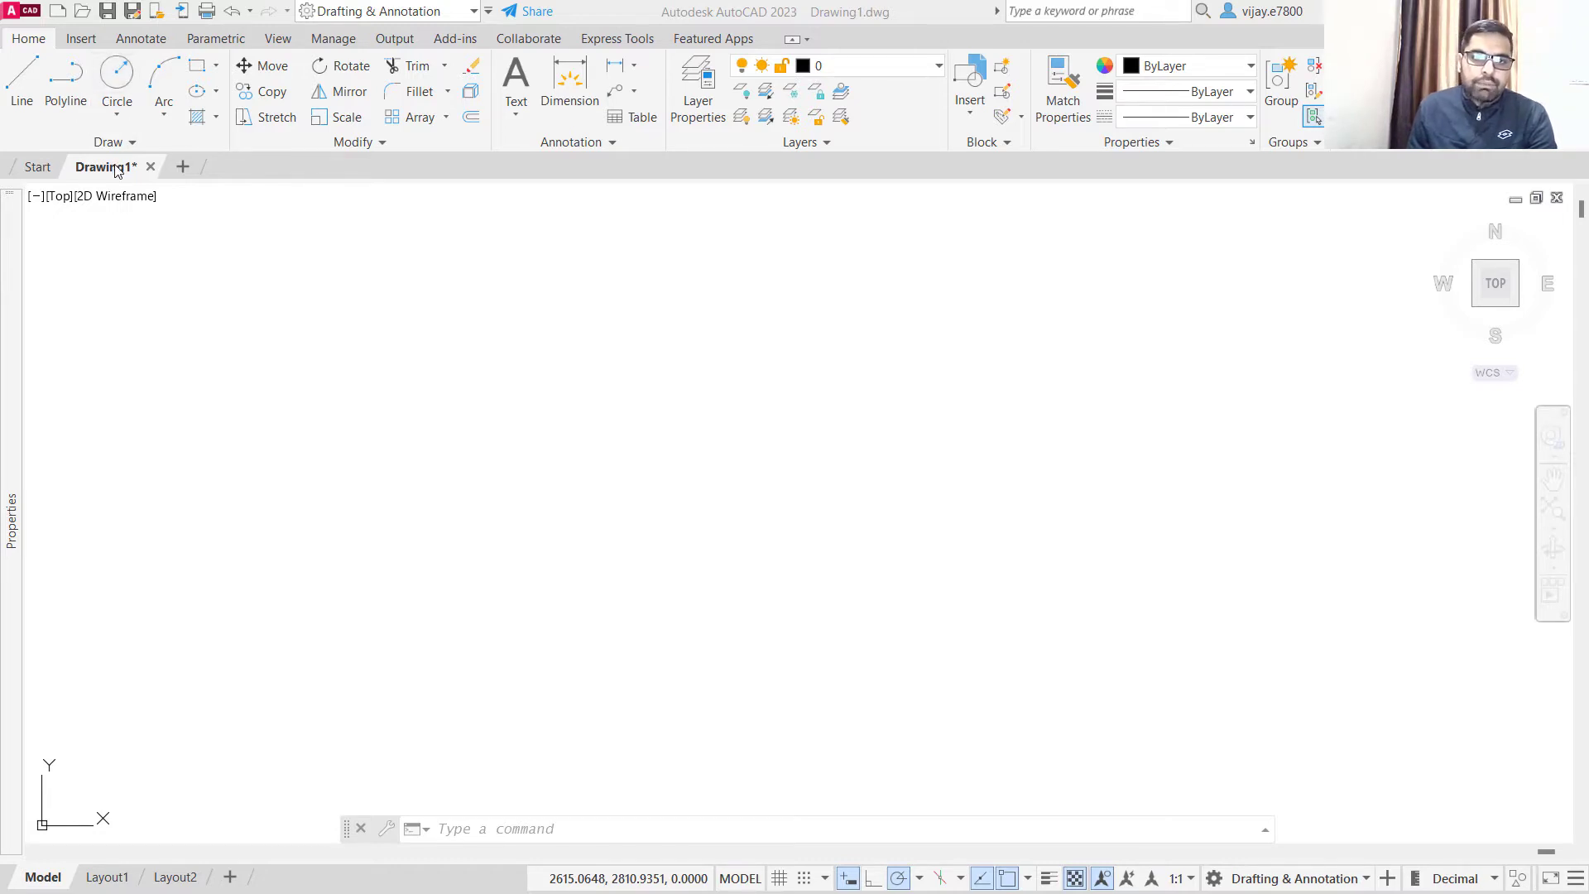
- Draw a circle centred at 20,20 with a radius of 4.1
mouse_move(117, 170)
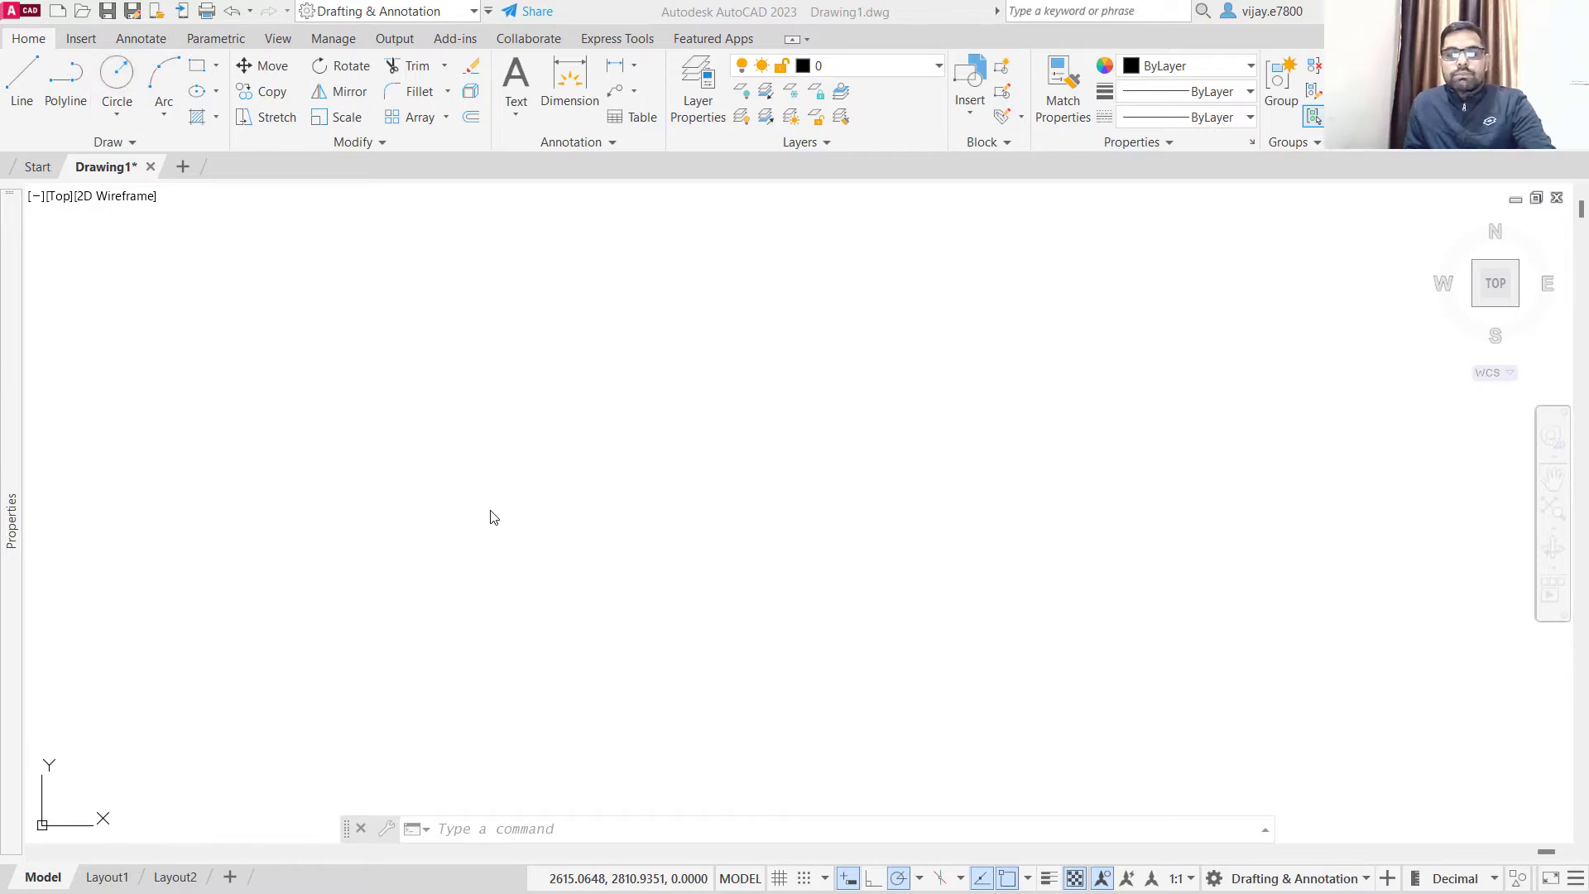
text(c)
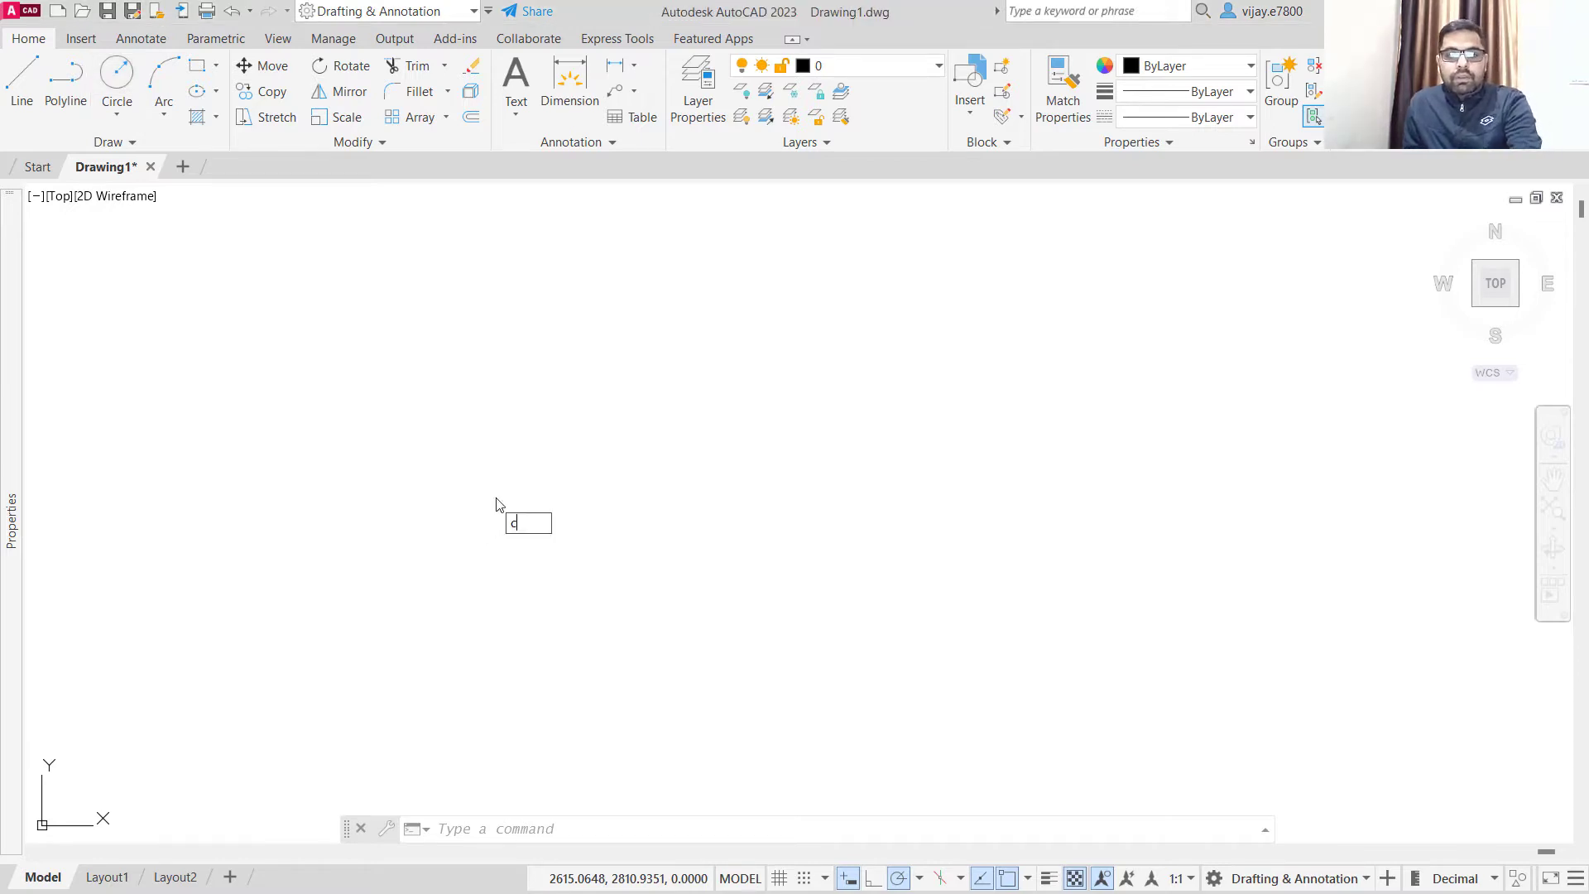
key(Return)
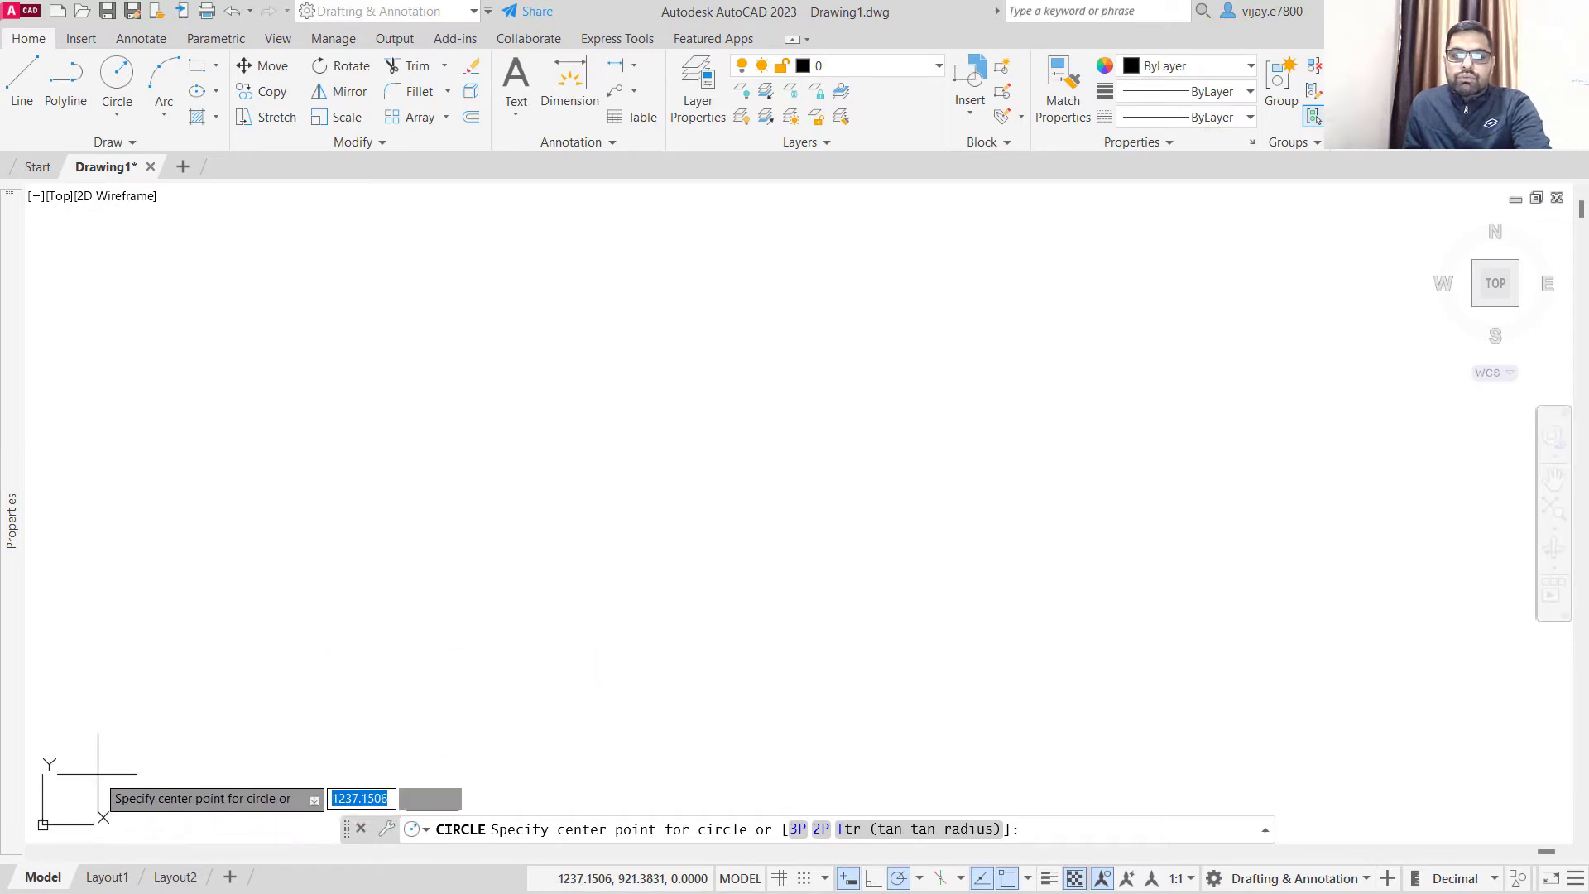
scroll(116, 753, down, 3)
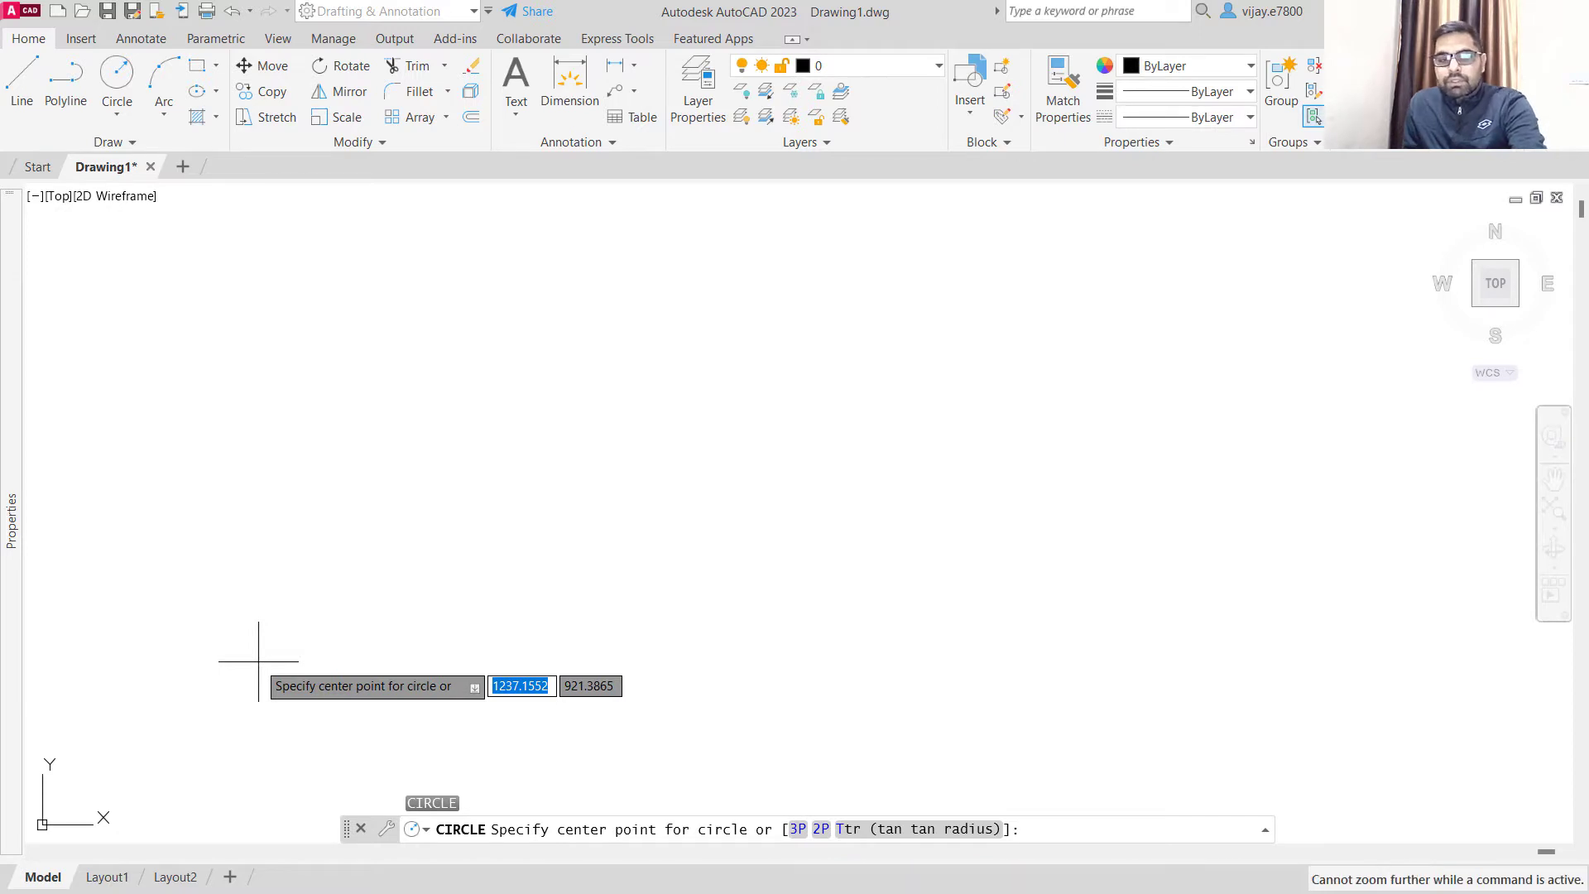
text(20)
key(Tab)
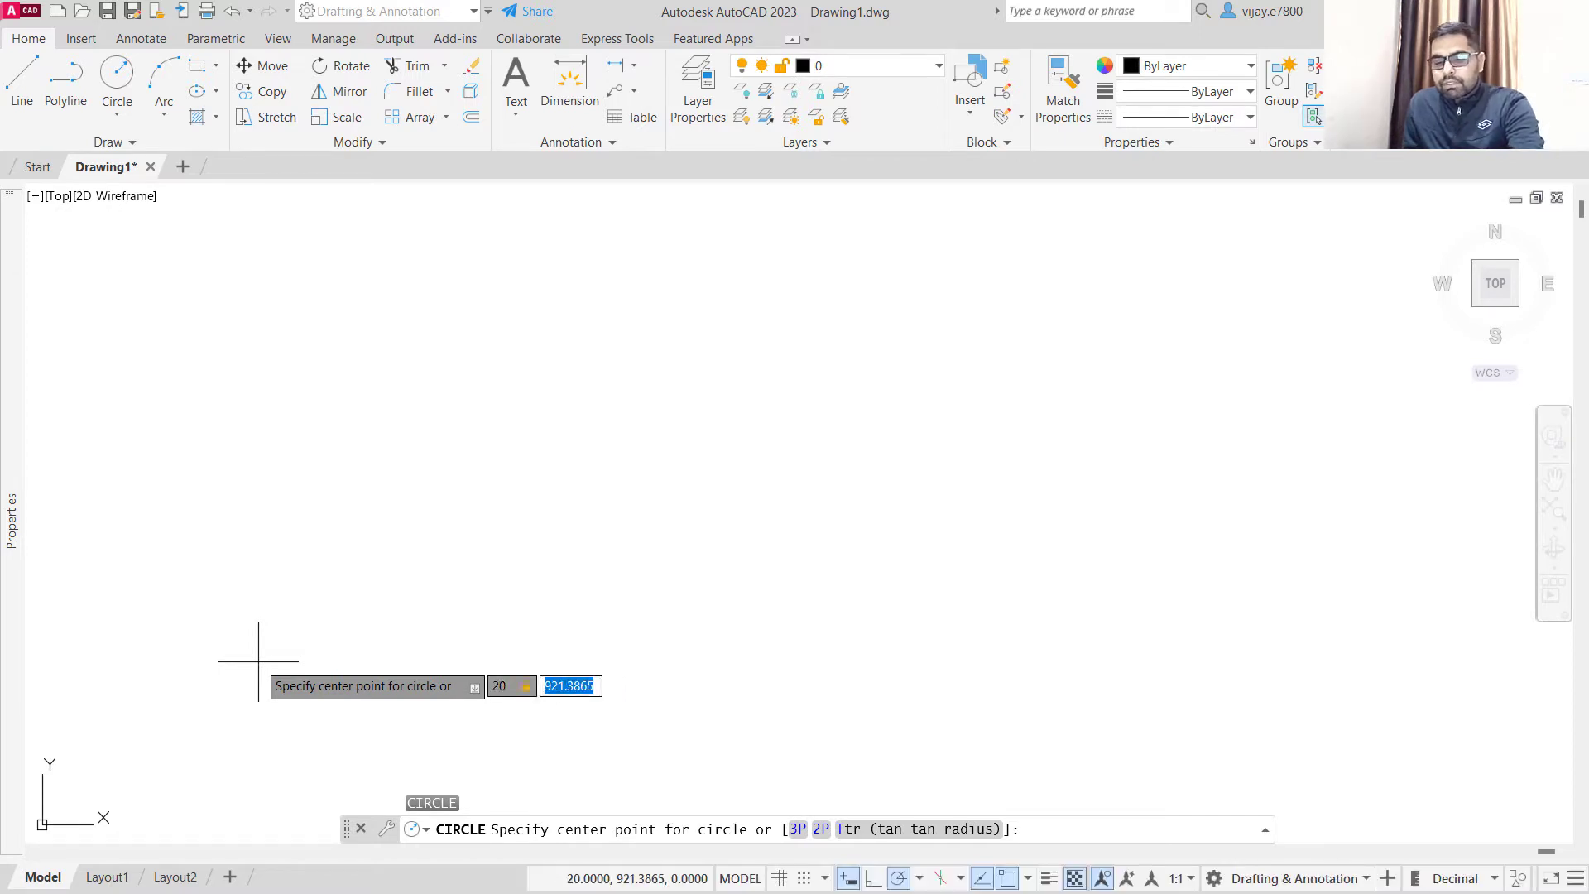
text(20)
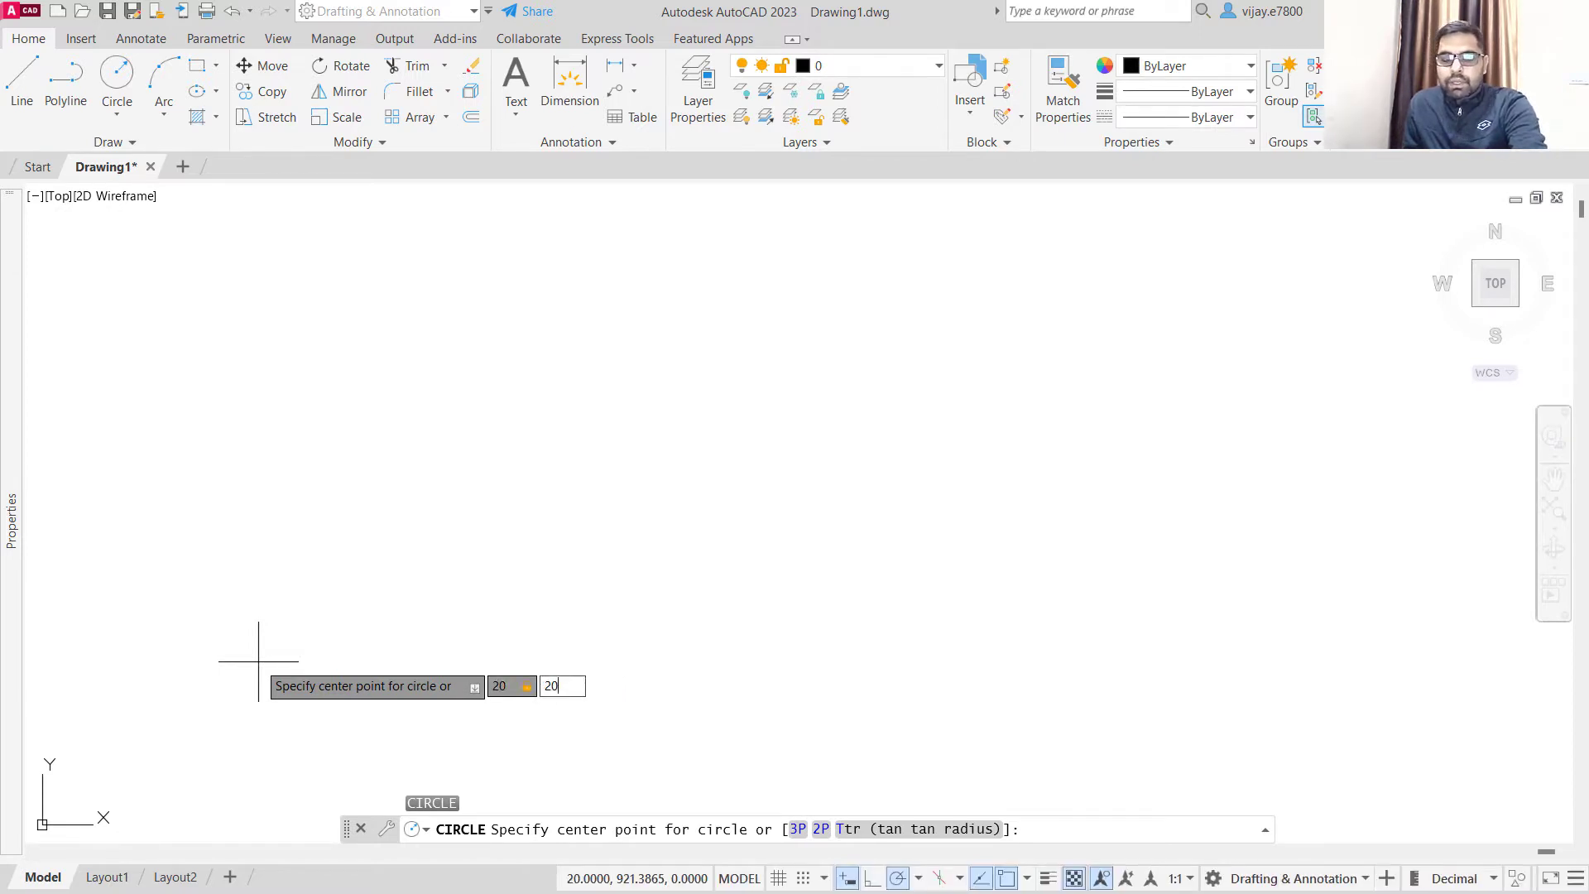
key(Return)
middle_drag(220, 685, 916, 360)
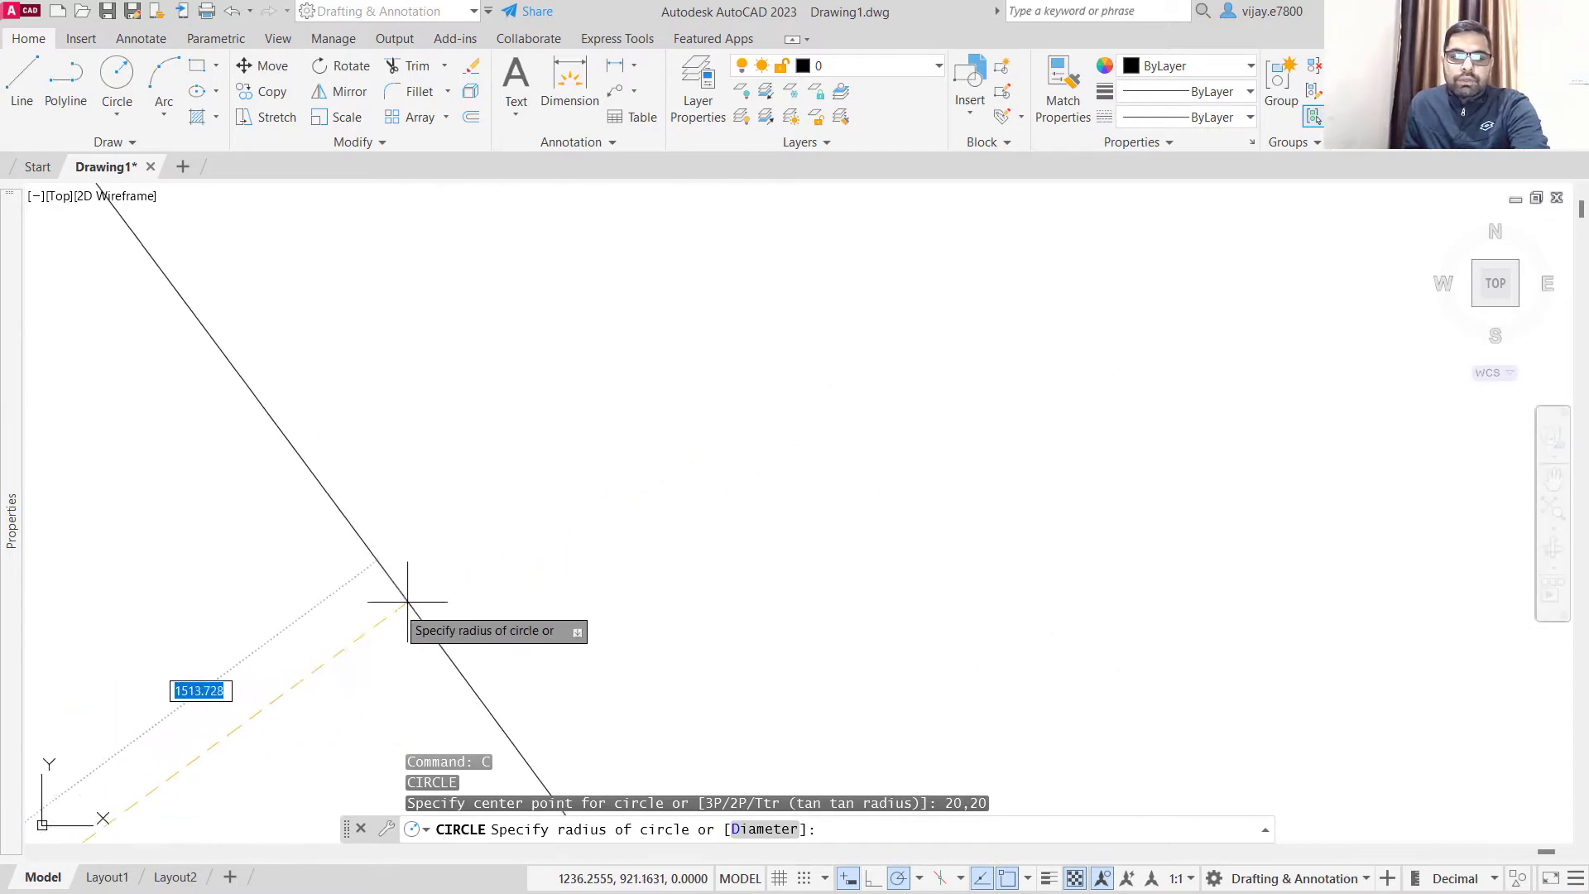
middle_drag(290, 640, 941, 289)
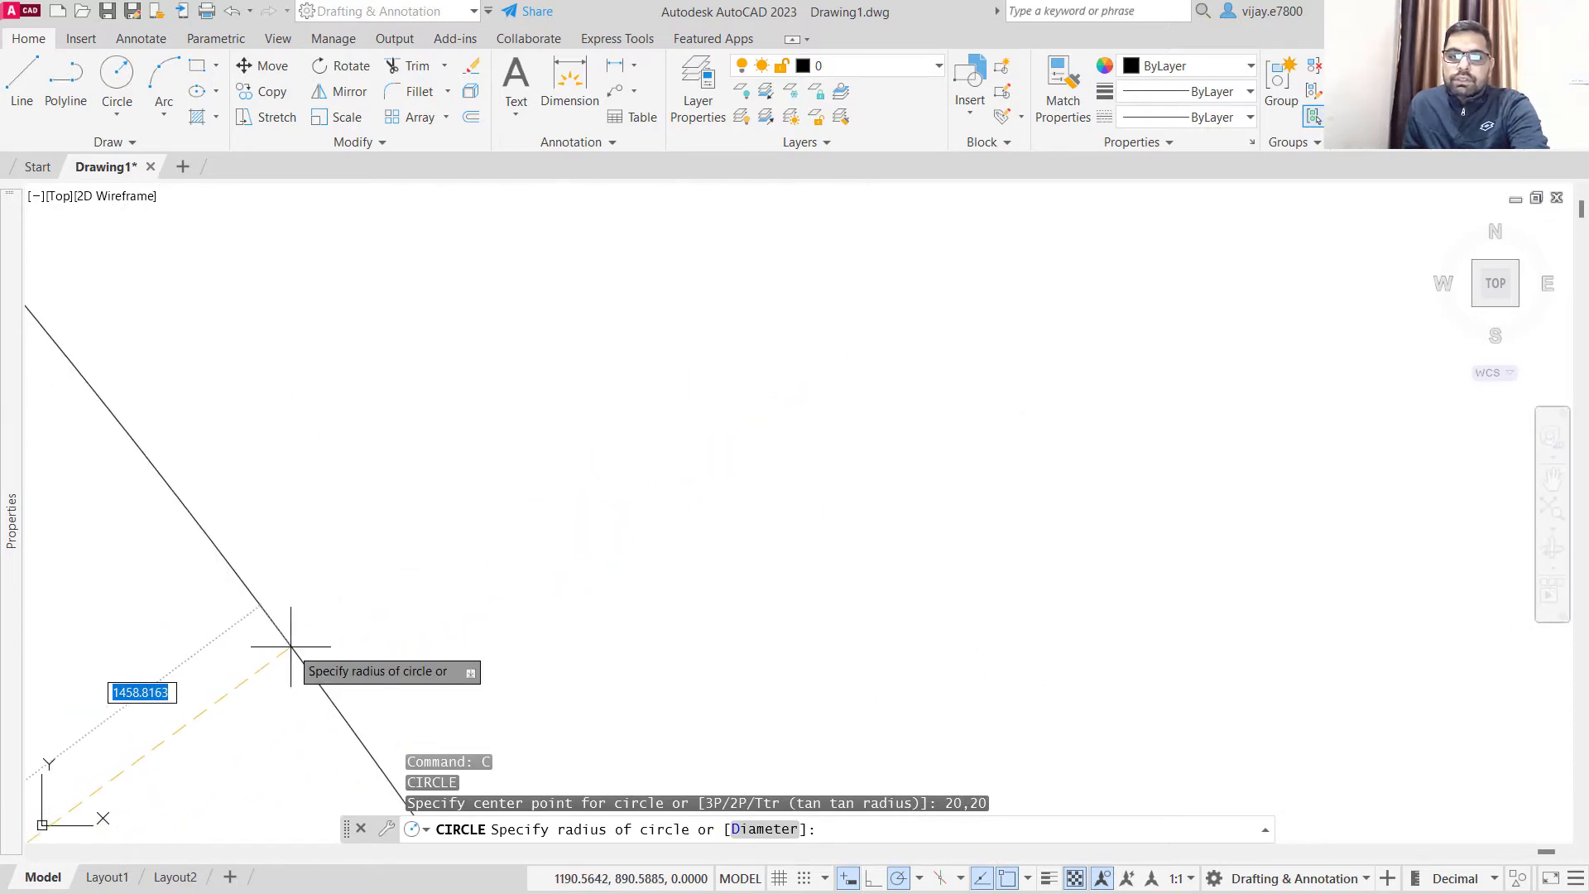
middle_drag(291, 647, 1088, 310)
scroll(687, 493, down, 14)
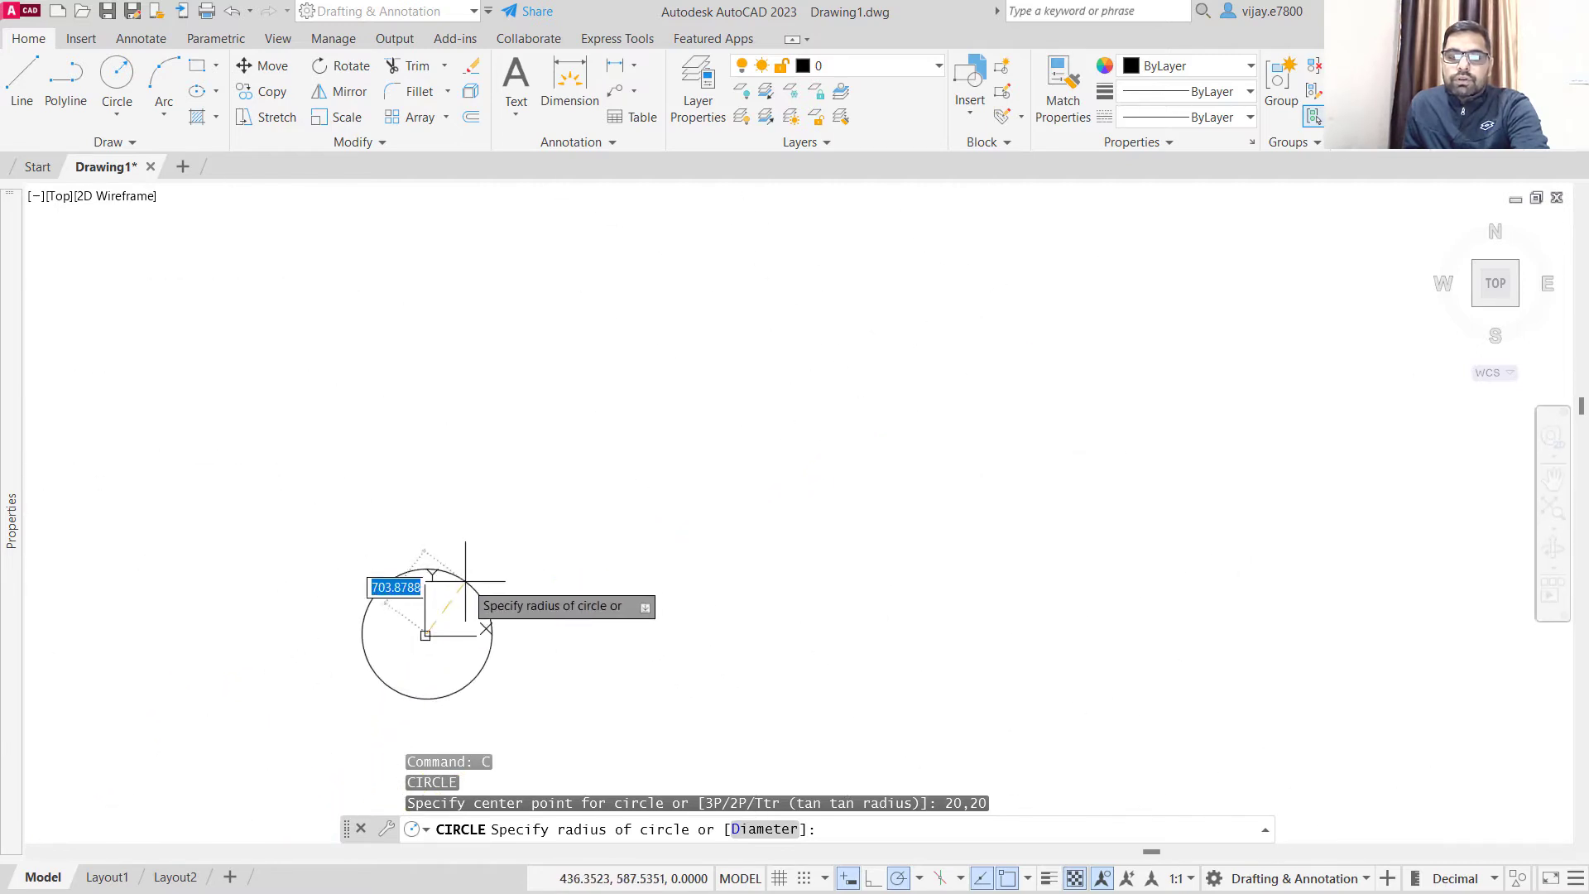
scroll(418, 610, up, 10)
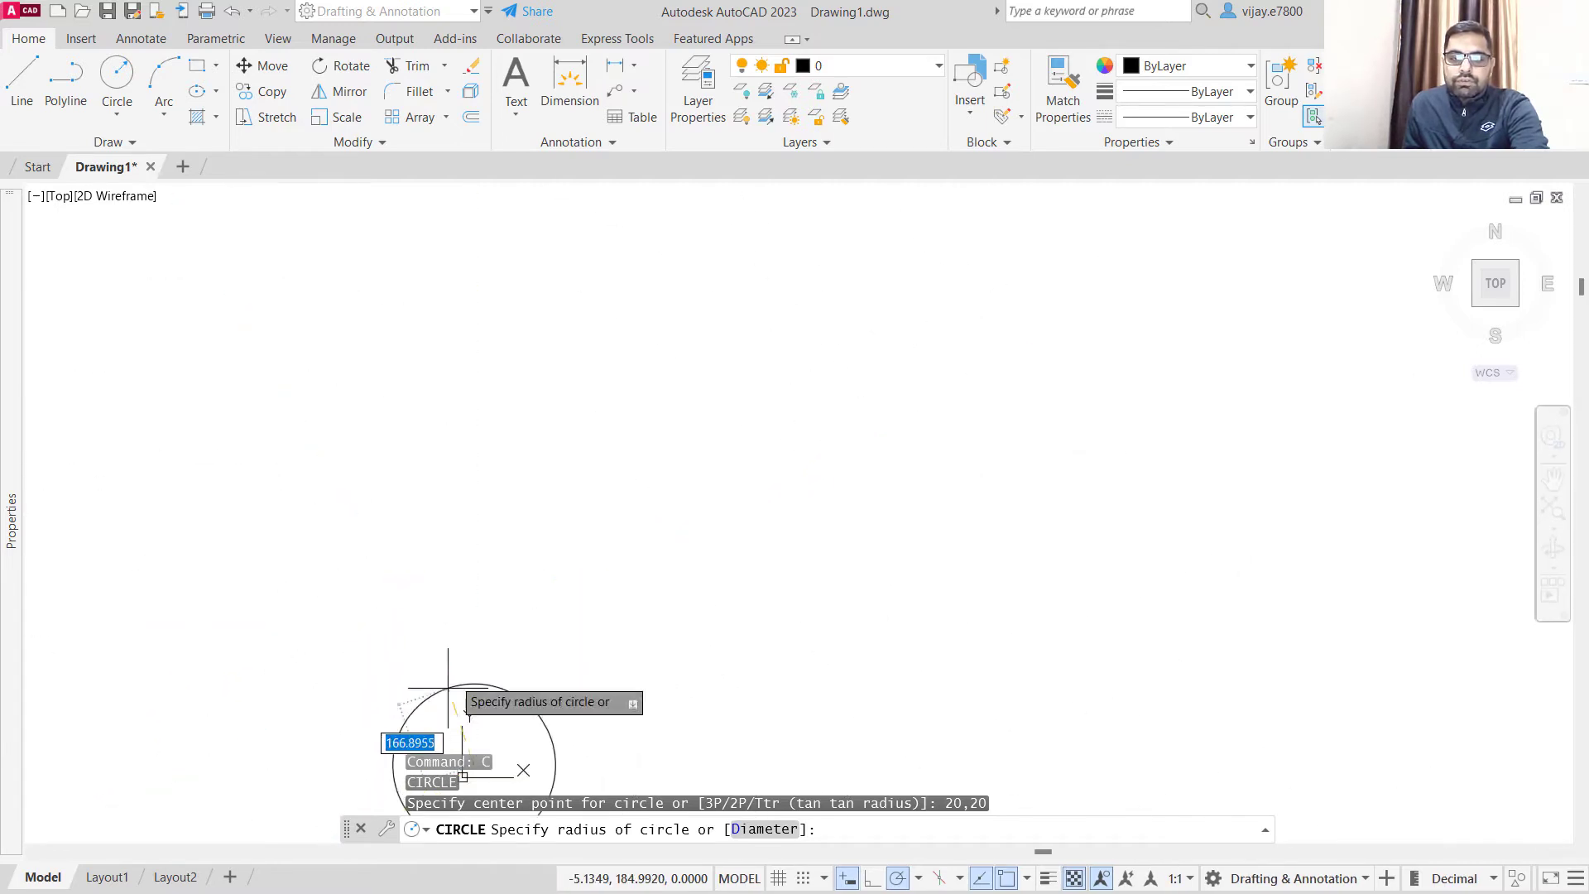
middle_drag(454, 718, 705, 405)
scroll(760, 464, up, 7)
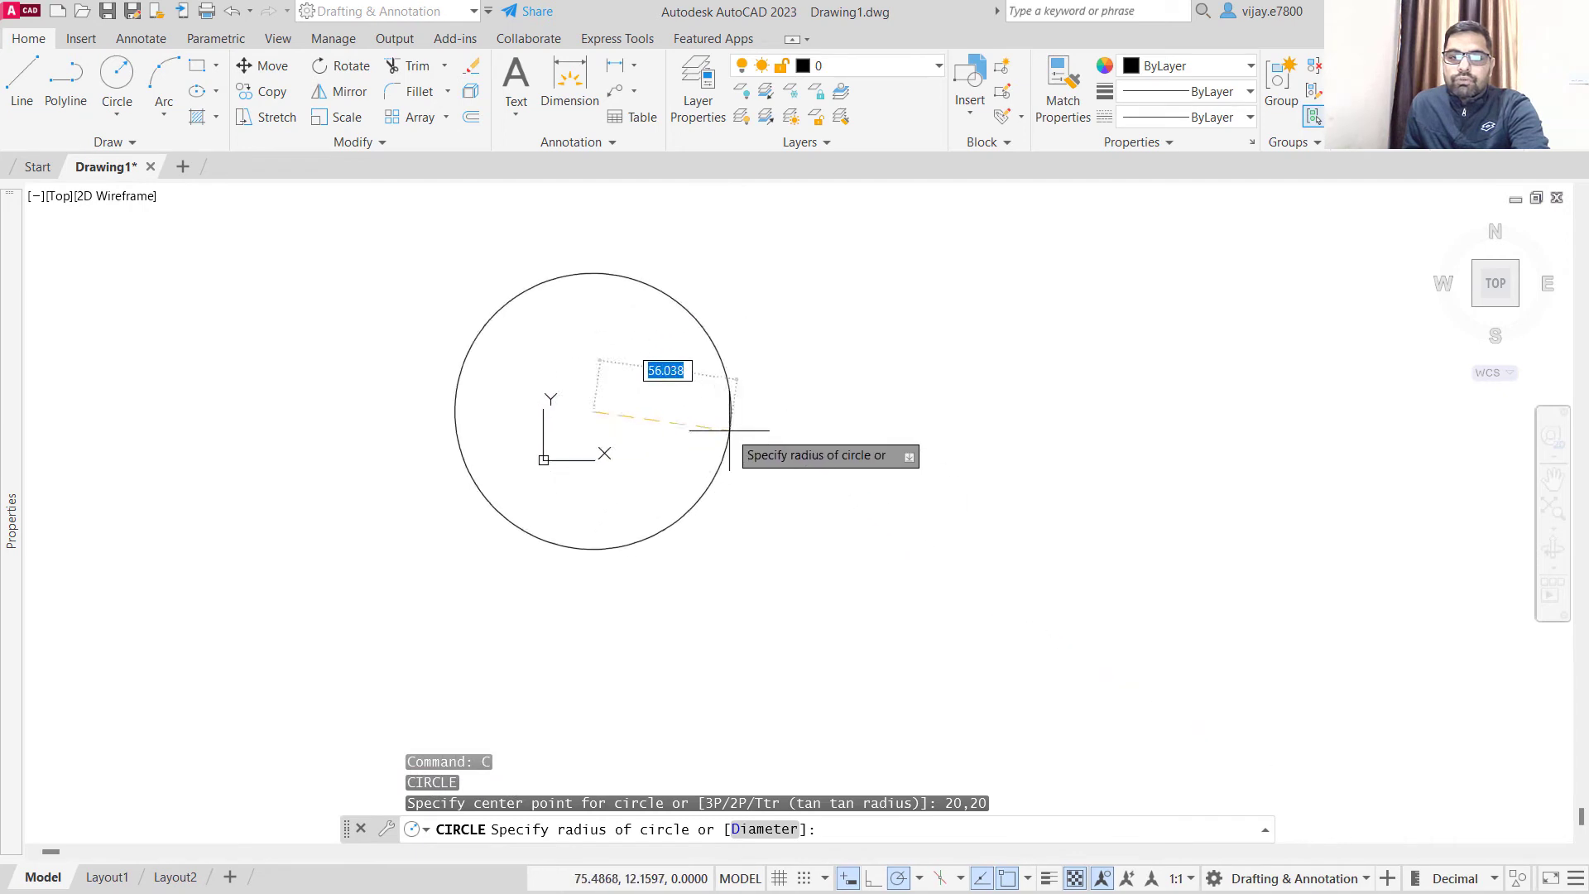
scroll(730, 430, up, 4)
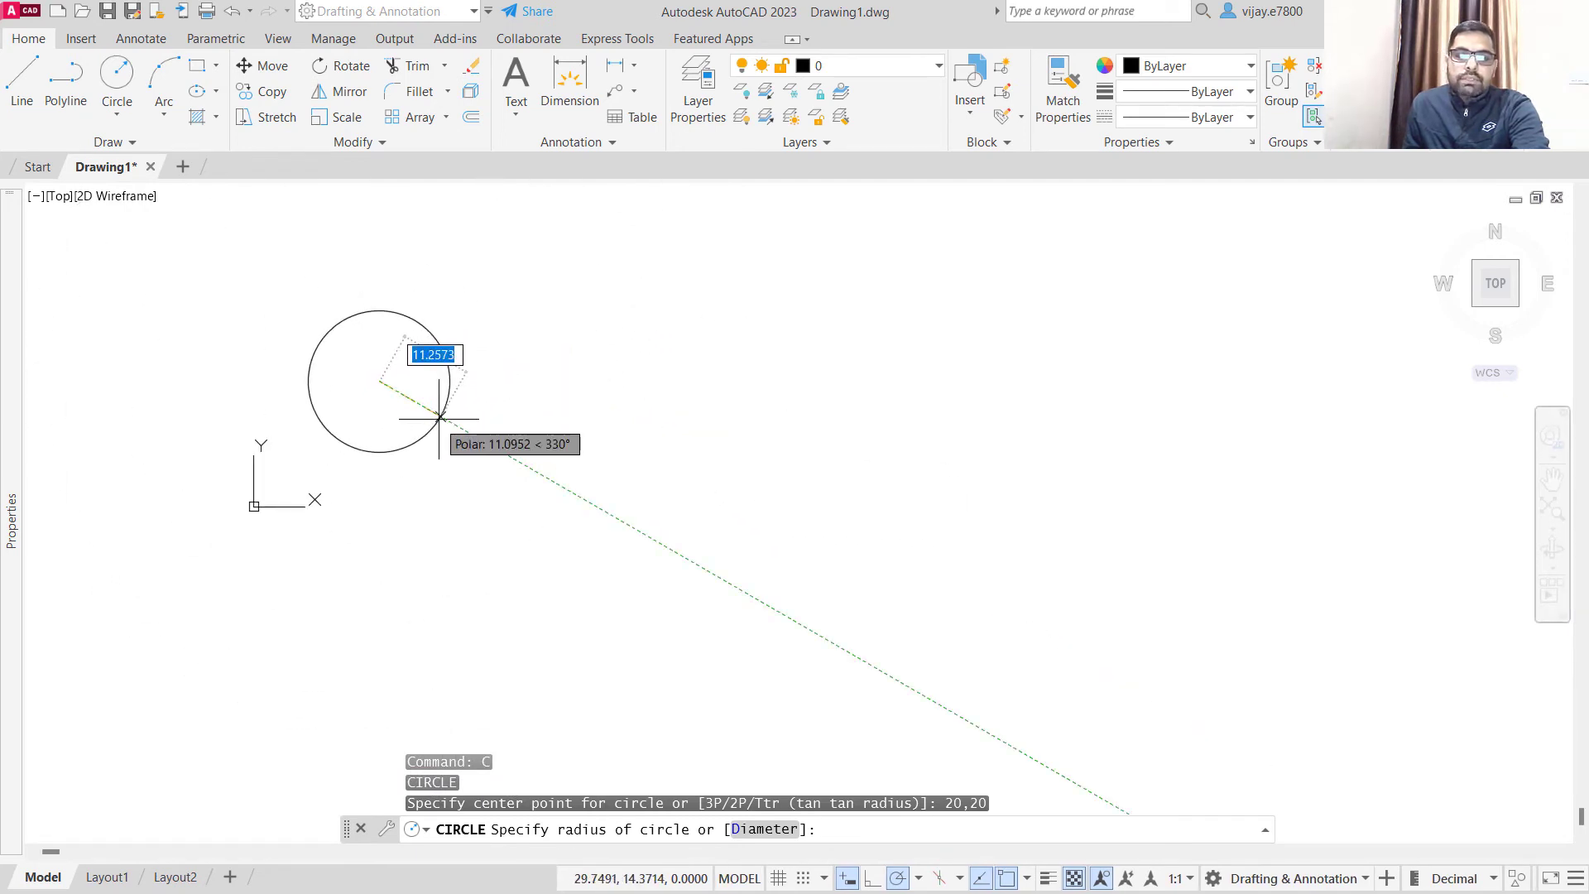
scroll(436, 409, up, 4)
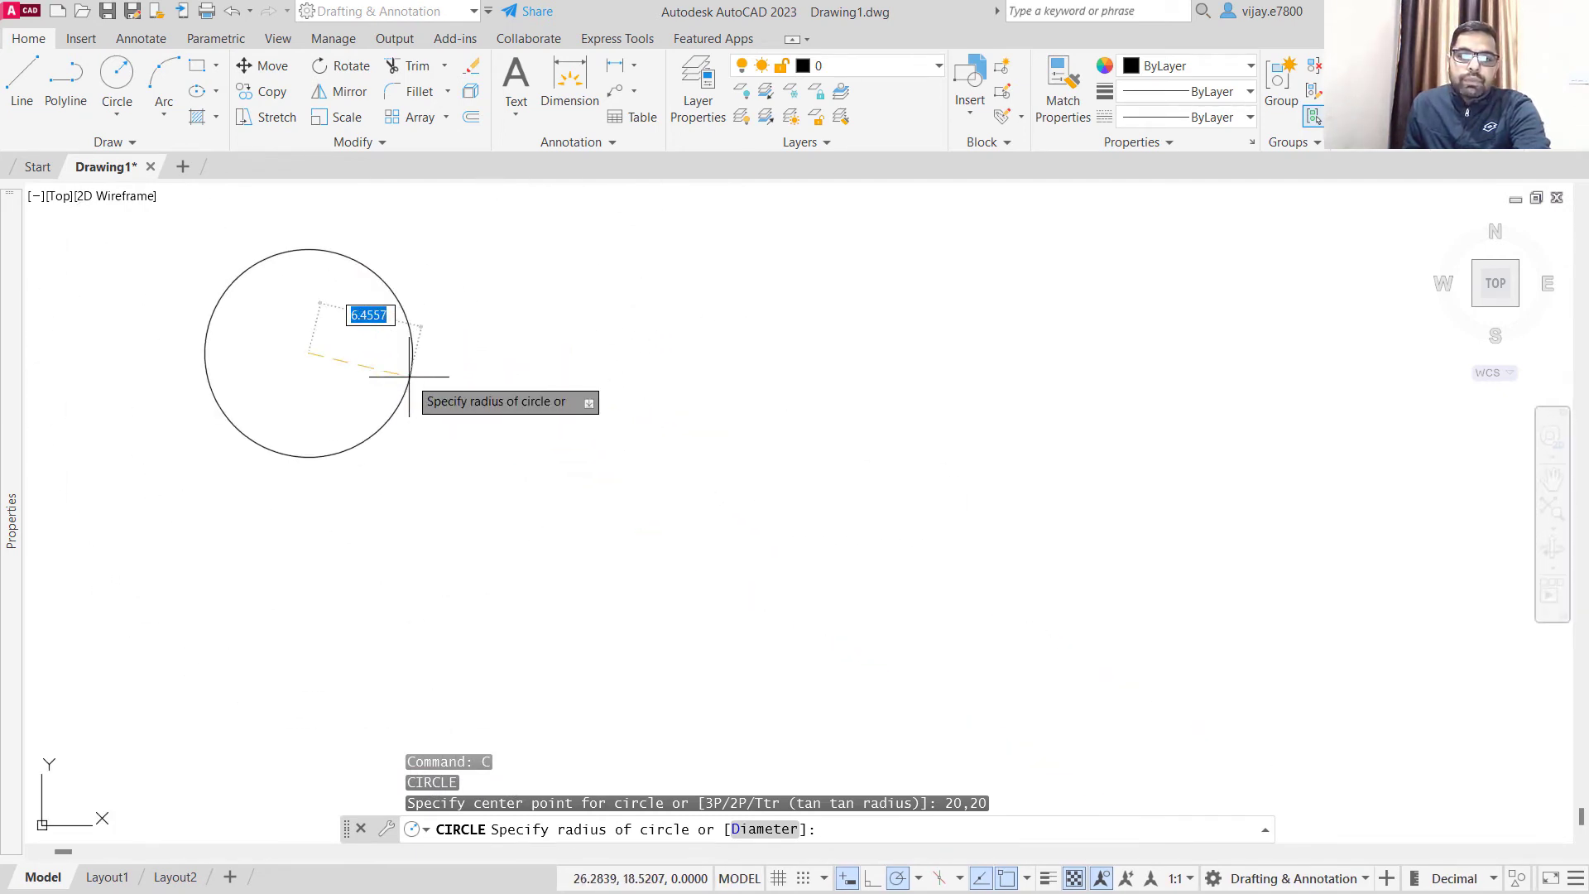
scroll(409, 377, up, 2)
scroll(409, 377, down, 2)
middle_drag(408, 377, 612, 360)
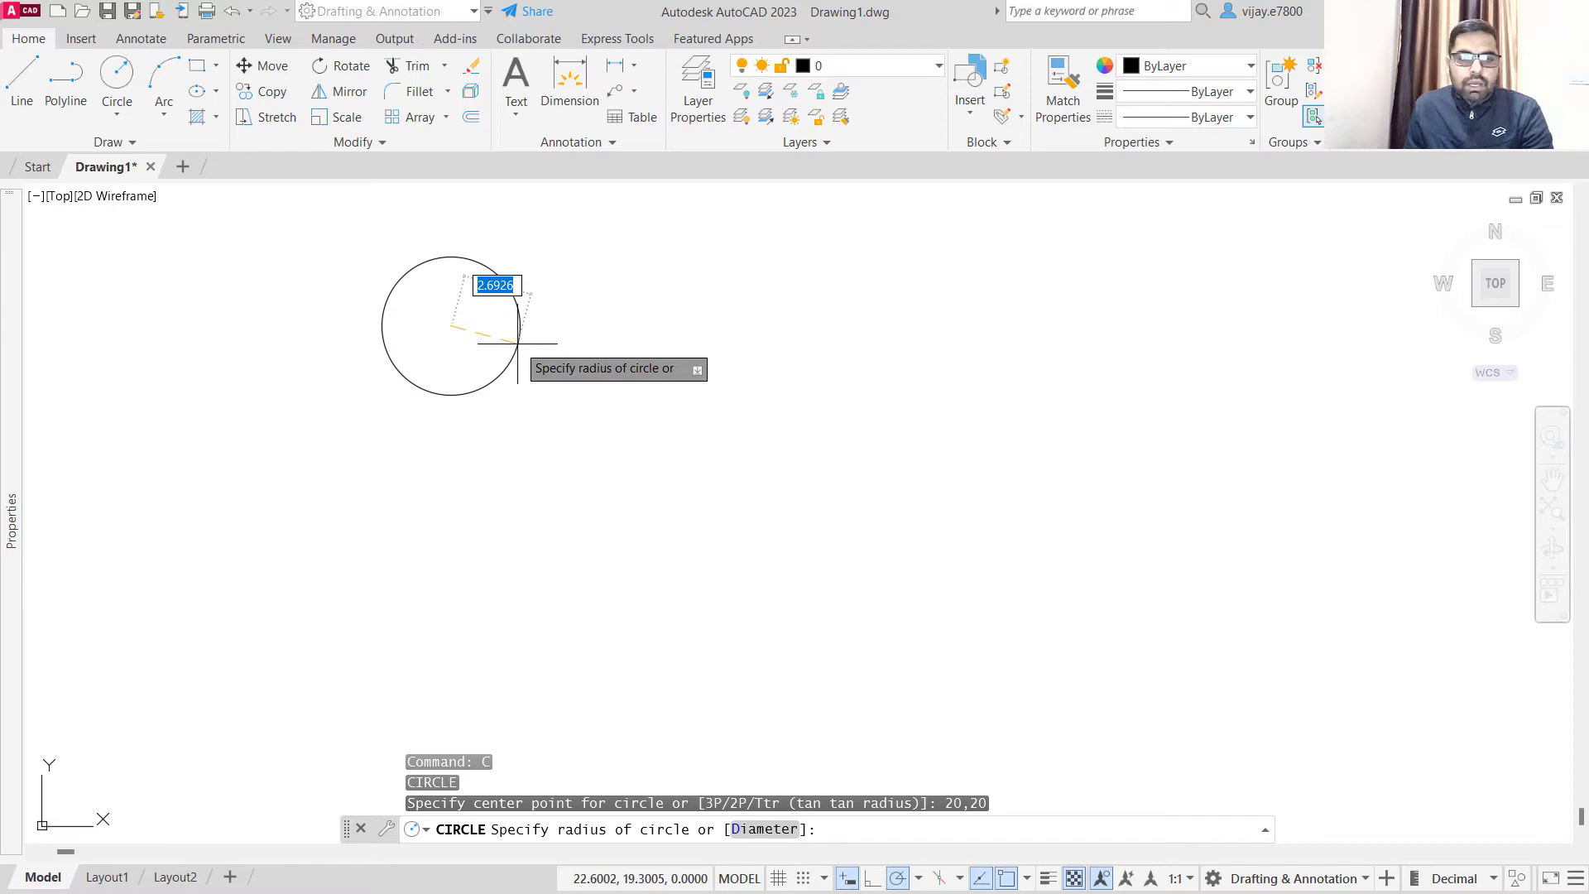
text(4.1)
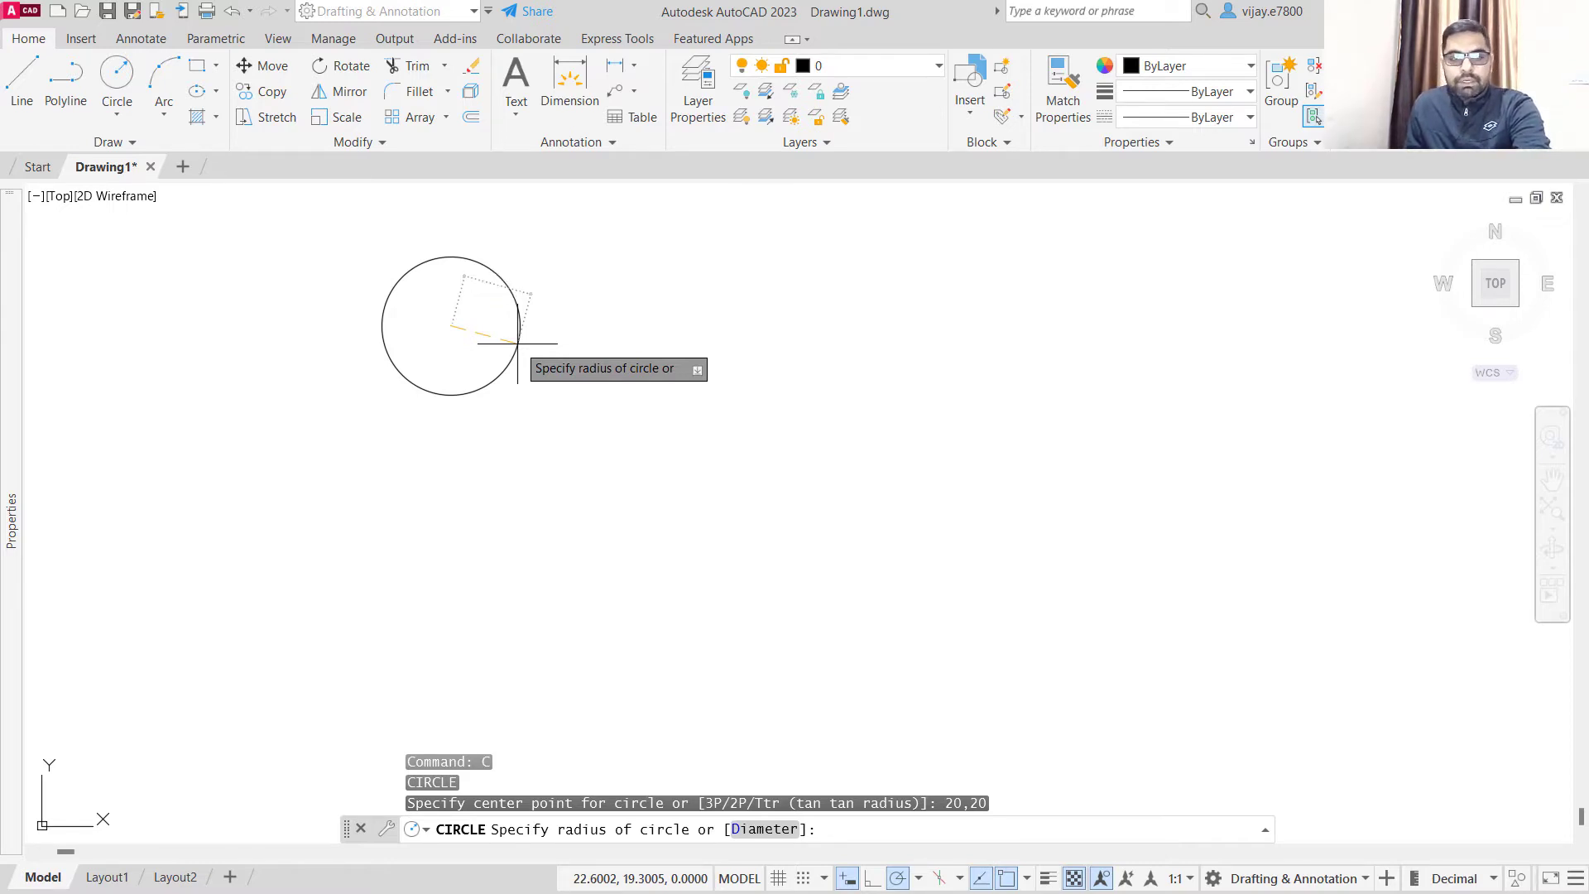
key(Return)
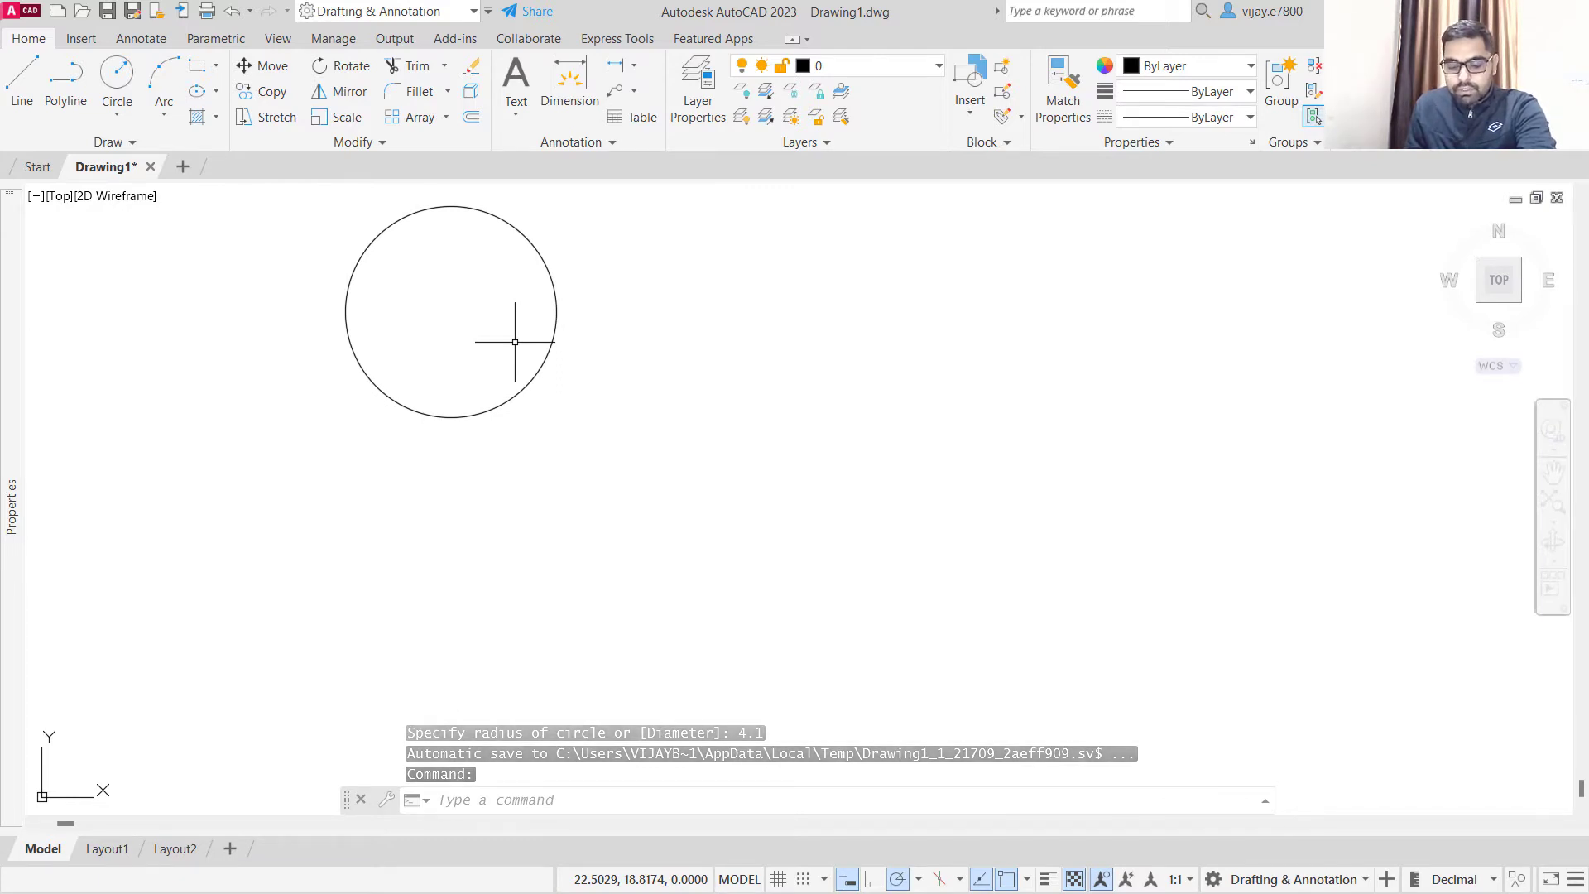
- Draw a second circle with a diameter of 4.8, concentric with the first one
click(117, 113)
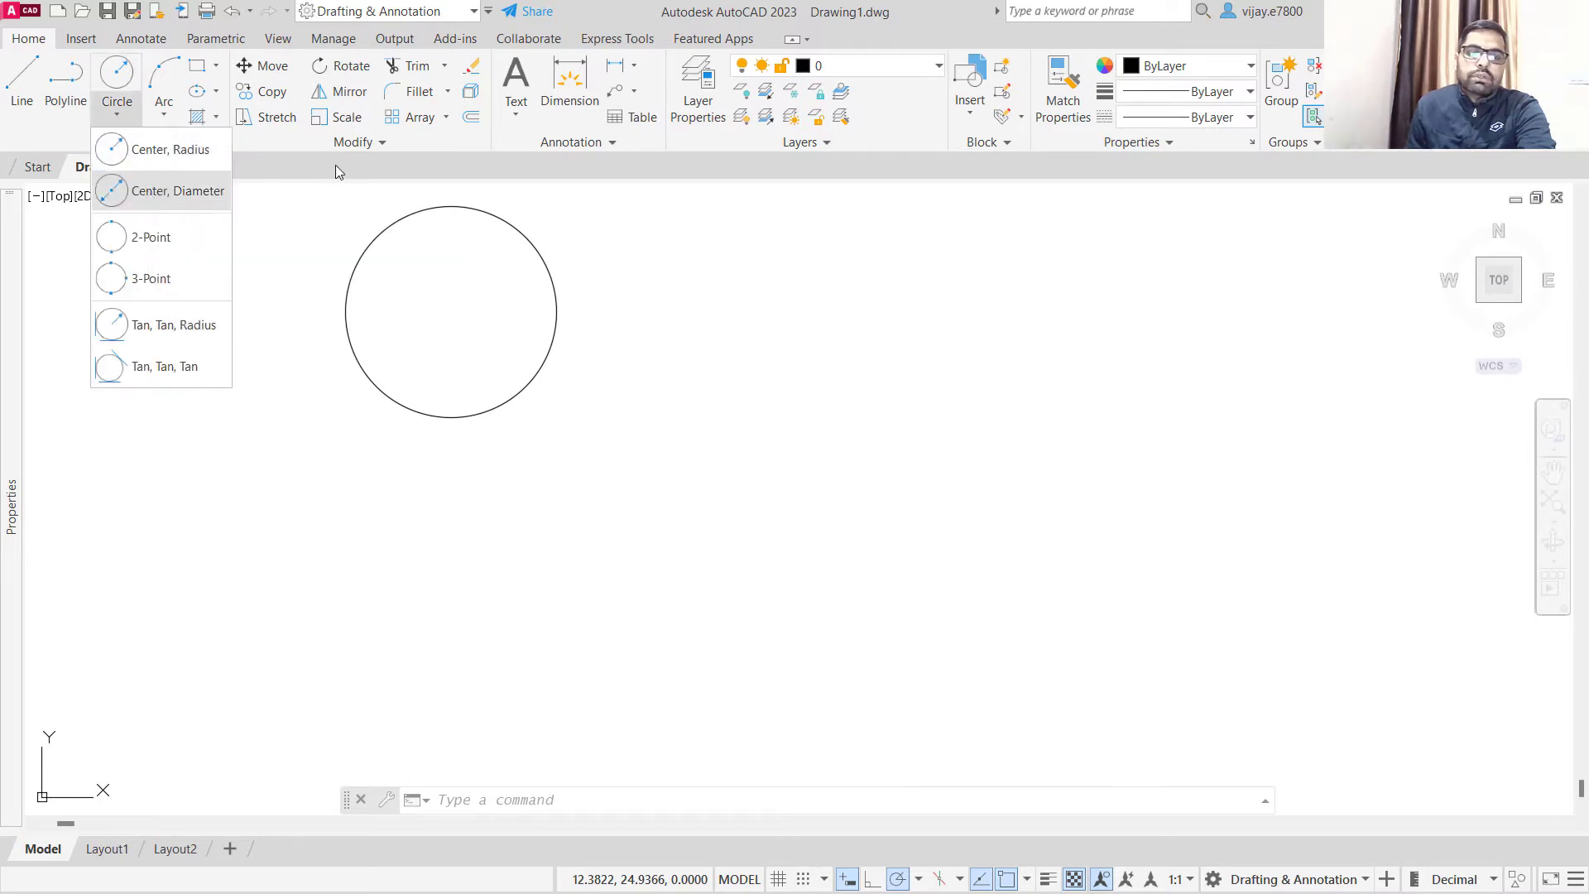
click(280, 331)
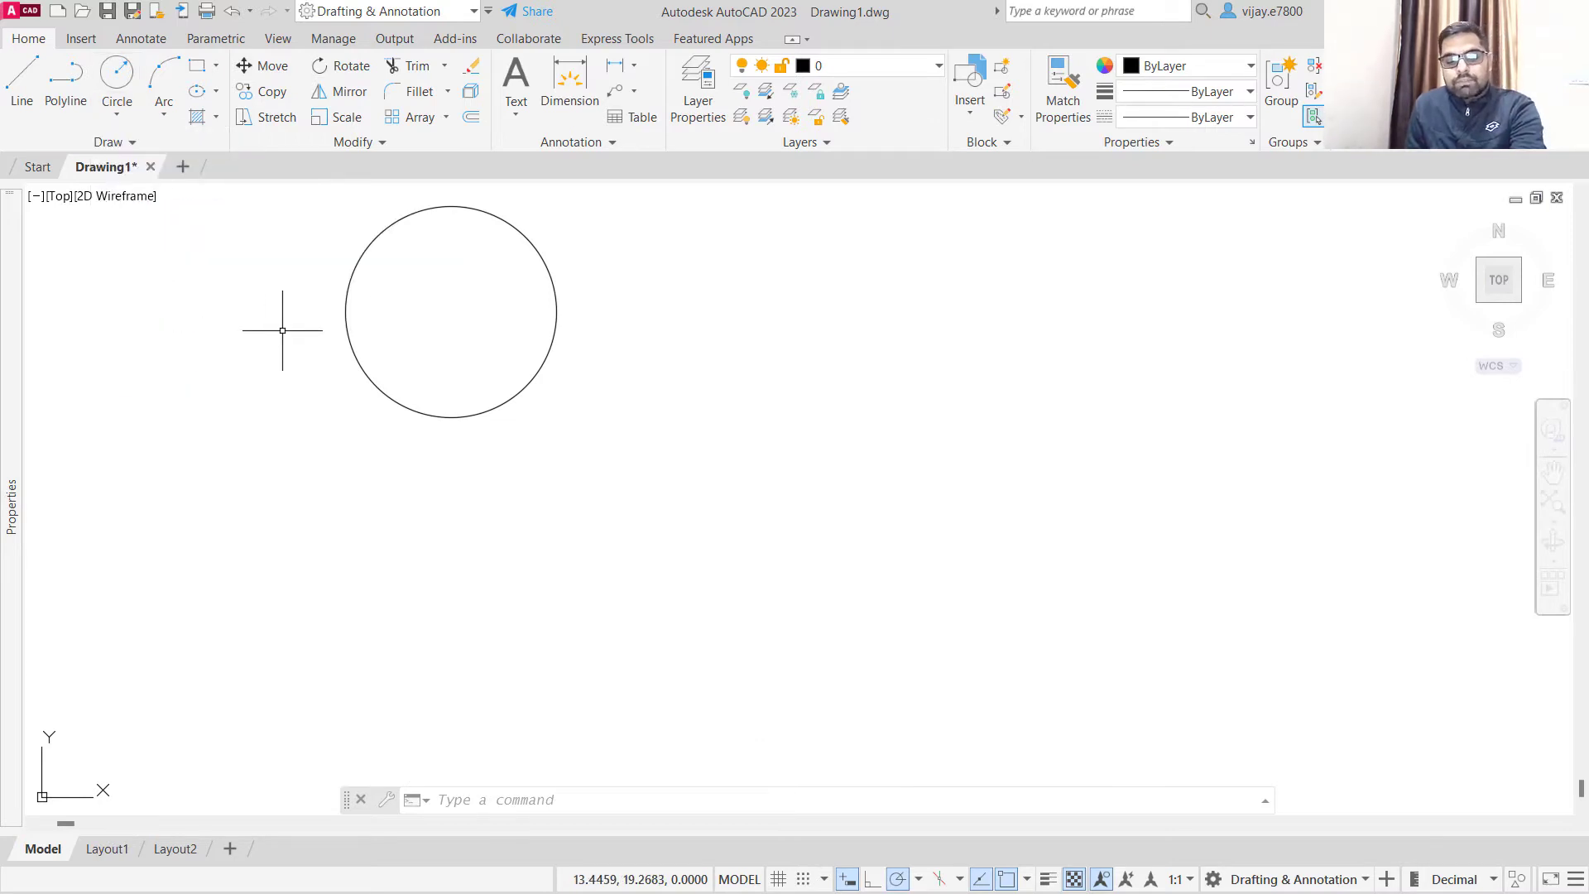
text(c)
key(Return)
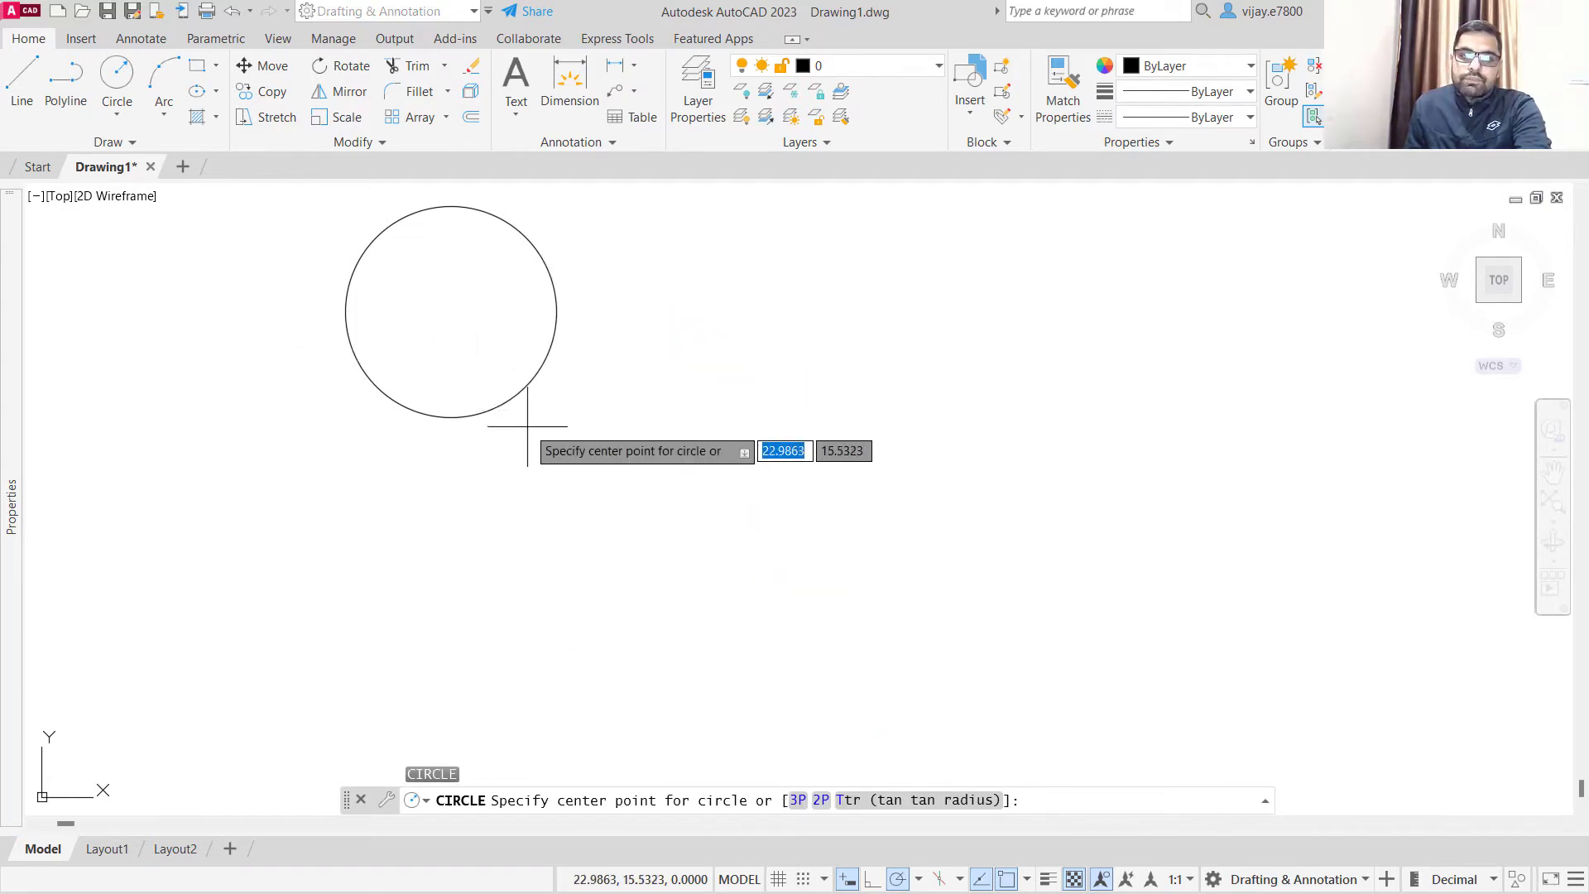
click(449, 312)
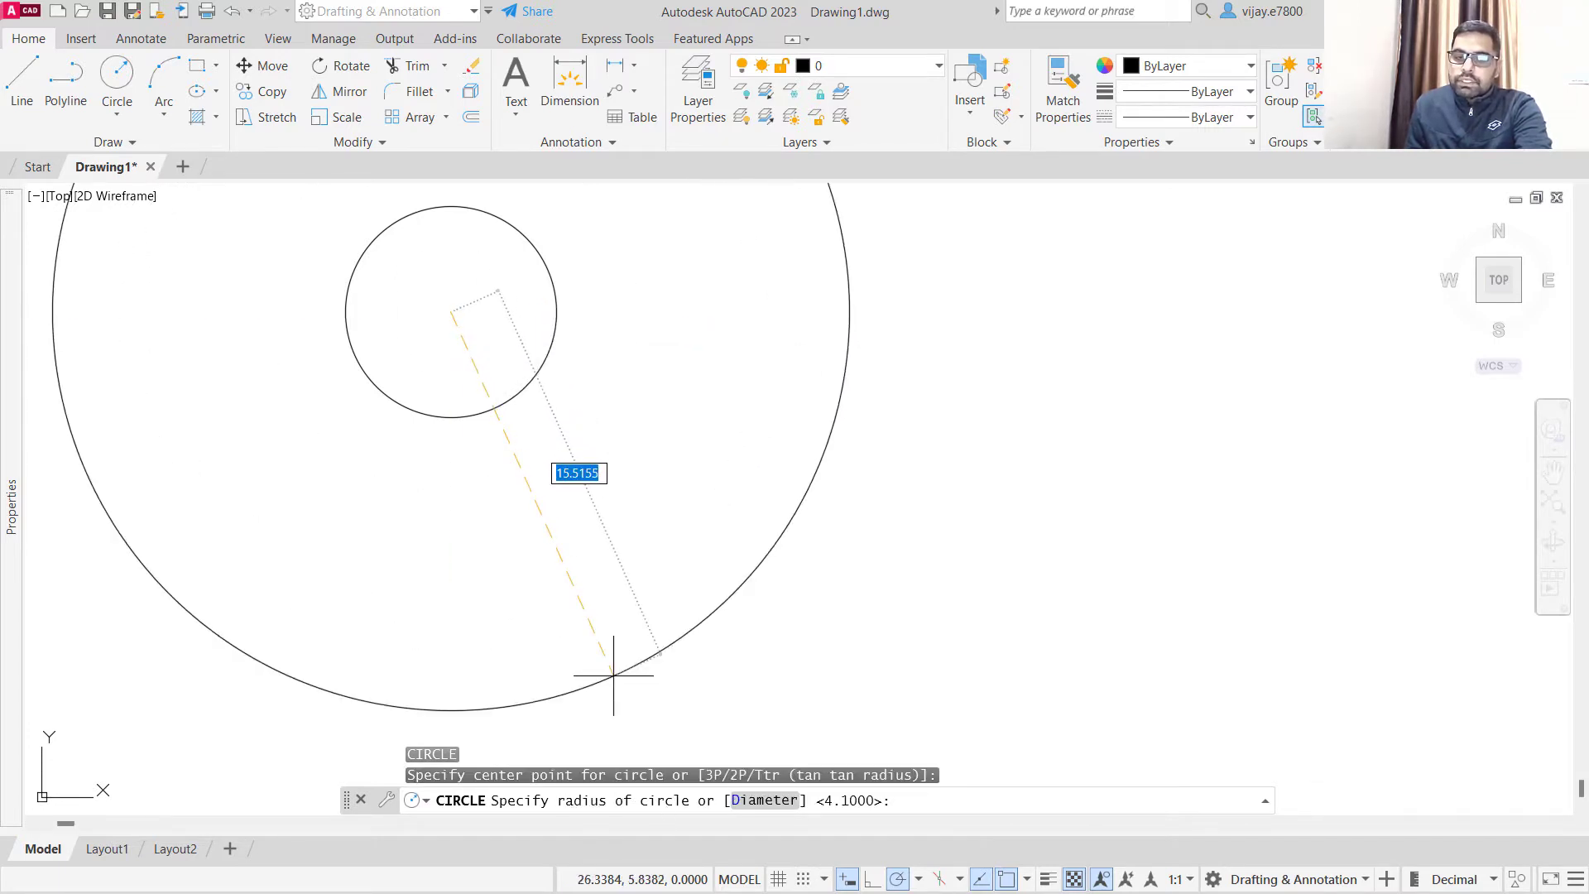
text(d)
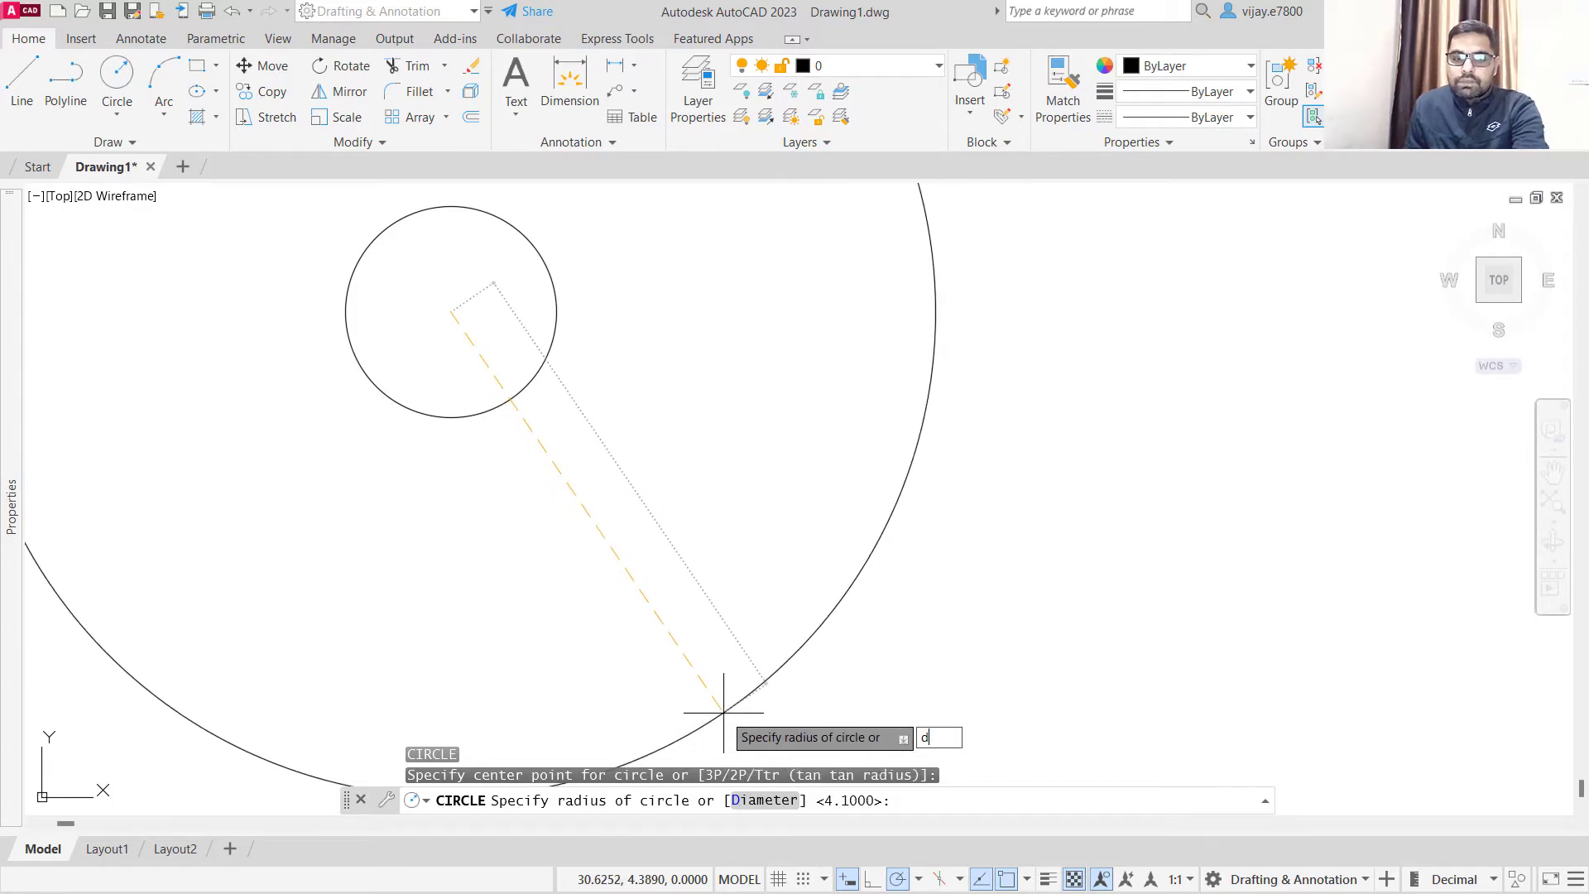
key(Return)
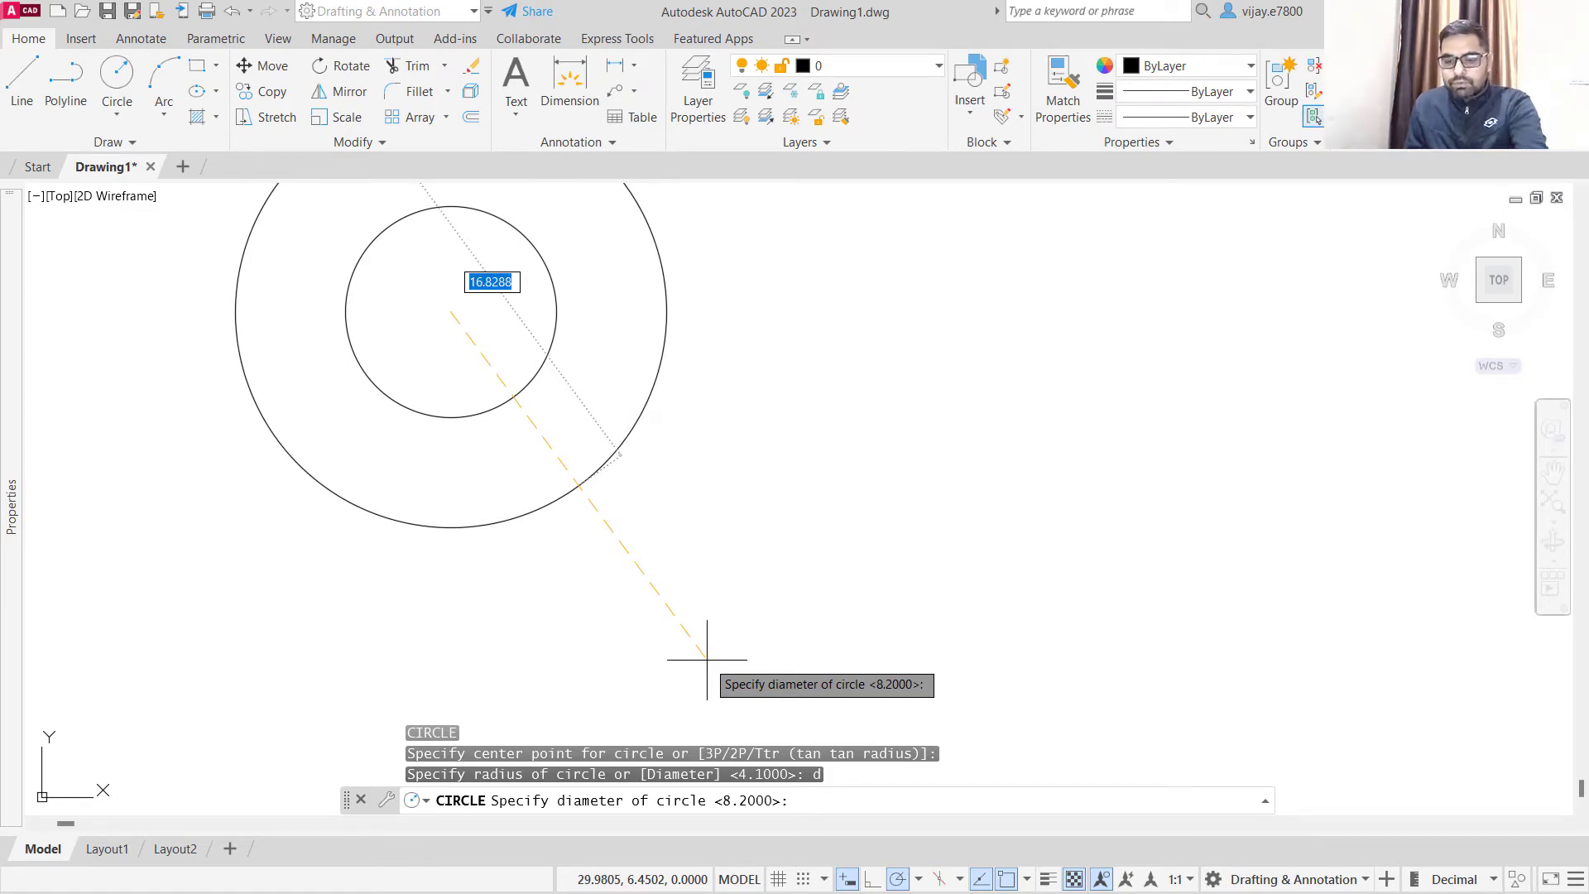
text(4.8)
key(Return)
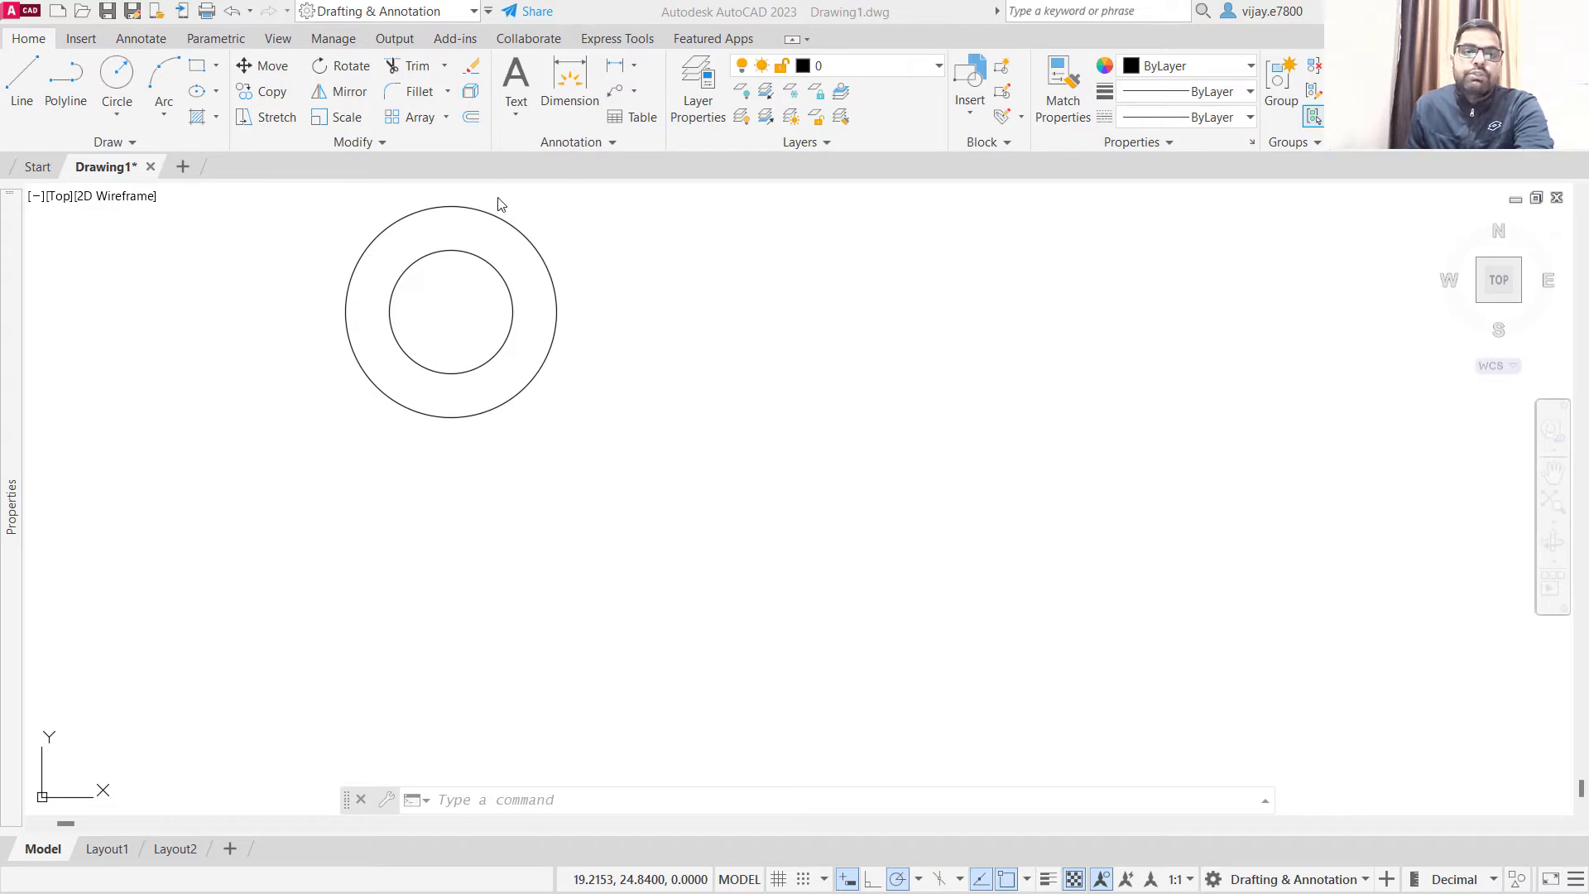
- Offset the 4.8 diameter circle inward by 0.6
click(471, 121)
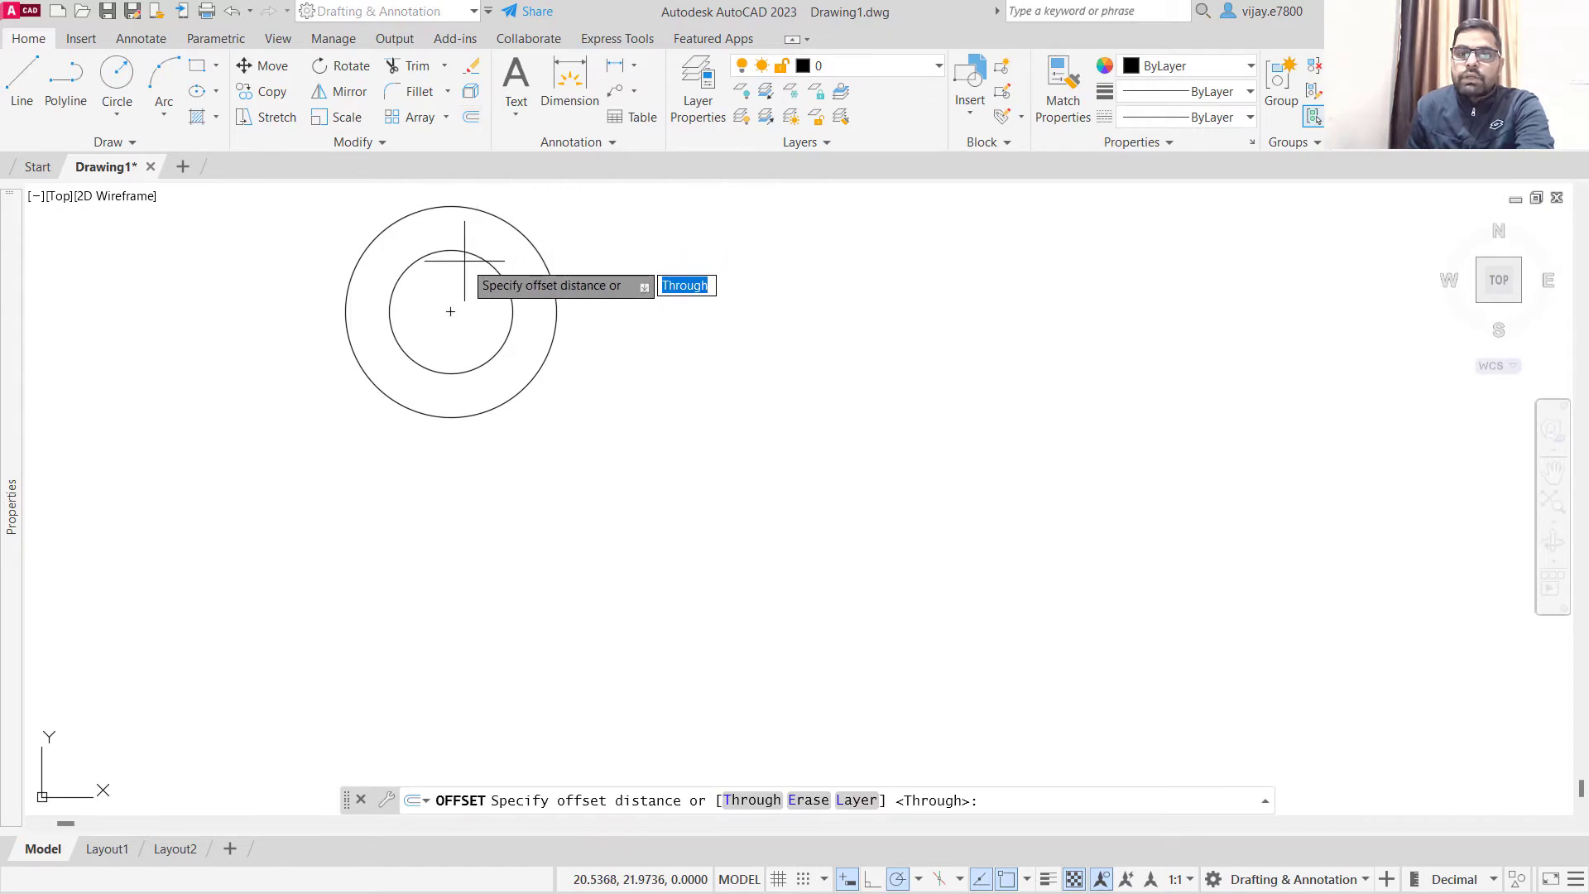
text(0.6)
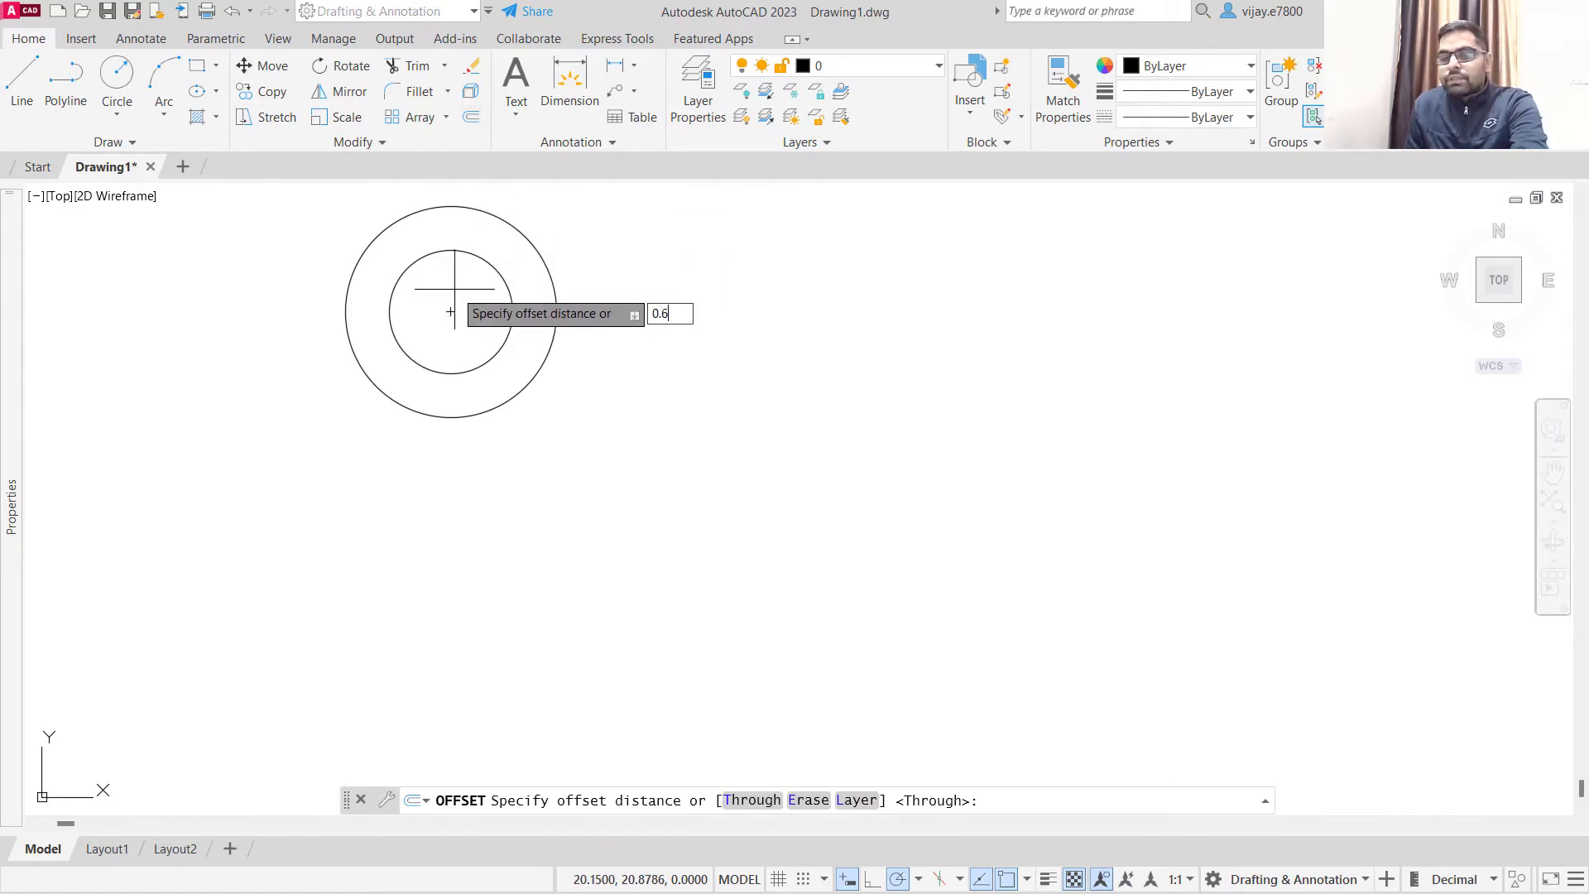
key(Return)
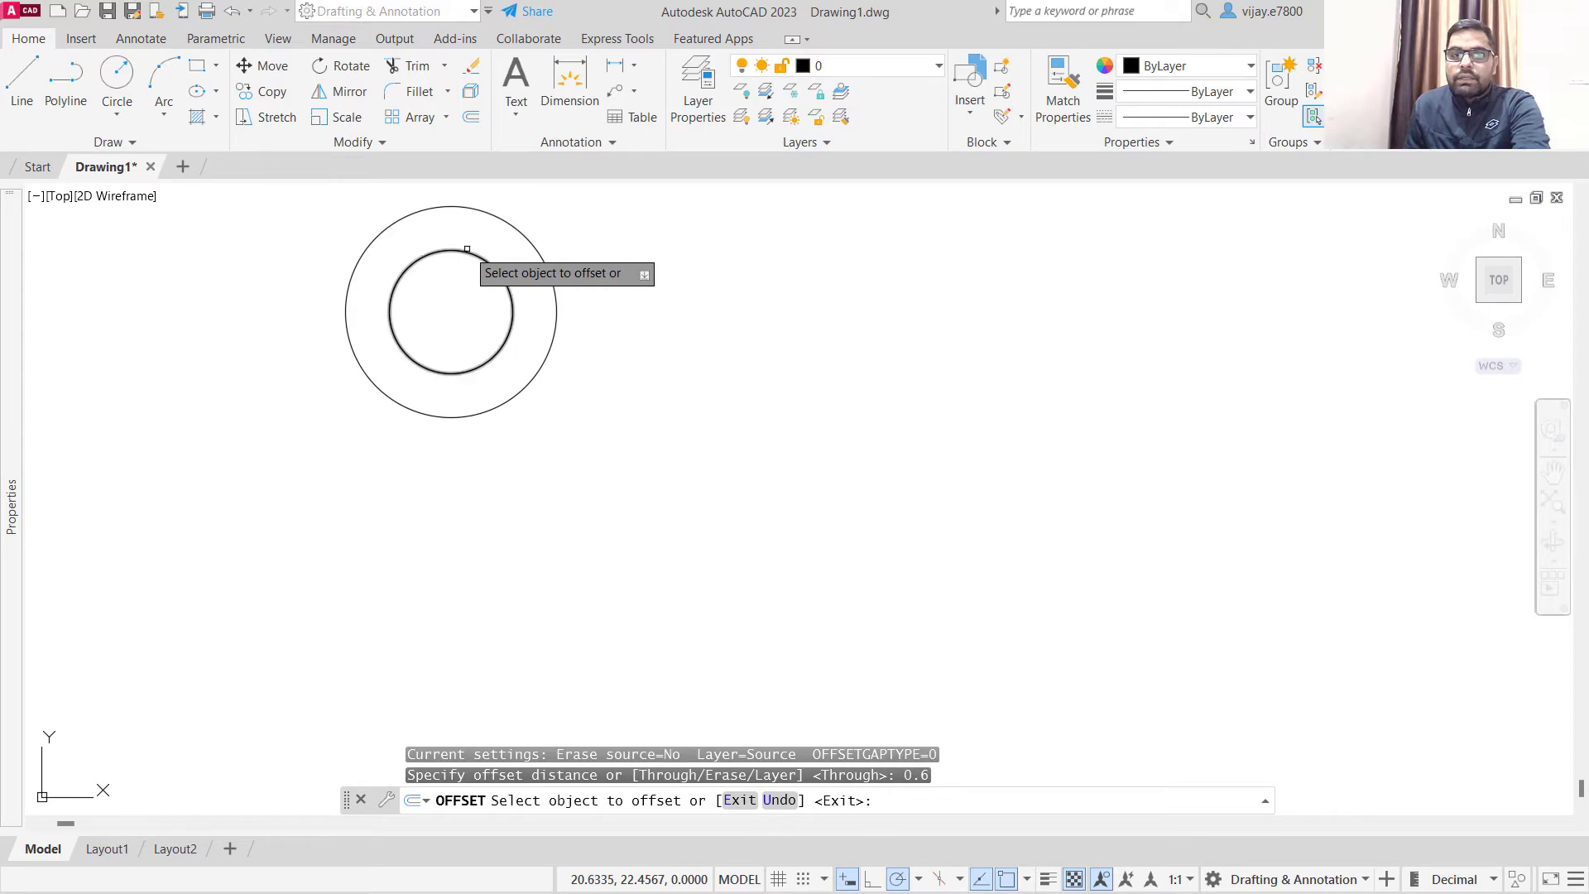
click(463, 250)
click(456, 266)
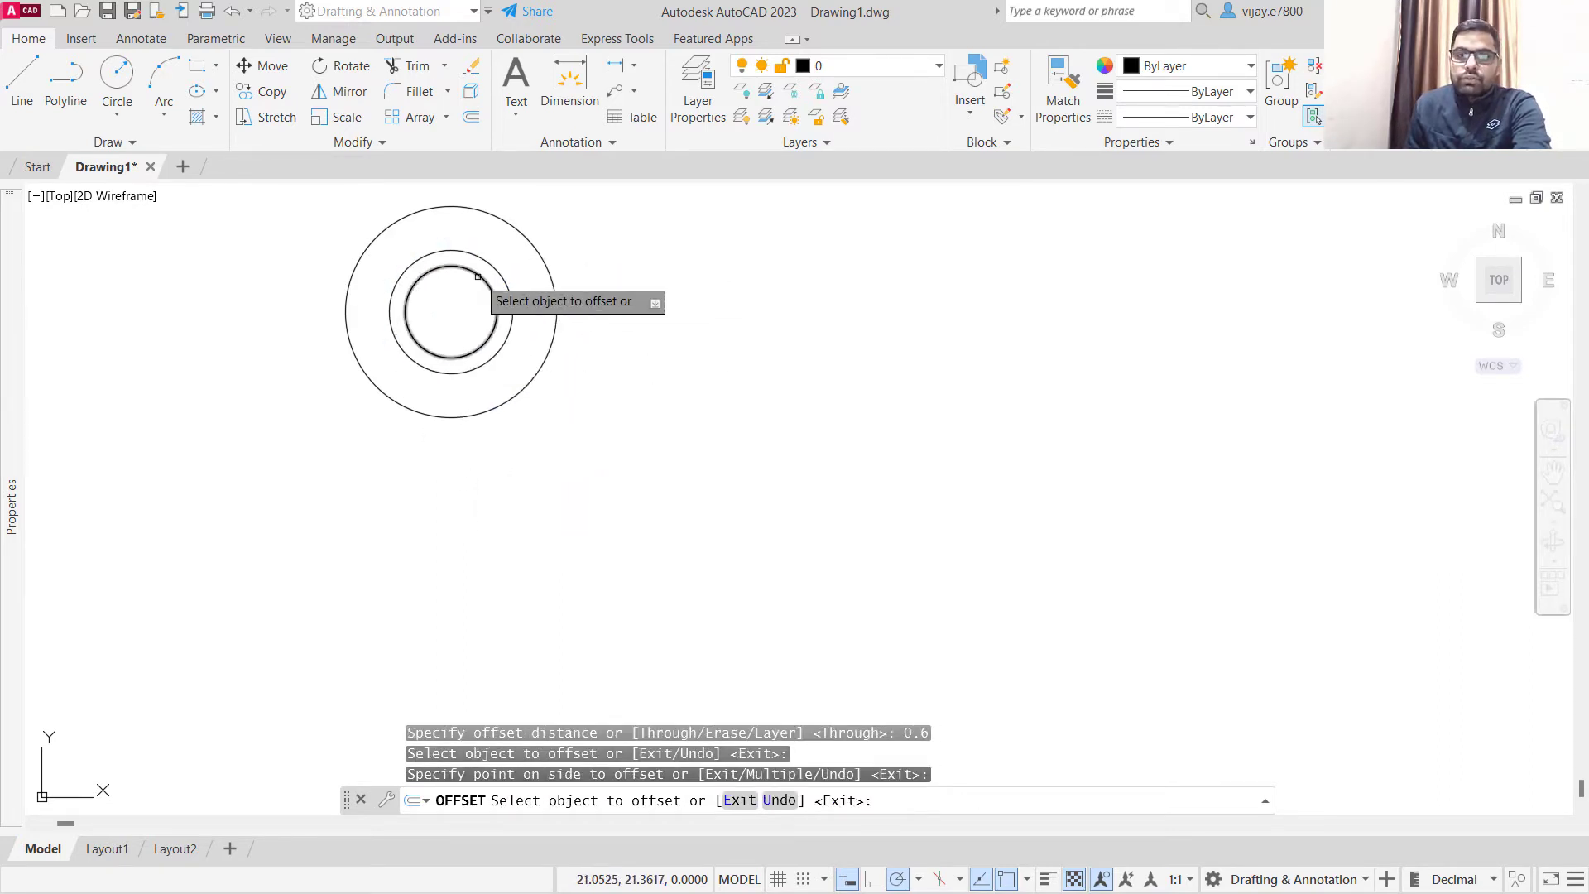
key(Escape)
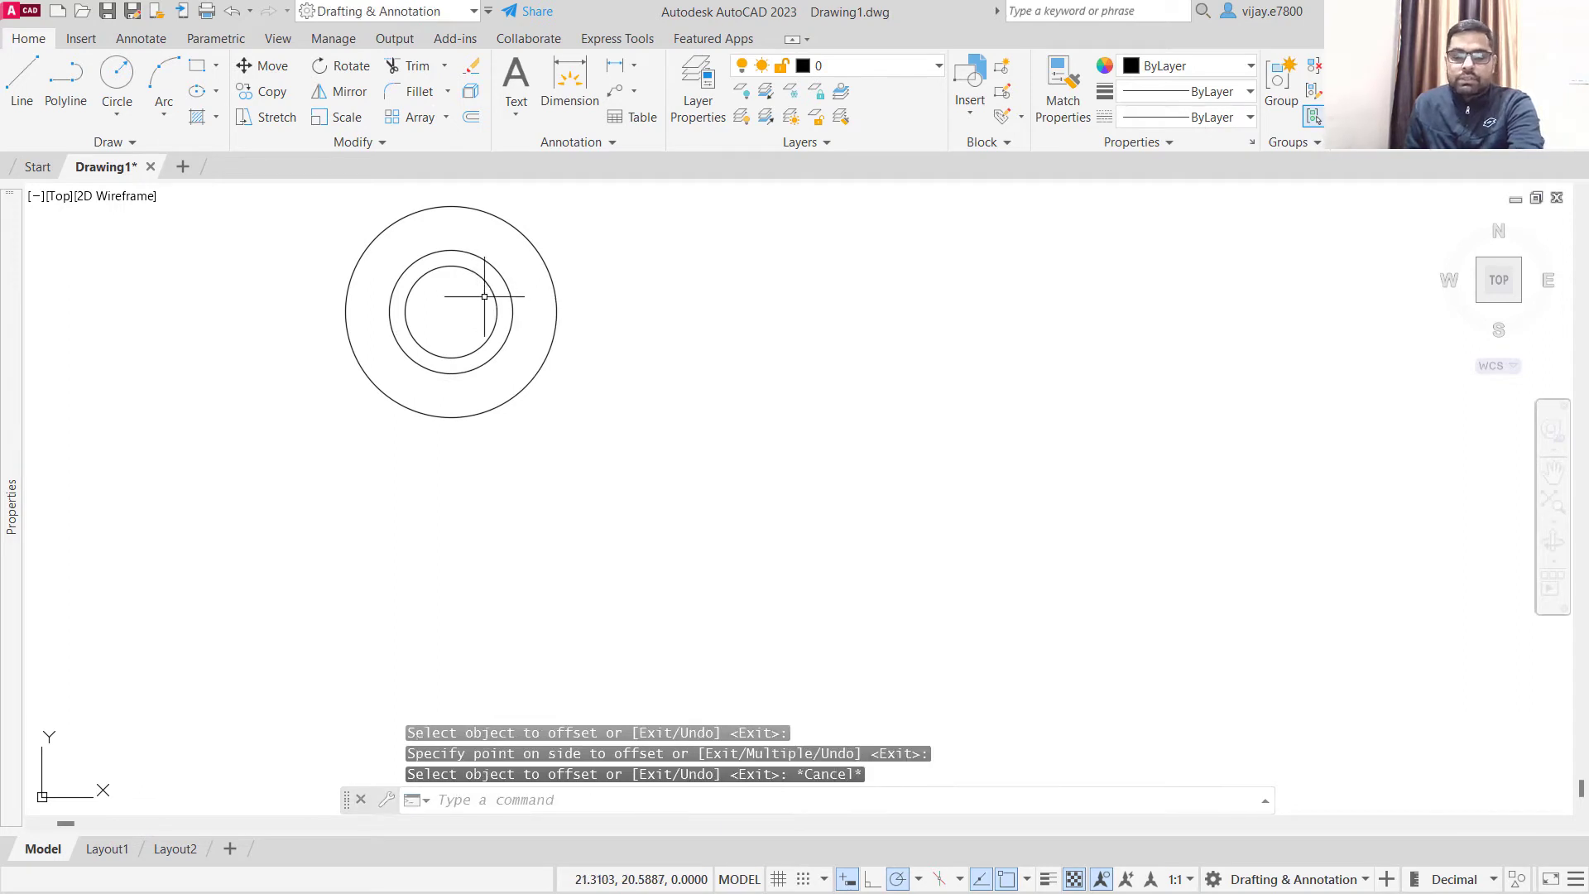
- Draw a horizontal centre line from the circles' centre to the outer circle's right quadrant and back across to its left quadrant
click(22, 83)
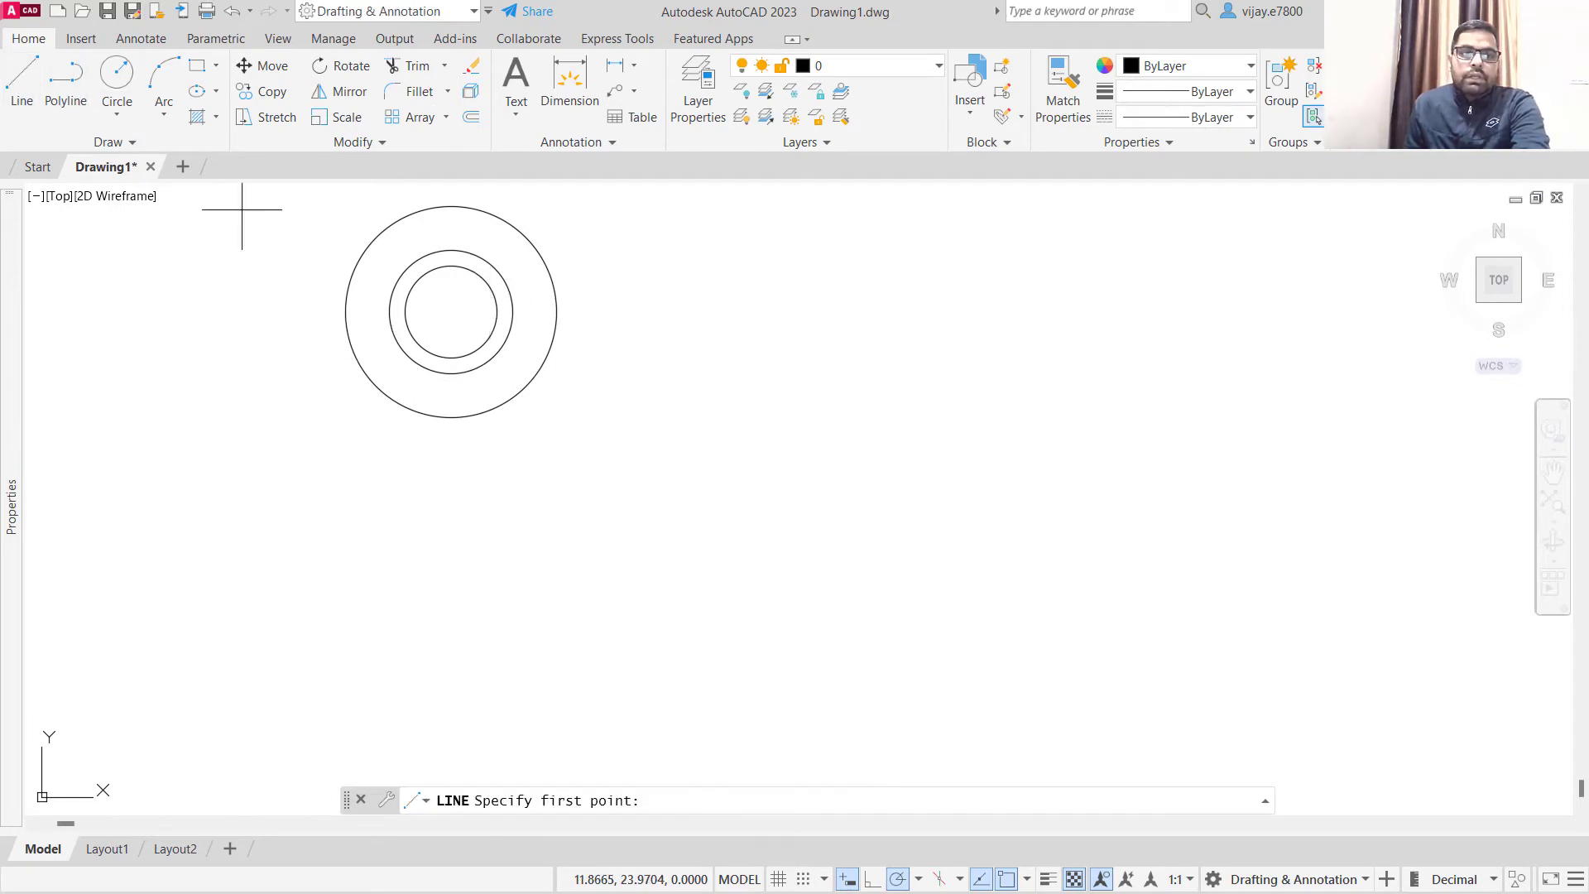
click(450, 313)
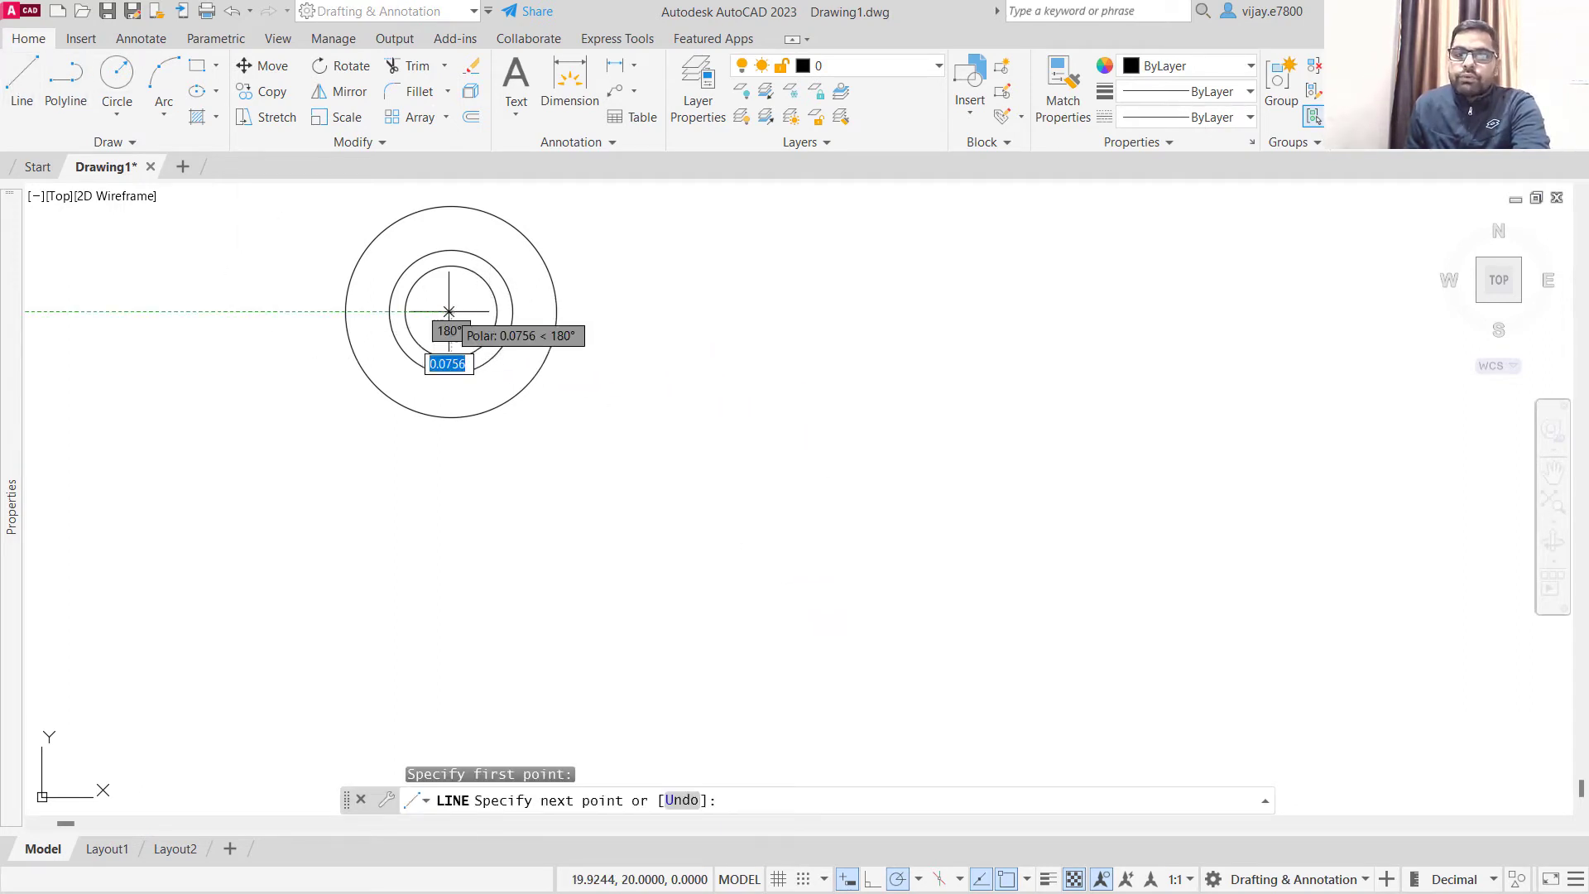
click(556, 312)
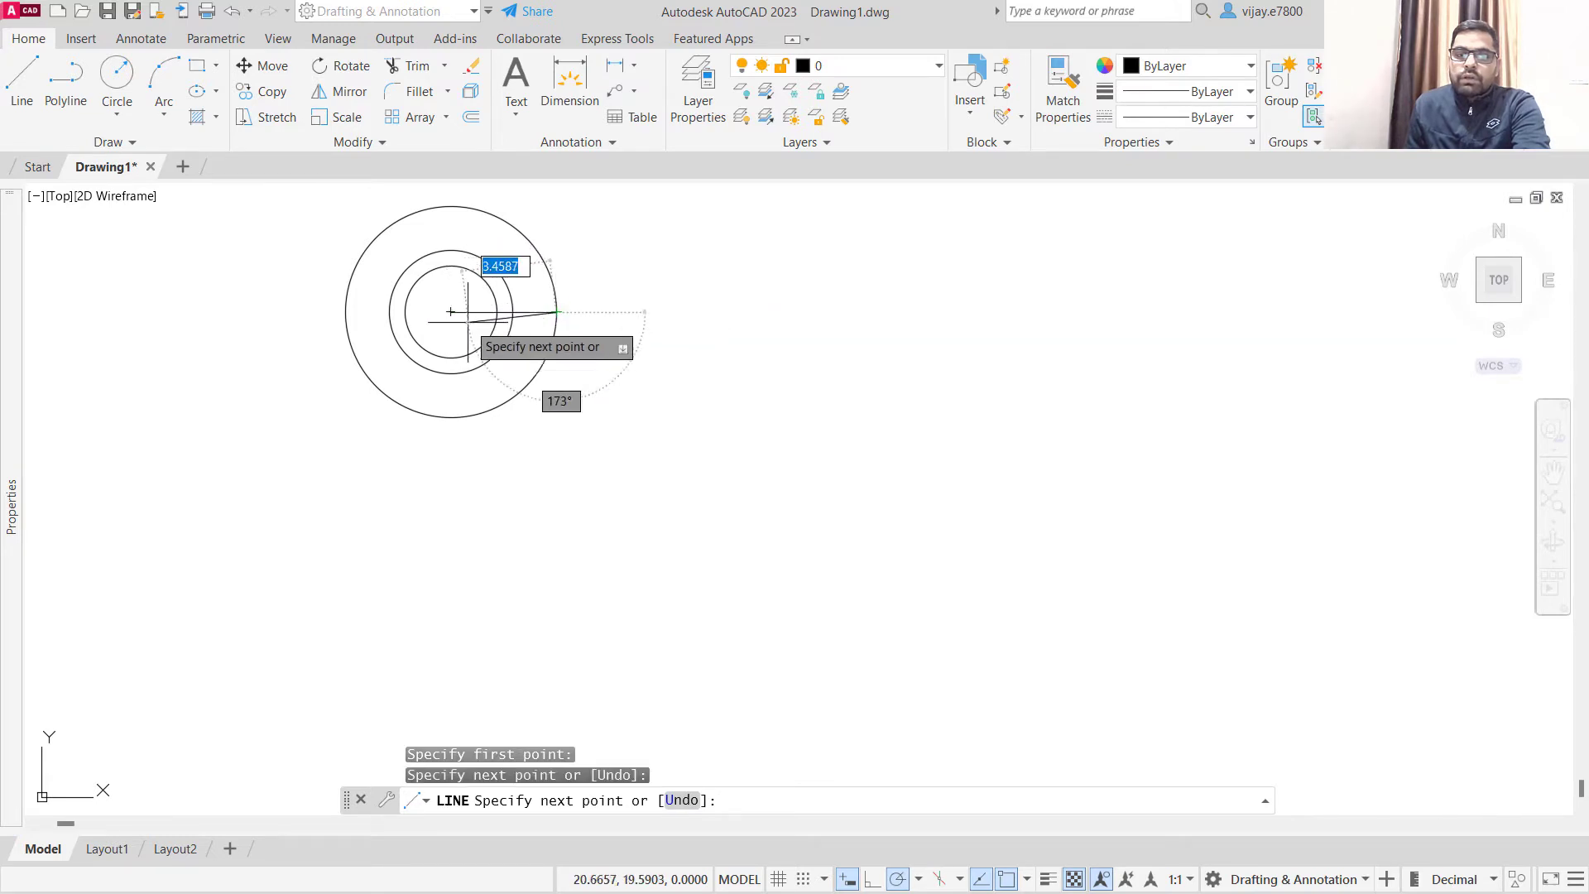
click(345, 312)
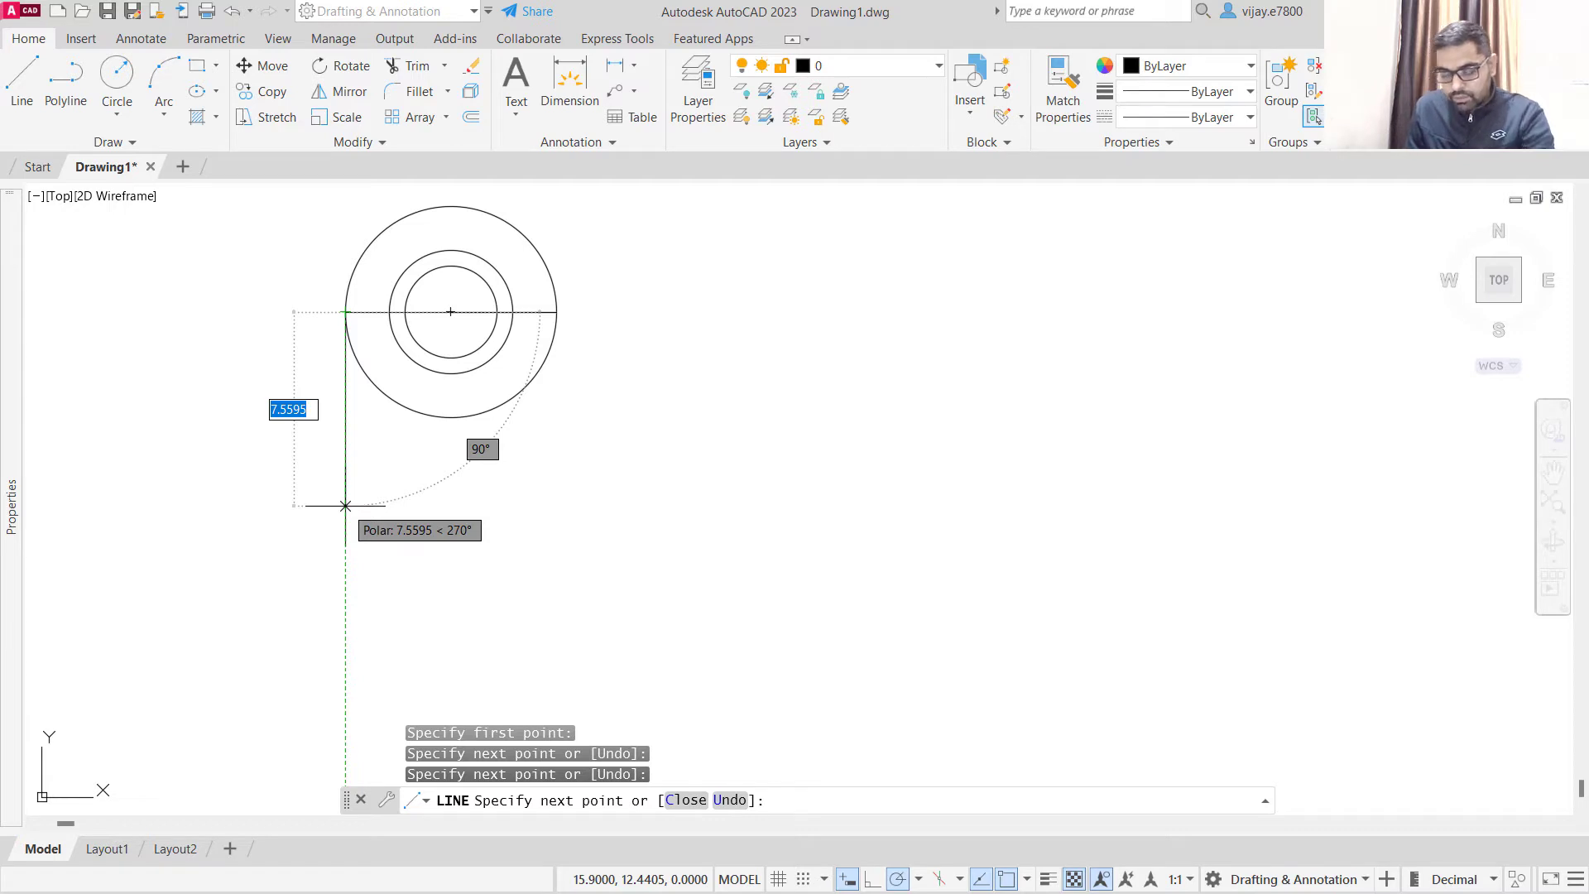
key(Escape)
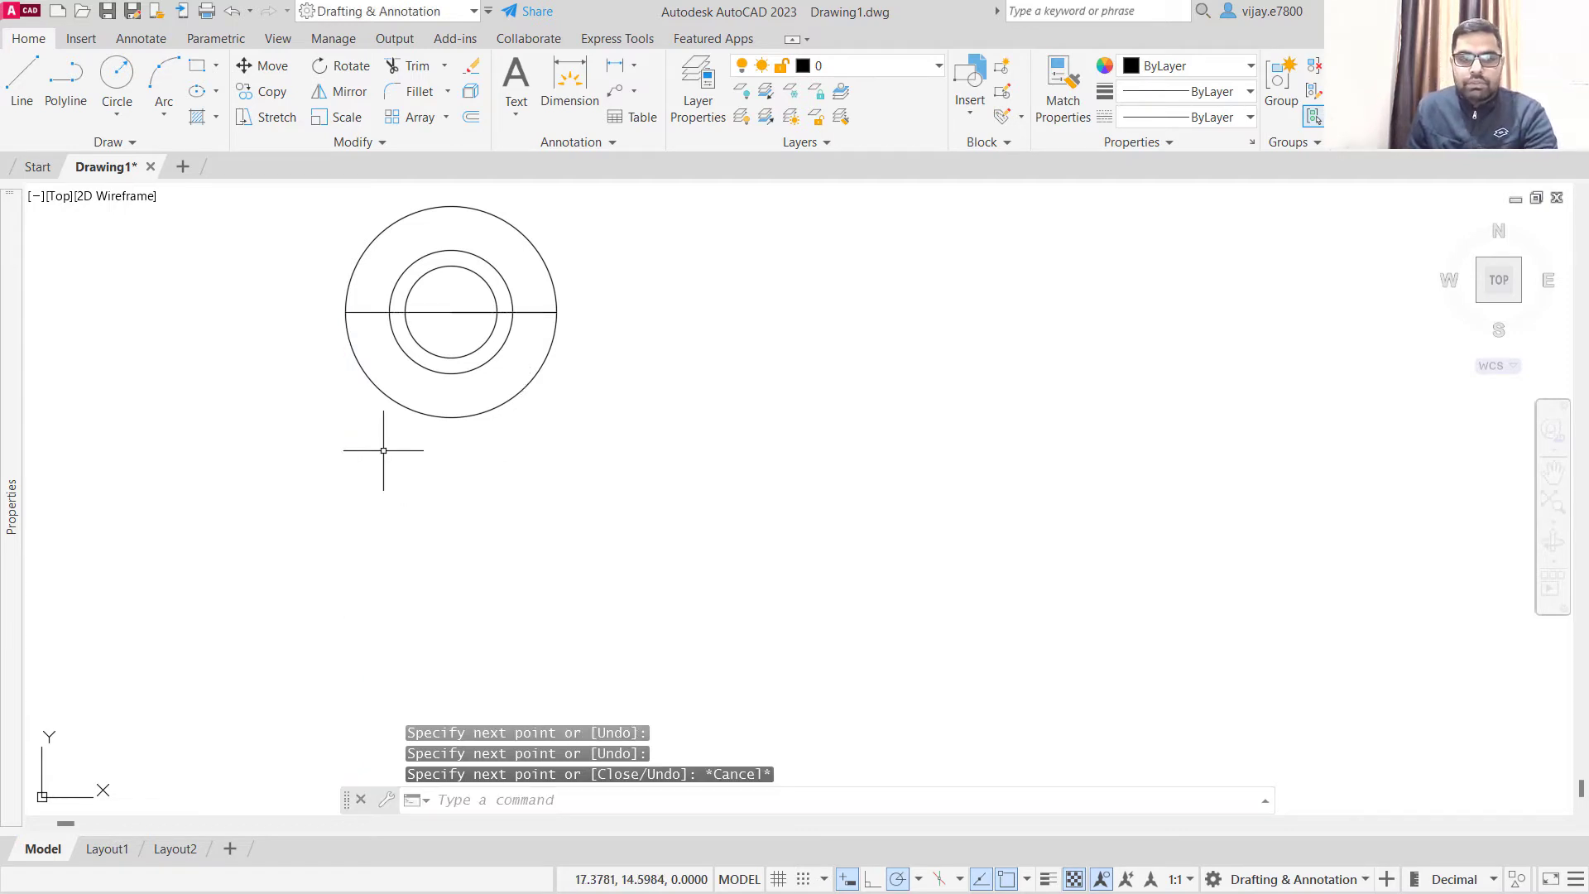
- Draw a vertical line from the circles' centre to the outer circle's top quadrant, then 18 units straight down from there
click(23, 83)
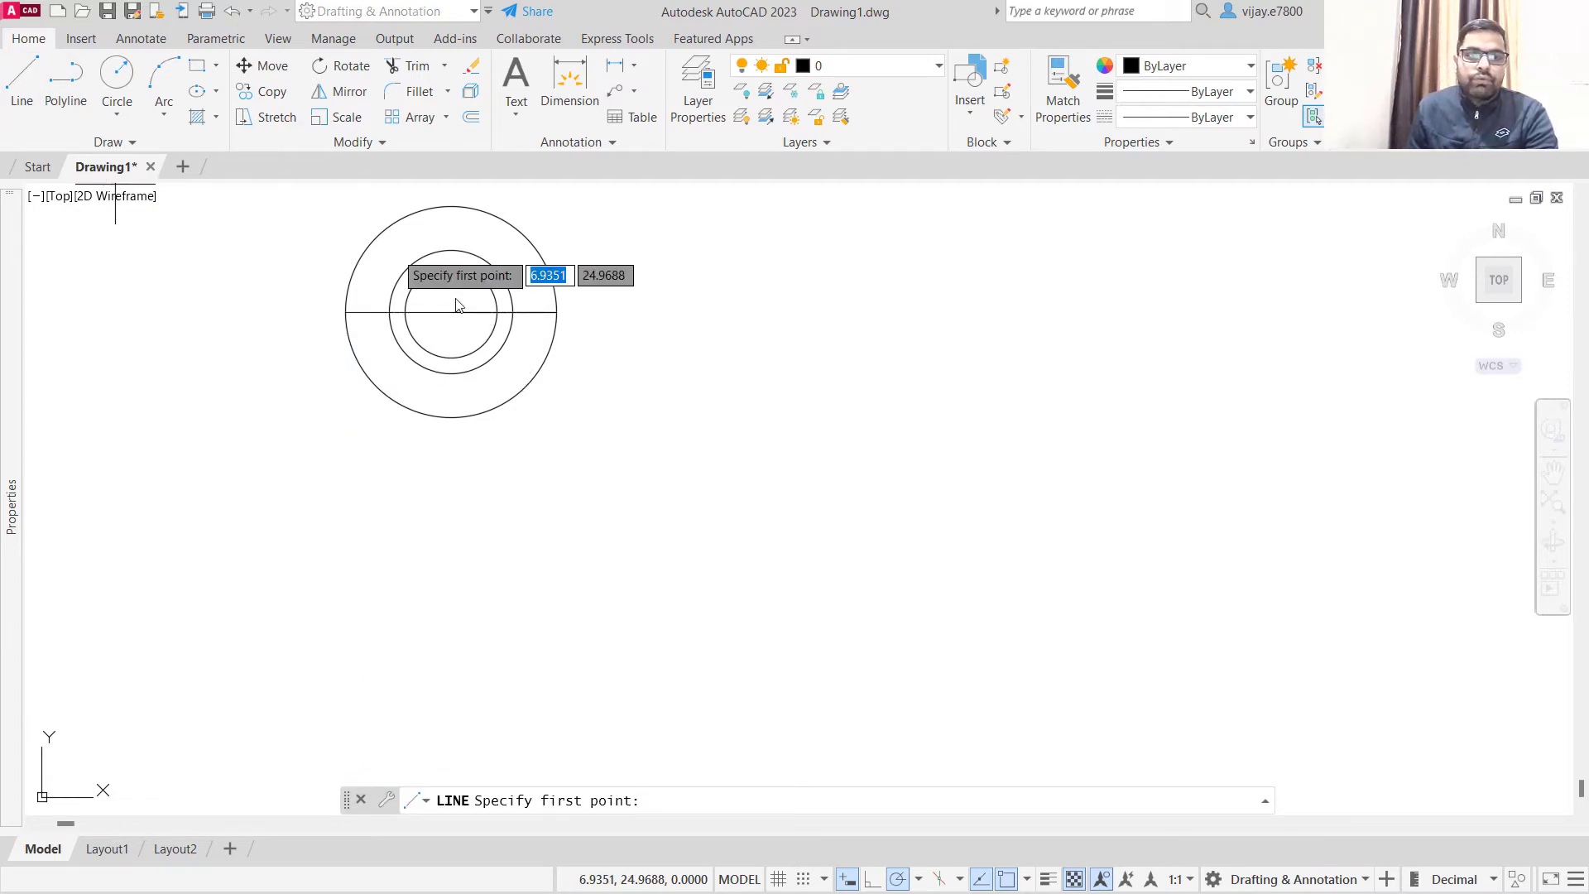
click(452, 312)
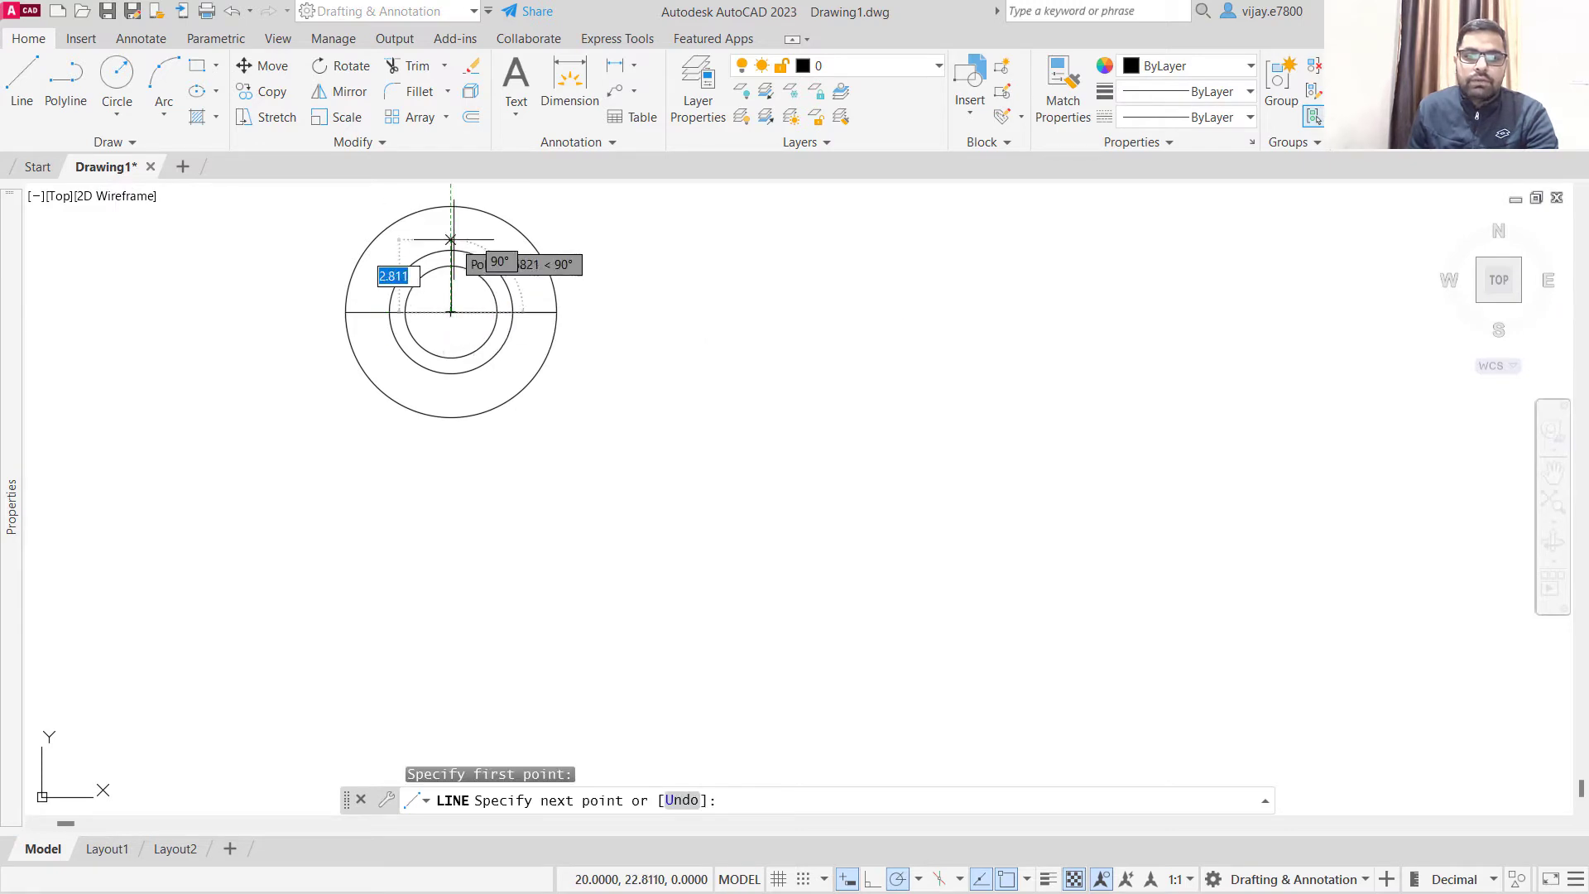
click(451, 206)
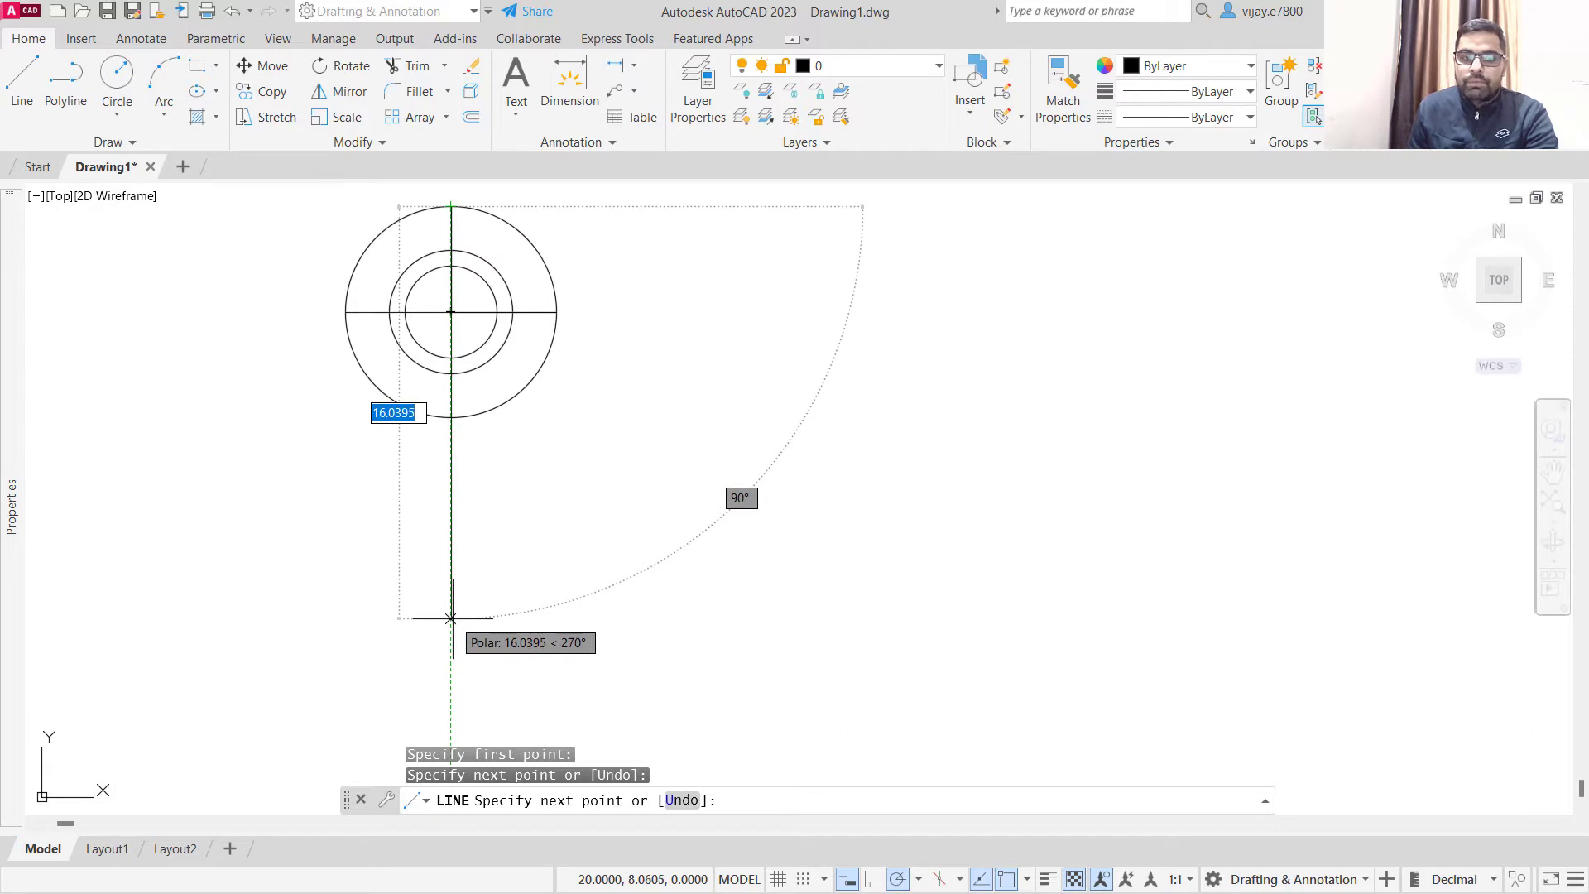
text(18)
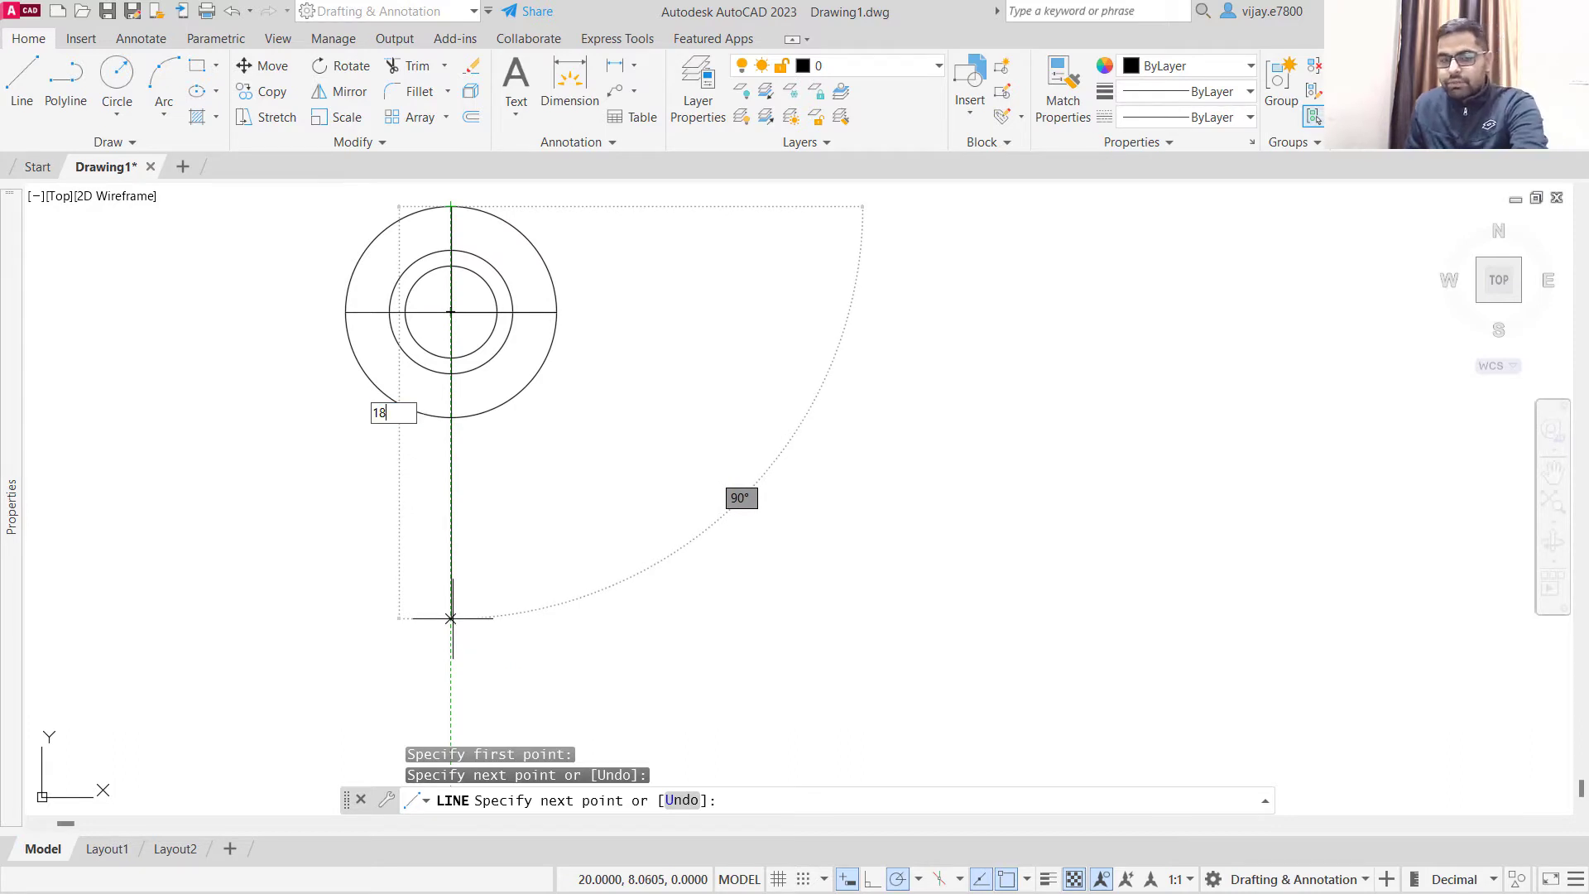
key(Return)
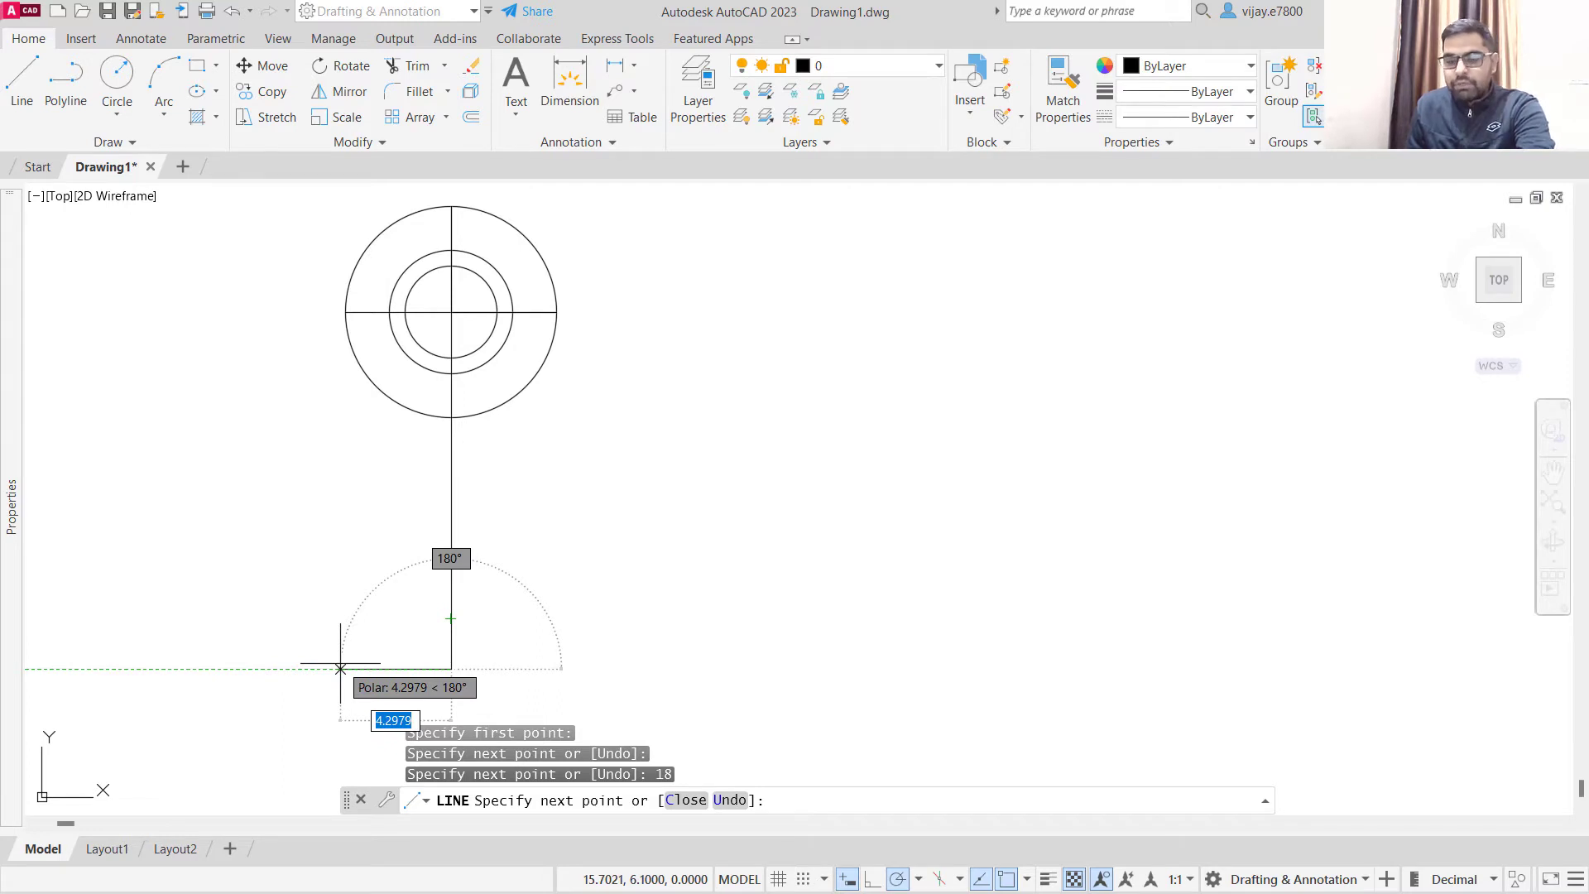
- Continue the line from its lower end 6 units left and 4 units up, ending with a short horizontal segment to the right
text(6)
key(Return)
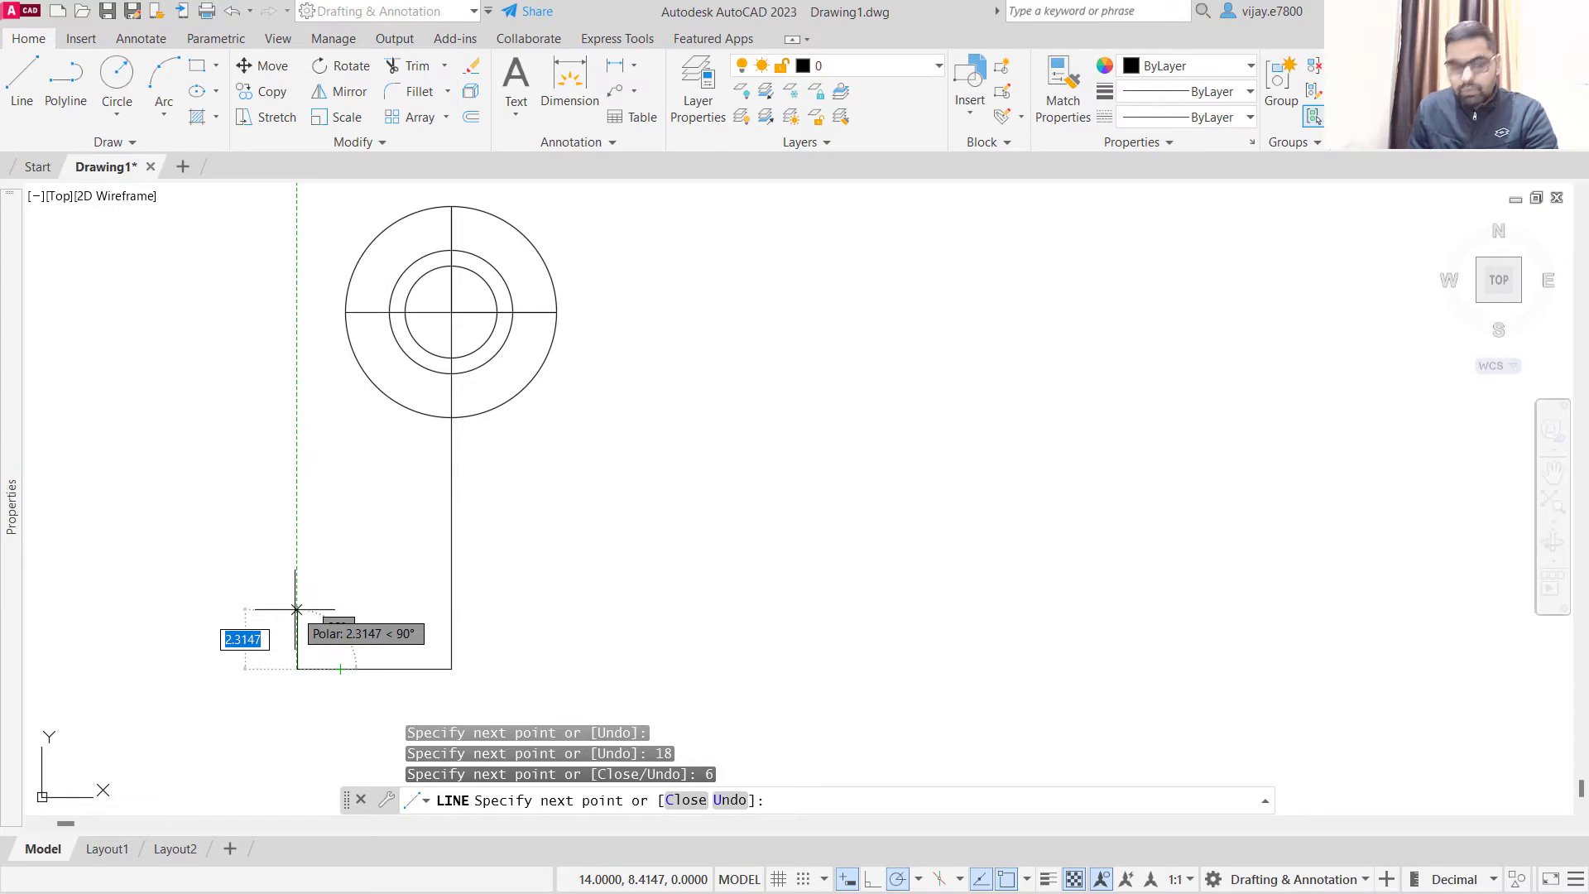
text(4)
key(Return)
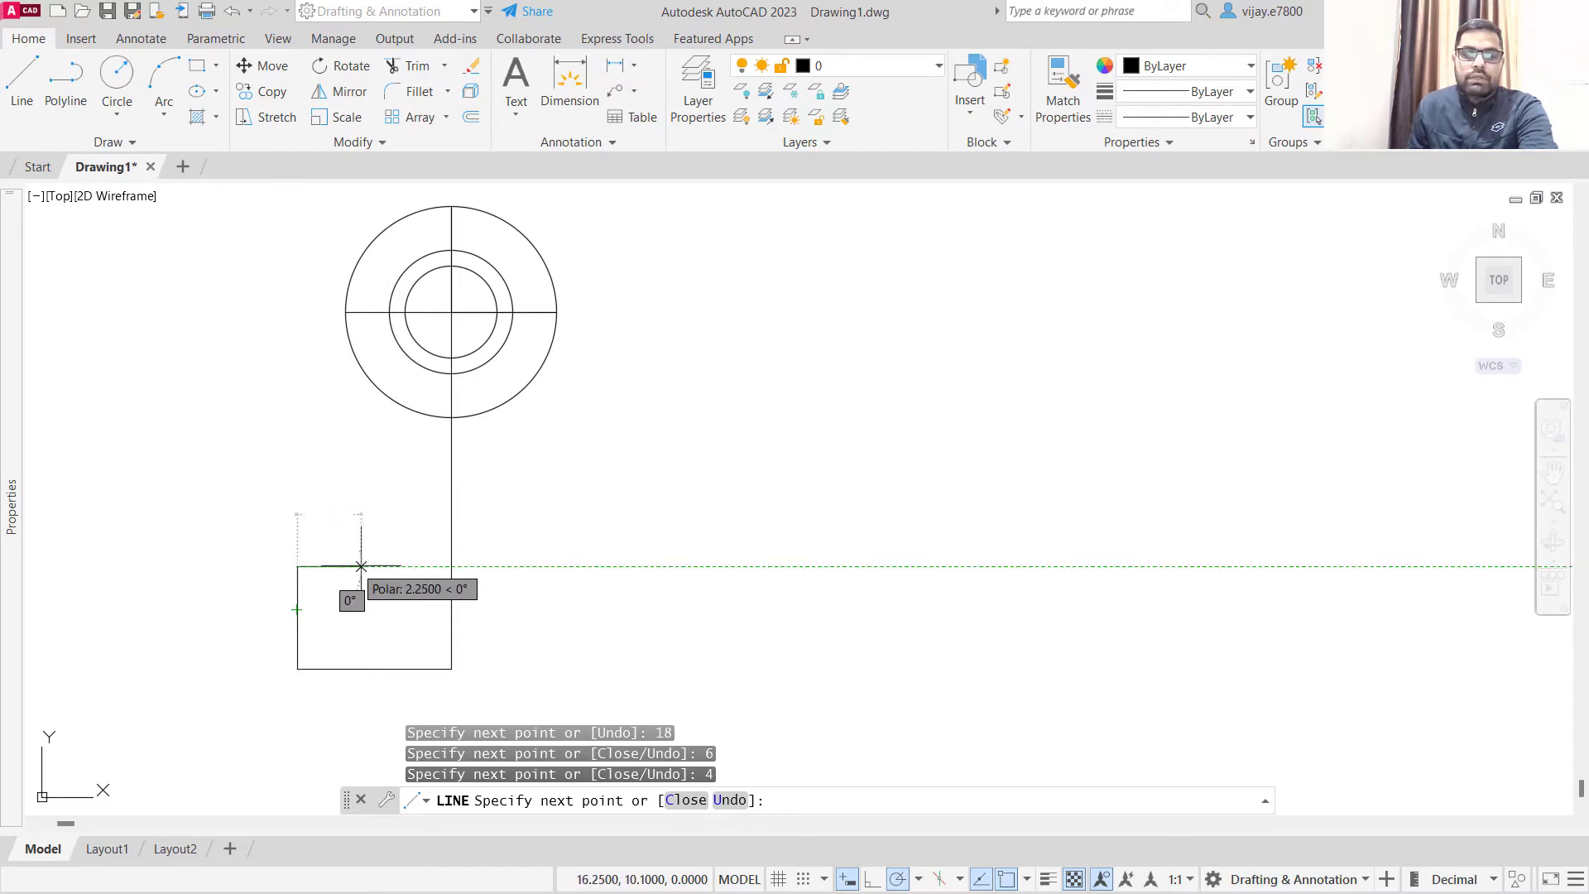
click(383, 566)
right_click(348, 501)
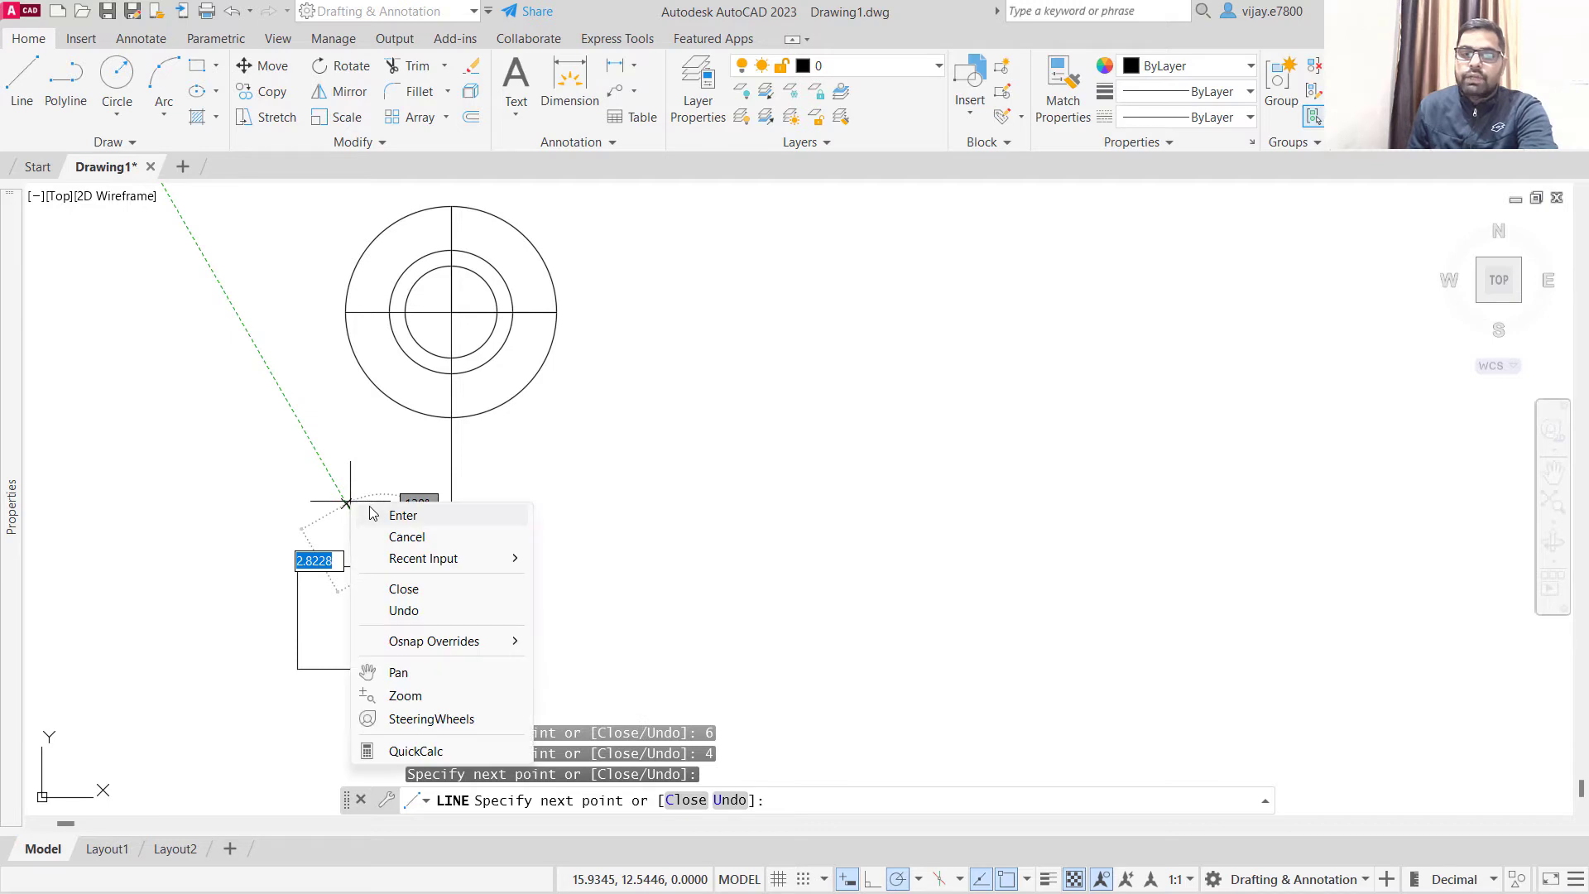
click(391, 514)
- Draw a vertical line from the outer circle's left quadrant down to the short horizontal segment above the base
right_click(266, 342)
click(292, 351)
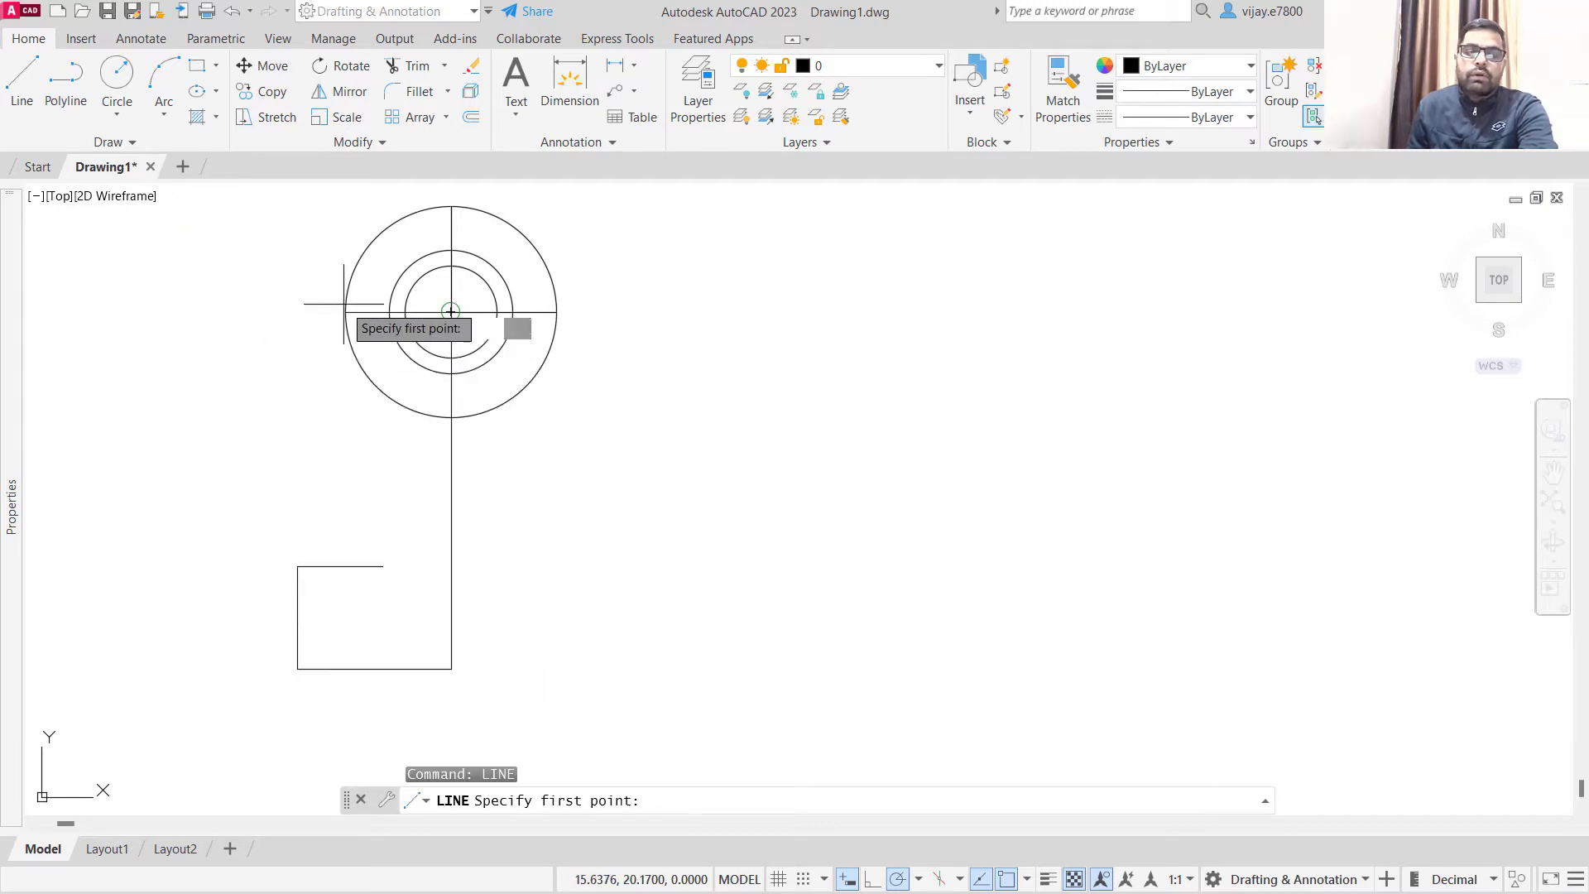
click(346, 312)
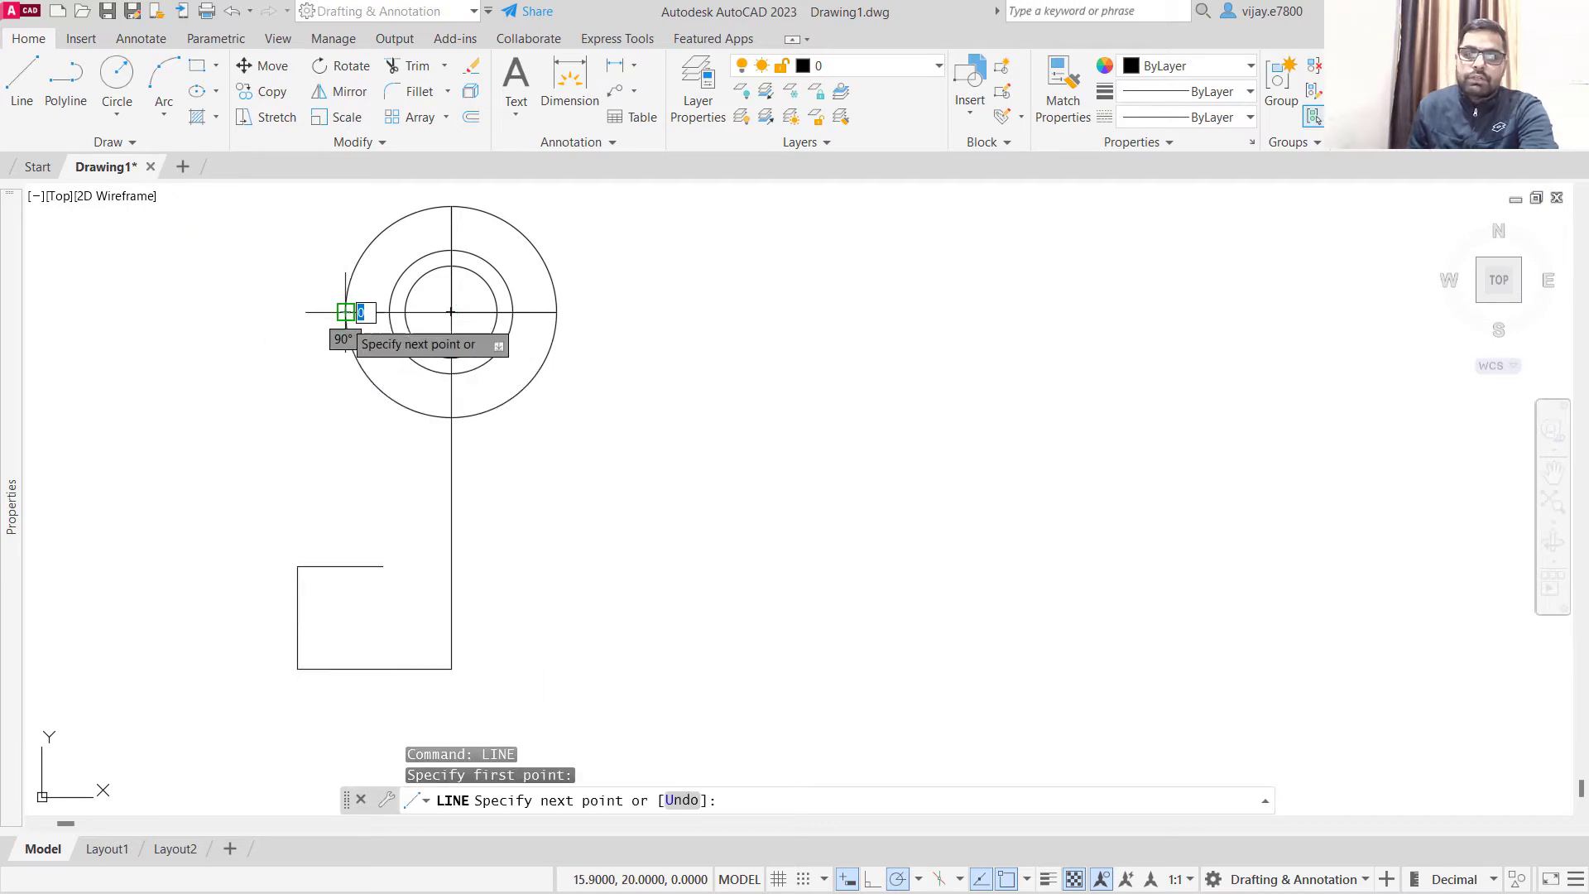
click(346, 566)
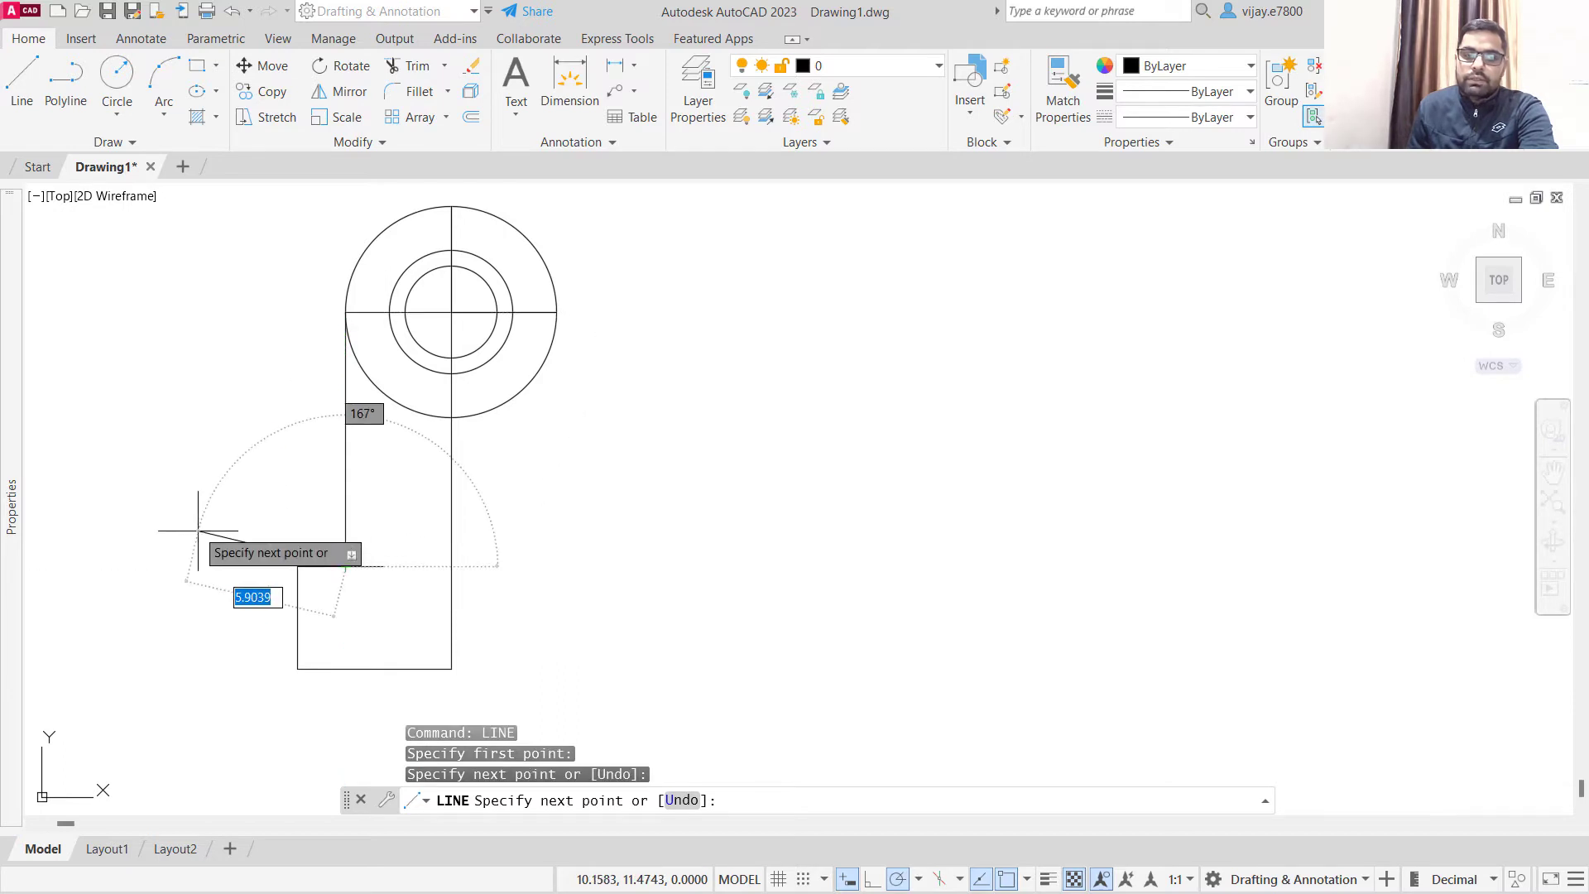
right_click(180, 441)
click(227, 454)
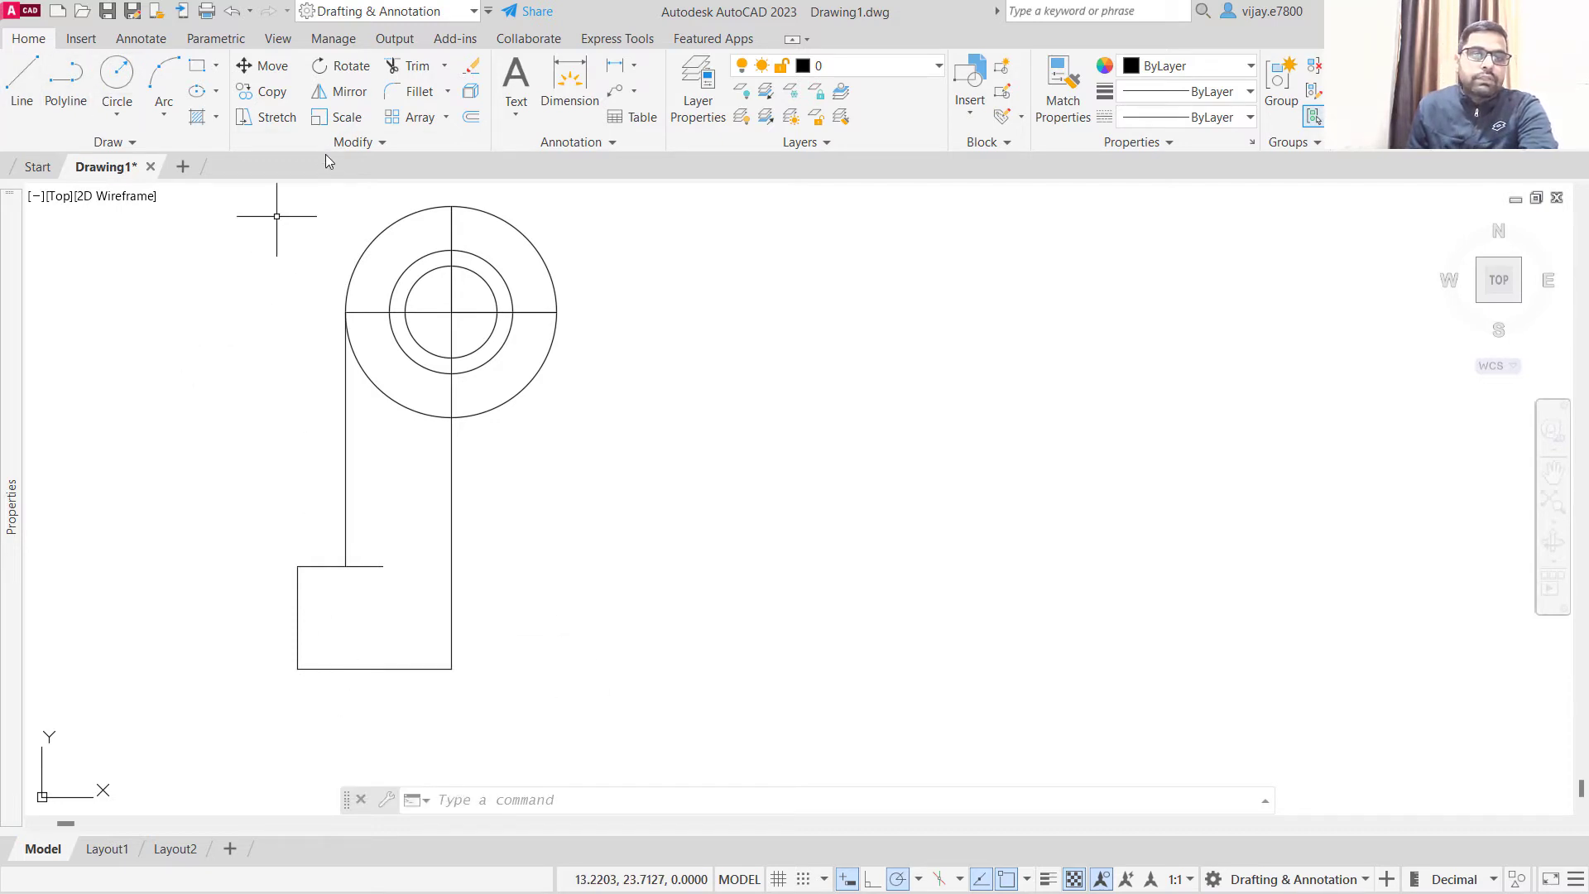
- Offset the bottom horizontal line of the base upward by 1
text(o)
key(Return)
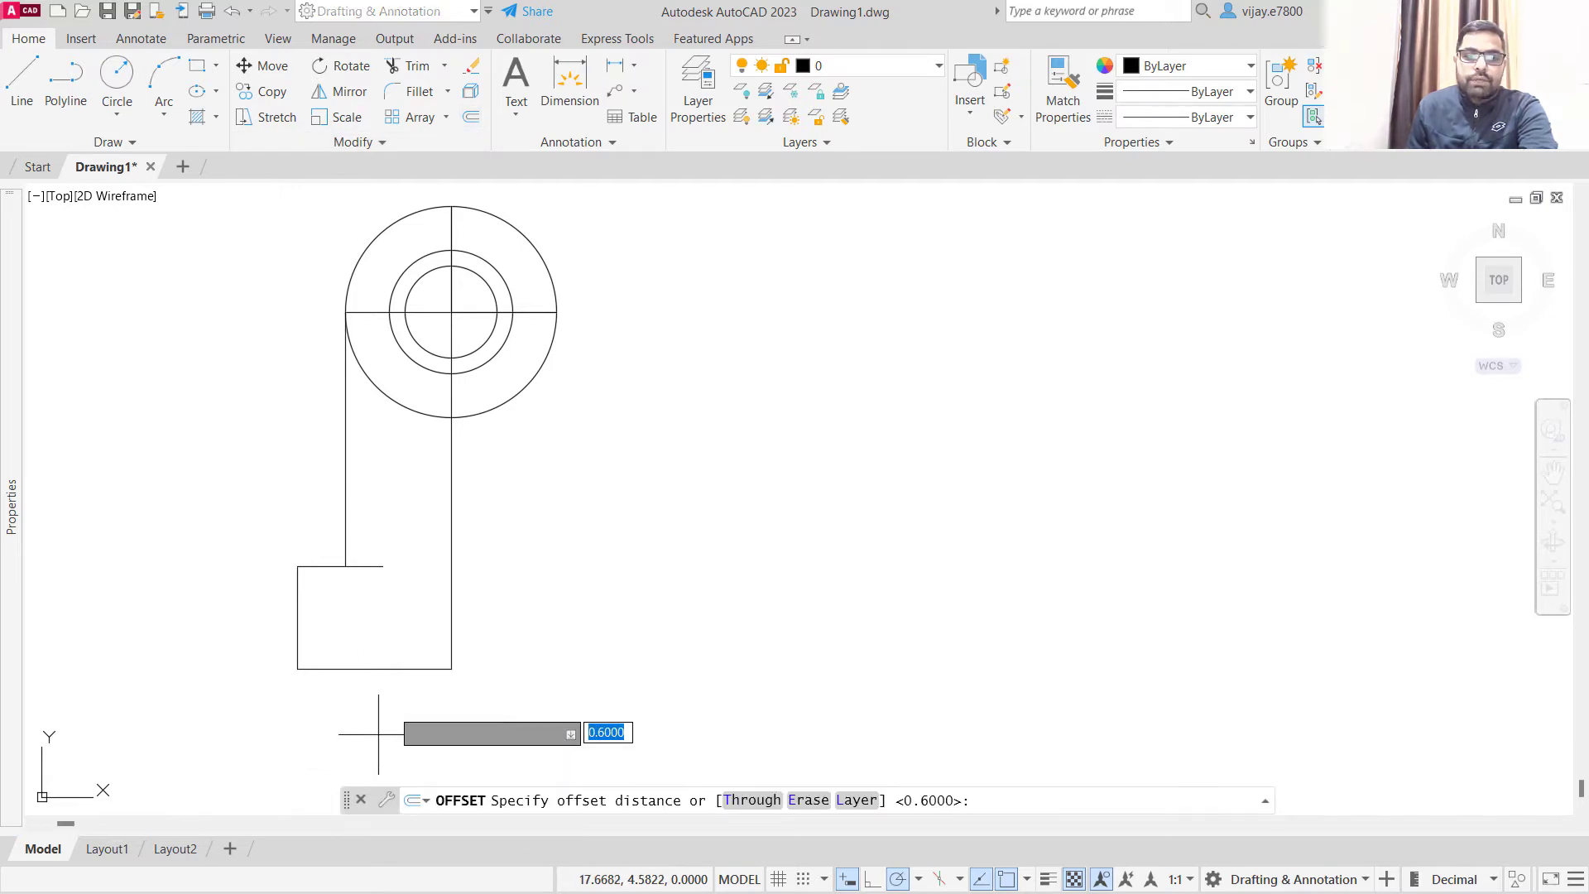
text(1)
key(Return)
click(388, 671)
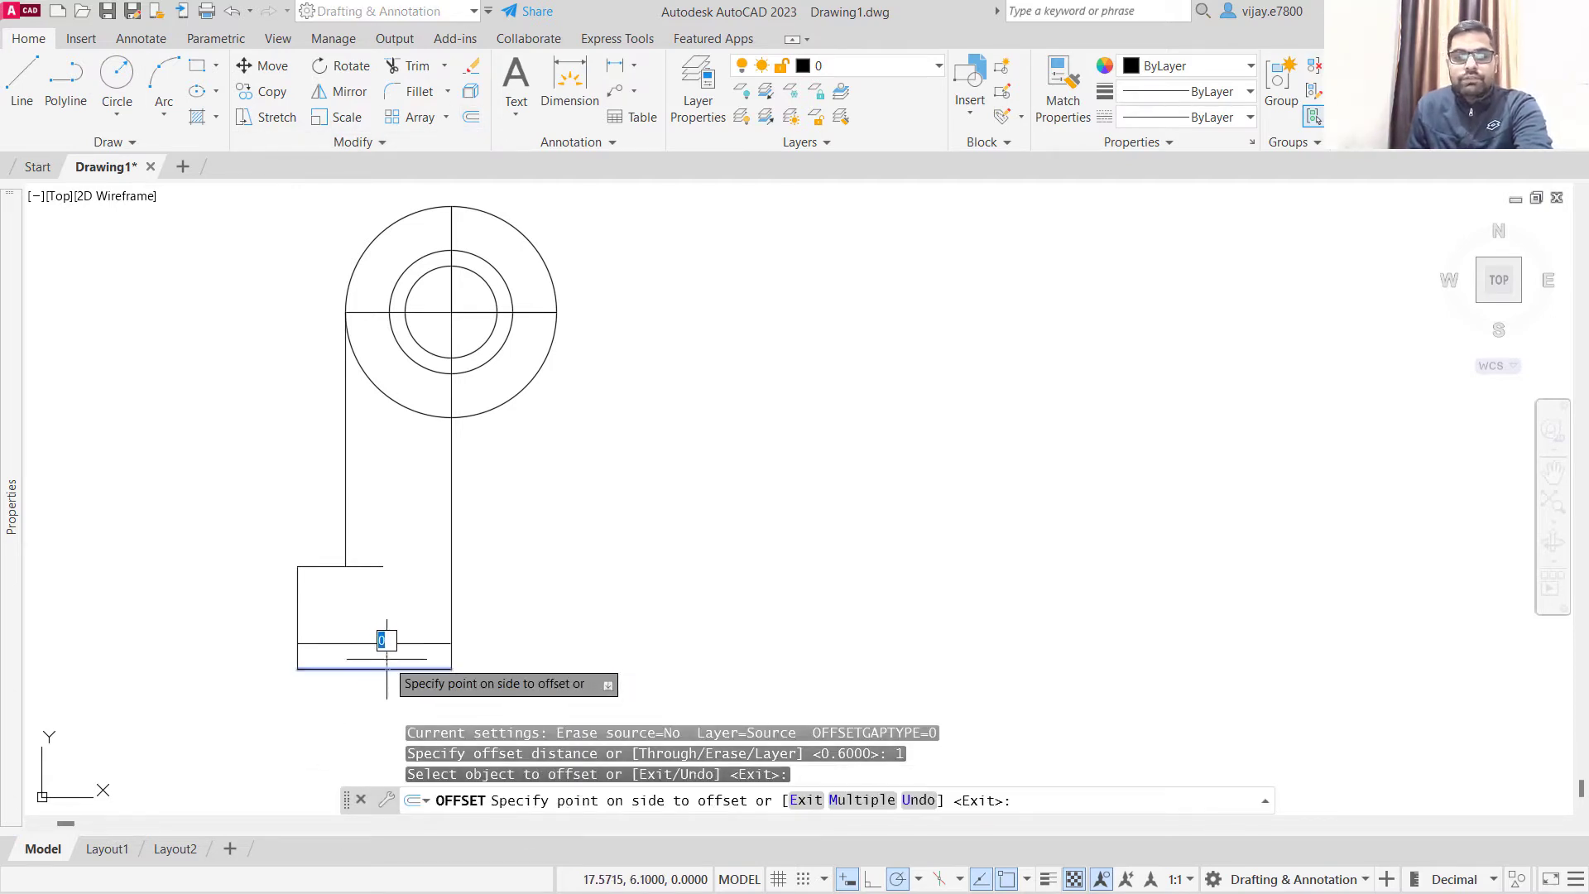
click(379, 638)
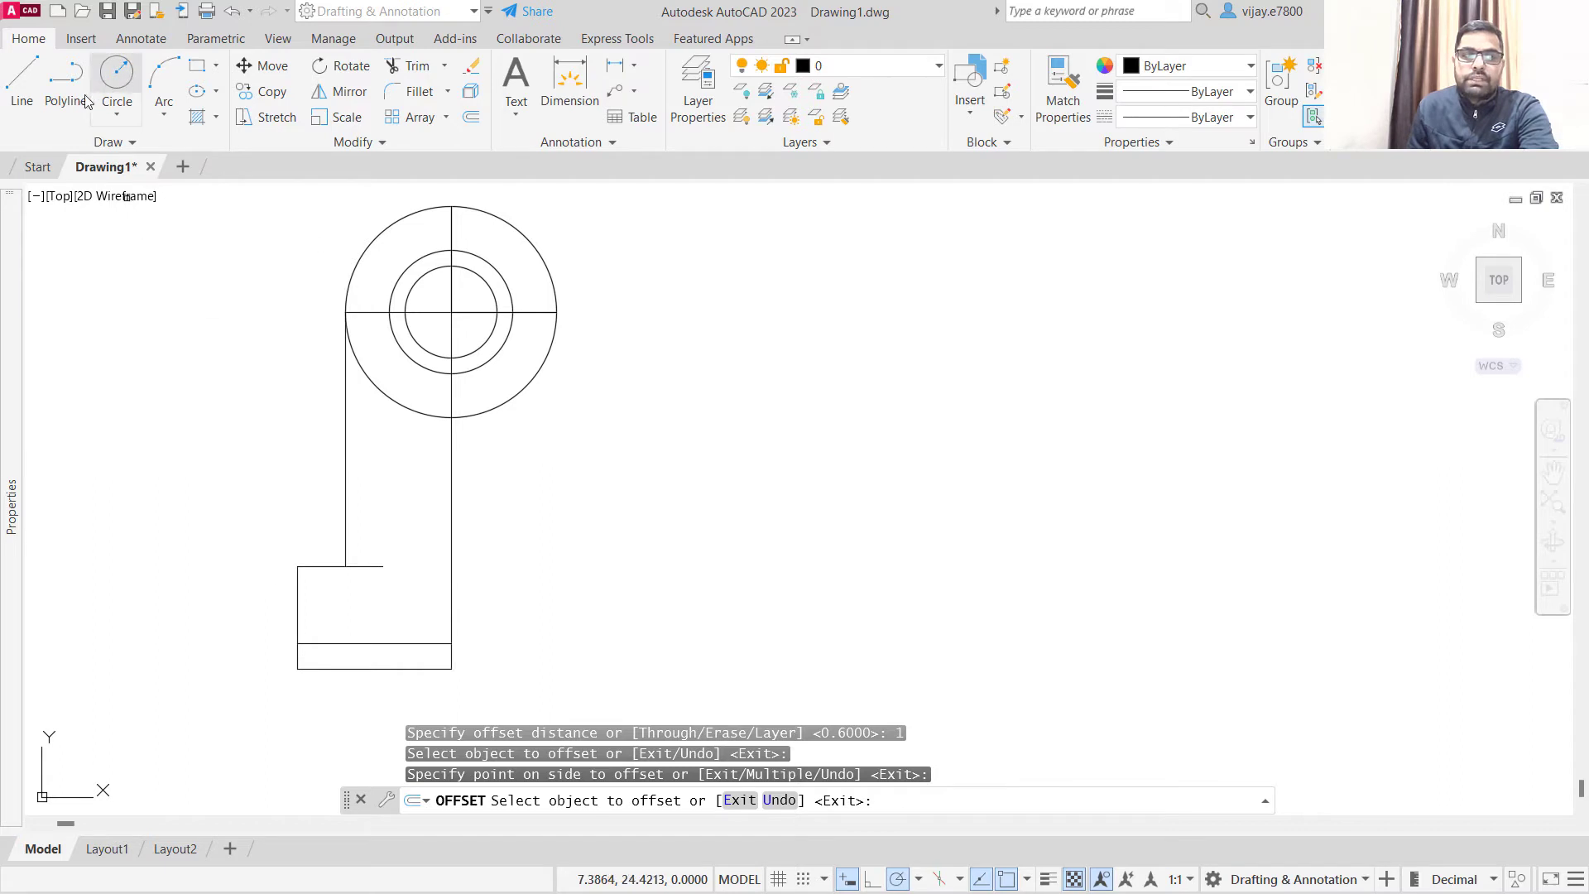
- Draw a slanted line from the left end of the base's upper offset line to the relative point @2,1.5
click(20, 77)
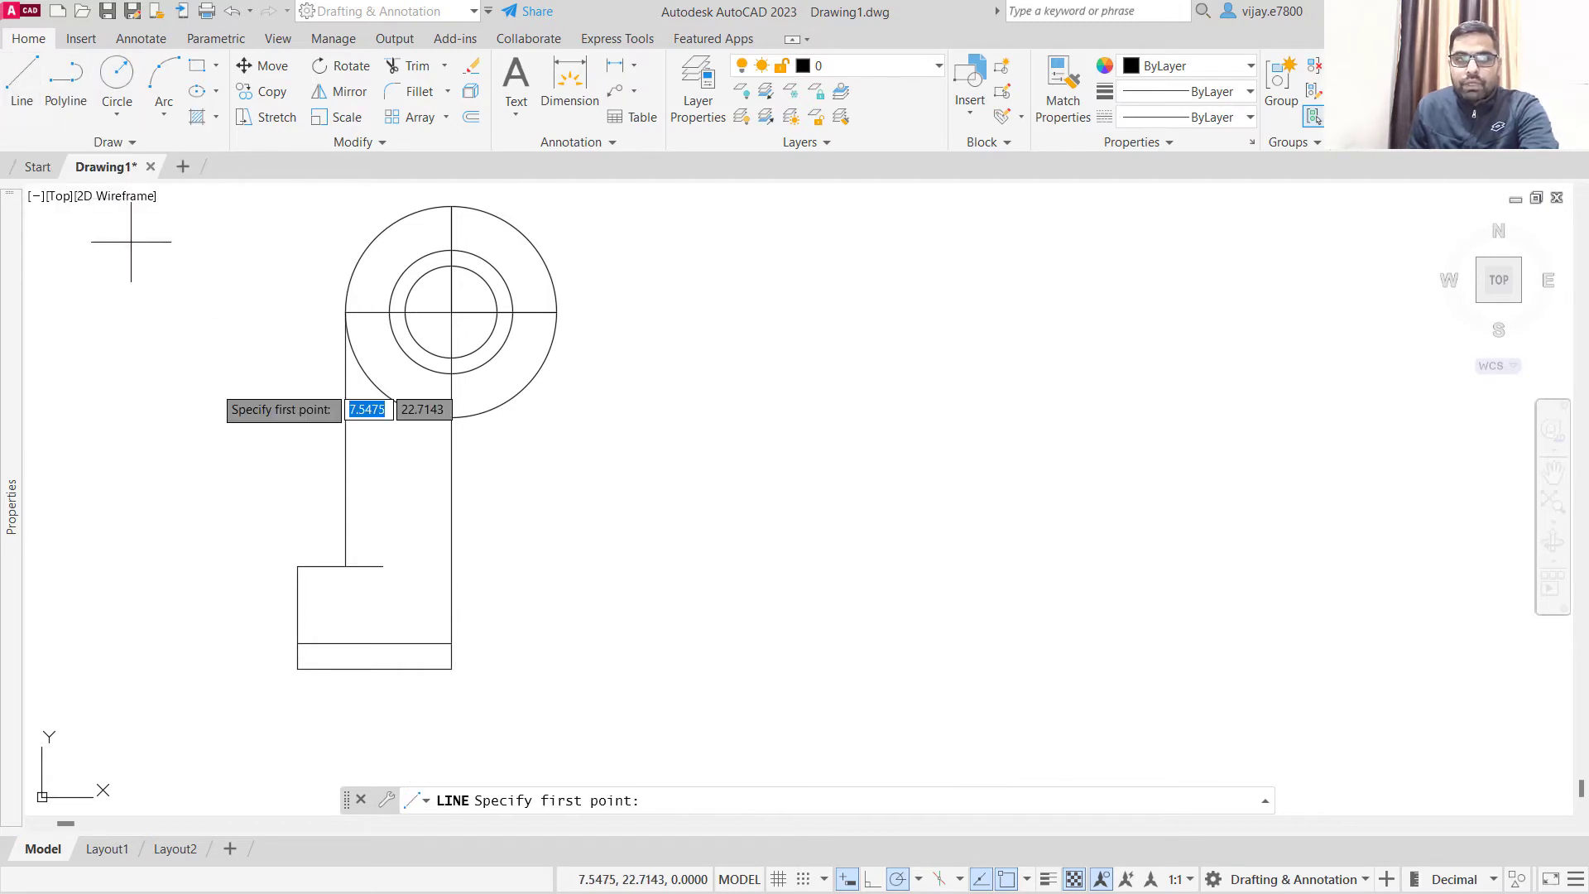
click(298, 643)
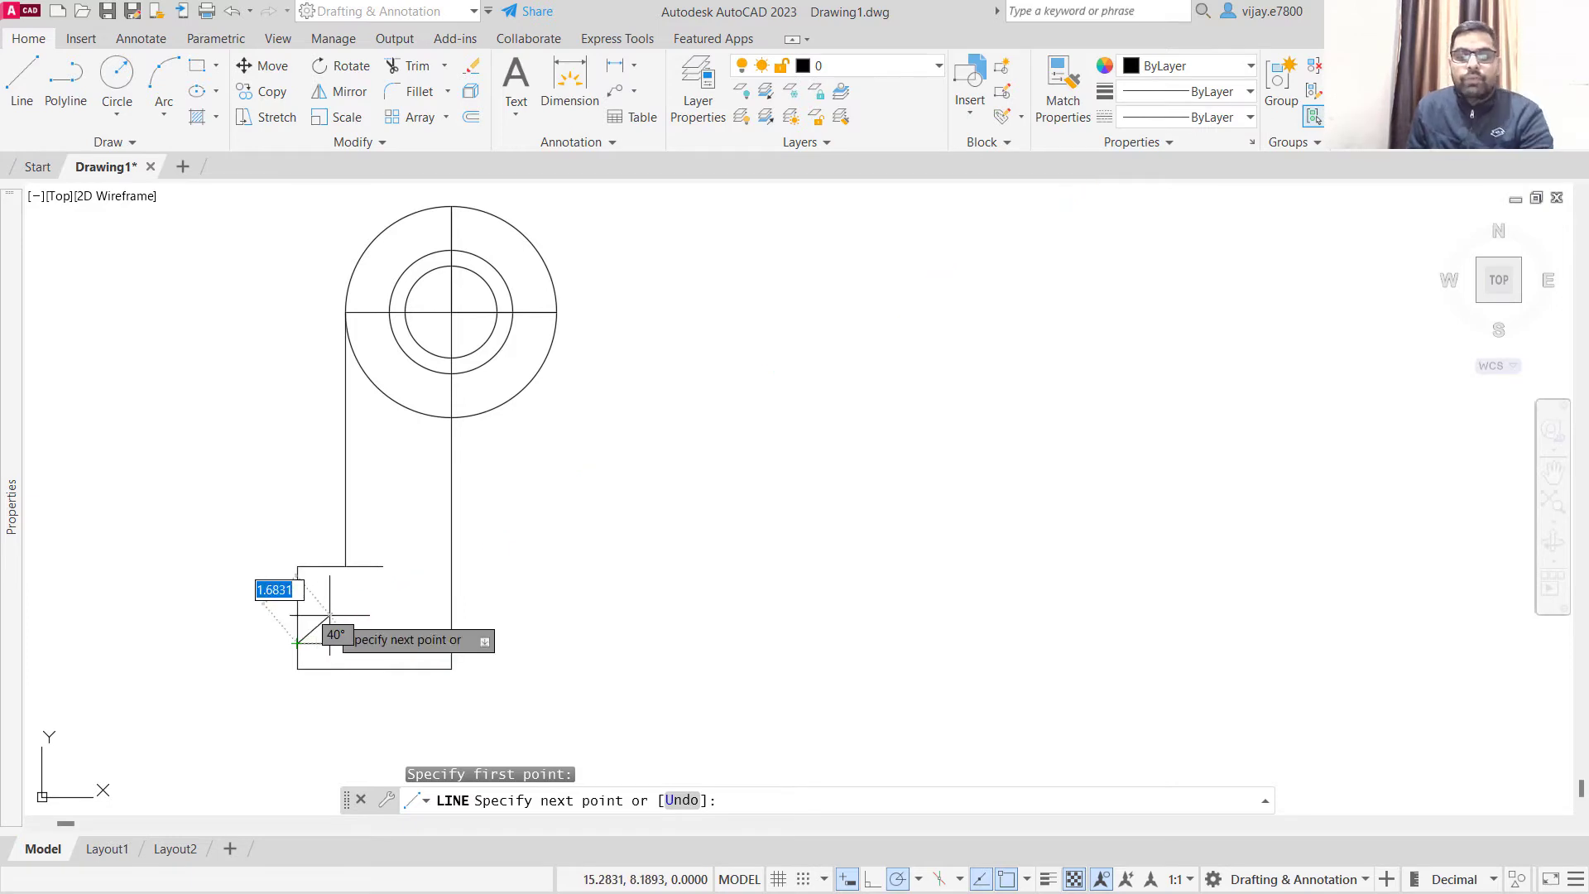
text(@)
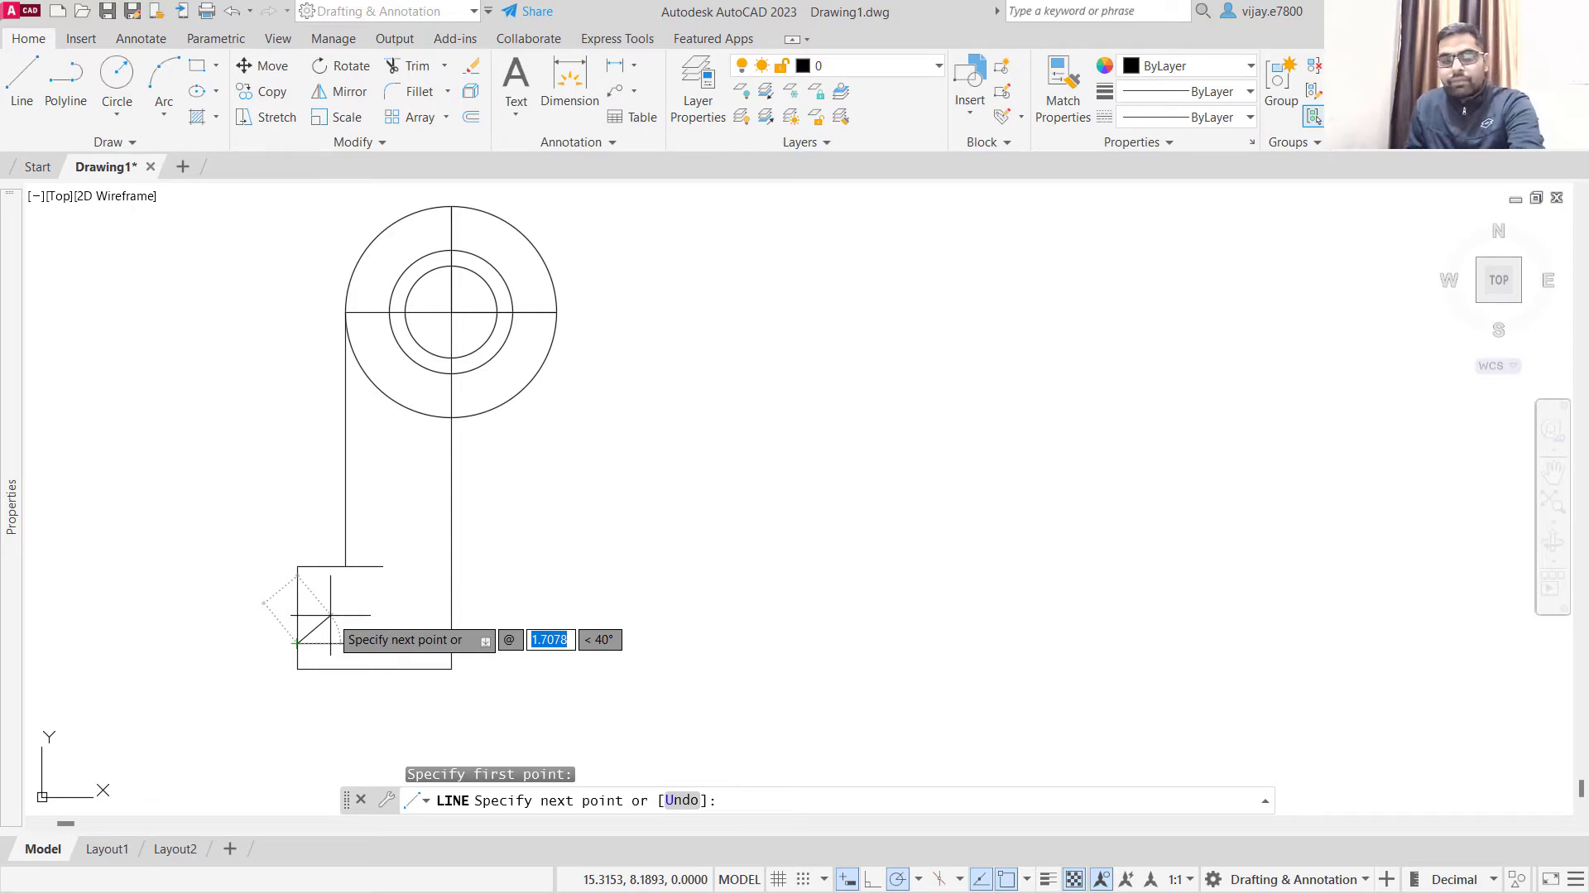
text(2)
key(Tab)
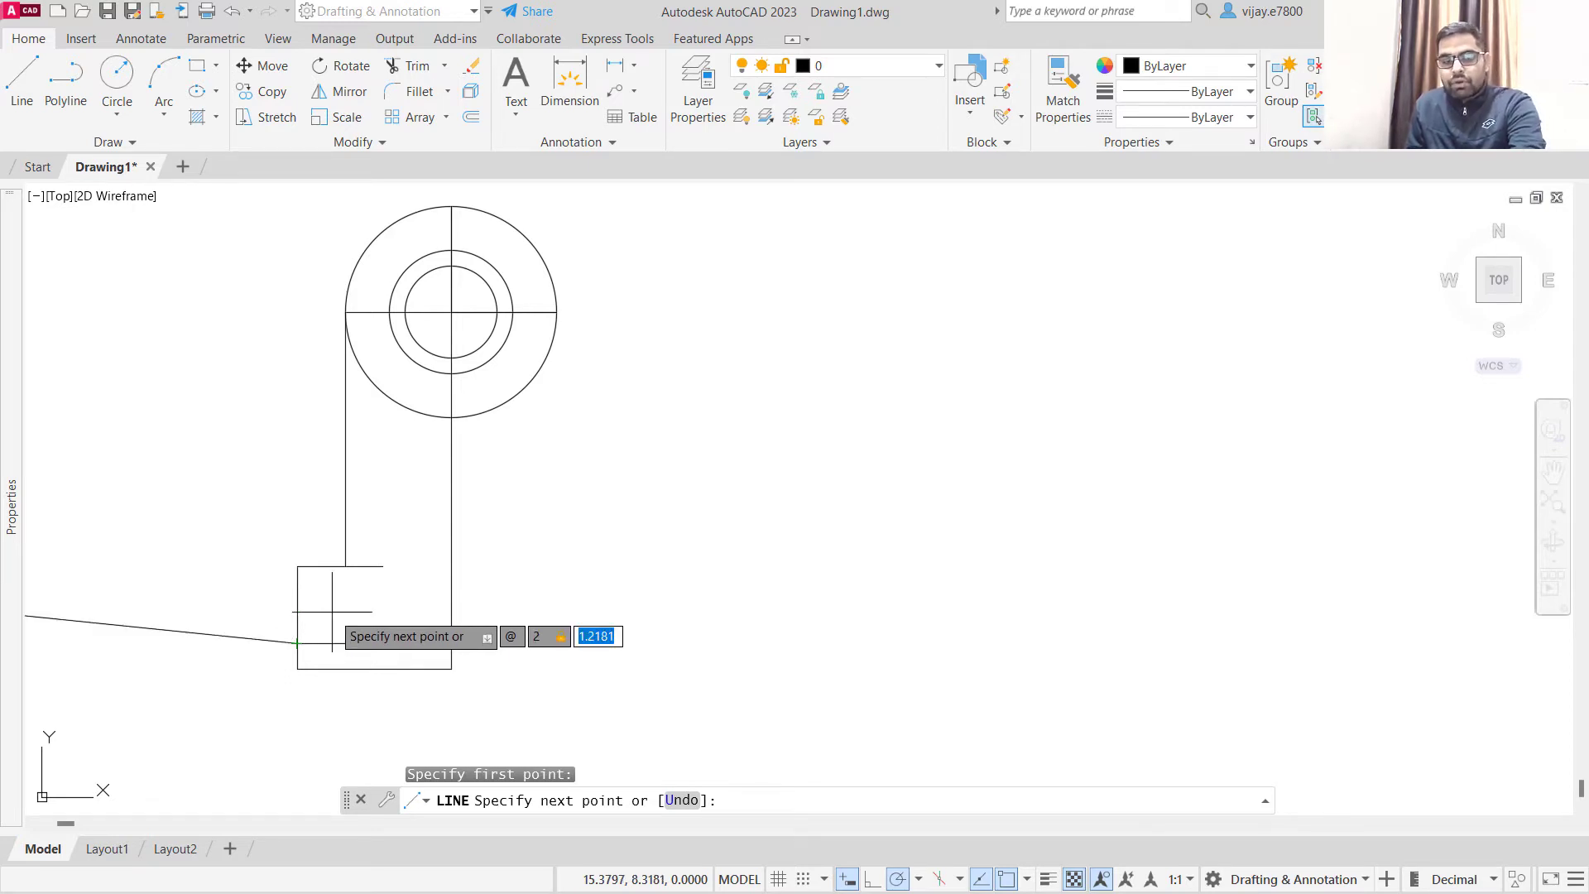
text(1.5)
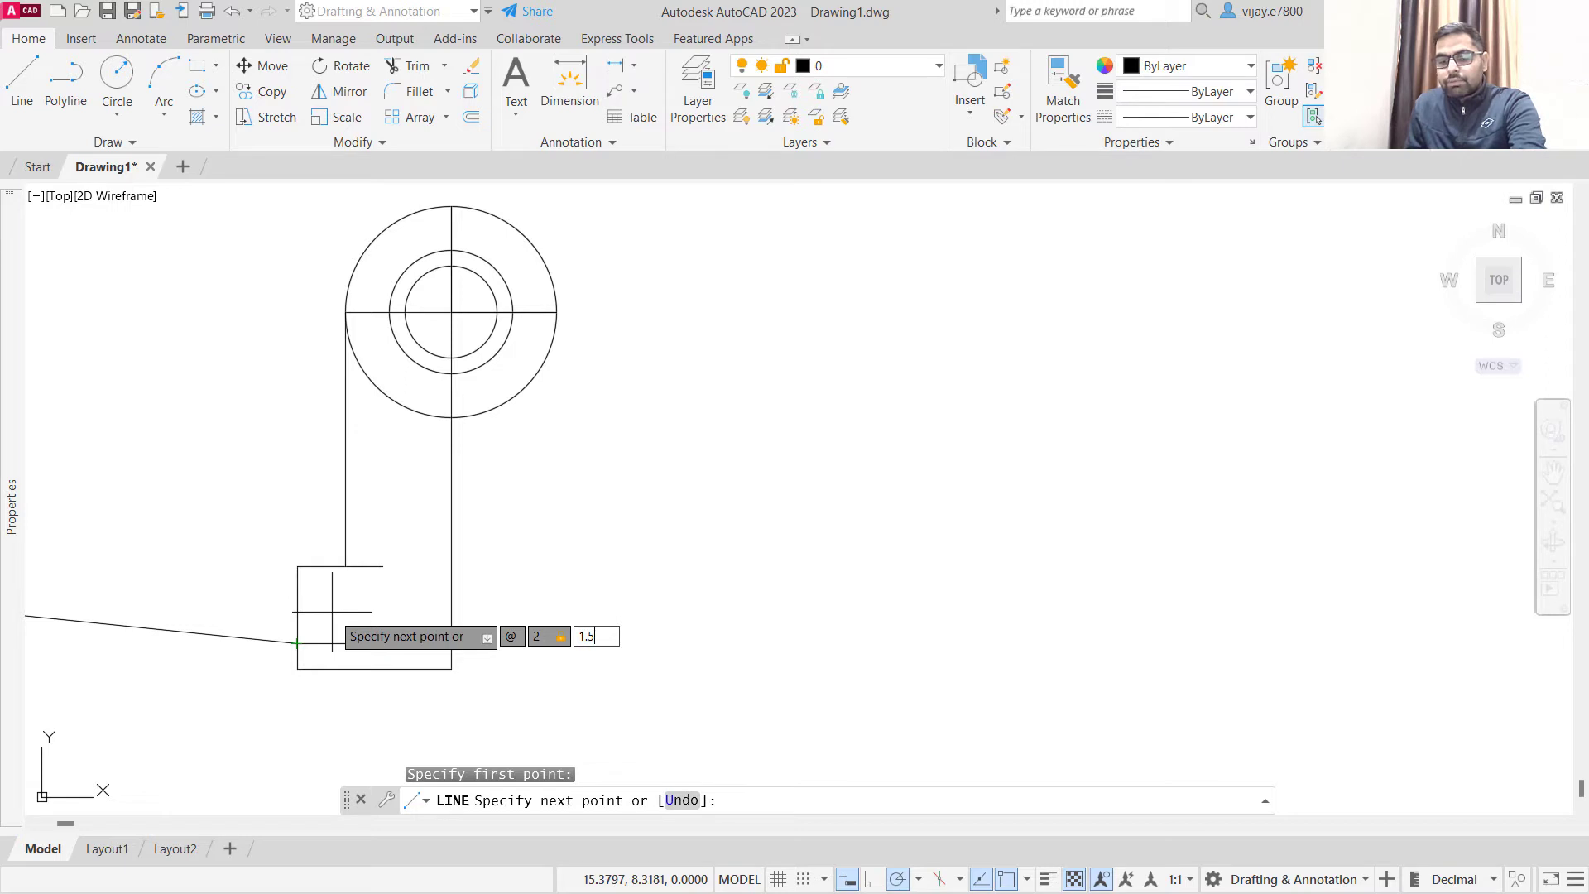
key(Return)
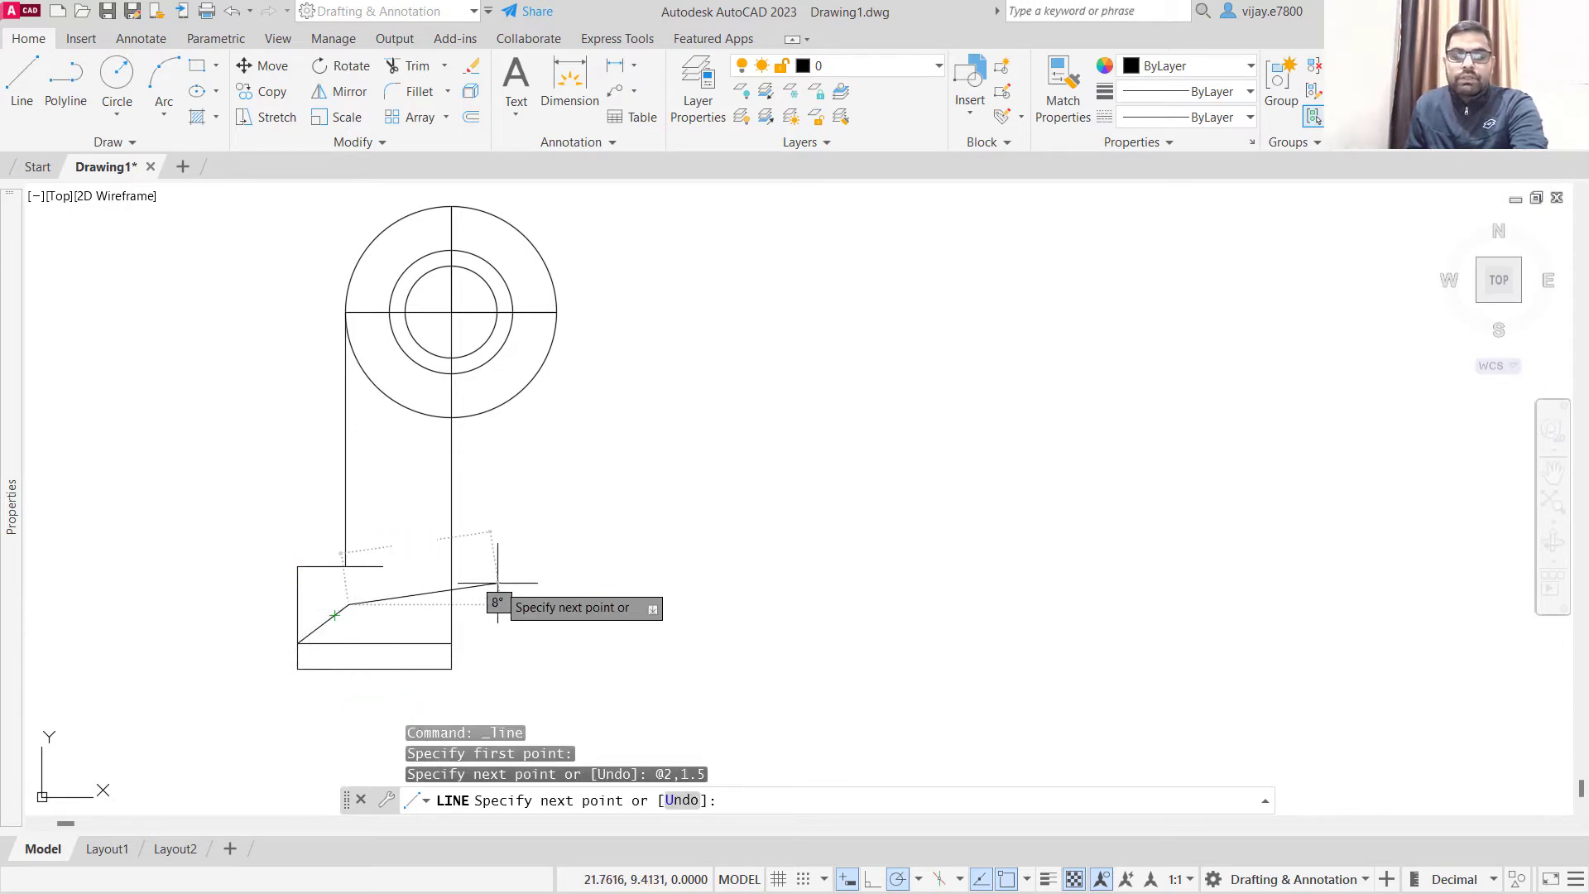
right_click(529, 605)
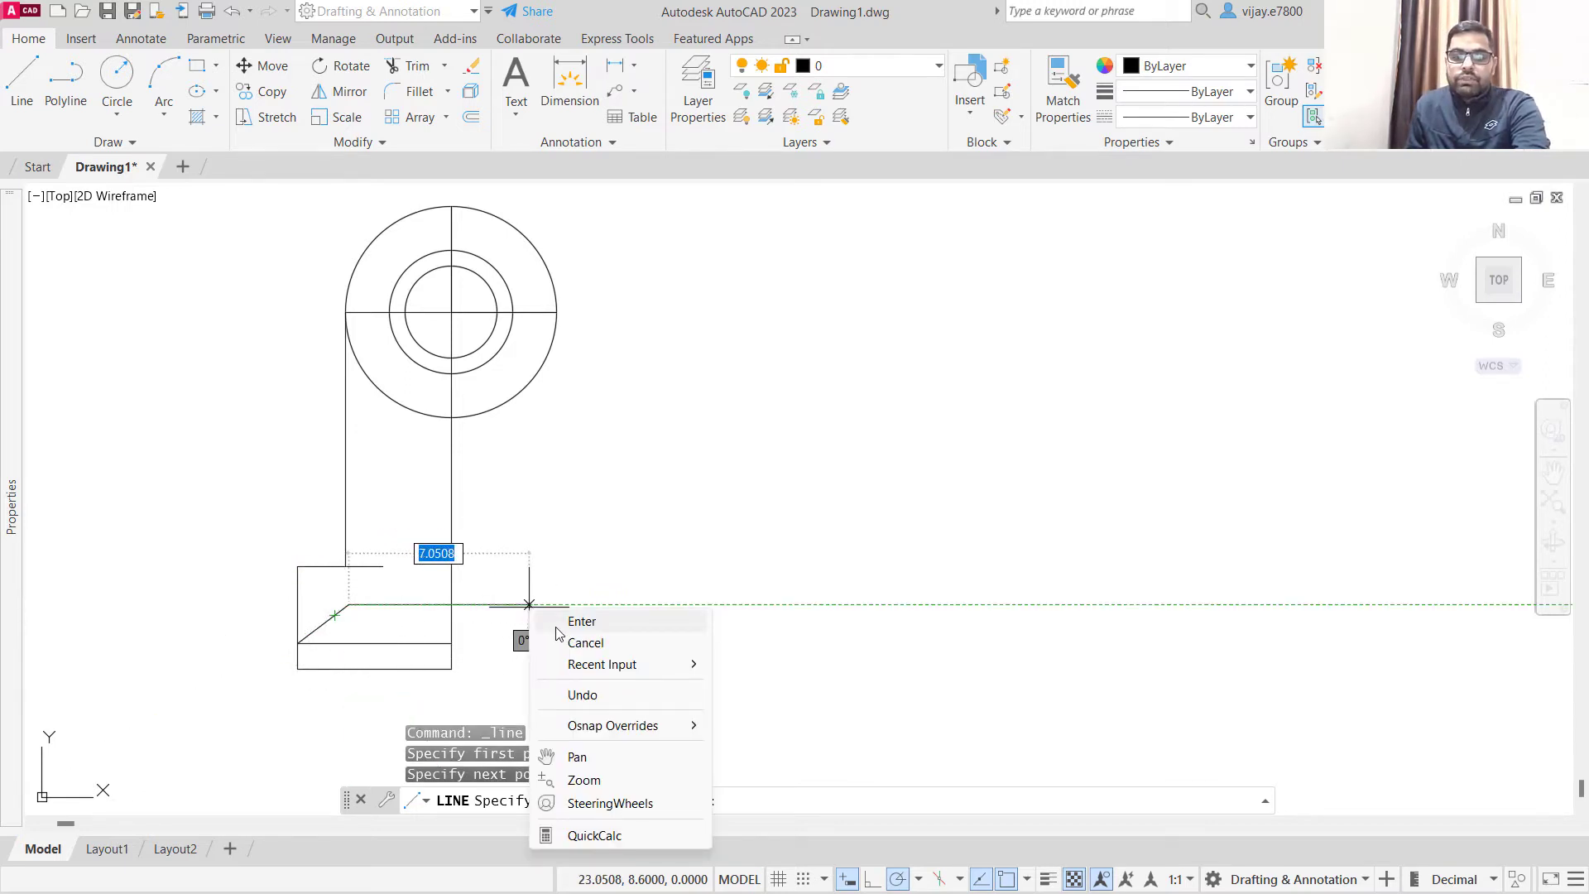
click(556, 628)
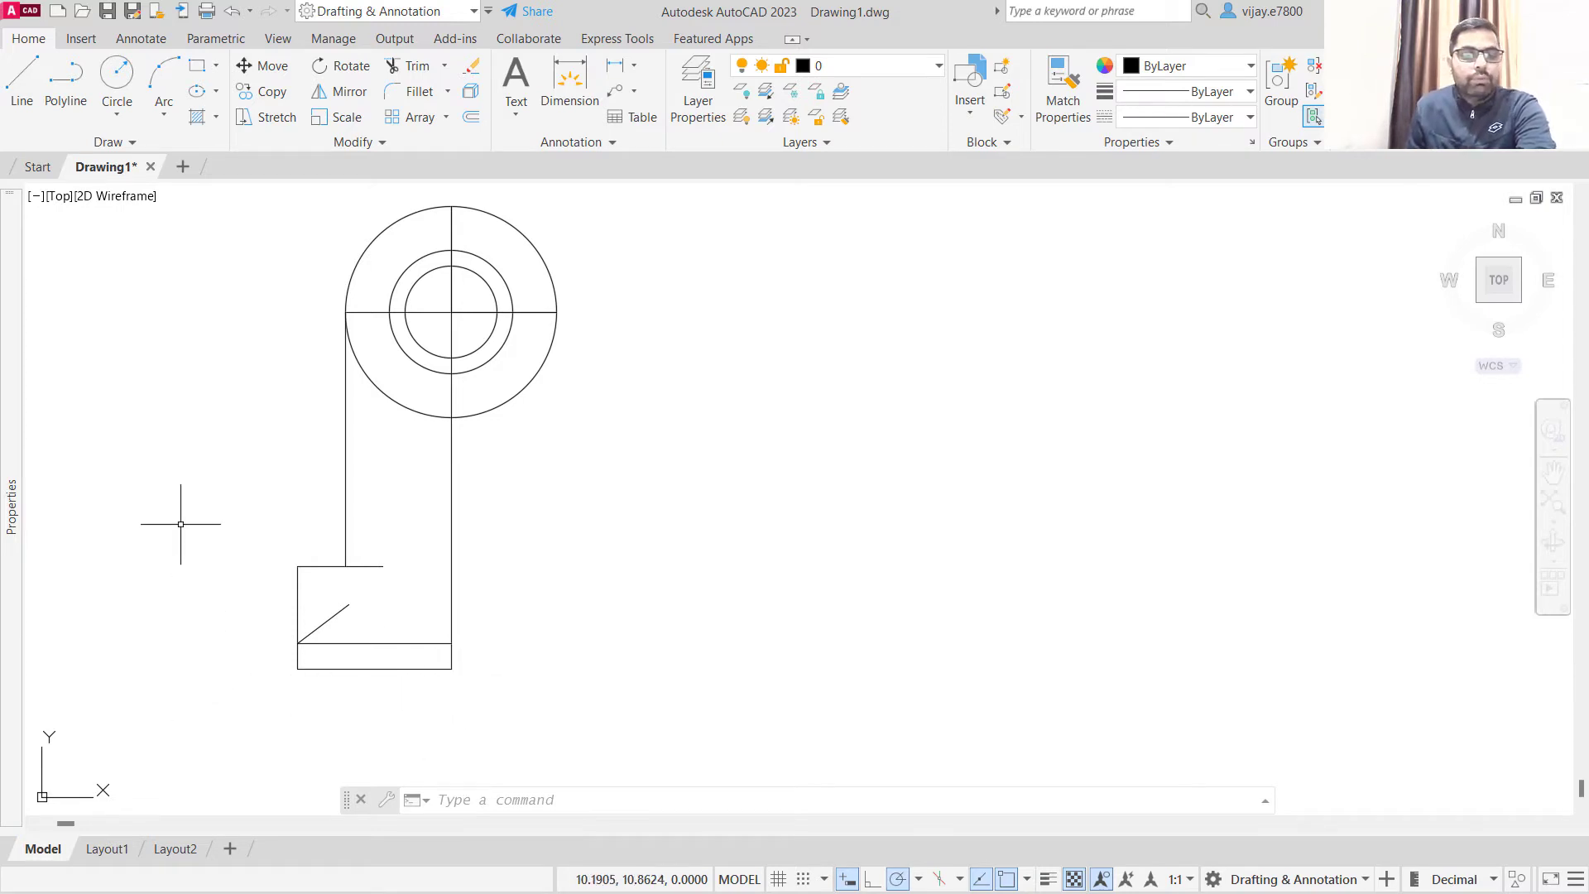
- Draw a circle with a diameter of 1.52 centred on the slanted line's upper end
scroll(270, 614, up, 4)
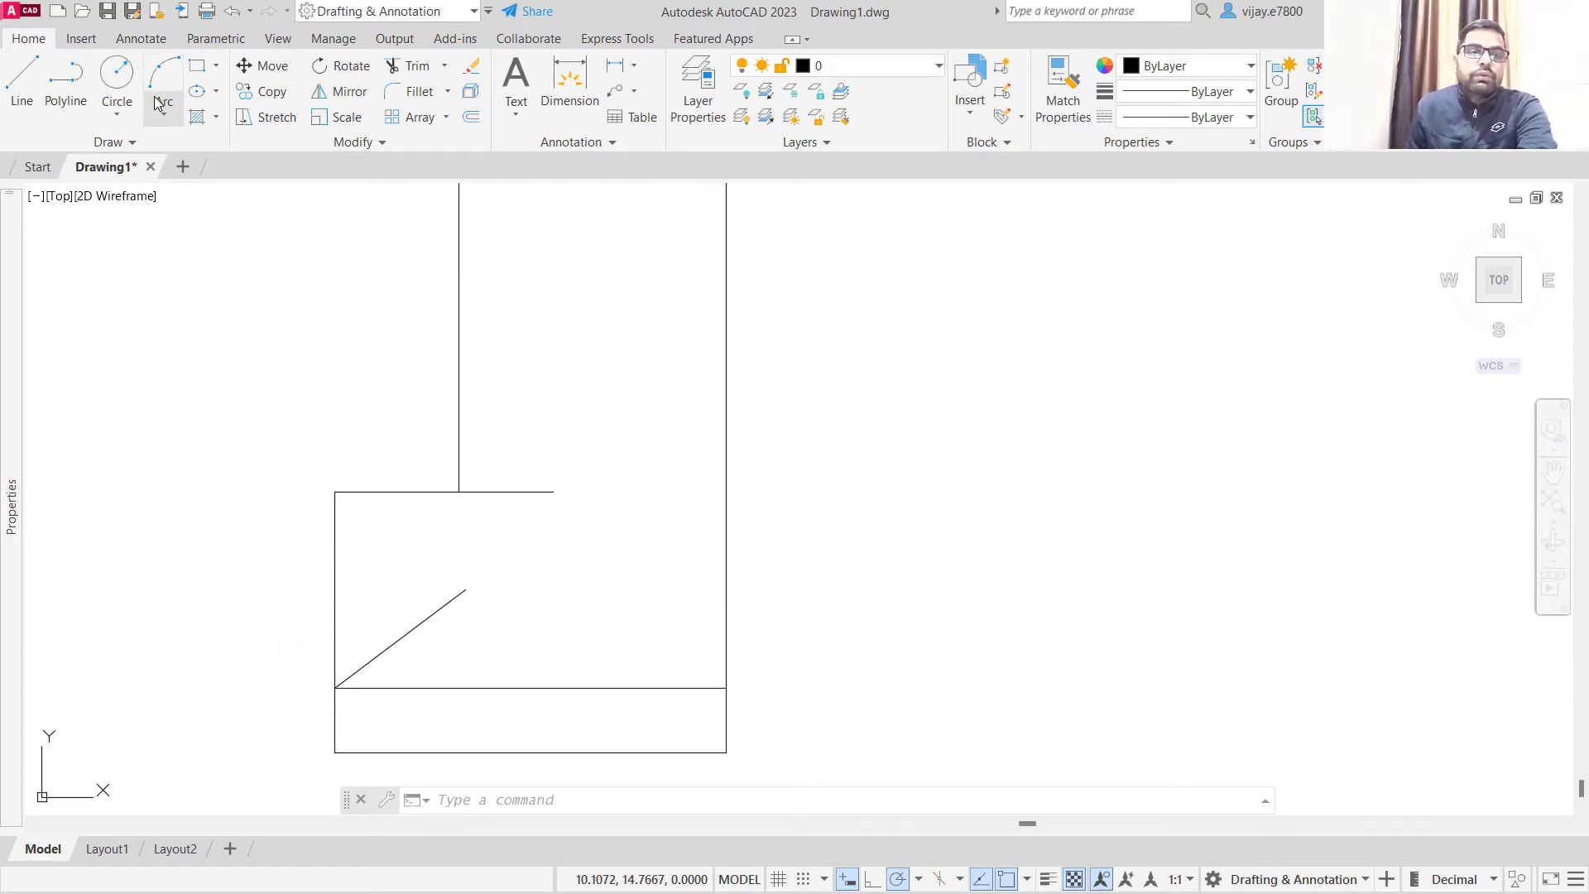
click(117, 115)
click(135, 195)
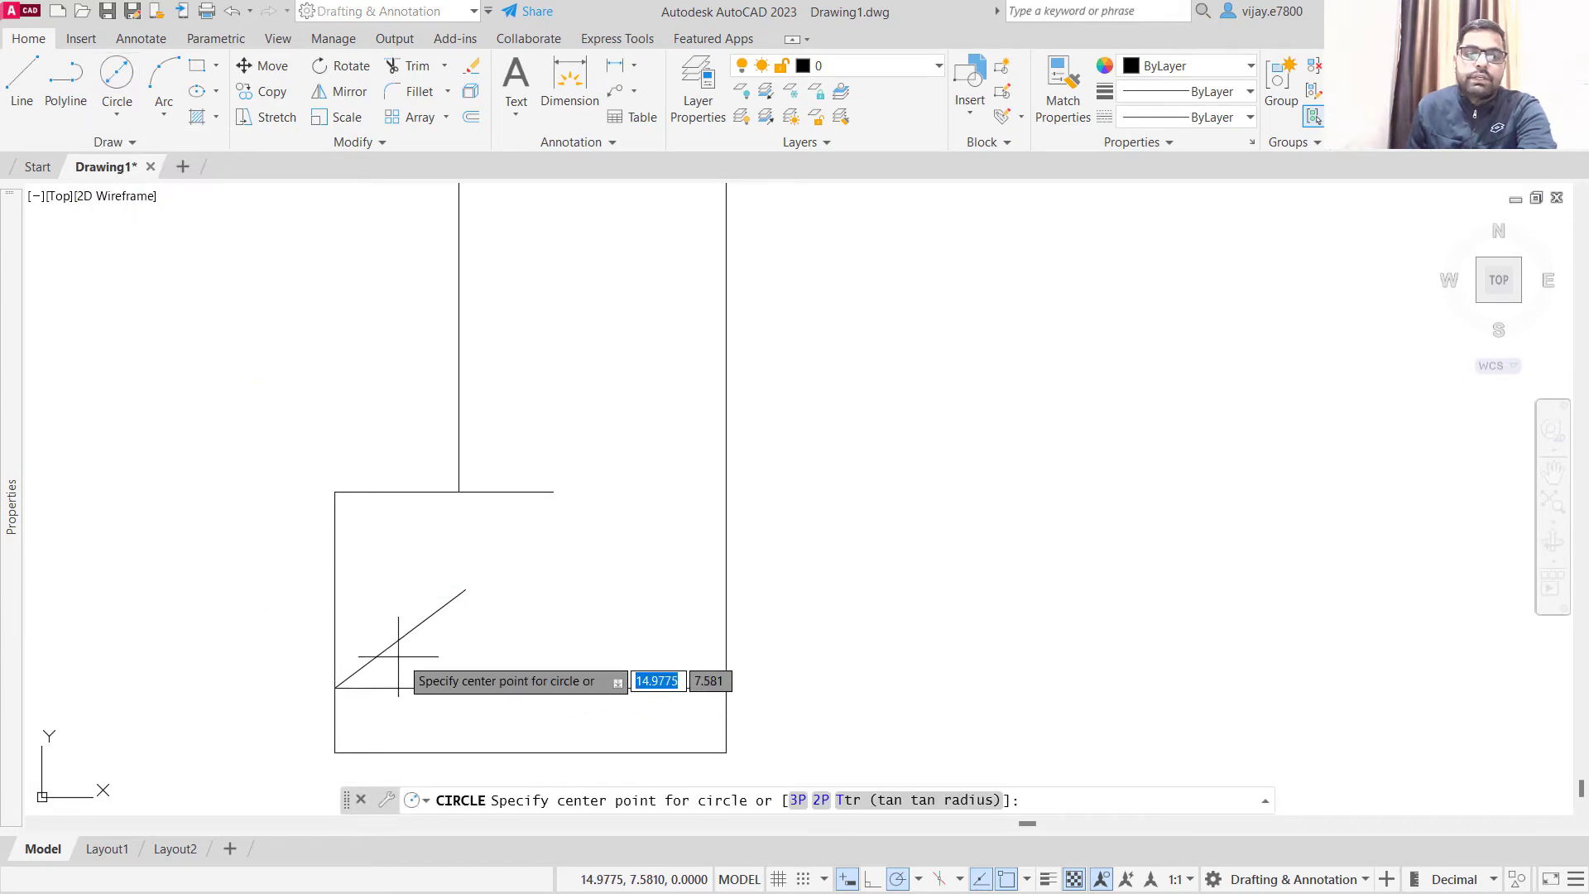
click(466, 590)
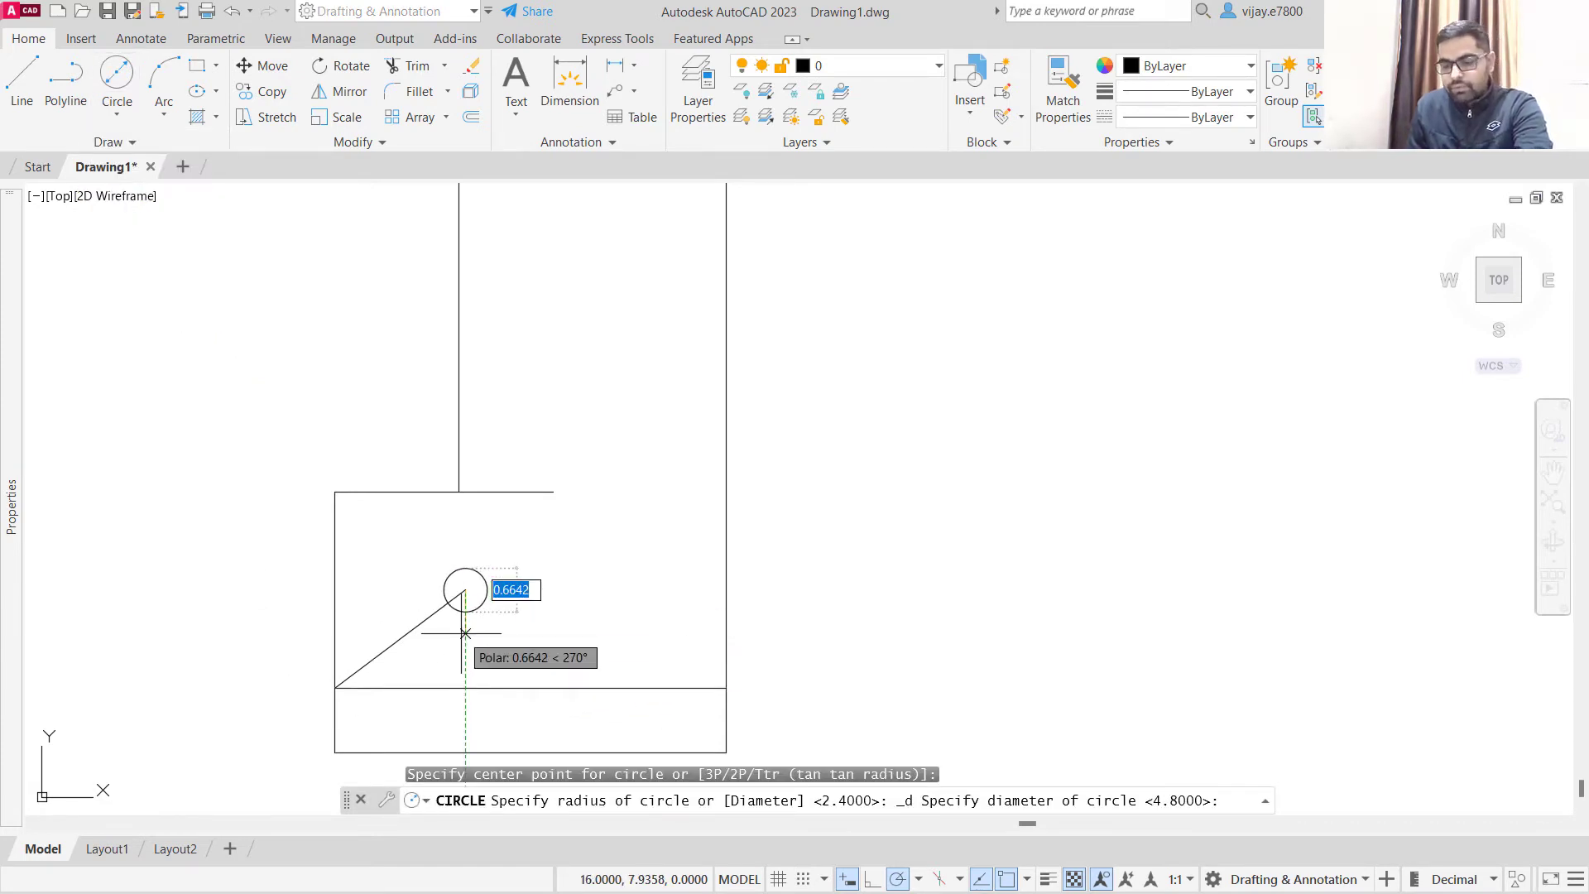
text(1.52)
key(Return)
key(Return)
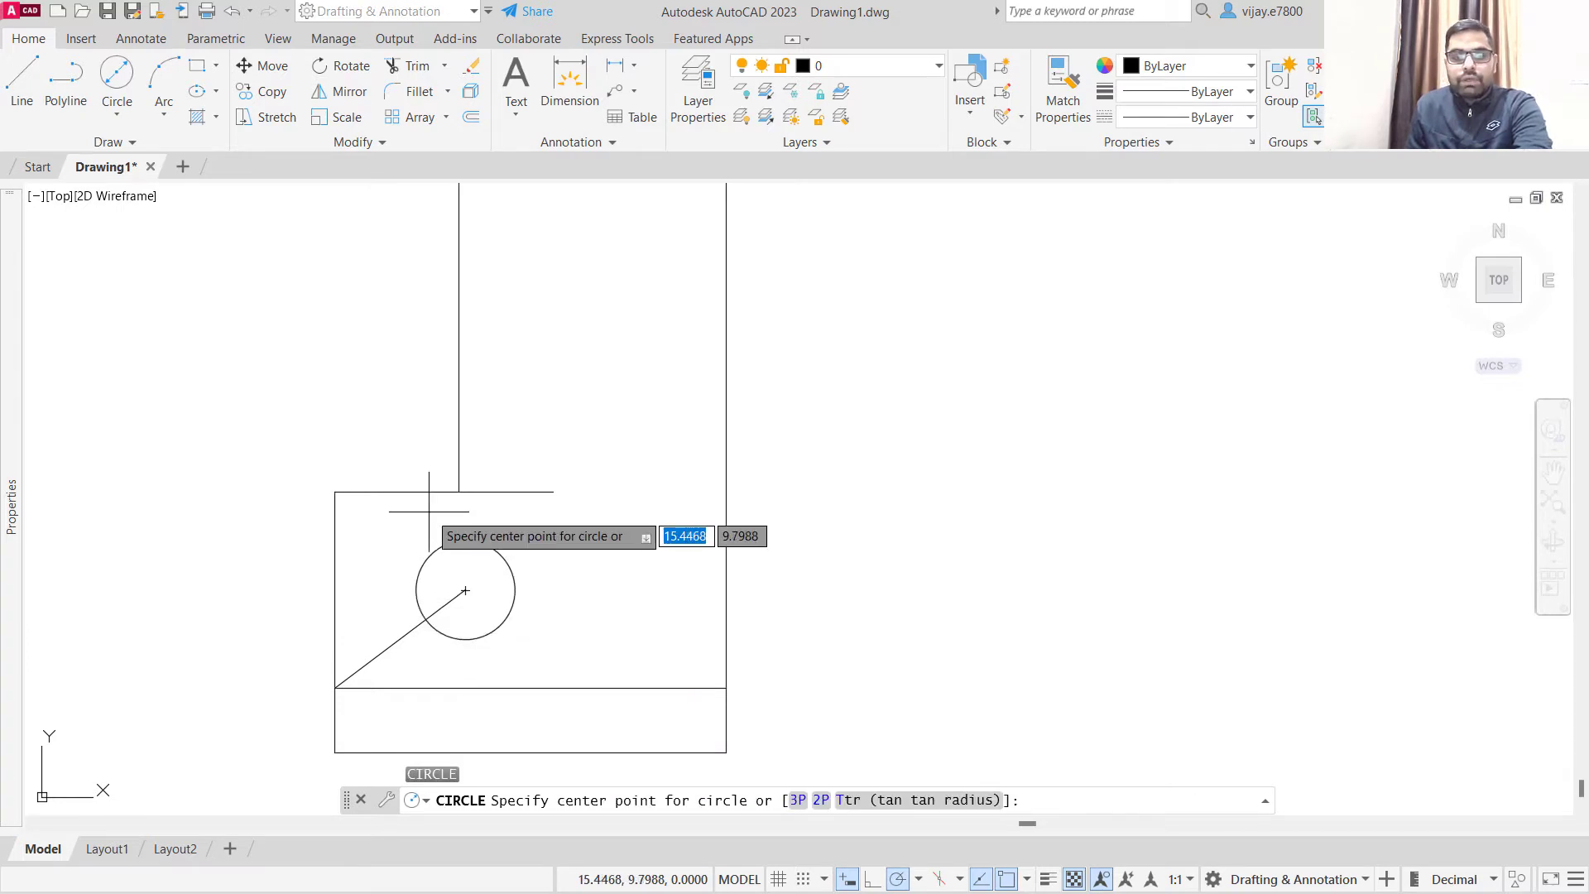
- Draw a circle with a diameter of 2.4 concentric with the small 1.52 diameter circle
click(117, 72)
click(465, 590)
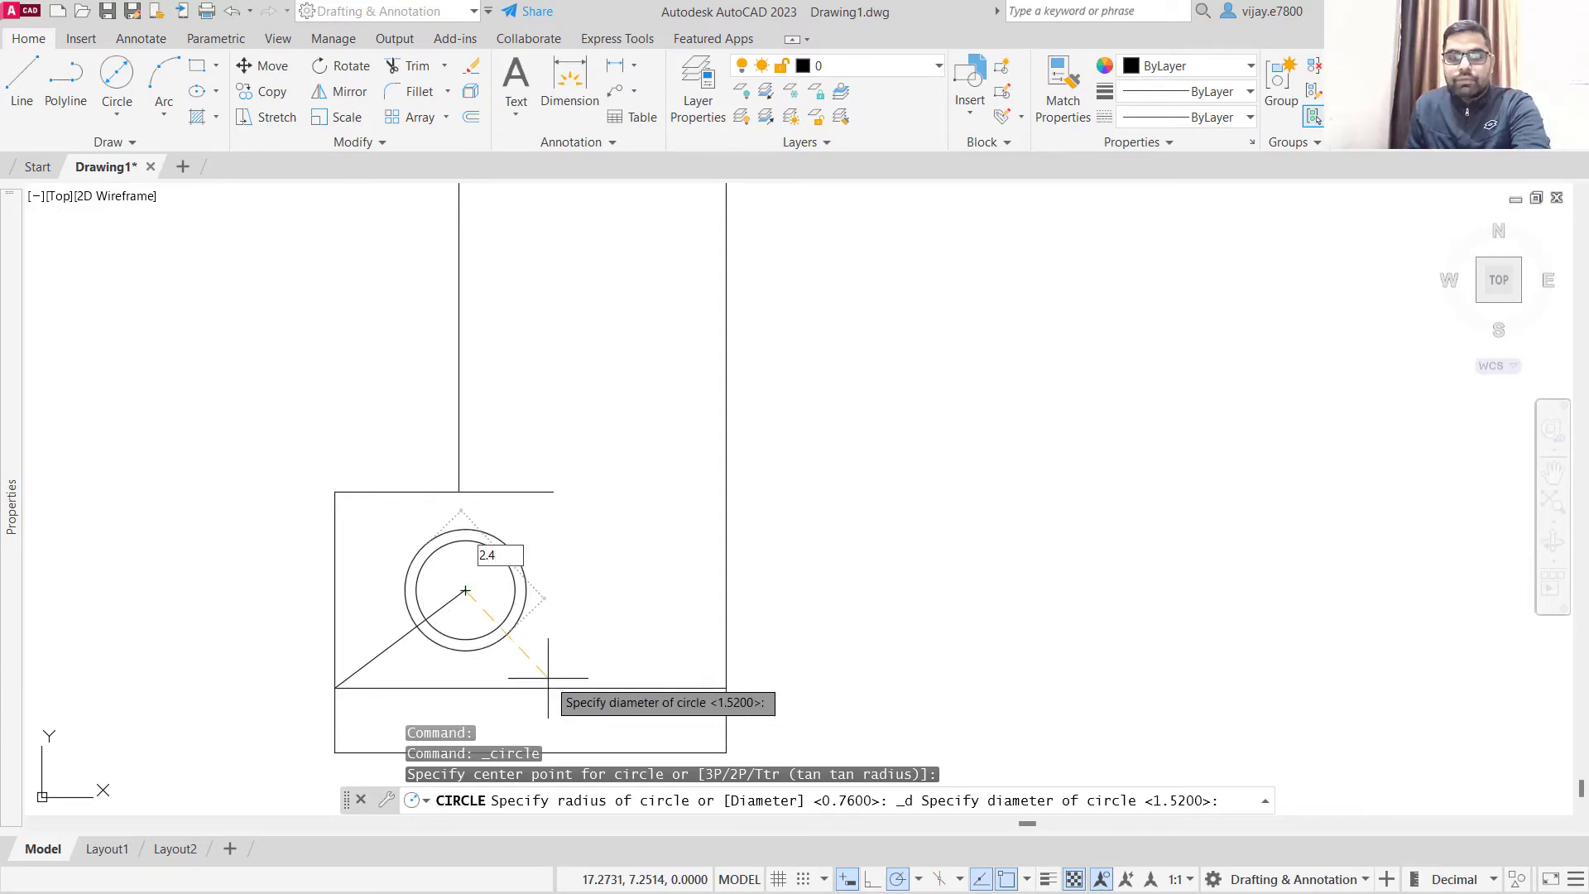
key(Return)
- Fillet the corner between the left vertical line and the short horizontal line above the base with a radius of 1.6
scroll(338, 533, down, 2)
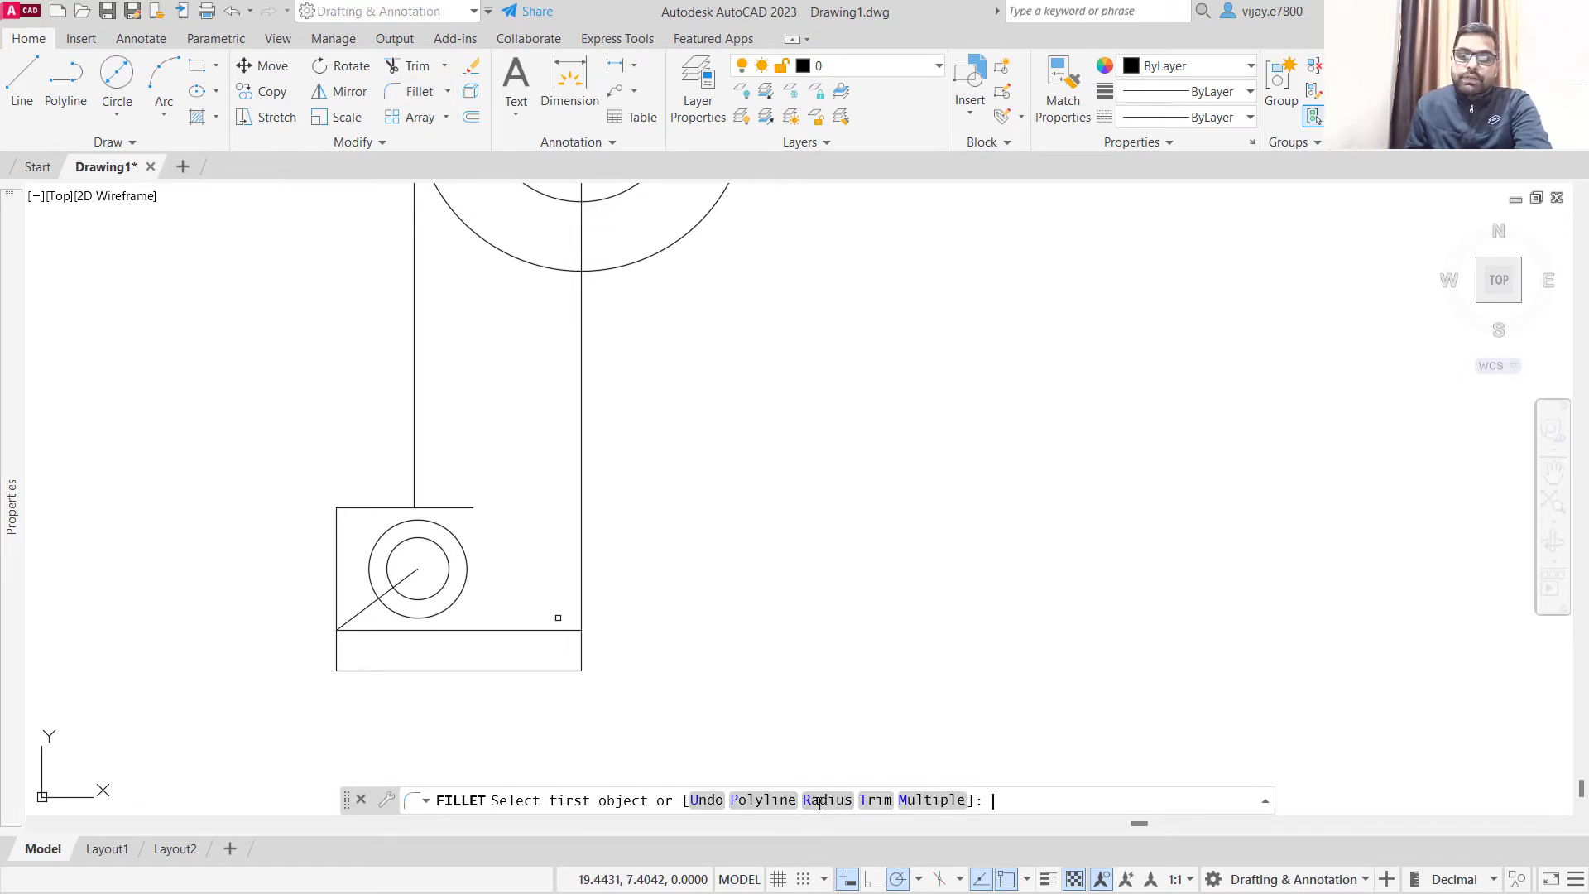
click(819, 800)
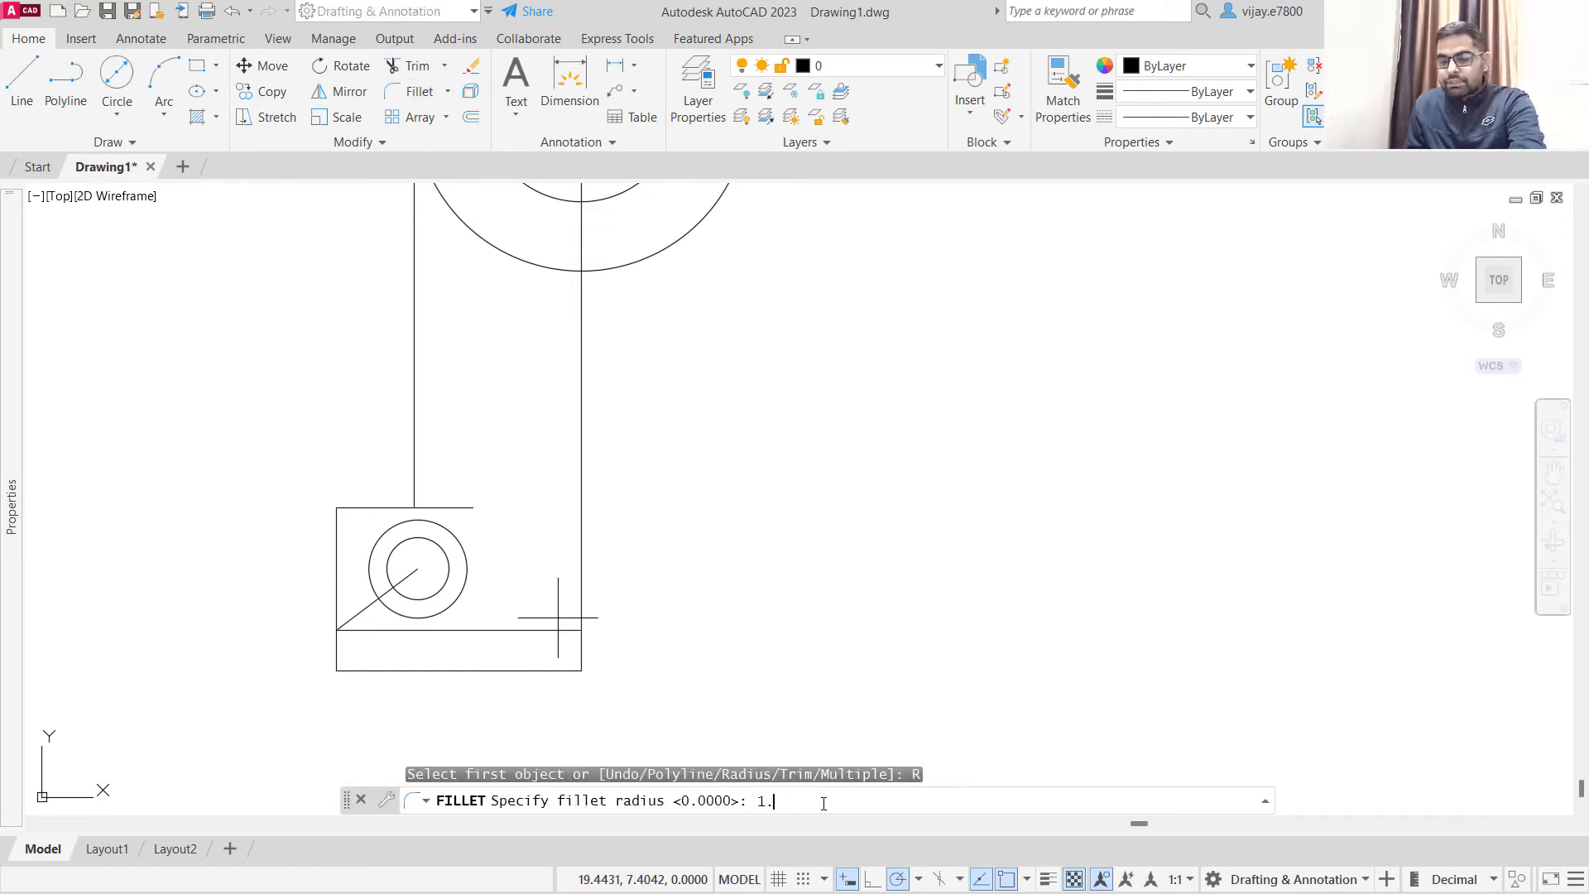
text(1.6)
key(Return)
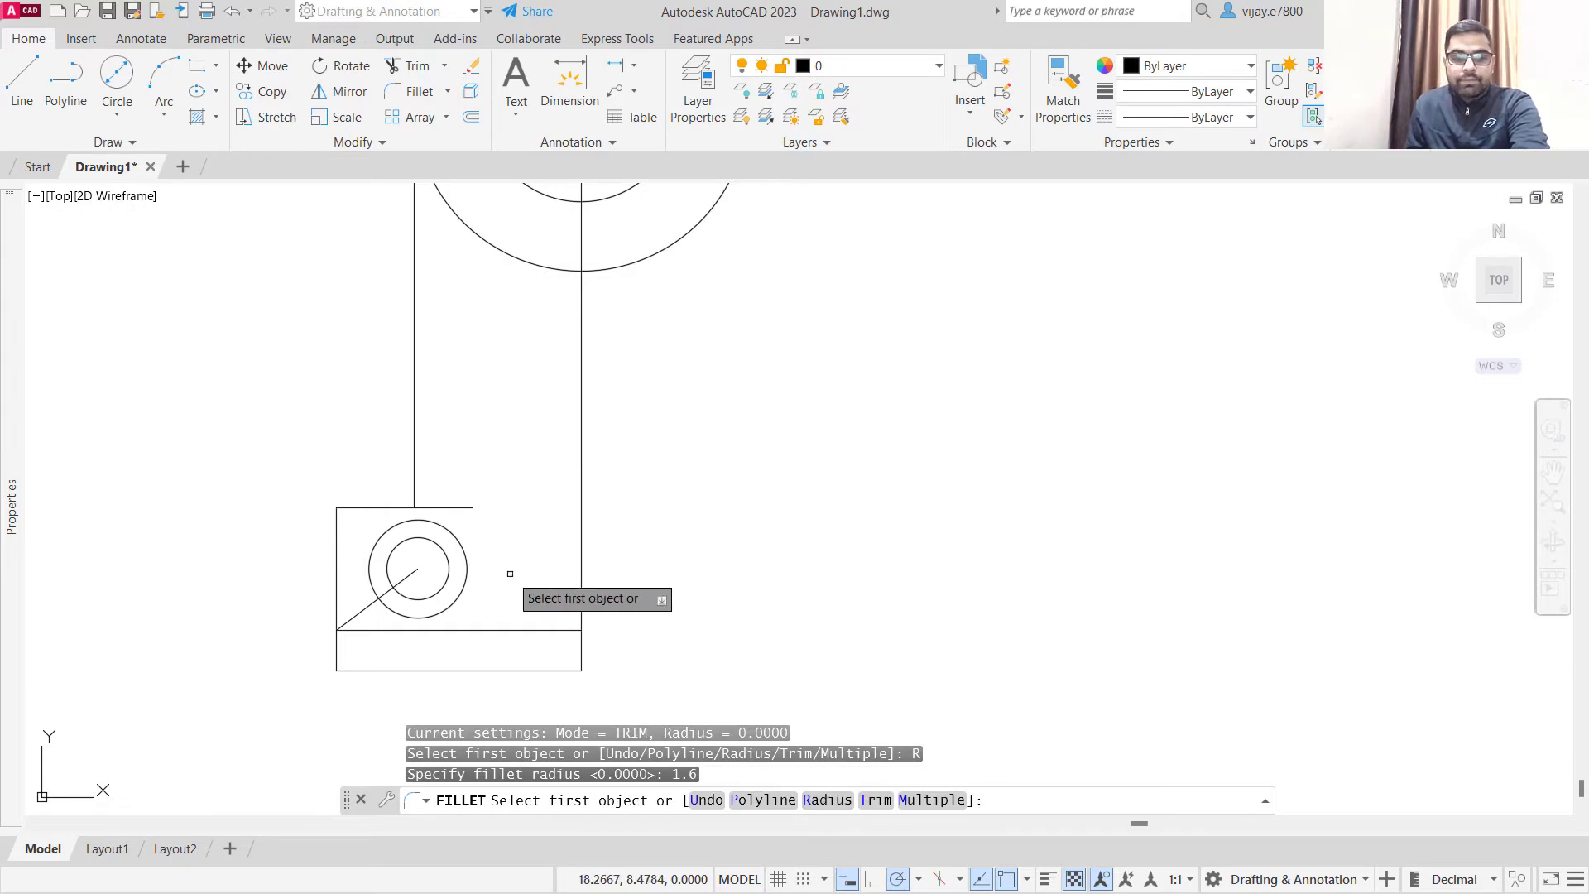
click(415, 479)
click(385, 505)
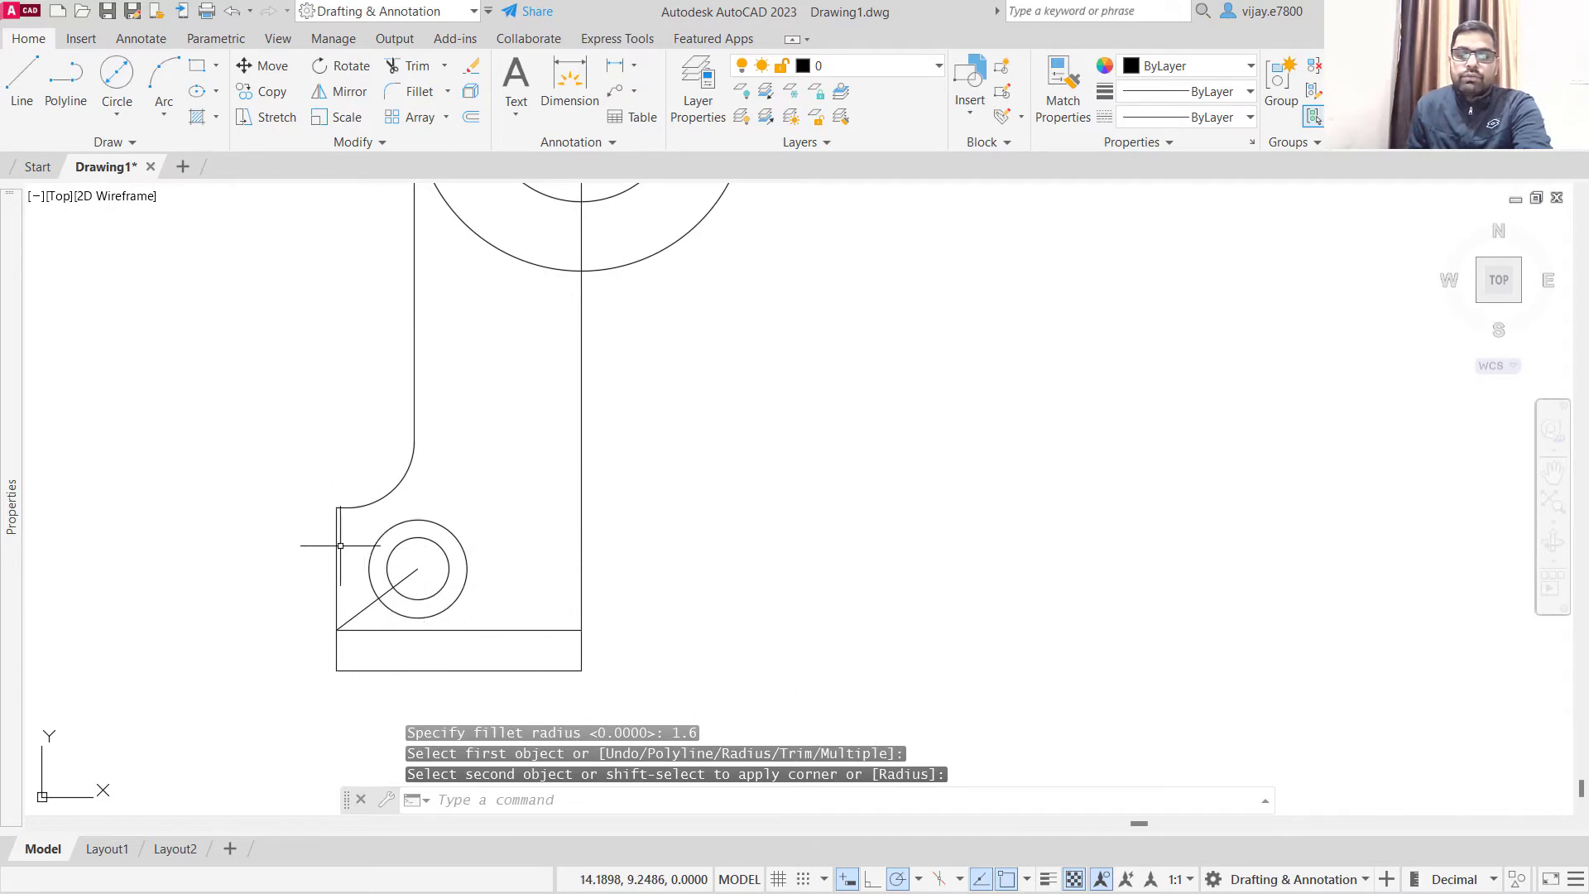
- Offset the stem's left vertical line by 1.6 towards the vertical centre line
scroll(392, 535, down, 2)
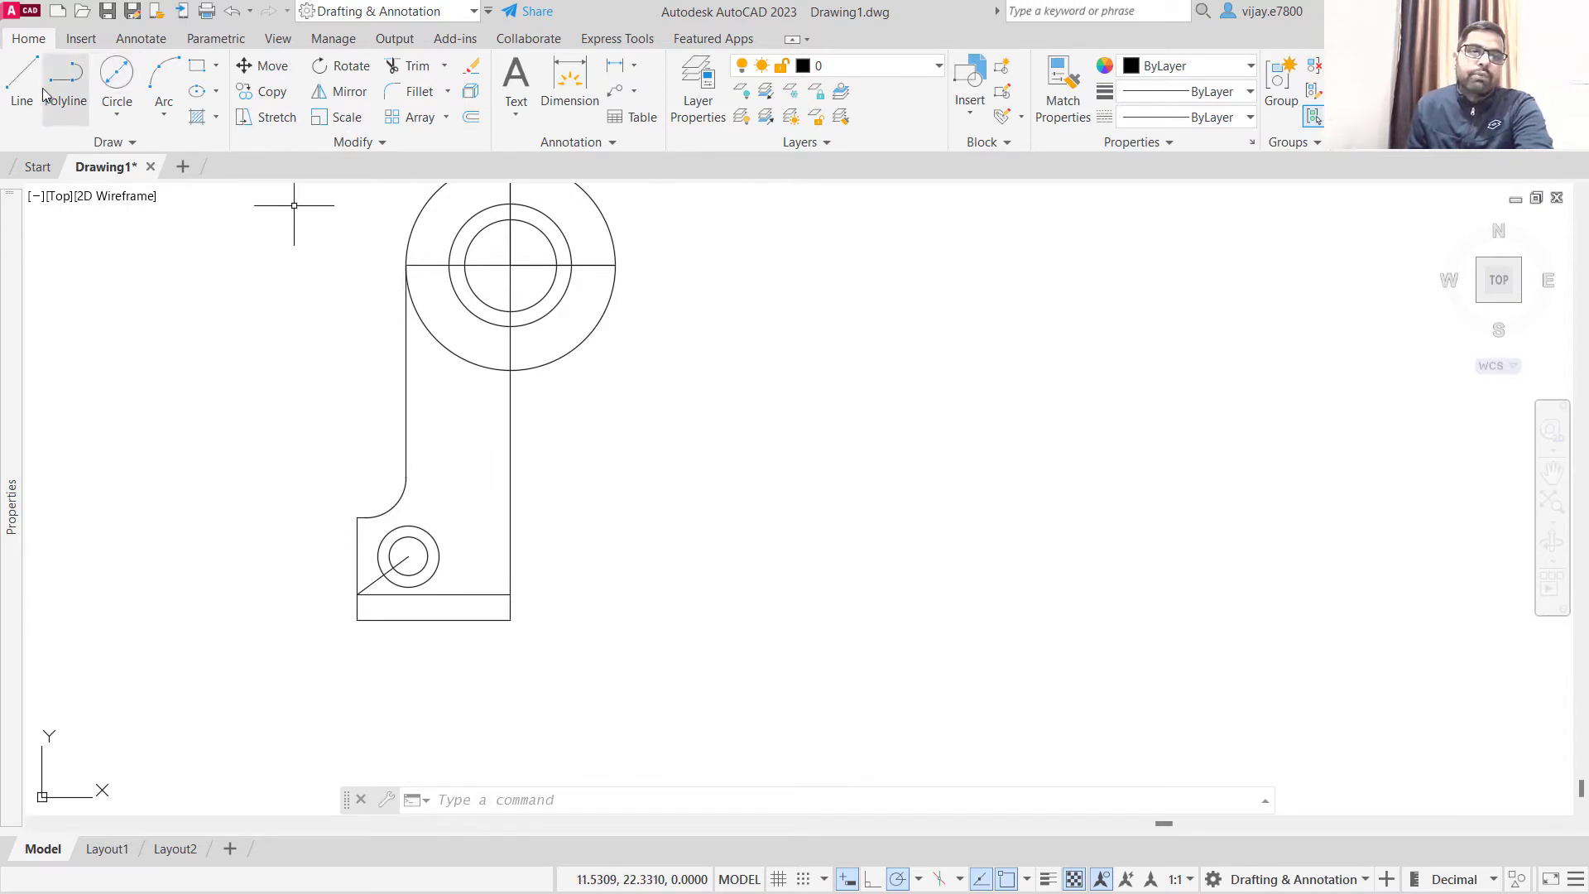
click(471, 116)
text(1.)
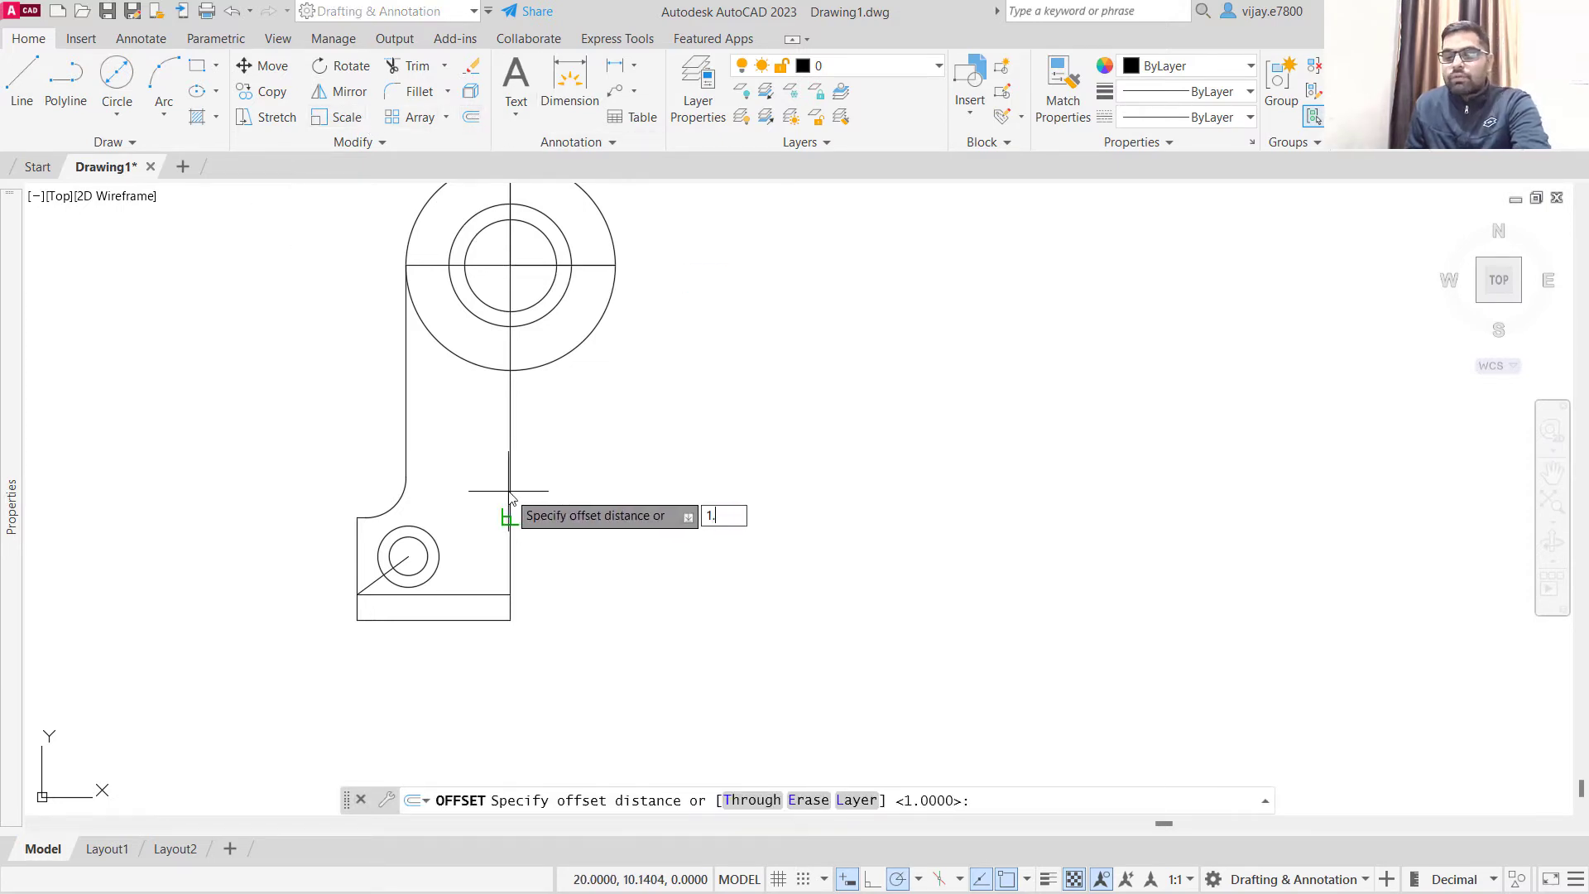
text(6)
key(Return)
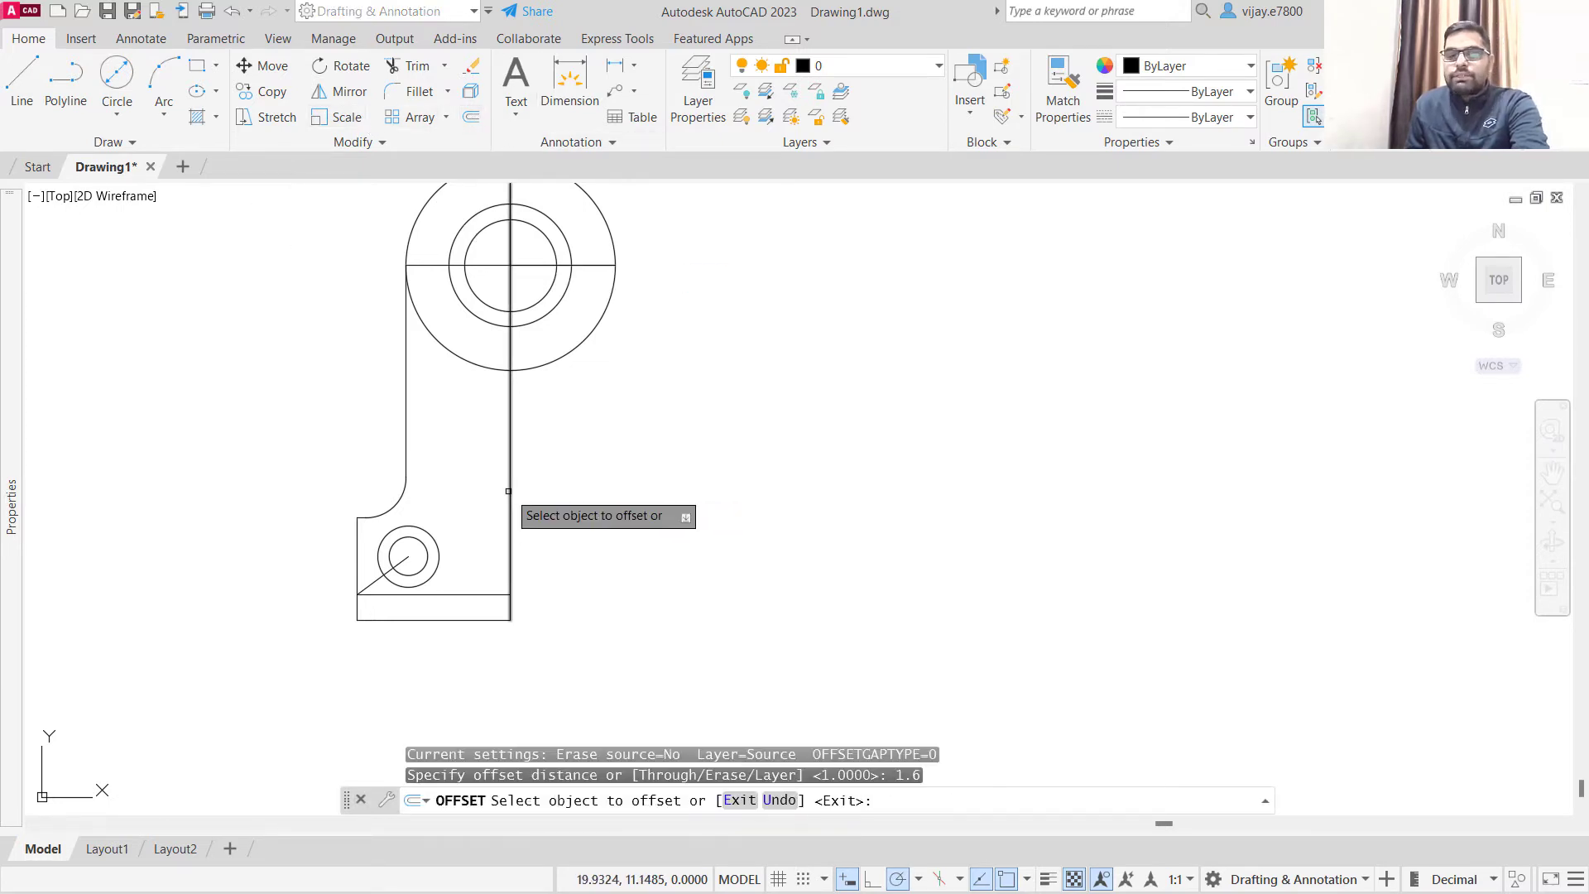
click(407, 456)
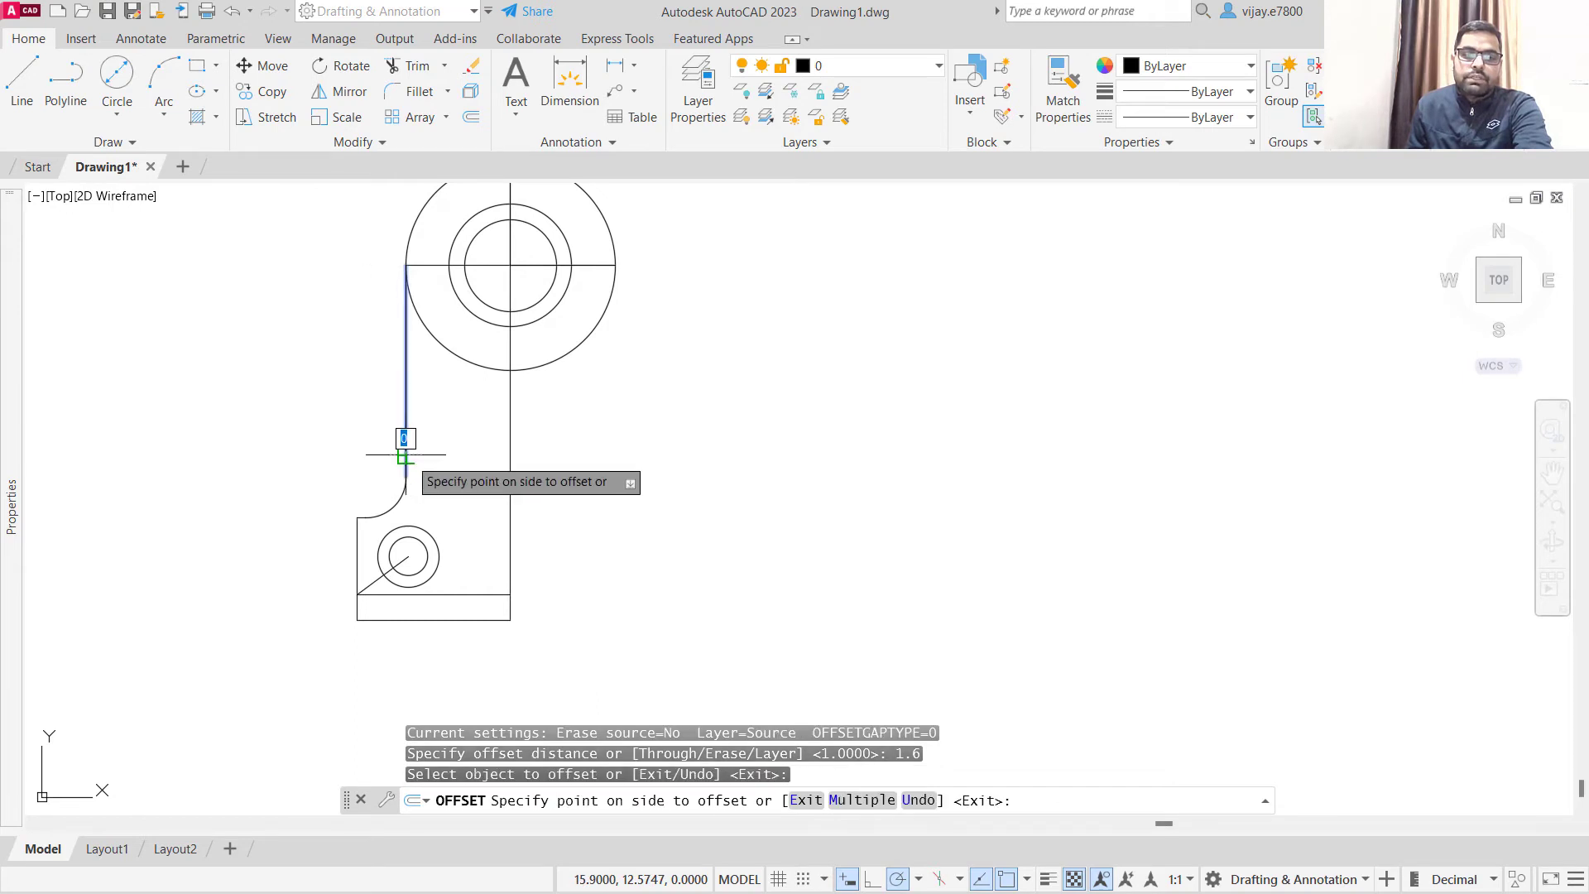
click(477, 459)
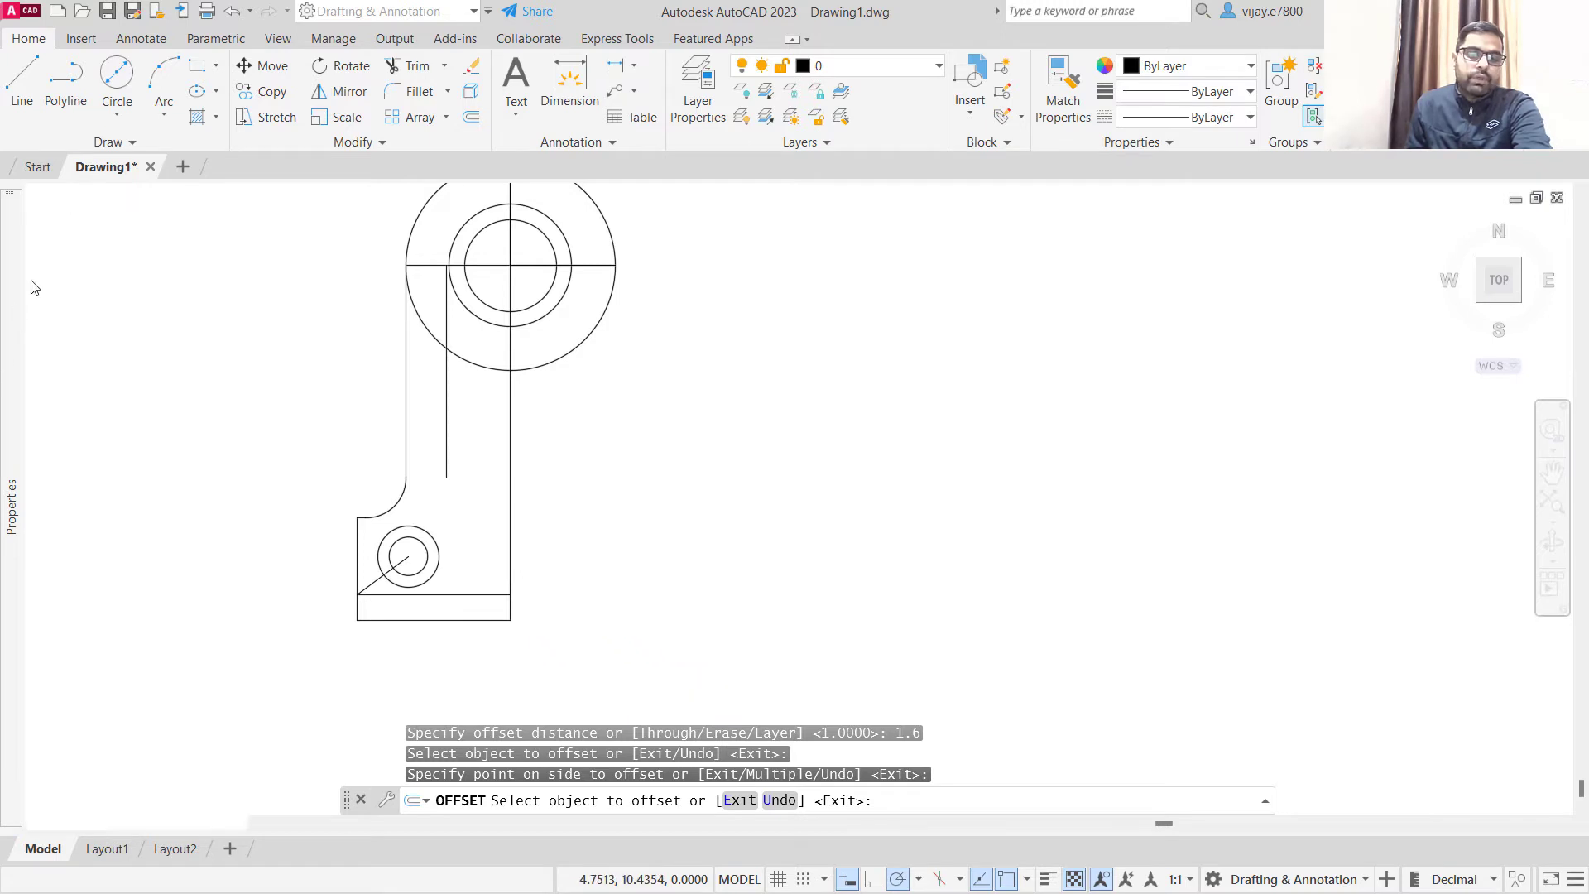
- Offset the base's upper horizontal line upward by 4.8
click(469, 116)
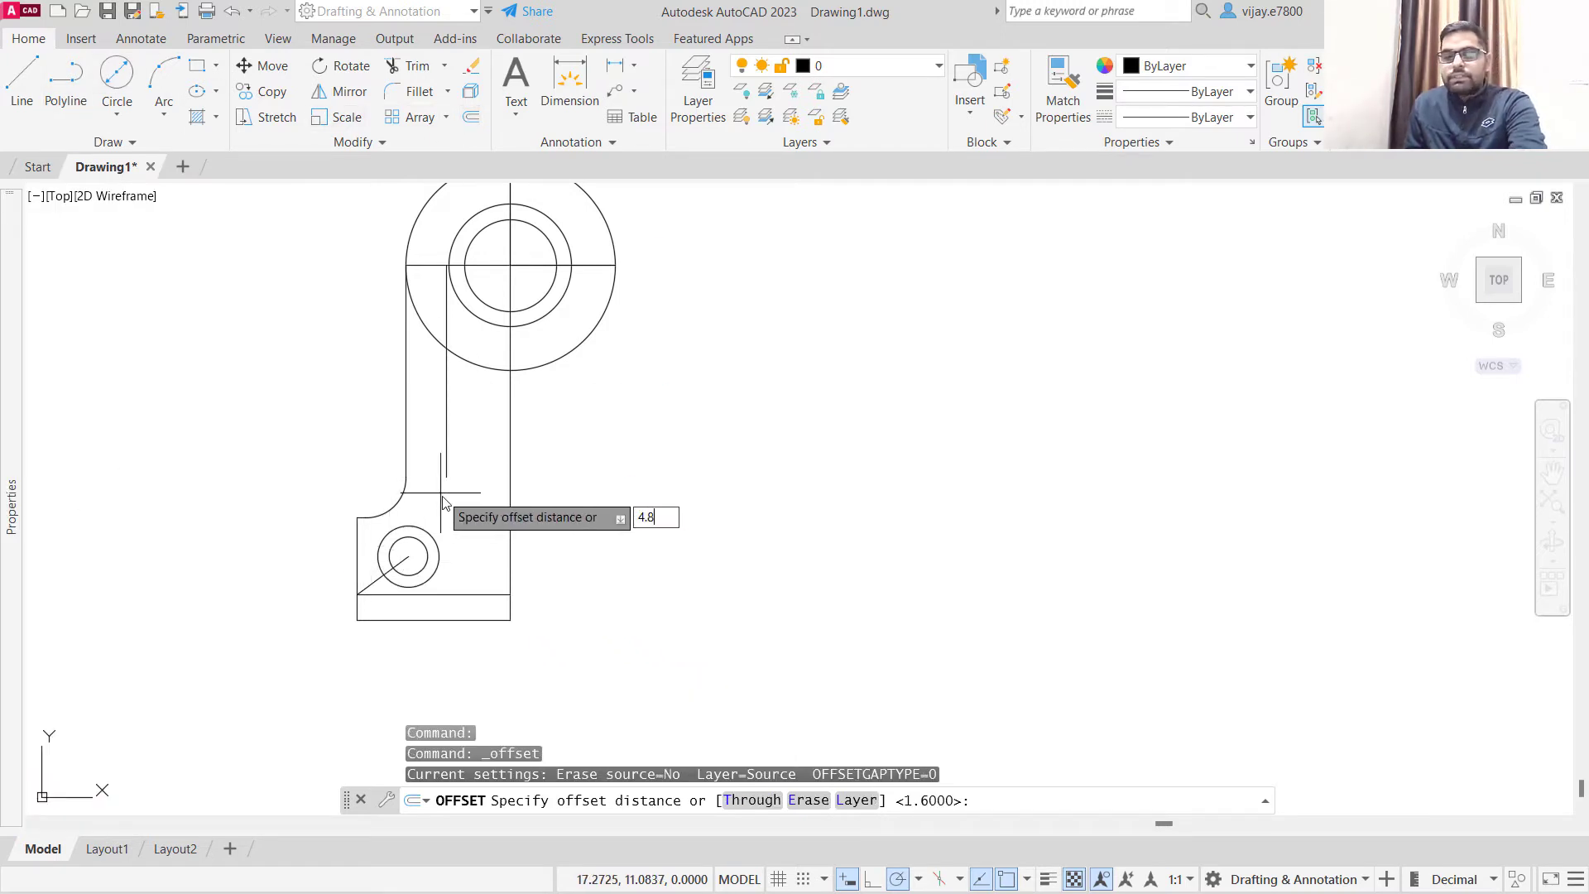
key(Return)
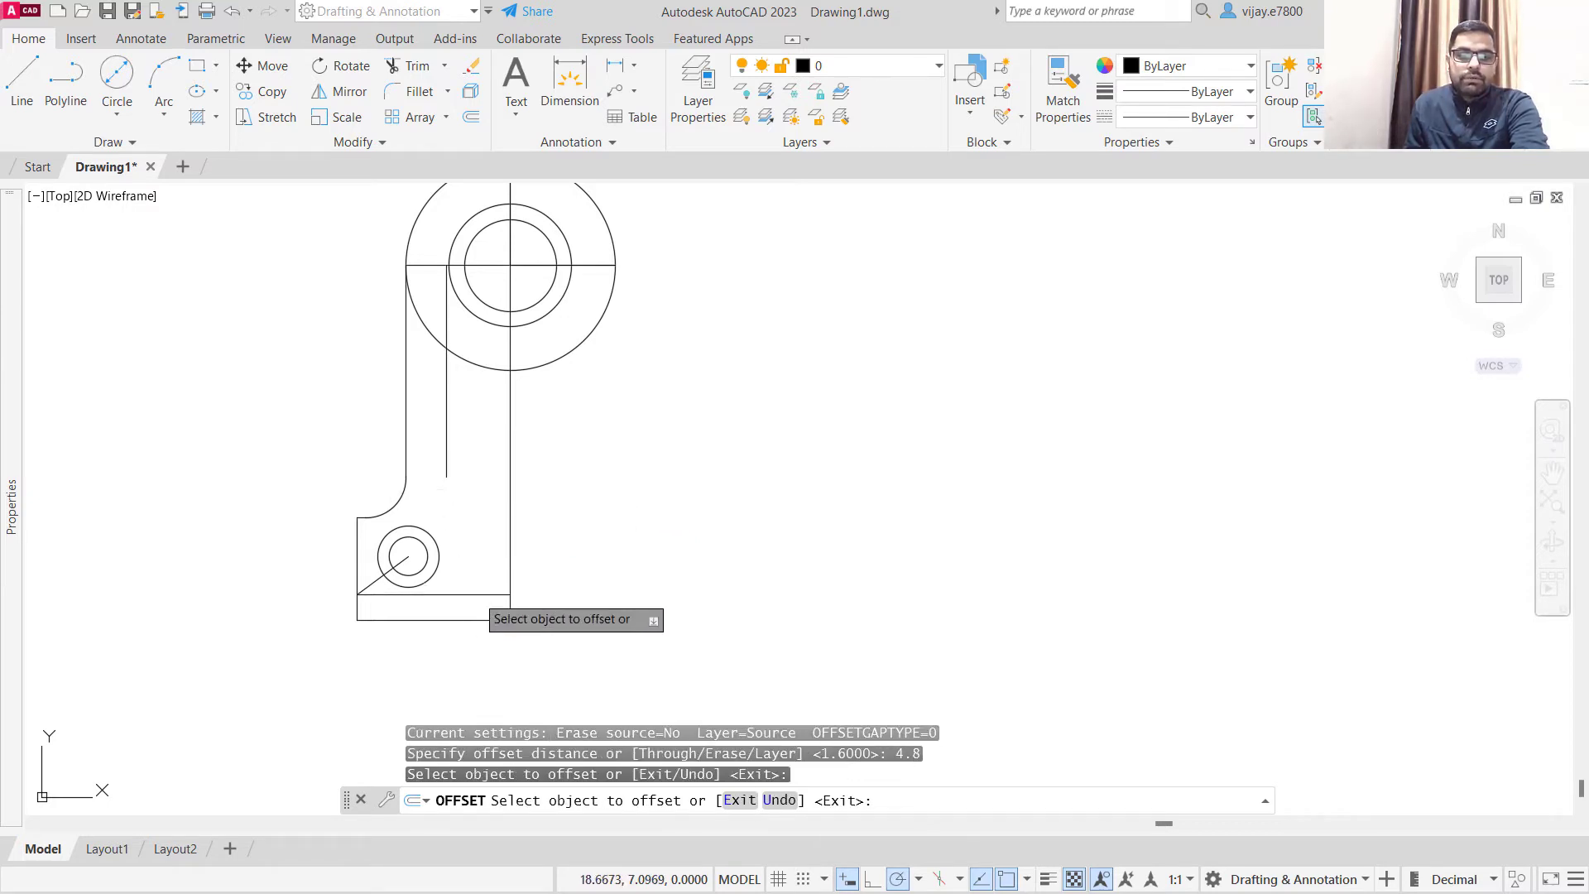
click(477, 595)
click(478, 553)
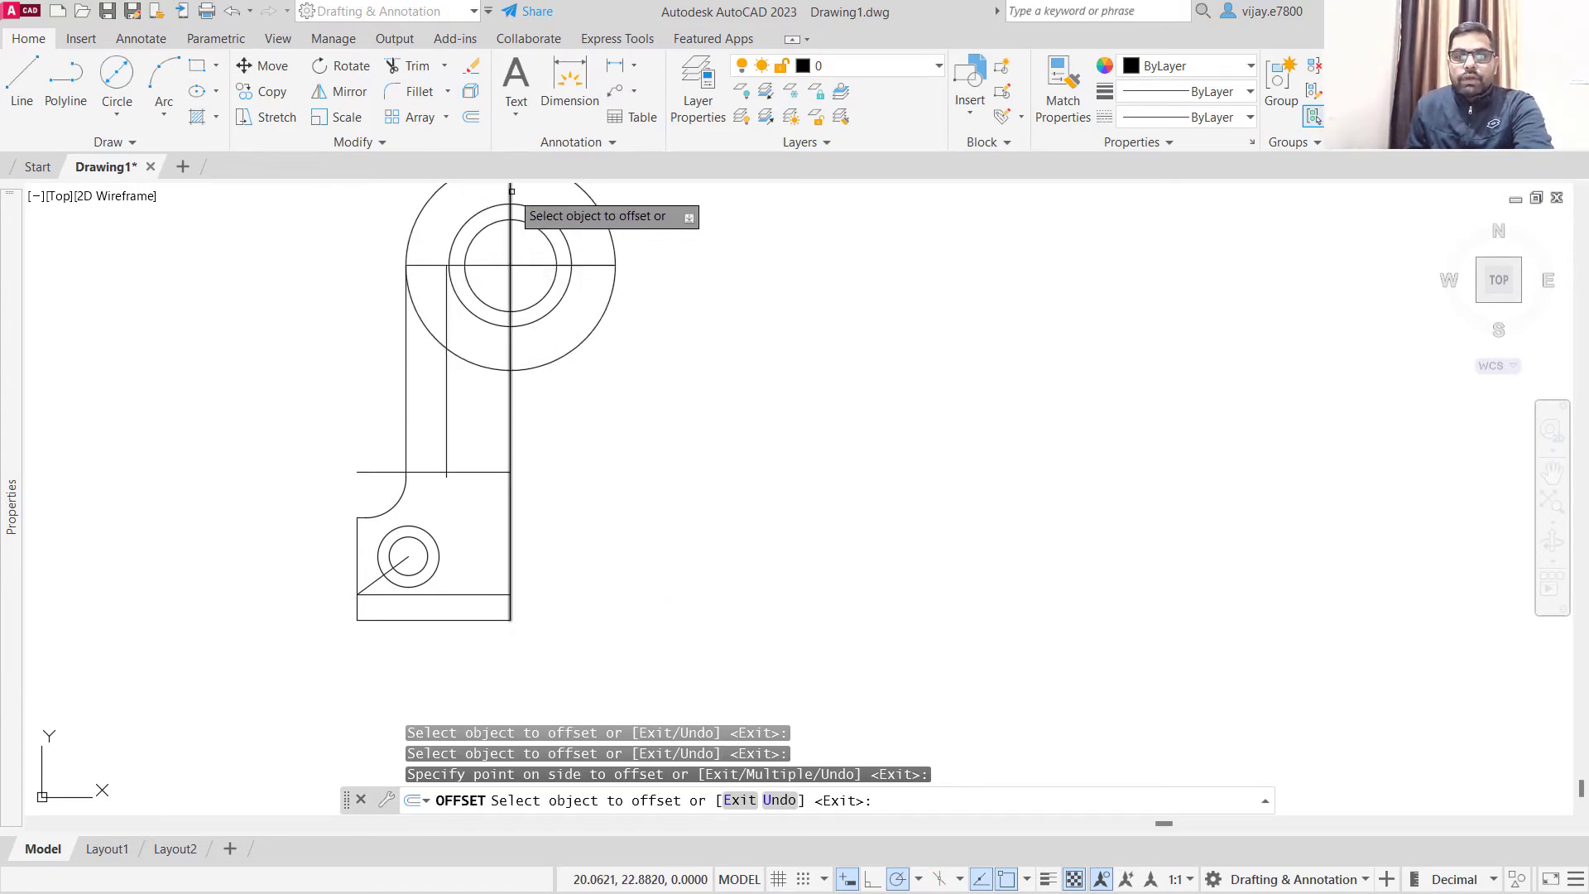
- Delete the horizontal centre line running through the large concentric circles
click(482, 267)
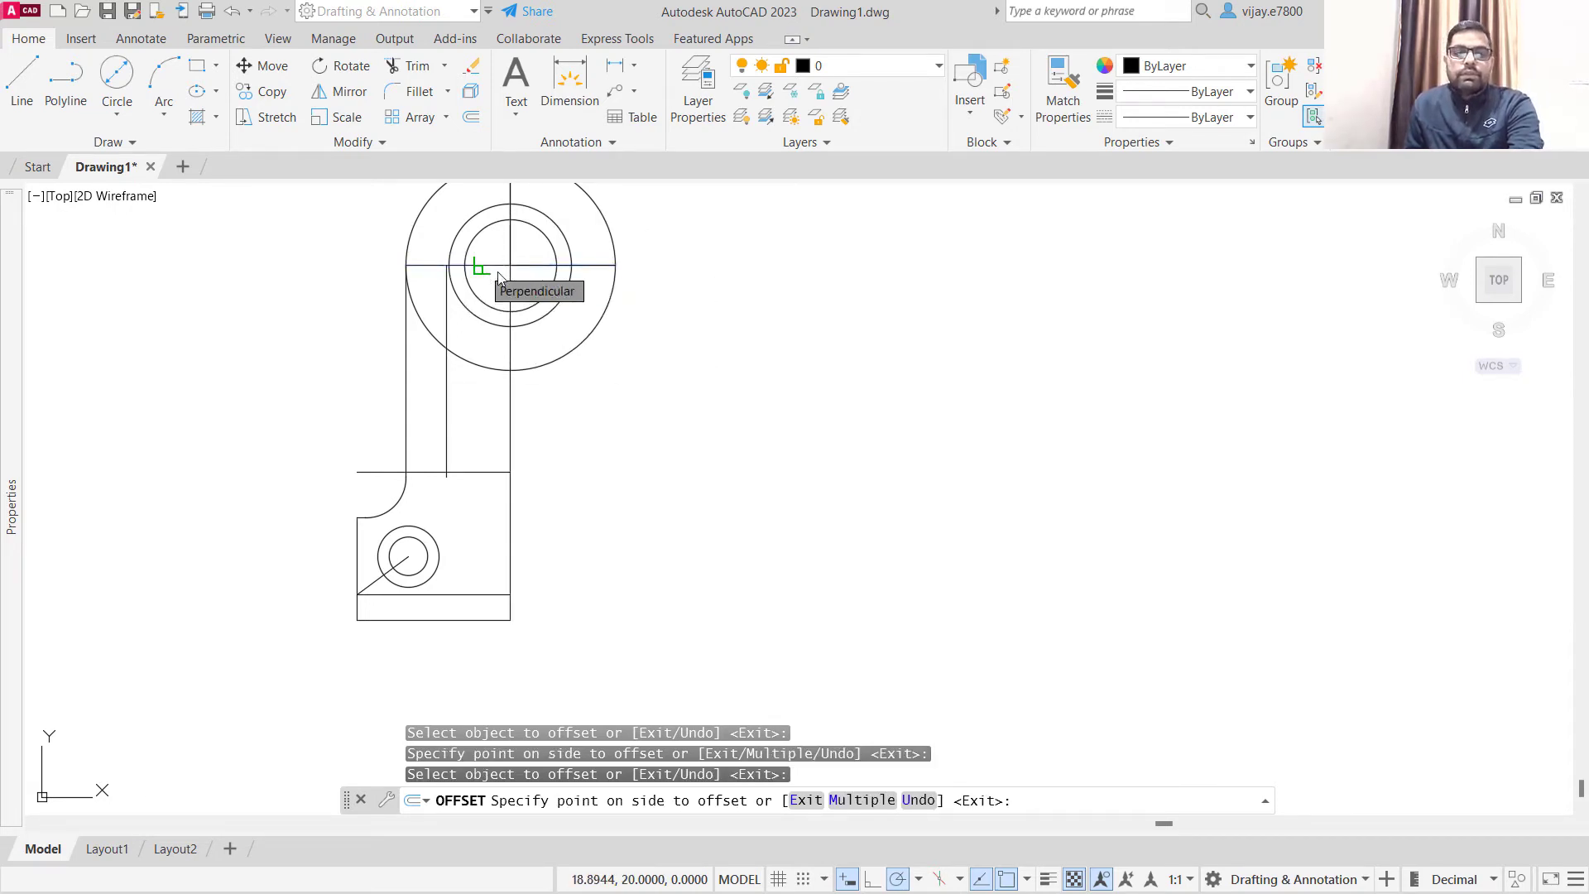
key(Escape)
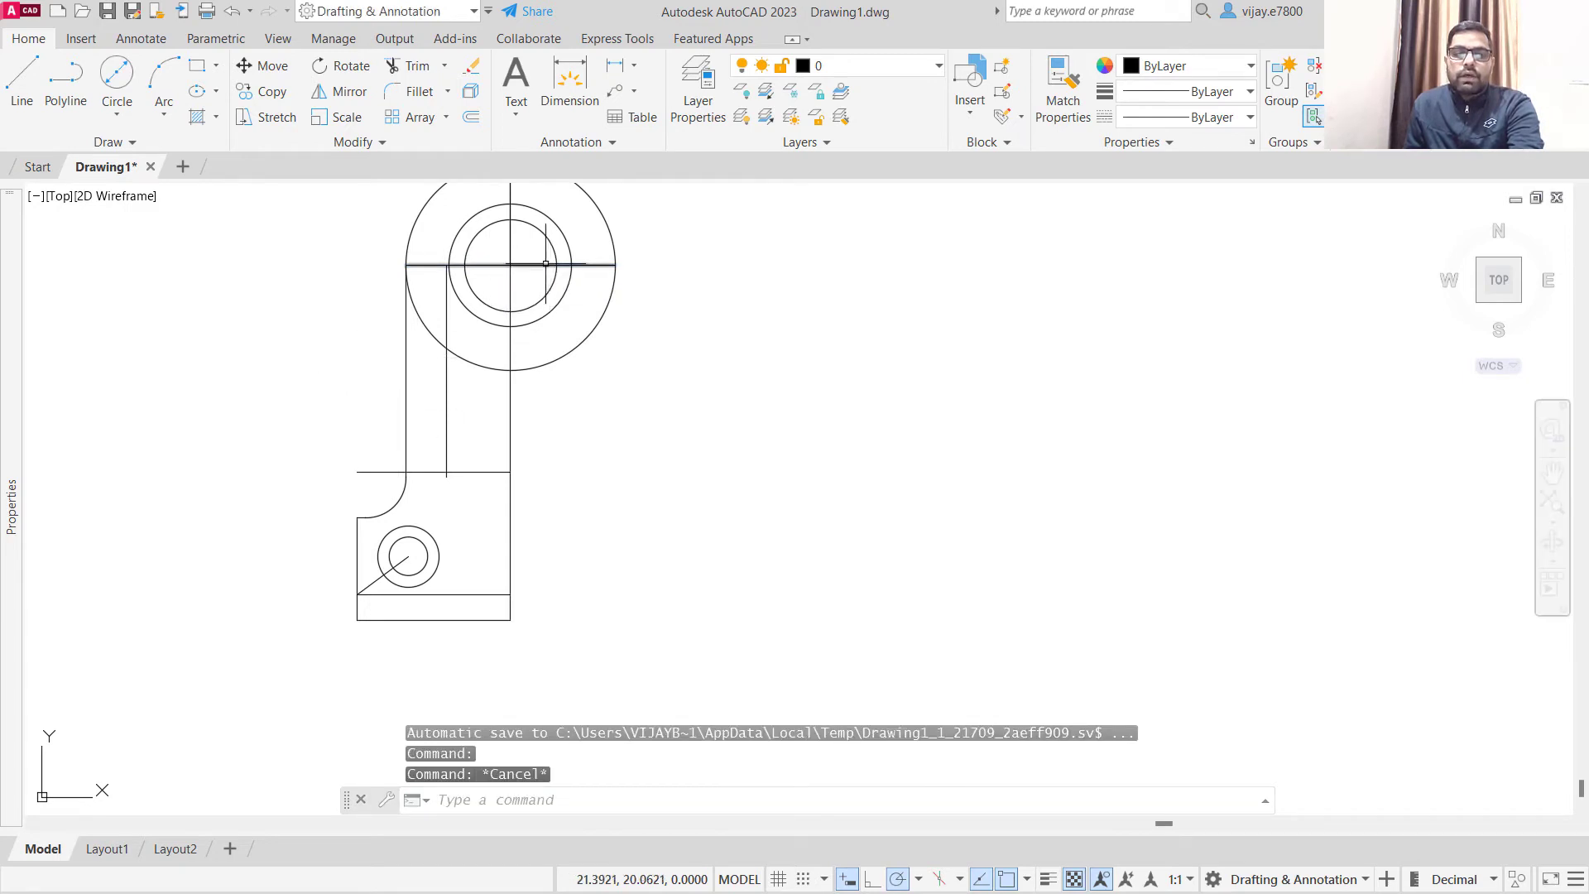
click(546, 263)
key(Delete)
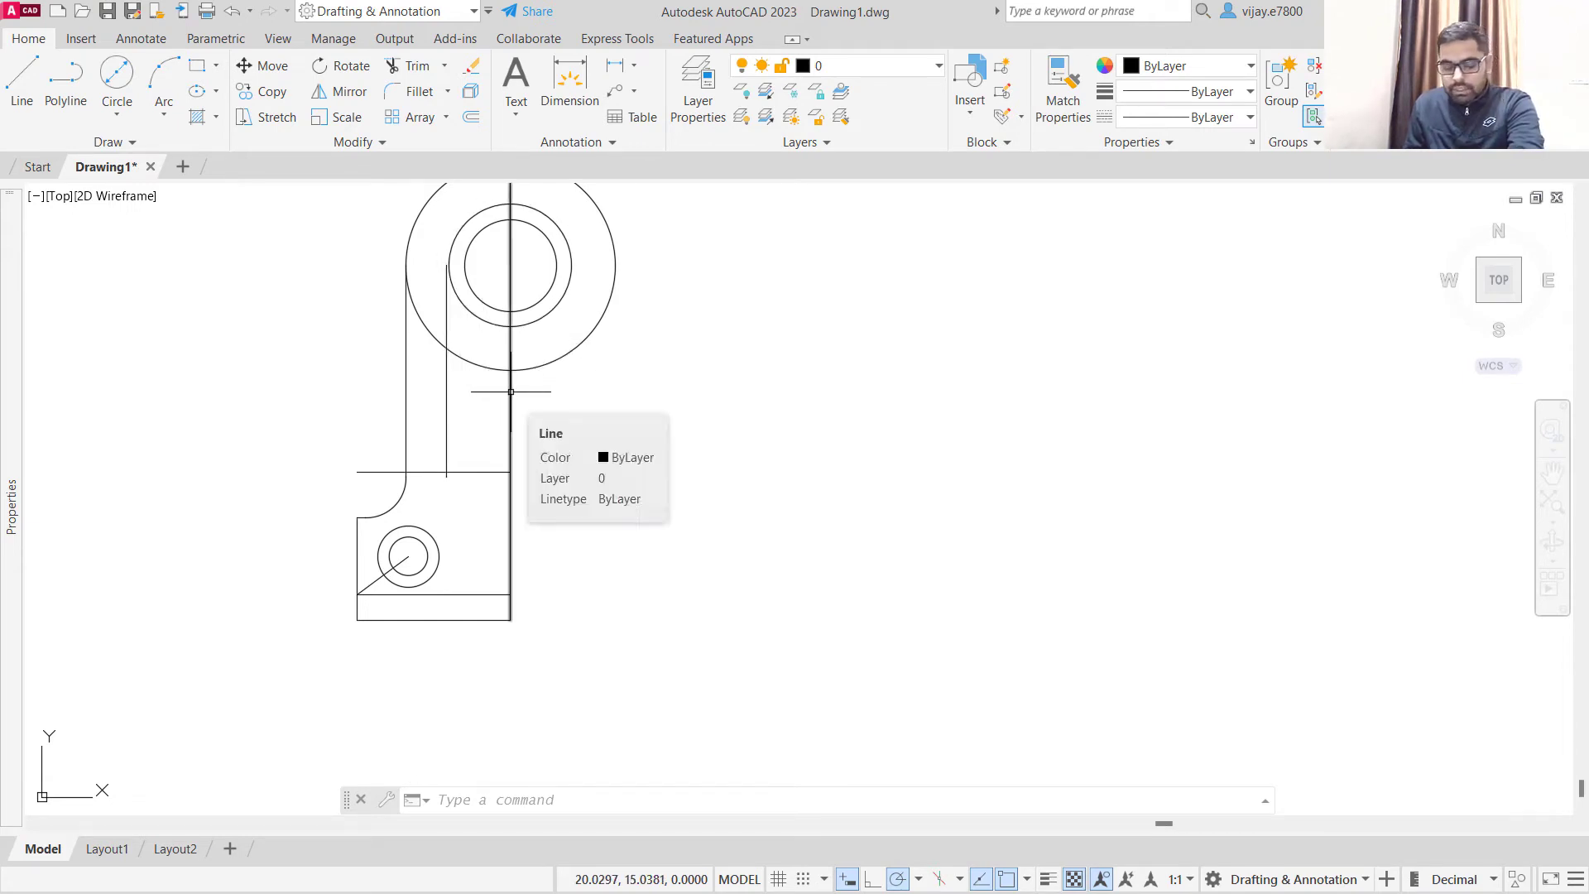
- Draw a circle with a radius of 5.7 concentric with the large circles
click(115, 115)
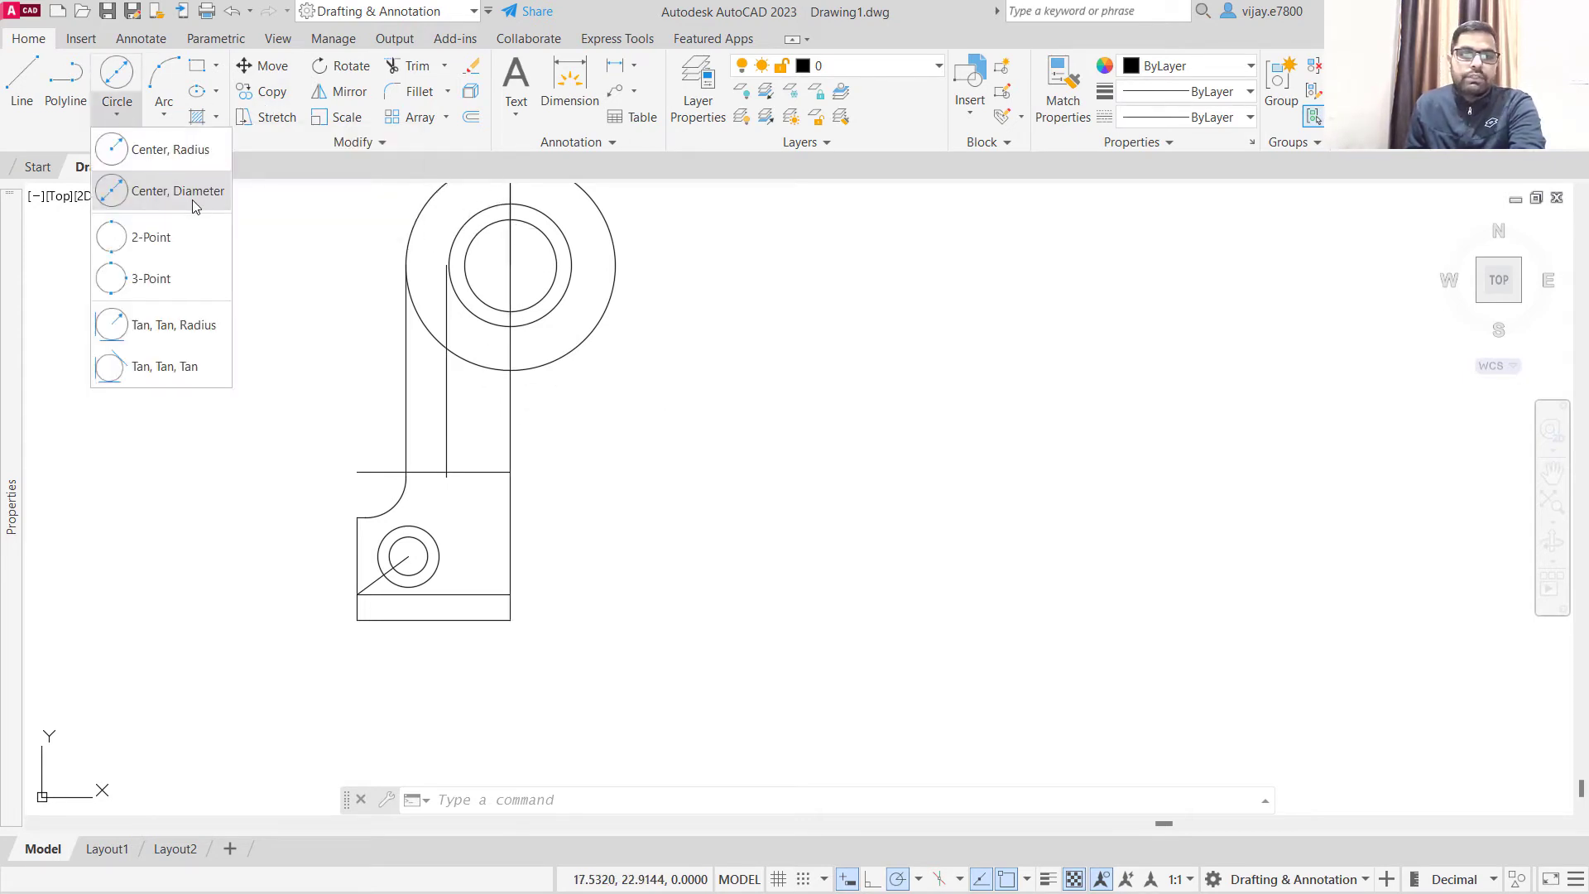
click(158, 152)
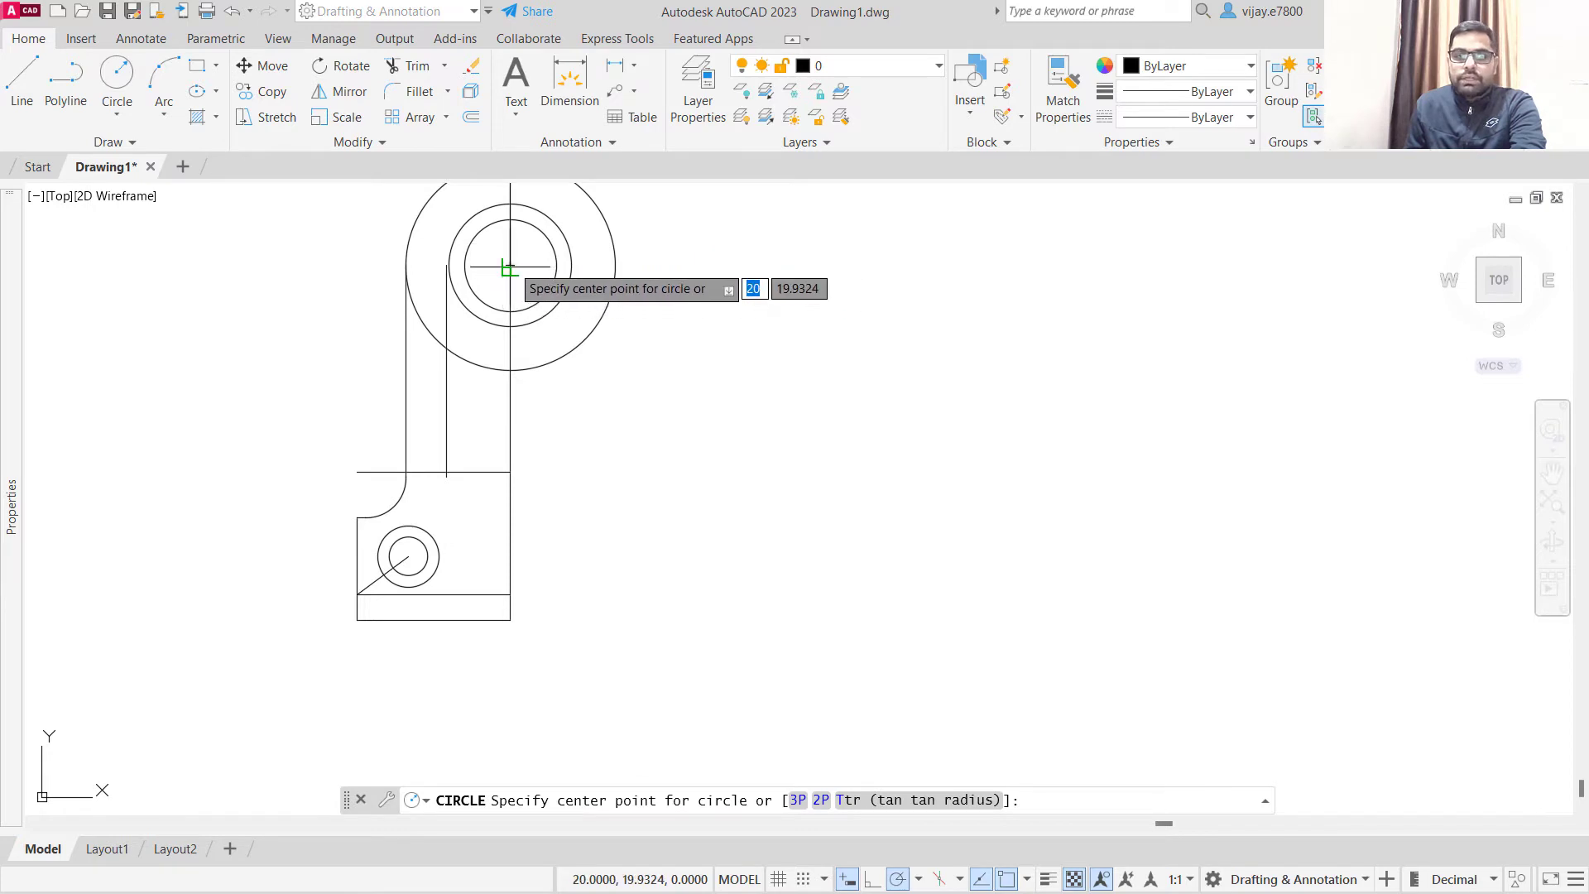
scroll(509, 269, up, 2)
click(510, 274)
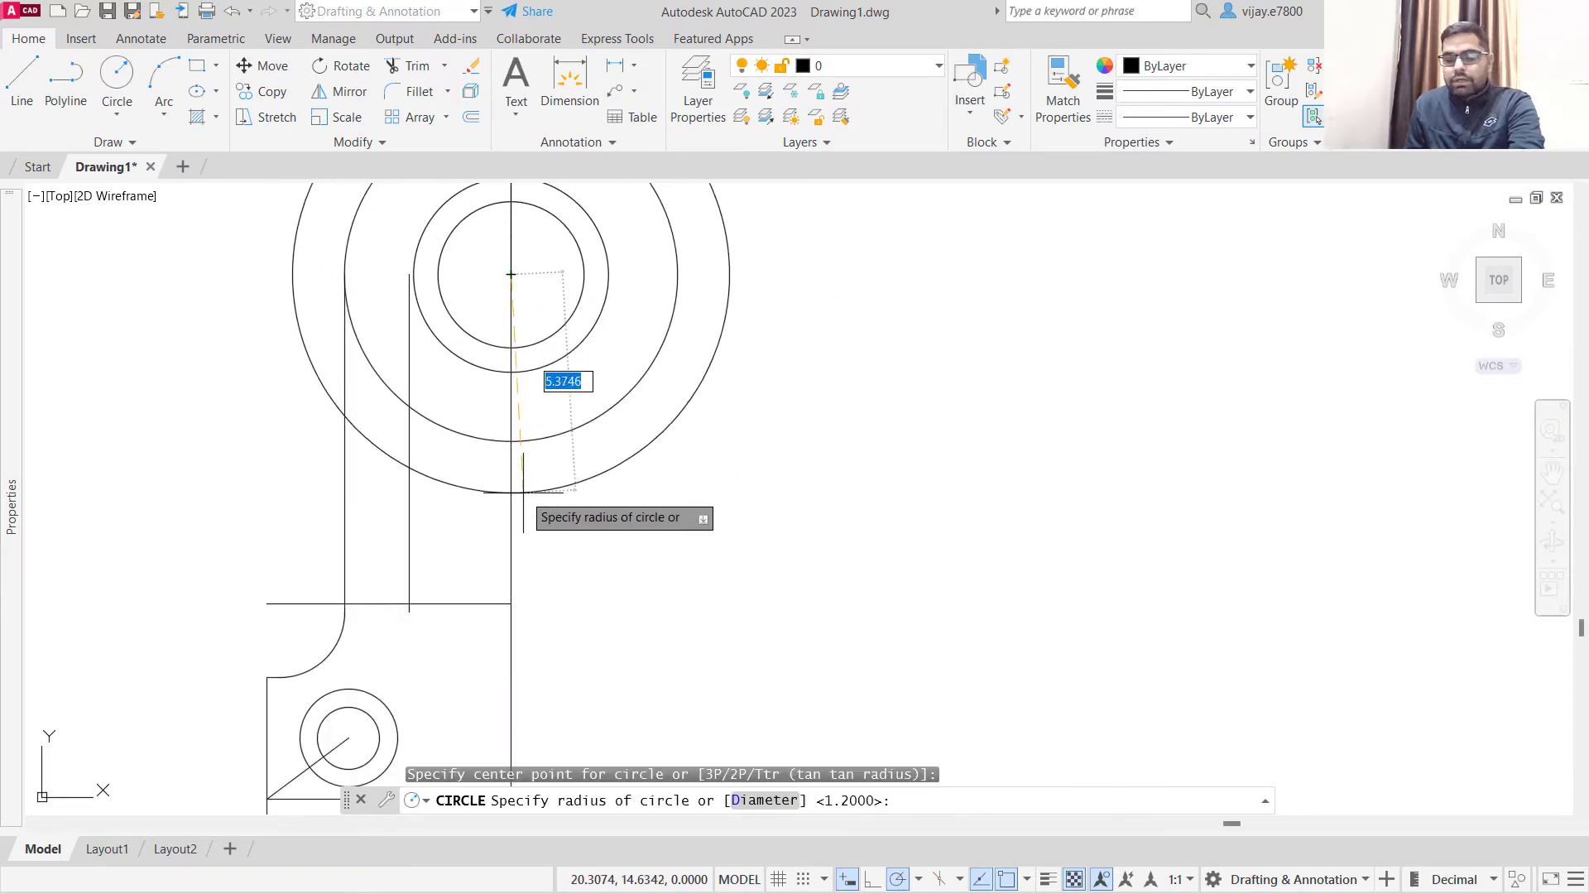
text(5.)
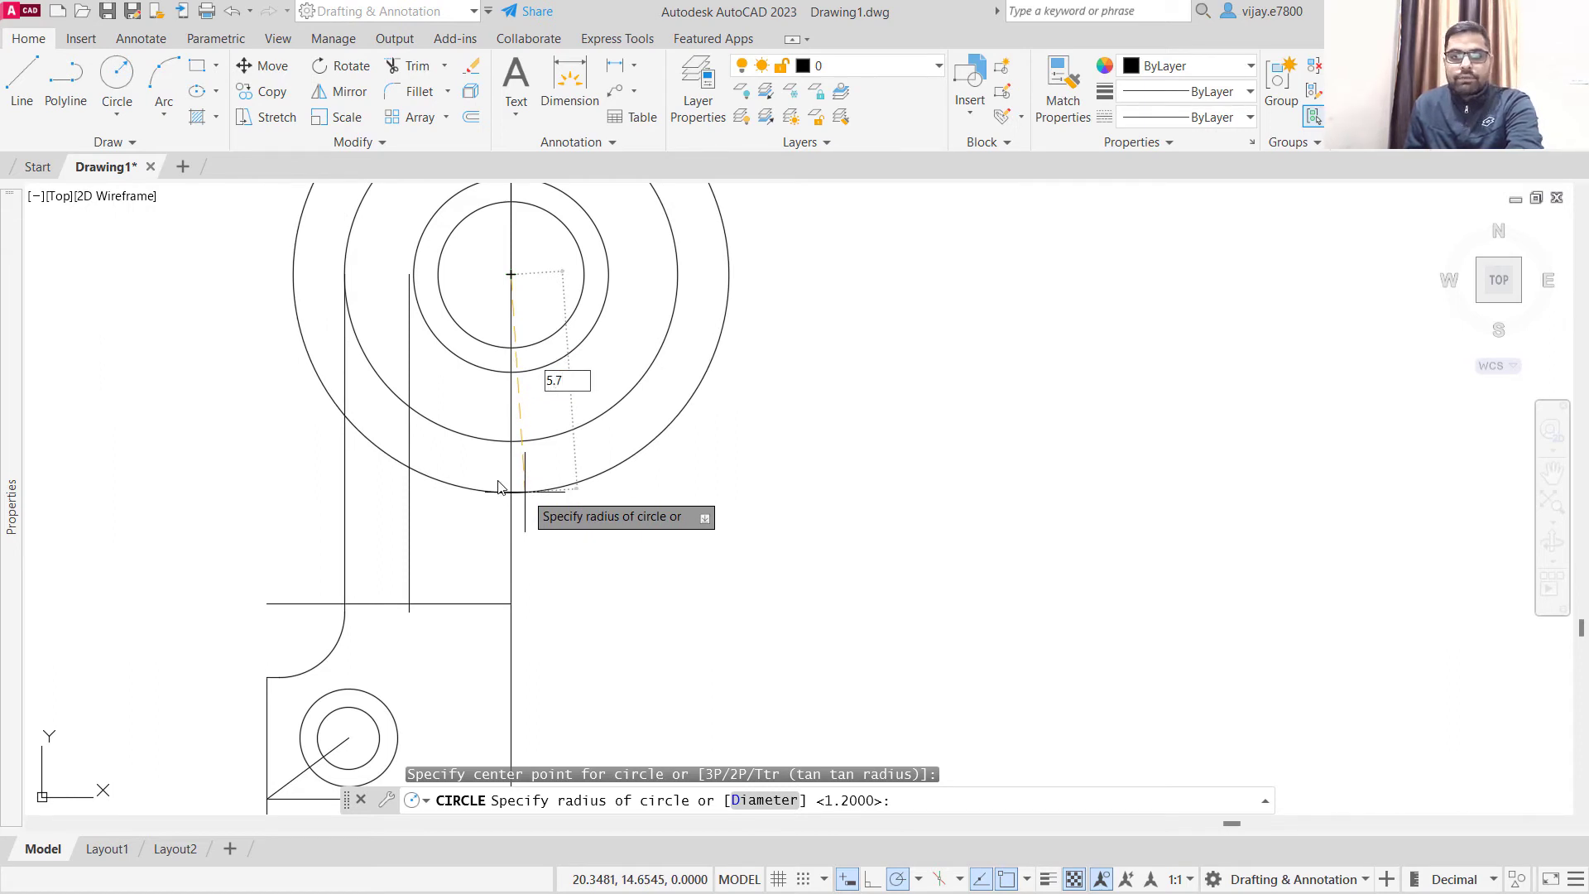
text(7)
key(Return)
scroll(456, 449, down, 2)
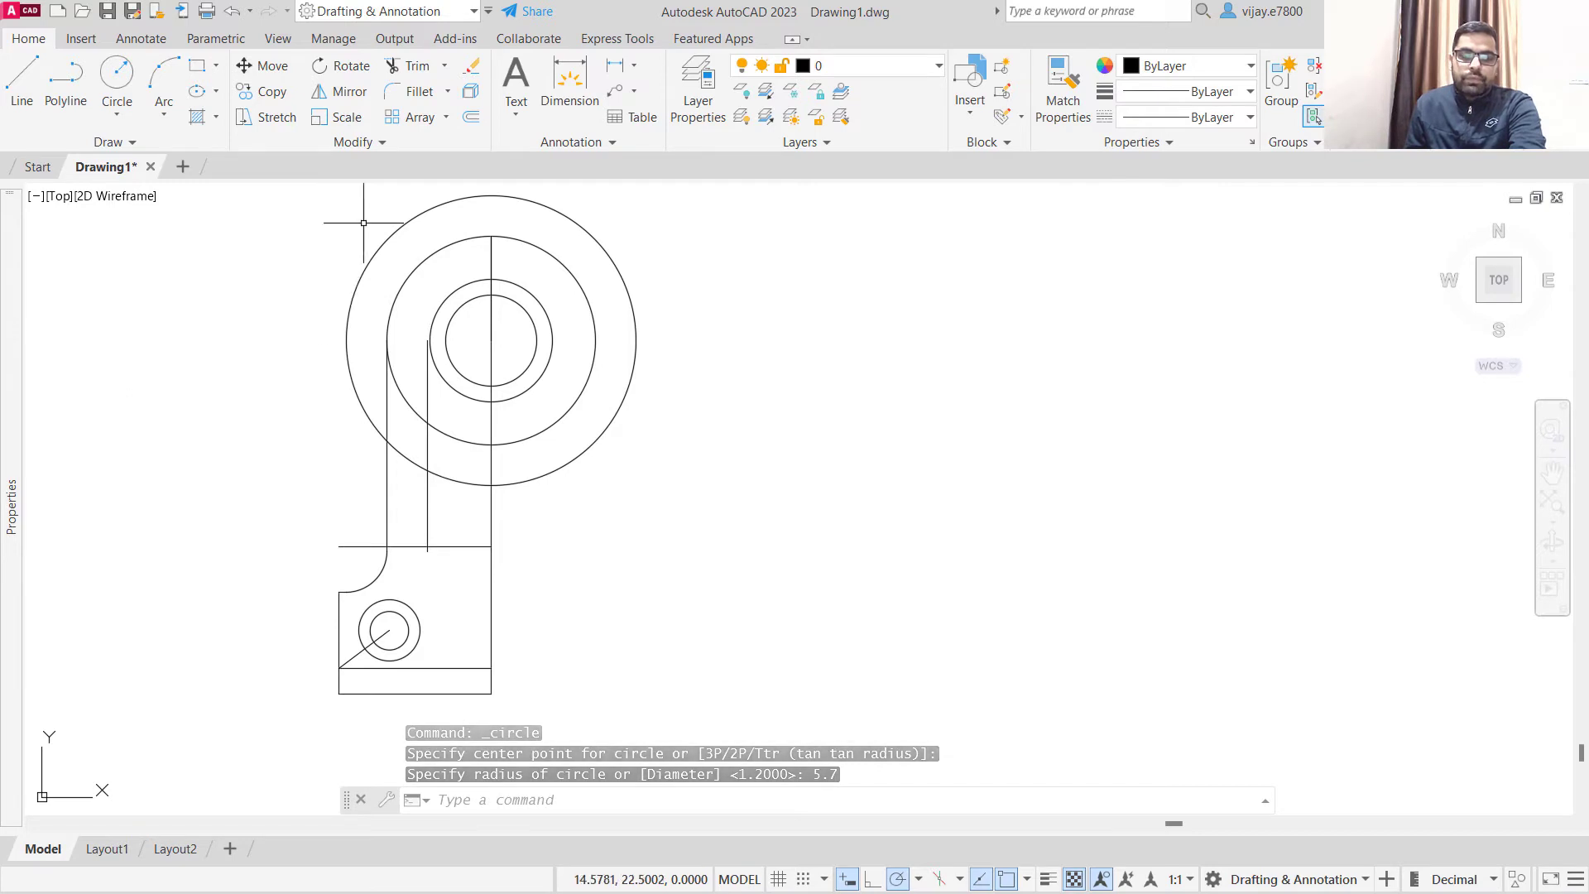
- Trim the 5.7 radius circle to the arc between the inner vertical line and the centre line, and cut the inner line above that arc
click(411, 66)
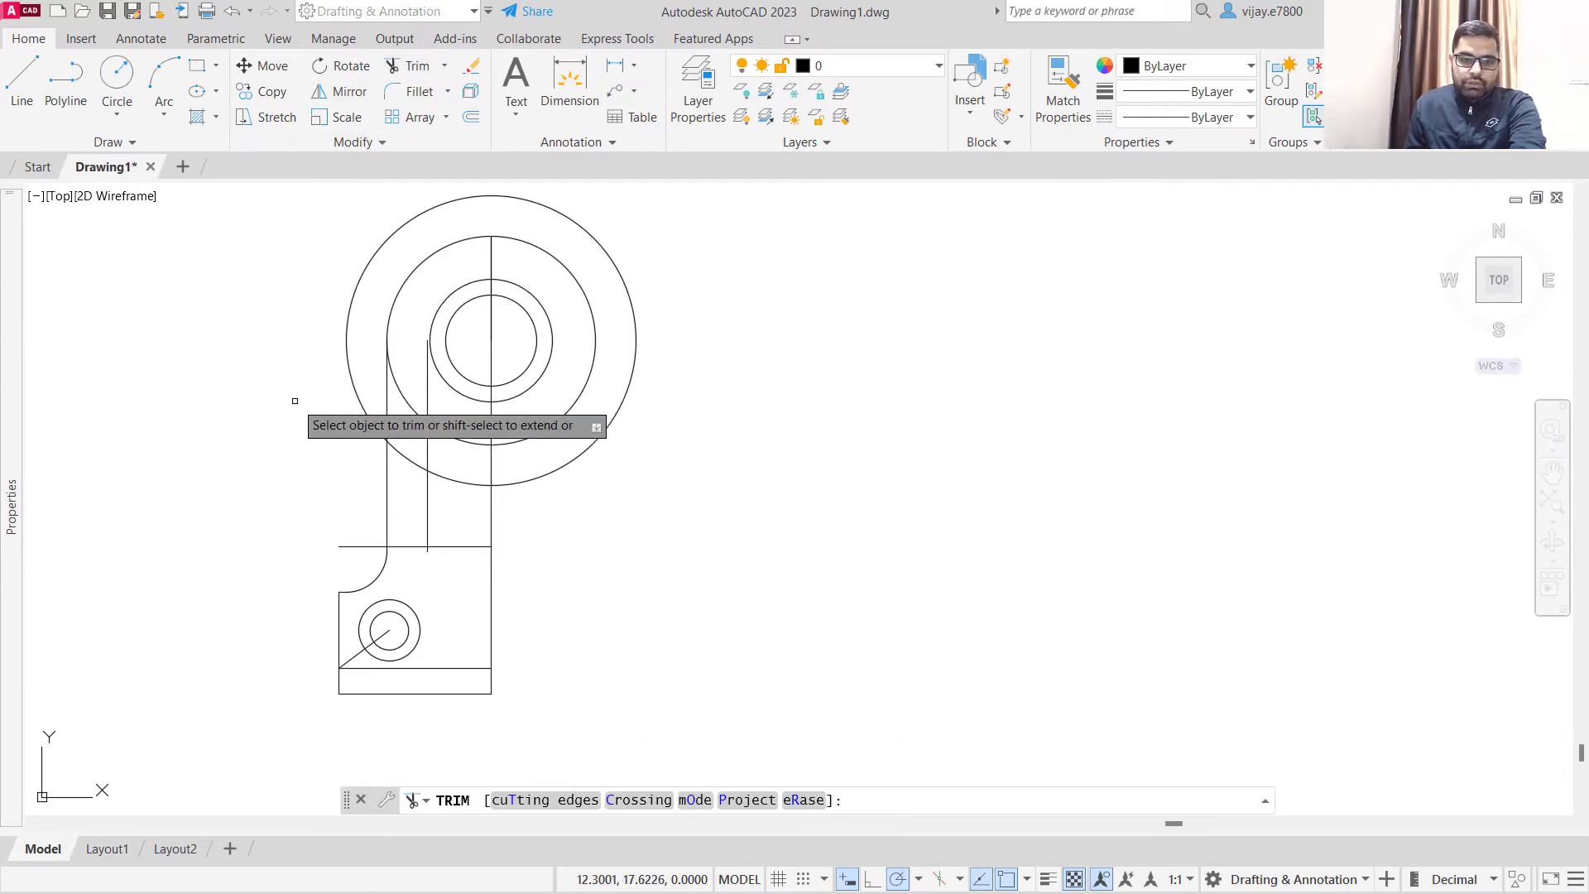
click(349, 354)
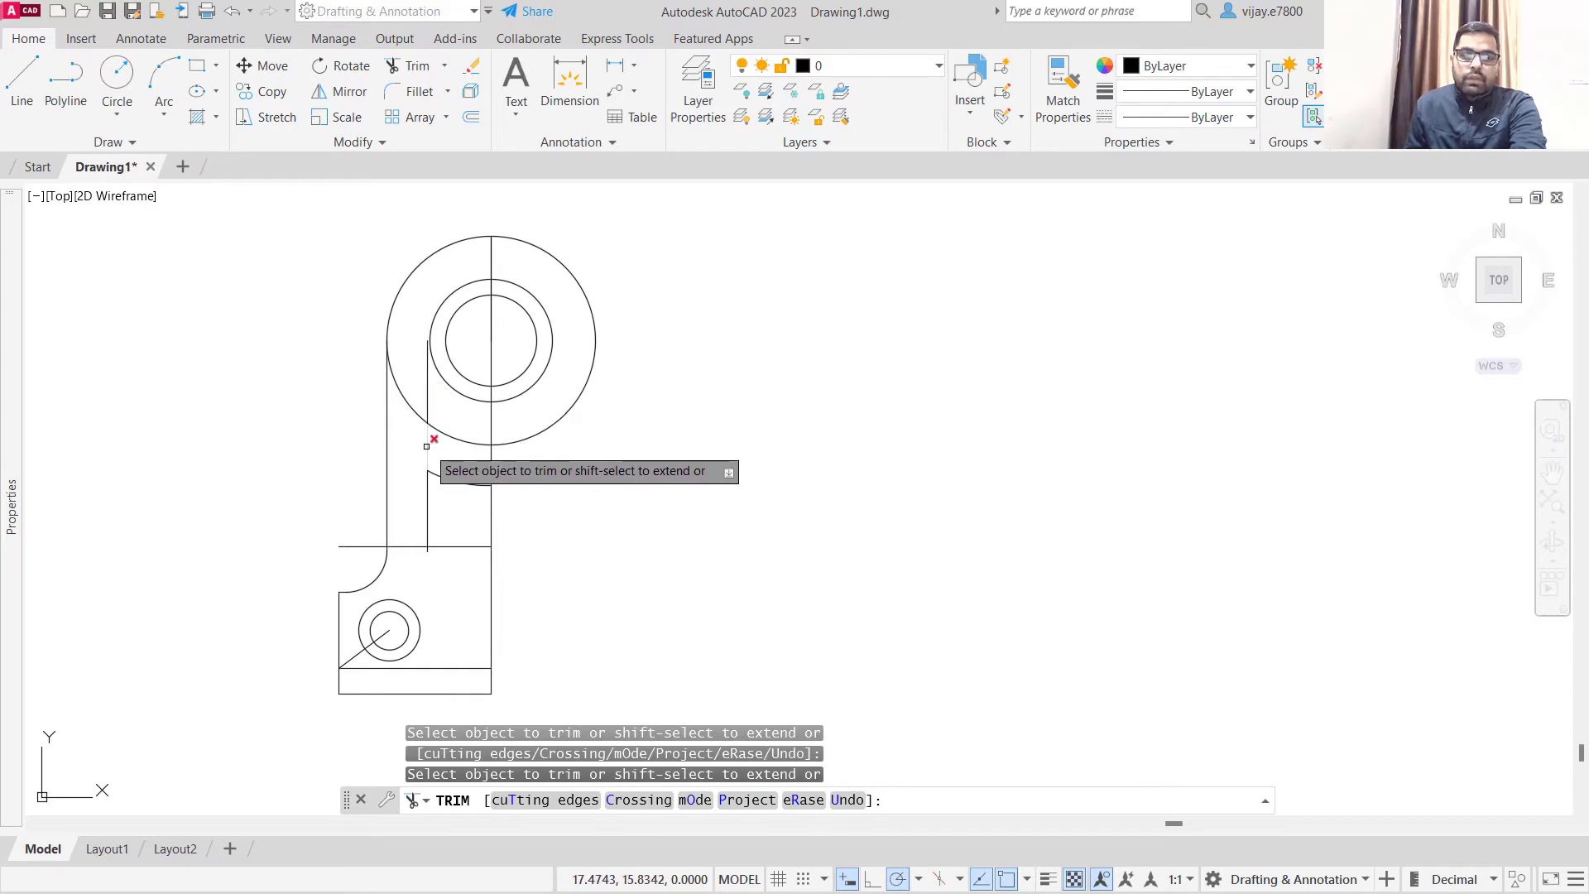
click(429, 390)
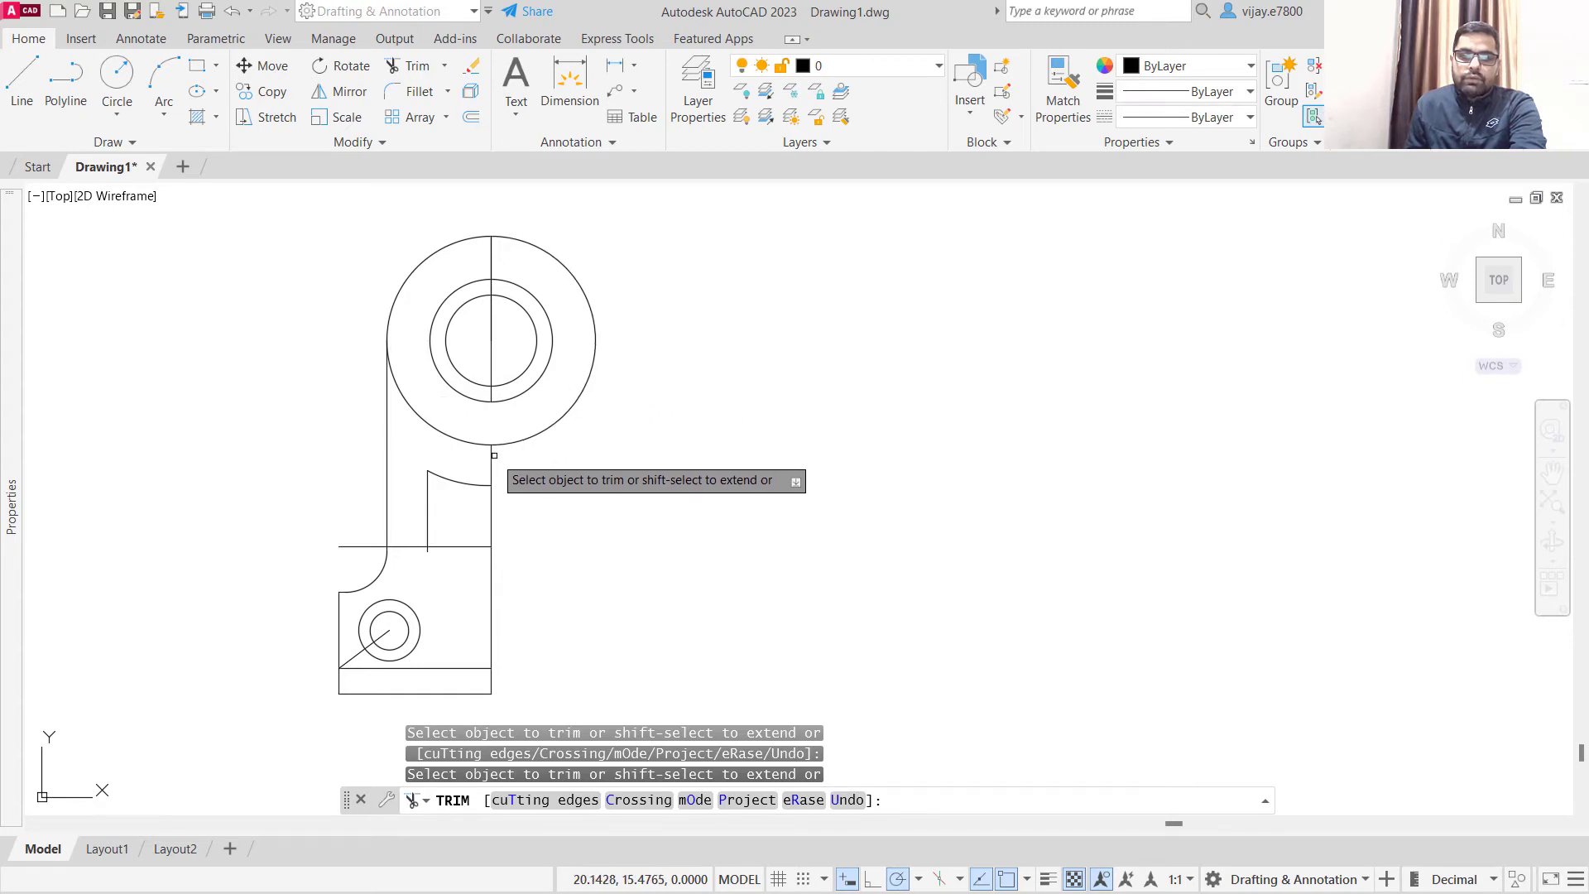
- Trim away every part of the vertical centre line above the short arc, including the pieces inside the concentric circles
click(489, 454)
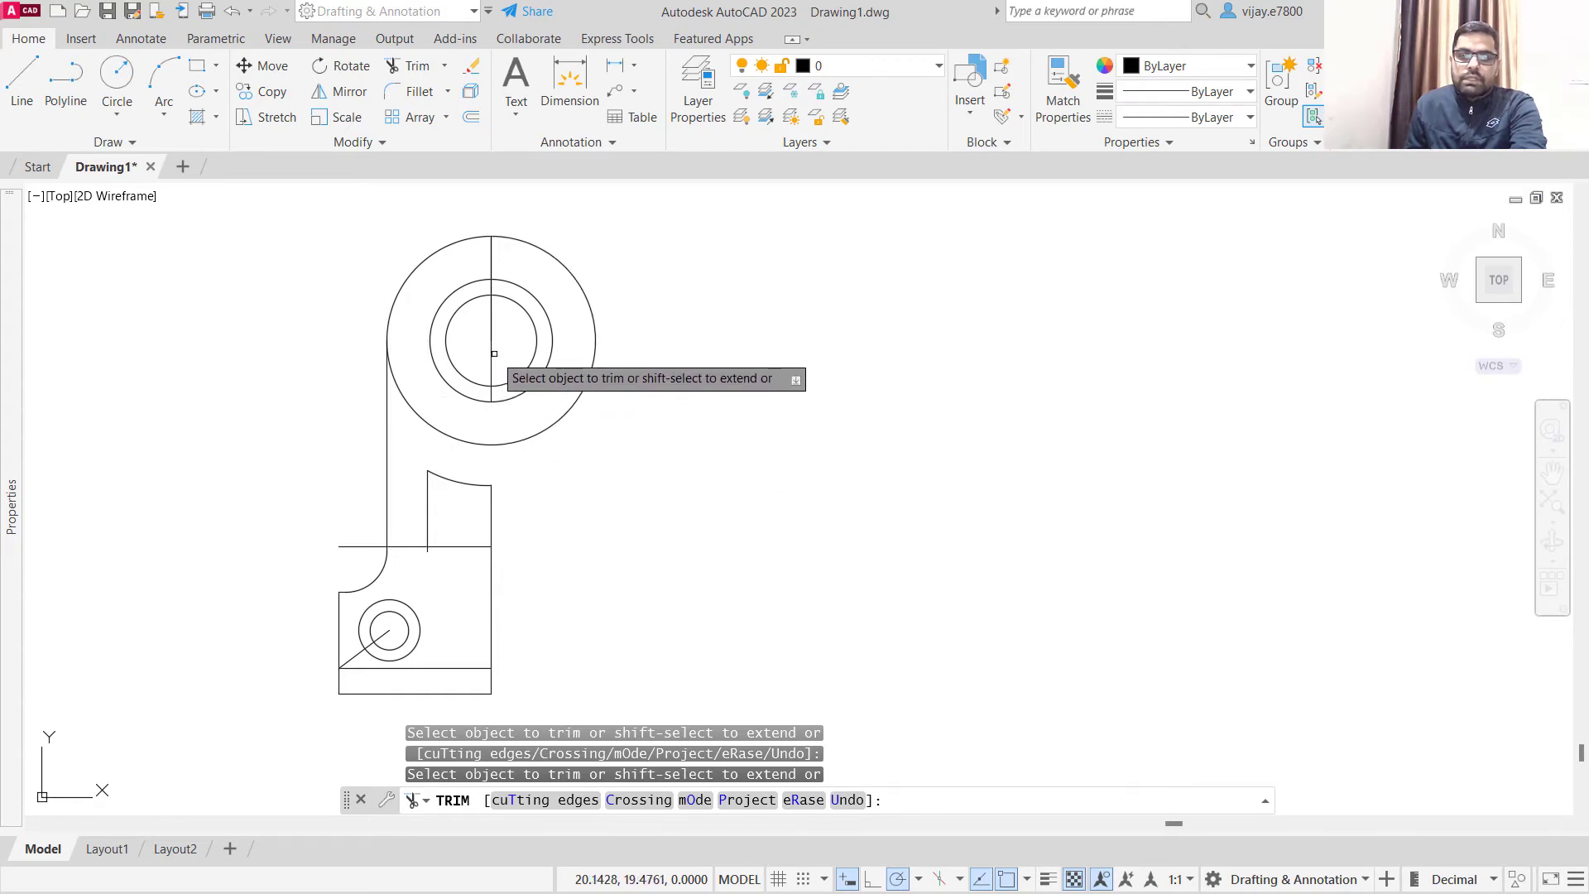
click(491, 319)
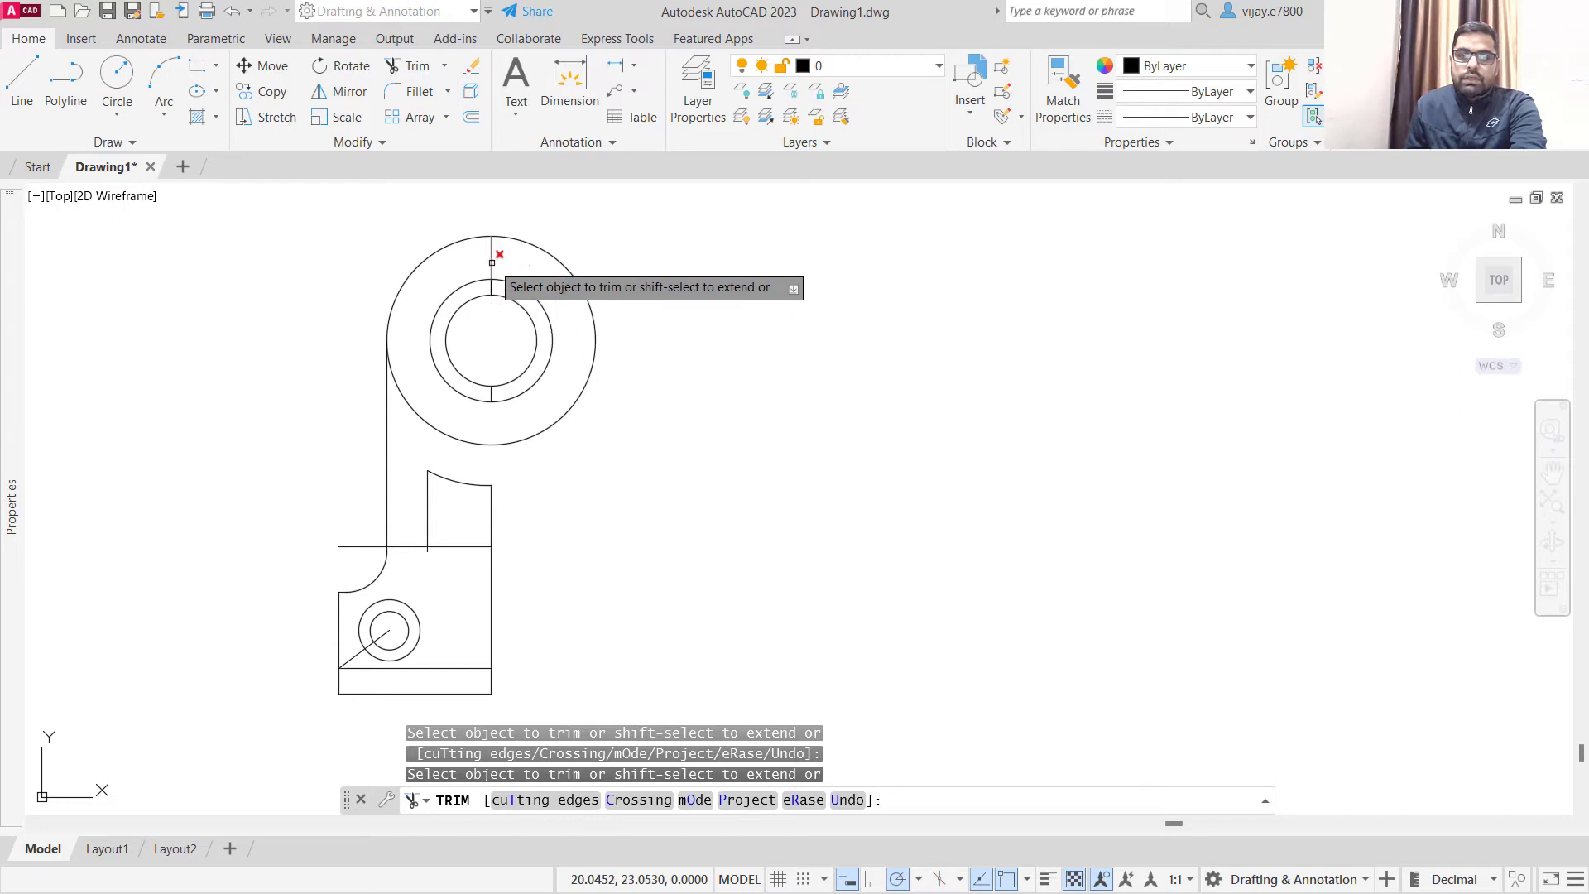
scroll(491, 263, up, 6)
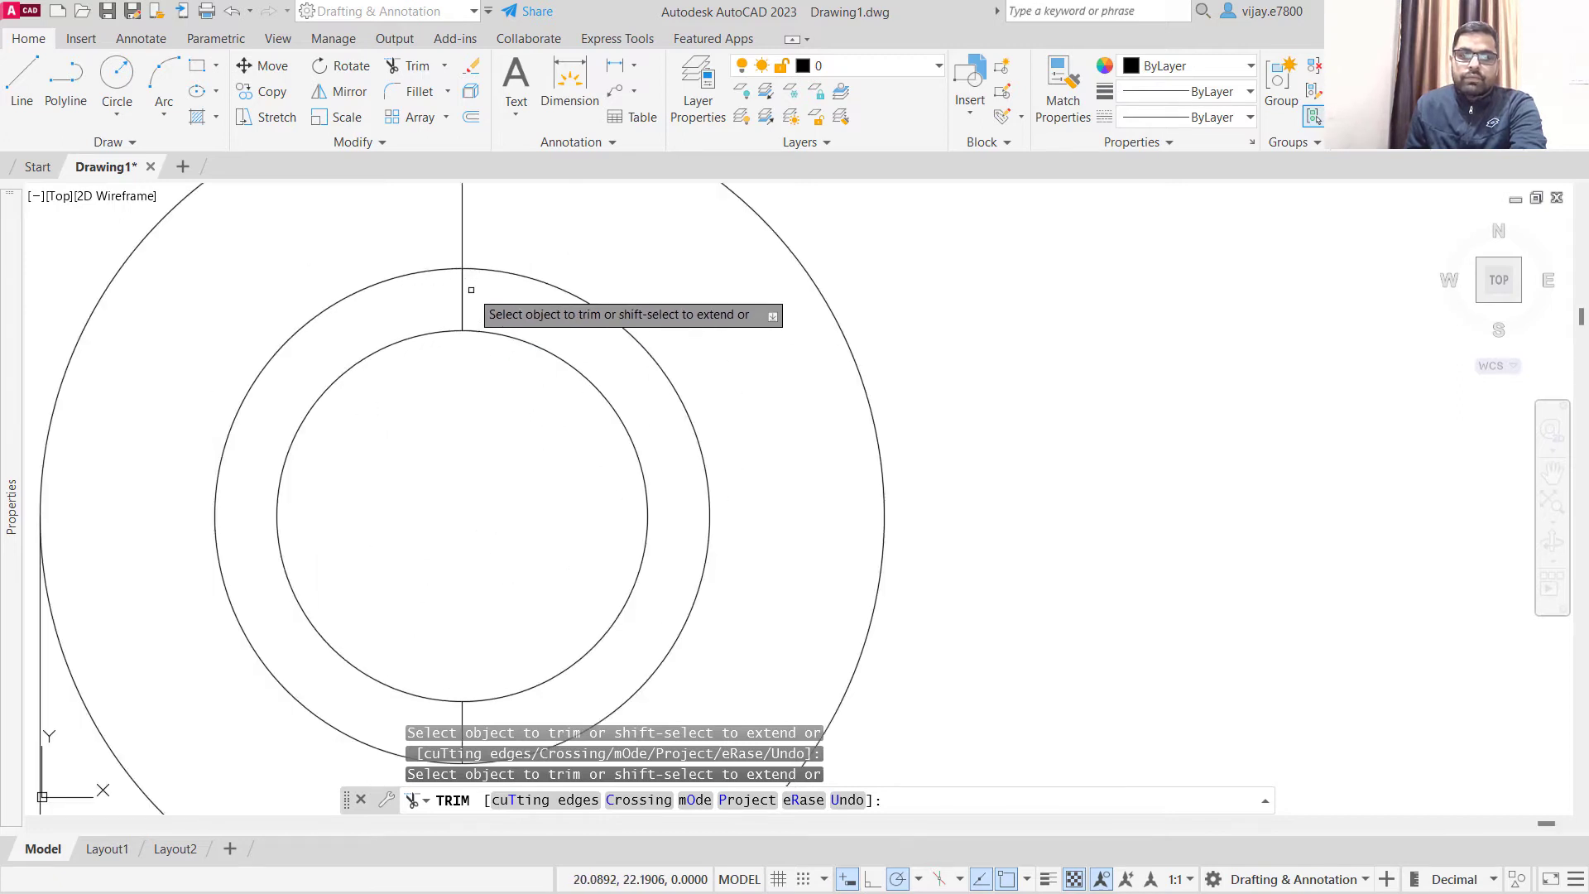
click(461, 293)
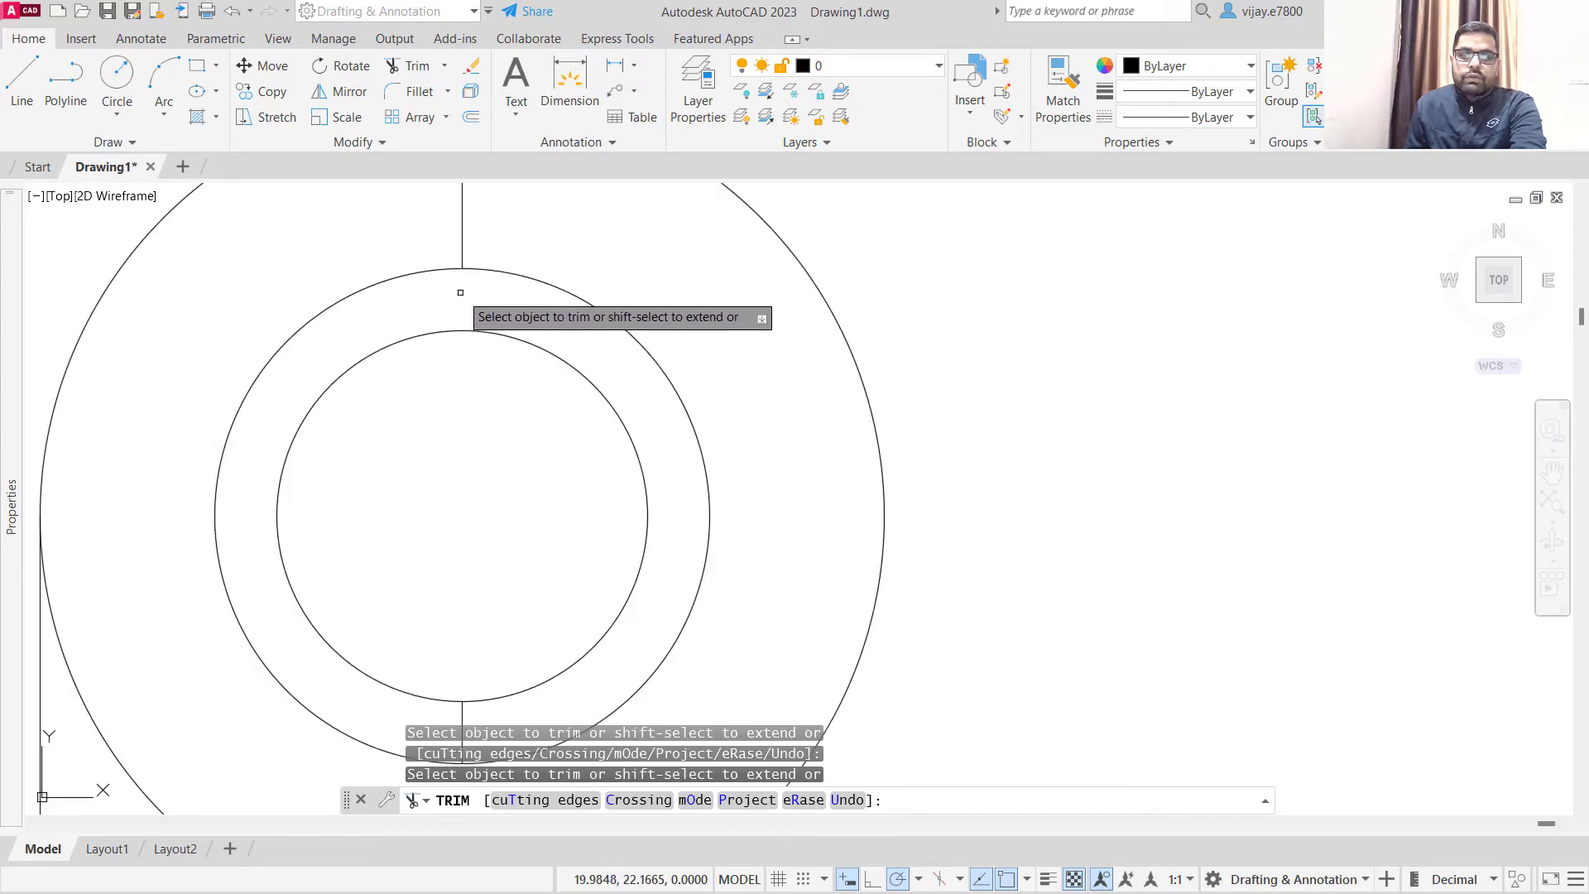
click(464, 238)
scroll(466, 297, down, 2)
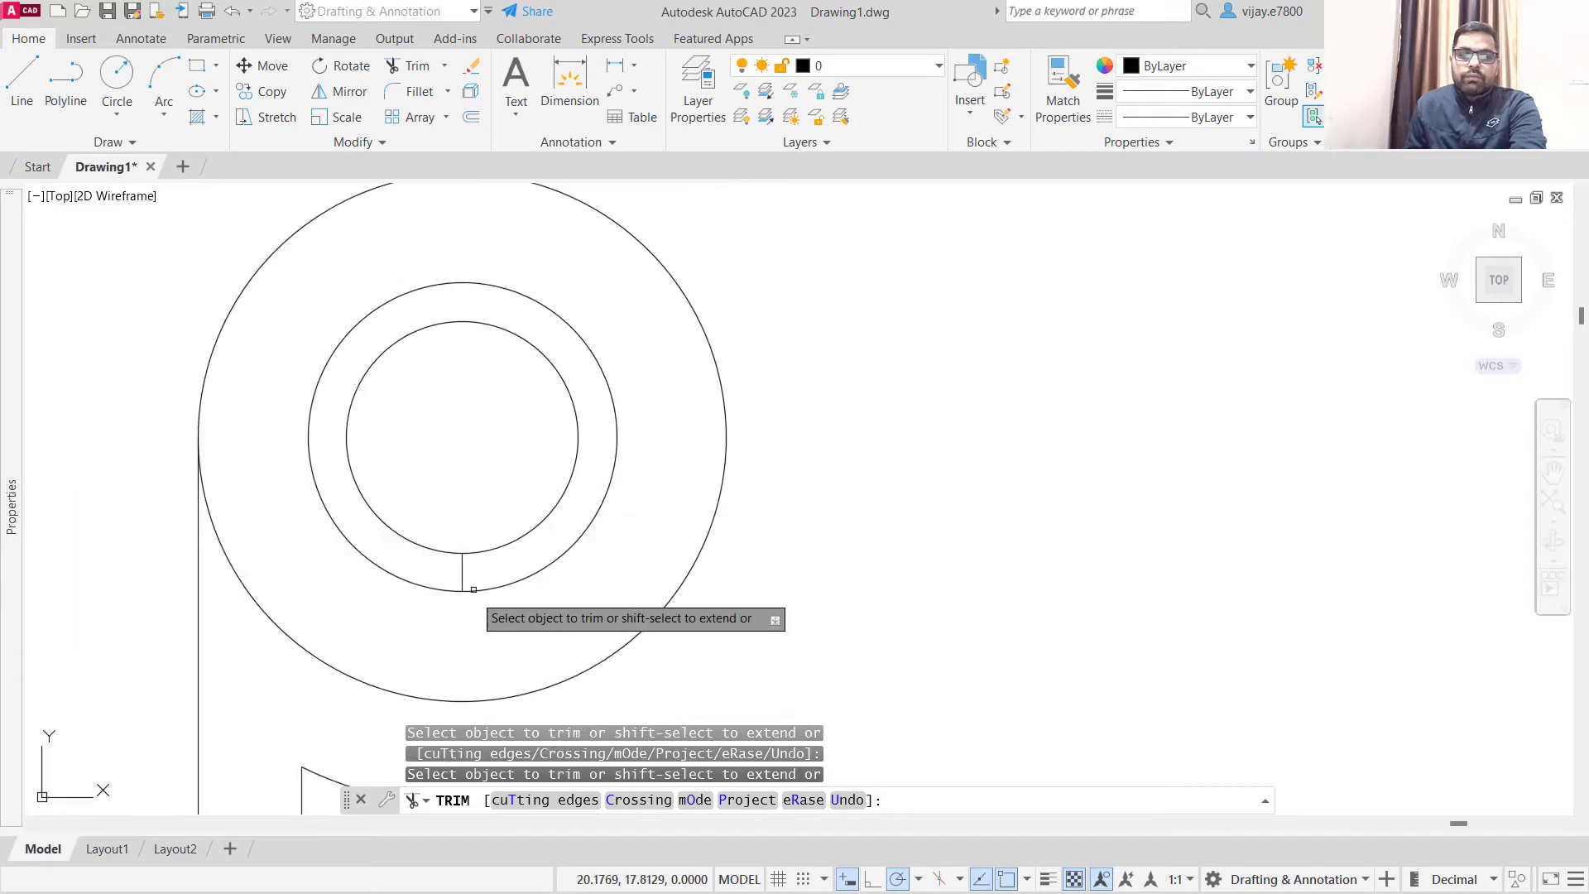
click(462, 571)
scroll(476, 522, down, 4)
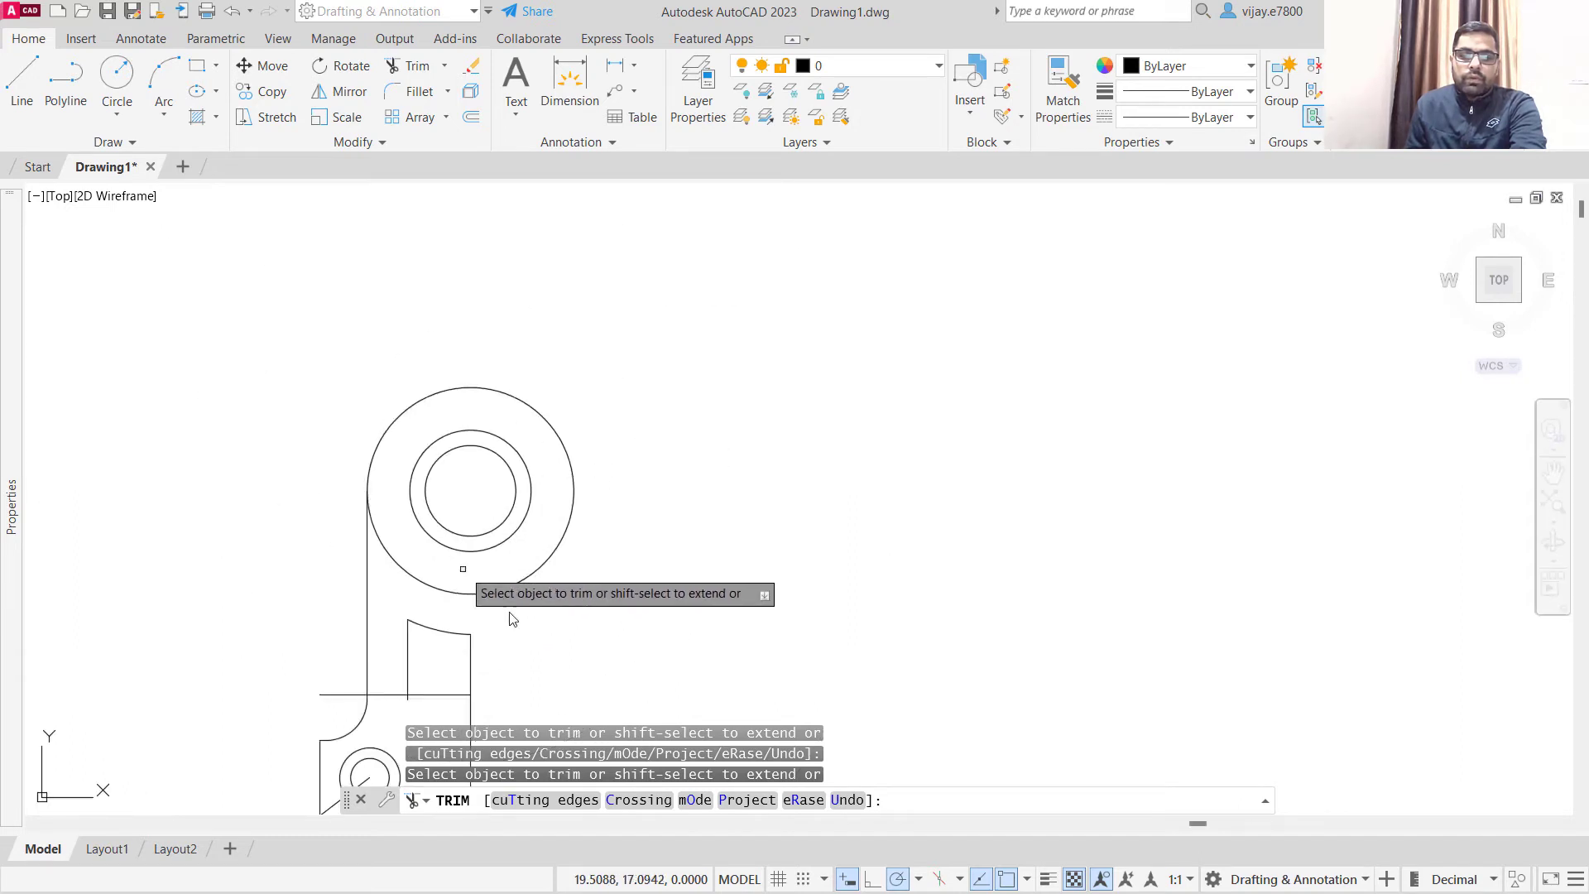
- Trim the horizontal line offset above the base so it ends at the inner vertical line, closing the half window's lower edge
middle_drag(559, 629, 583, 459)
scroll(409, 536, up, 6)
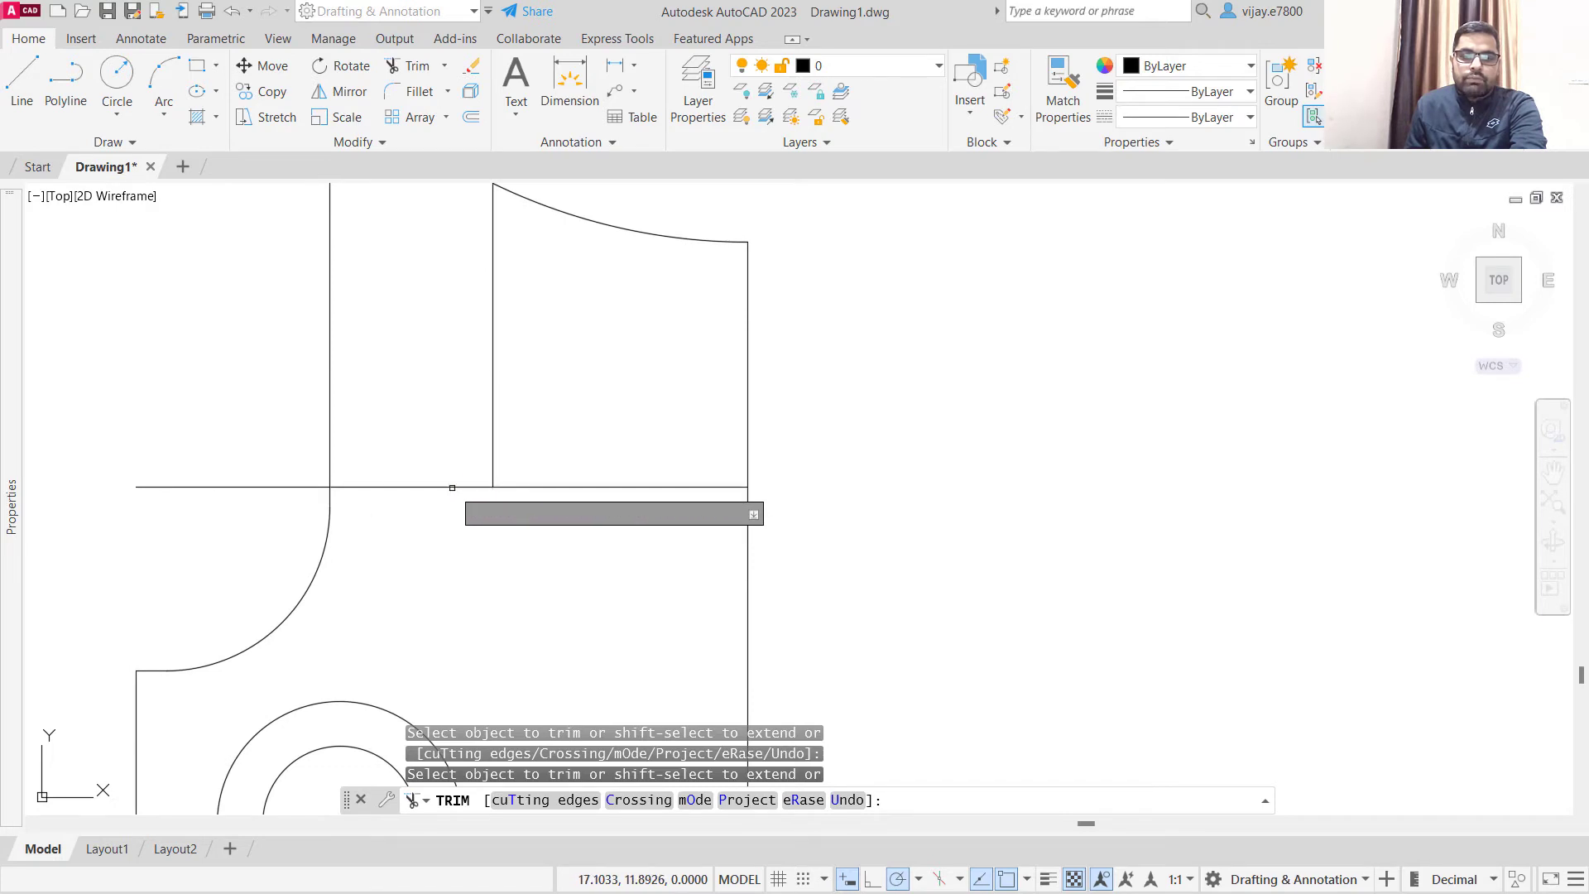
click(447, 487)
click(190, 487)
scroll(538, 522, down, 3)
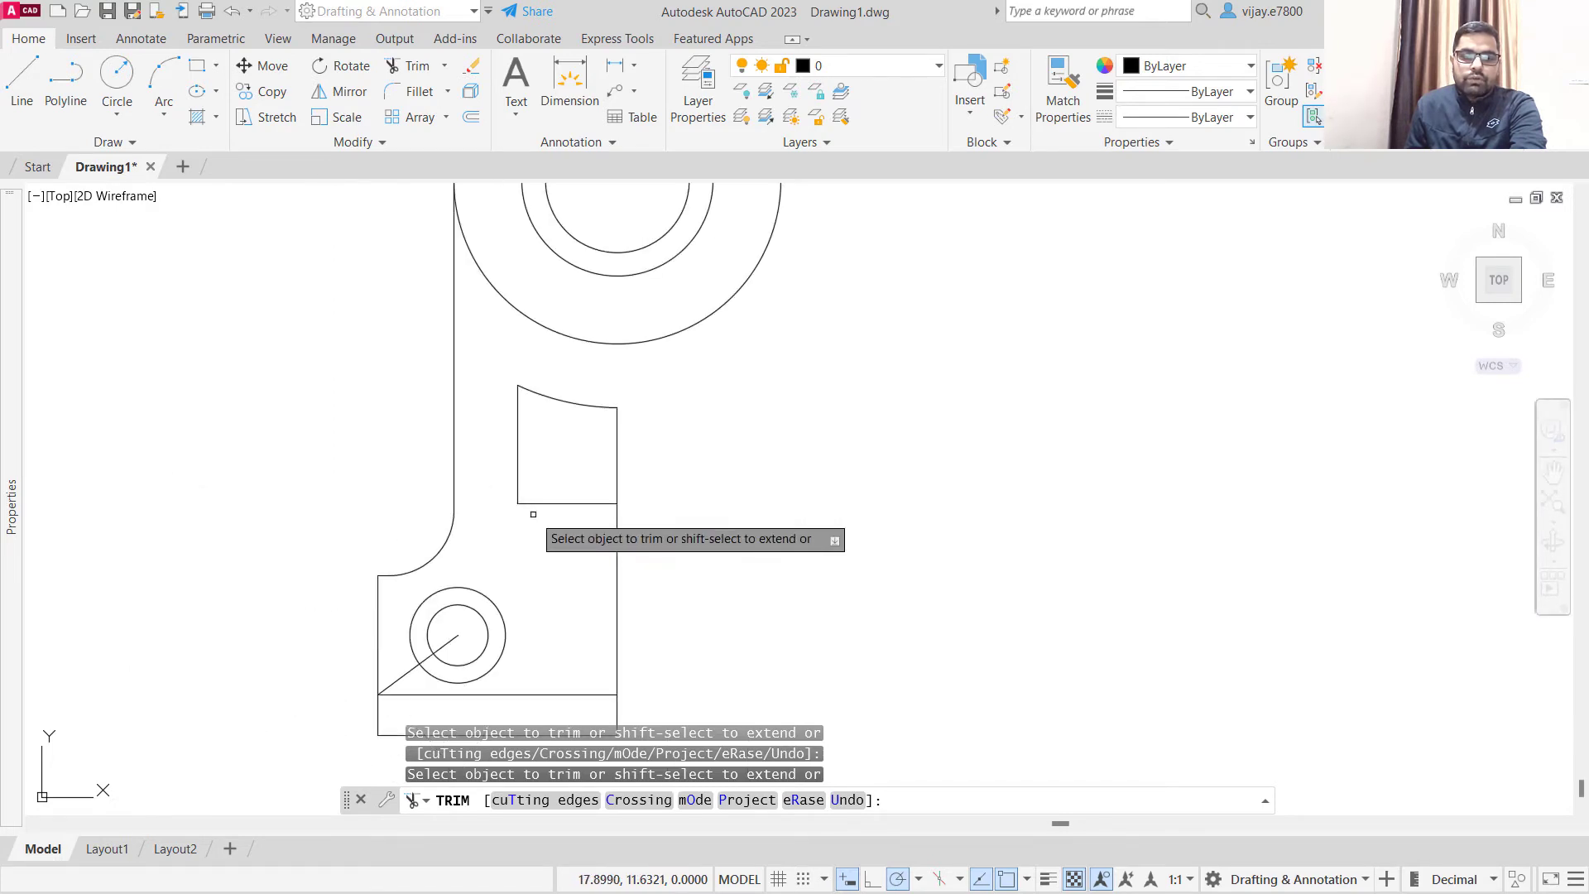
- Trim away the slanted construction line inside and outside the small double circle above the base
scroll(580, 580, down, 3)
middle_drag(663, 586, 626, 501)
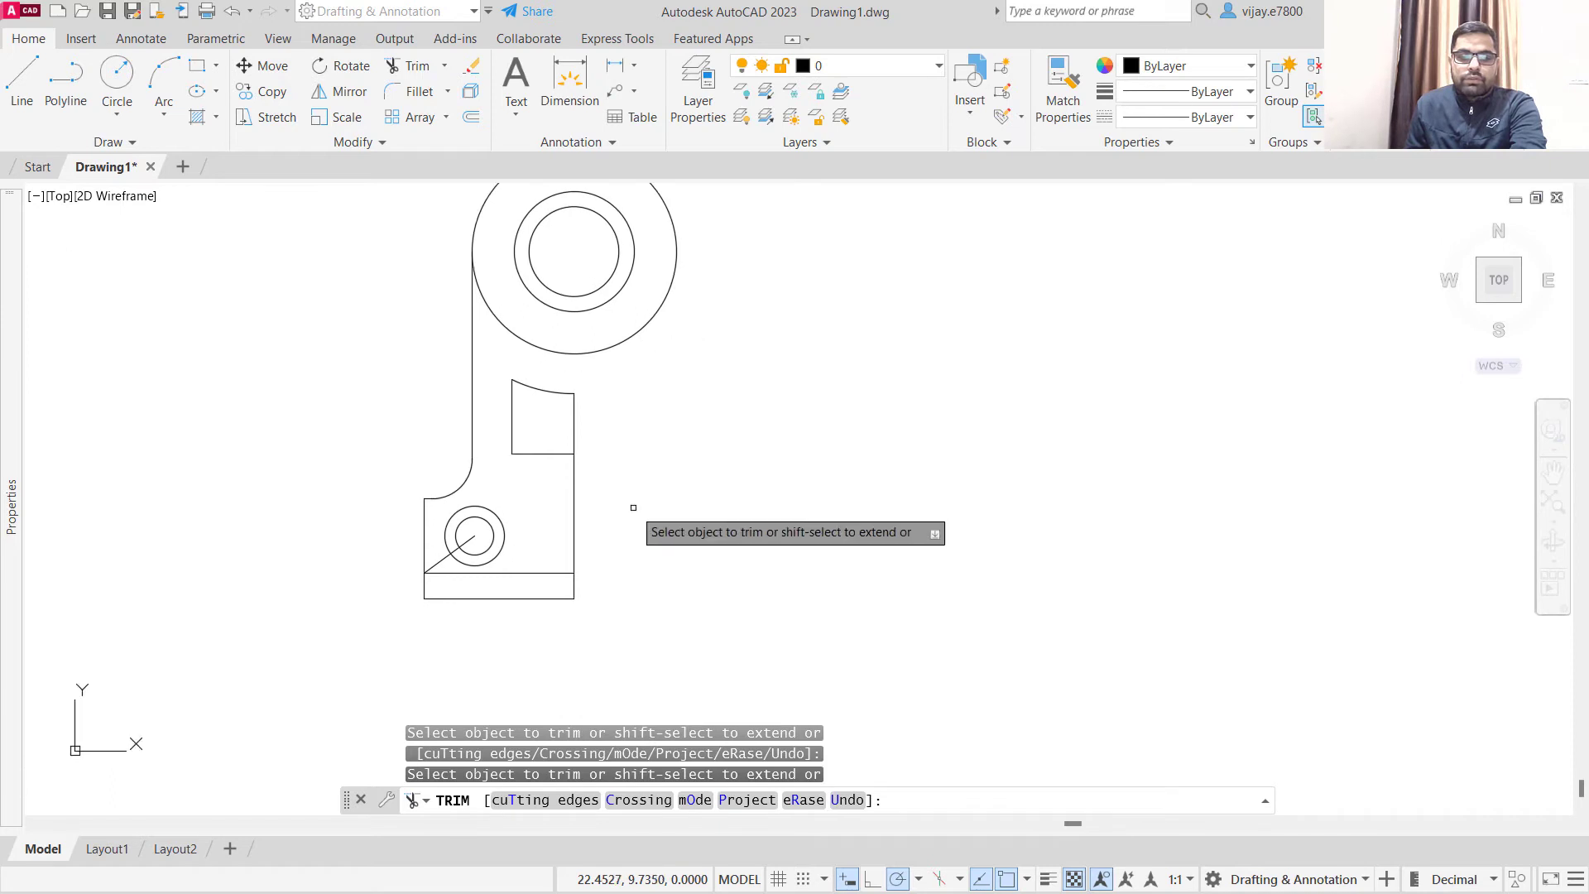
scroll(454, 528, up, 4)
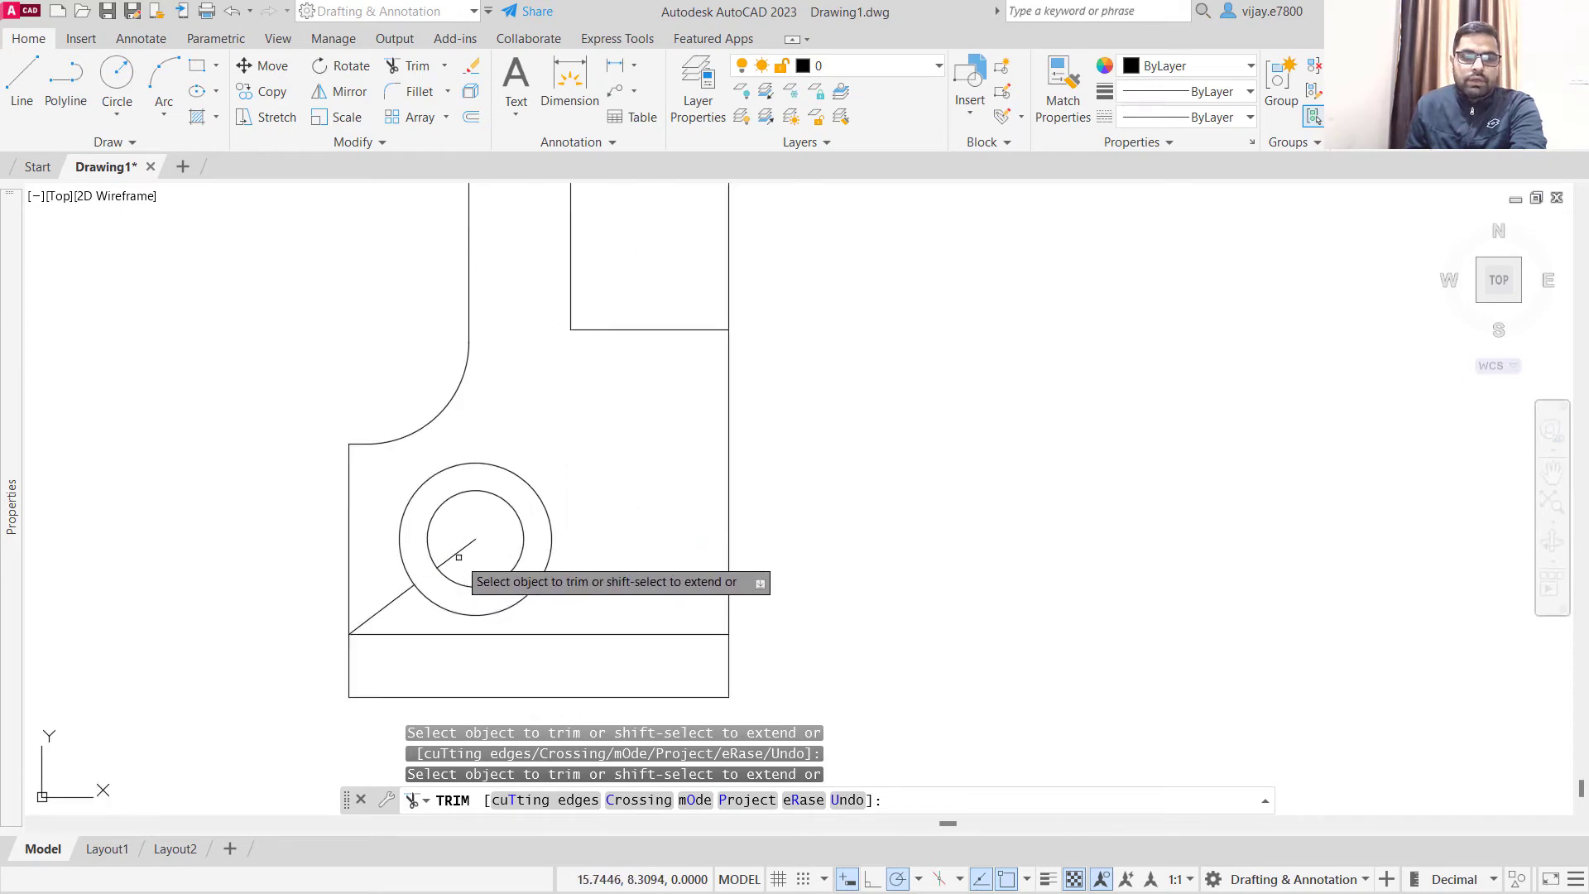
click(460, 549)
click(377, 608)
scroll(642, 594, down, 2)
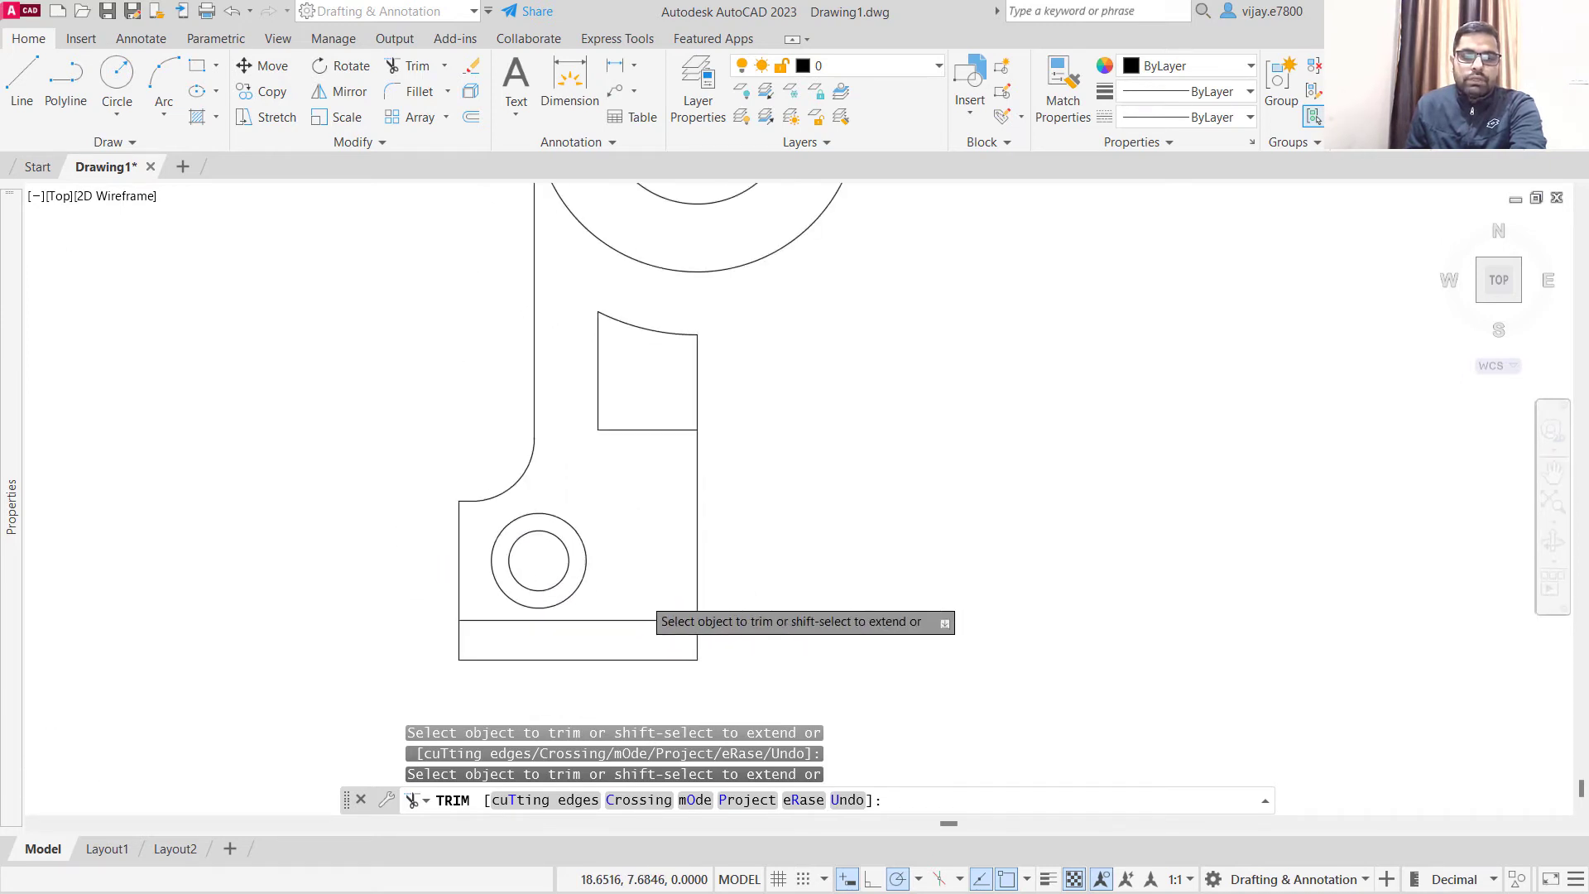
- Mirror the left half's outline, double circle, base lines and half window about the vertical centre line, keeping the source objects
scroll(744, 549, down, 4)
scroll(829, 498, up, 2)
mouse_move(830, 495)
middle_down()
mouse_move(697, 561)
mouse_move(668, 499)
middle_up()
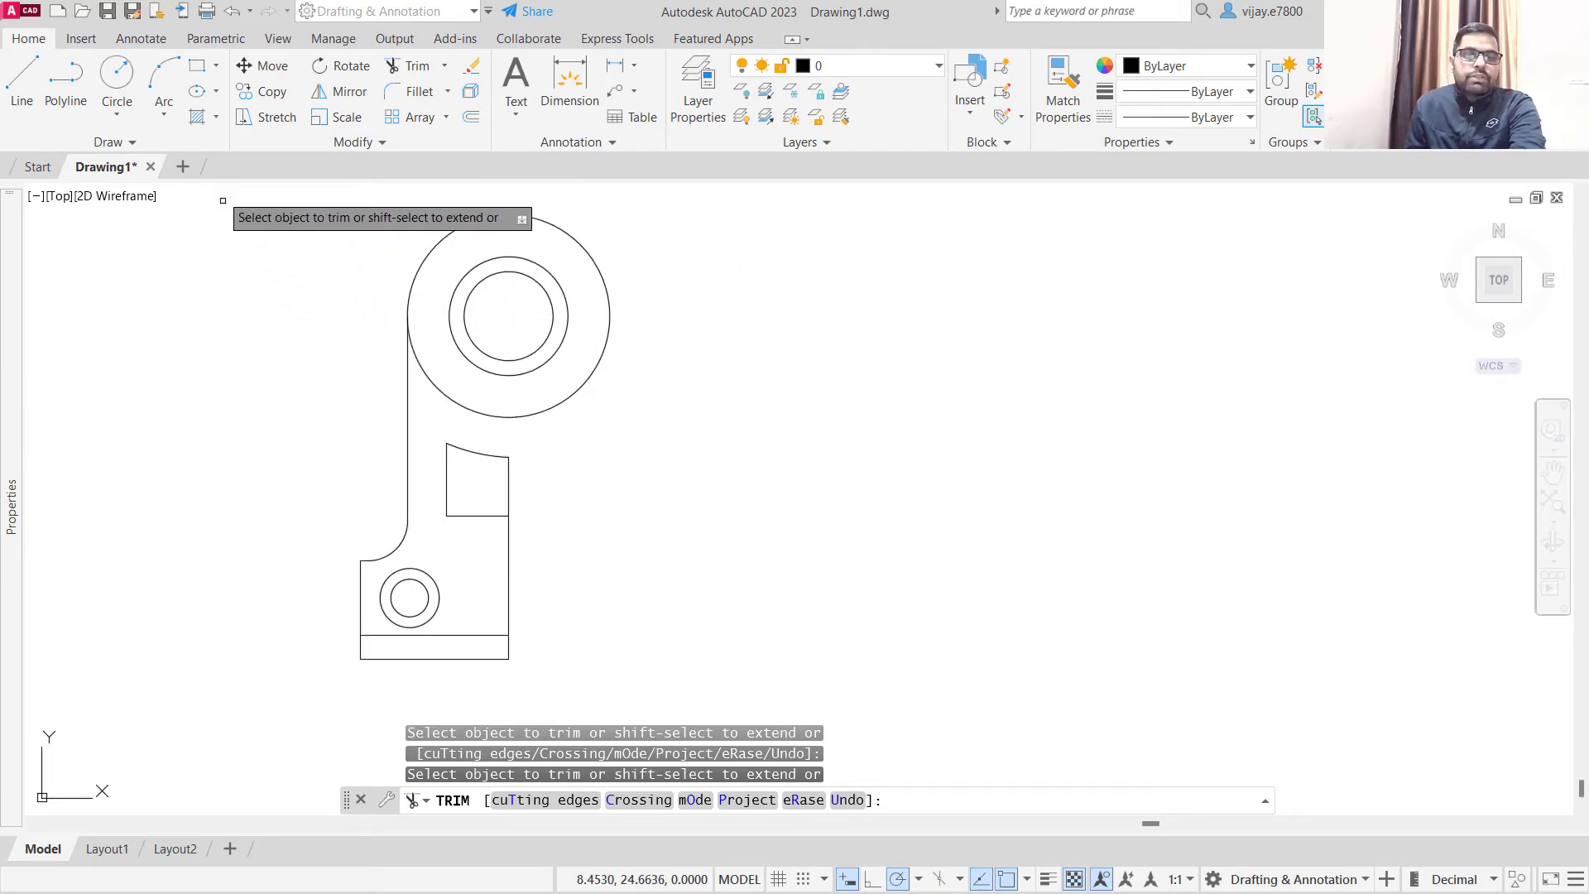
click(328, 97)
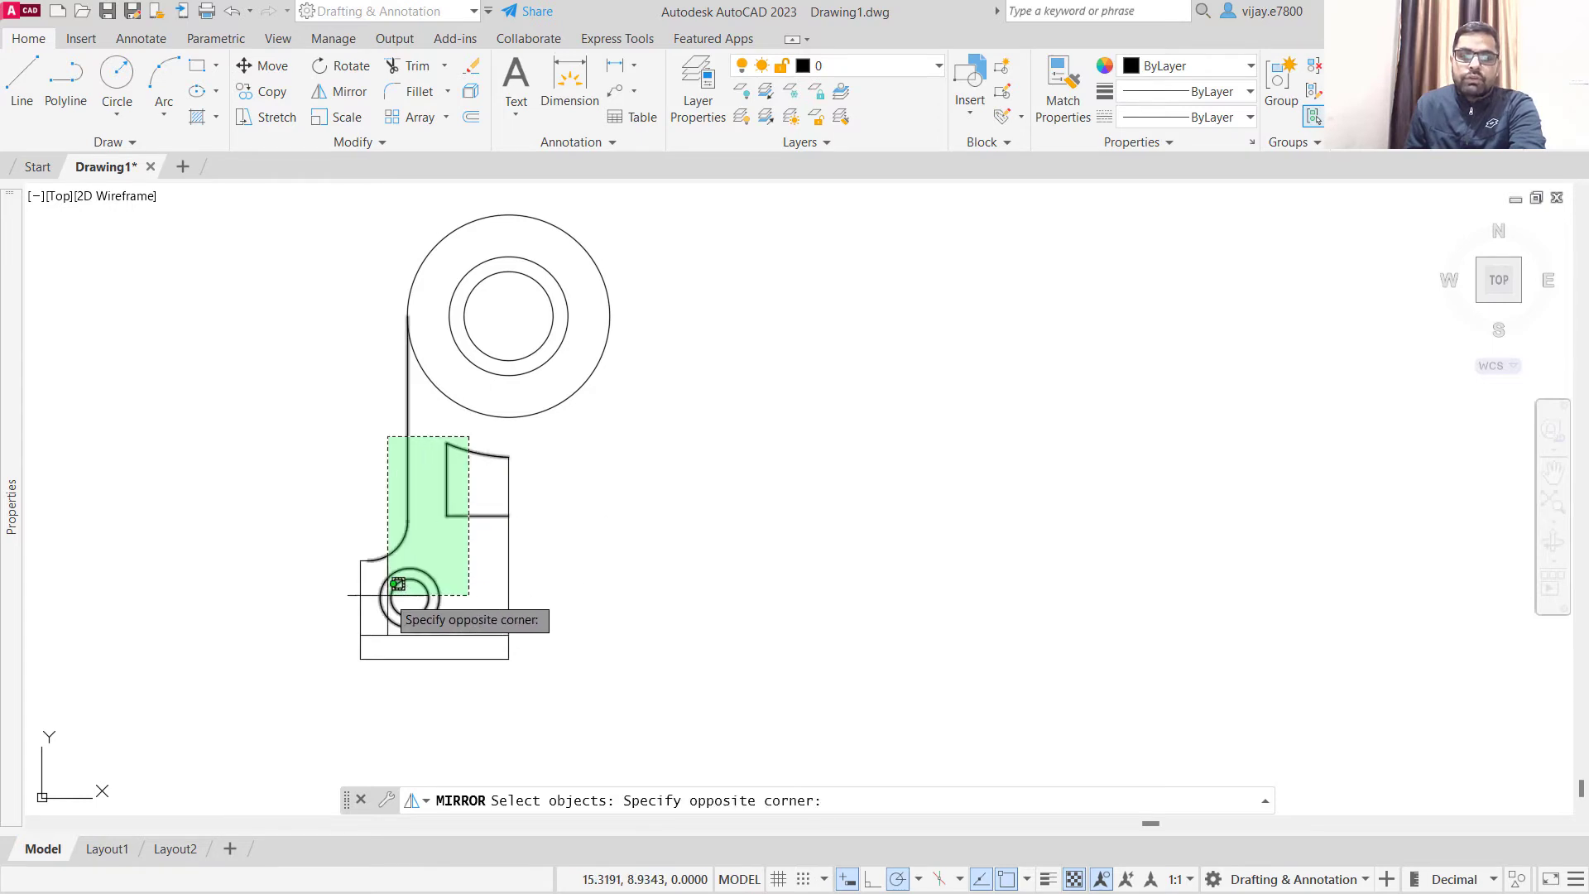
click(317, 684)
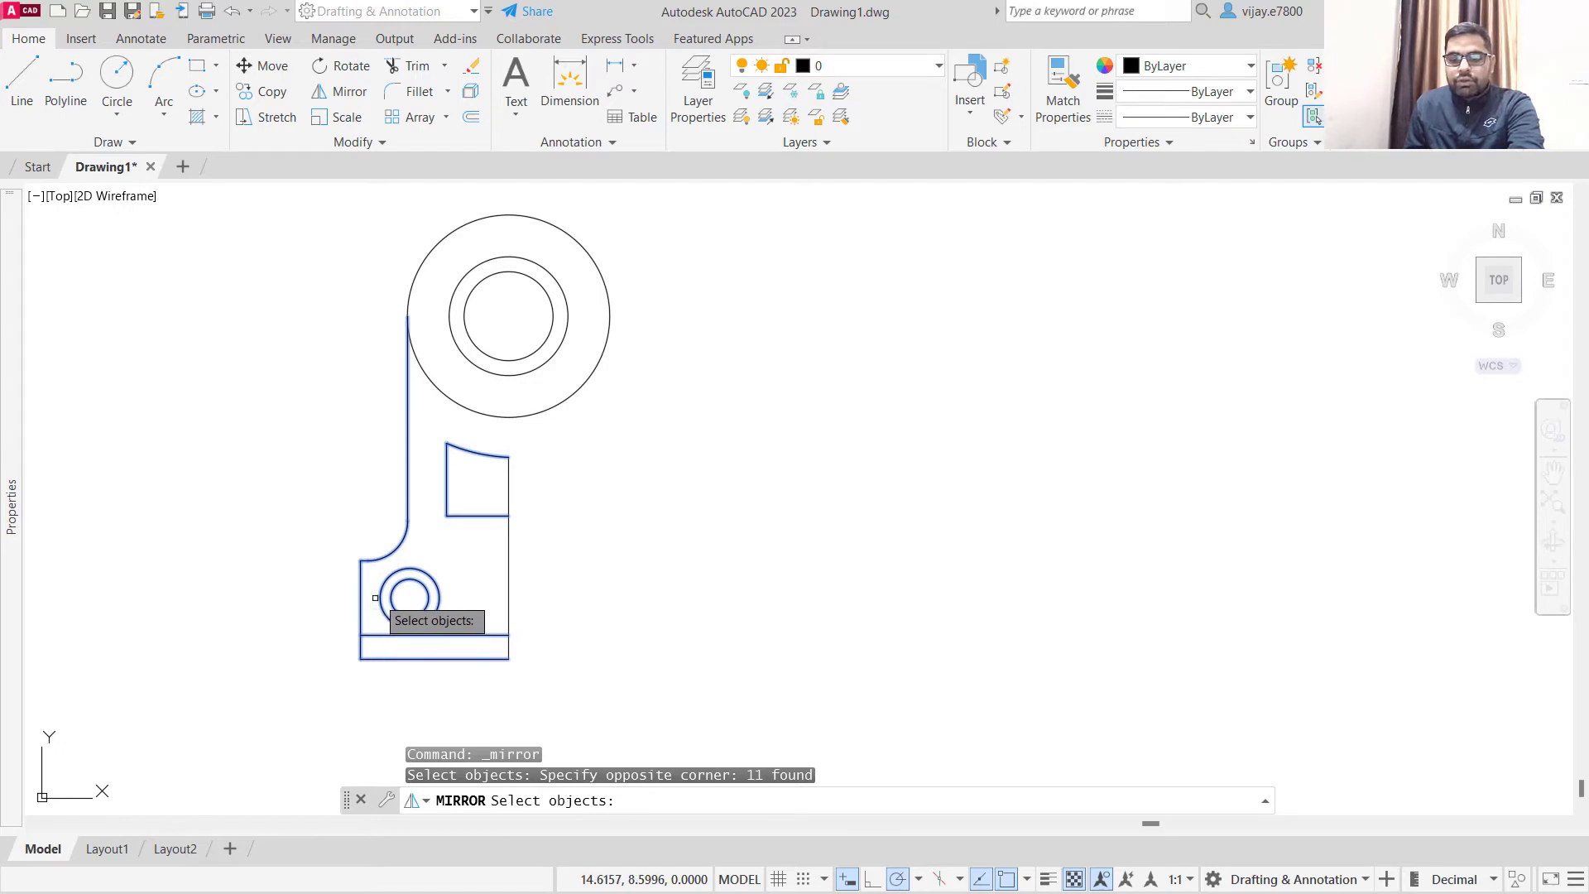
key(Return)
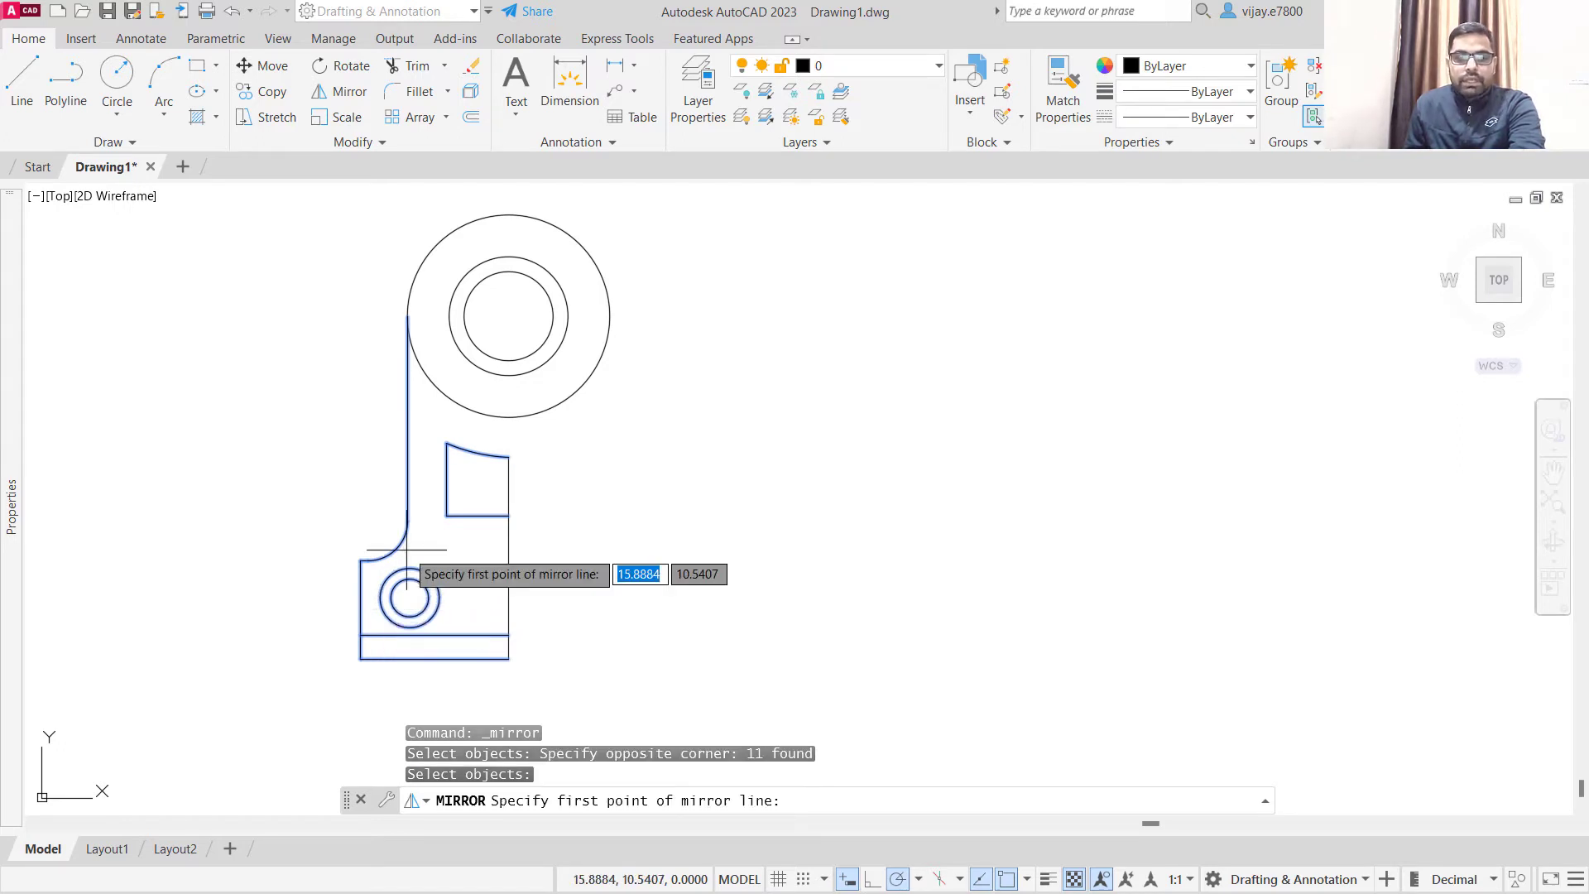
click(508, 660)
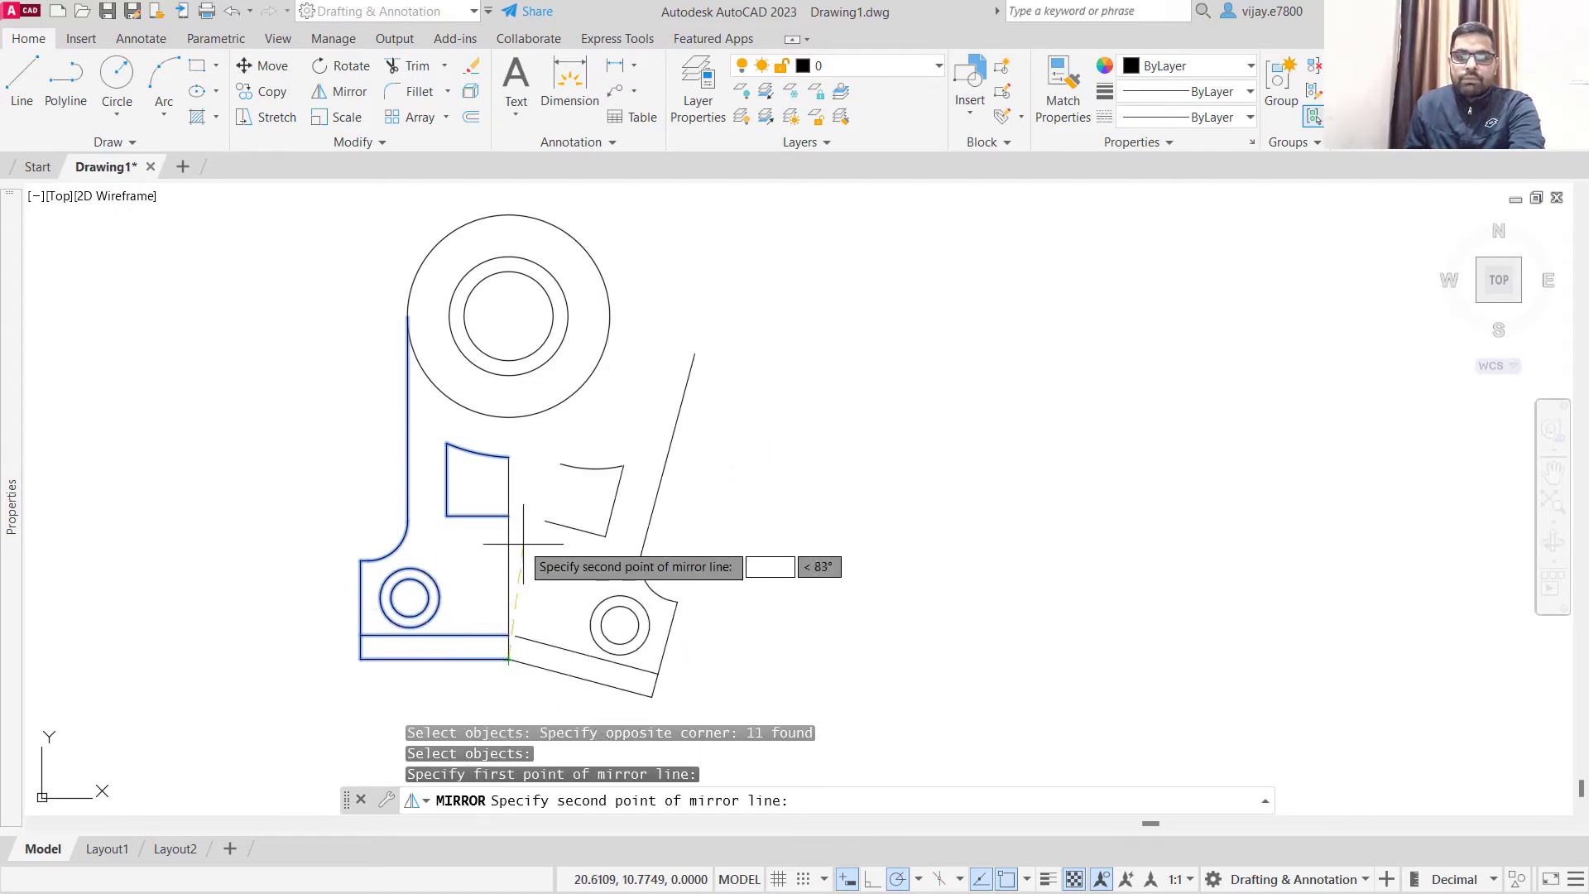
click(509, 458)
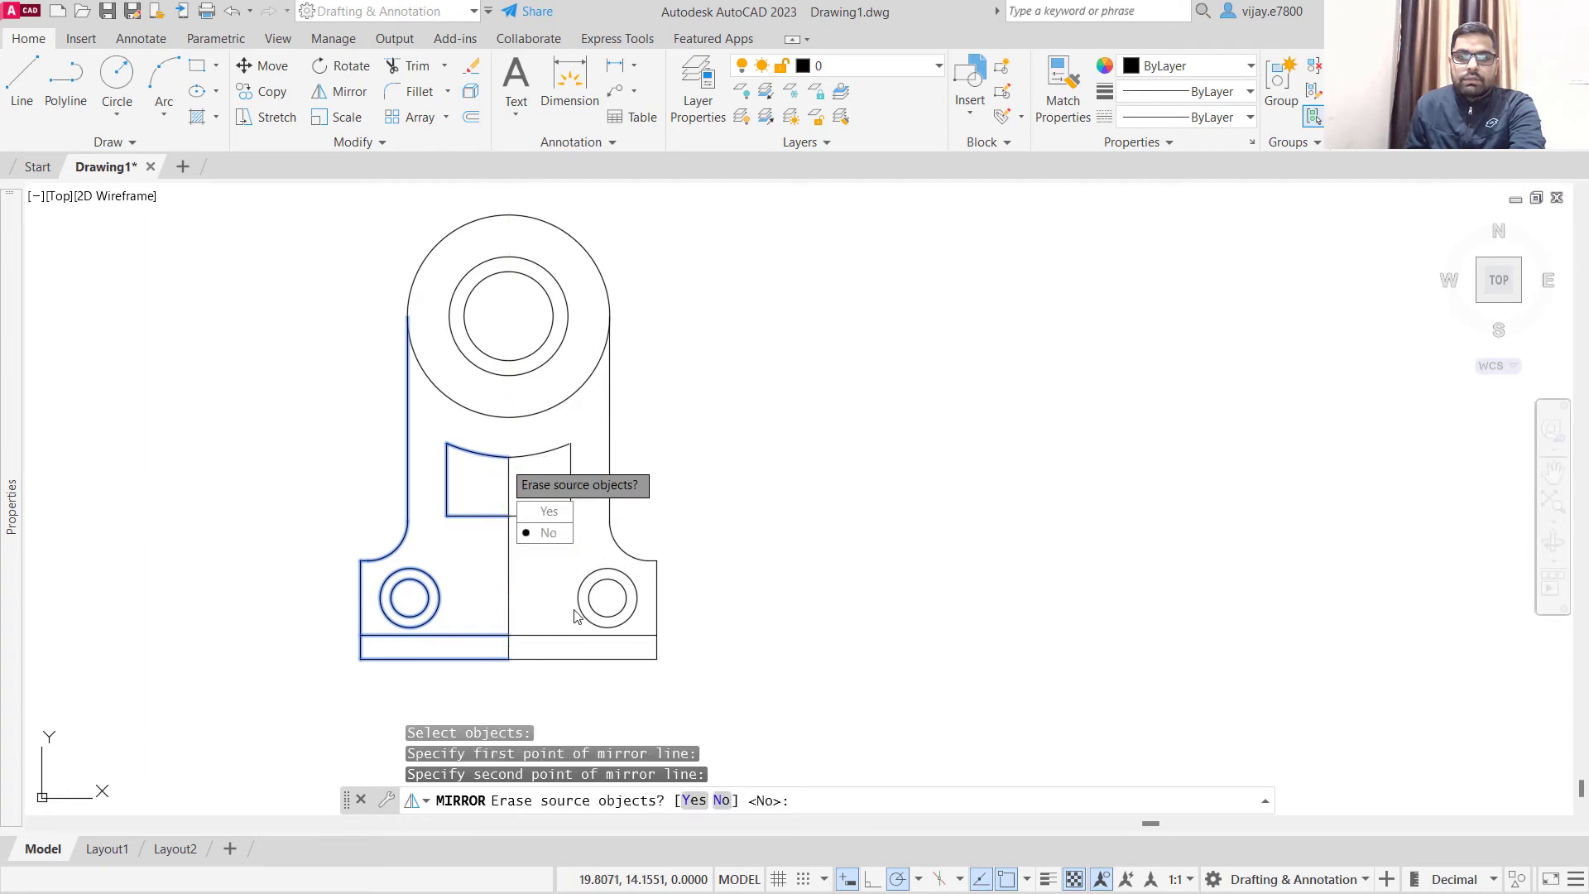
click(550, 533)
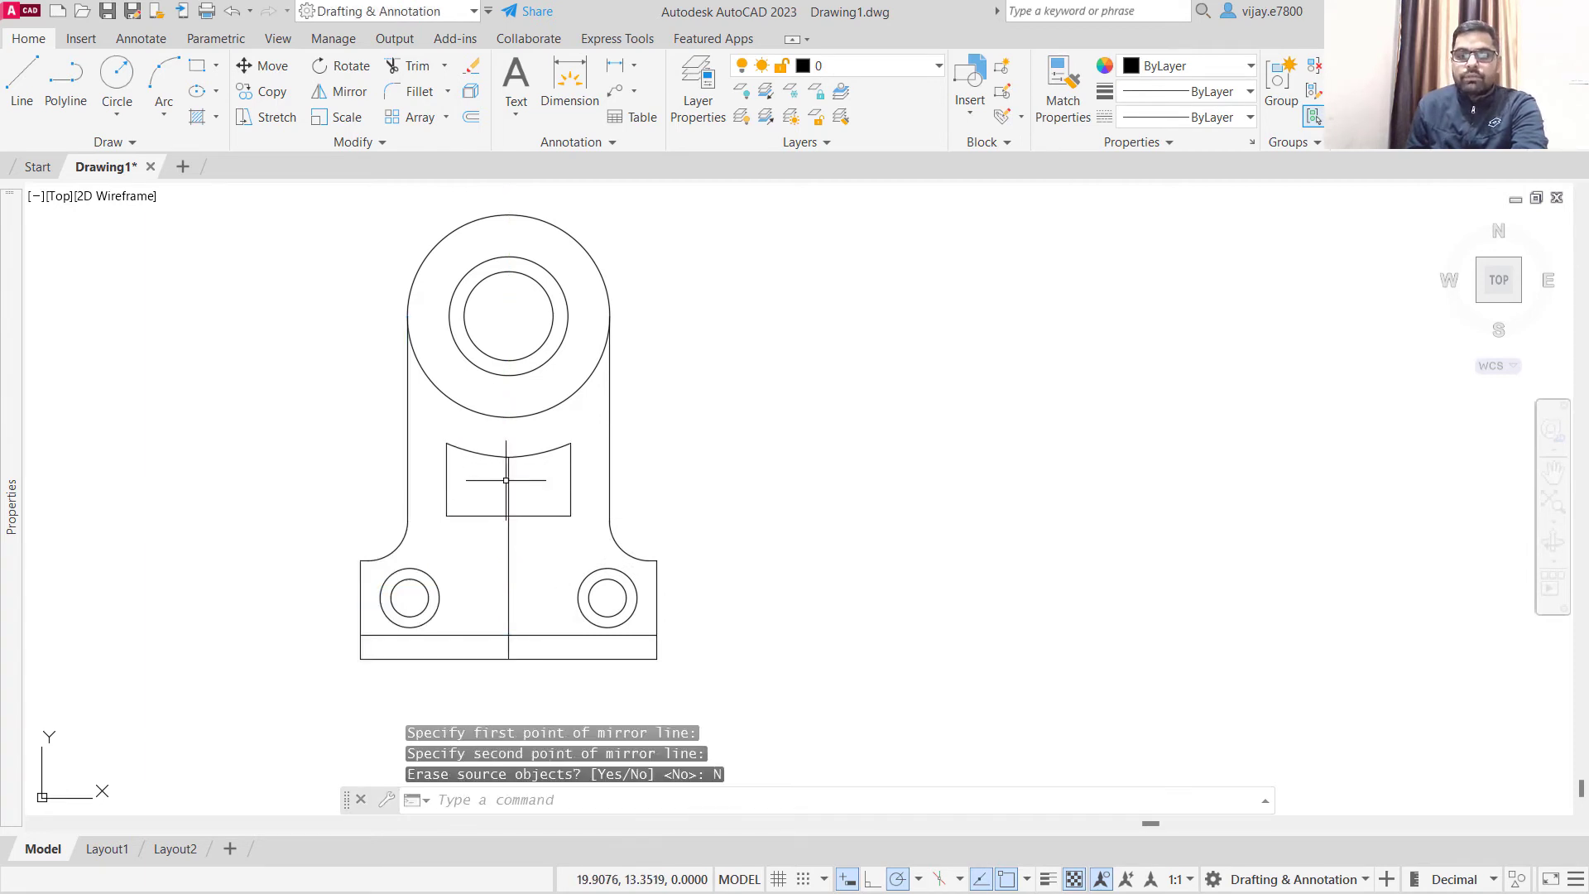
- Delete the vertical centre line running from the window's arc down to the base
click(515, 560)
click(490, 561)
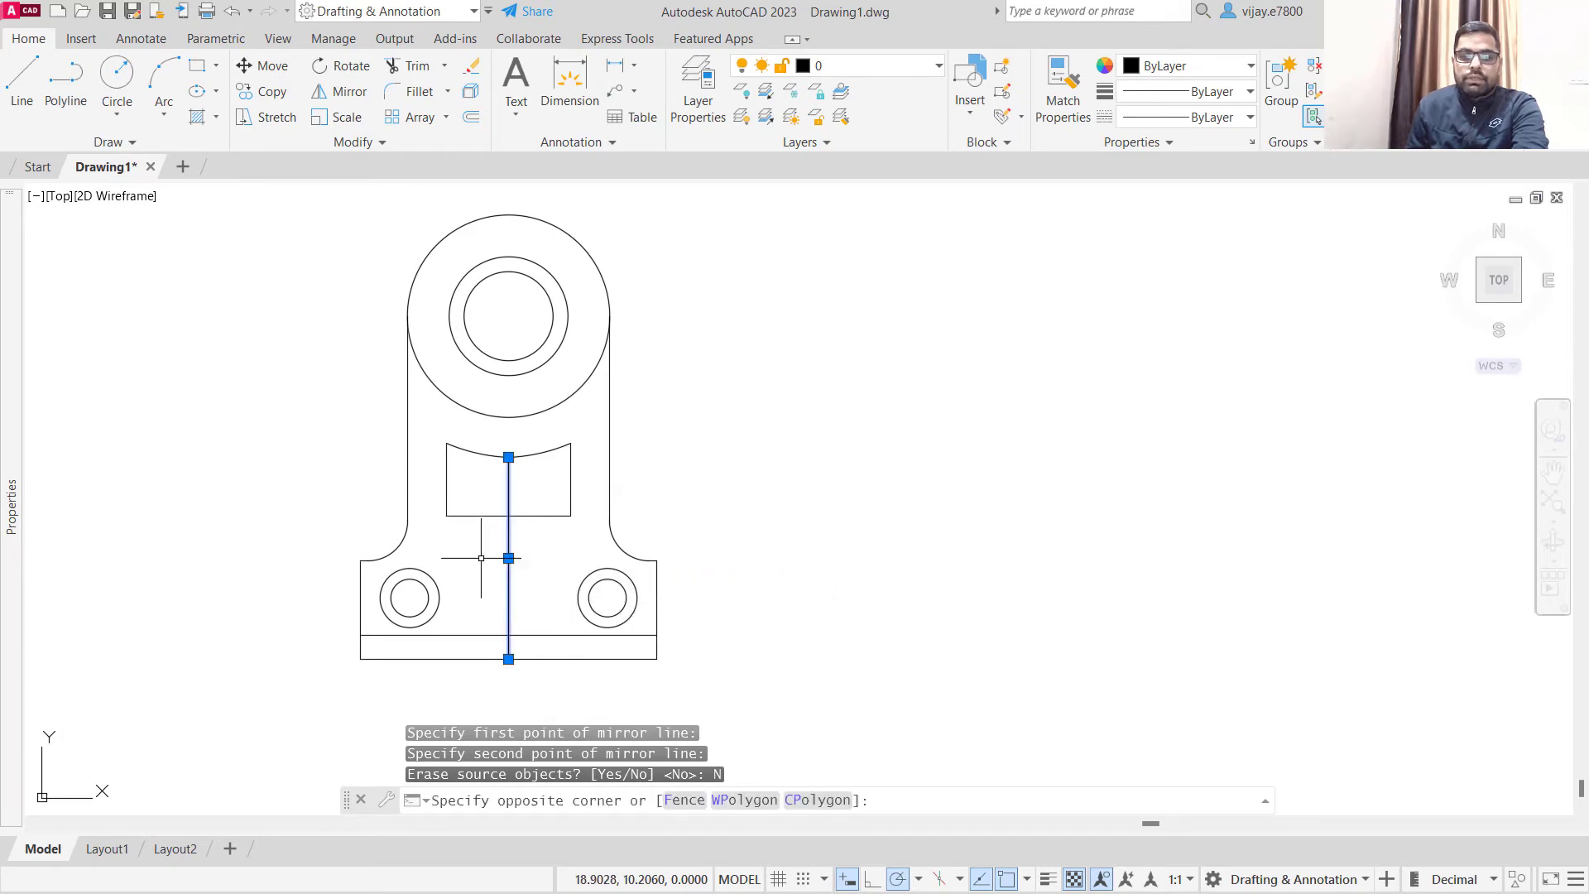
key(Delete)
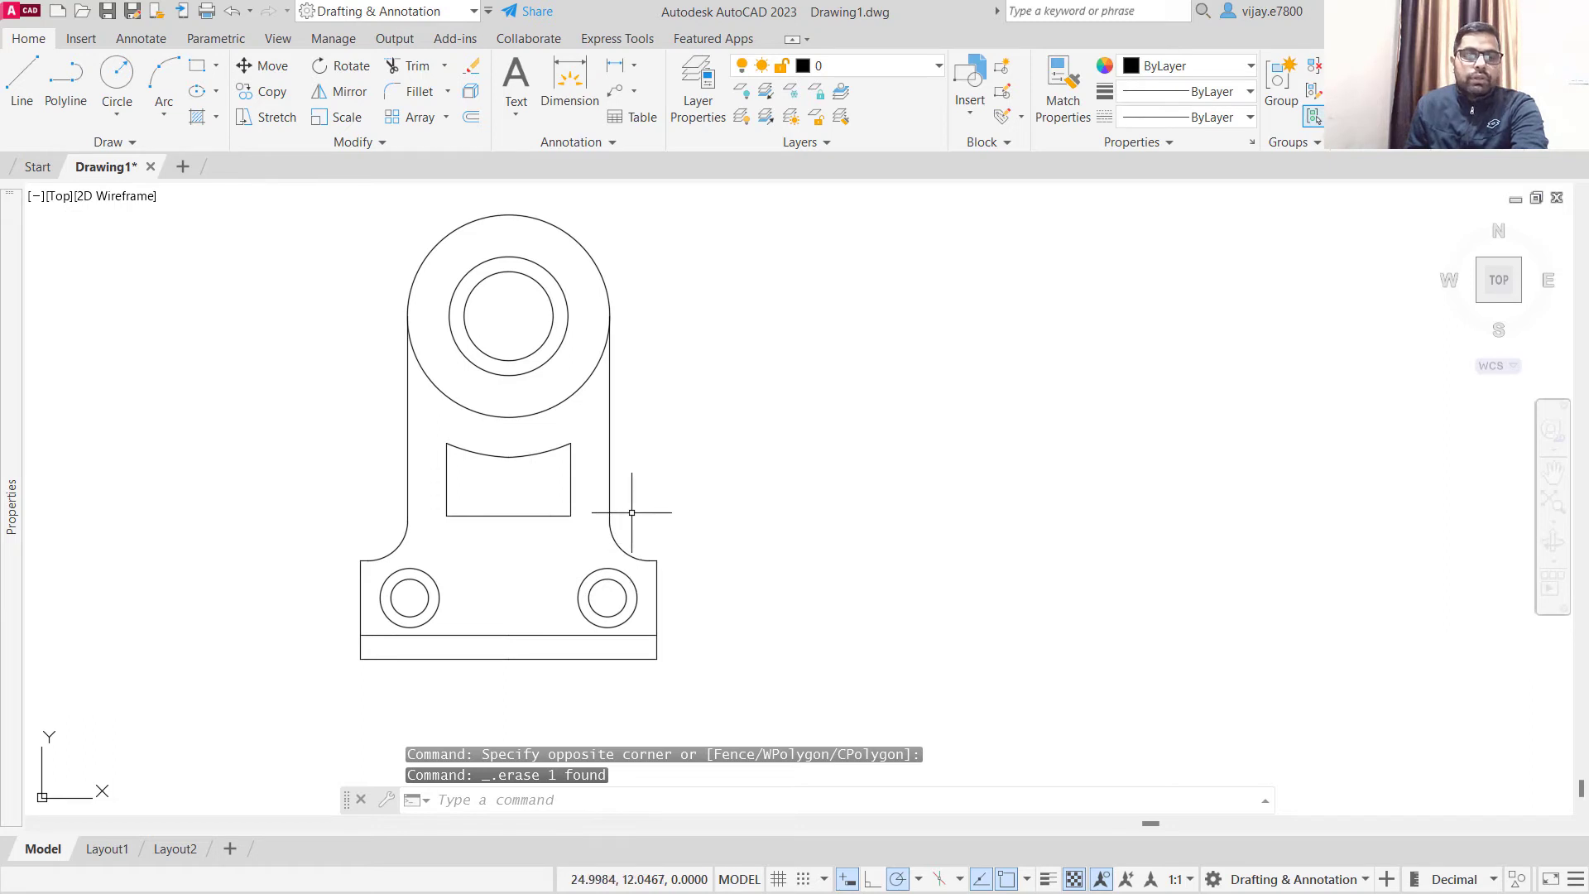
- Set the object colour to blue 39,118,187 and add a horizontal linear dimension for the full base width, placed below the bracket
click(617, 74)
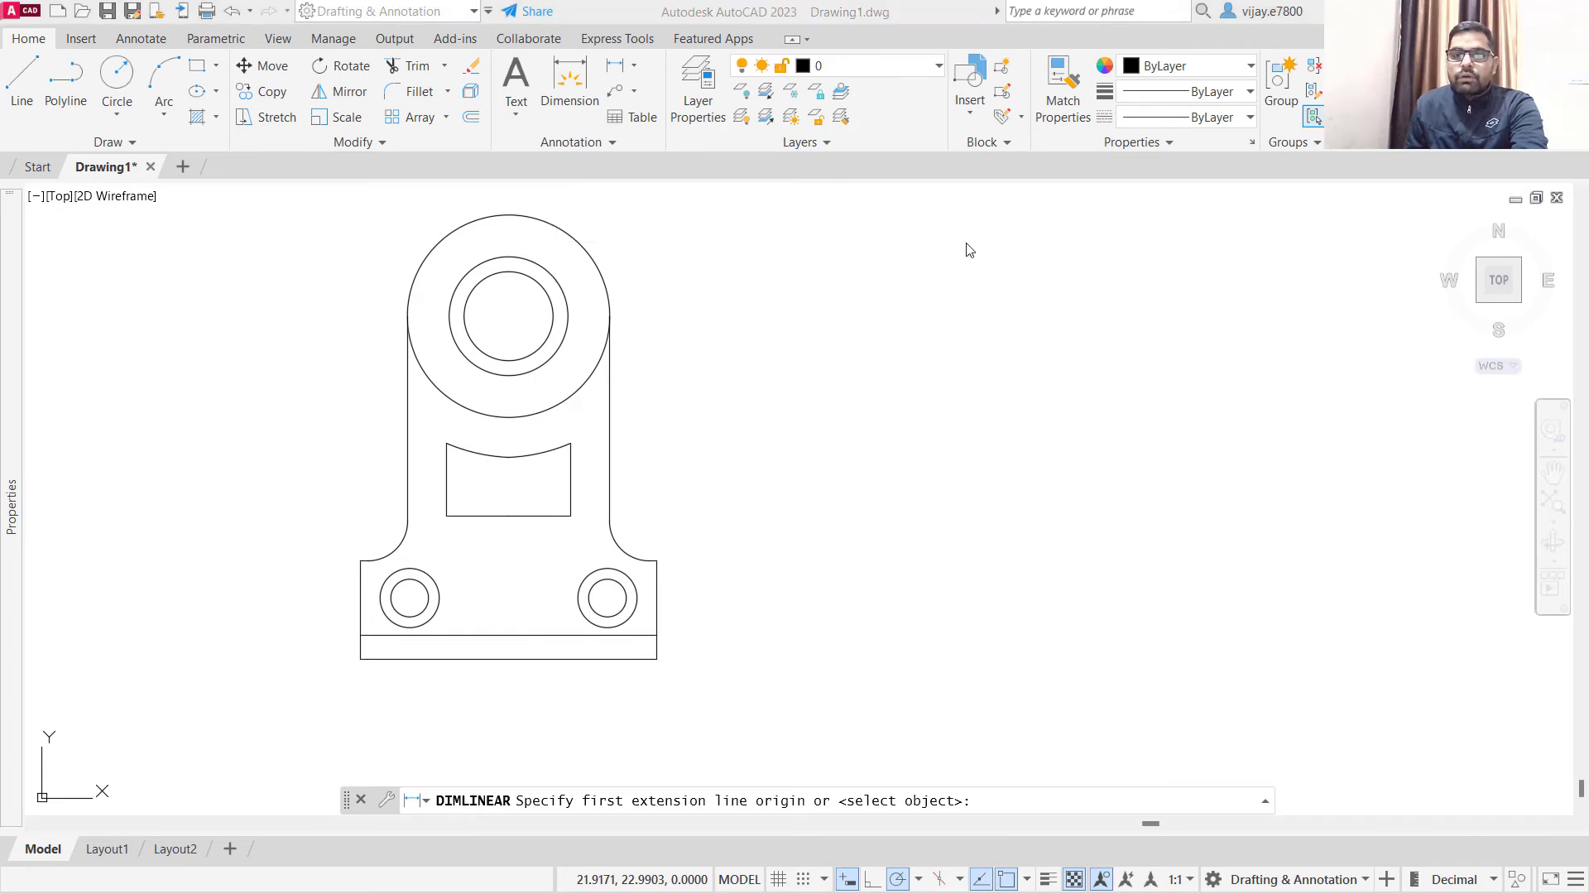
click(1192, 68)
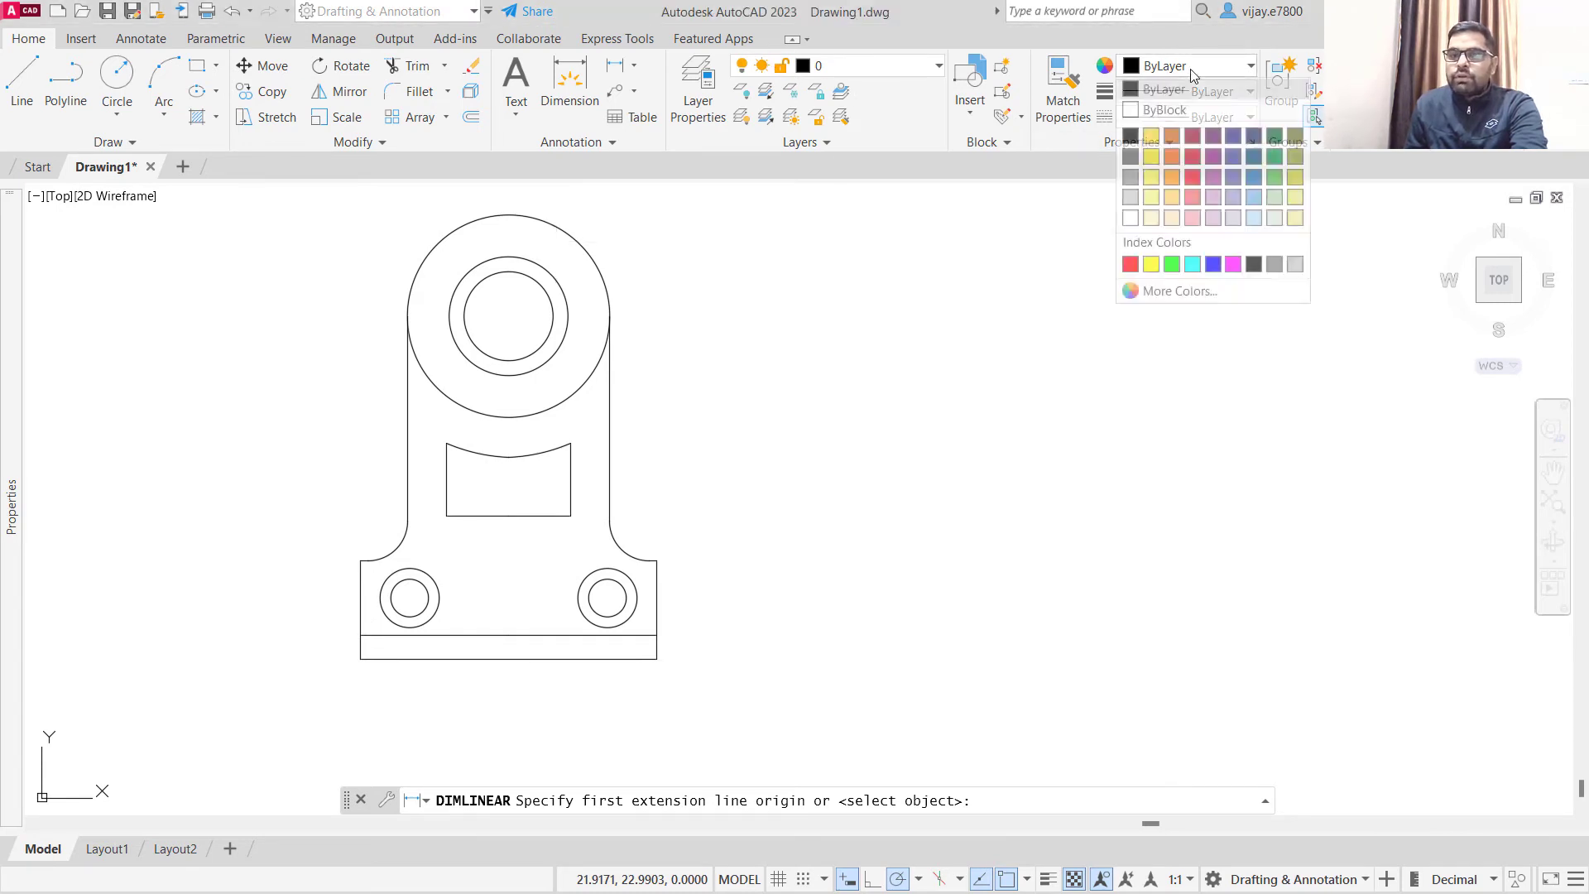
click(1251, 172)
click(360, 660)
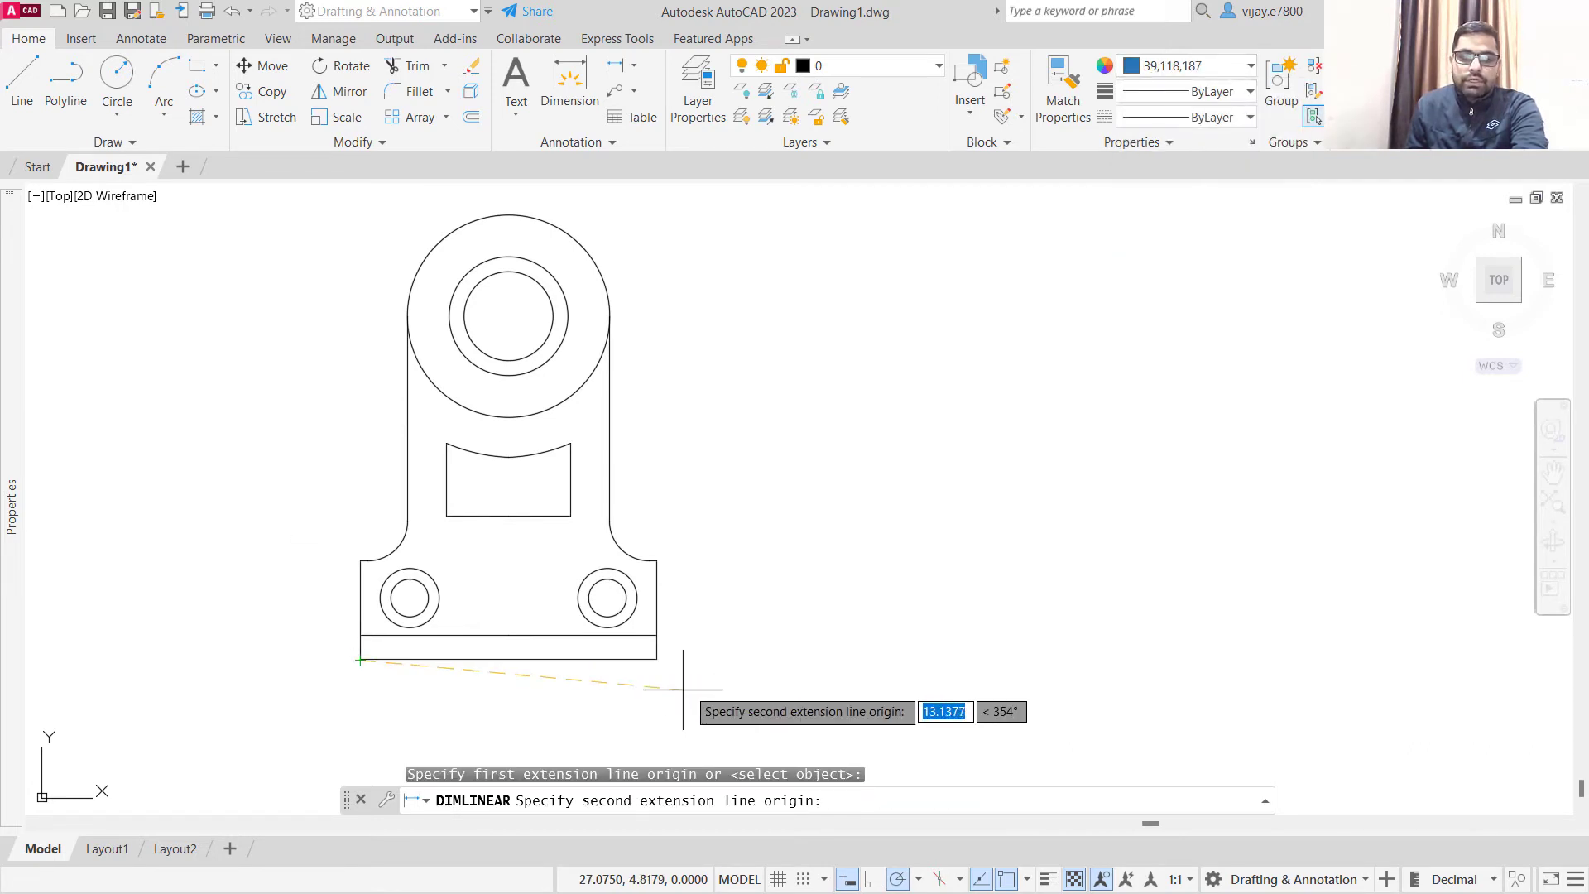
click(654, 659)
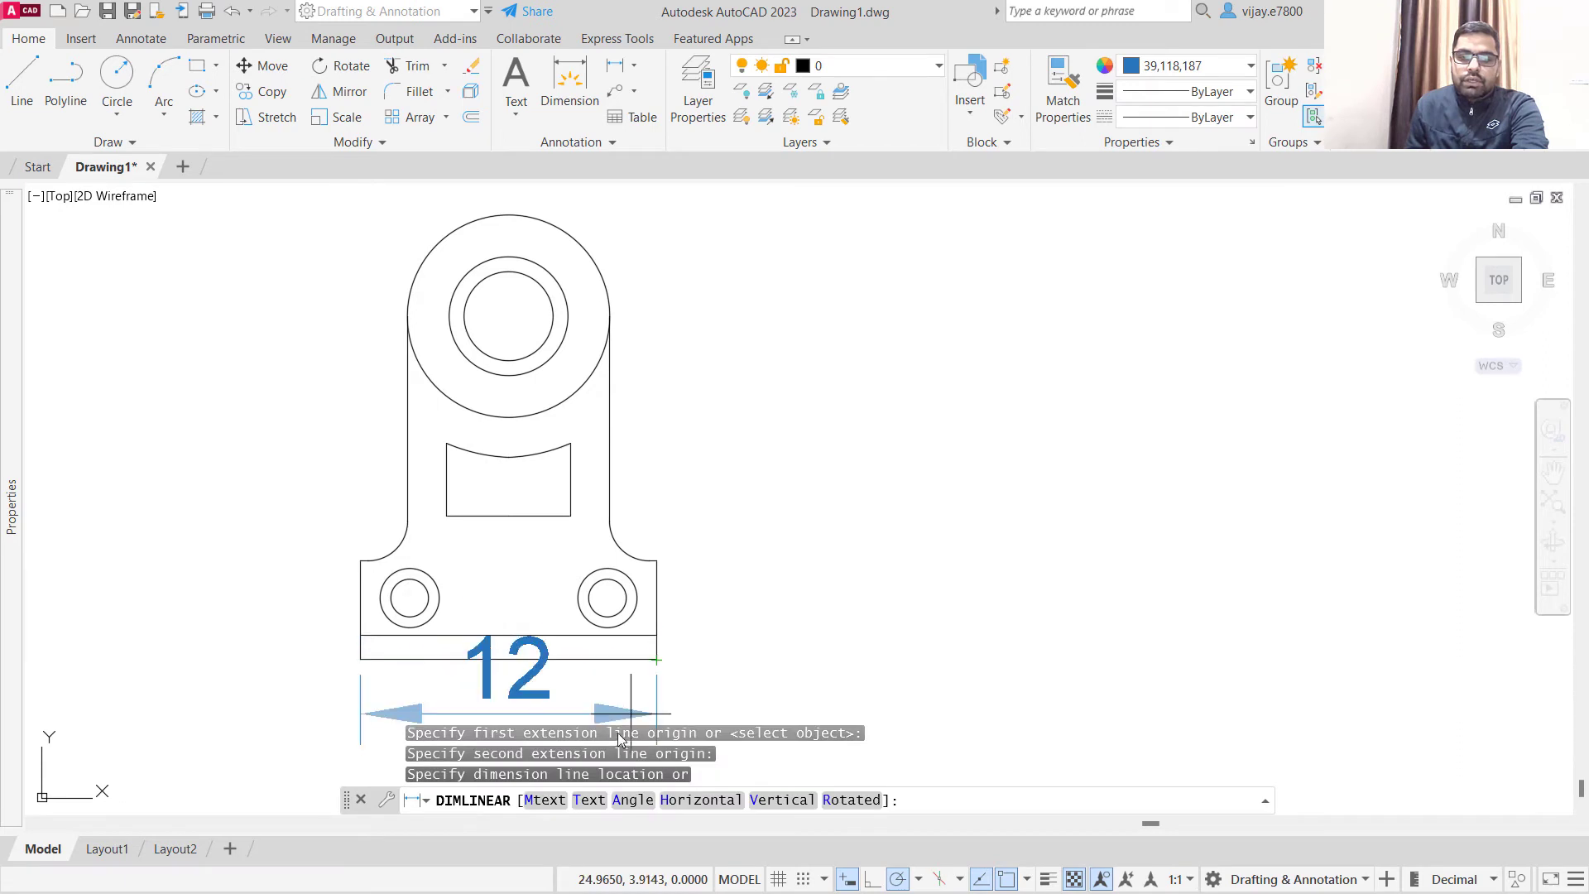
scroll(654, 674, down, 2)
middle_drag(654, 674, 731, 521)
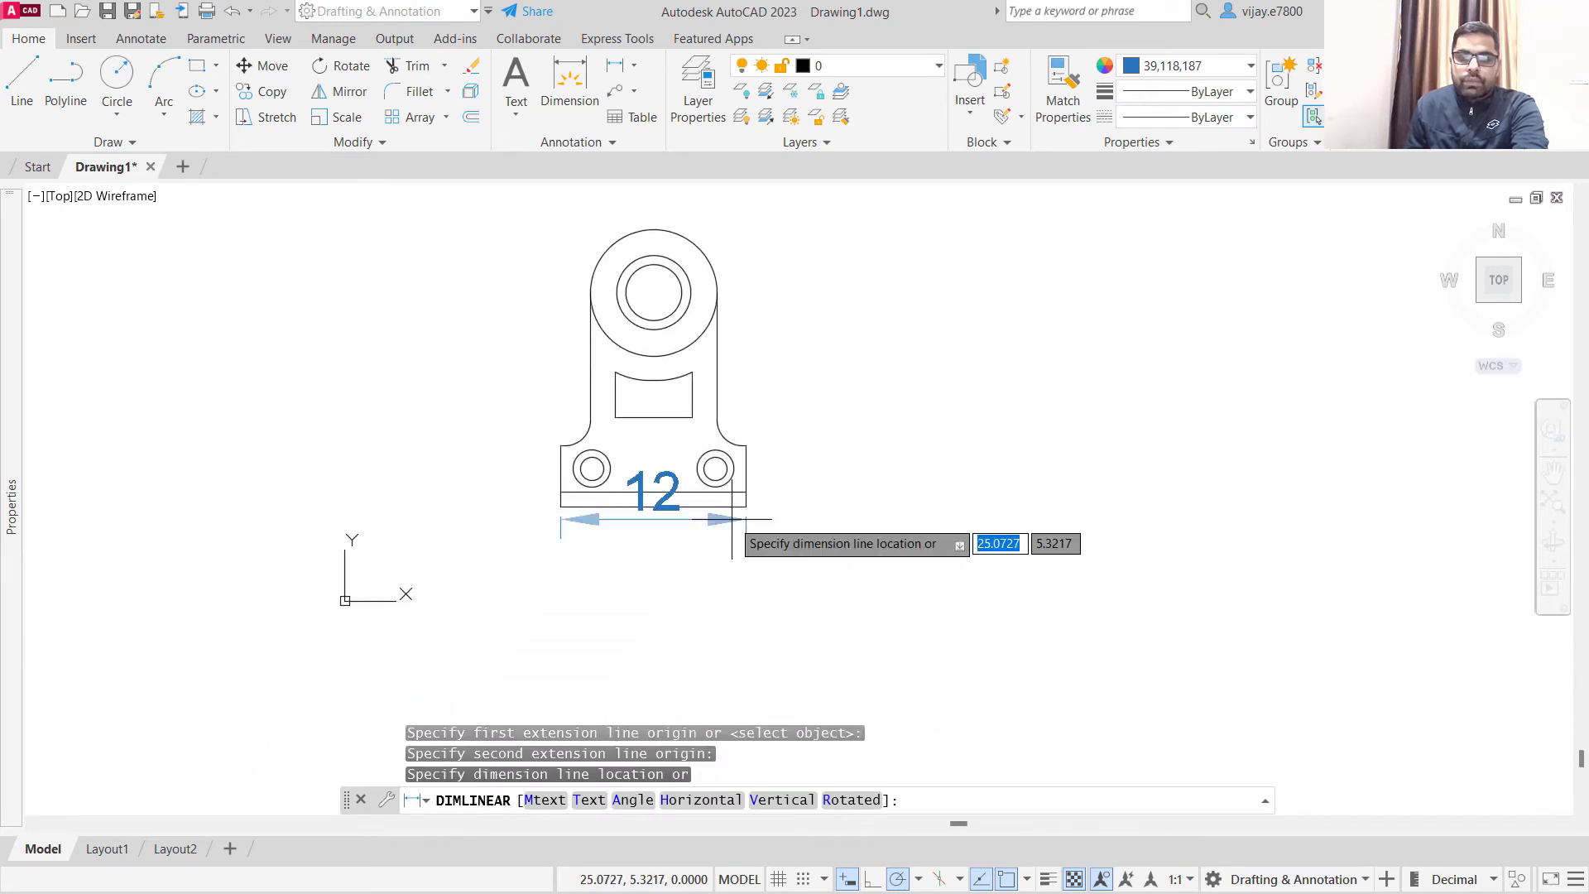
click(741, 568)
- Add a vertical linear dimension for the full height of the base's right edge, placed to the right of the bracket
right_click(793, 463)
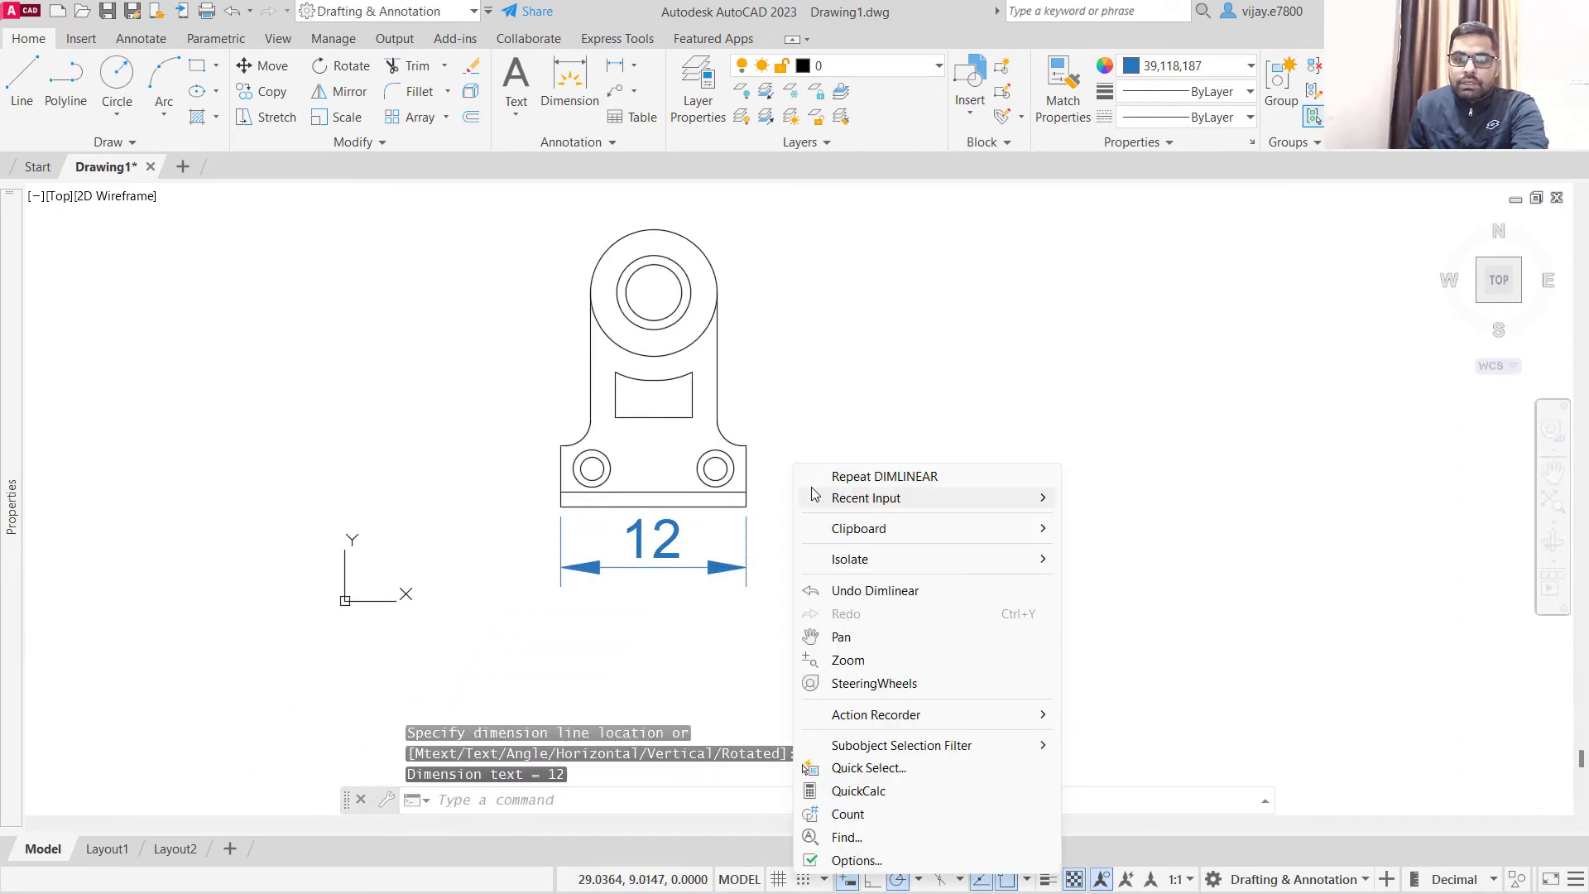
click(838, 475)
click(746, 445)
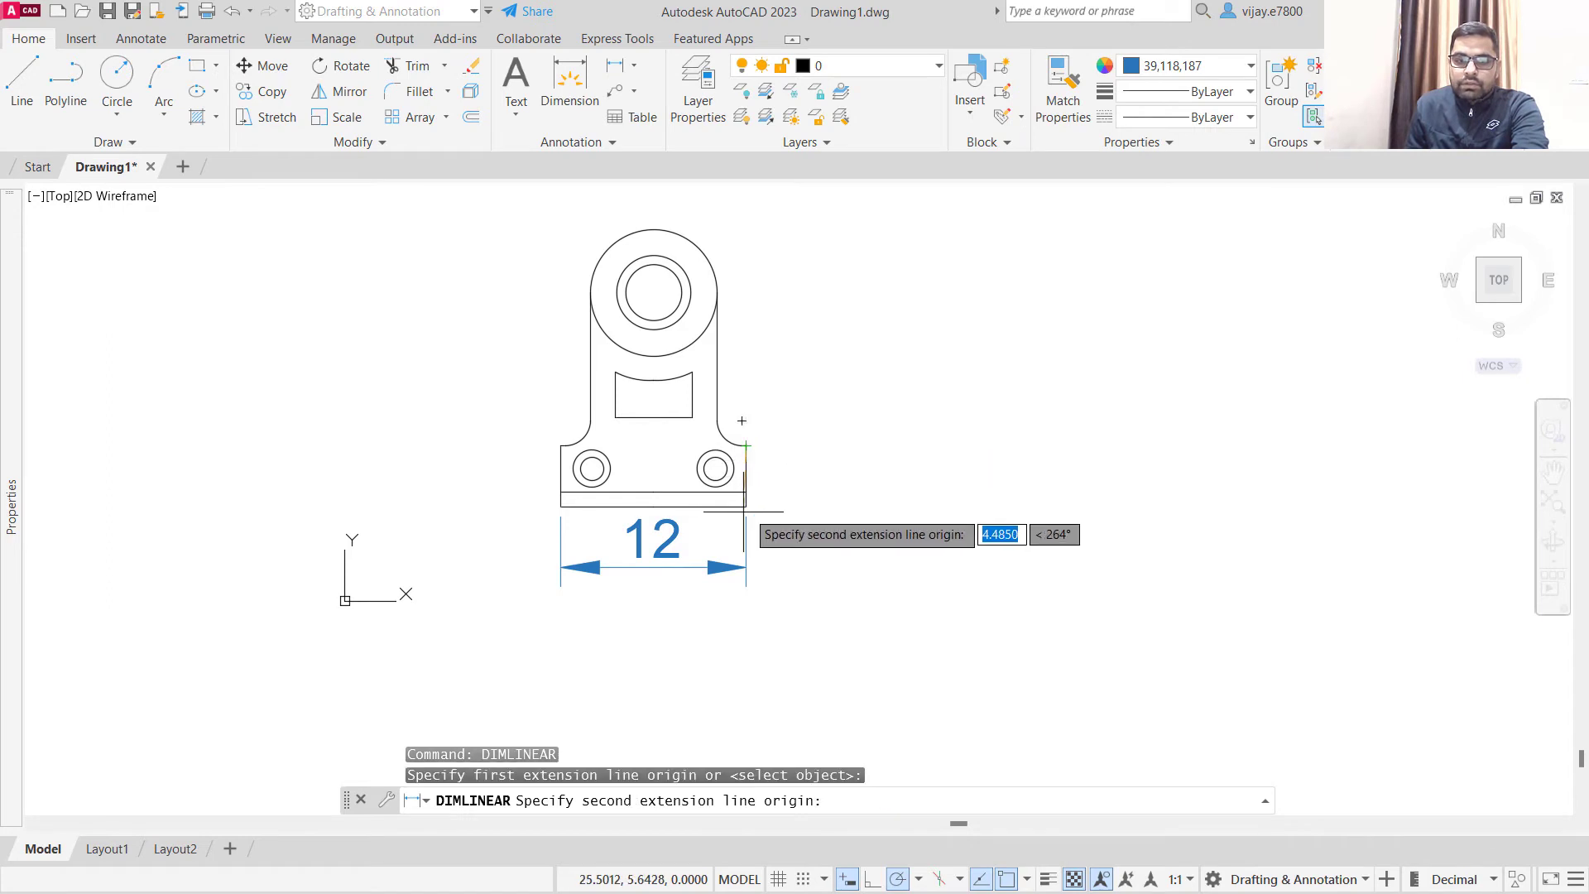
scroll(749, 494, up, 5)
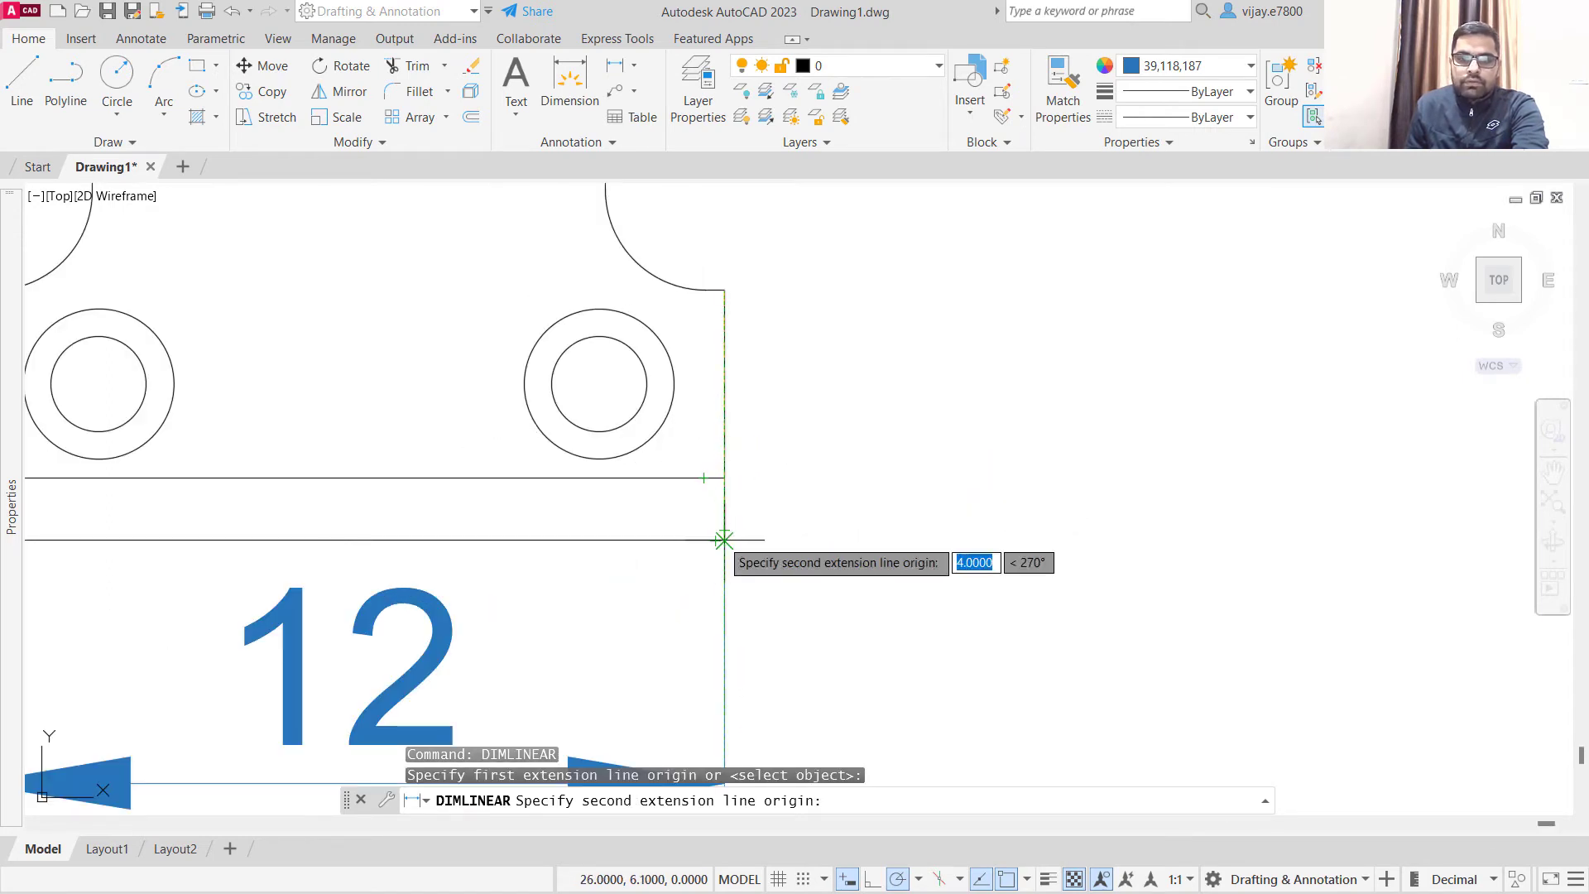
click(724, 540)
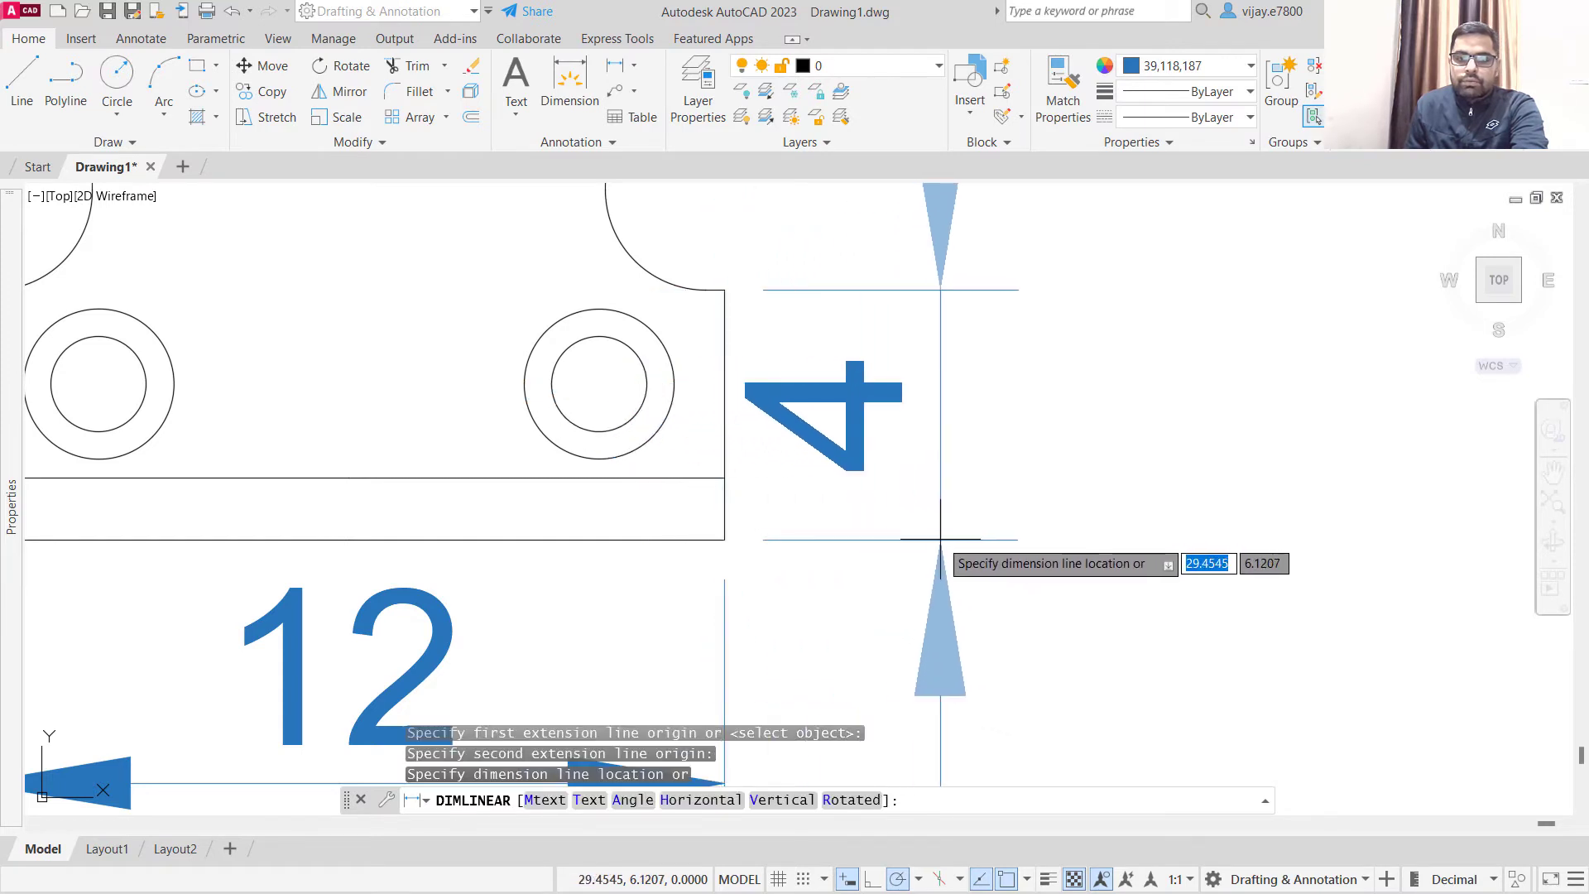
click(940, 538)
- Dimension the thickness of the bottom strip vertically at its right end, between the bracket and the base height dimension
right_click(1142, 535)
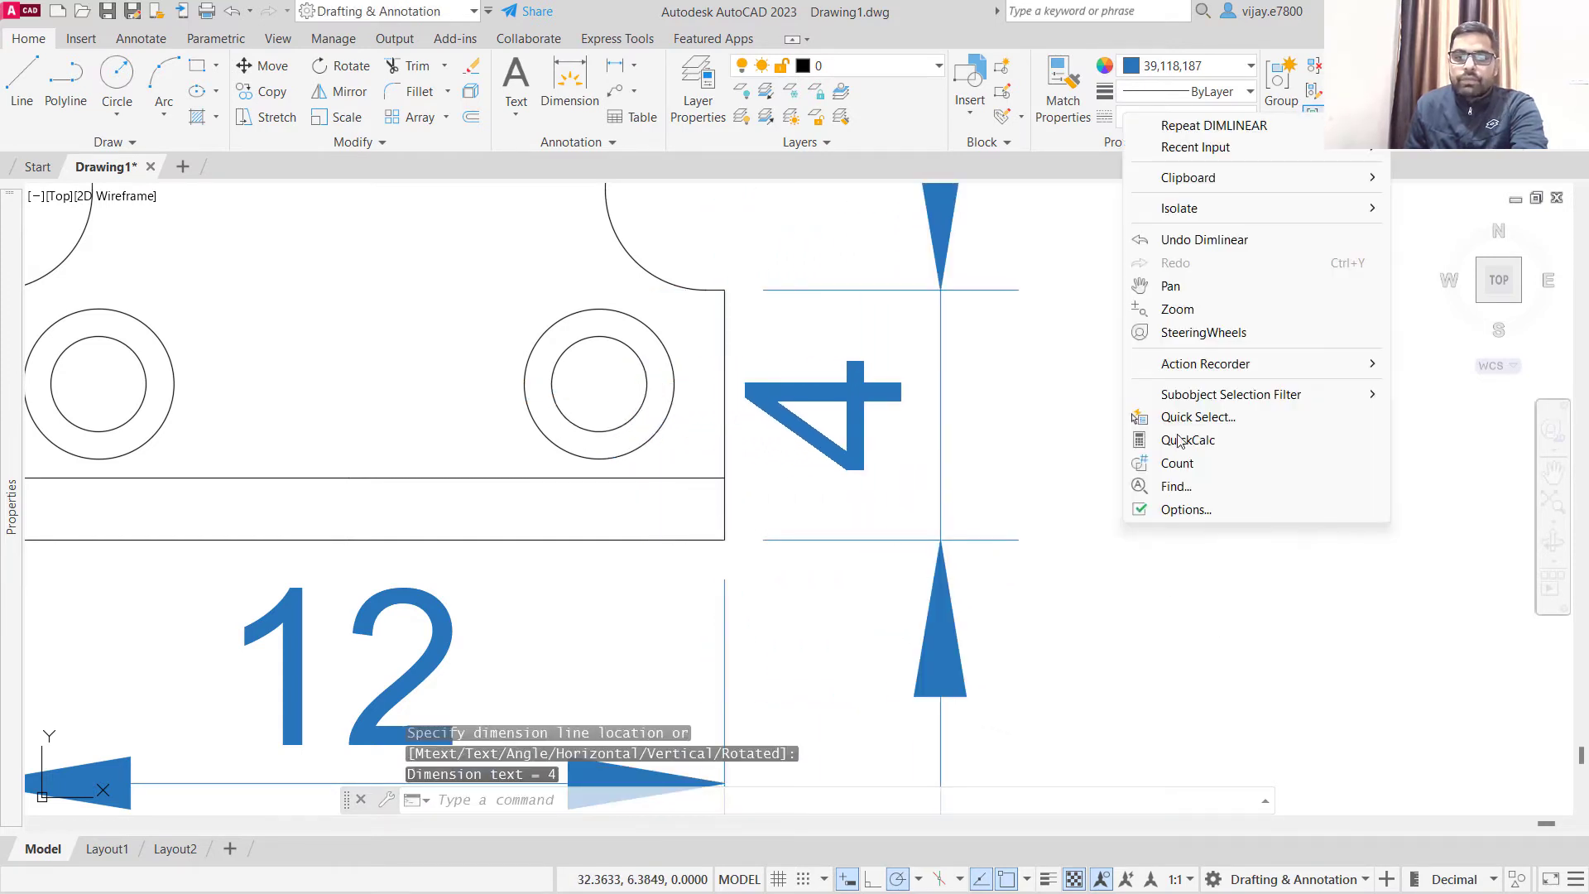
click(1188, 126)
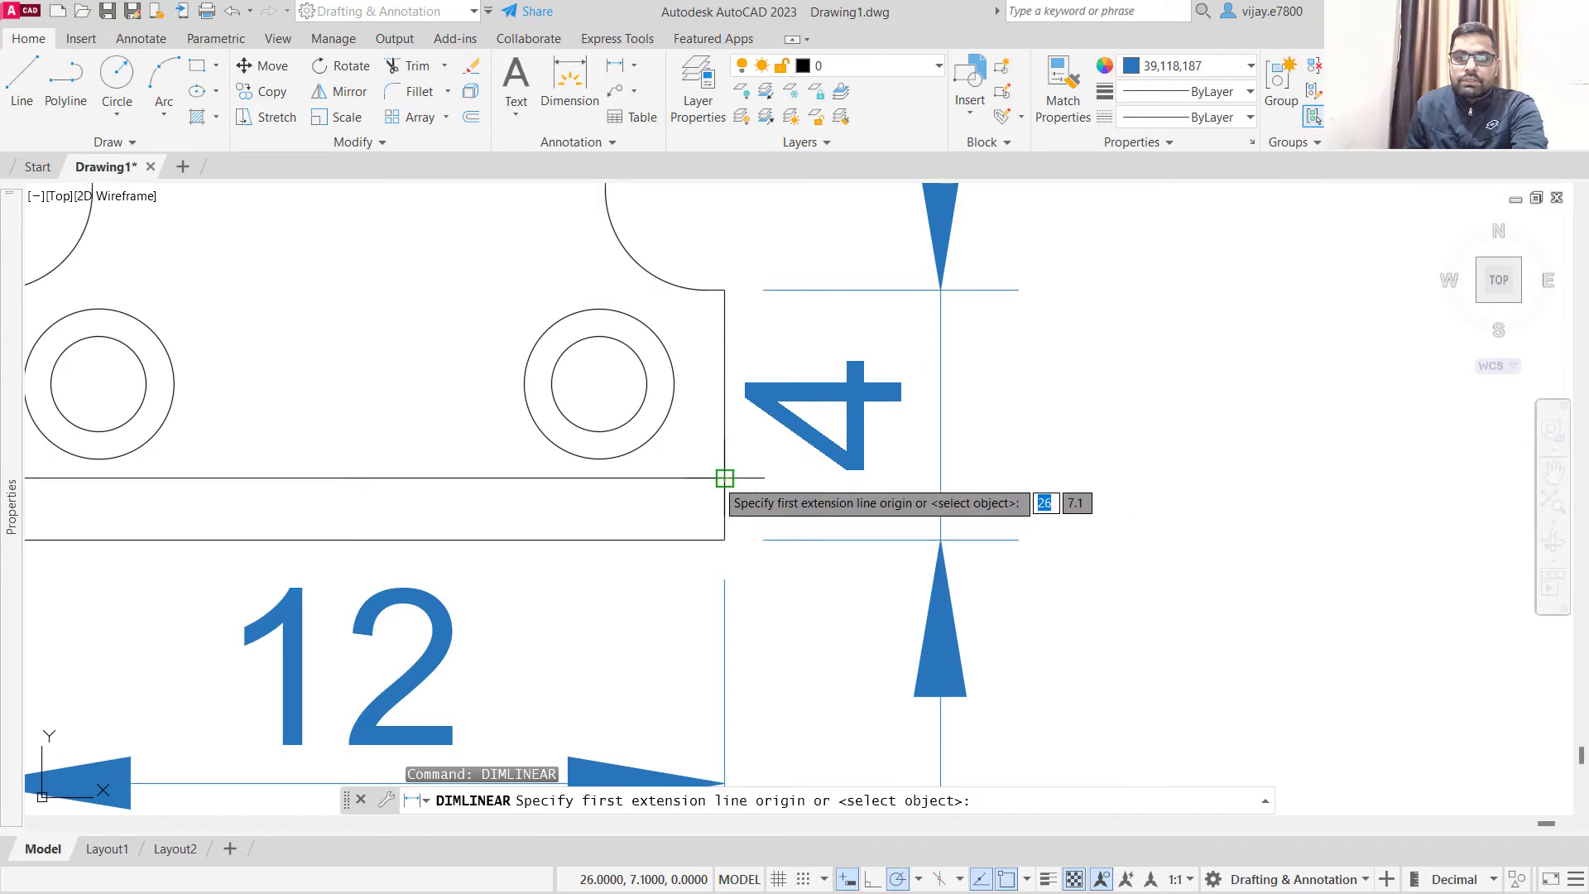
click(724, 478)
click(725, 541)
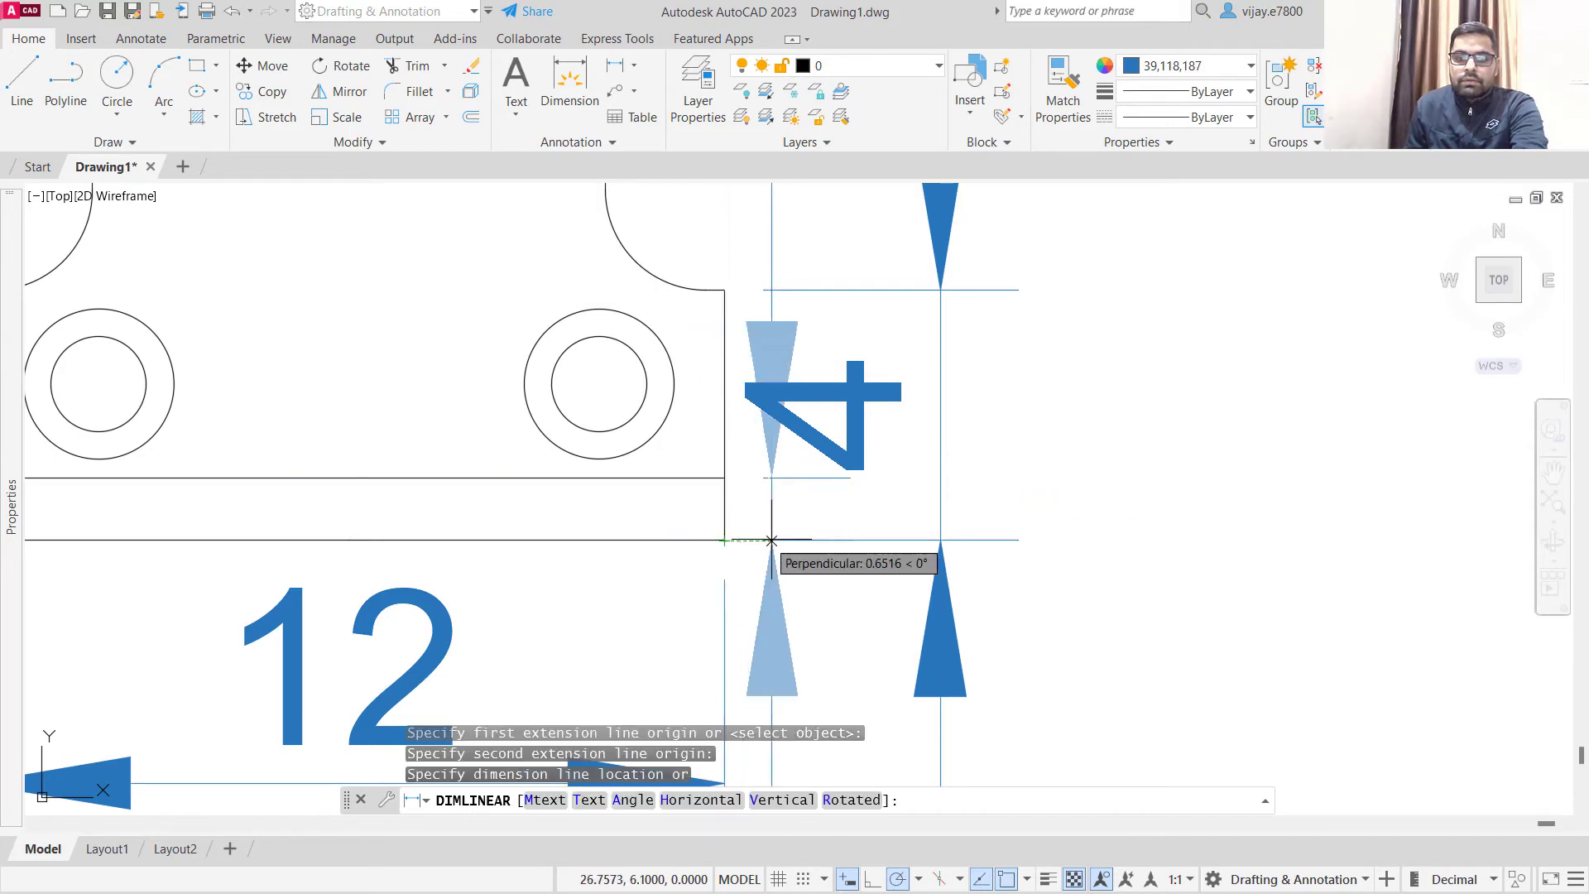
click(817, 540)
- Add a horizontal linear dimension for the arc-topped window's width, placed just below its lower edge
scroll(807, 535, down, 4)
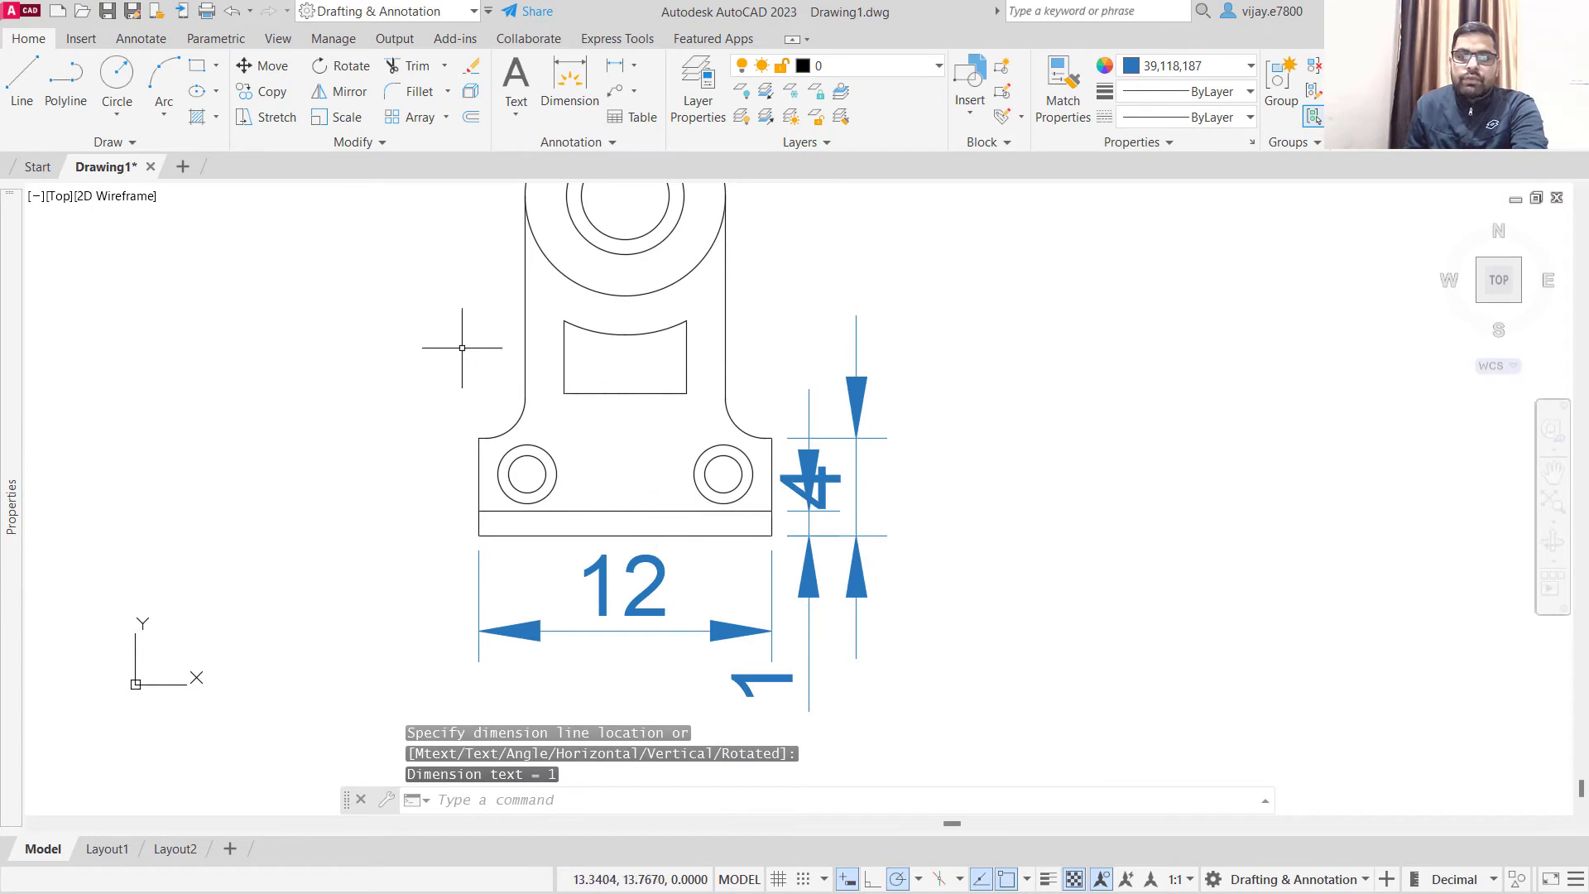
middle_drag(462, 348, 489, 497)
right_click(348, 477)
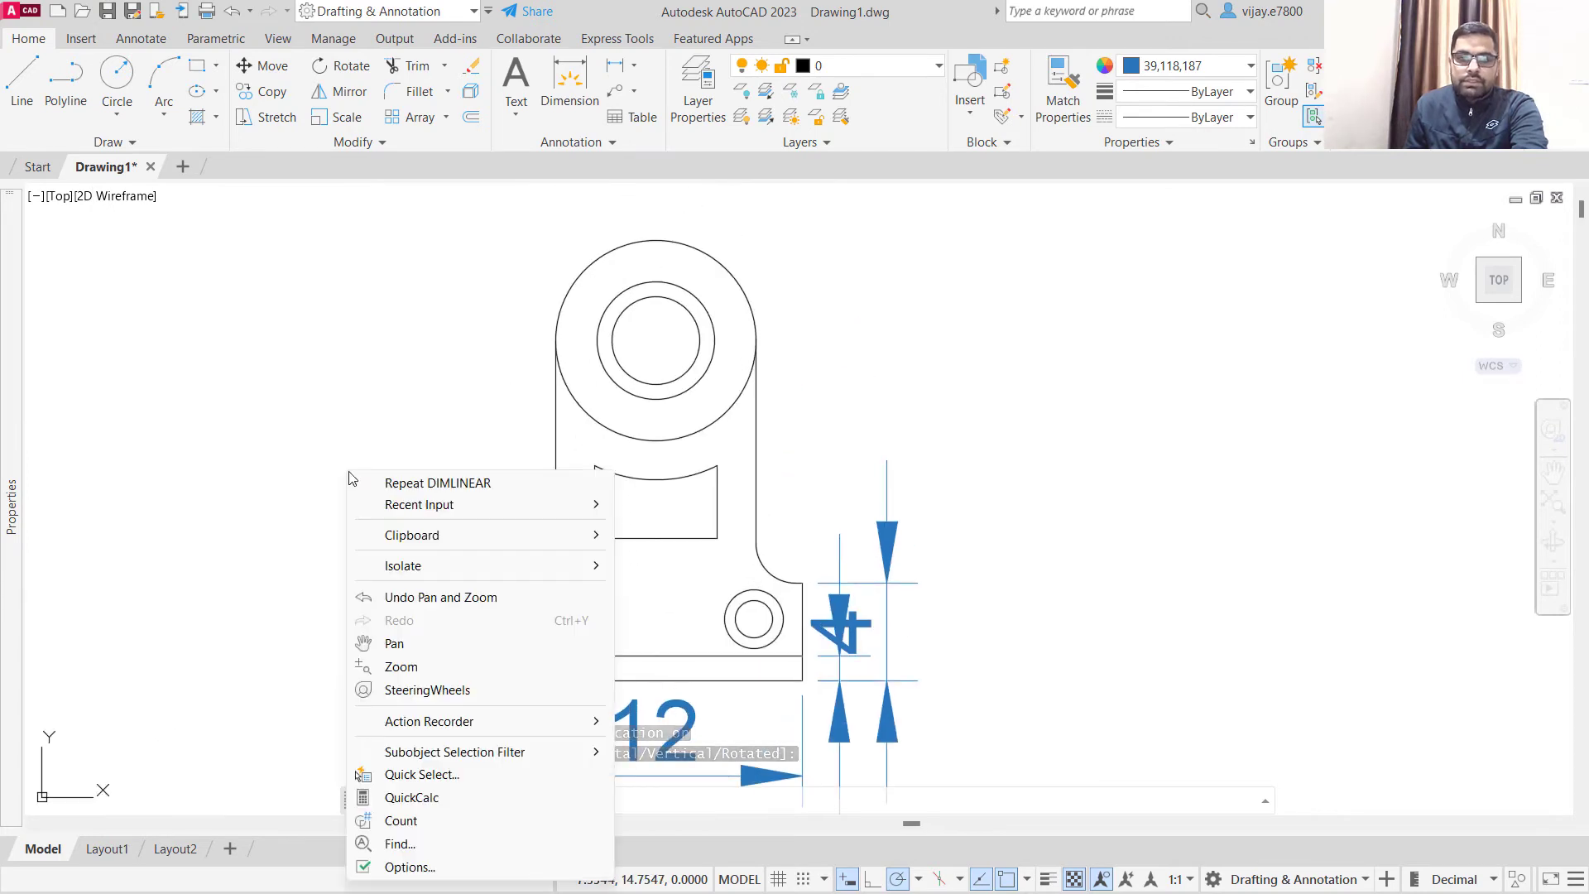
click(399, 488)
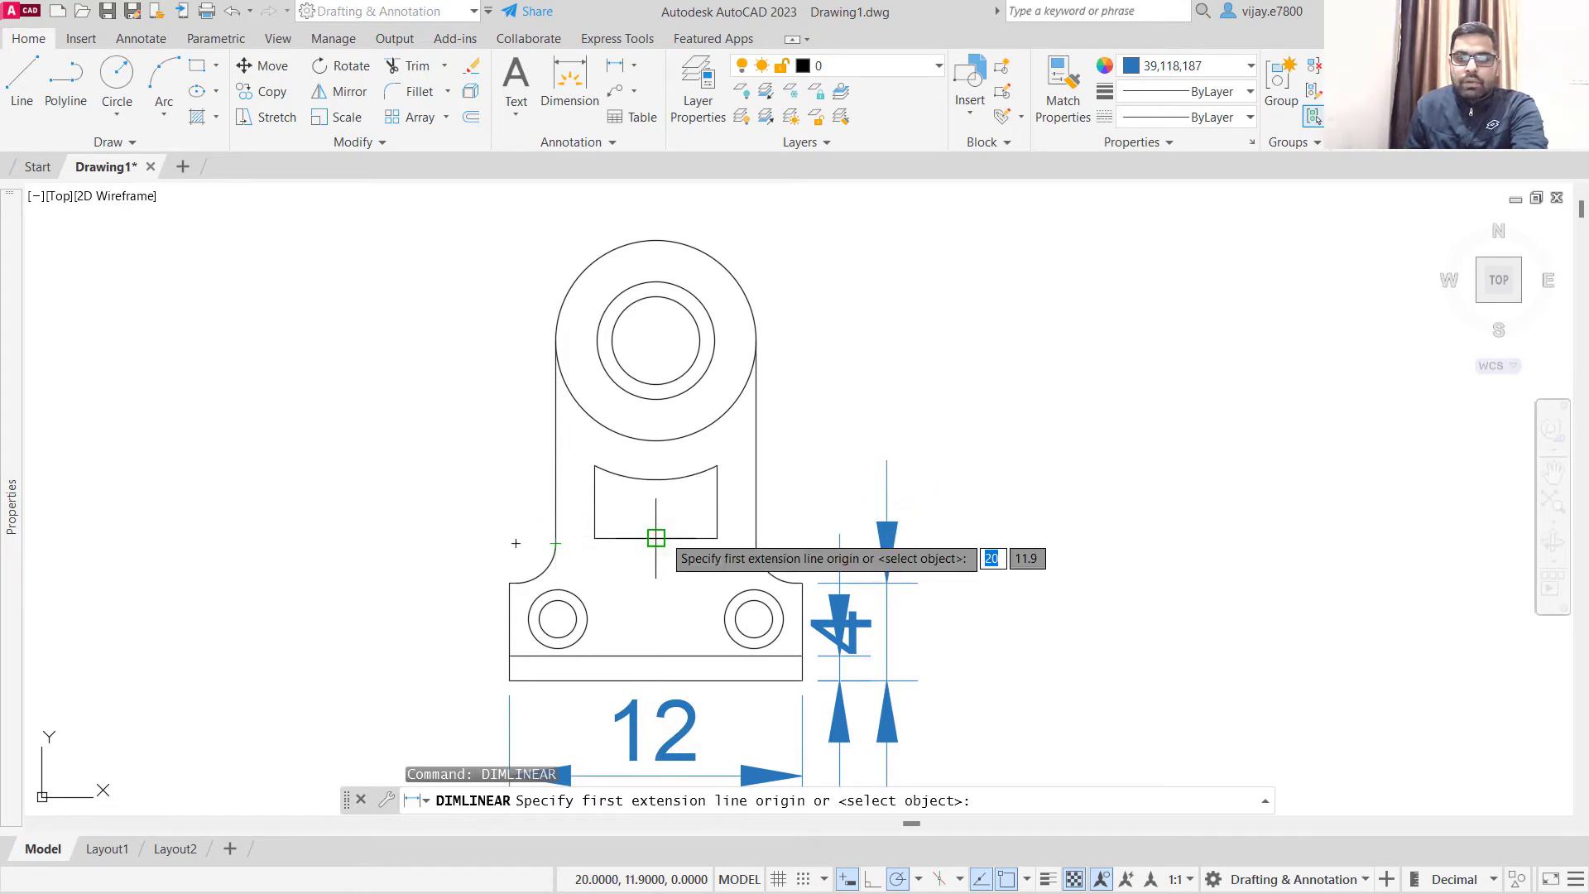
click(593, 539)
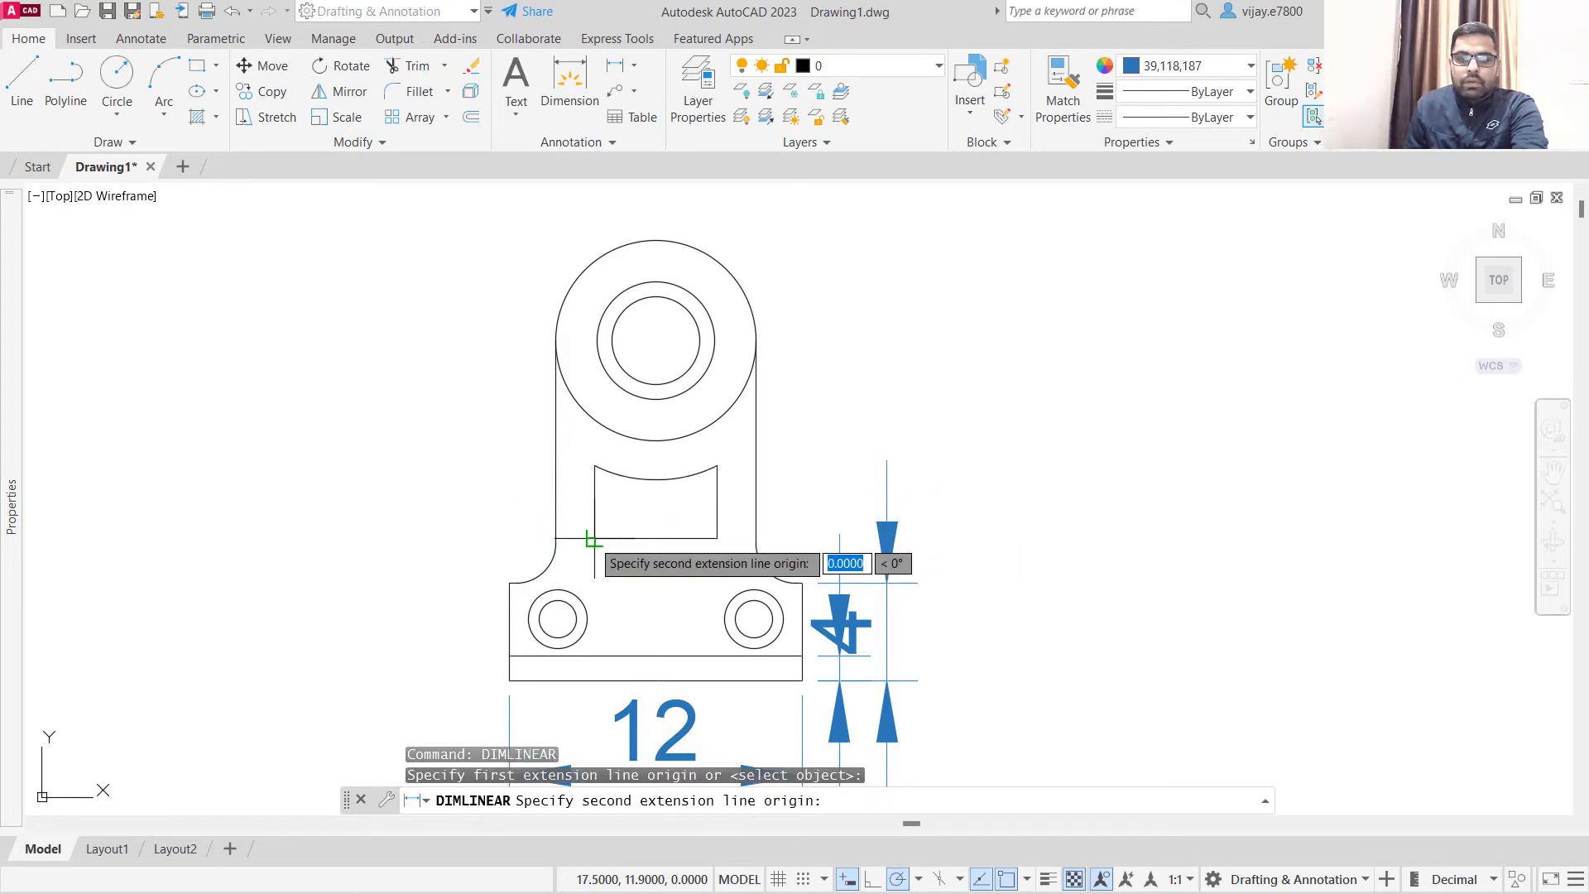
click(717, 539)
click(717, 568)
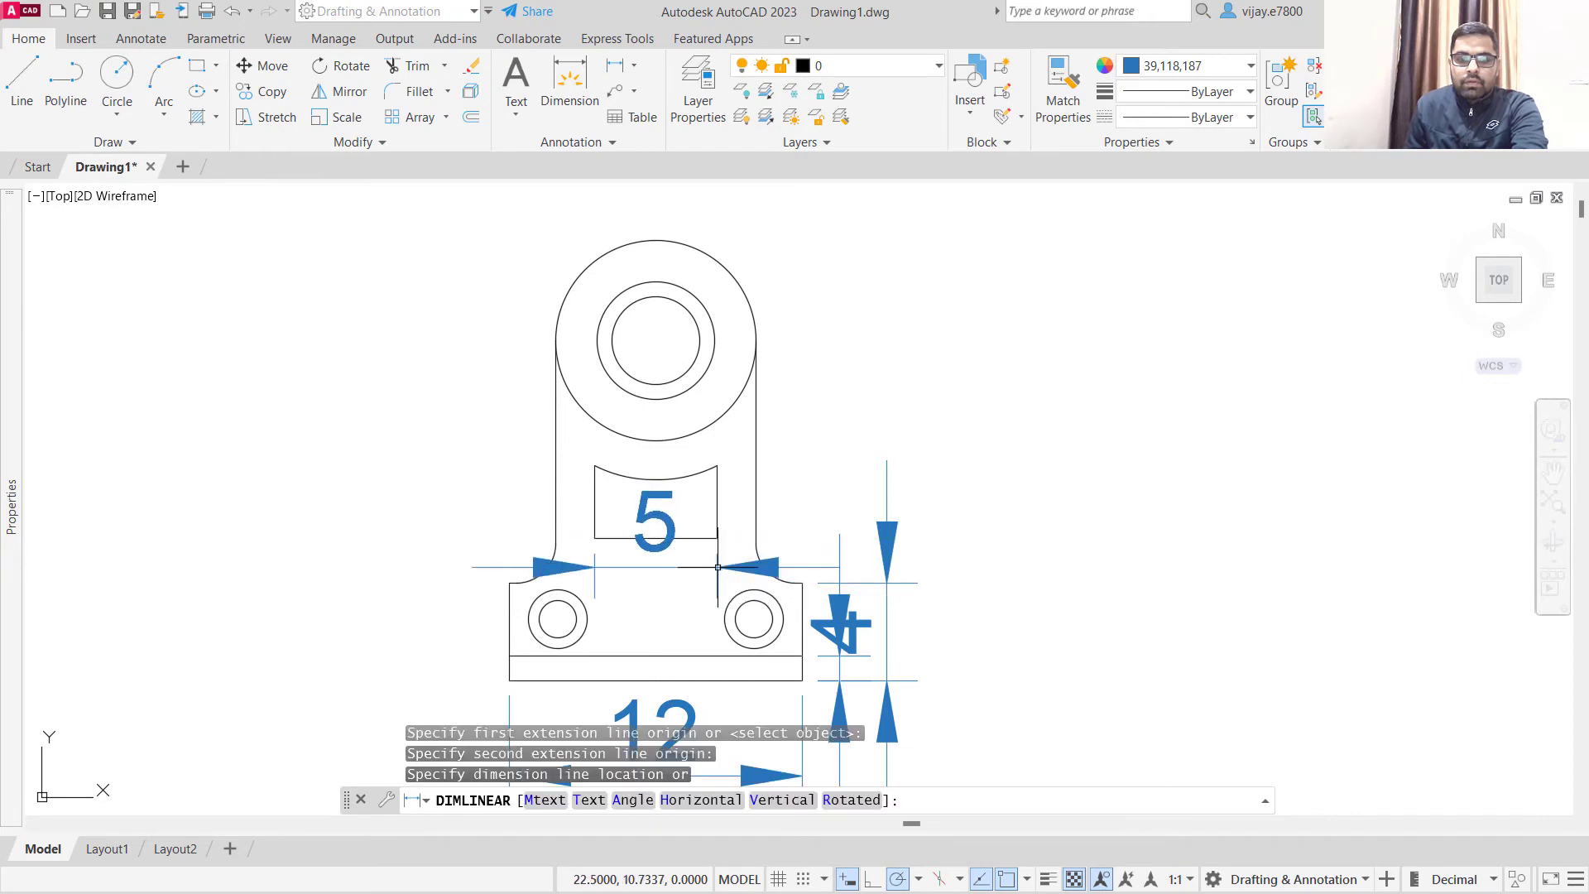
- Add a radius dimension to the left fillet above the base, placed outside the bracket
click(634, 67)
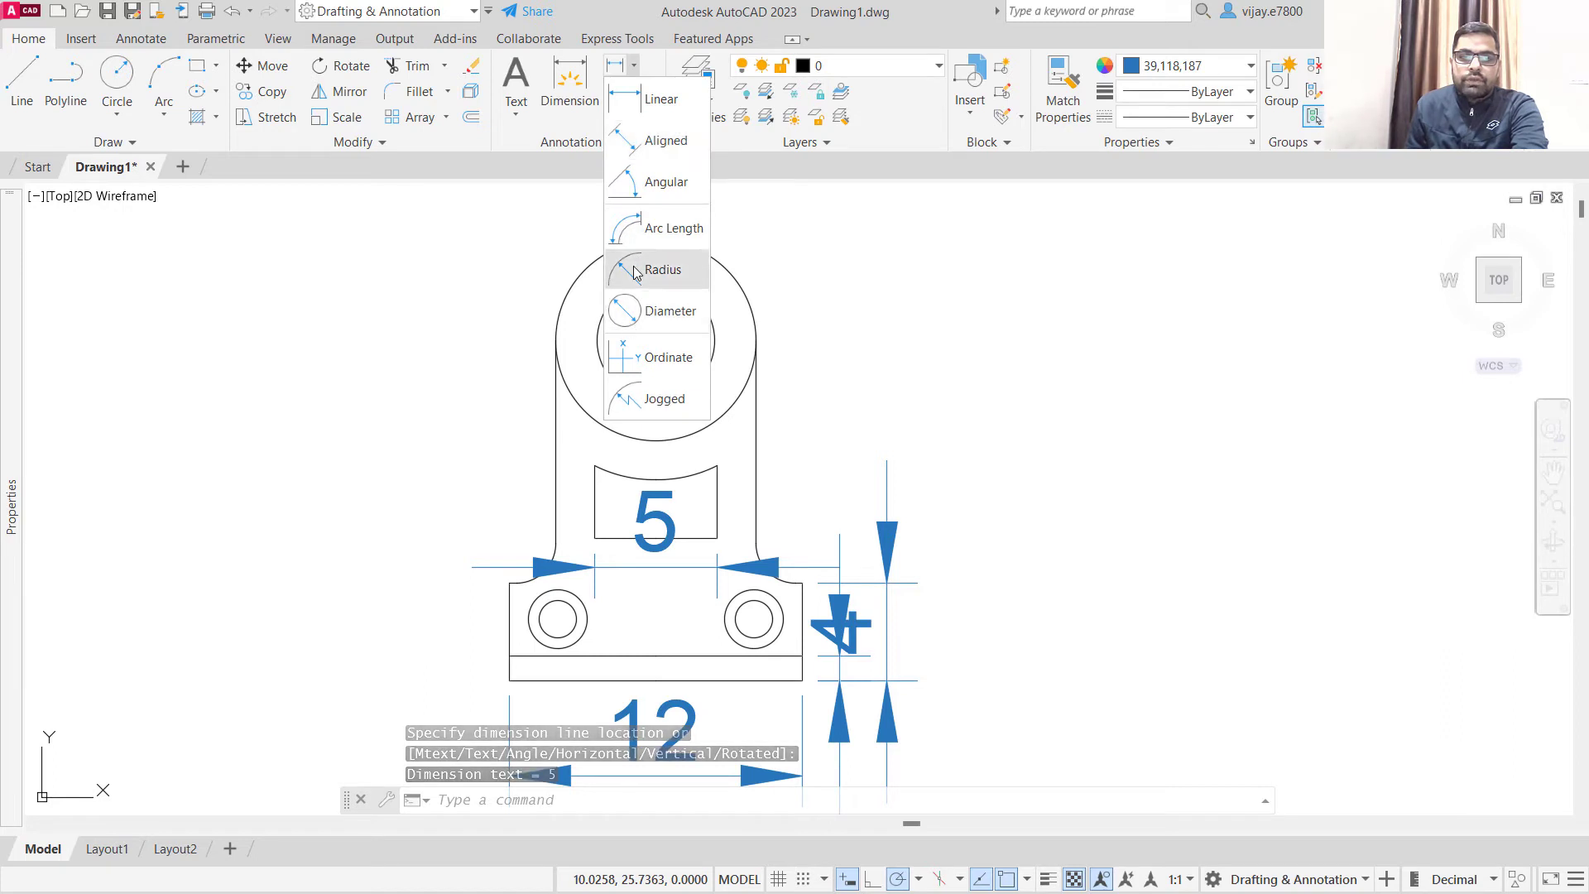
click(653, 266)
click(550, 562)
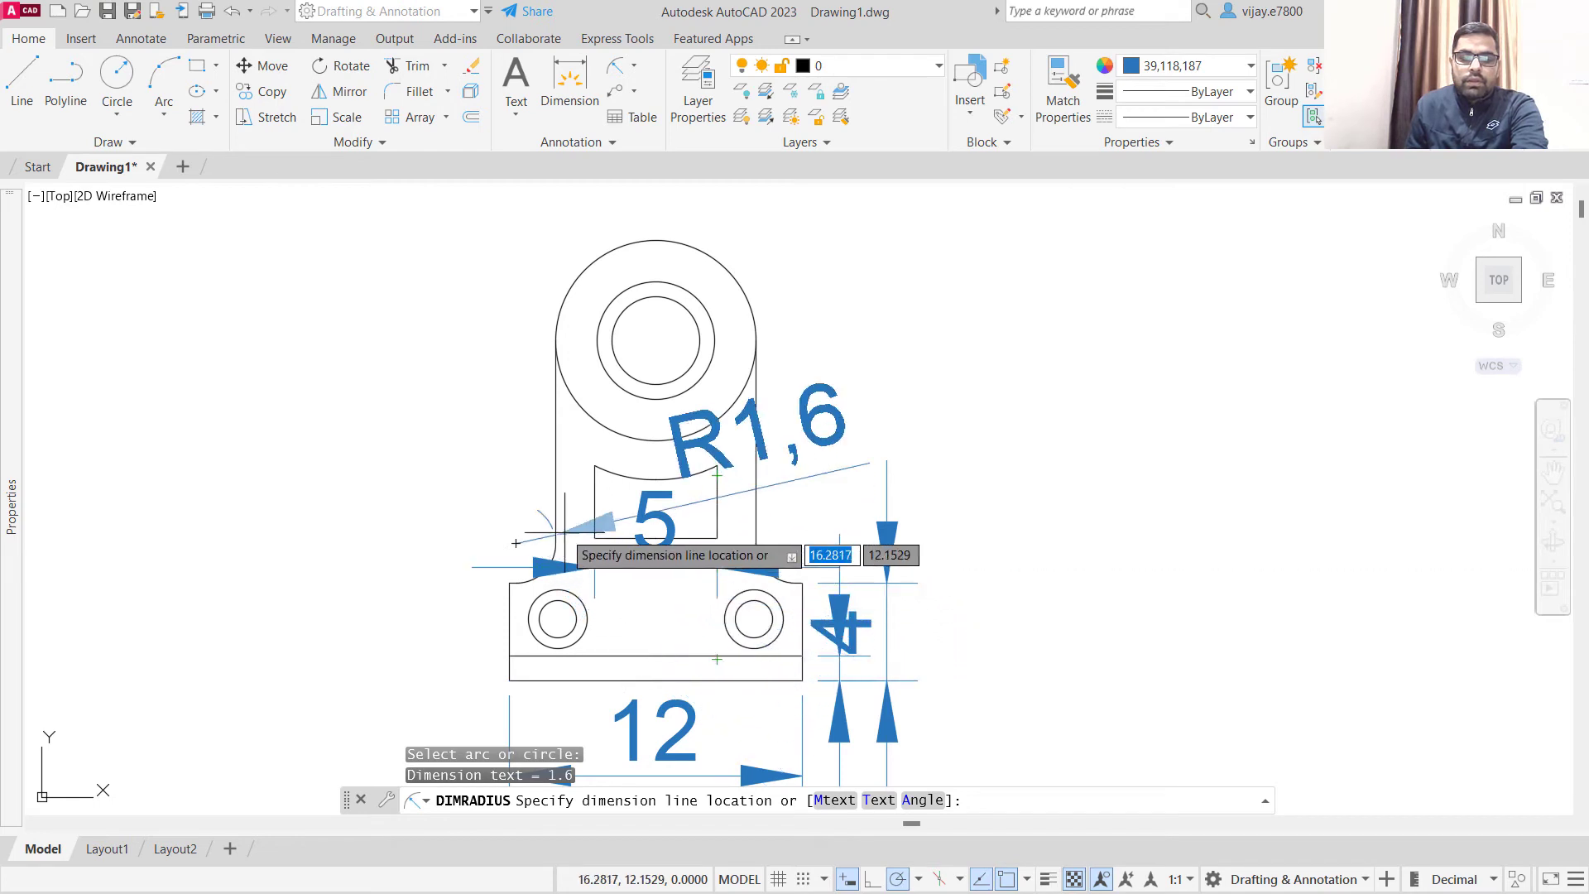
scroll(451, 505, up, 5)
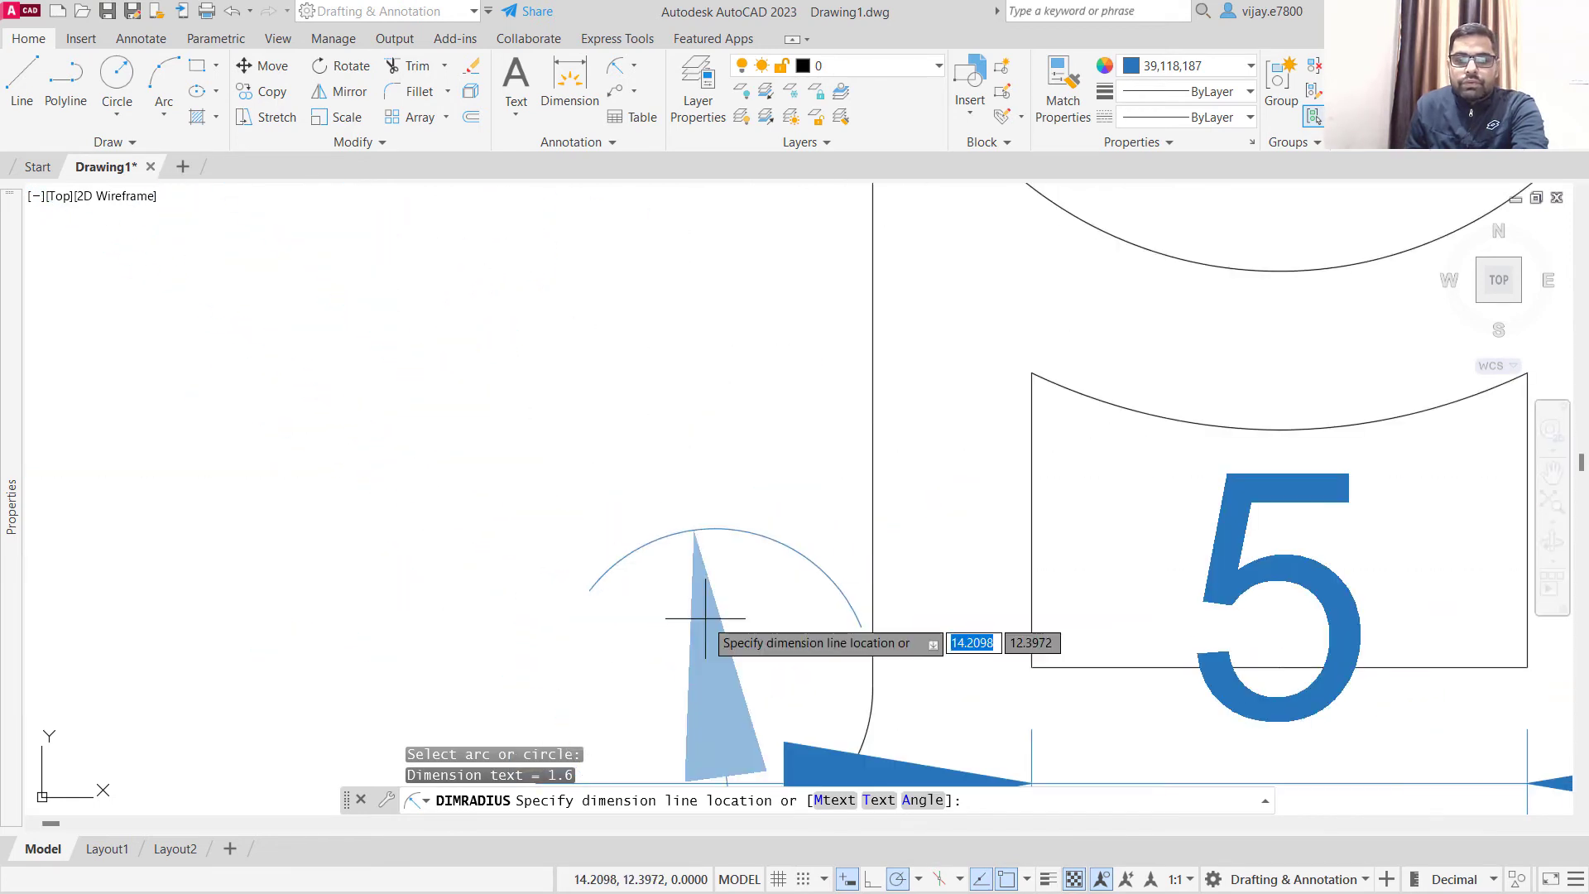
click(779, 705)
- Add a radius dimension to the outermost of the large concentric circles, placed above the circle
scroll(736, 662, down, 6)
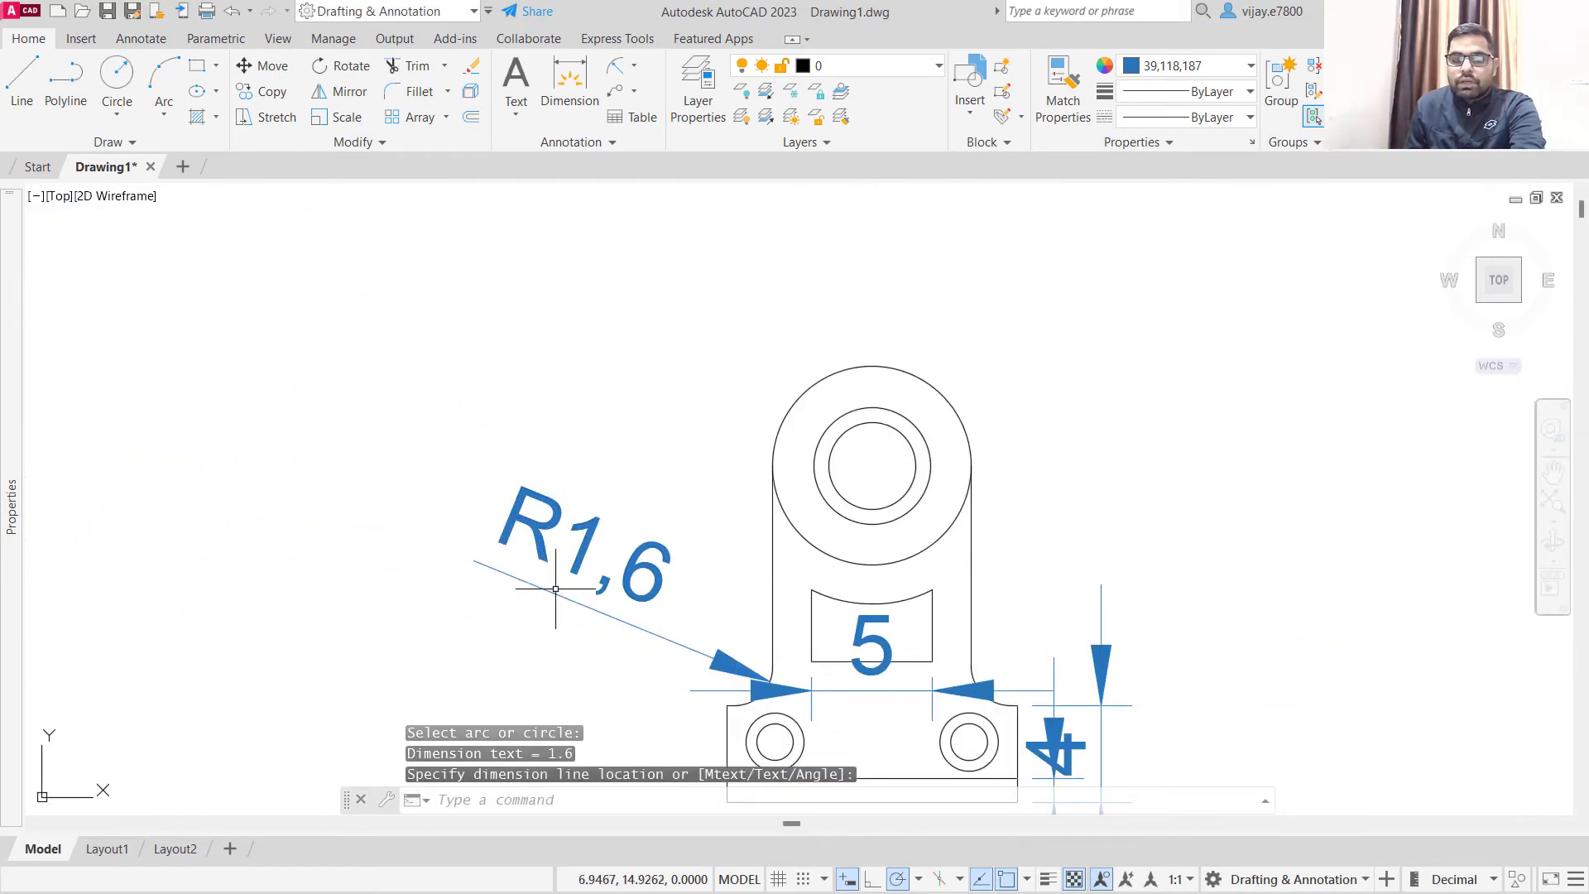
mouse_move(1170, 526)
middle_down()
mouse_move(1136, 500)
mouse_move(841, 529)
mouse_move(811, 586)
middle_up()
right_click(556, 303)
click(596, 315)
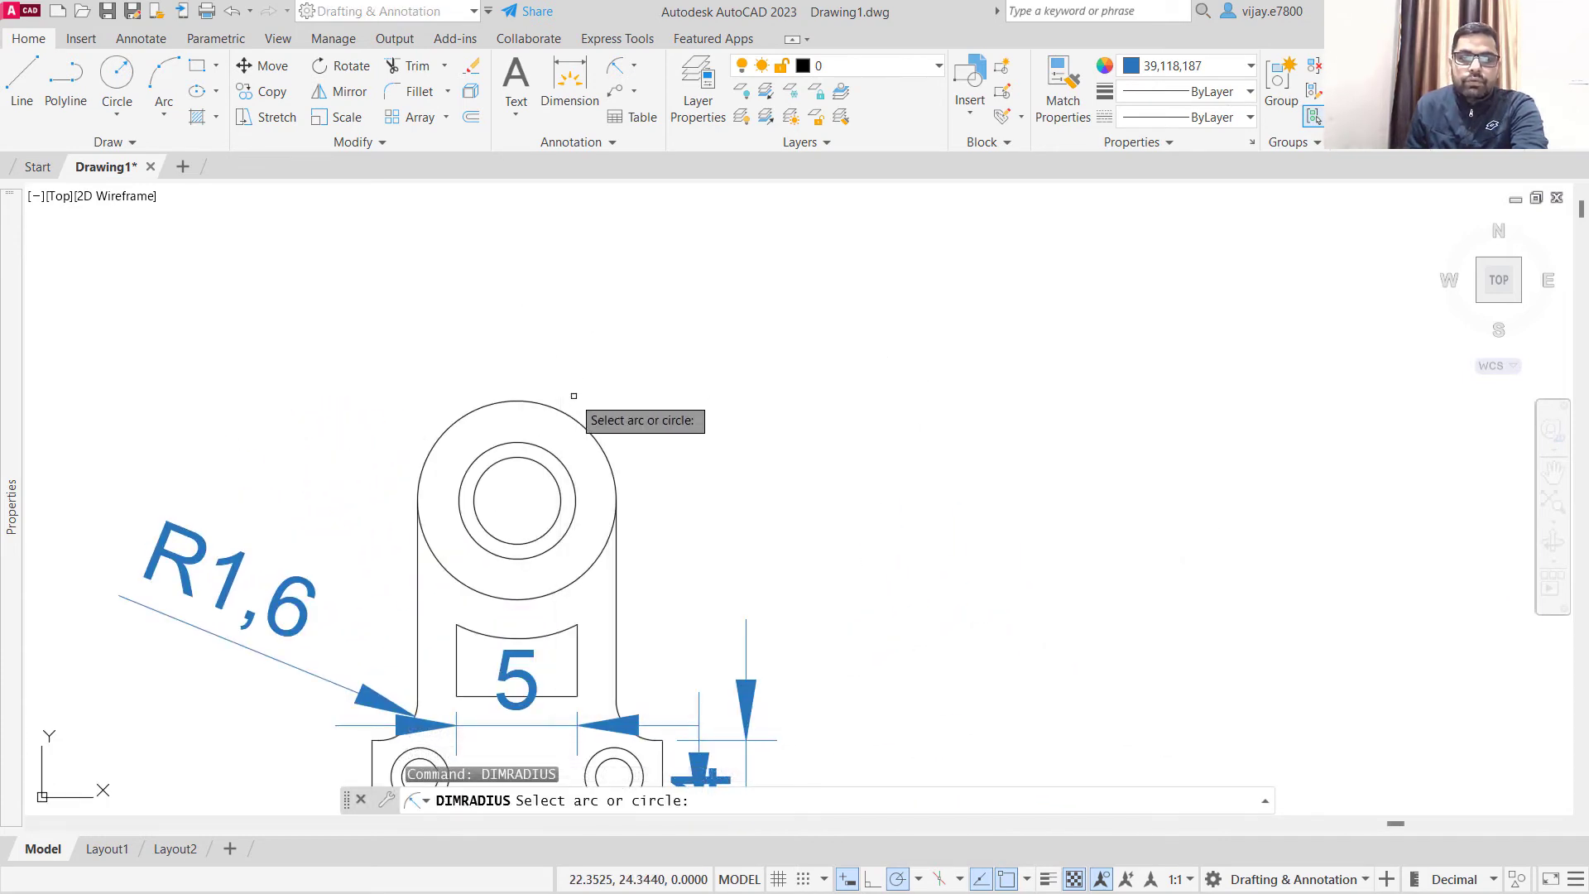
click(548, 411)
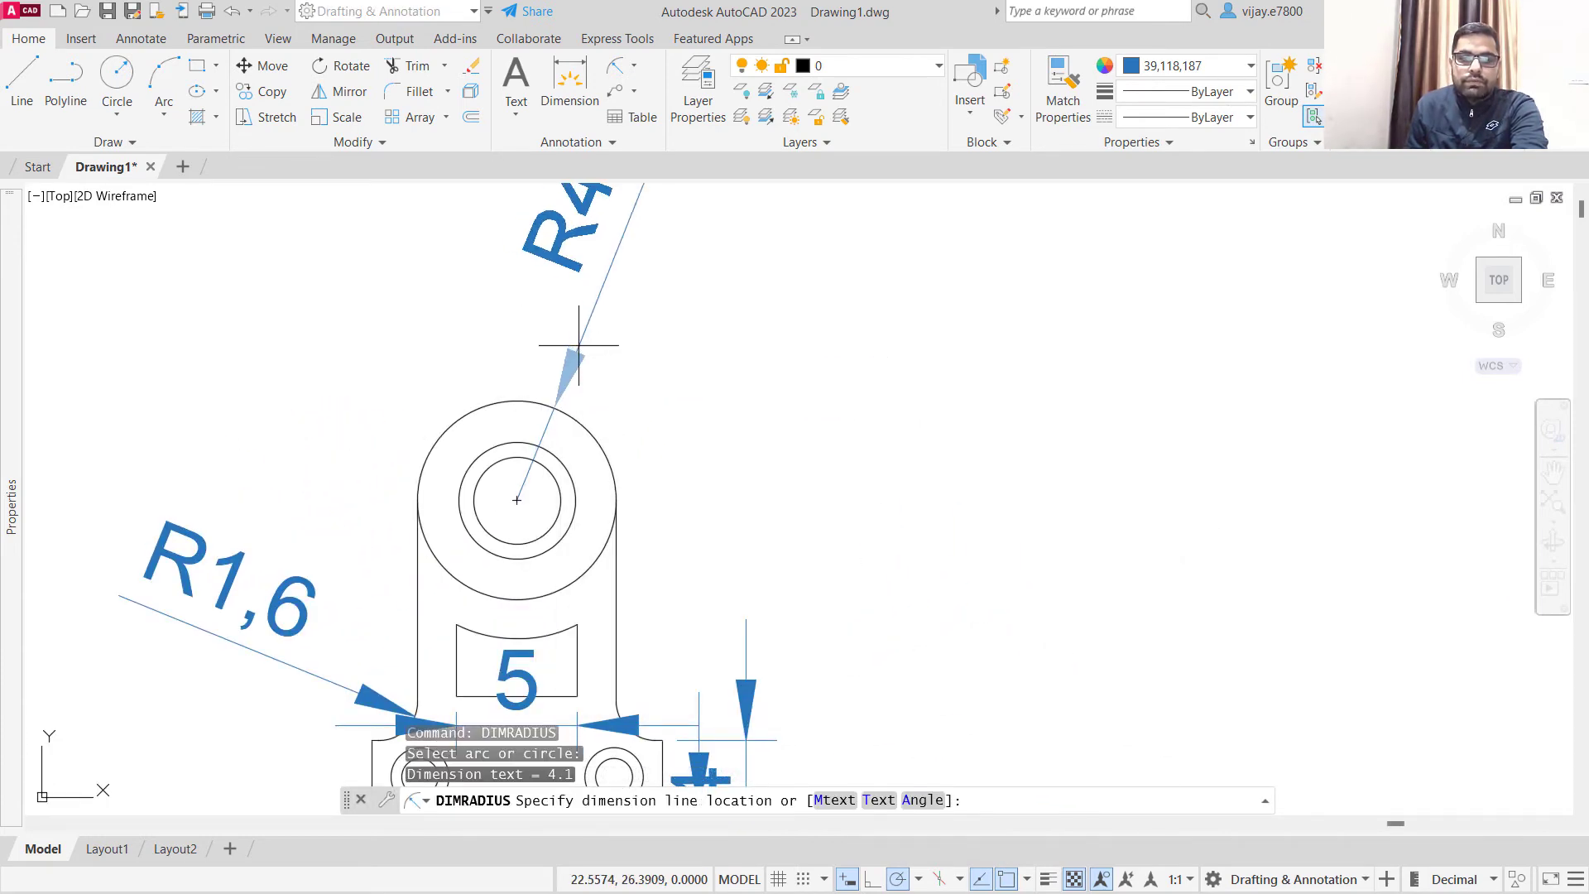
- Add a radius dimension to the middle concentric circle, placed toward the upper right
right_click(631, 399)
click(662, 411)
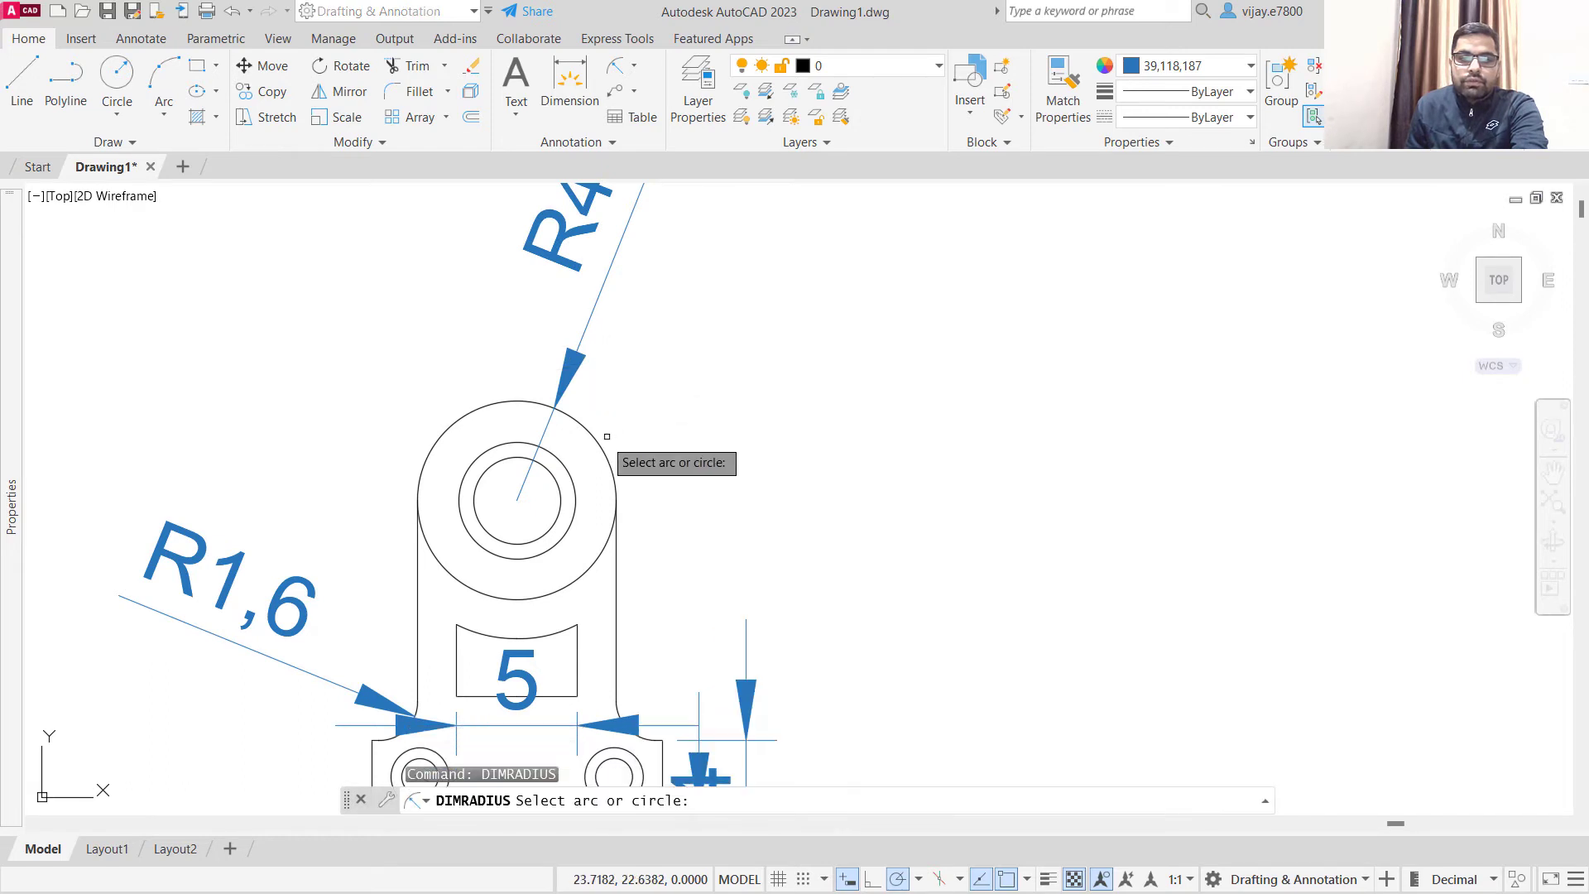
click(558, 458)
click(579, 453)
- Add a radius dimension to the innermost of the large concentric circles, placed to the right outside the bracket
right_click(708, 439)
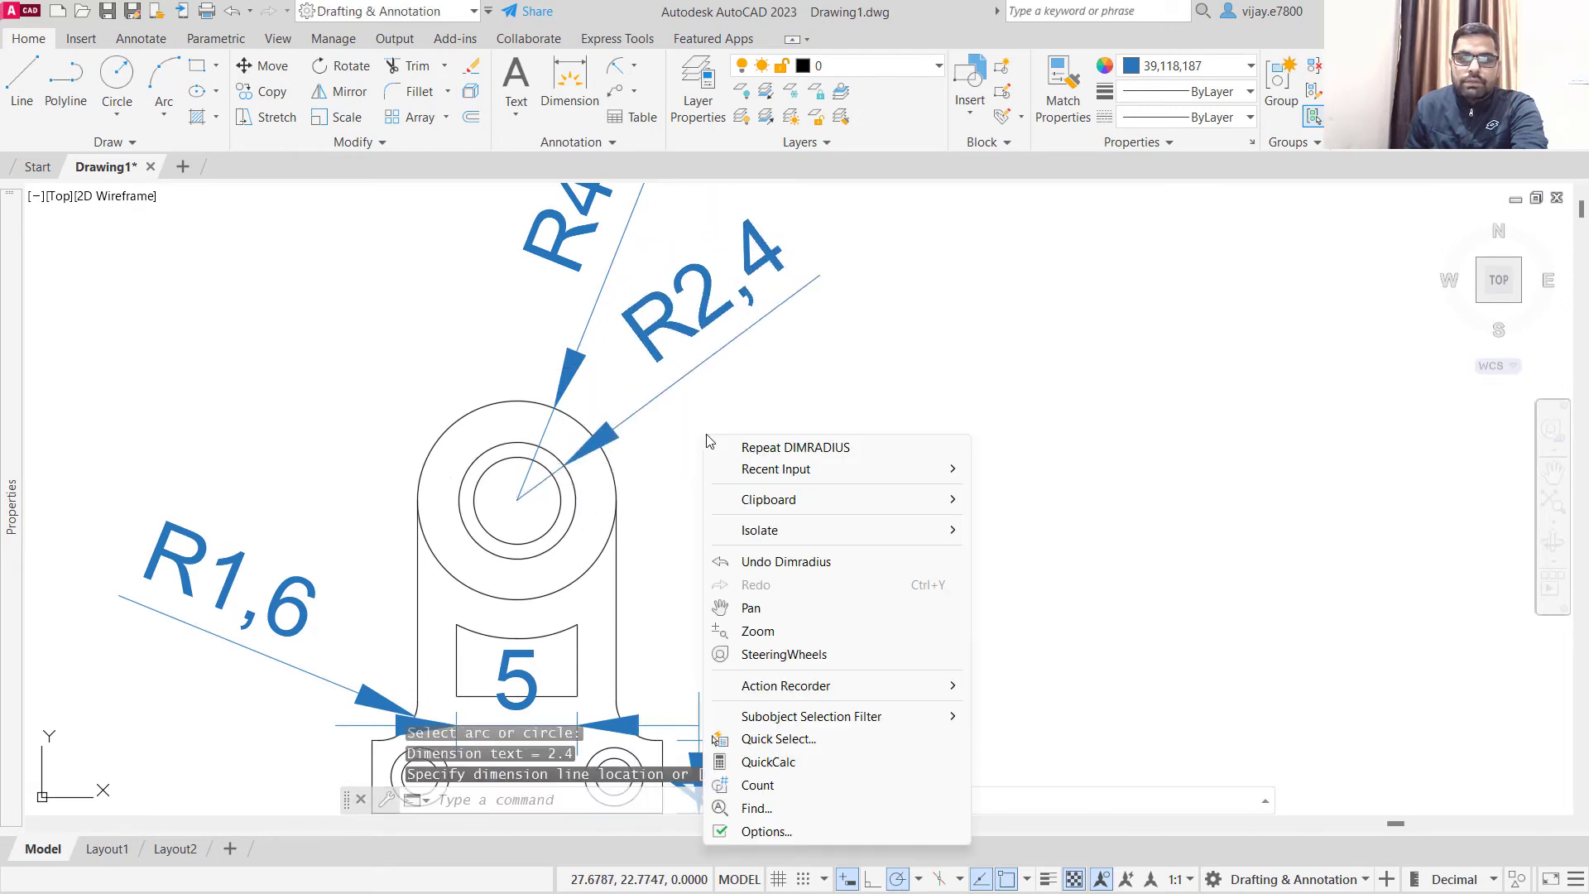
click(716, 448)
click(561, 507)
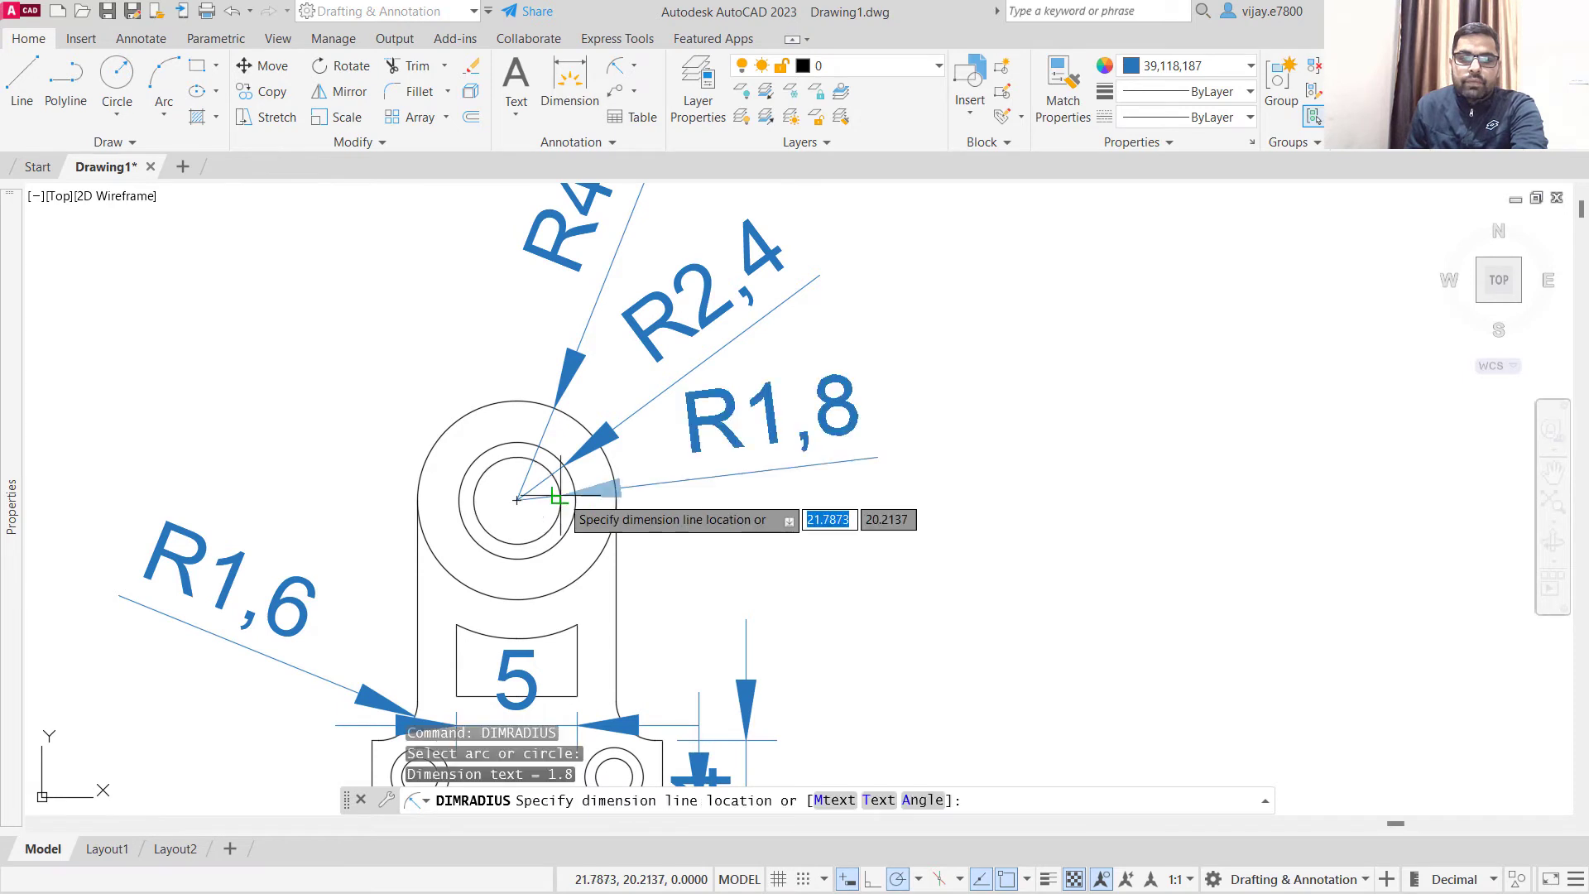
click(677, 485)
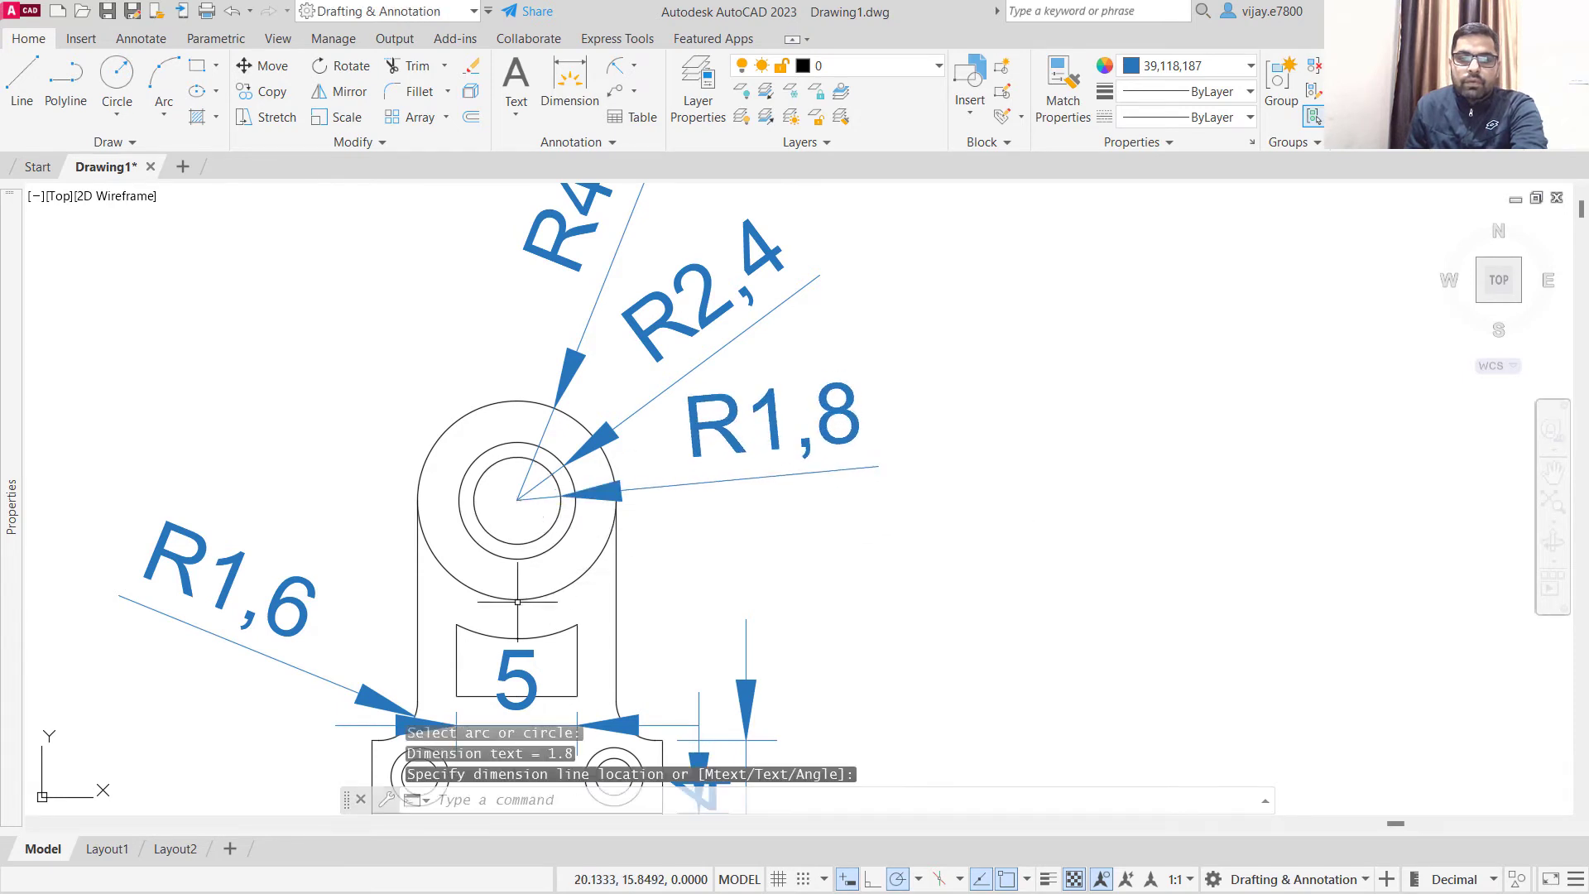
- Add a radius dimension to the arc at the window's upper edge, placed to the upper left of the bracket
right_click(300, 403)
click(348, 413)
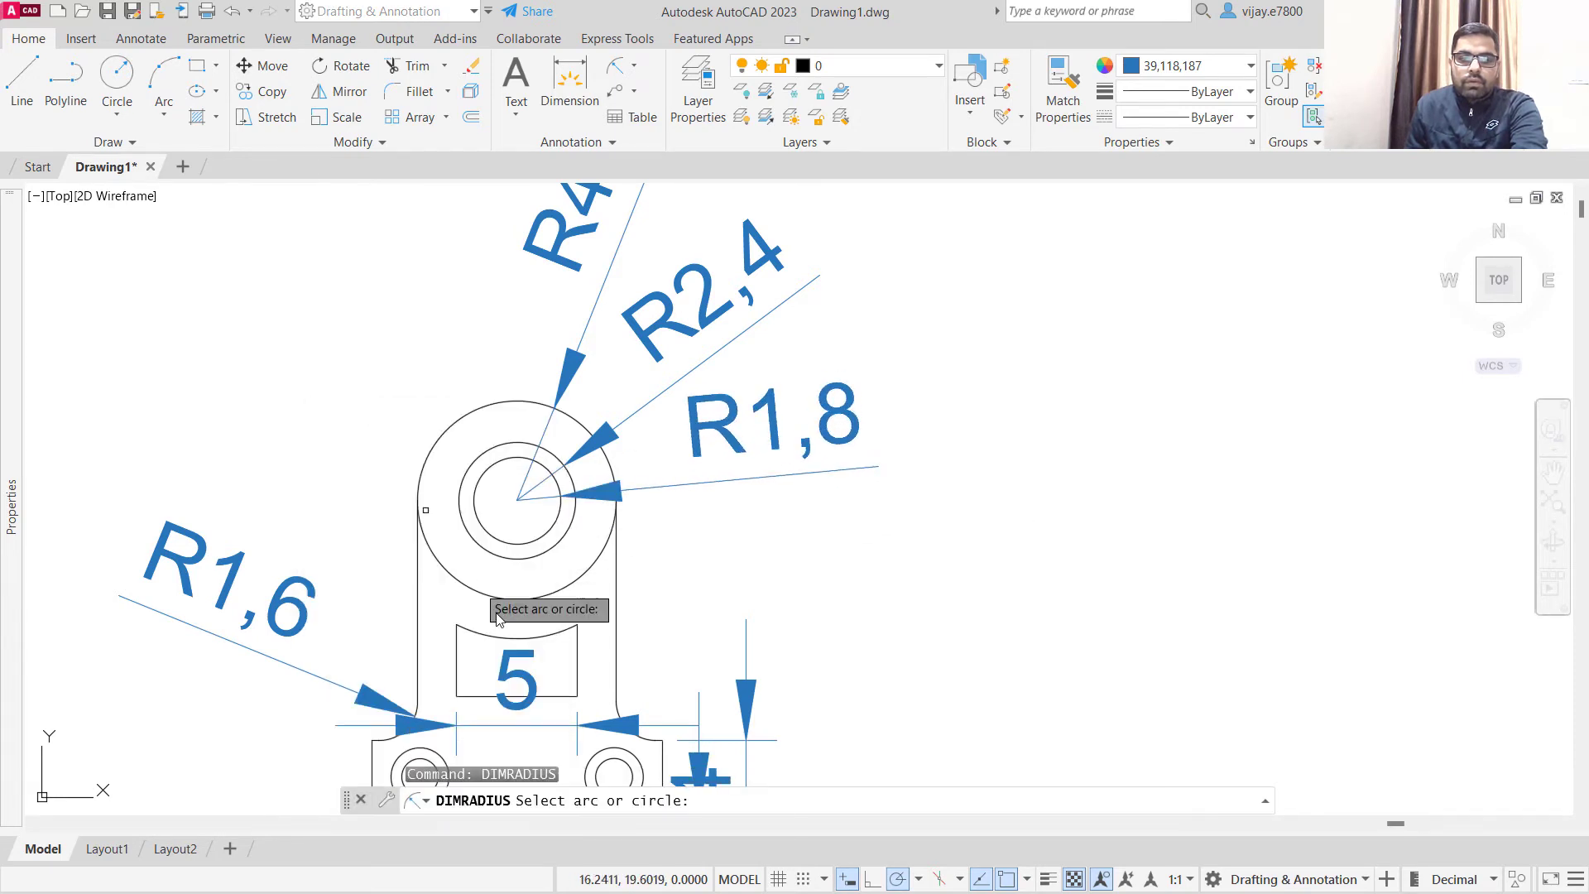
click(502, 636)
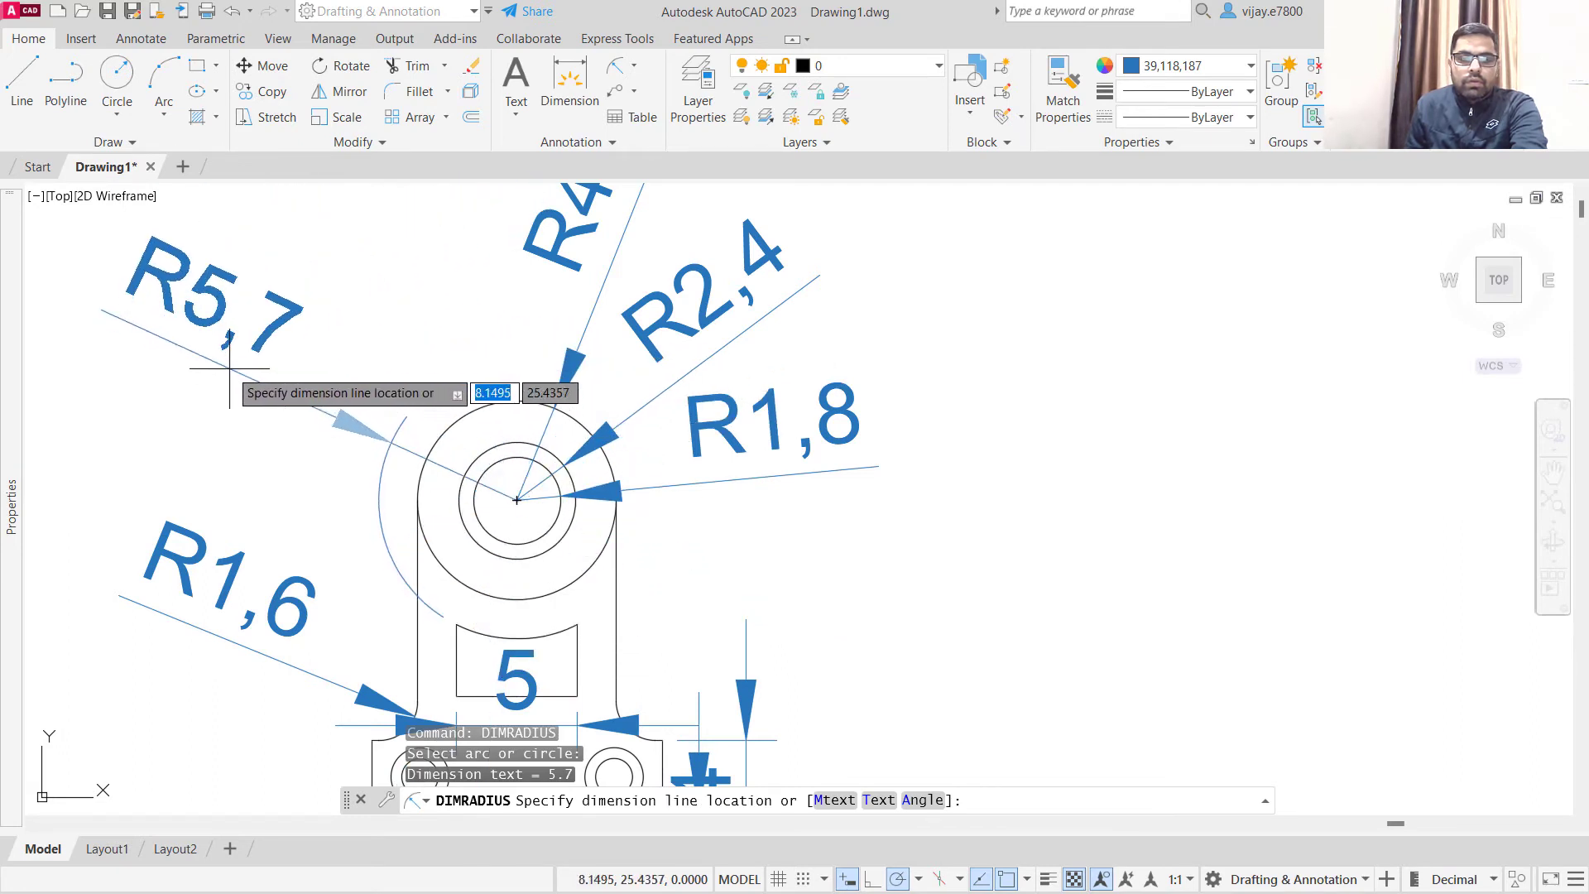
click(236, 397)
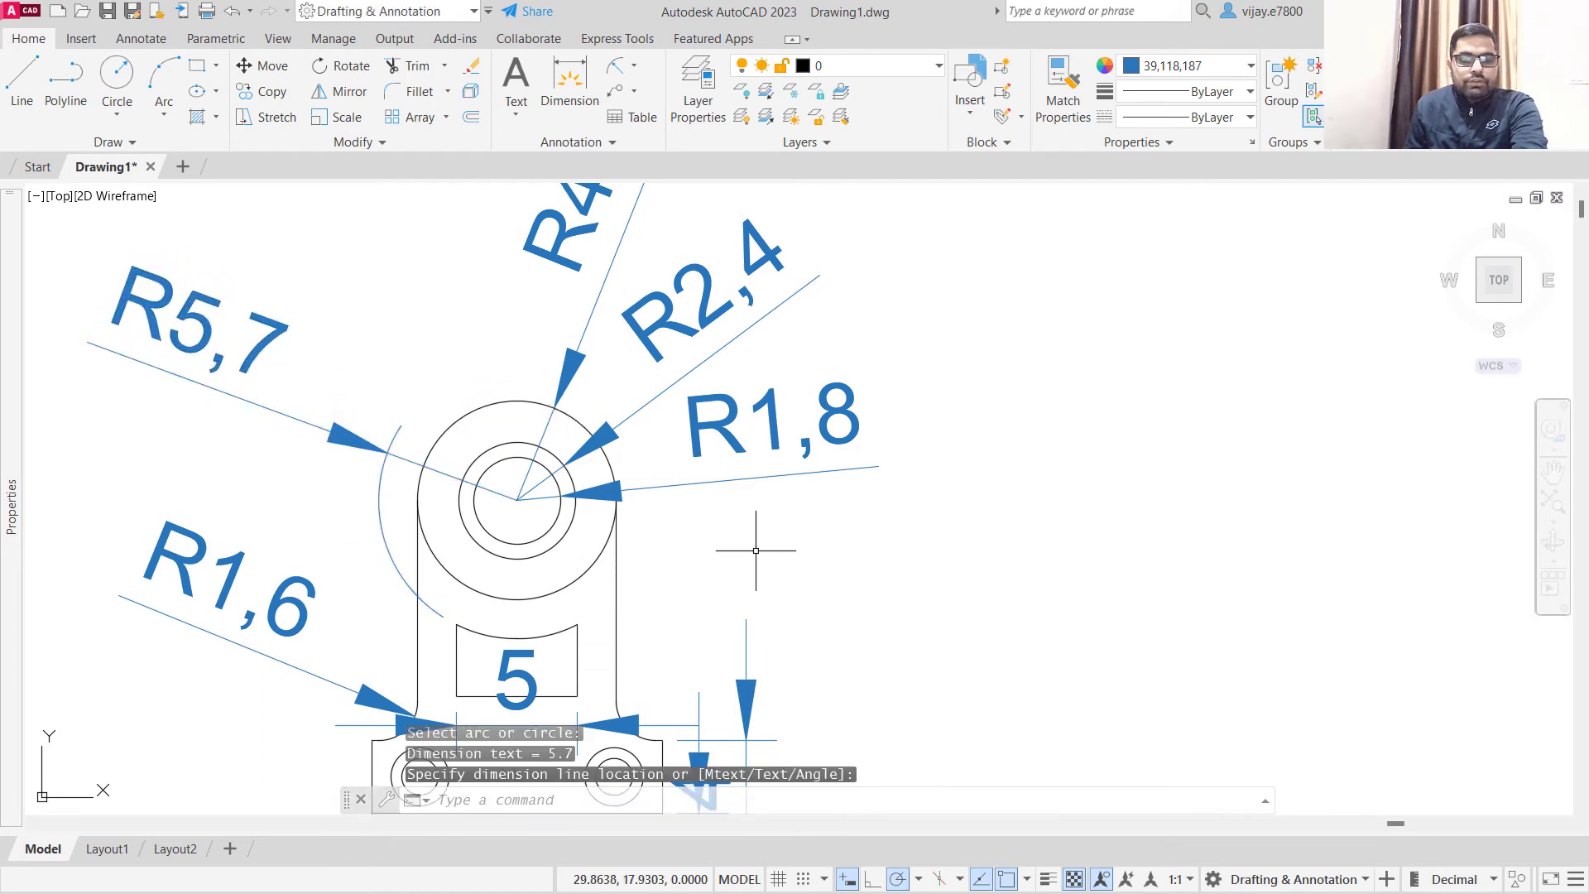
- Add a radius dimension to the outer circle of the left base hole, placed to the upper left outside the base
middle_drag(799, 556, 828, 470)
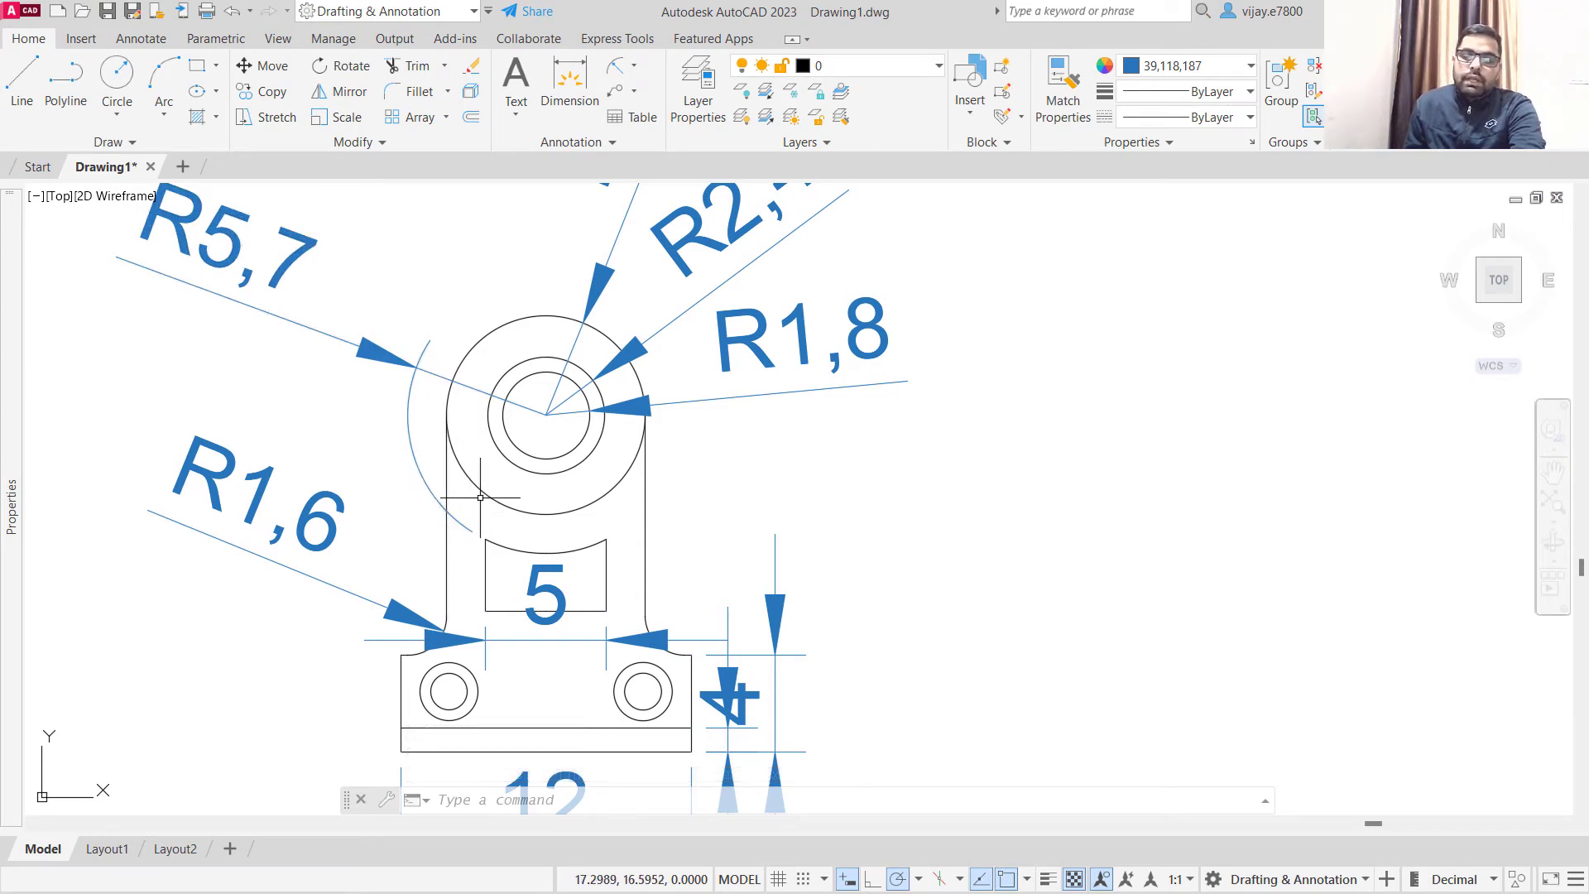
middle_drag(727, 524, 730, 429)
scroll(514, 595, up, 2)
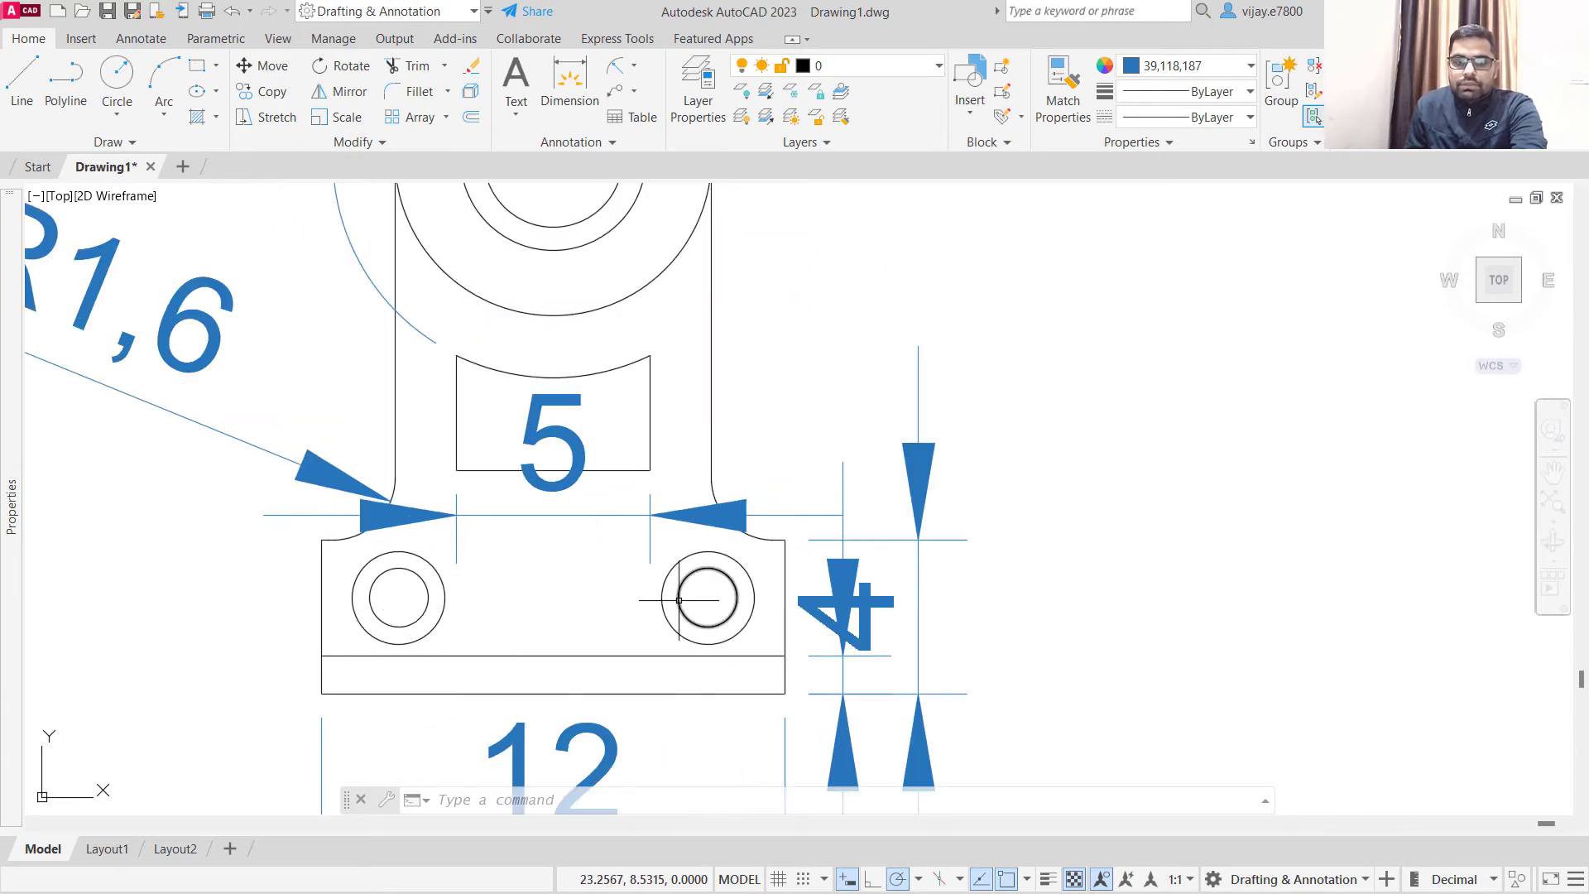
right_click(522, 571)
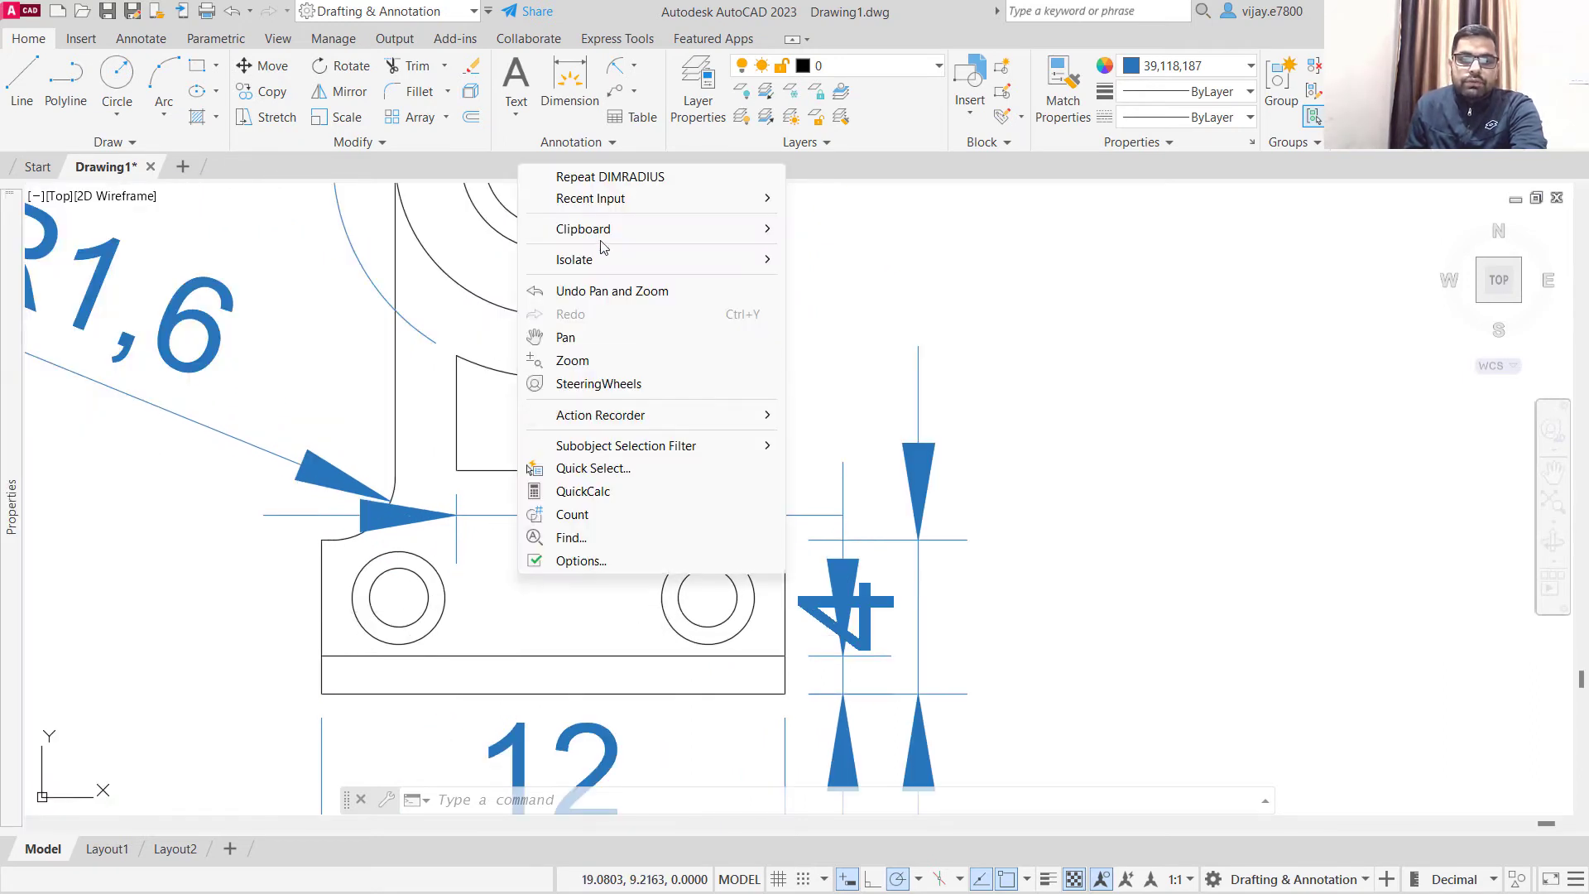
click(605, 177)
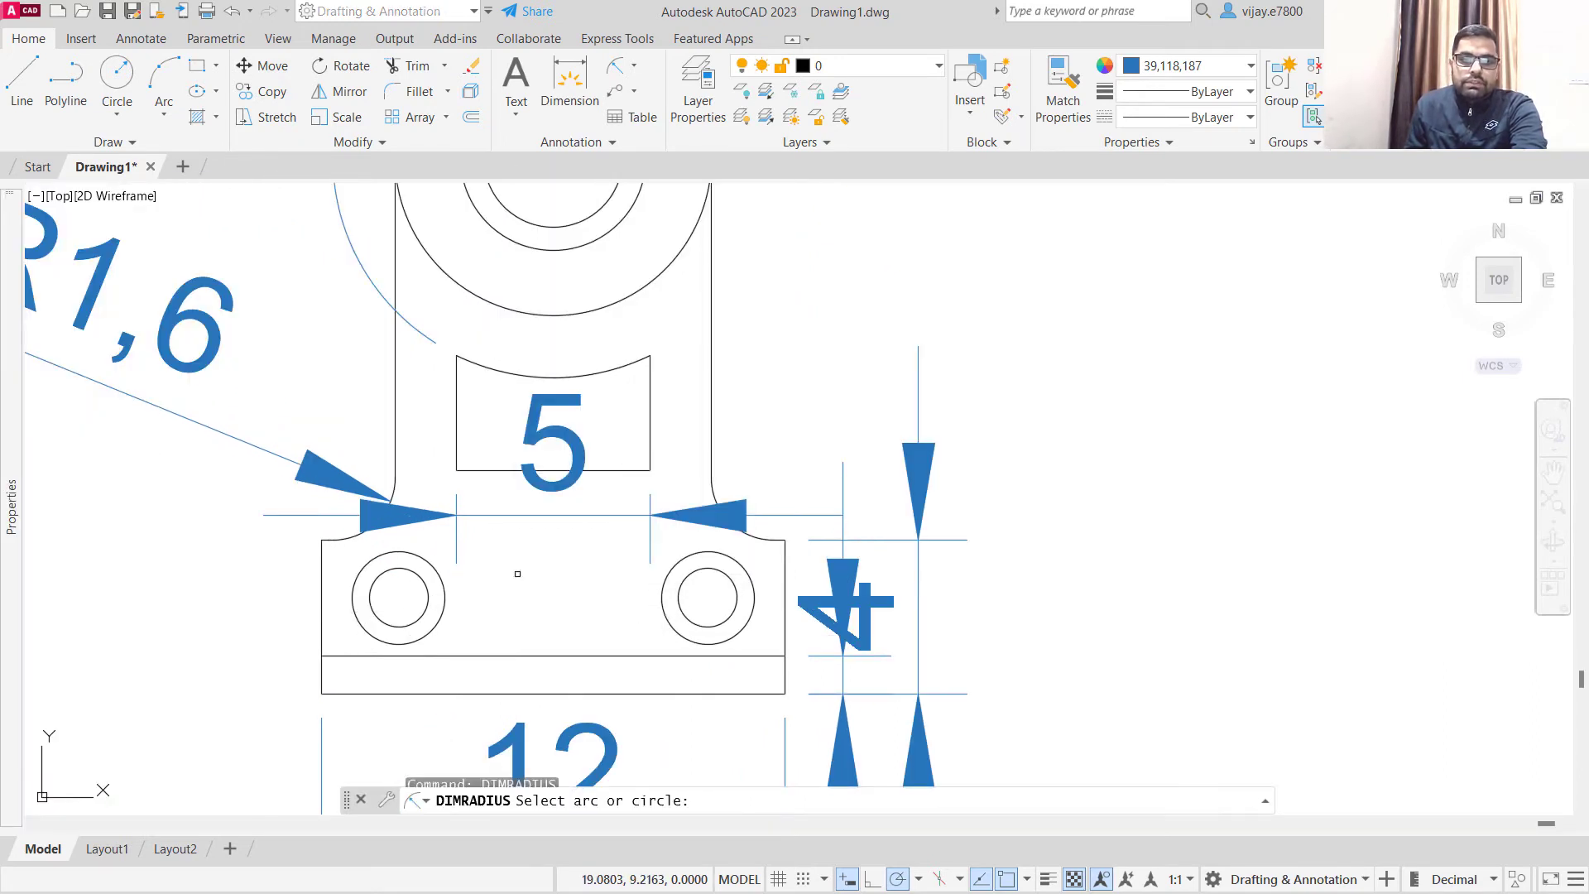
click(351, 583)
click(221, 519)
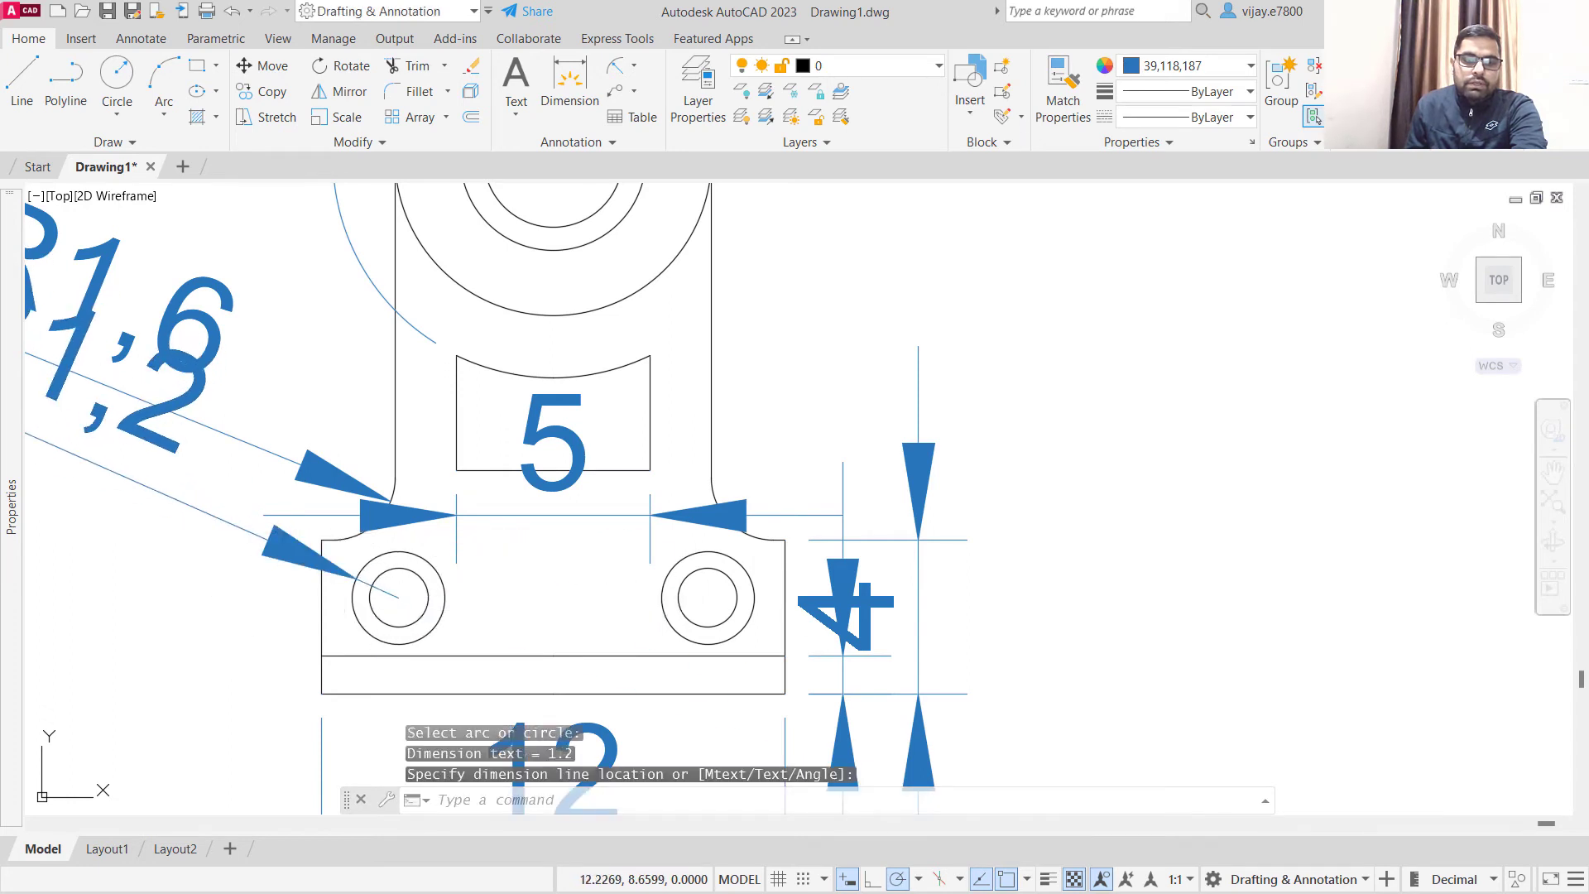
- Add a radius dimension to the inner circle of the left base hole, placed to the left of the base
right_click(255, 592)
click(353, 202)
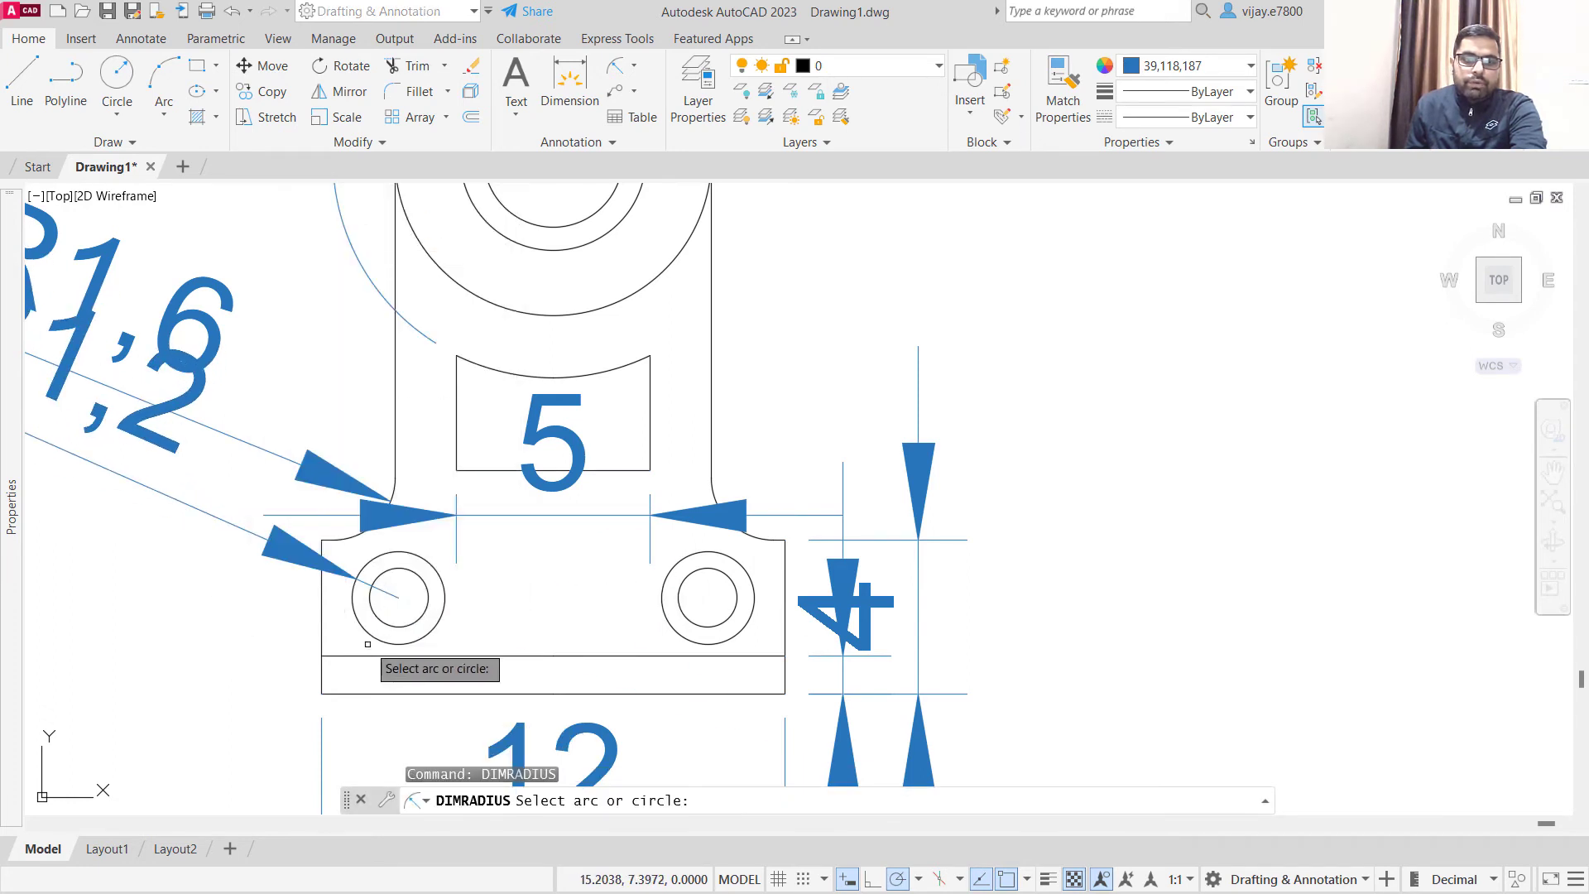
click(374, 612)
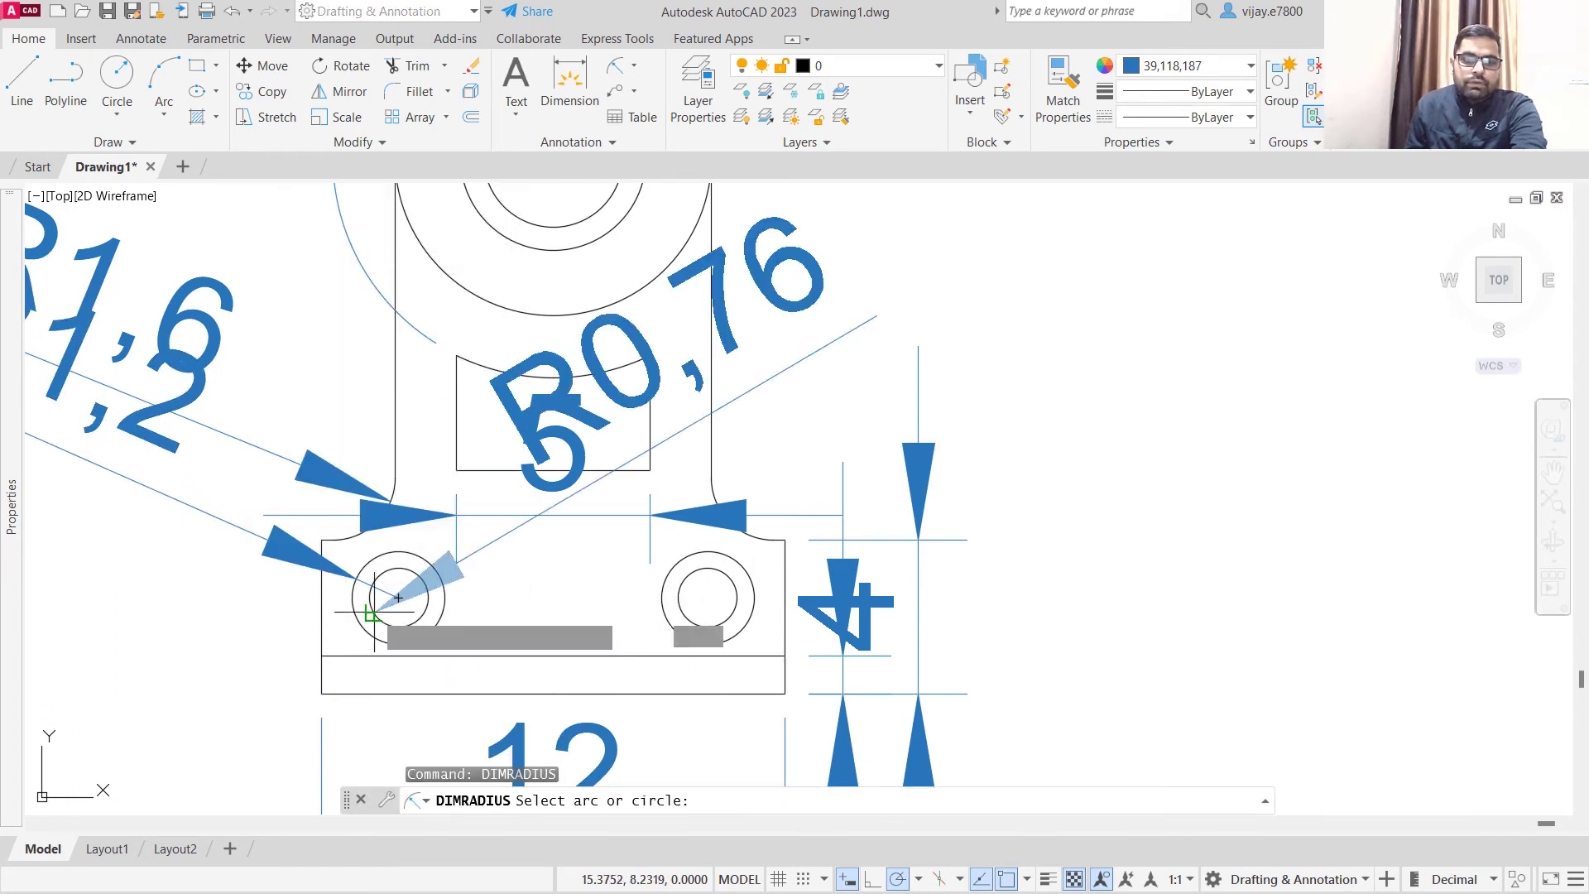
click(182, 582)
- Add a vertical linear dimension for the bracket's overall height, from the base's bottom midpoint to the top of the outermost circle, placed at the right
scroll(520, 595, down, 2)
middle_drag(520, 594, 593, 461)
scroll(593, 461, up, 2)
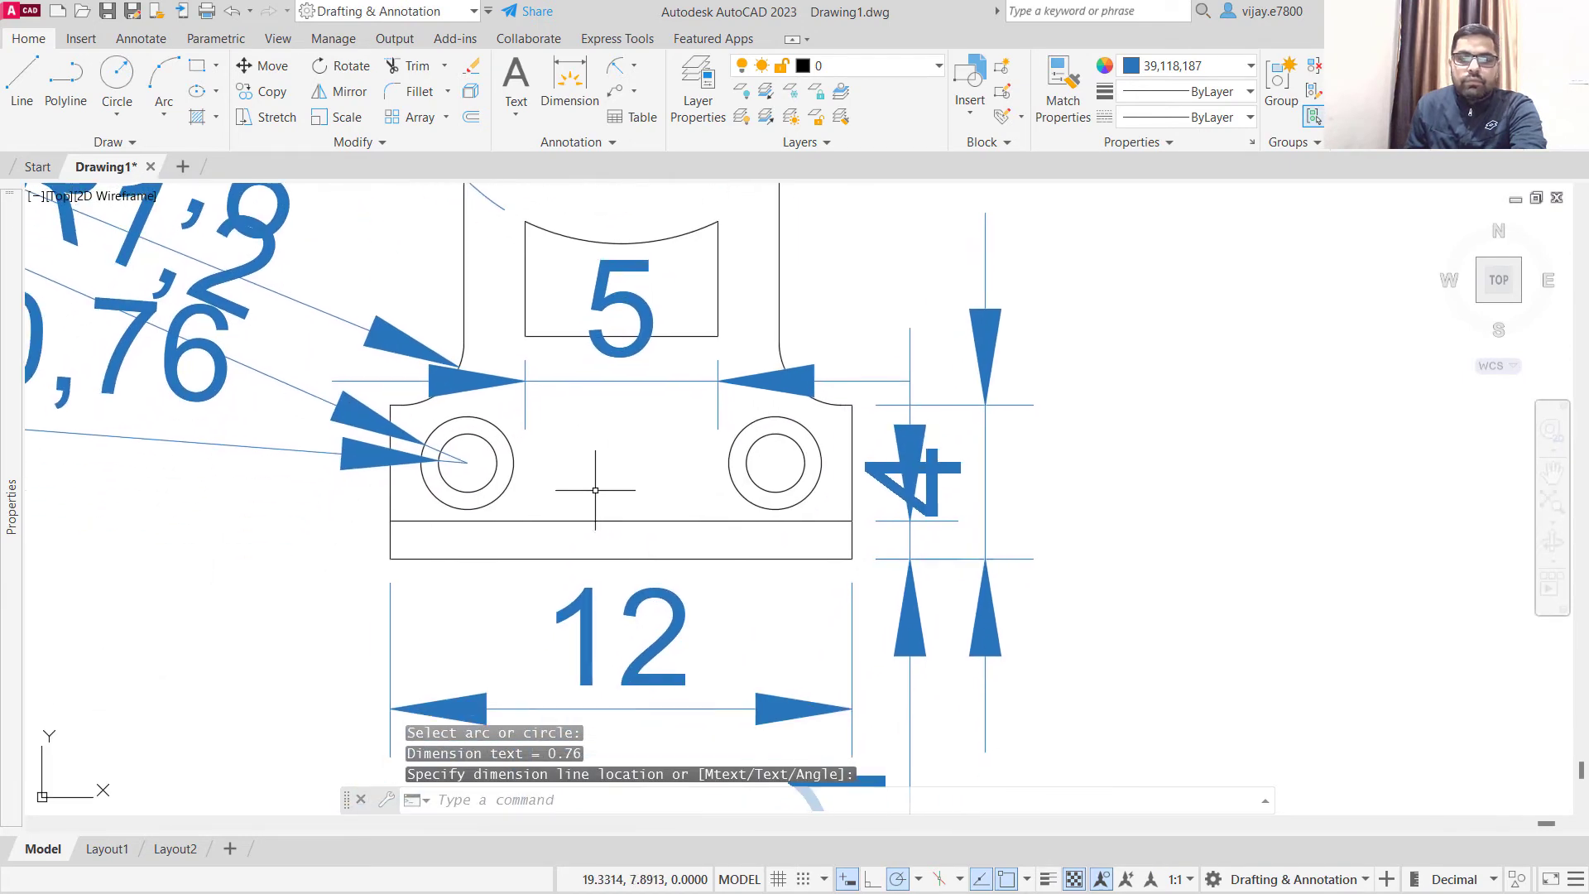
scroll(608, 463, up, 2)
scroll(631, 409, down, 2)
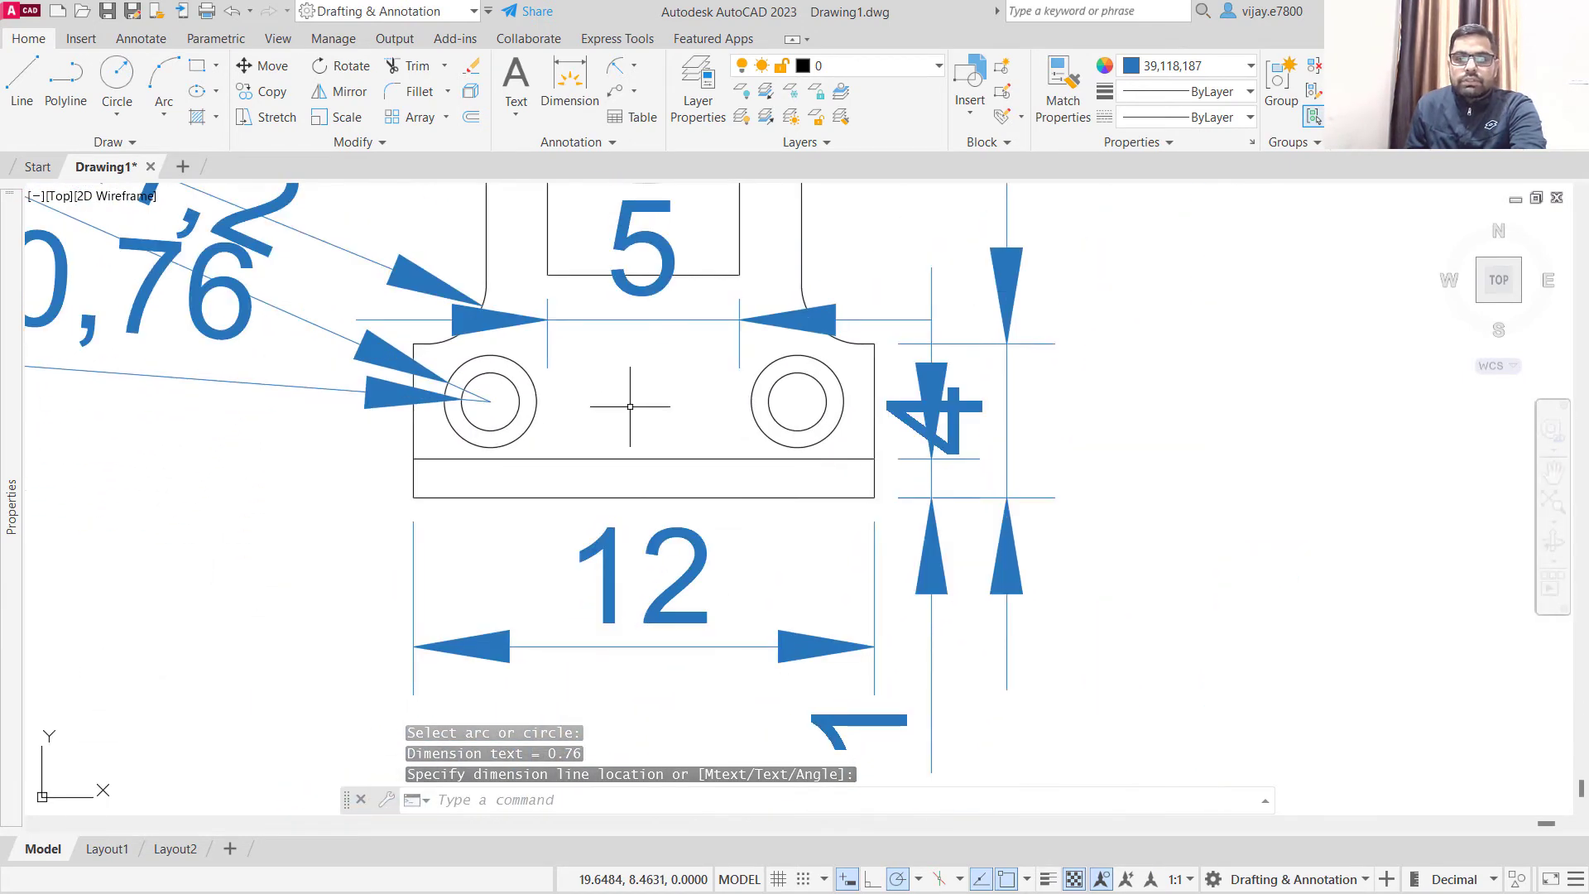
scroll(784, 400, down, 2)
middle_drag(688, 440, 489, 496)
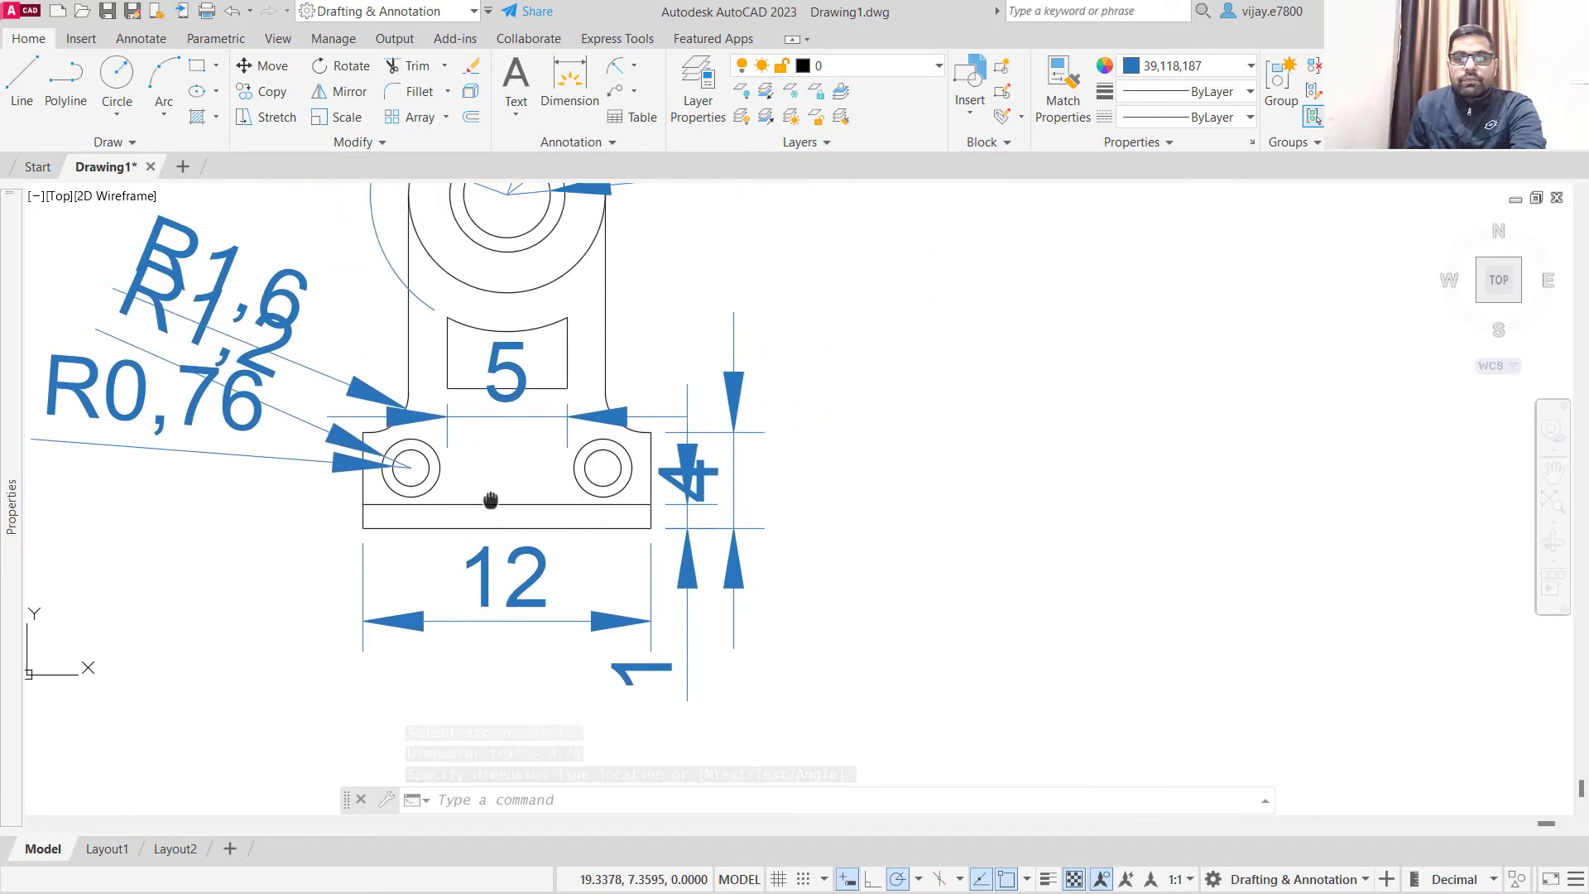
scroll(489, 496, down, 2)
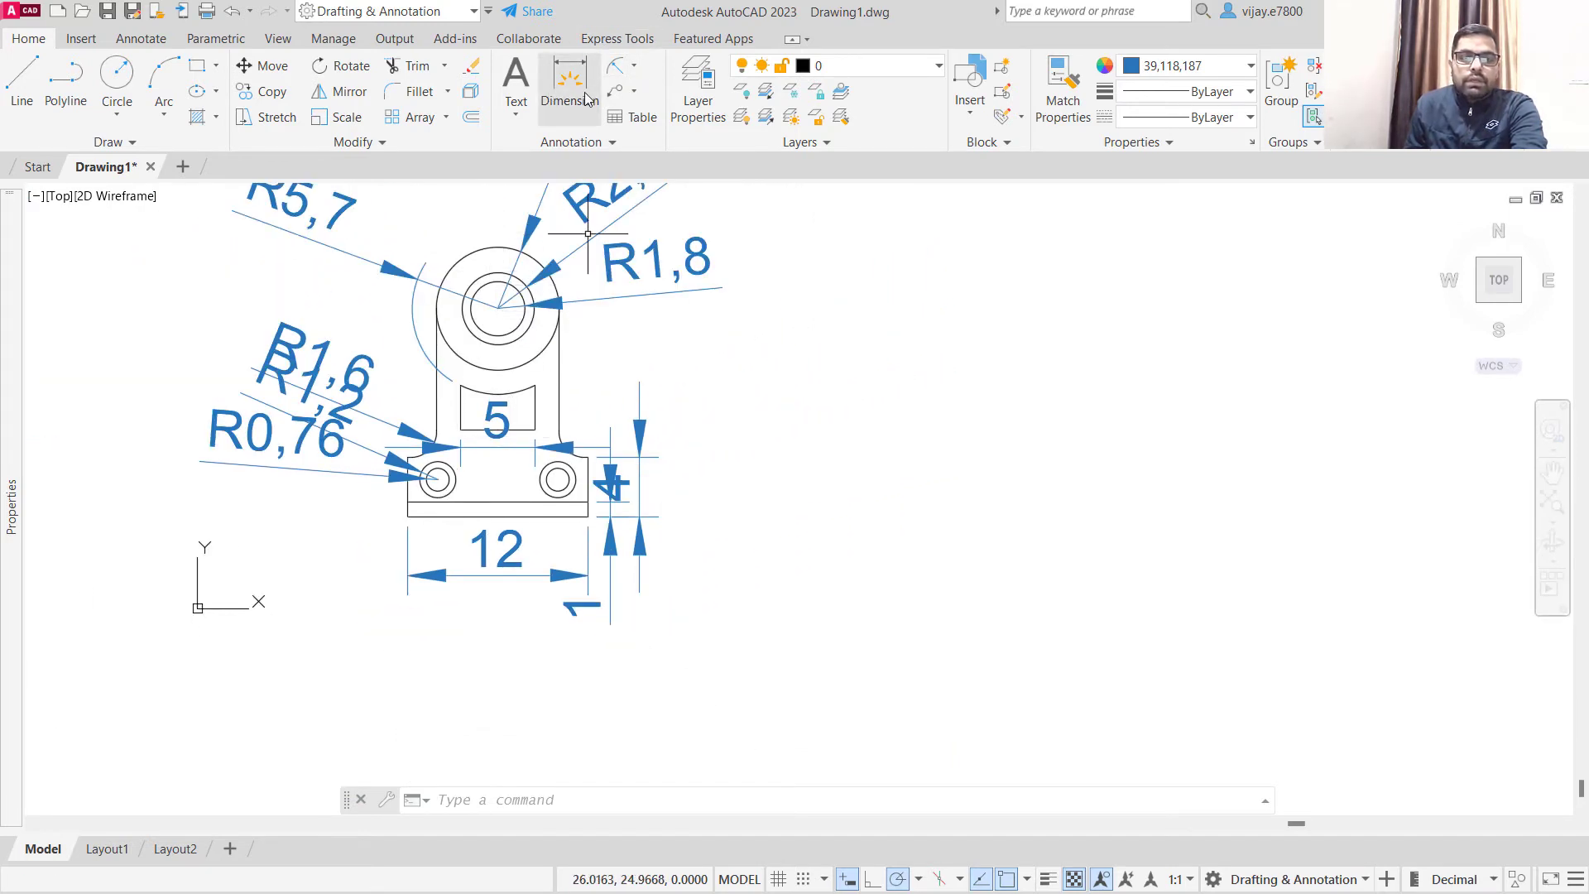
click(634, 66)
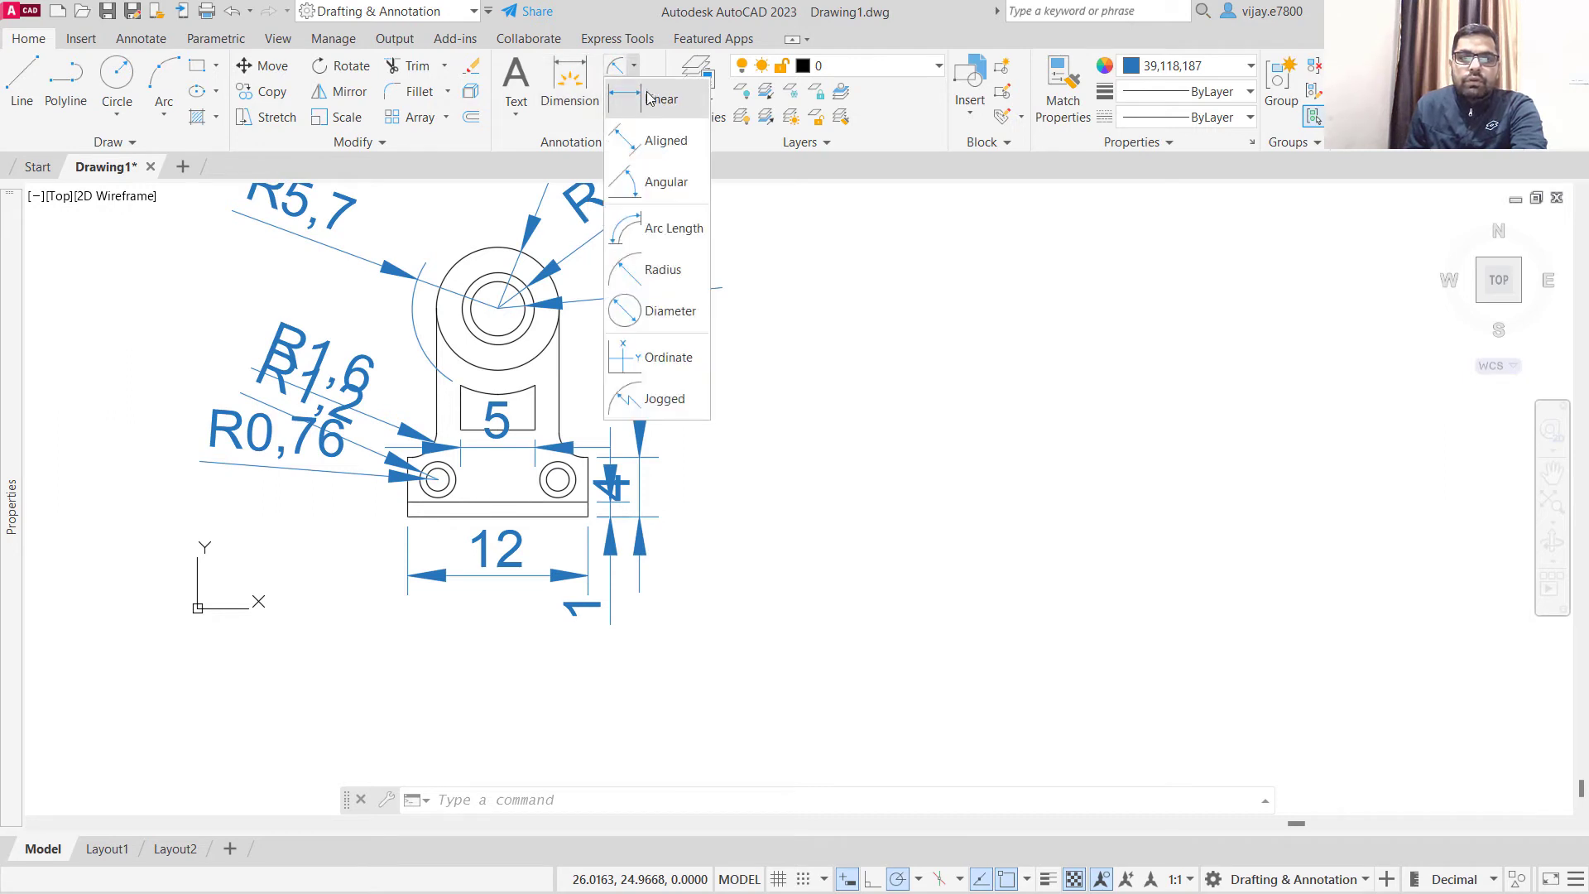
click(650, 98)
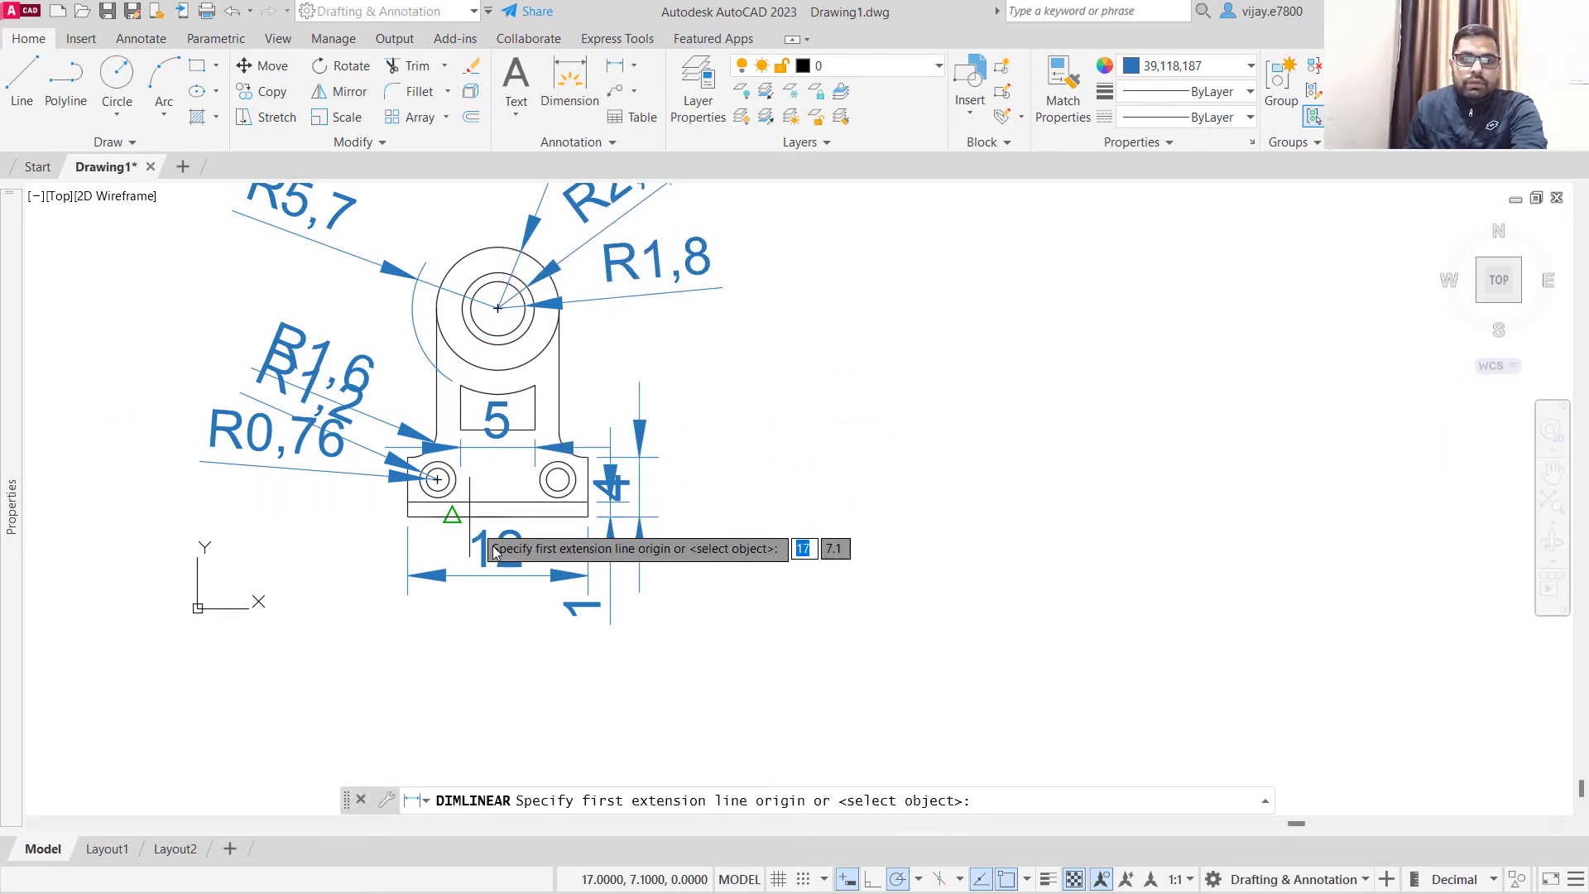
click(498, 517)
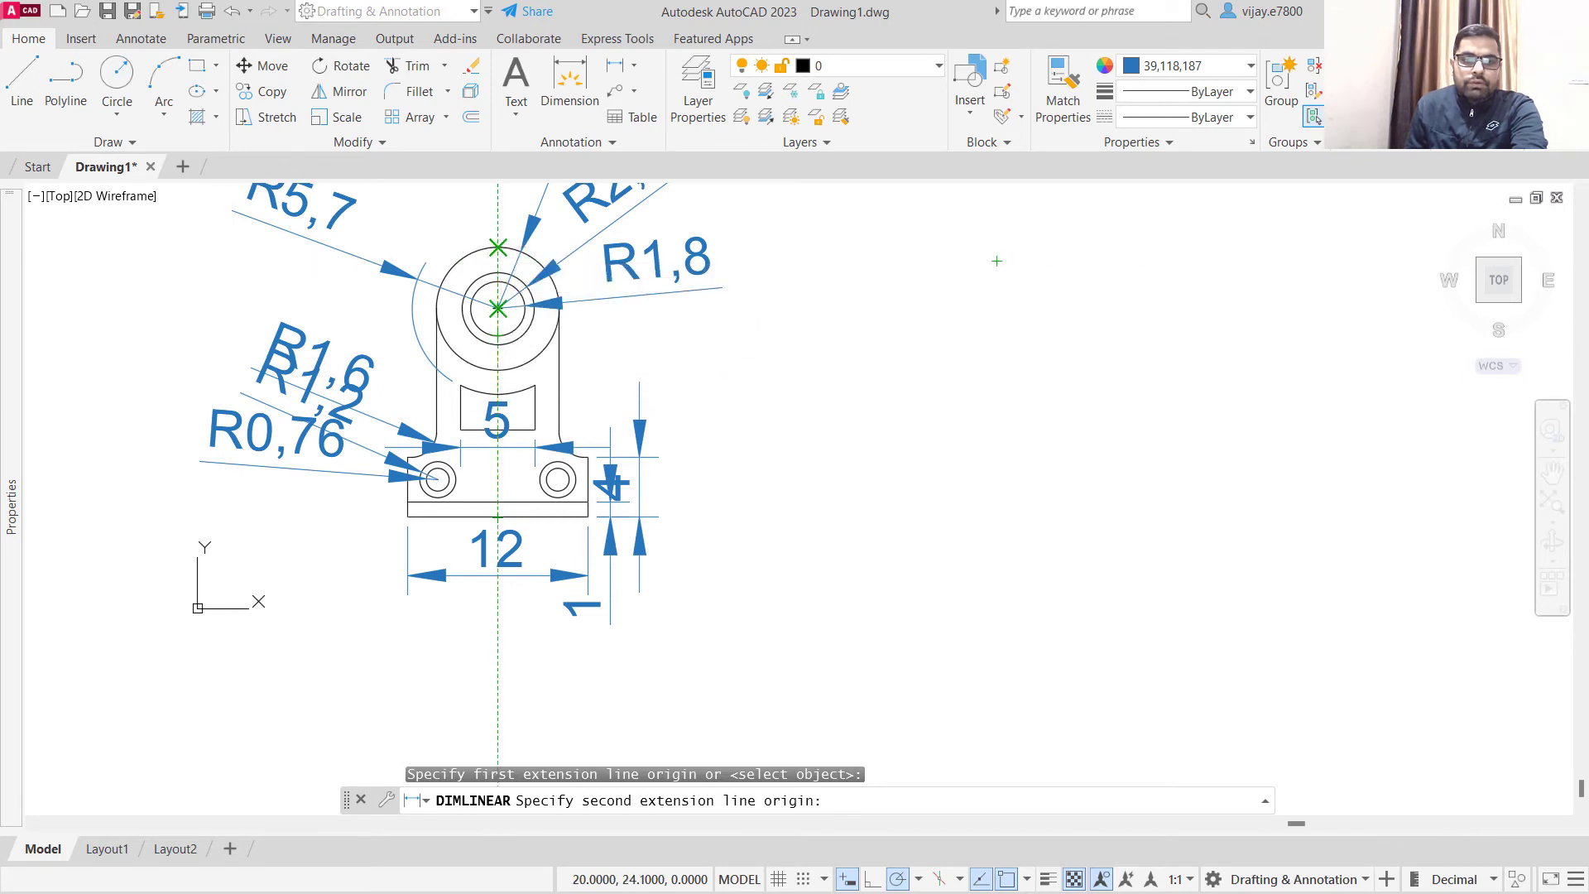
click(498, 246)
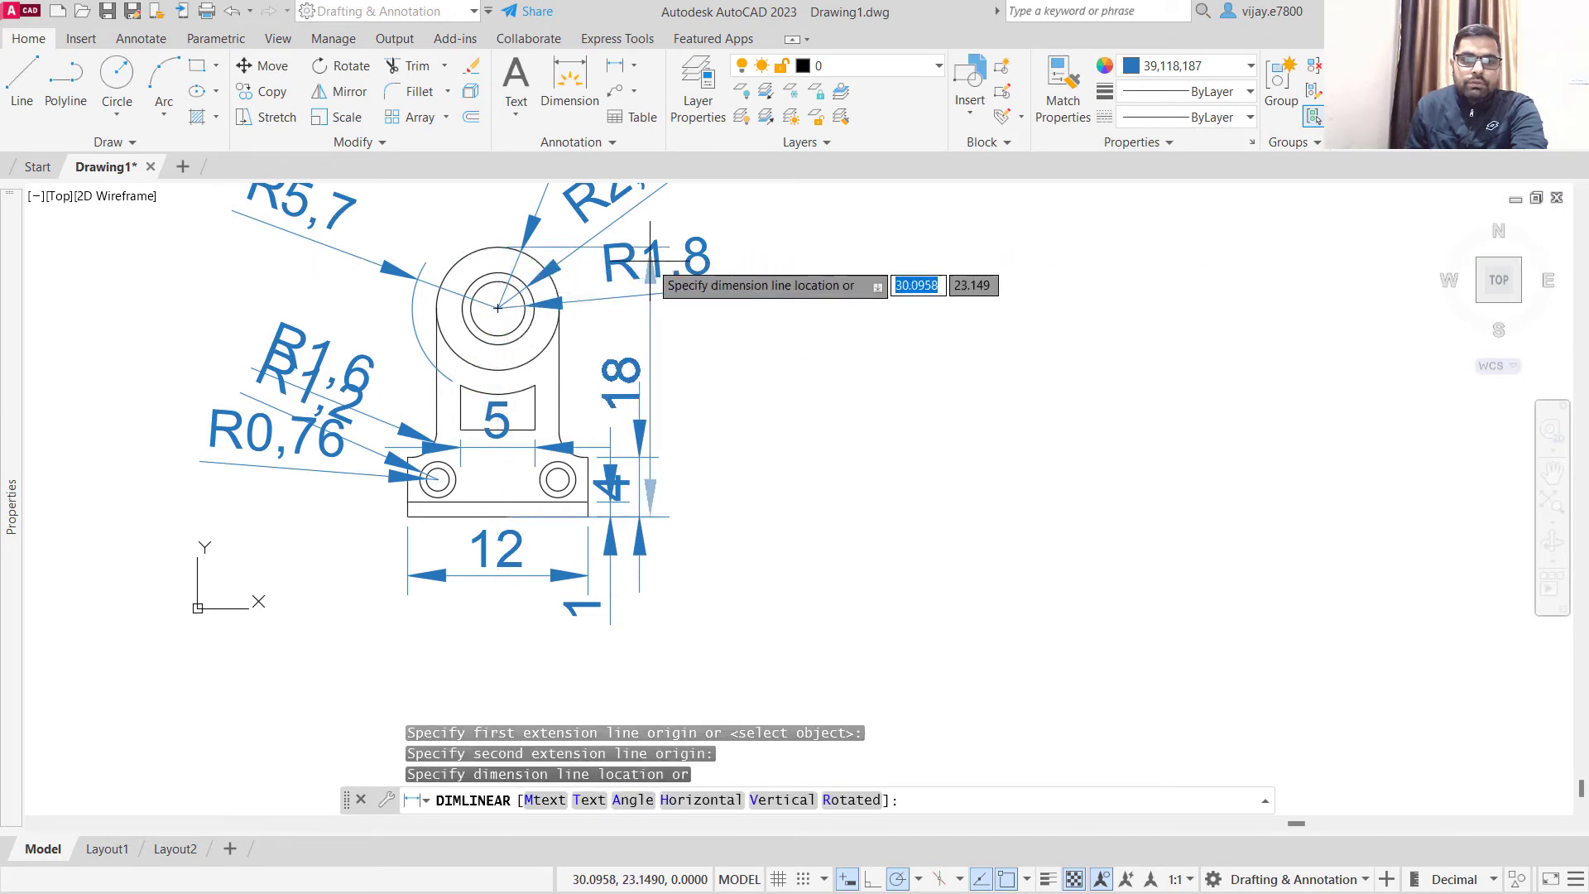
click(744, 267)
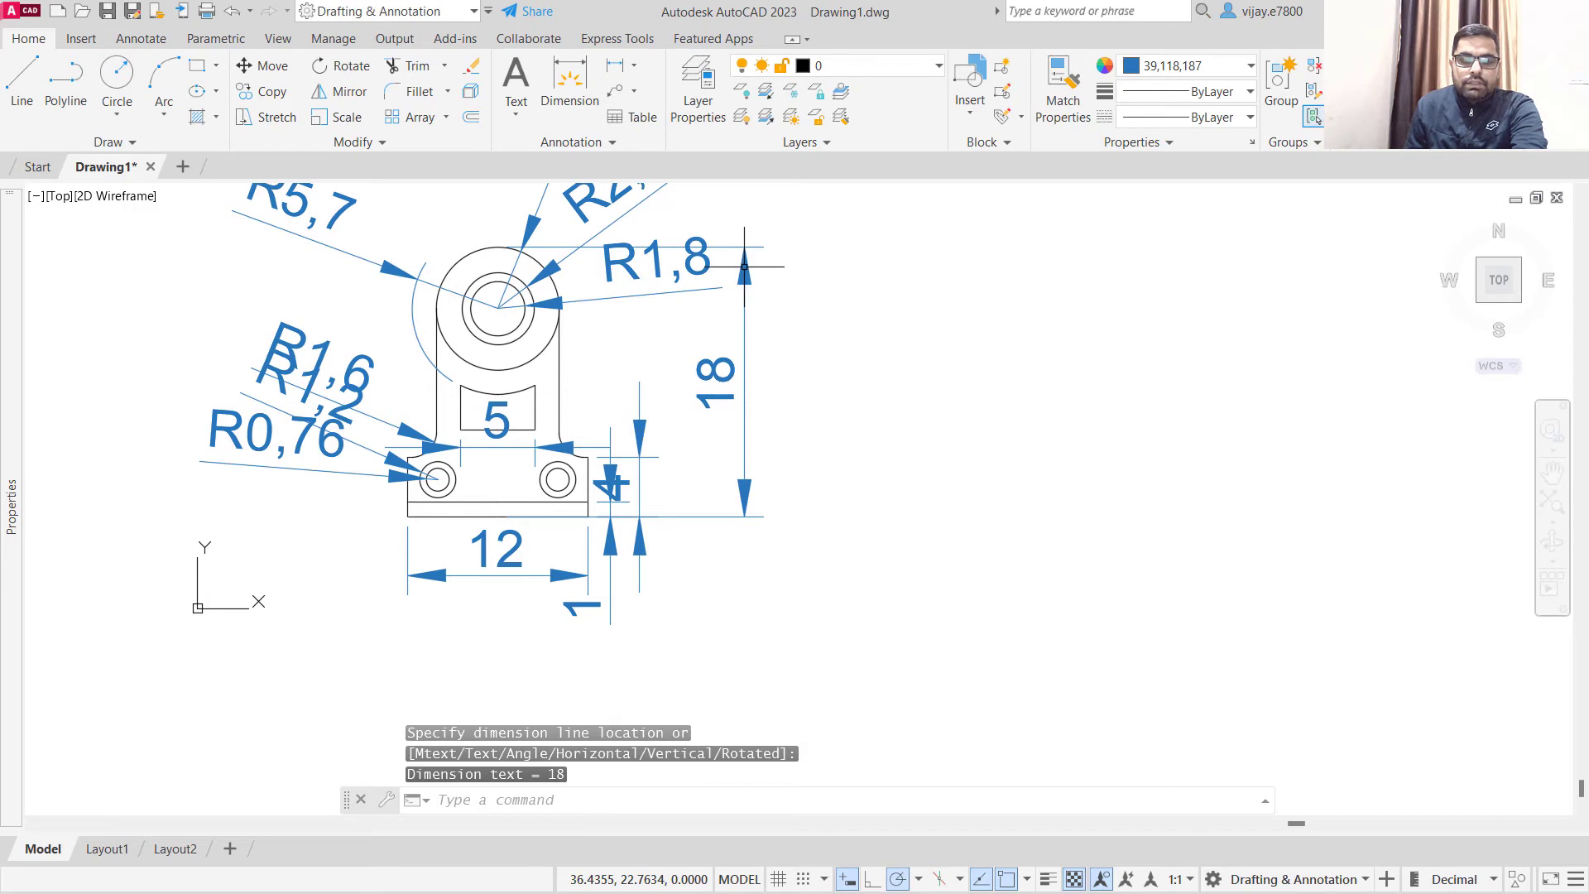
- Preview the Standard style in the Dimension Style Manager, then close the manager
click(553, 145)
click(508, 195)
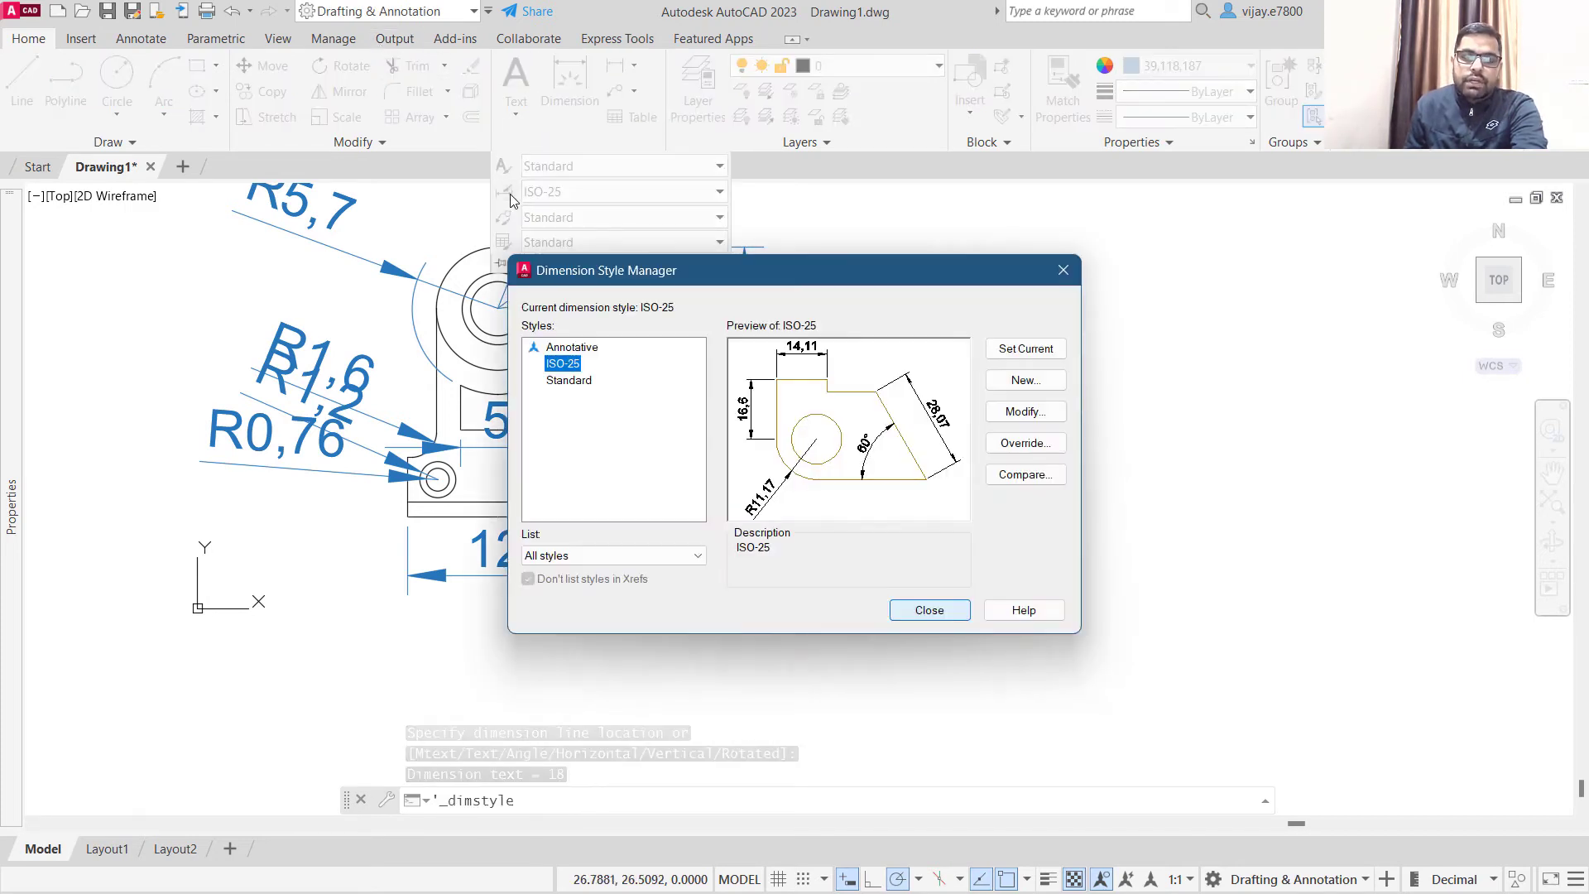
click(571, 382)
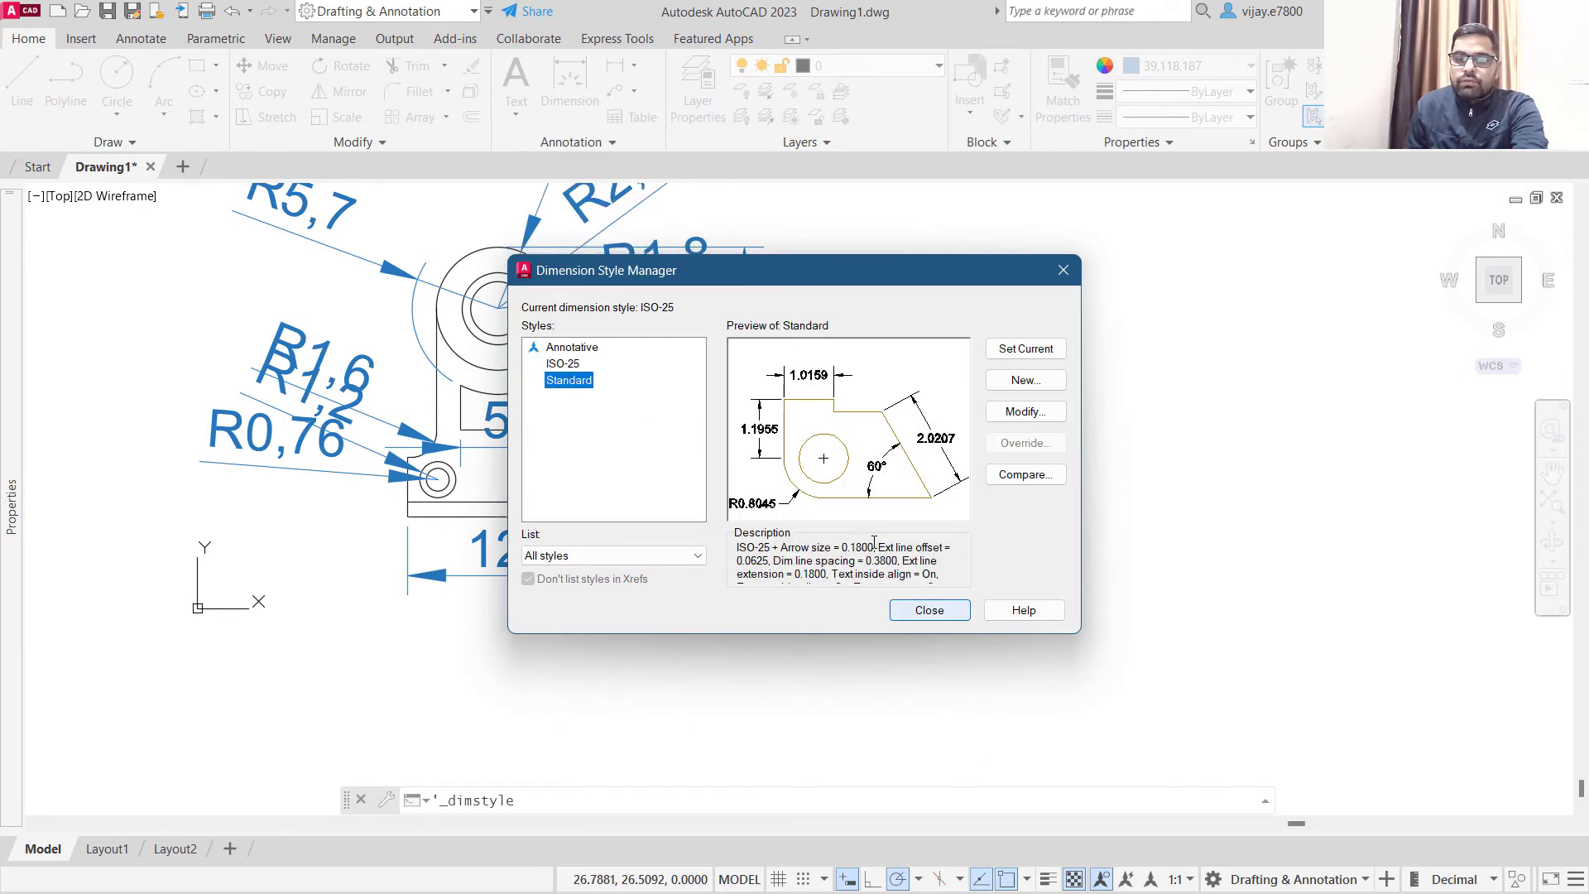
click(921, 616)
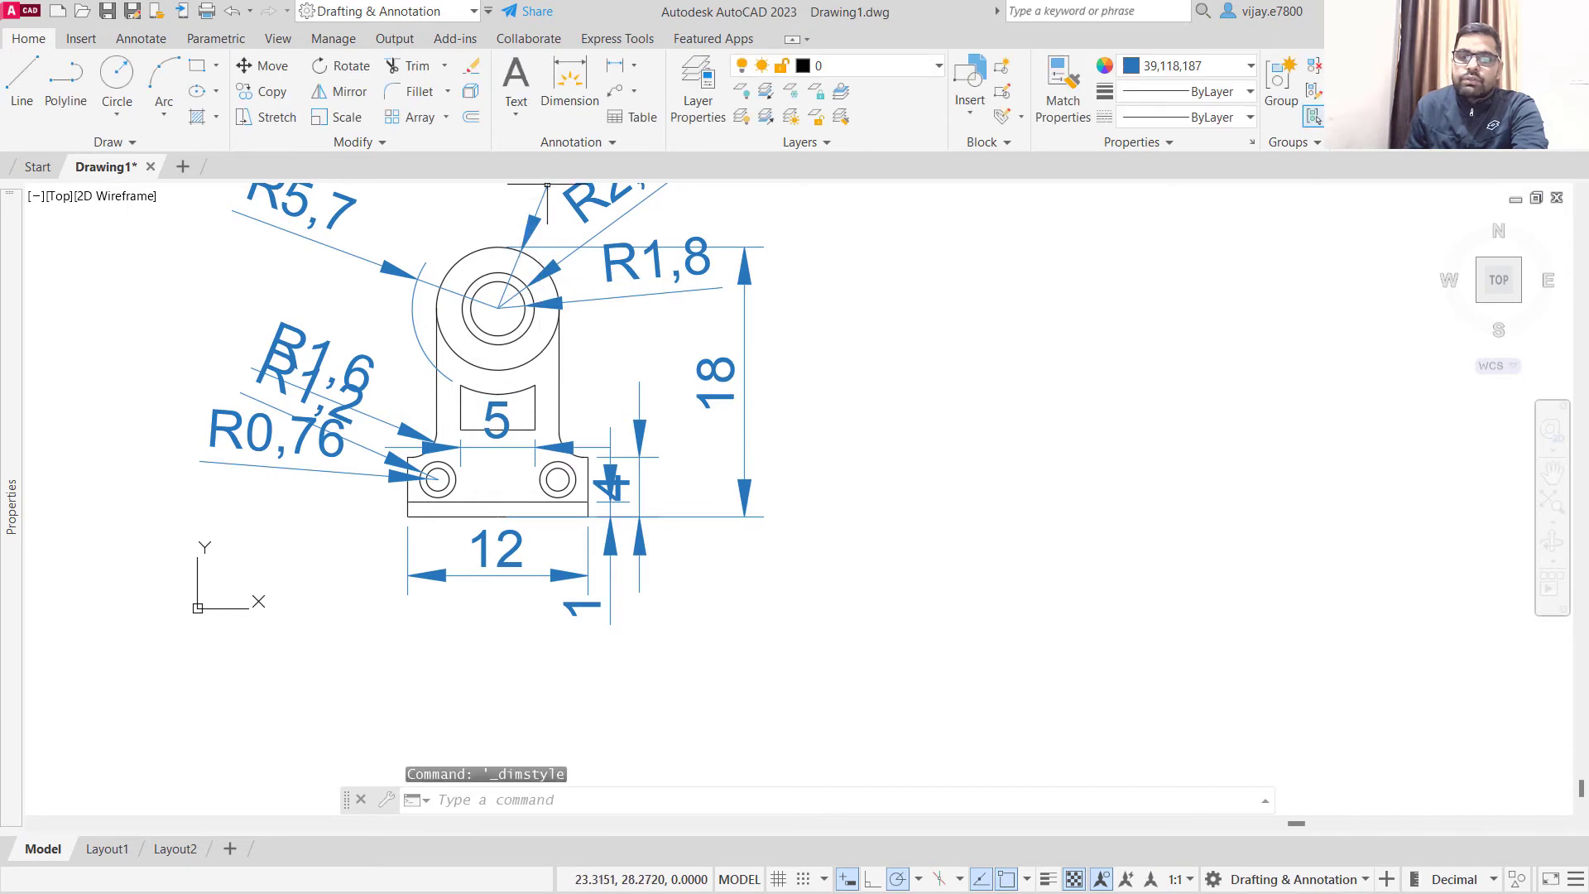
- Choose Standard as the current dimension style
click(555, 145)
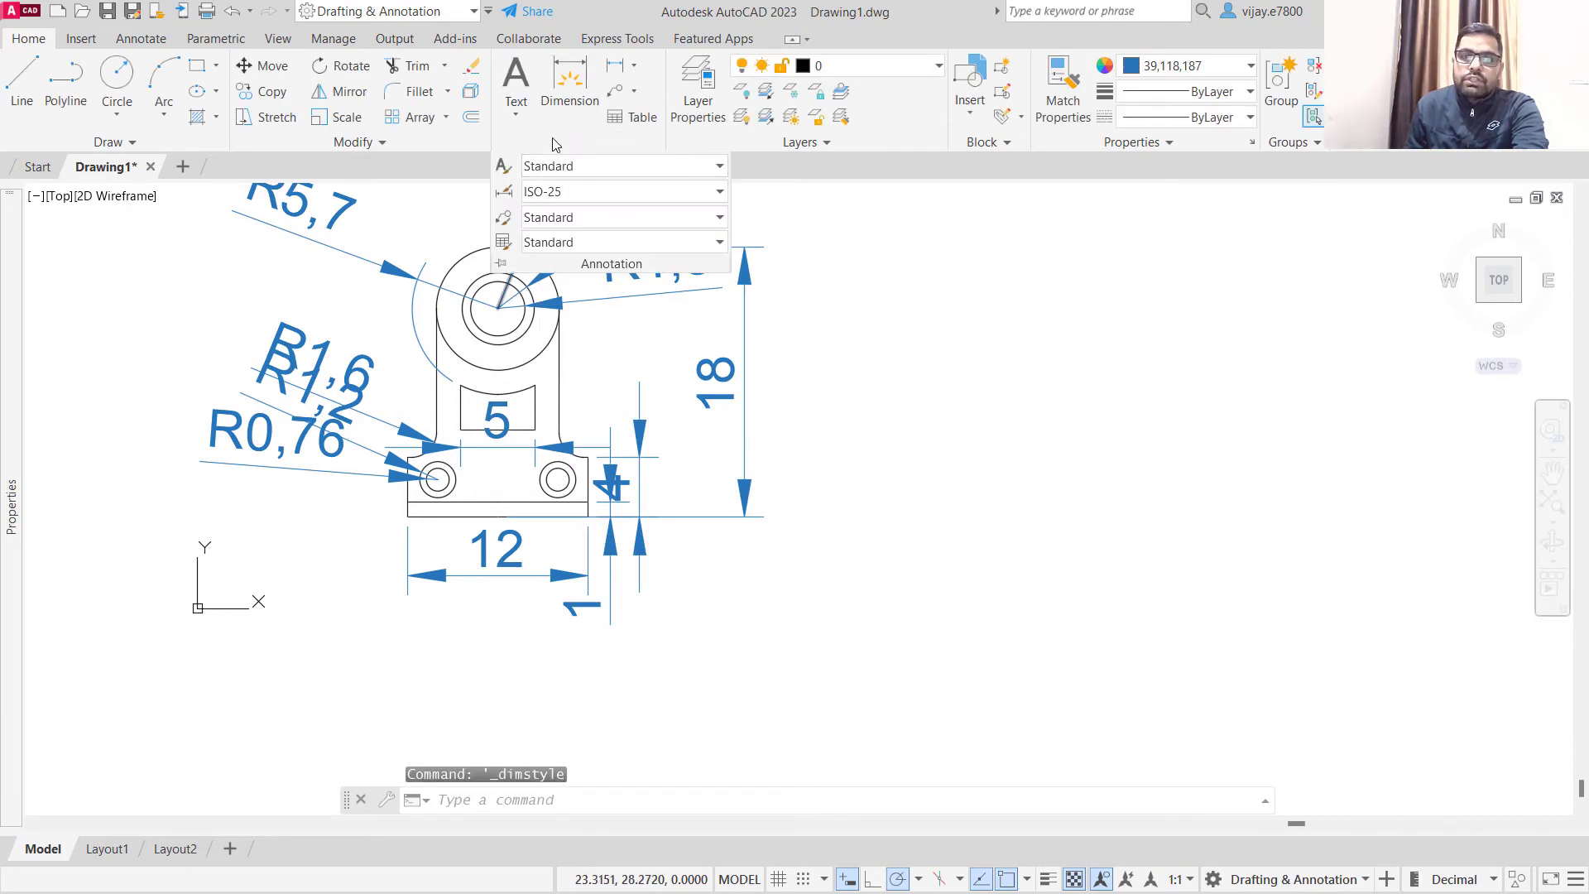
click(539, 194)
click(601, 362)
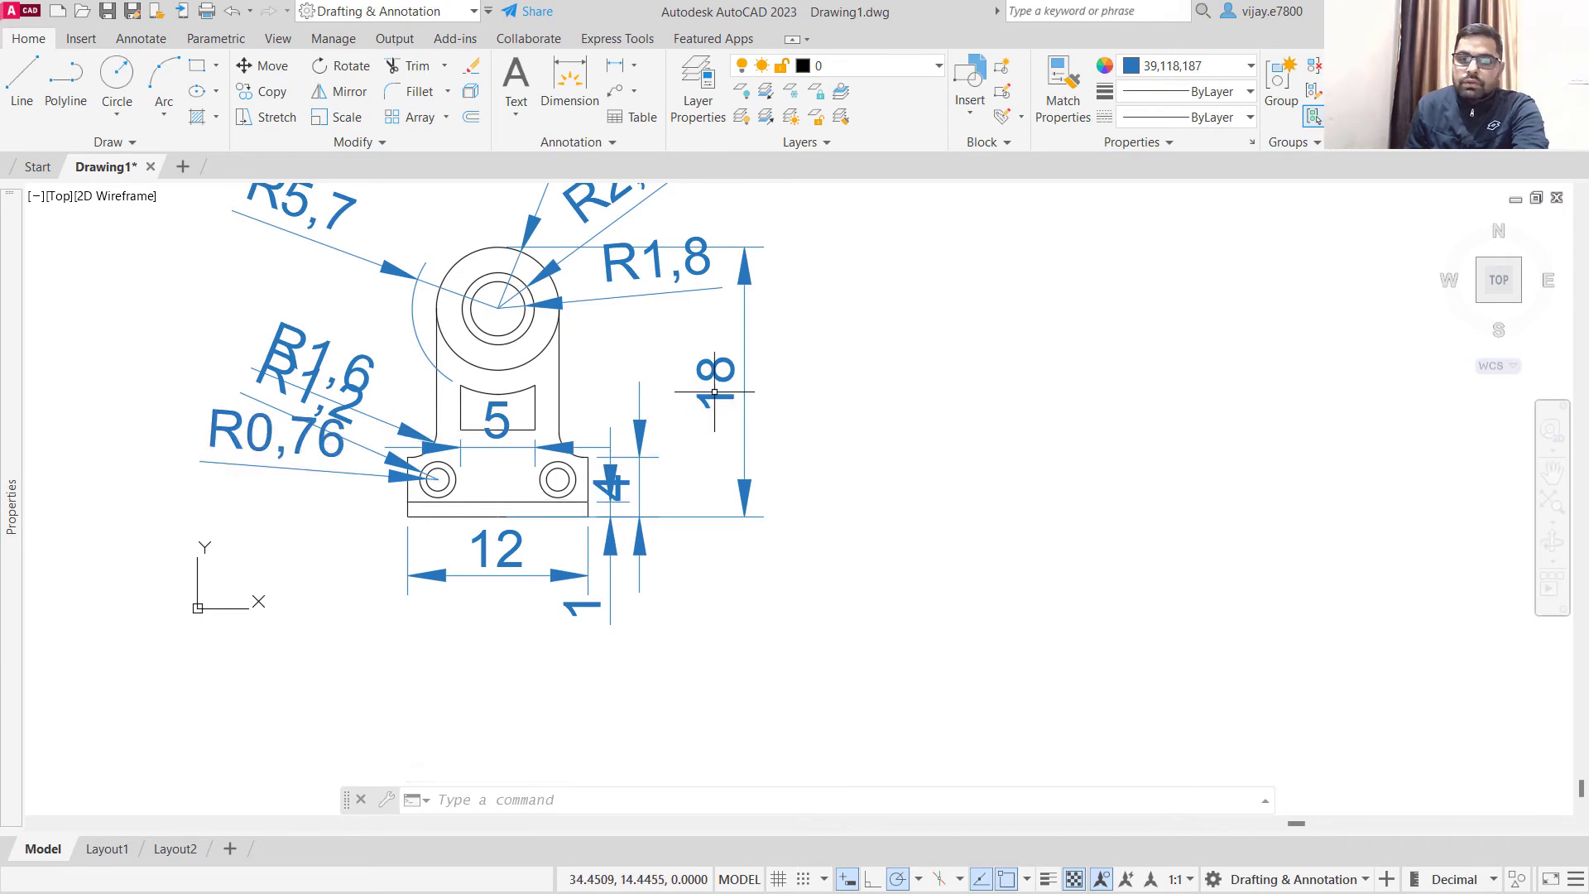
- Select the bracket's linear and radius dimensions with Select Similar and switch them all to the Standard dimension style
click(749, 569)
click(618, 301)
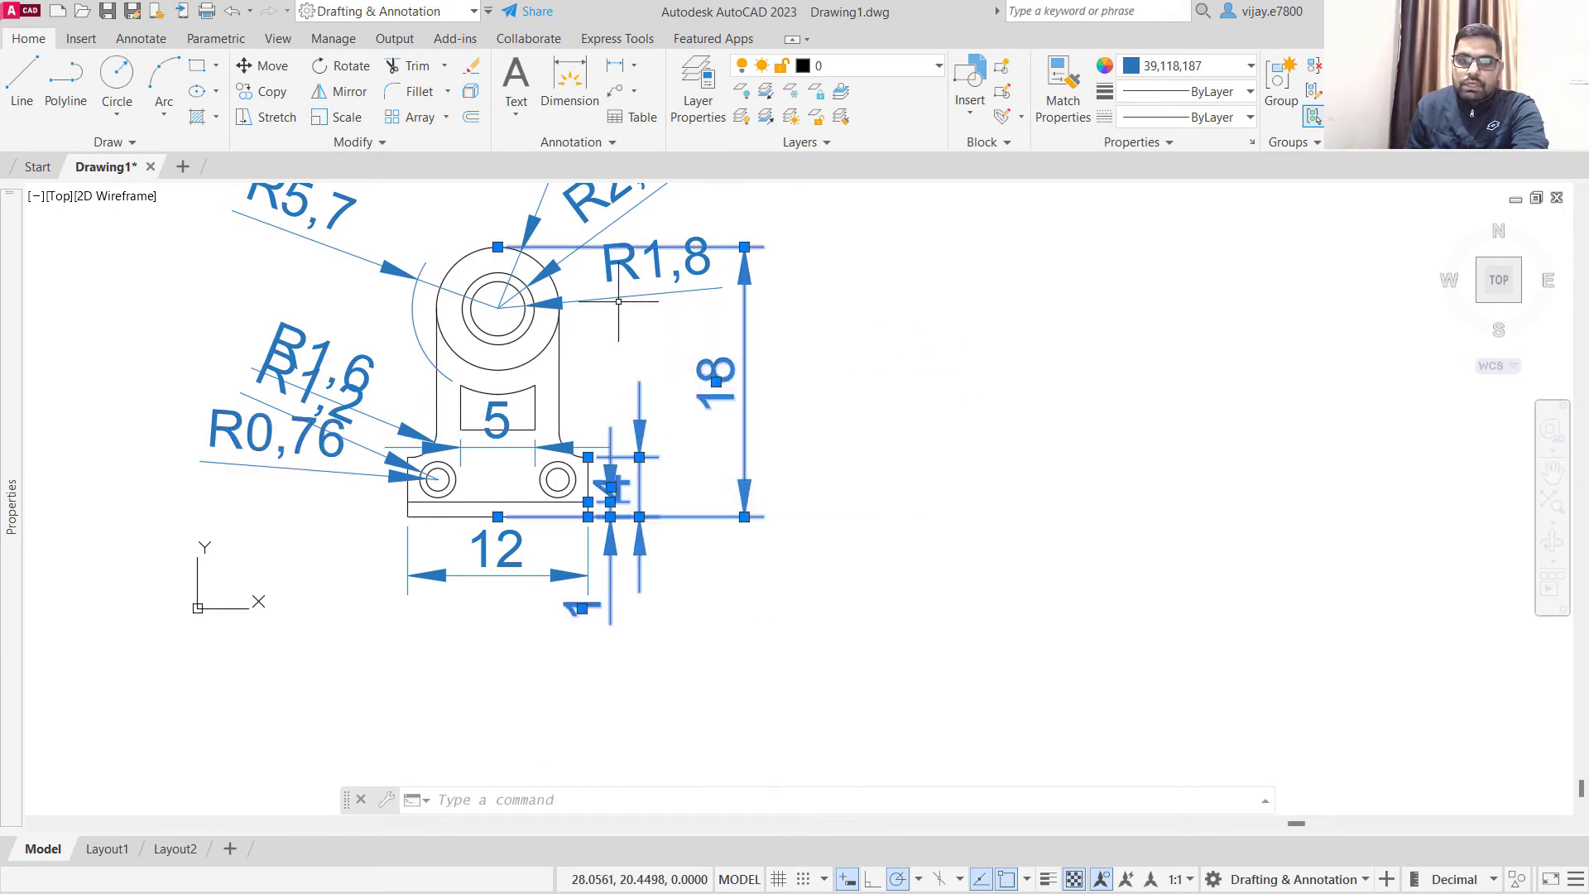
right_click(667, 374)
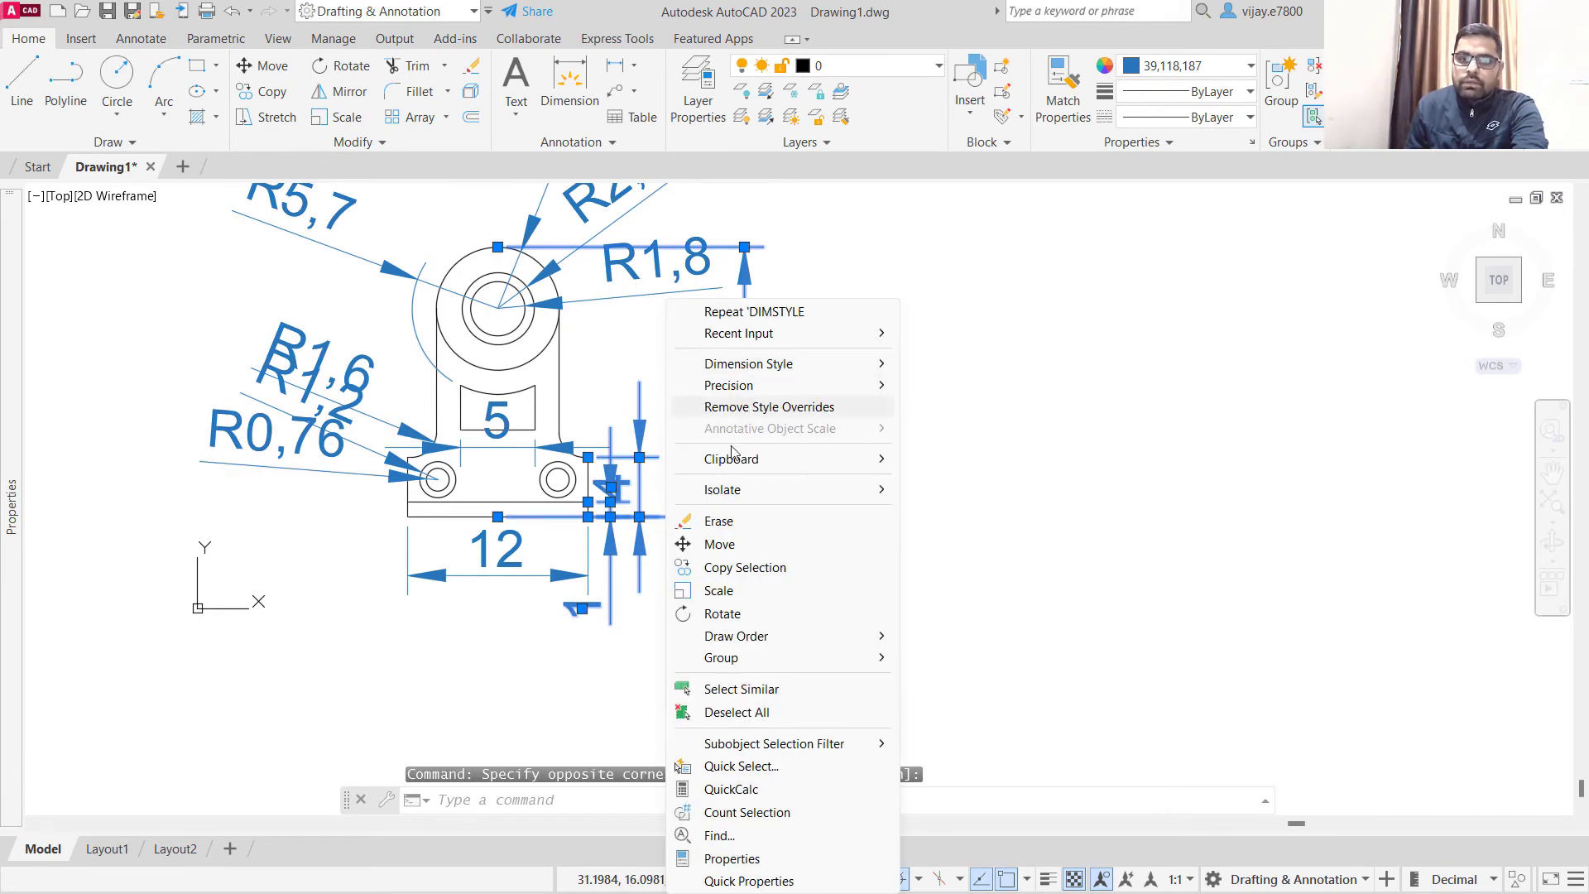
click(727, 689)
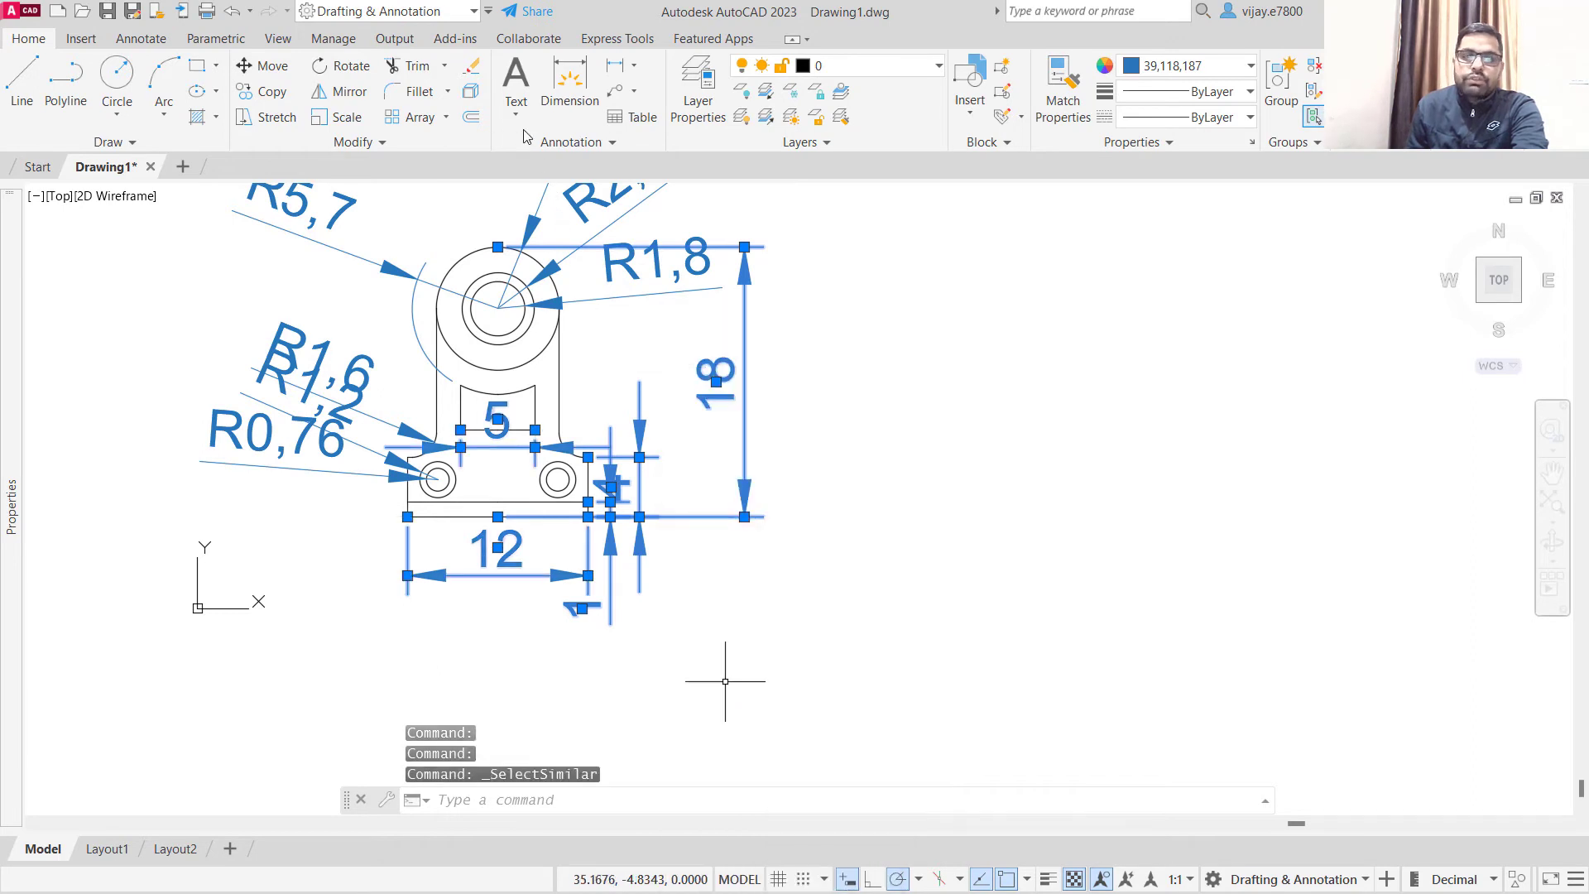
click(278, 507)
click(191, 301)
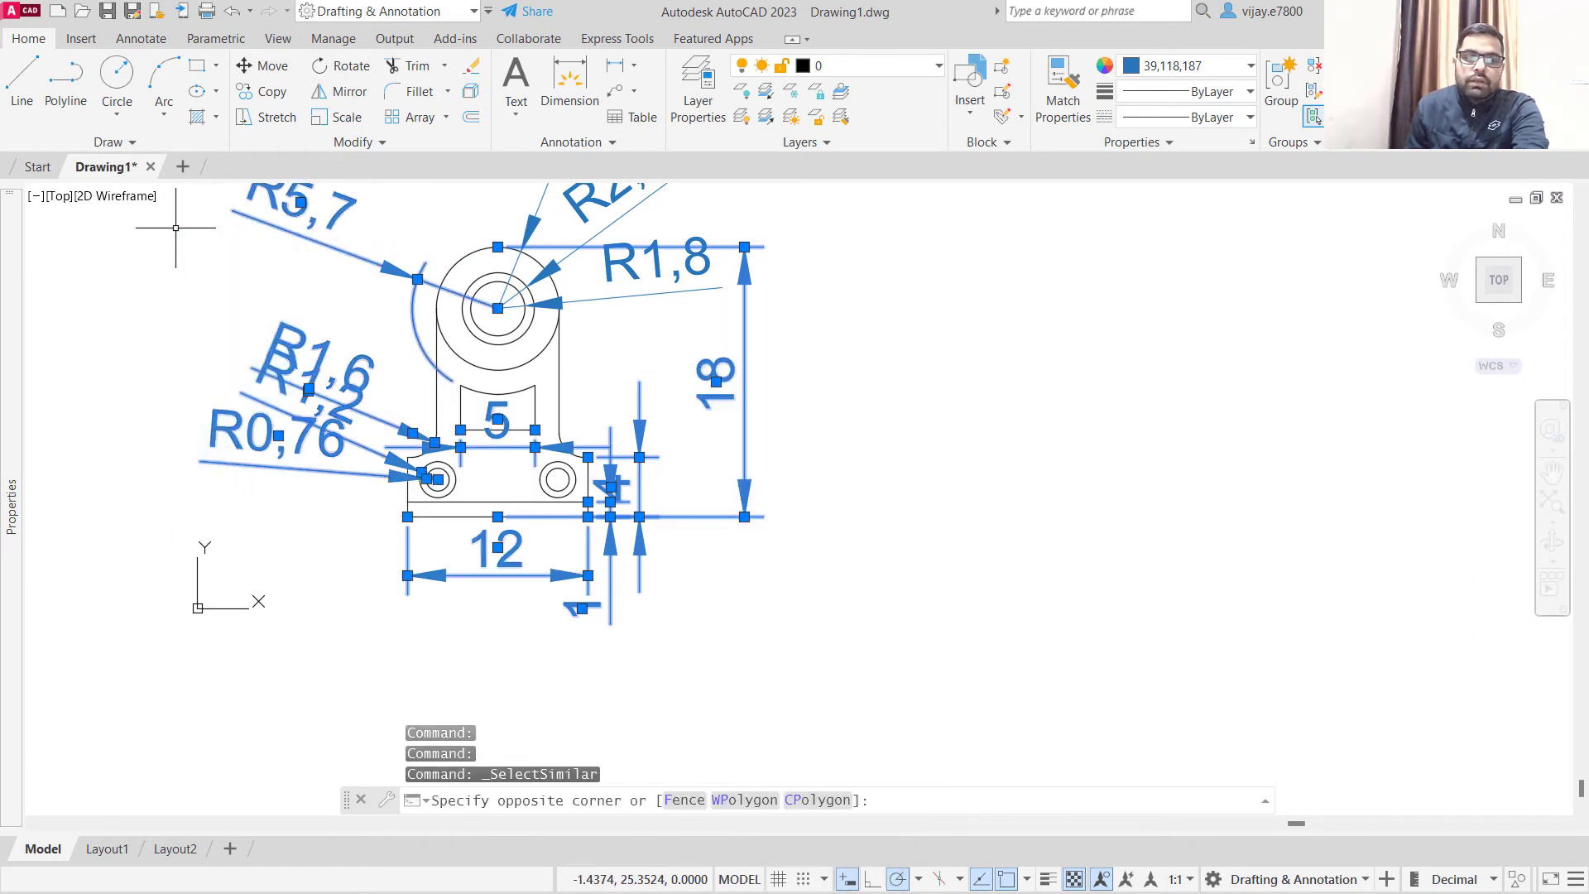
right_click(191, 300)
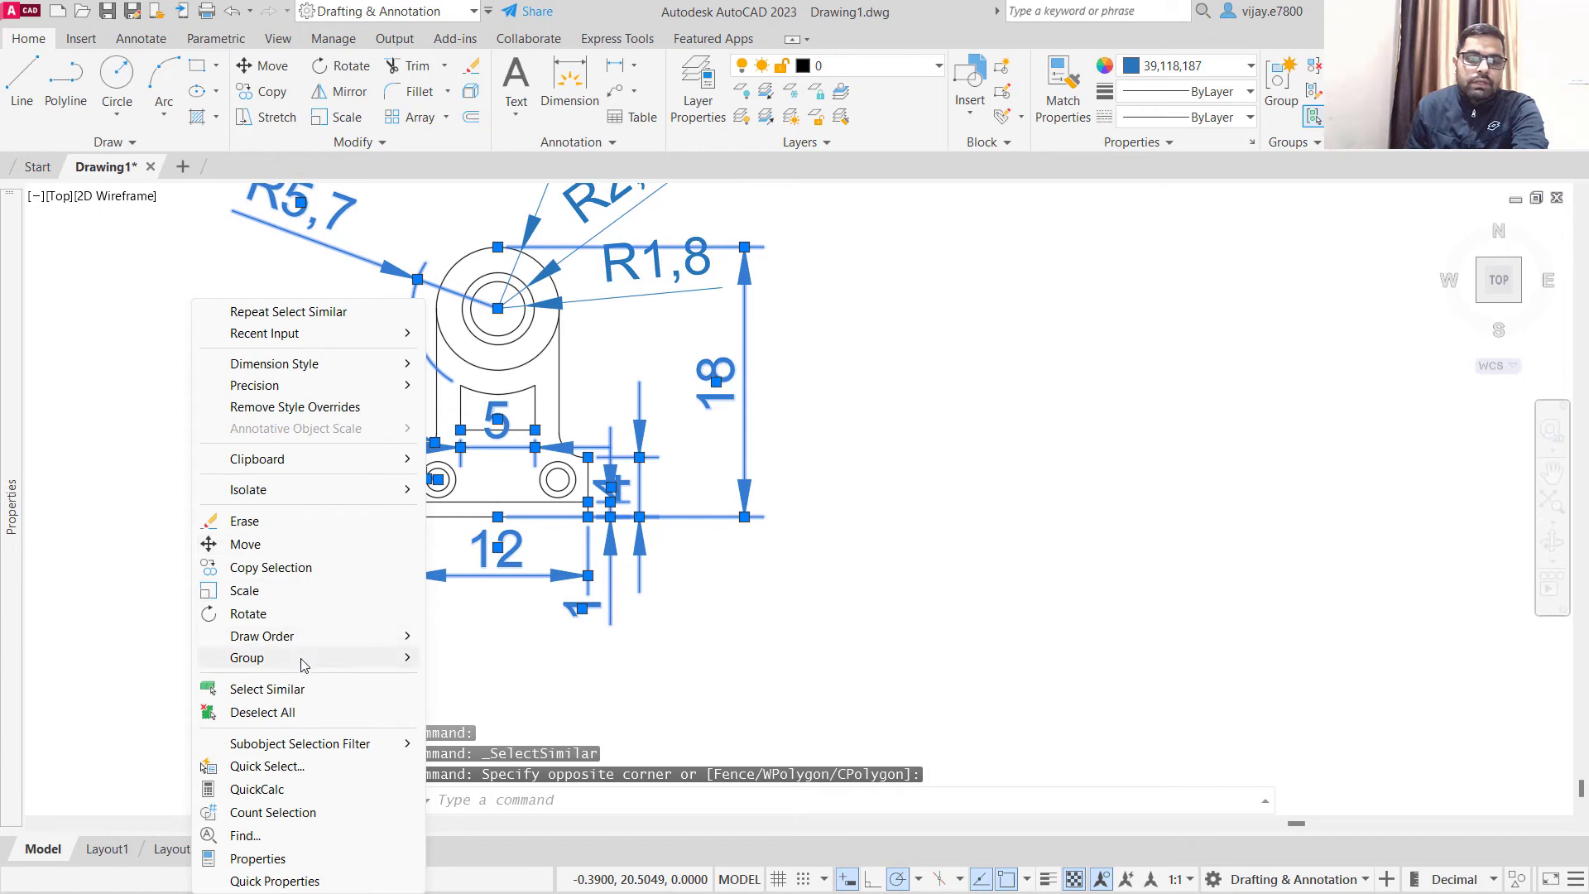
click(266, 690)
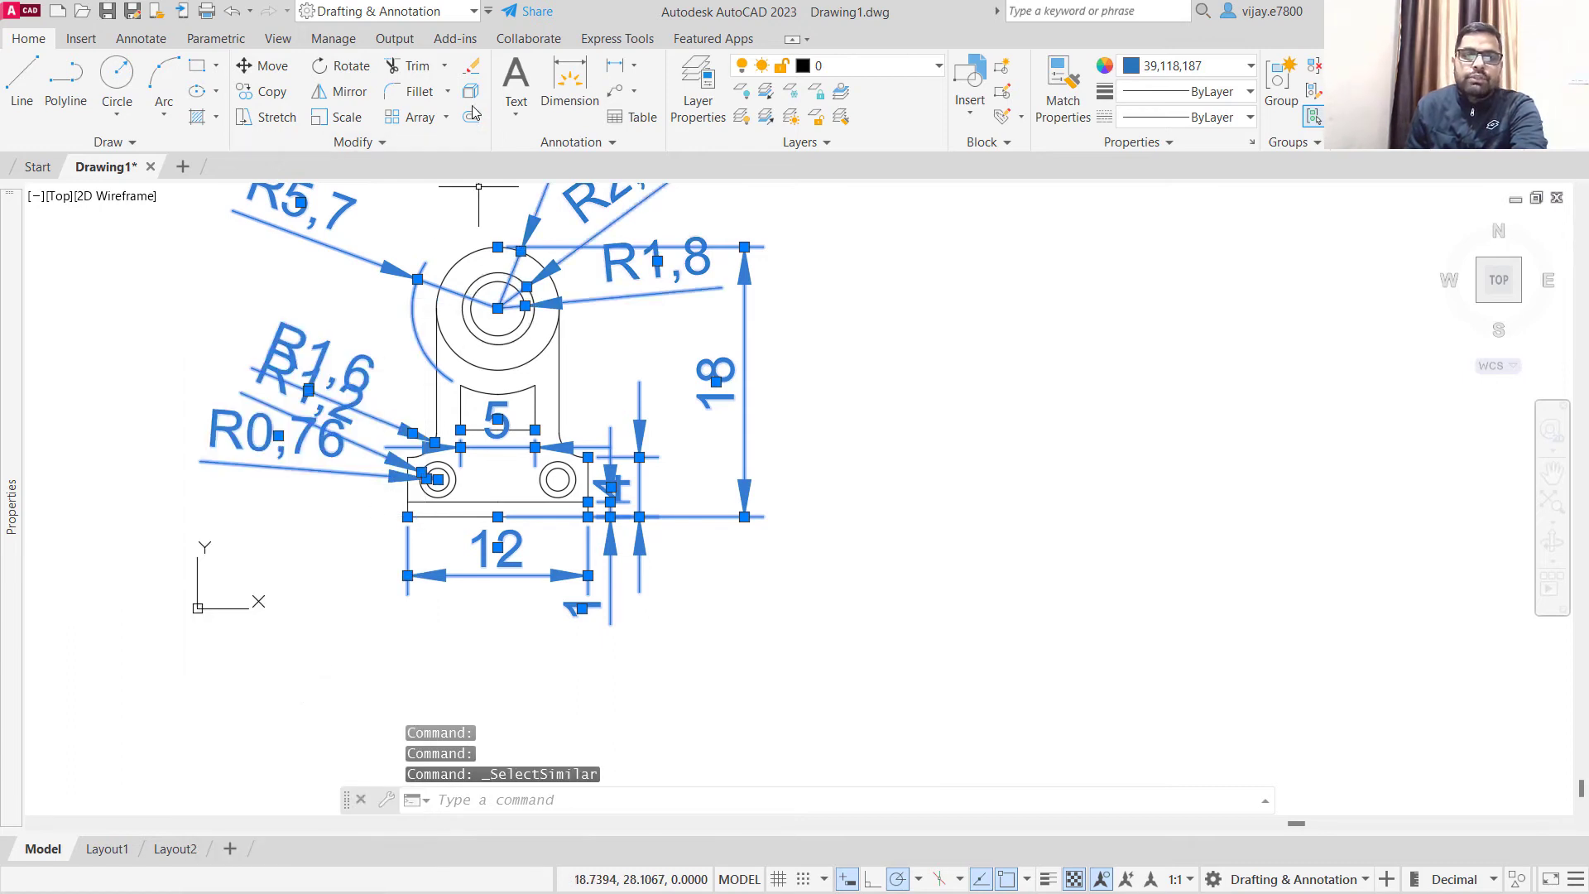
click(565, 142)
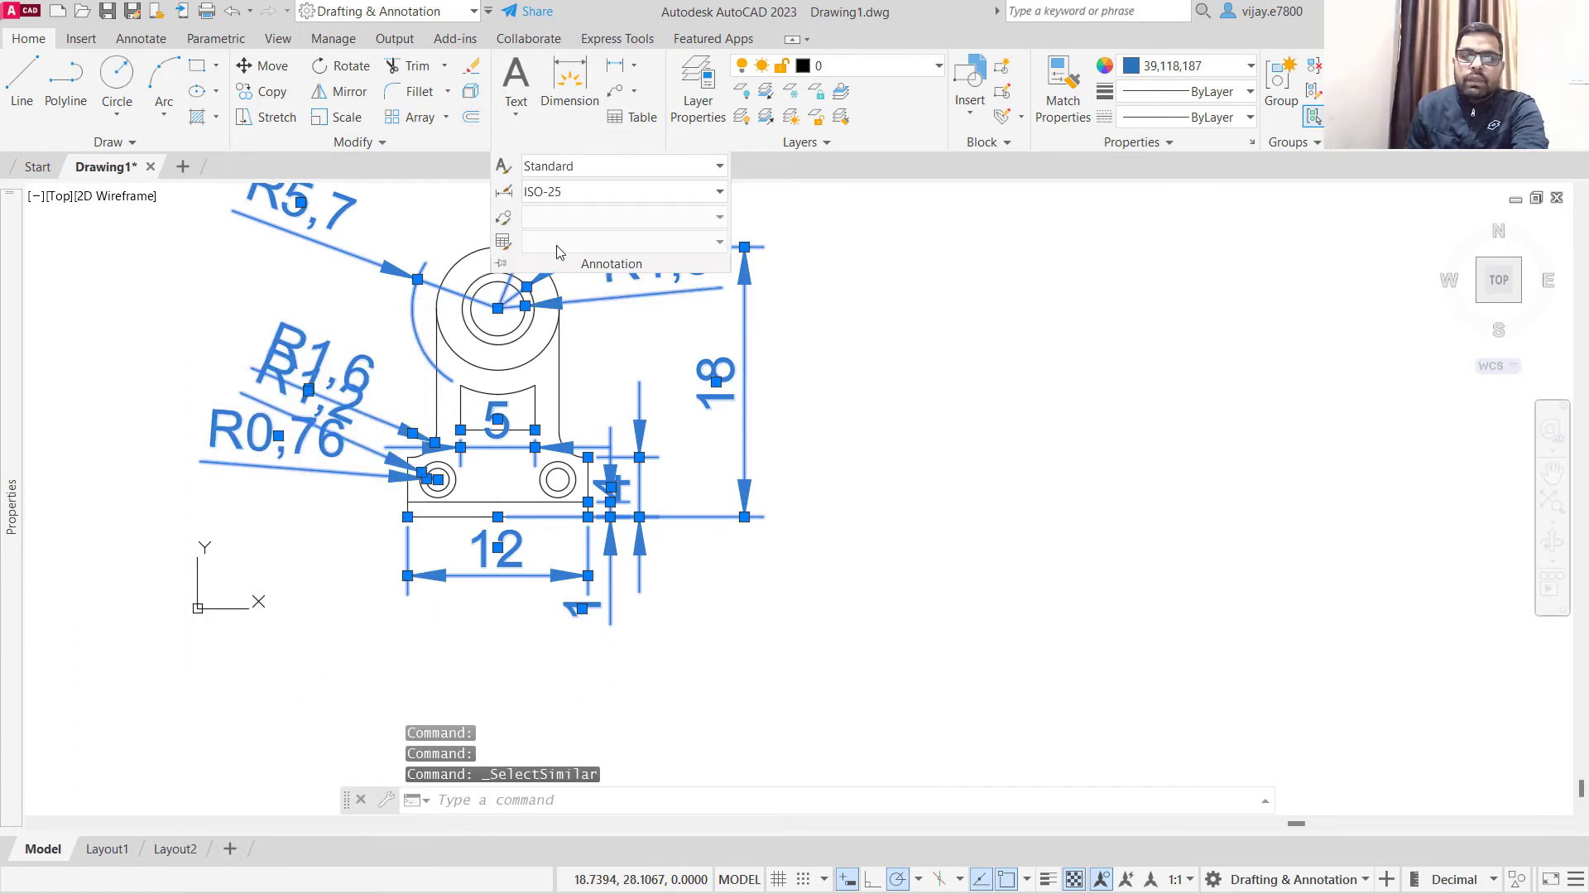
click(600, 192)
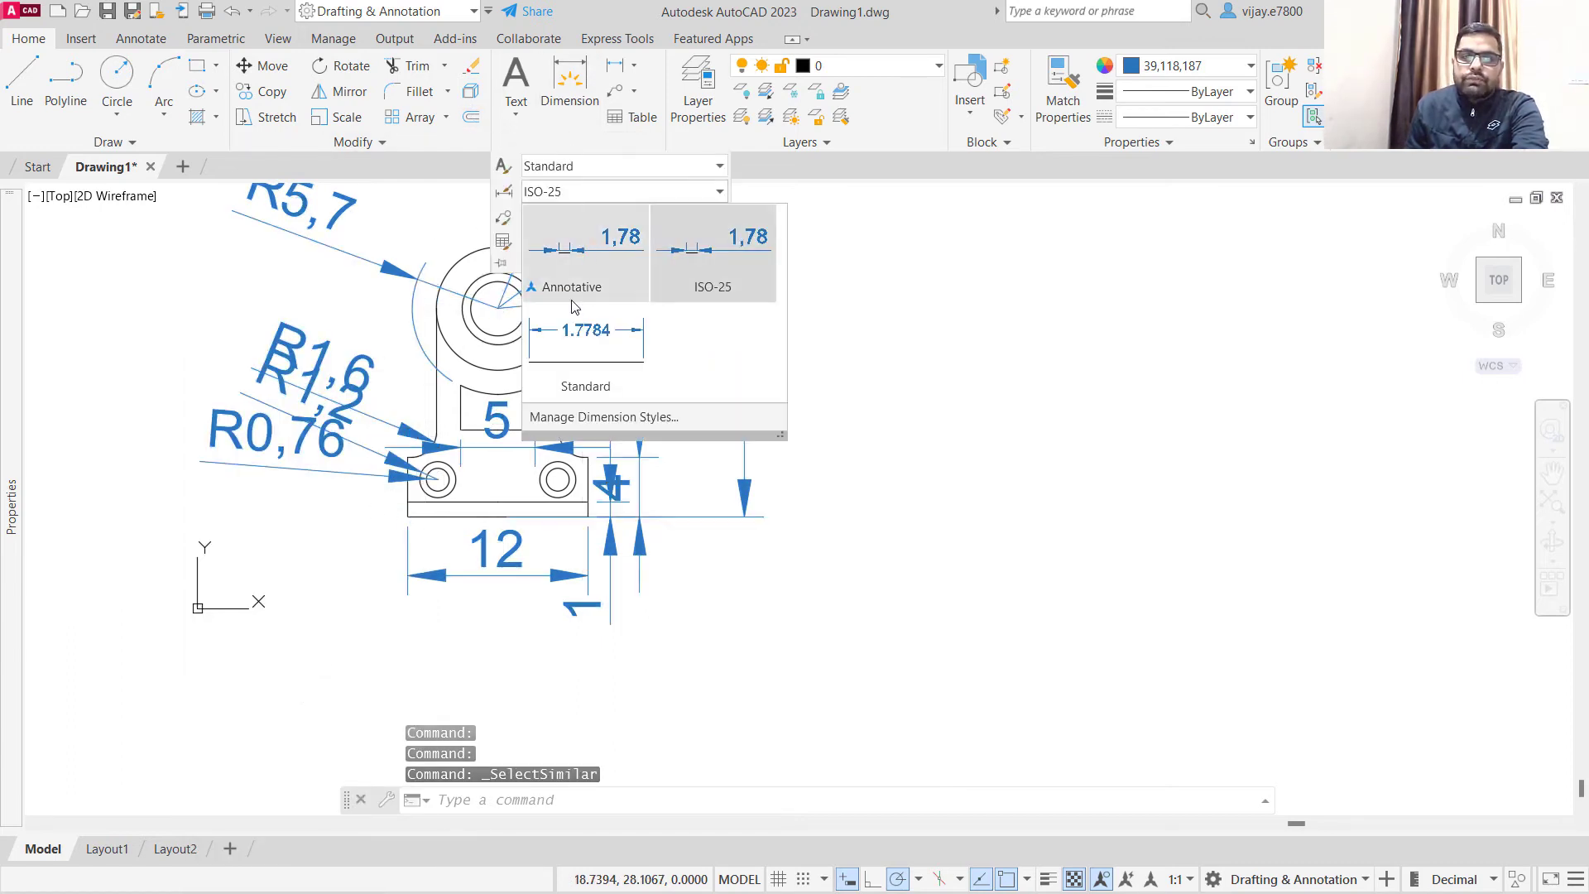
click(574, 348)
- Modify the Standard dimension style with a text height of 2 and a linear precision of 0.0
scroll(552, 416, up, 8)
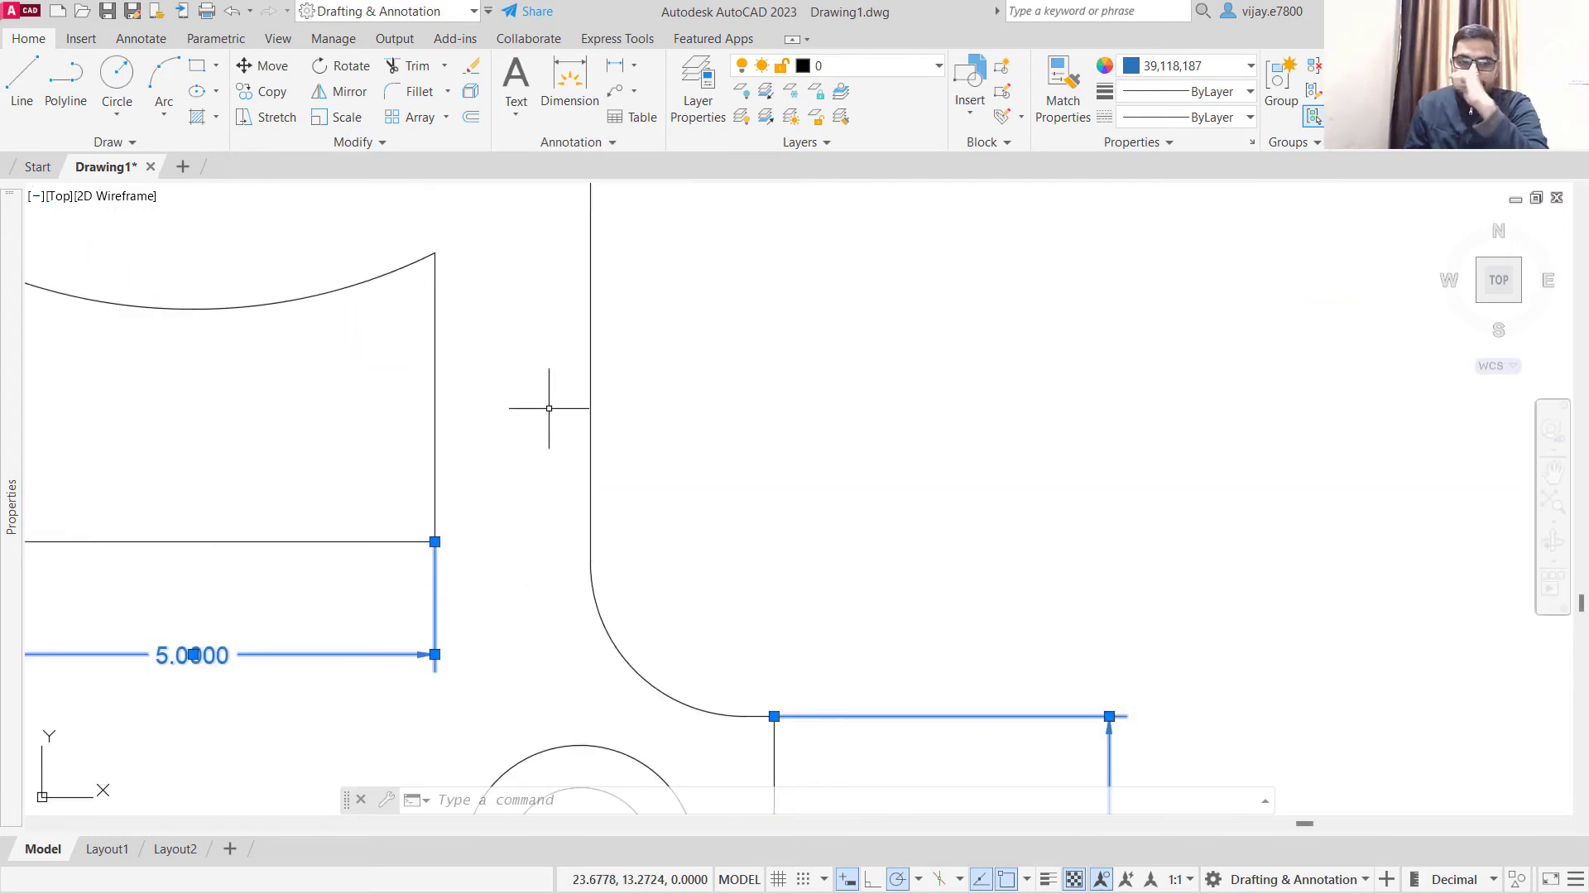
scroll(548, 404, down, 4)
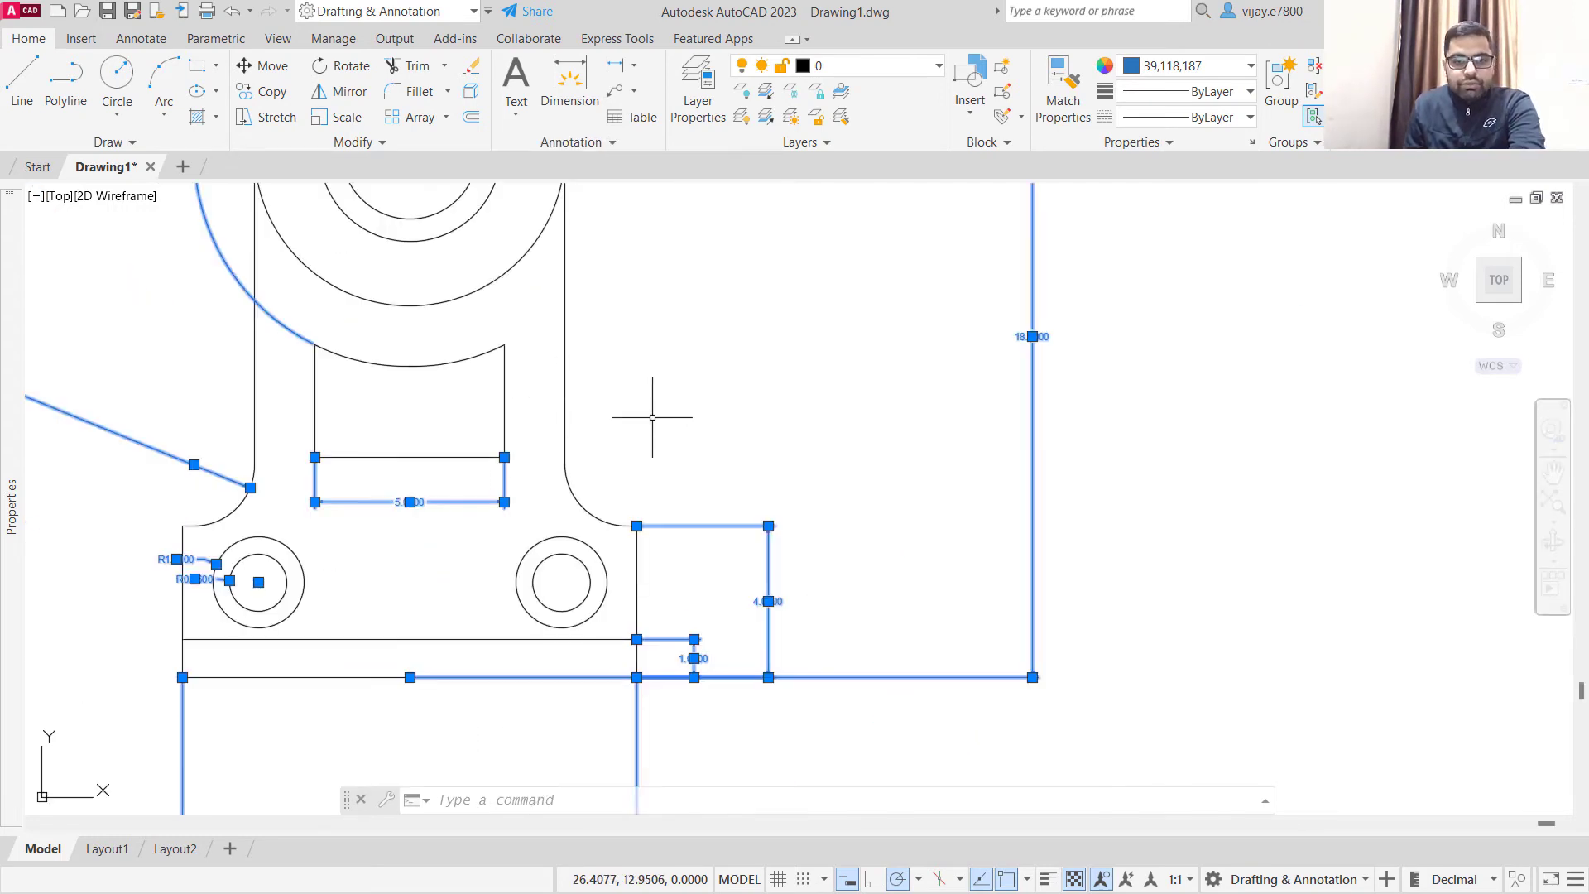
middle_drag(679, 404, 755, 369)
scroll(759, 371, down, 2)
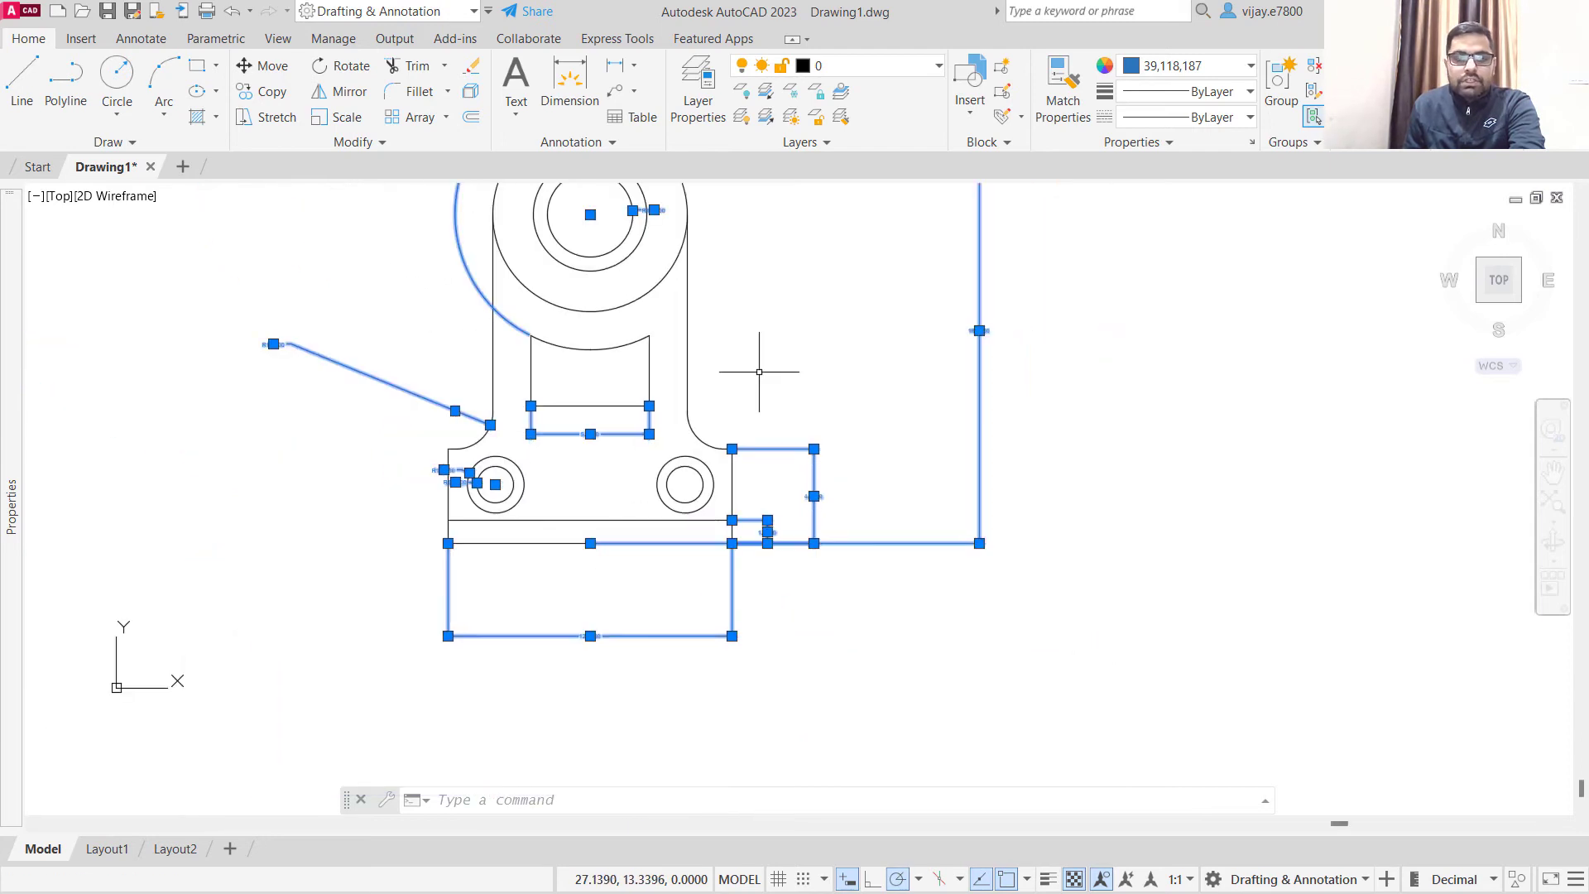
click(590, 149)
click(505, 193)
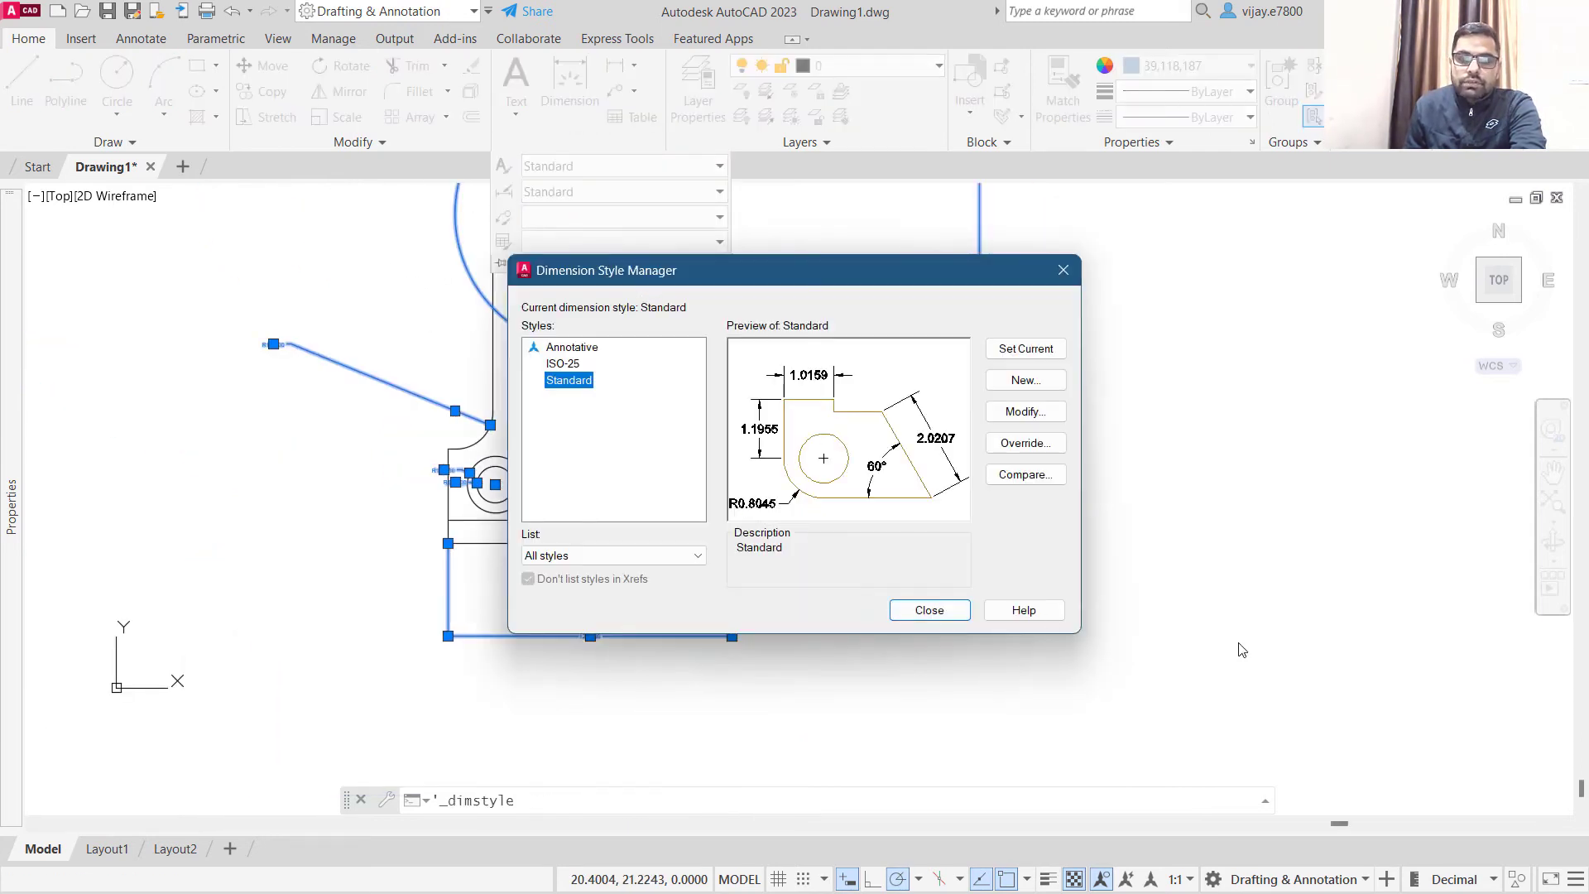
click(1008, 414)
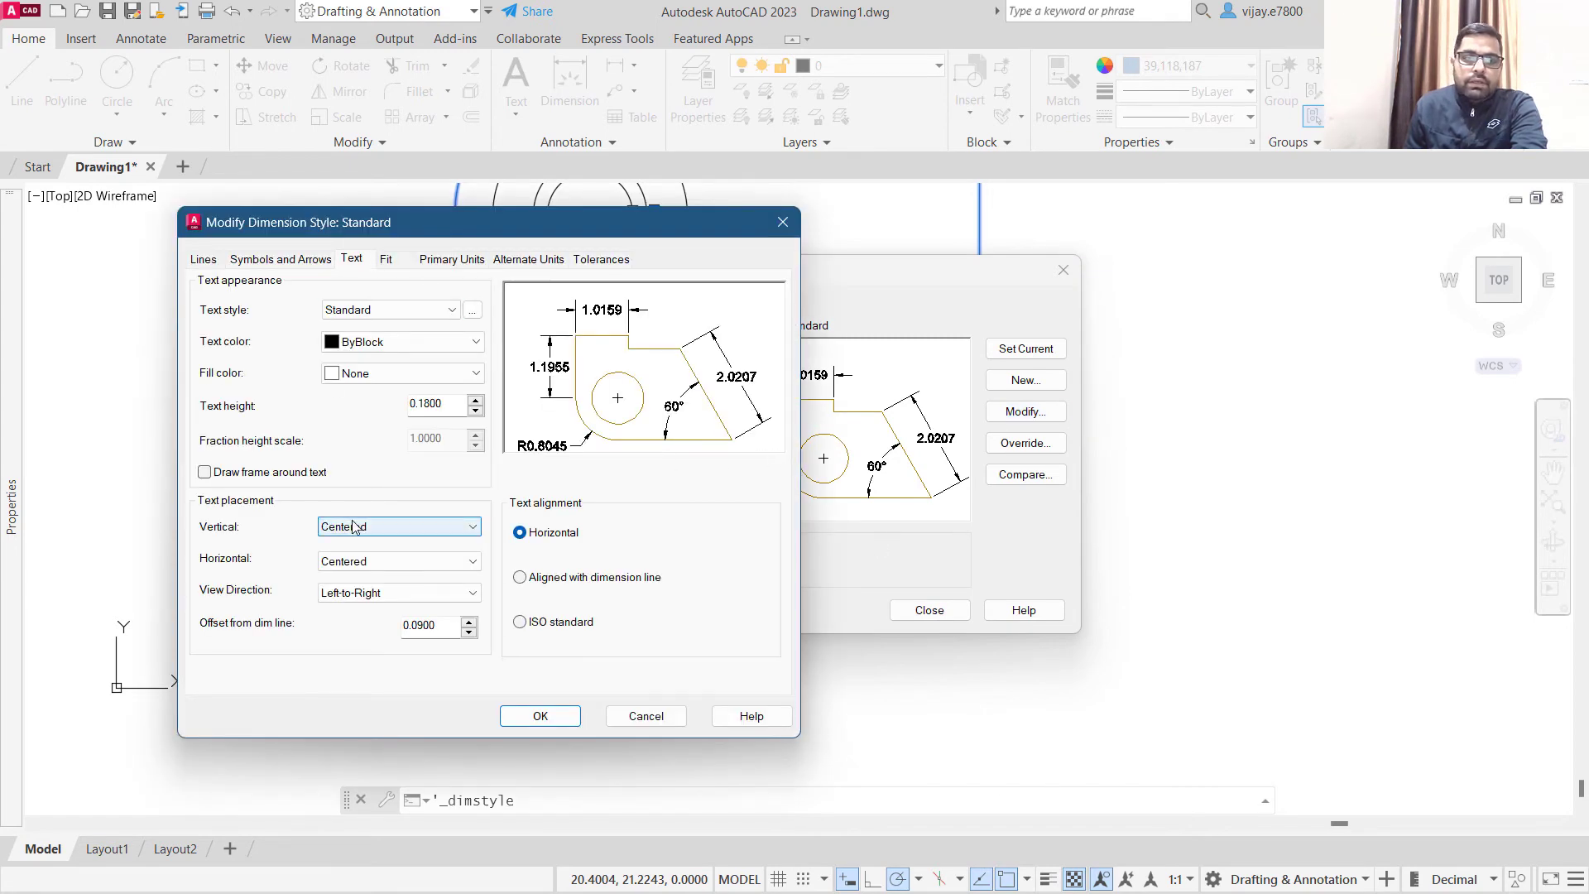
double_click(424, 403)
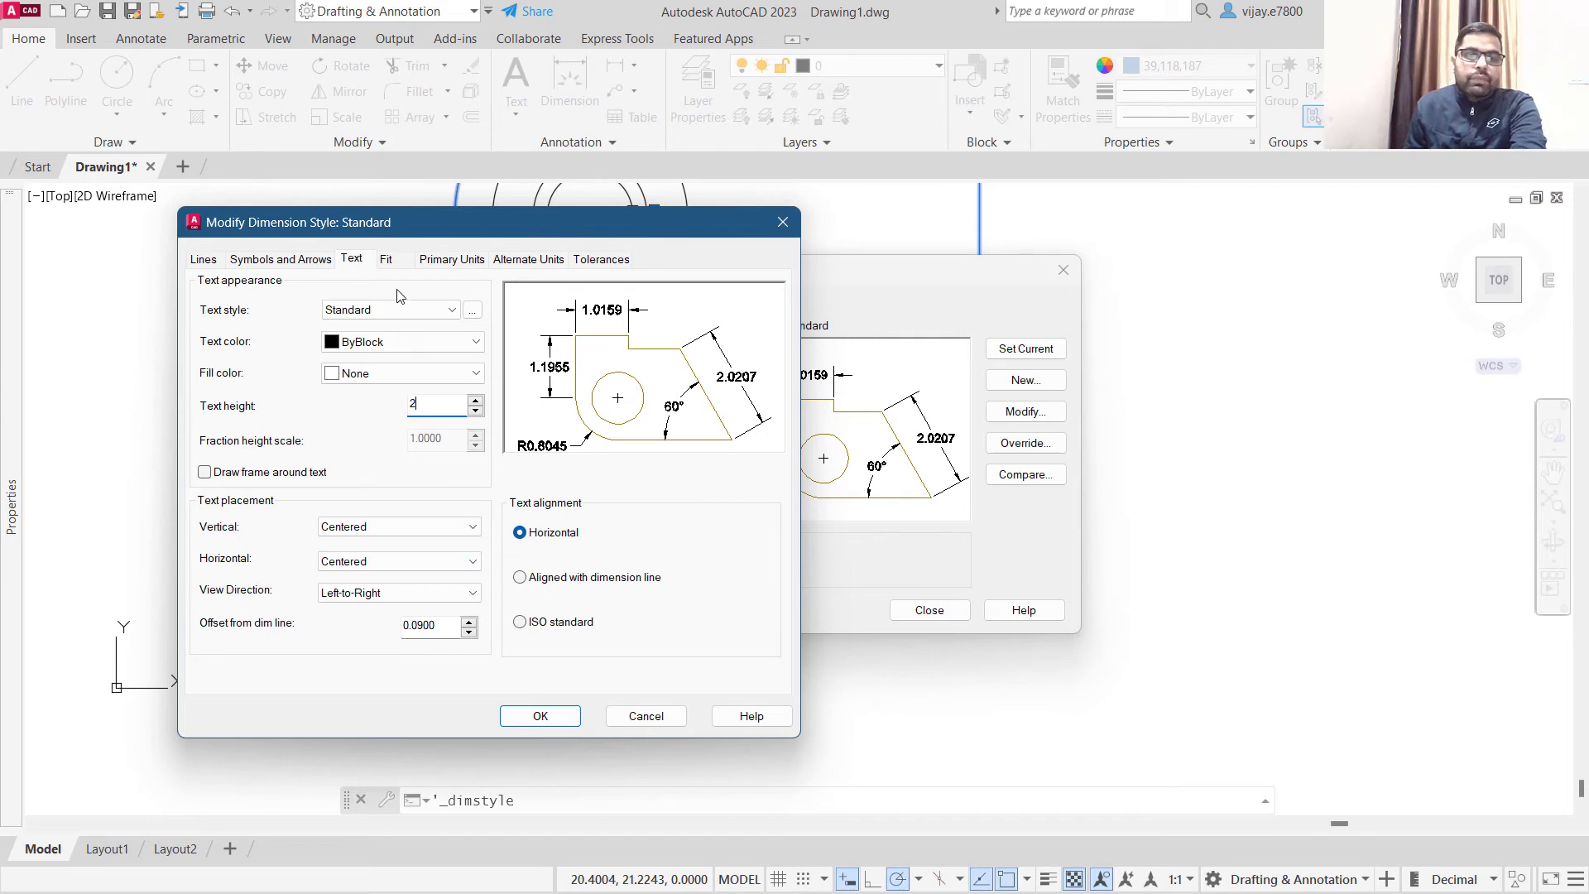
click(457, 261)
click(403, 329)
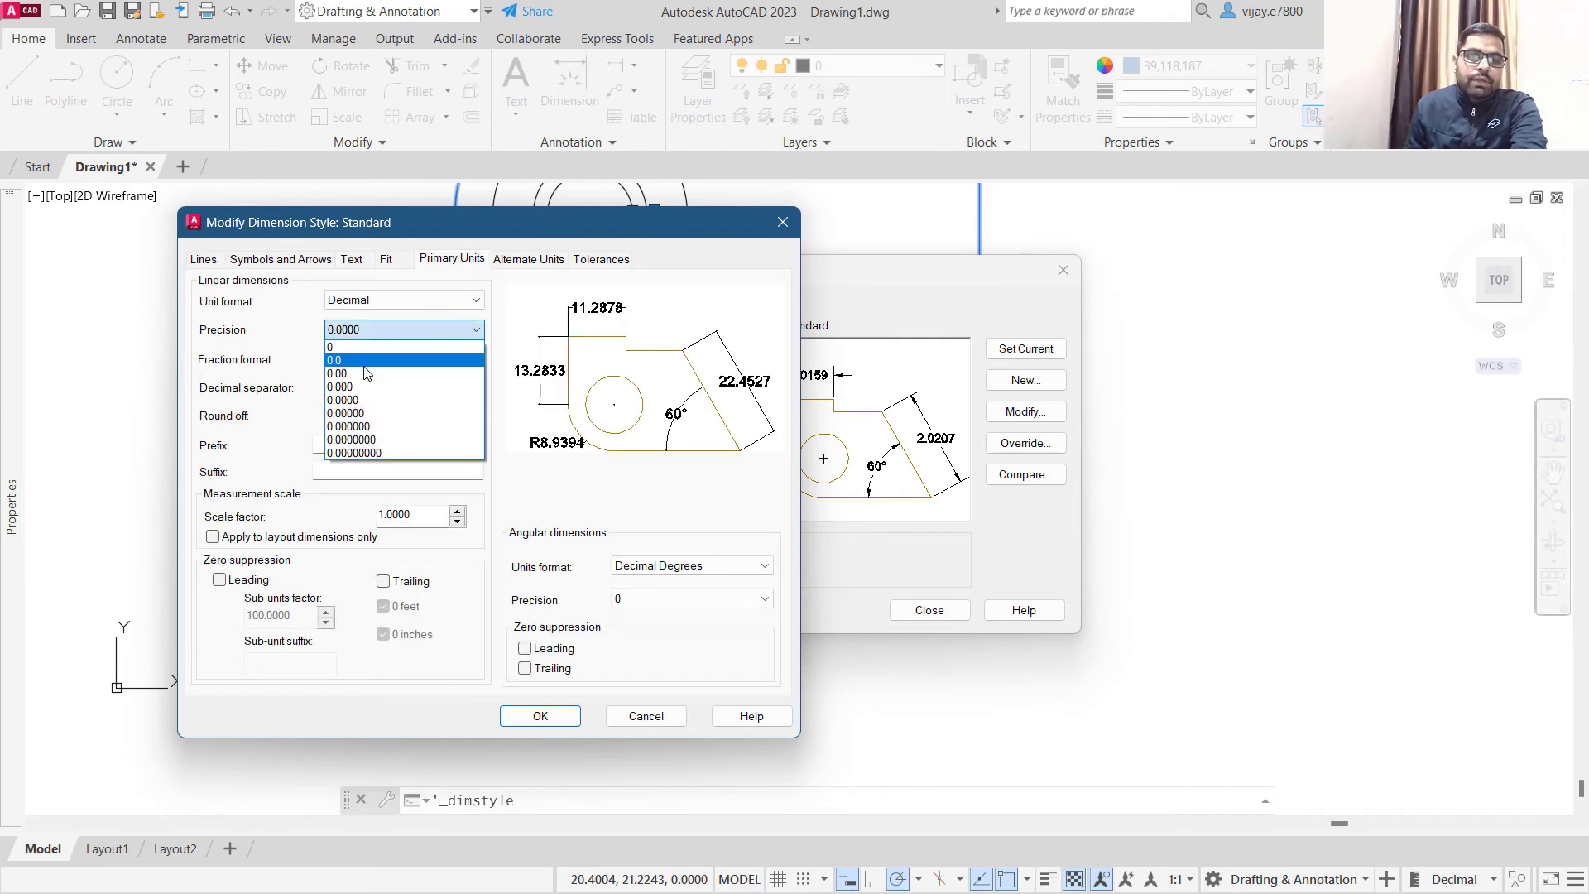
click(365, 361)
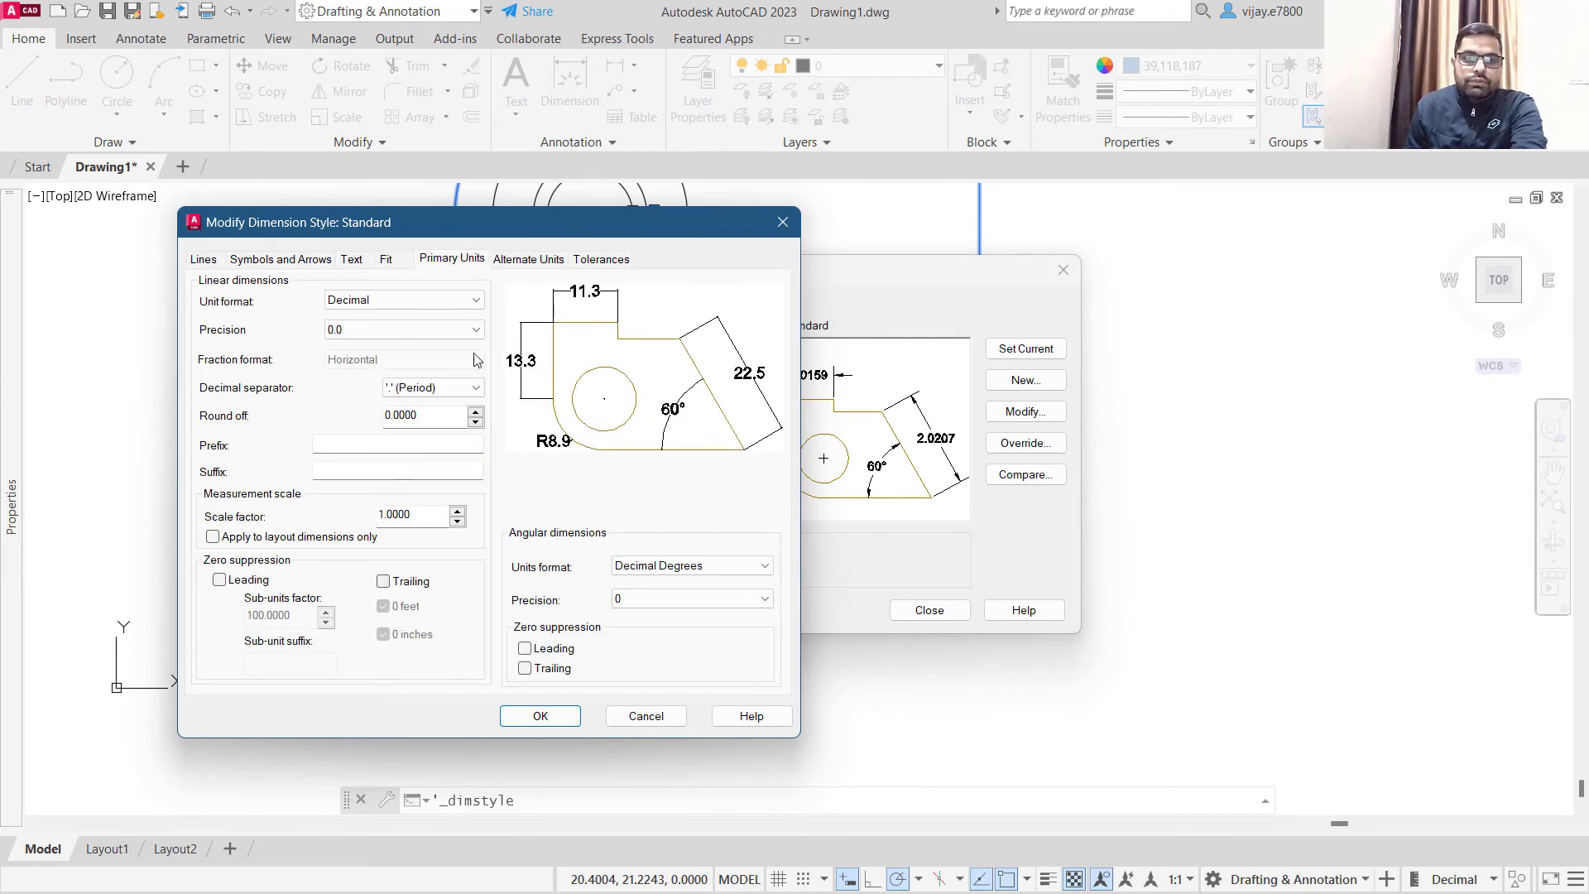
- Set the Standard dimension style's arrow size to 1, confirm the changes and close the Dimension Style Manager
click(250, 261)
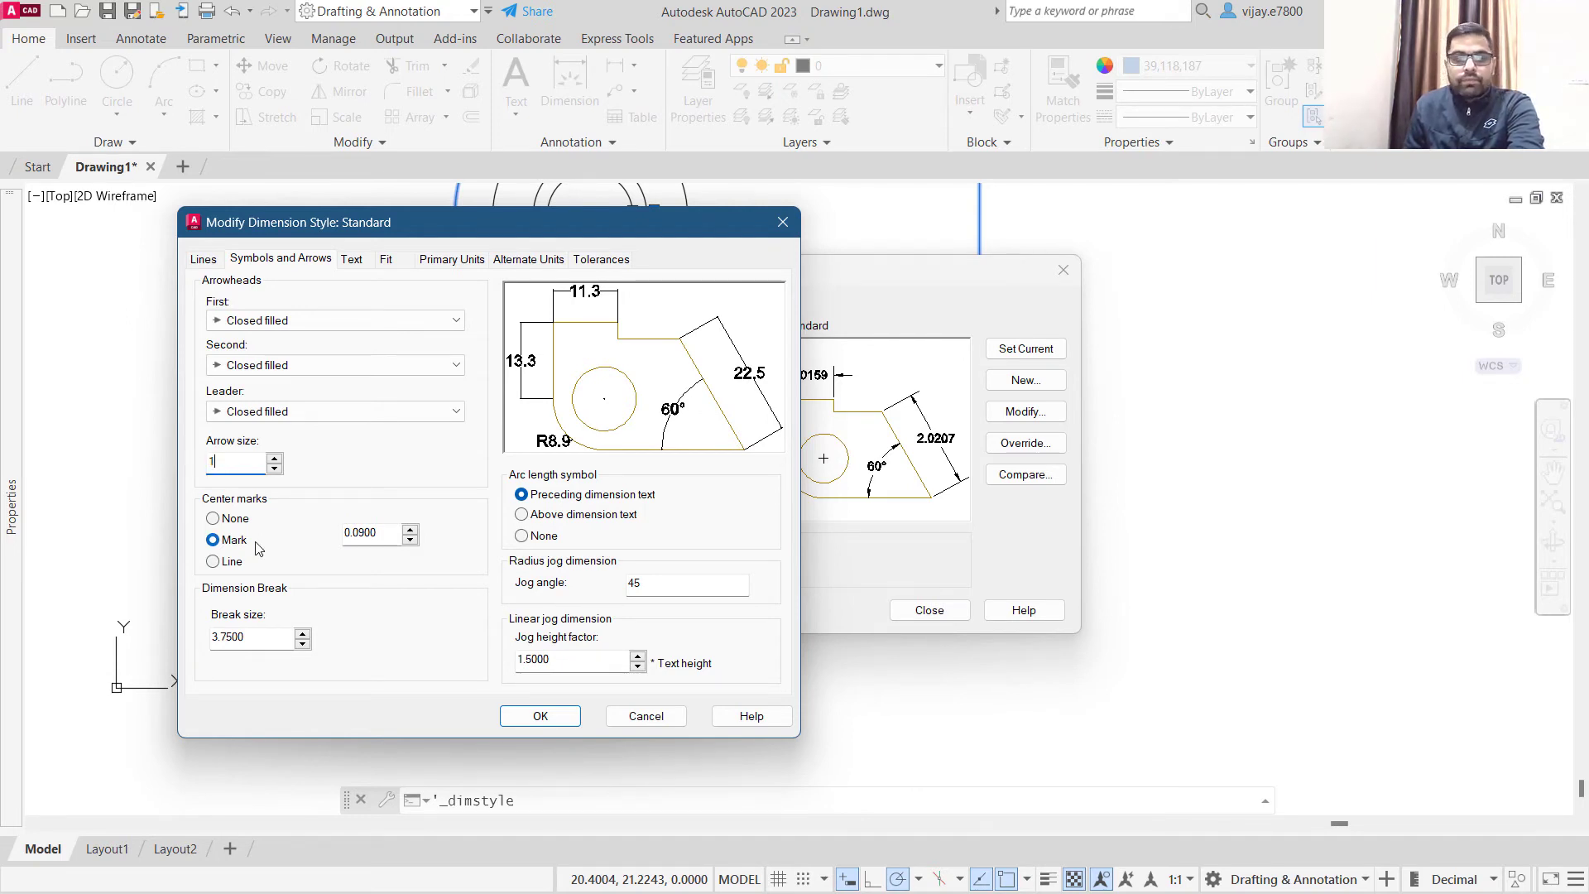
click(542, 716)
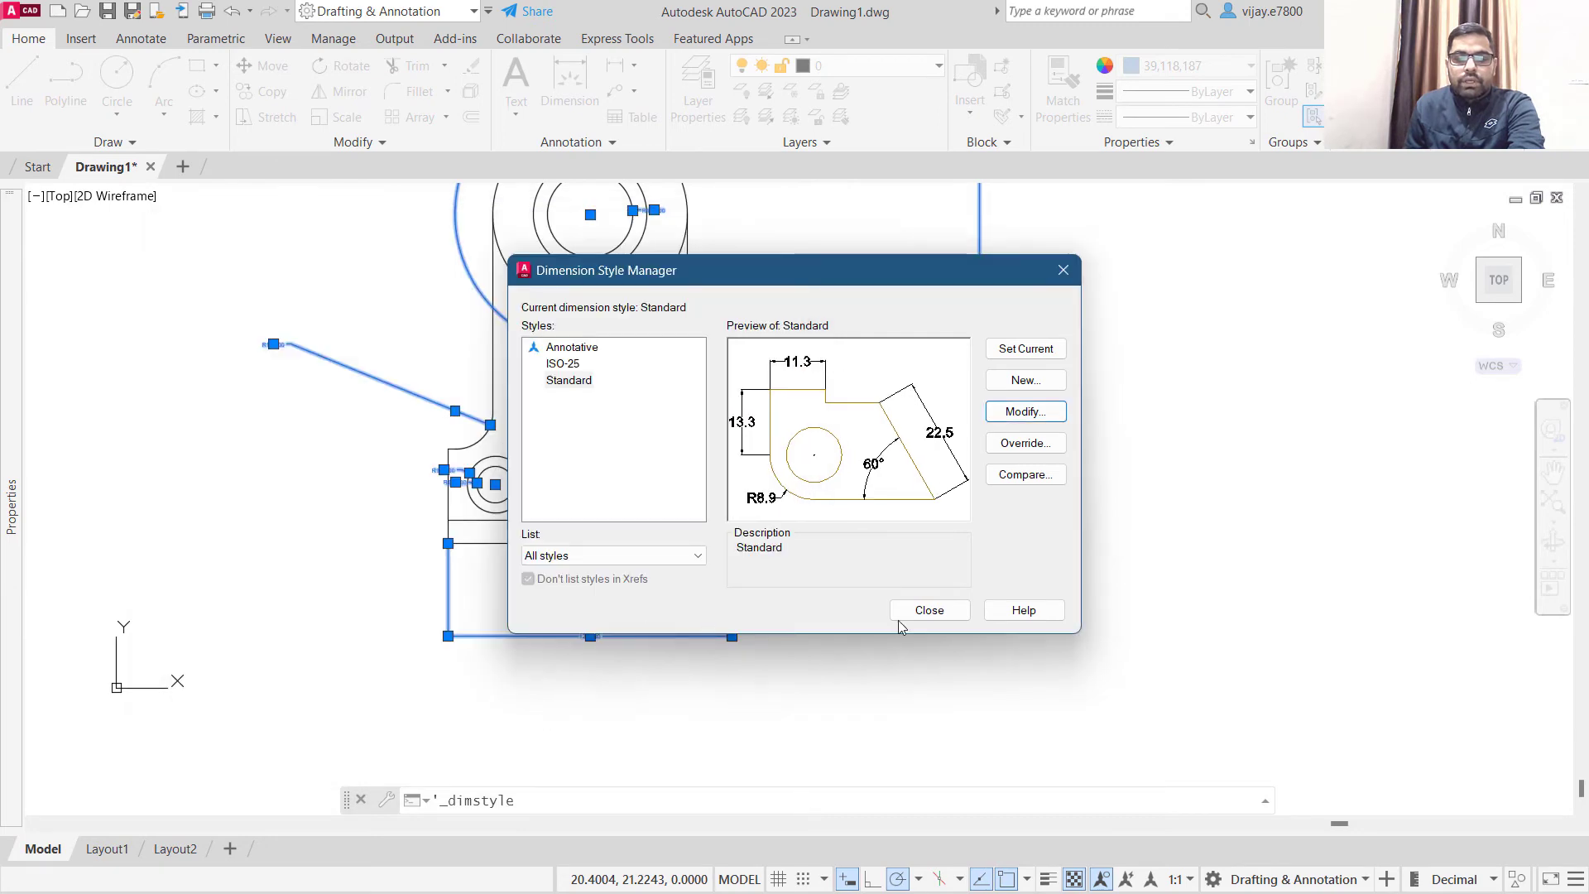
click(930, 610)
- Reopen the Standard dimension style for modification and set its text height to 0.5
scroll(801, 574, down, 3)
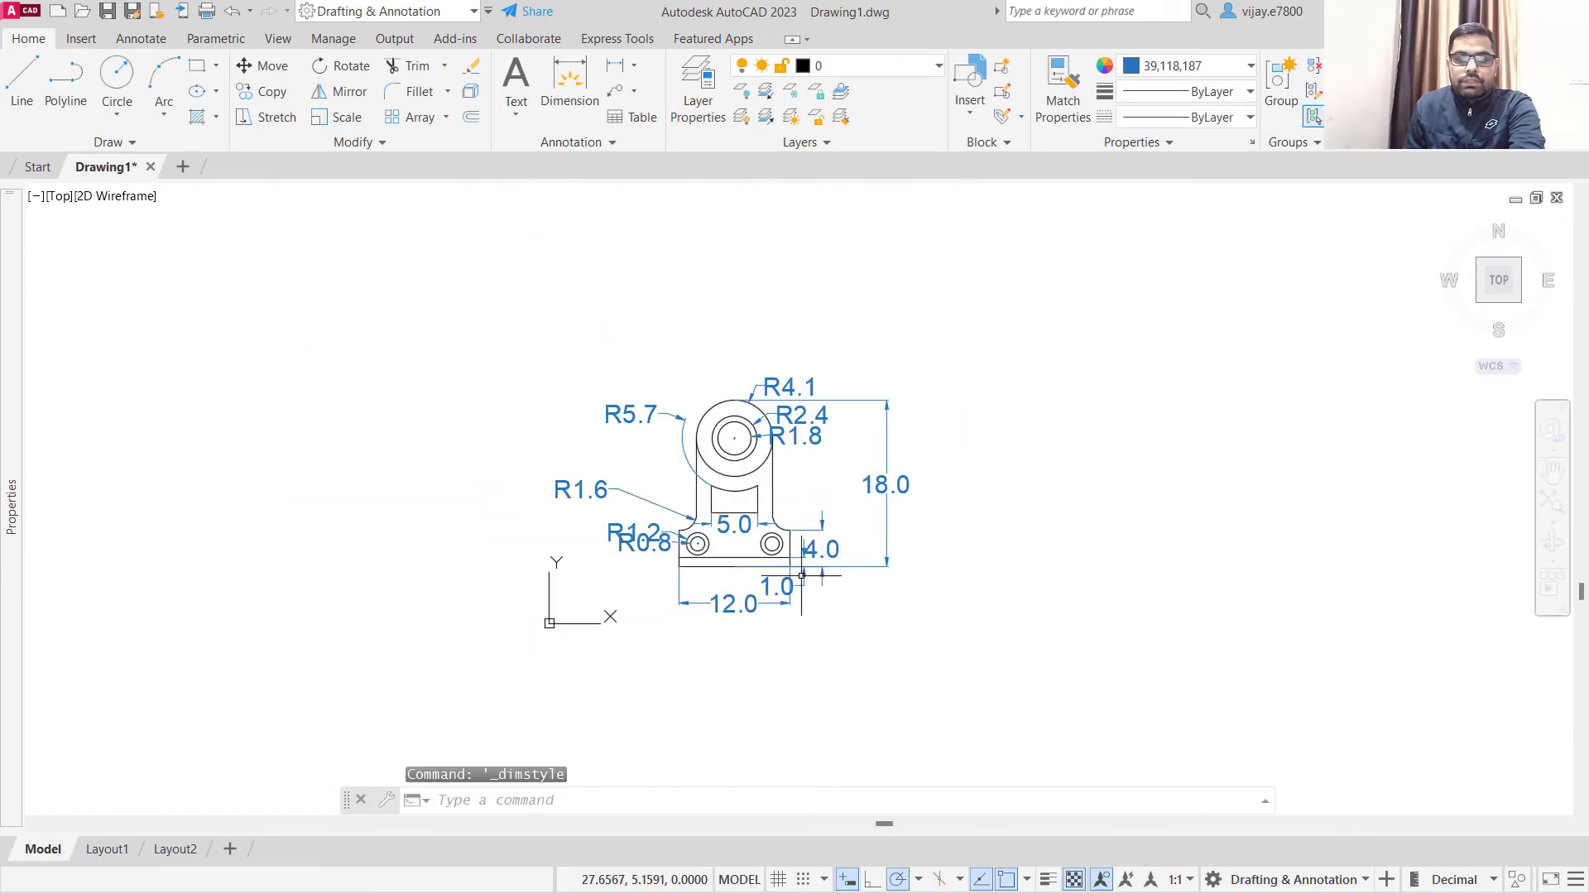
scroll(757, 489, up, 4)
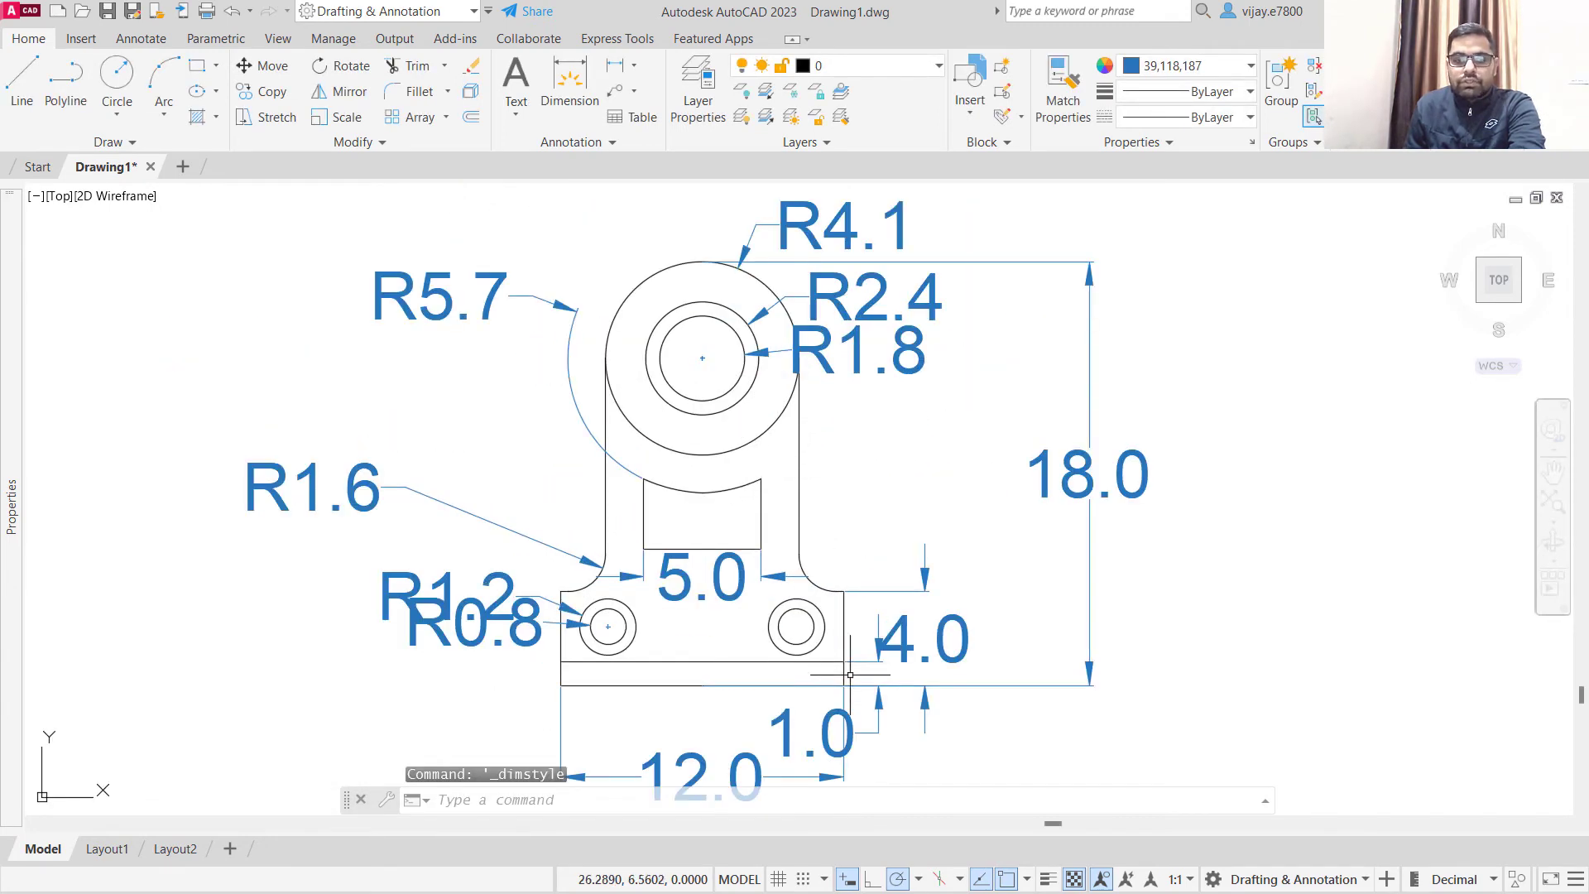
click(556, 143)
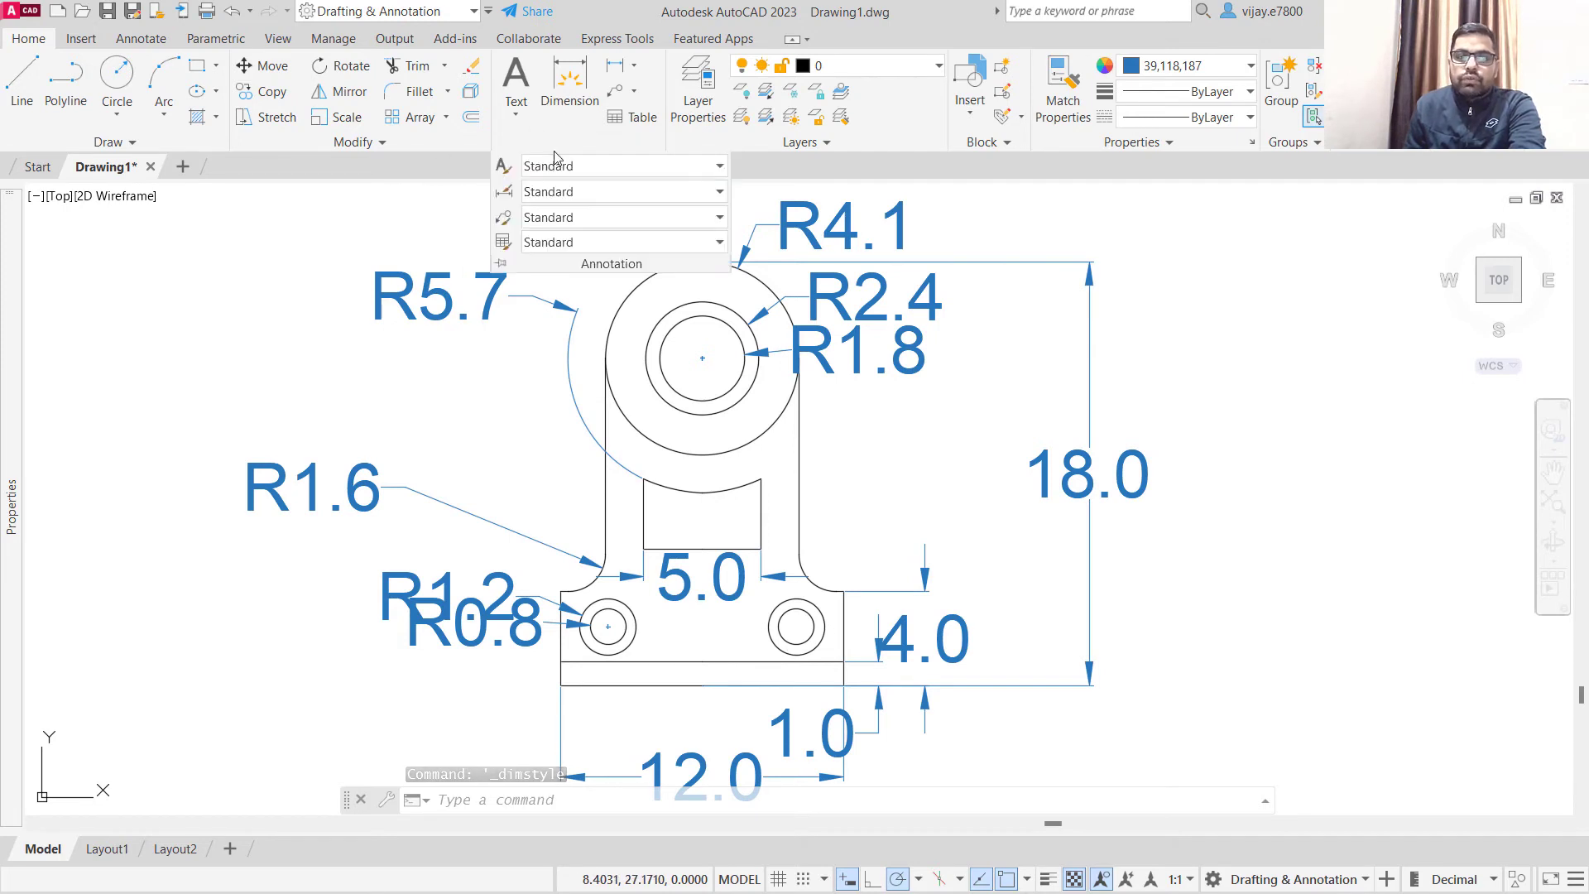
click(504, 195)
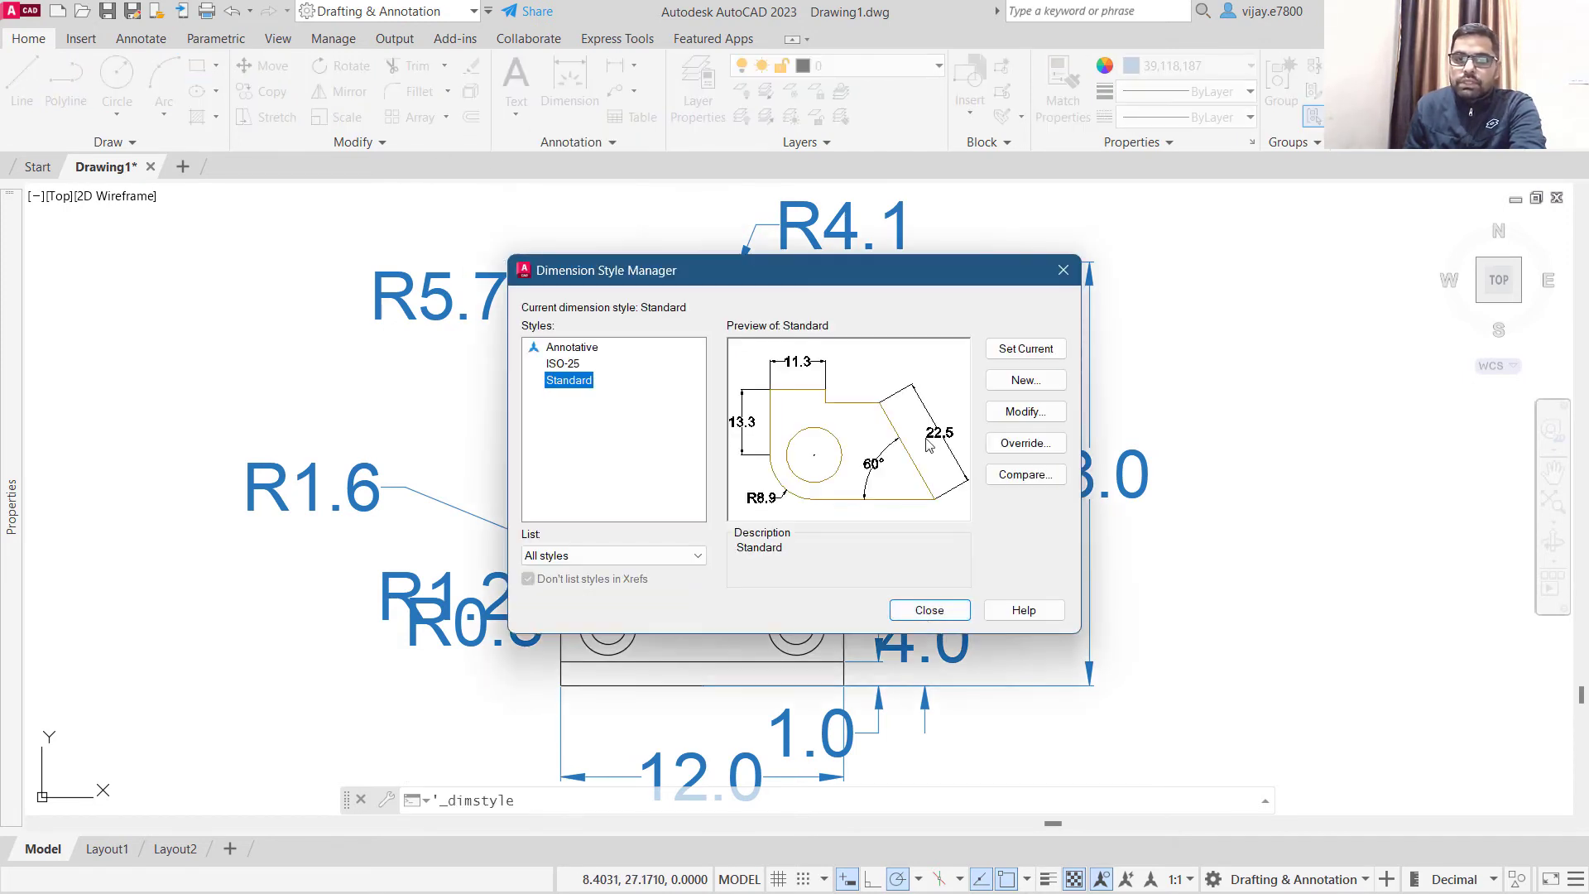
click(1004, 409)
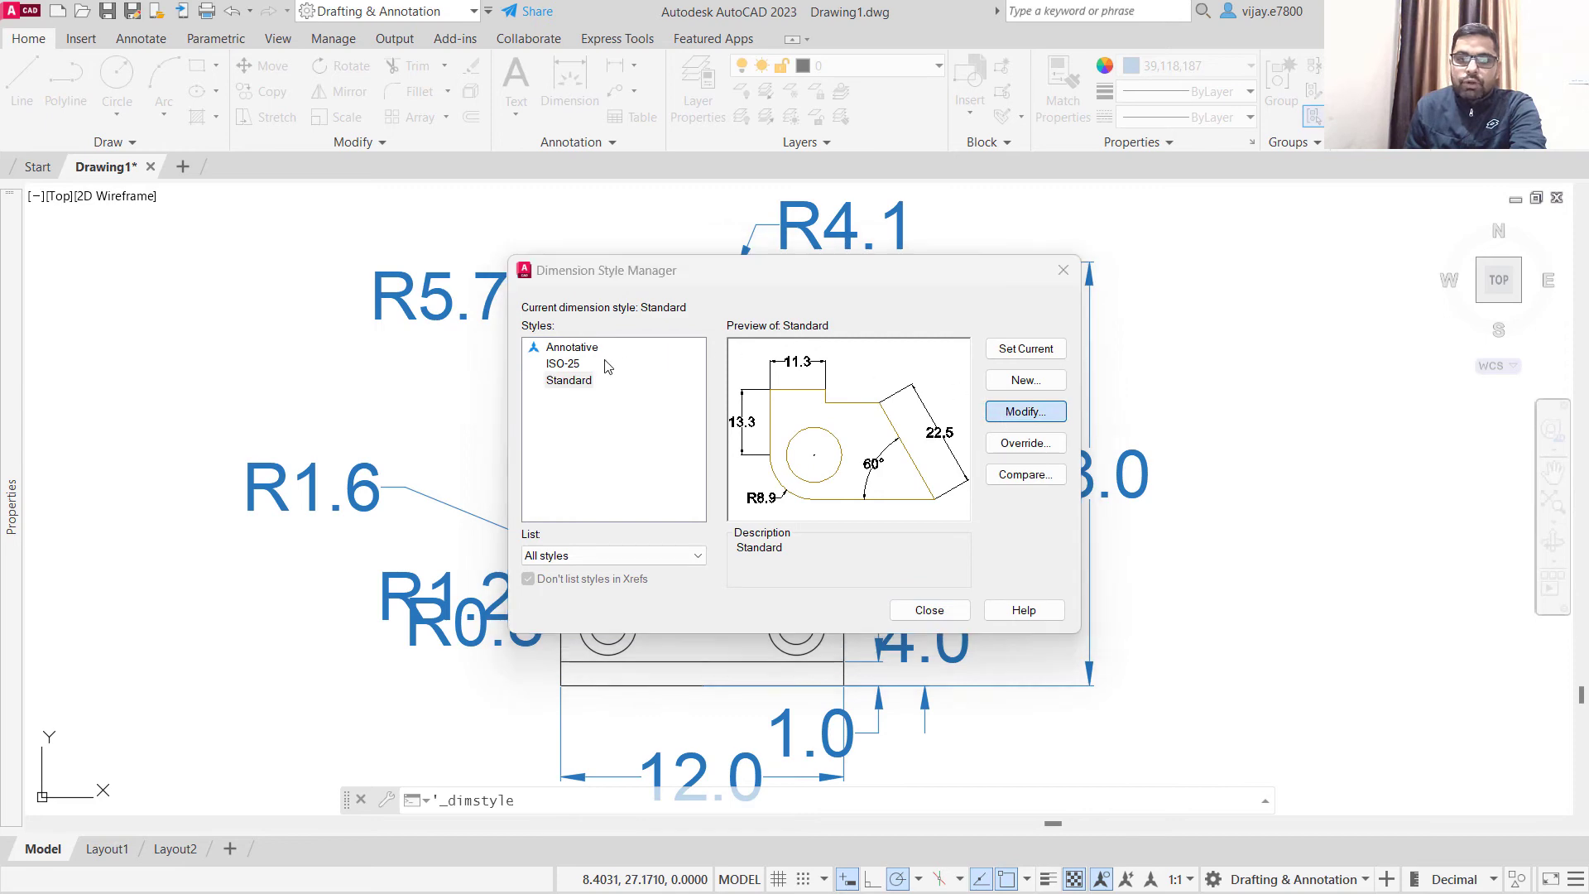
click(351, 262)
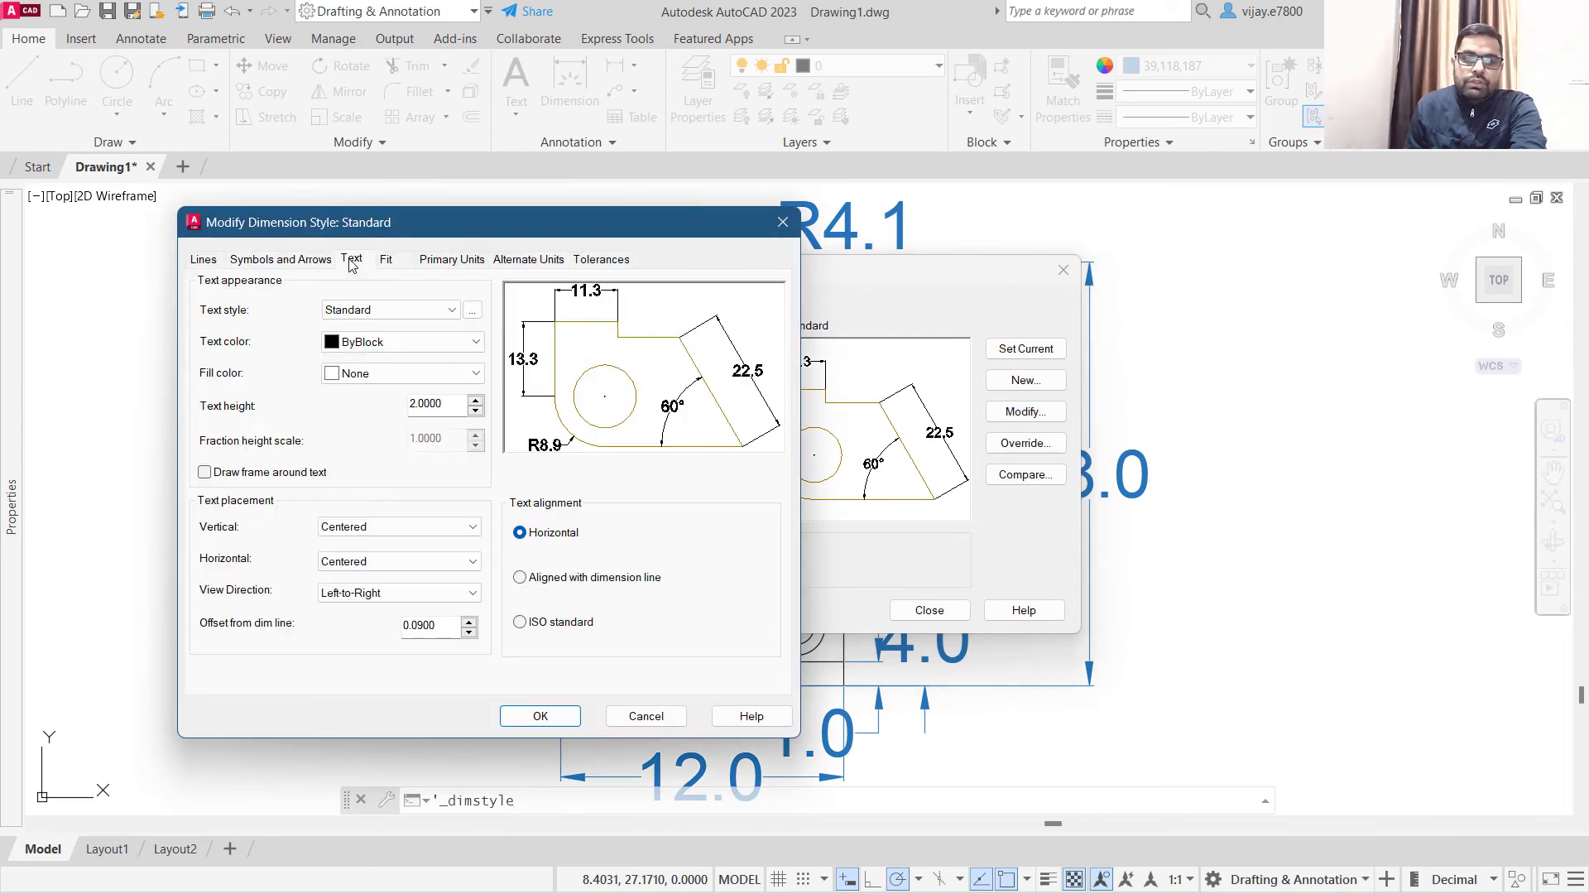
double_click(425, 402)
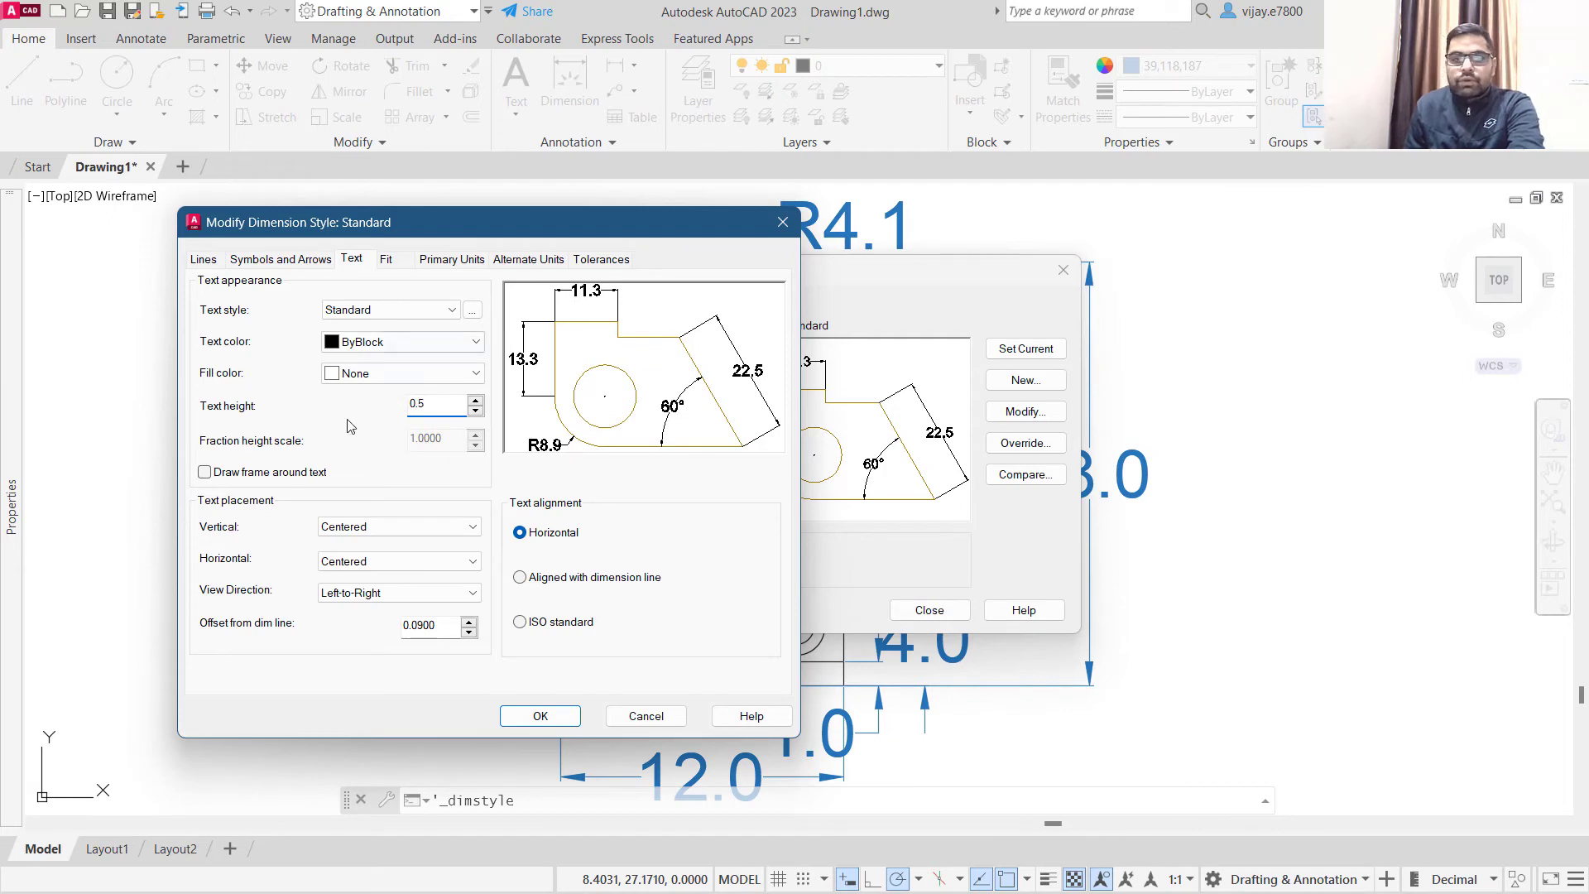
click(388, 260)
click(451, 259)
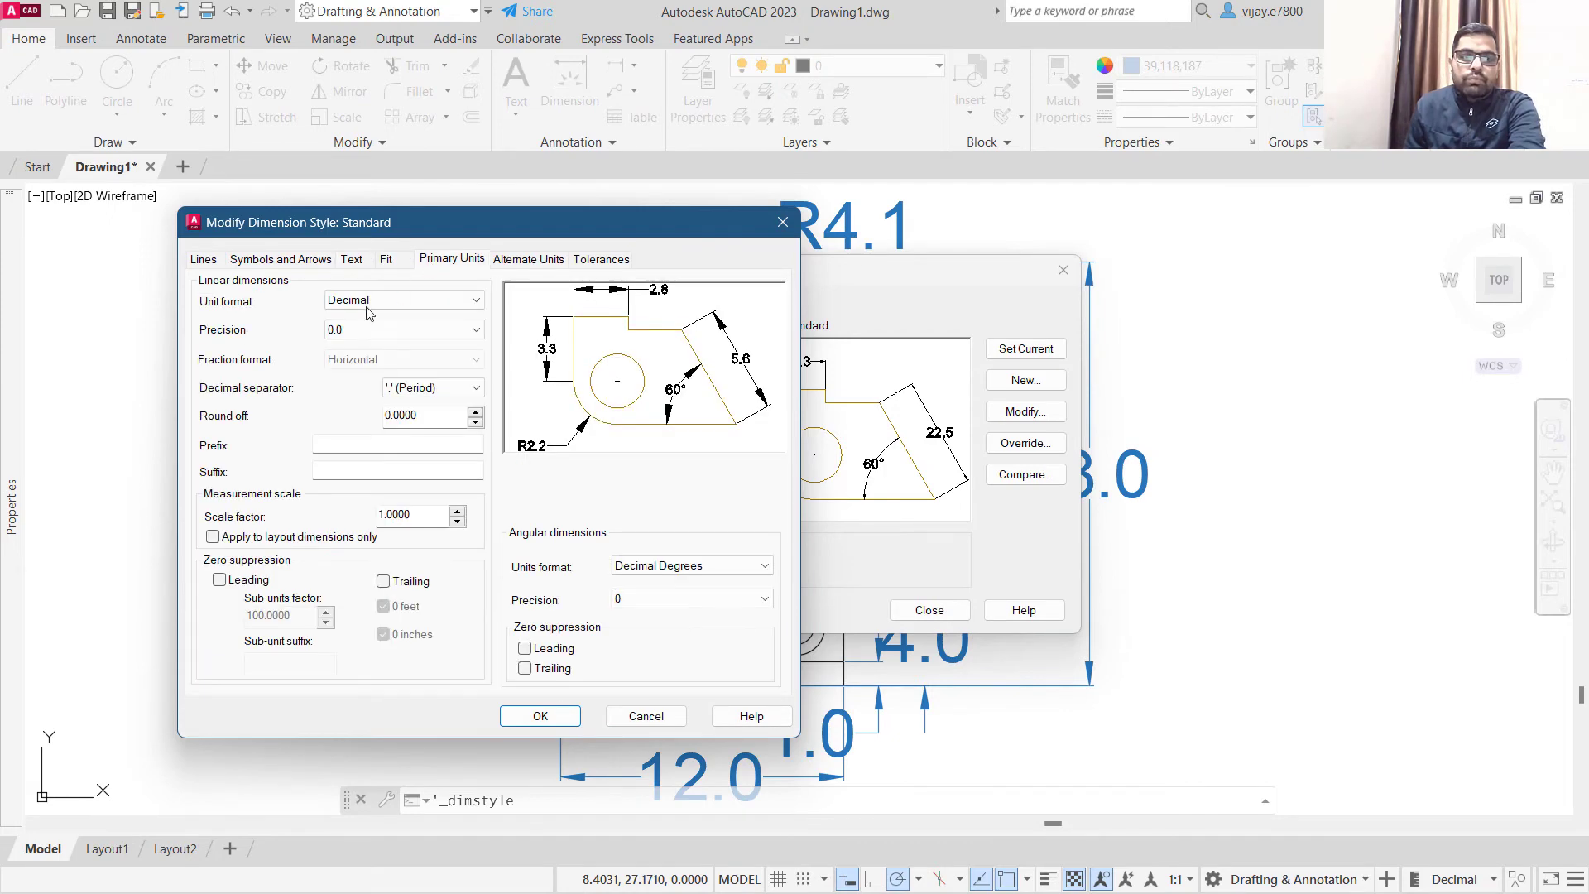
click(353, 330)
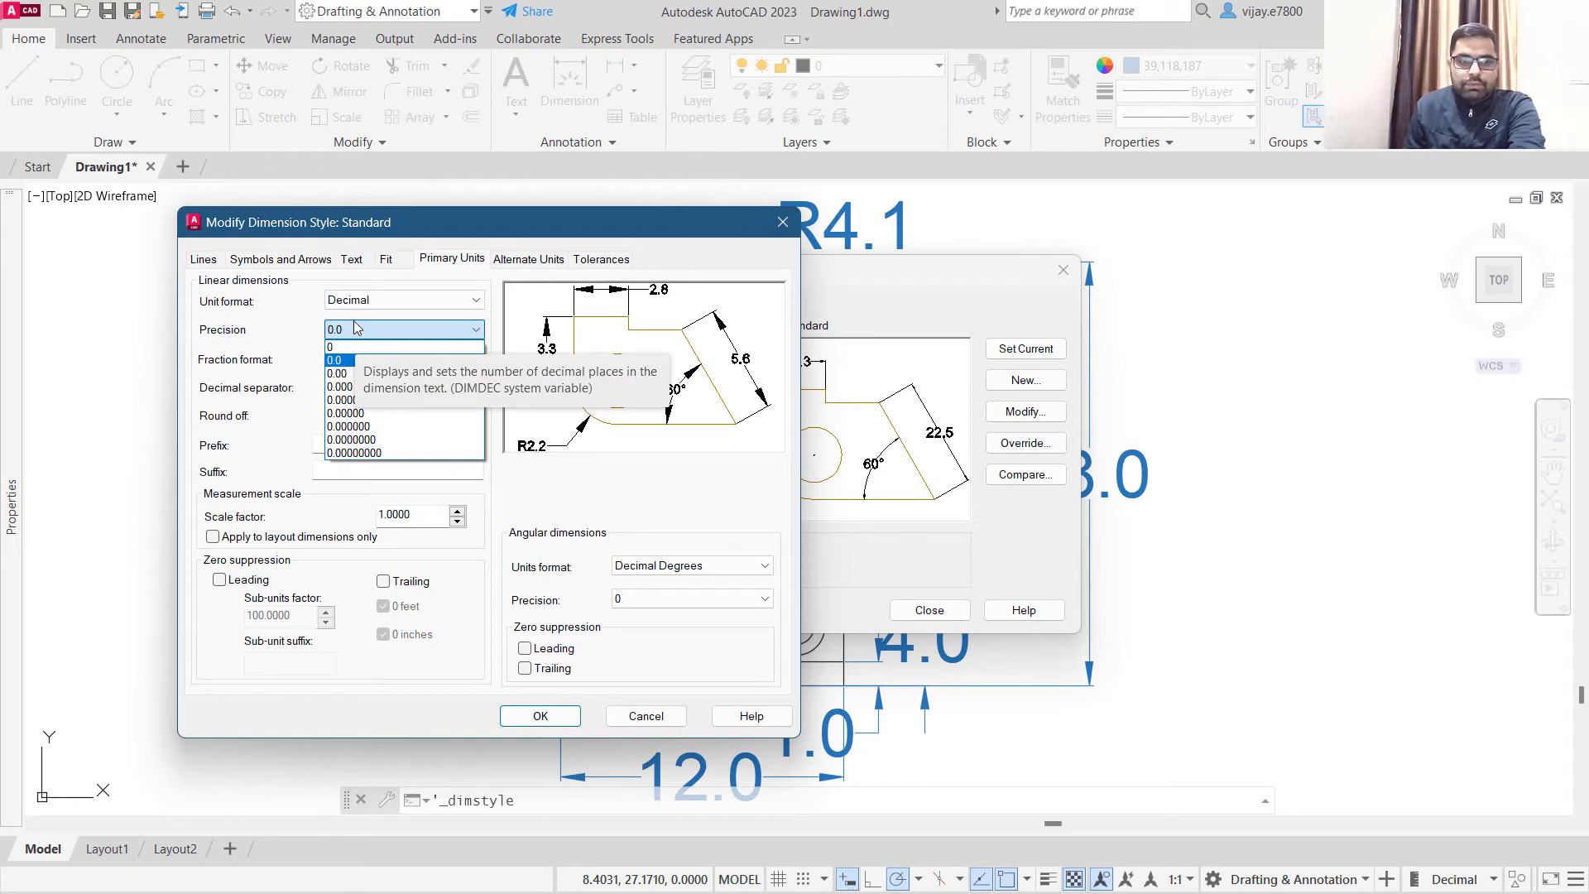
click(356, 329)
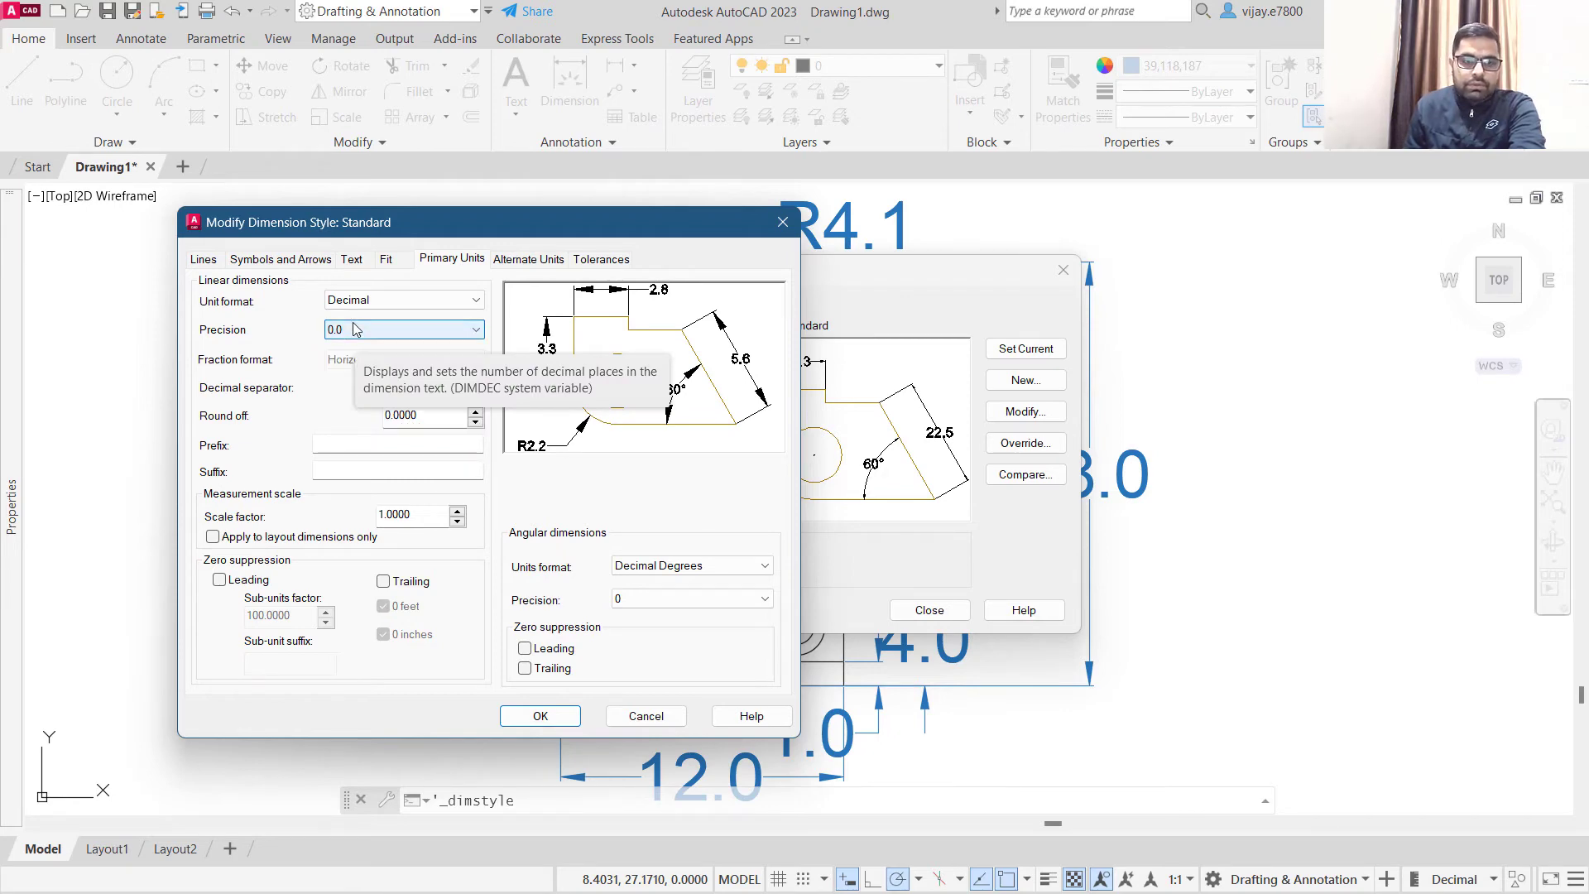
click(391, 263)
click(356, 263)
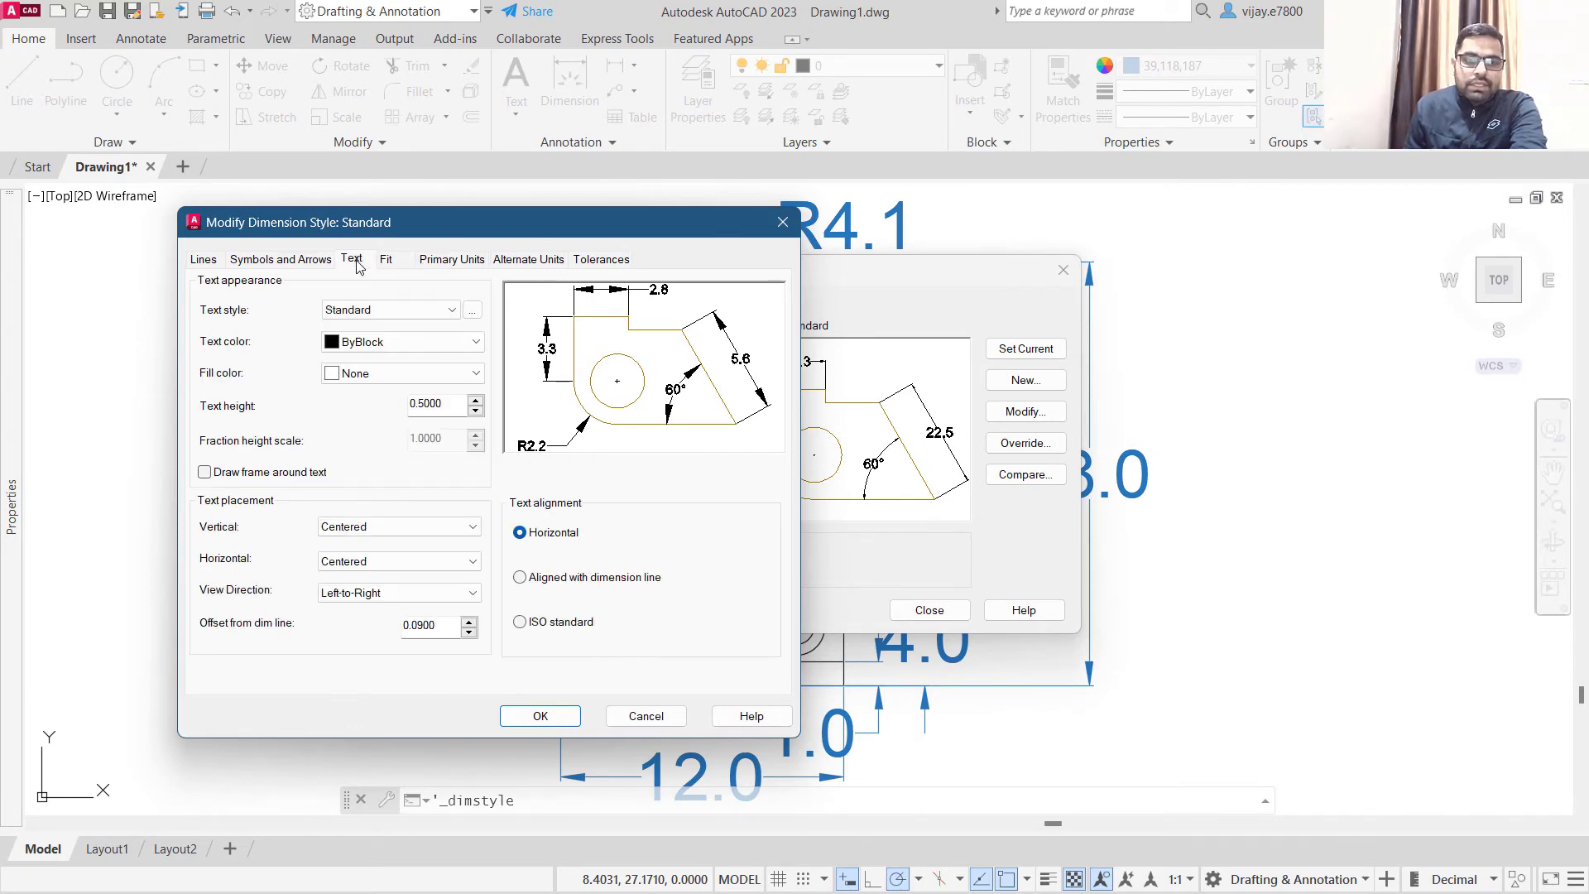
- Set the Standard dimension style's arrow size to 0.5, confirm the changes and close the Dimension Style Manager
click(326, 259)
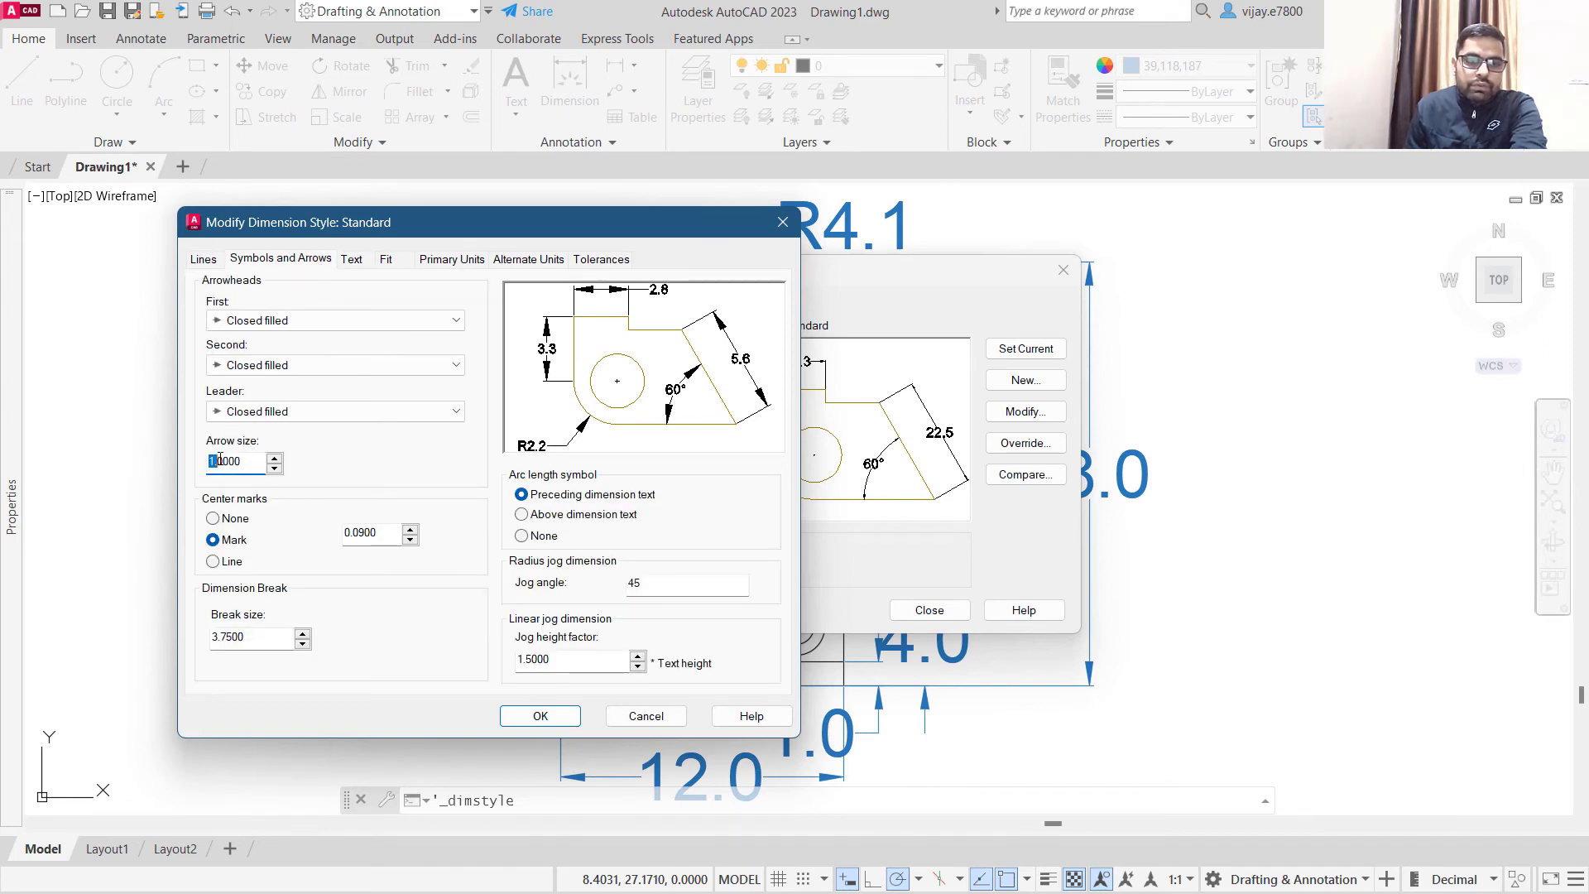
text(0)
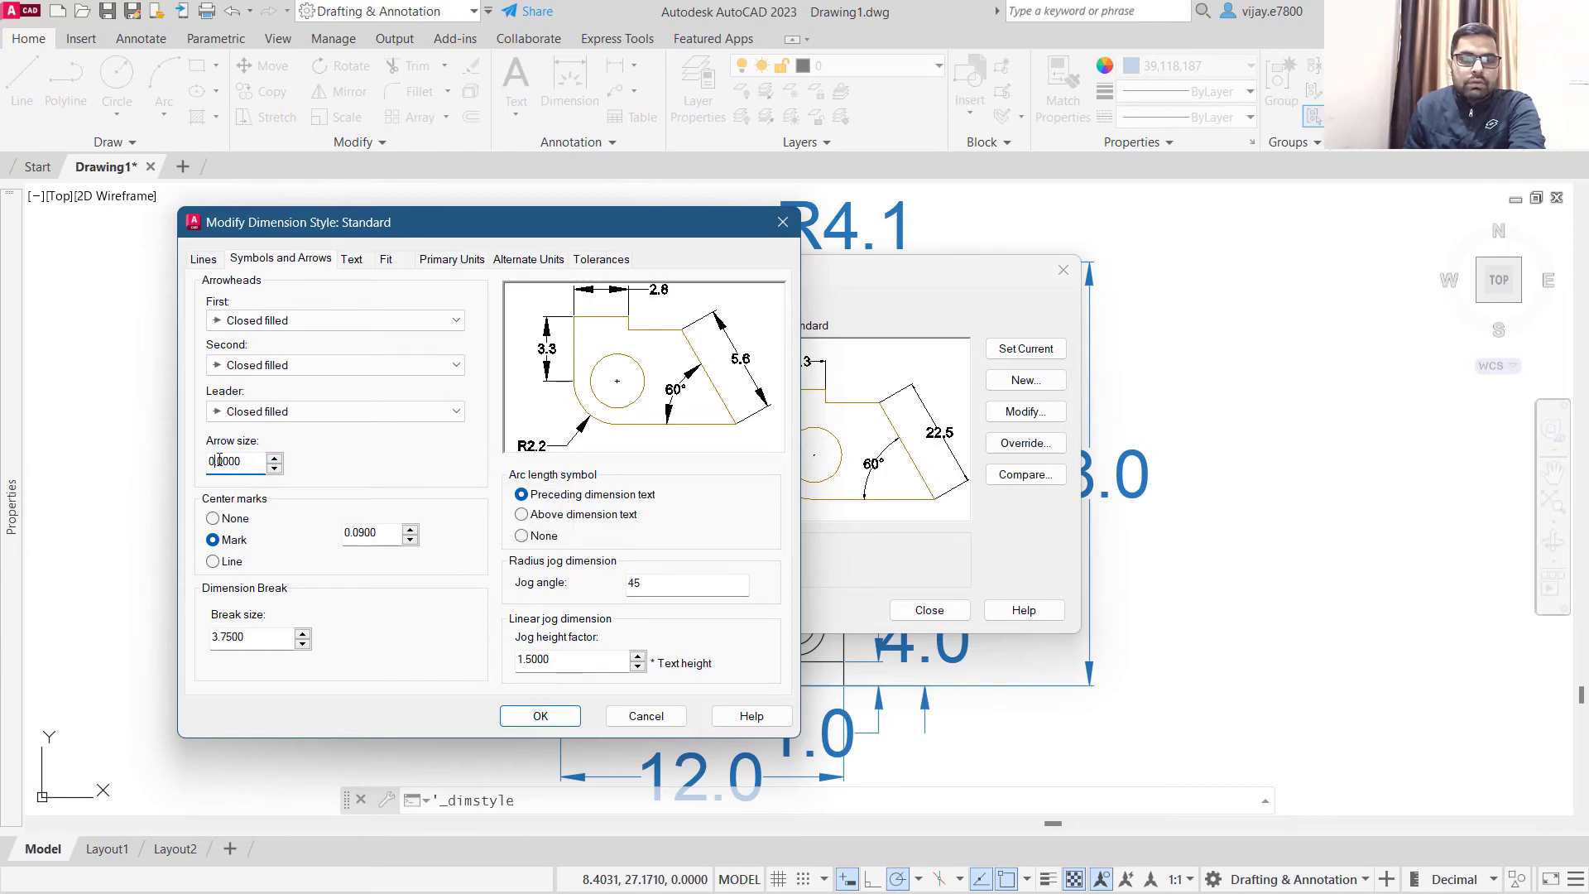
click(560, 716)
click(908, 617)
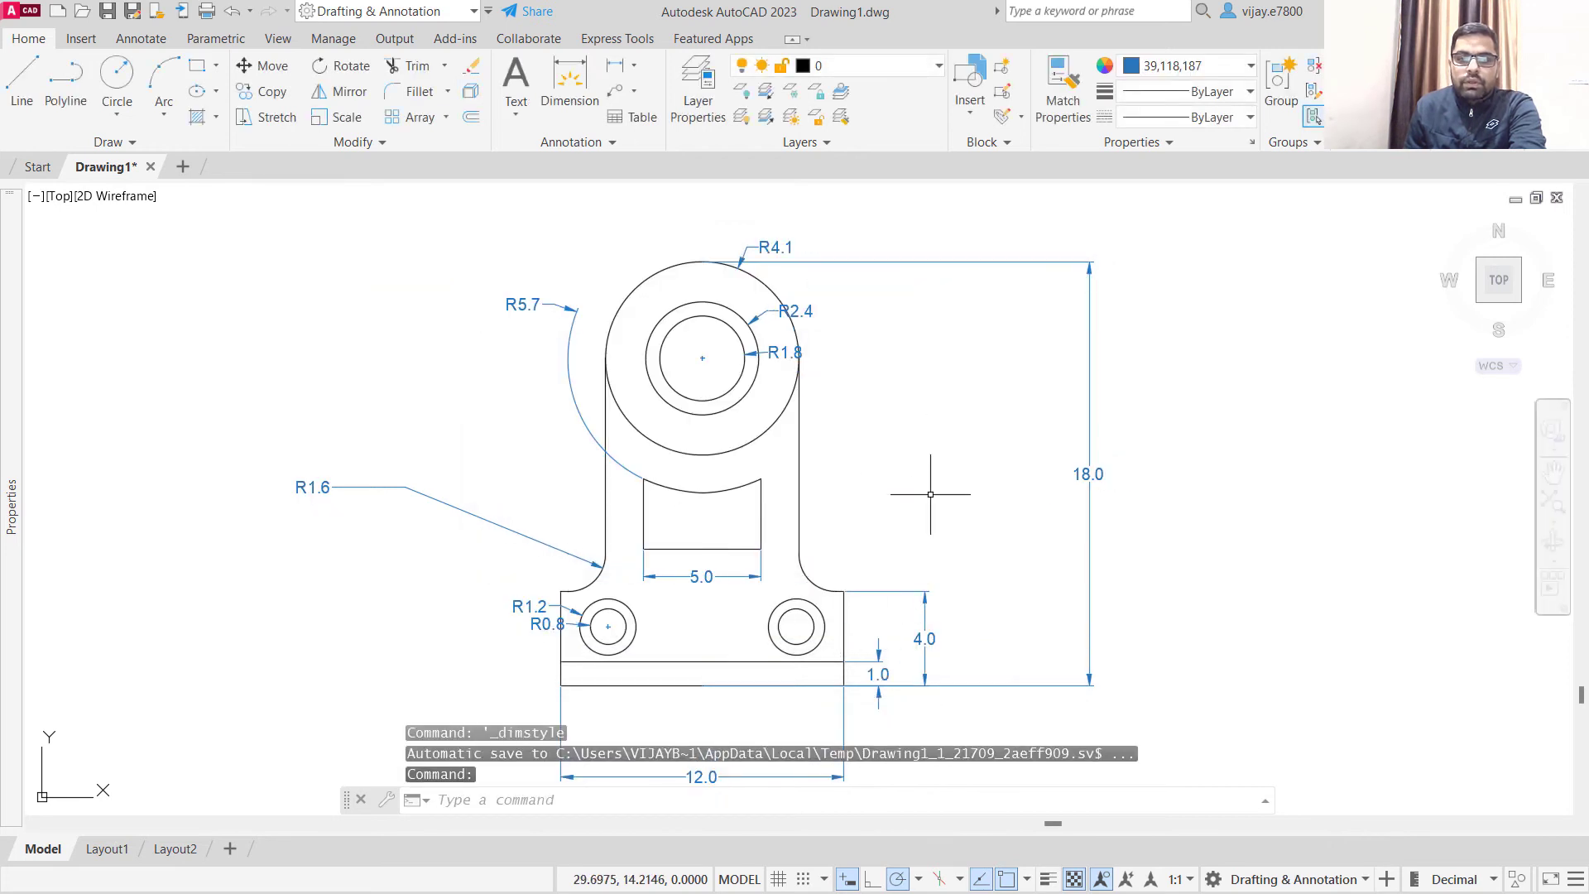
mouse_move(933, 485)
middle_down()
mouse_move(841, 372)
mouse_move(816, 471)
mouse_move(742, 484)
middle_up()
scroll(847, 387, down, 3)
scroll(749, 479, up, 2)
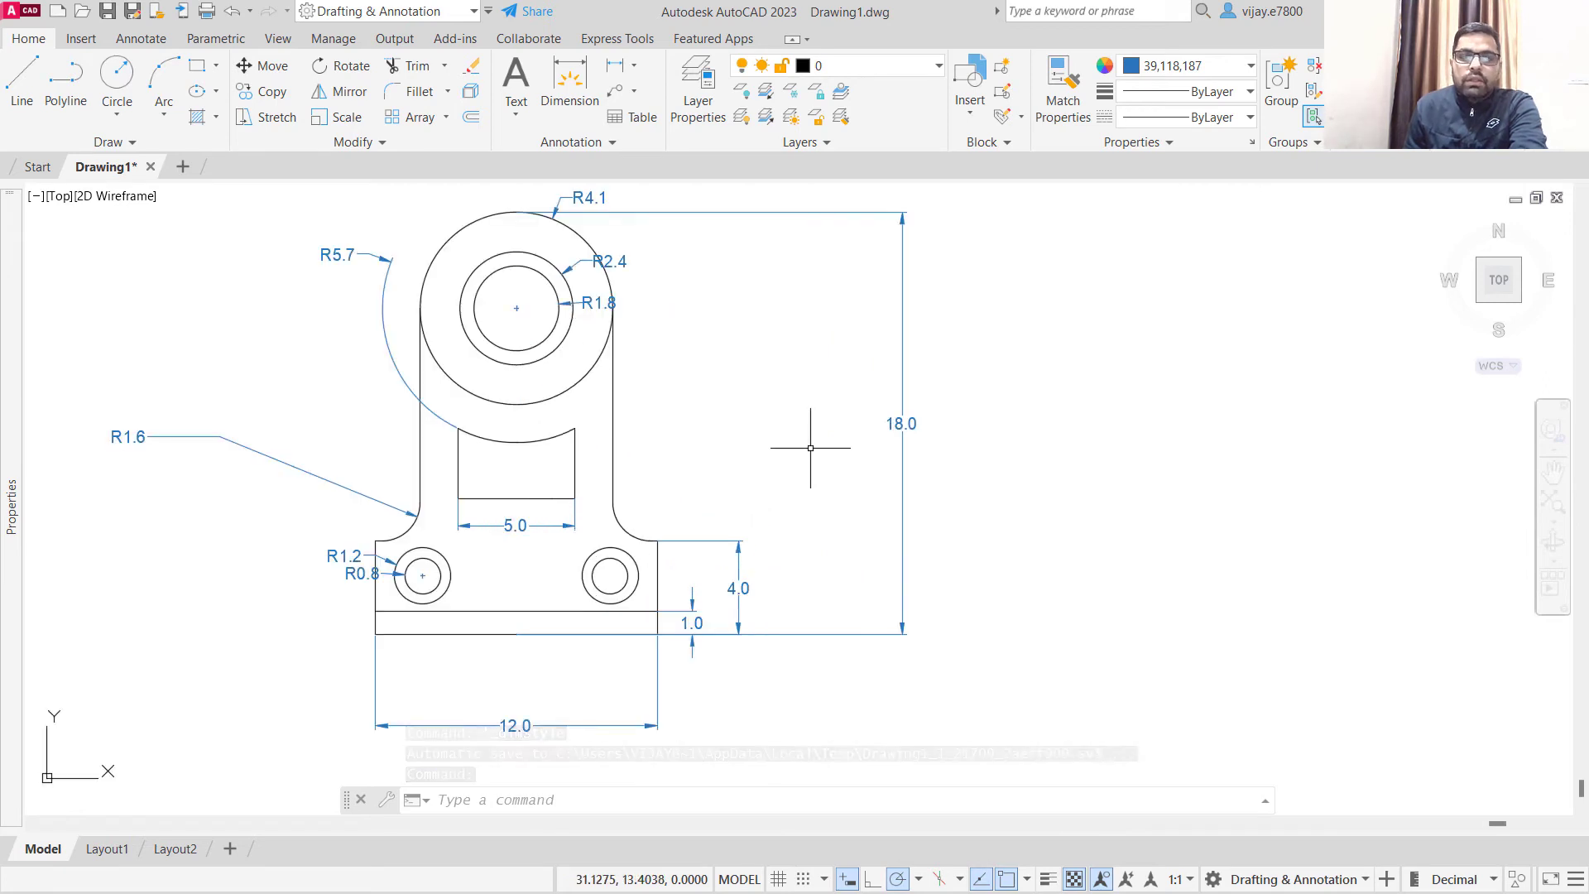
double_click(598, 259)
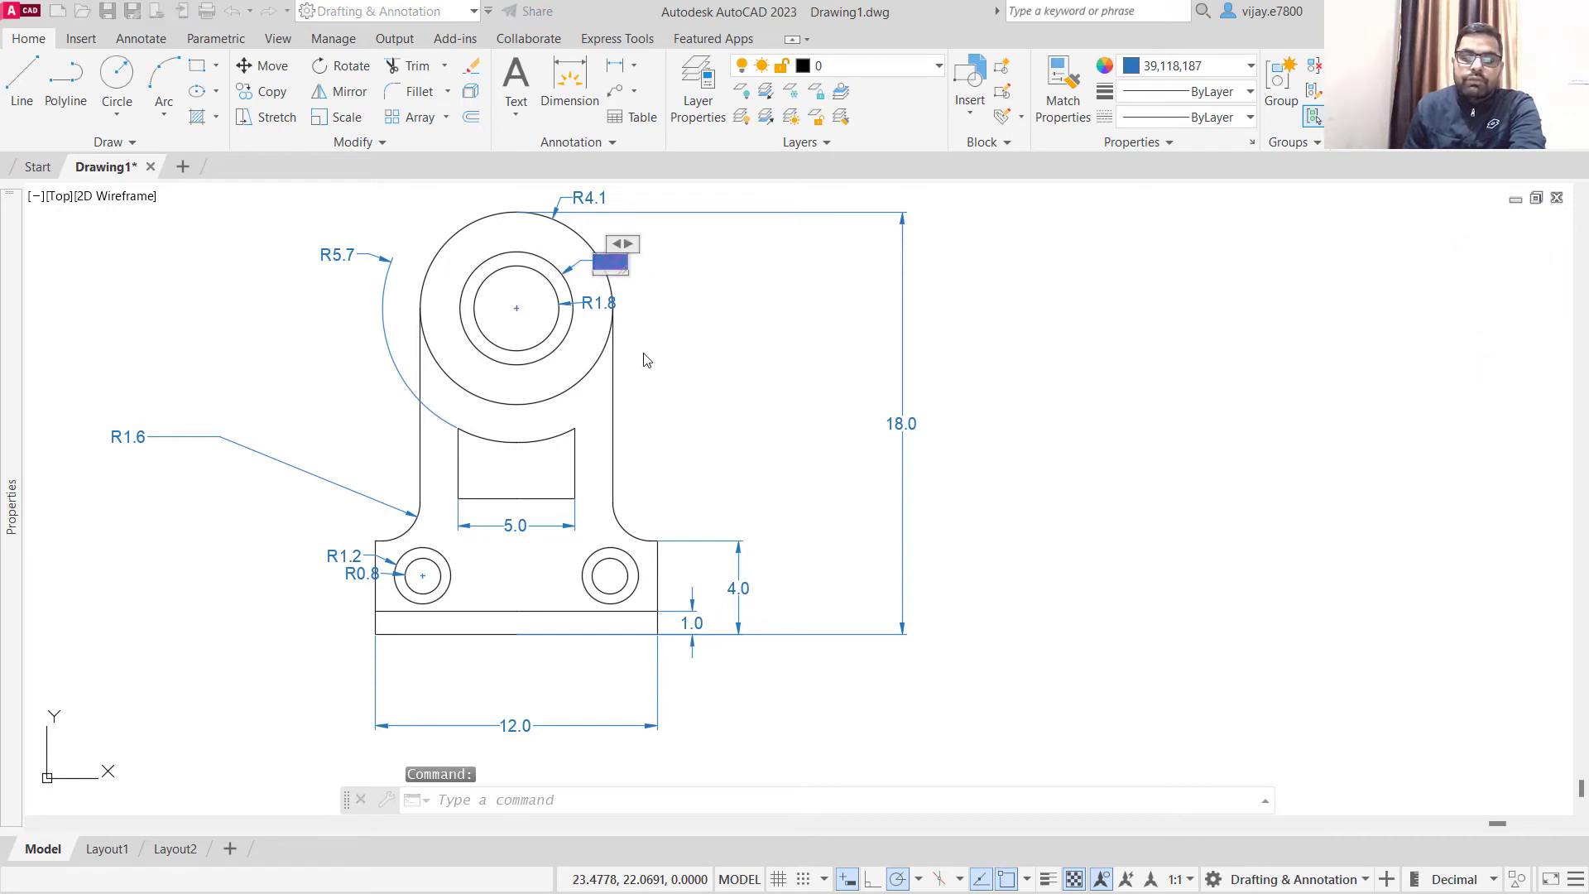
click(629, 315)
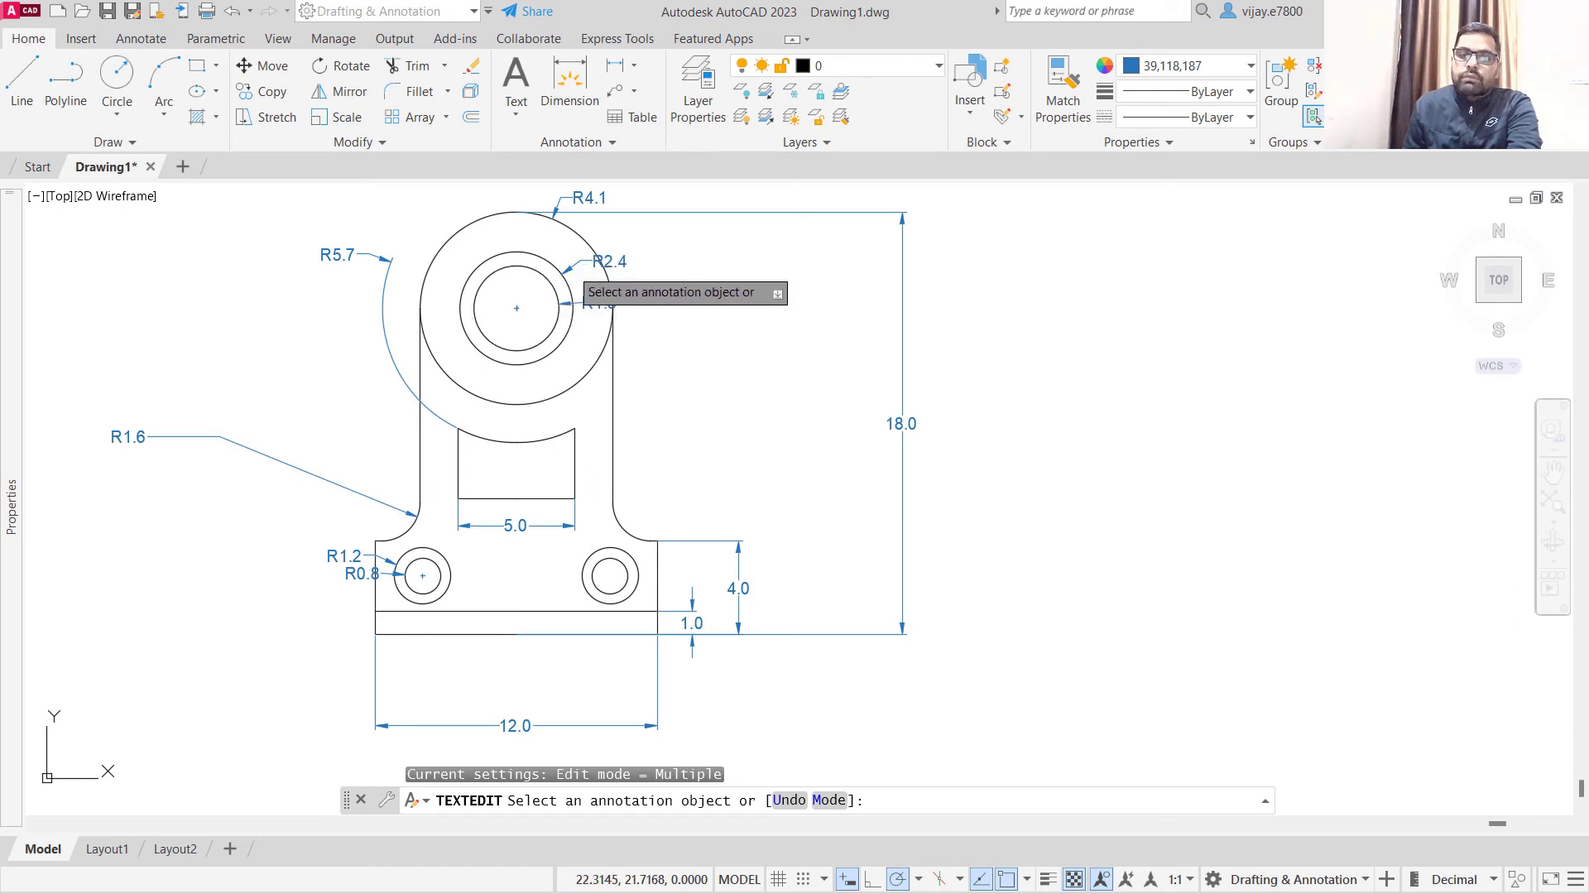
click(569, 270)
click(570, 270)
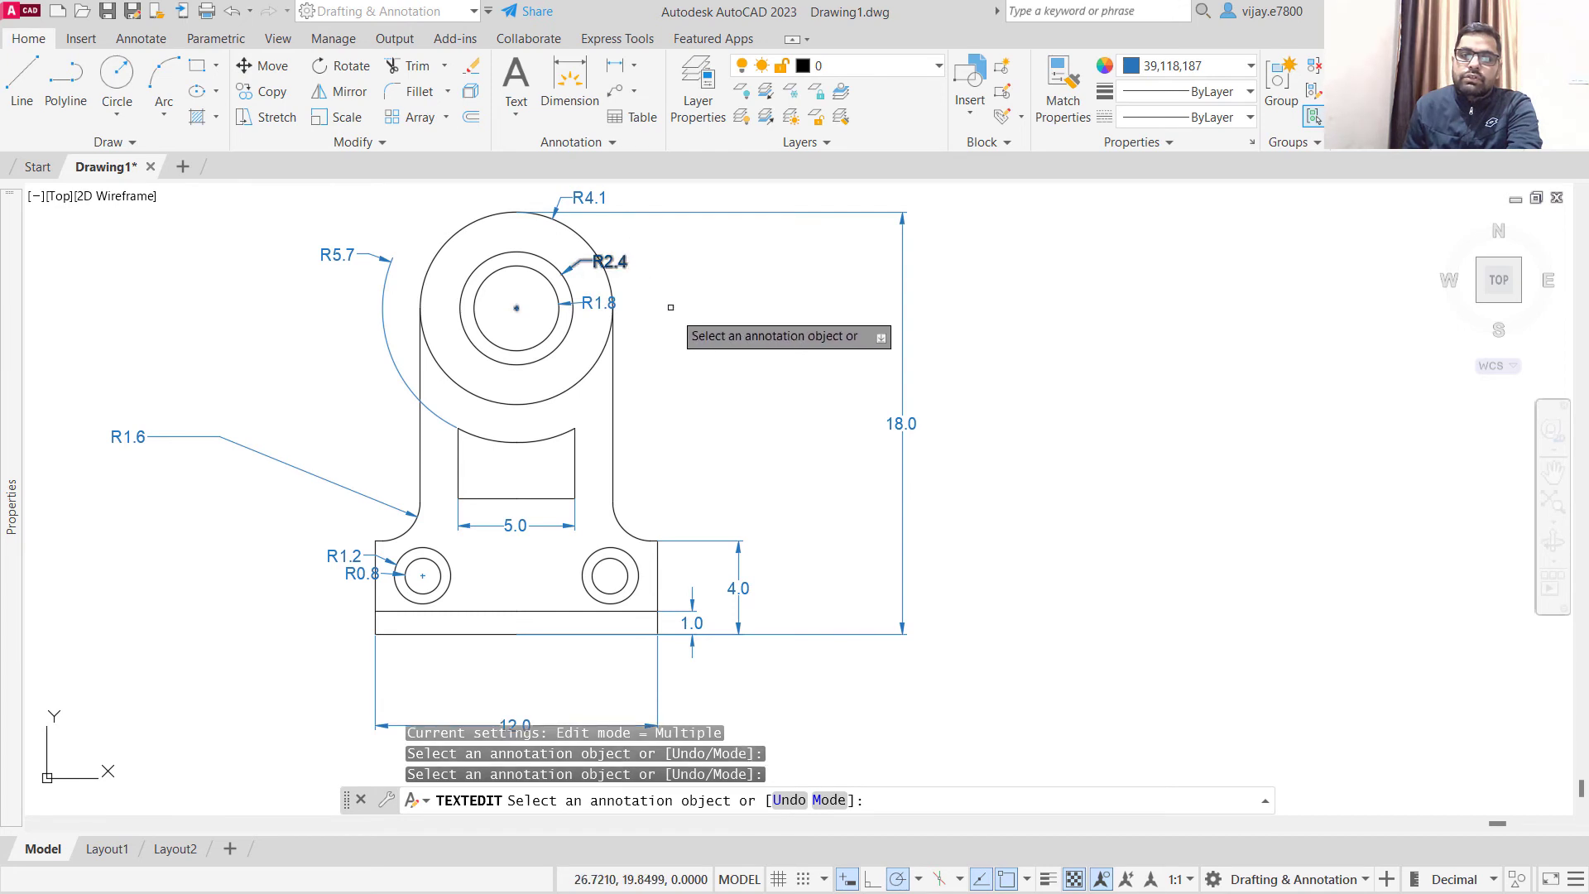
key(Escape)
click(654, 265)
click(612, 263)
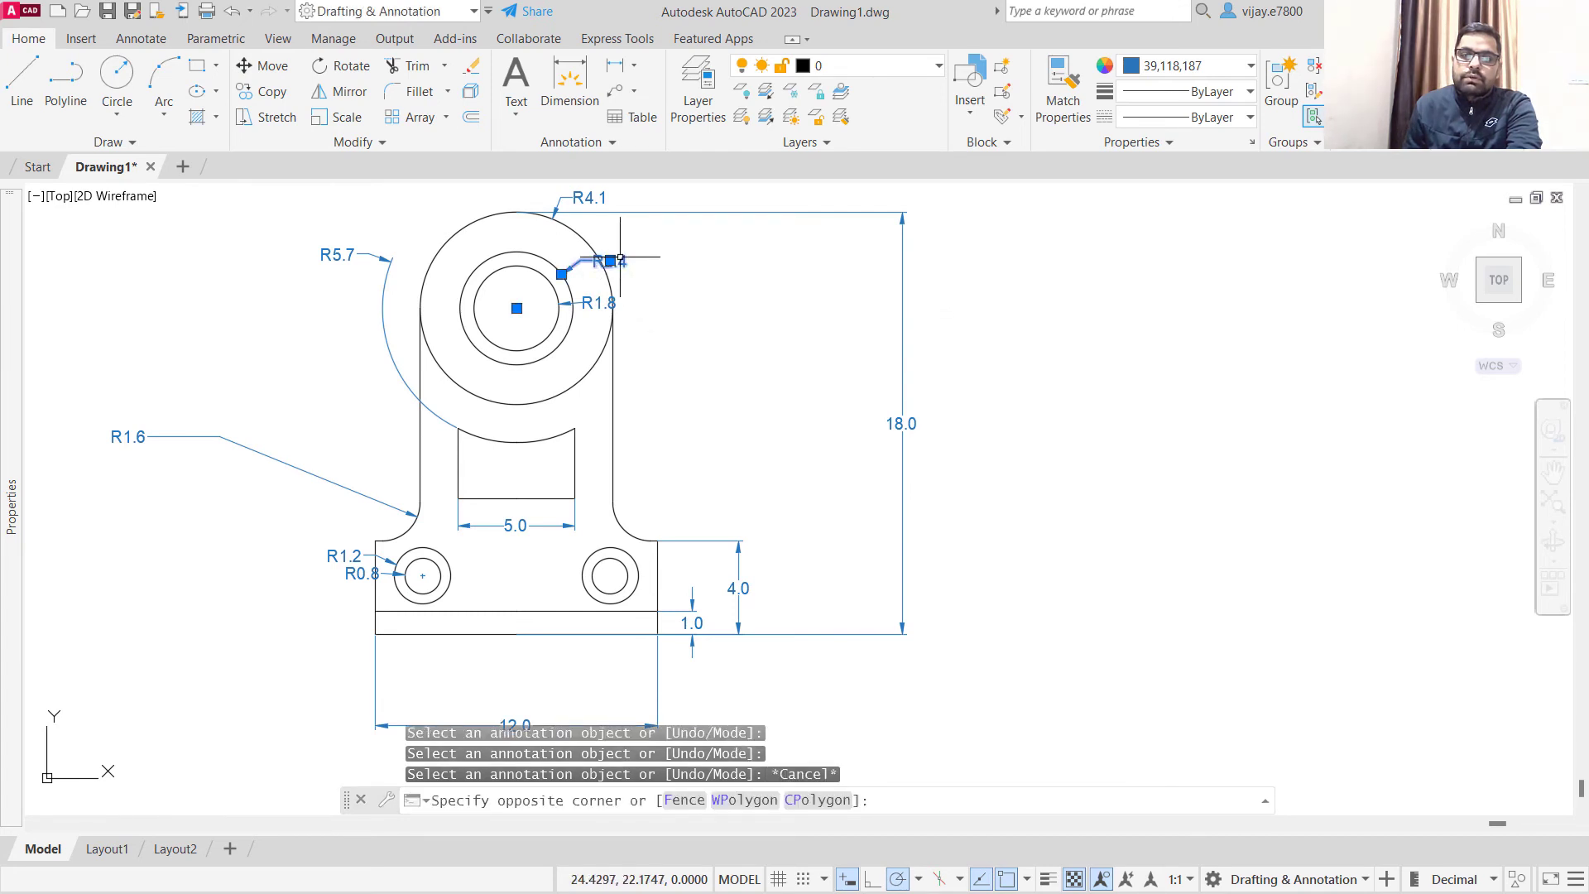
key(Escape)
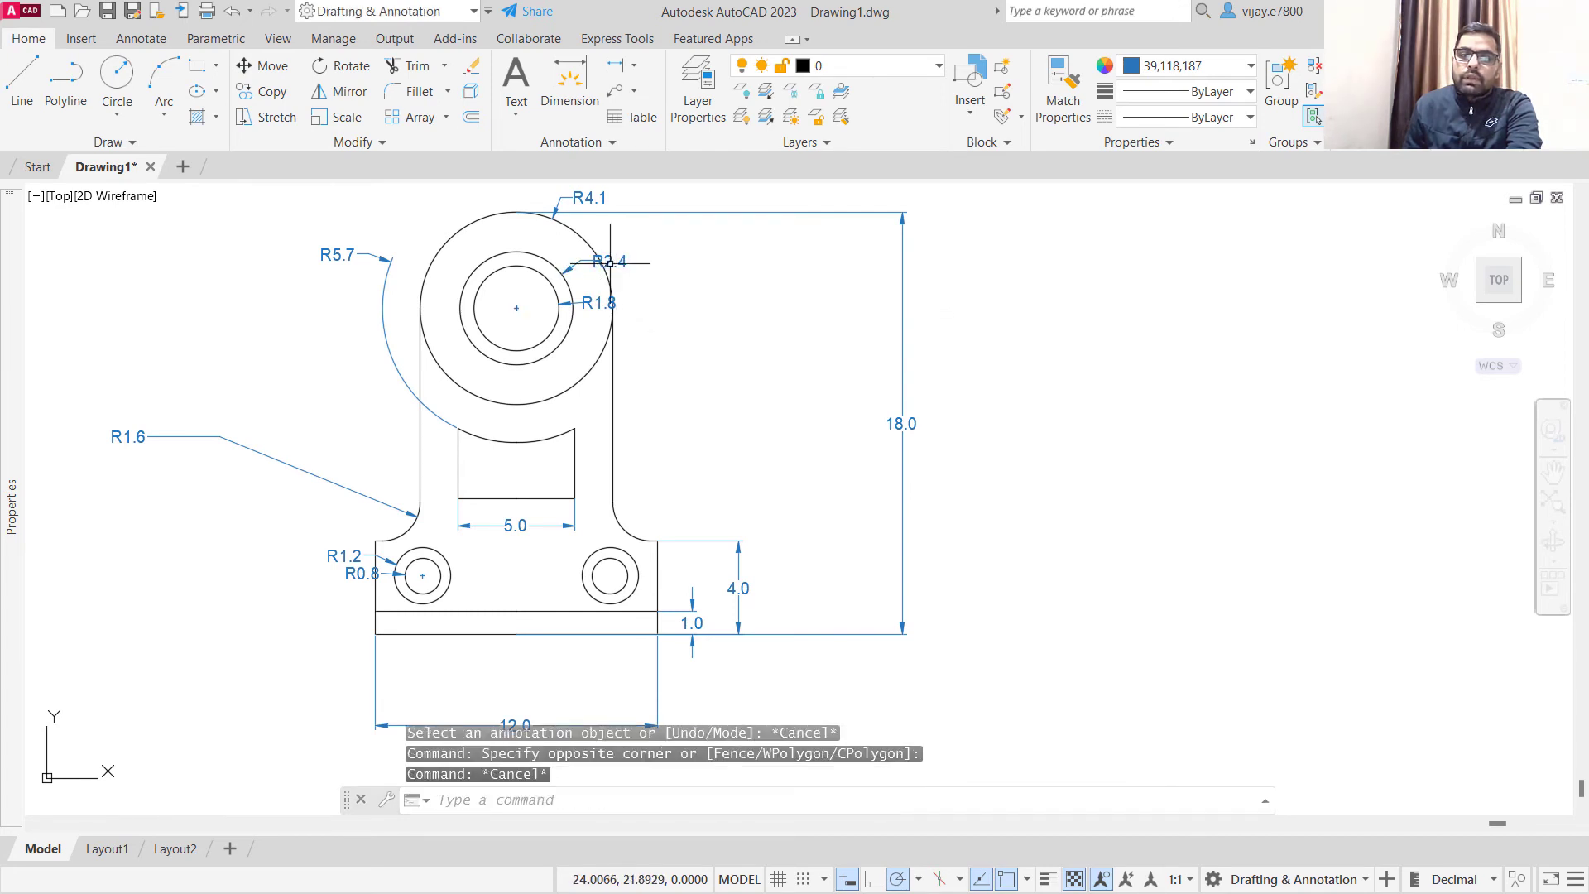
- Move the middle concentric circle's radius dimension text outside the outer circle, to its upper right
click(649, 281)
click(619, 271)
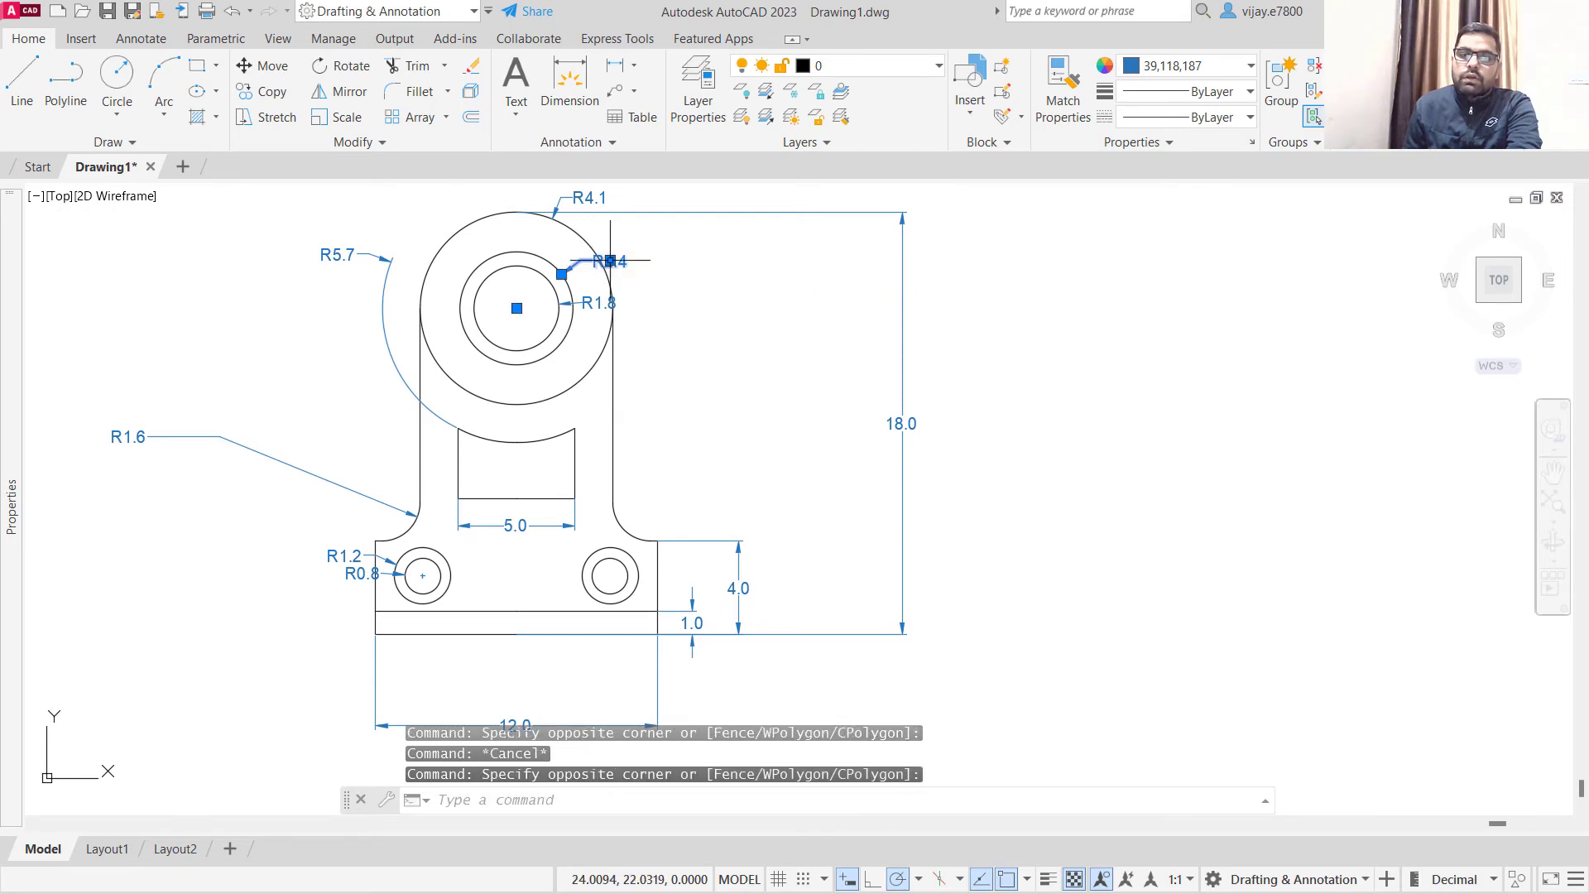
mouse_move(610, 261)
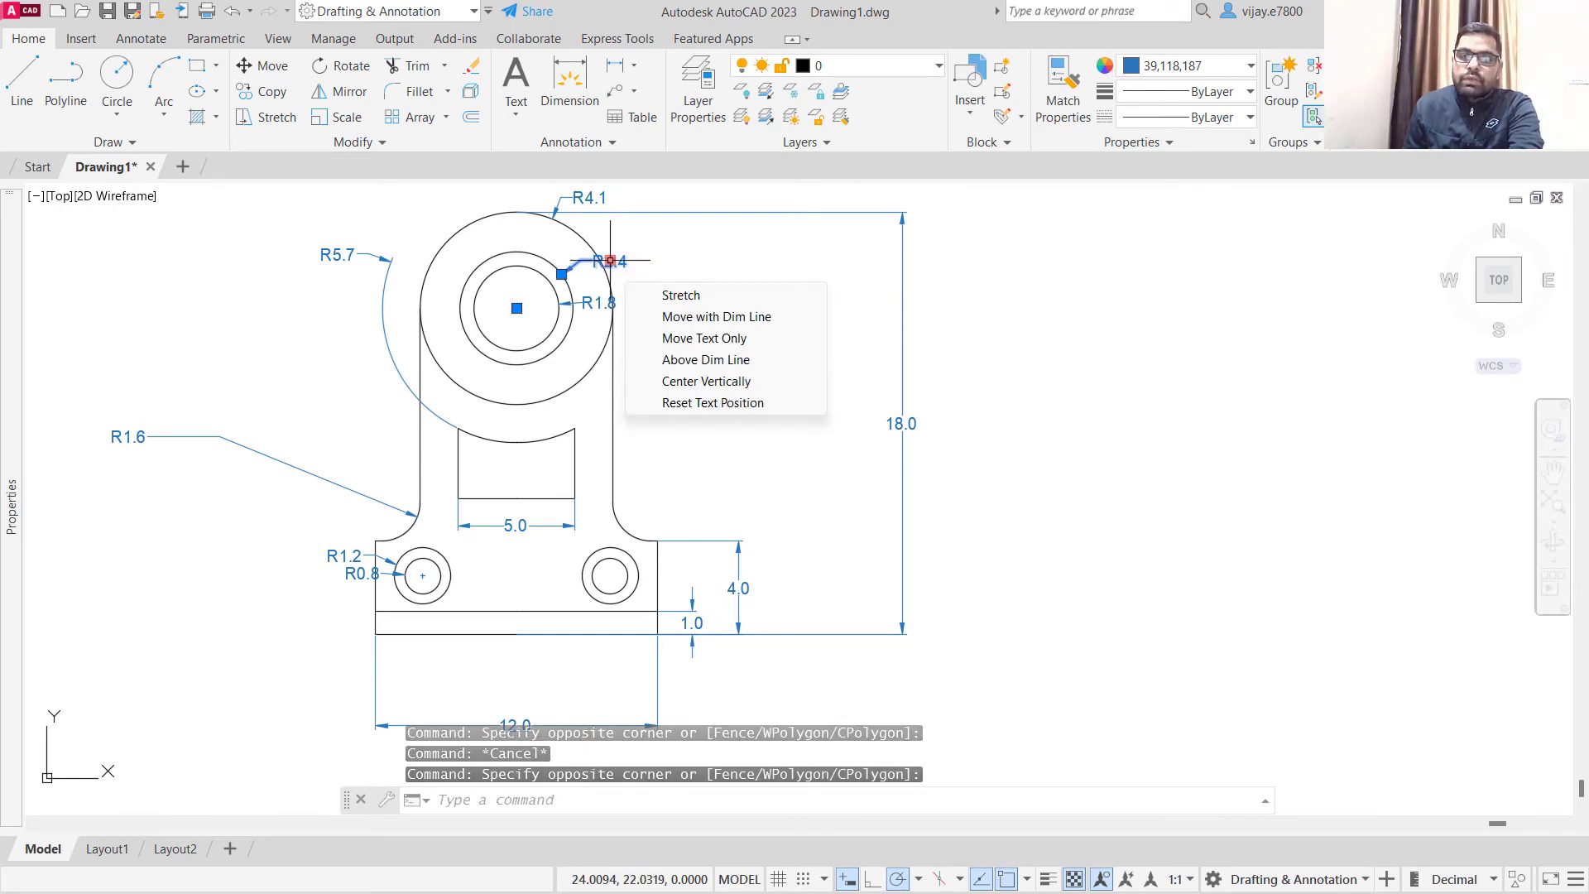
click(610, 261)
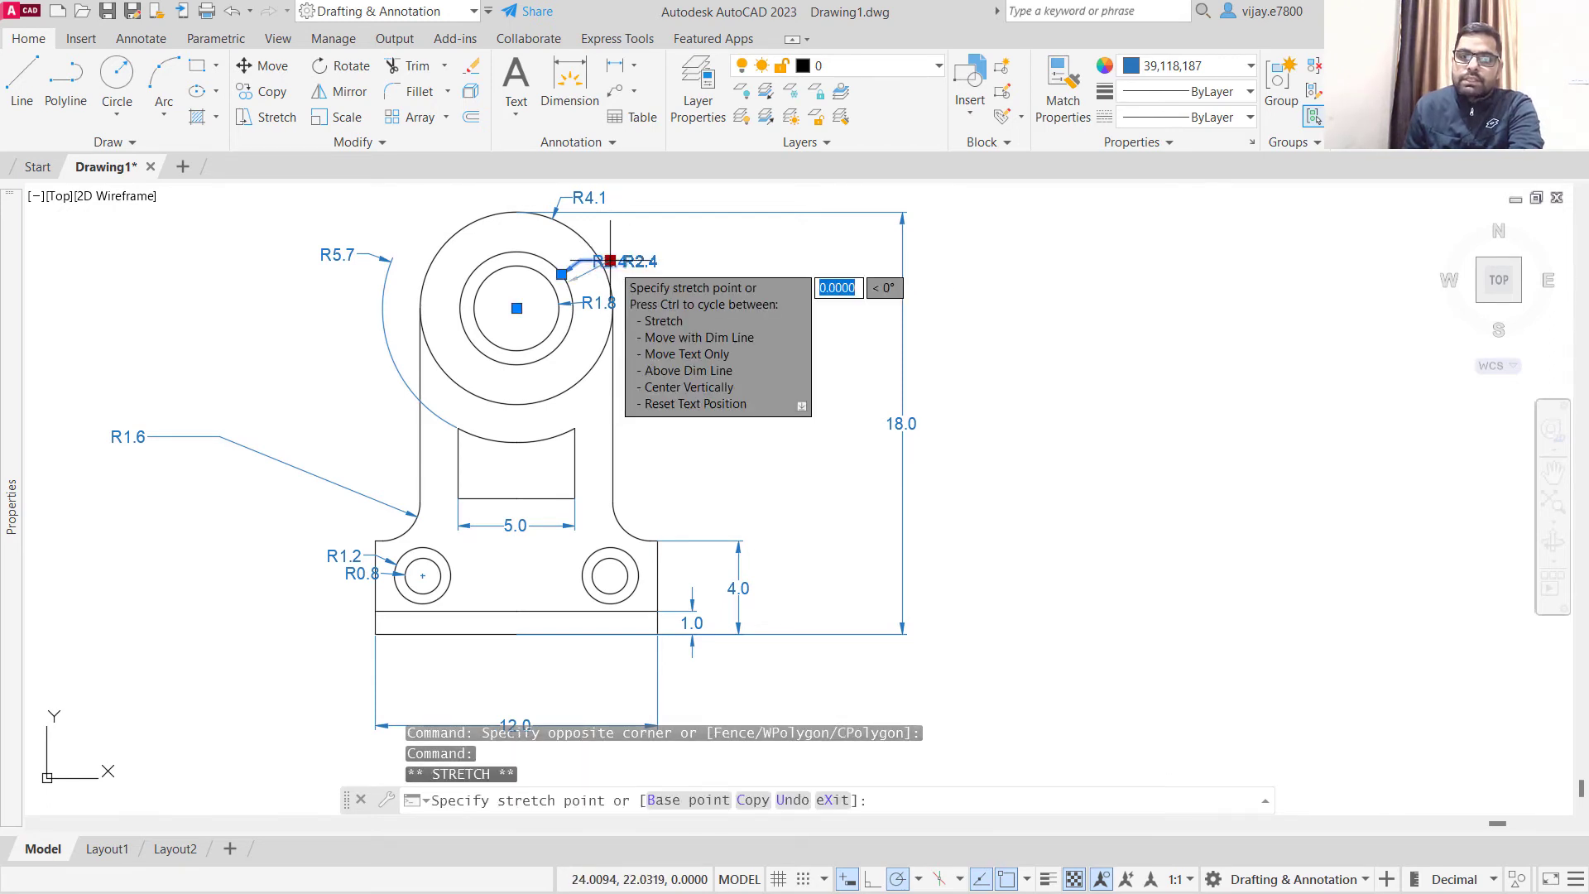
click(692, 240)
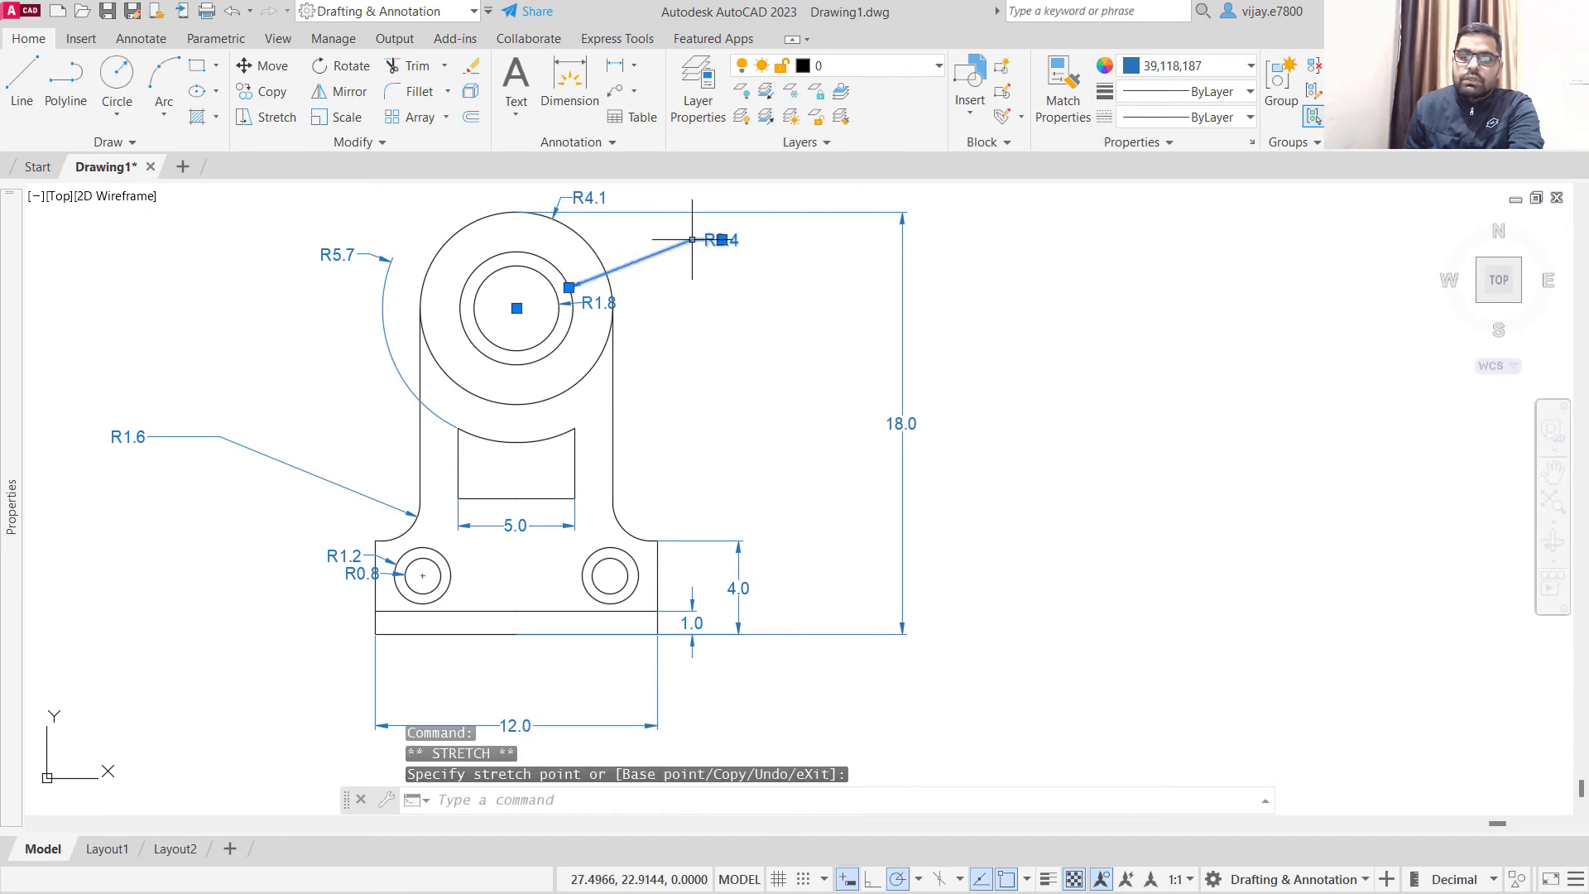
click(655, 345)
key(Escape)
key(Escape)
- Move the innermost concentric circle's radius dimension text straight out to the right of the outer circle
click(634, 317)
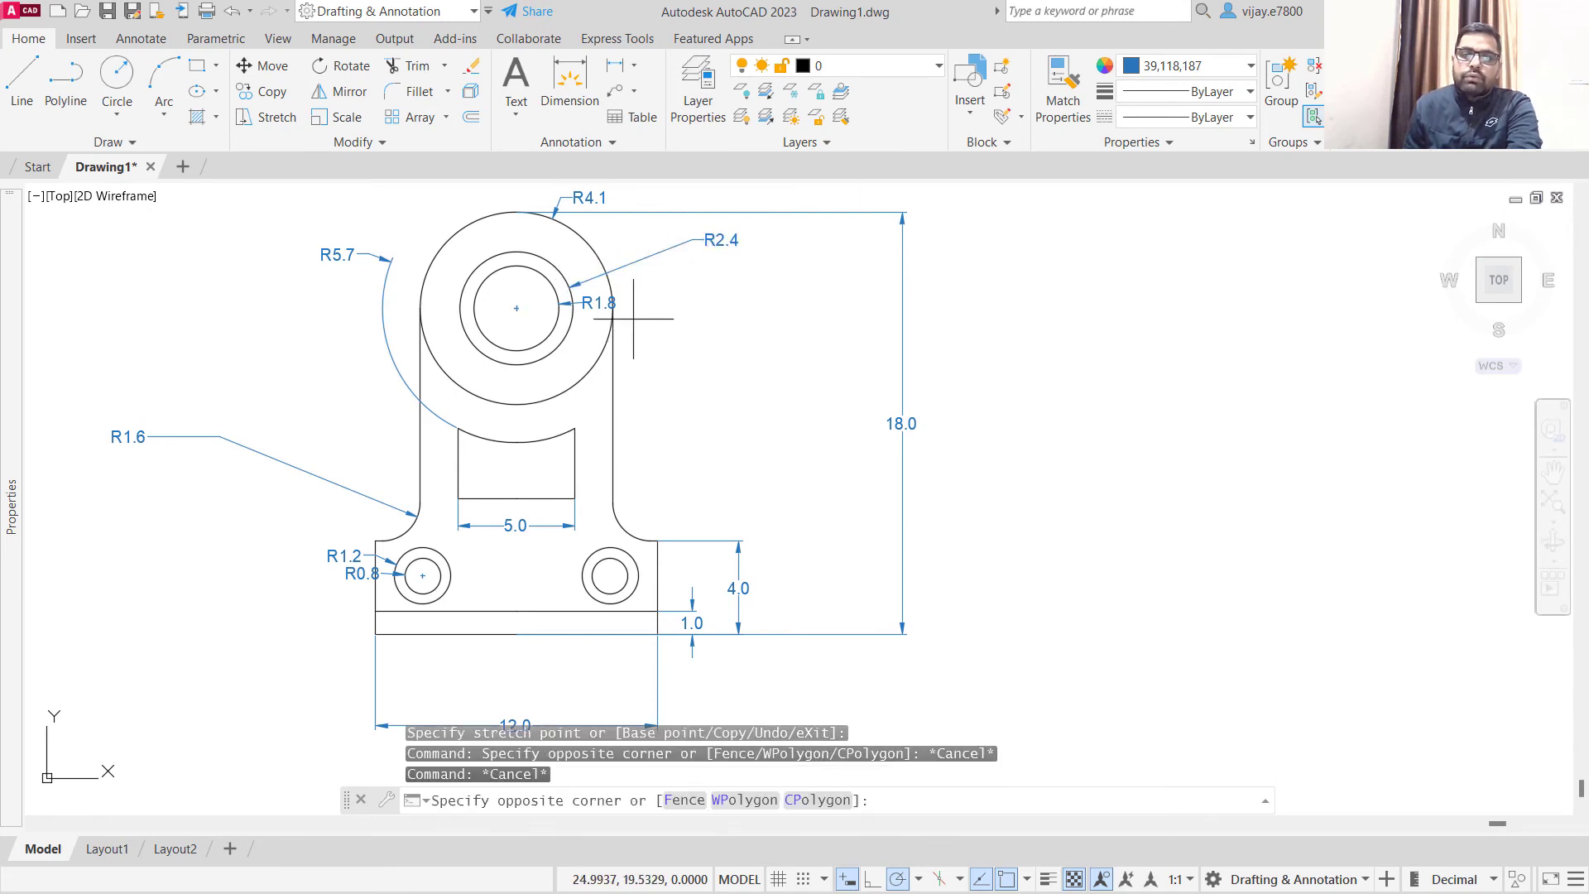
click(615, 306)
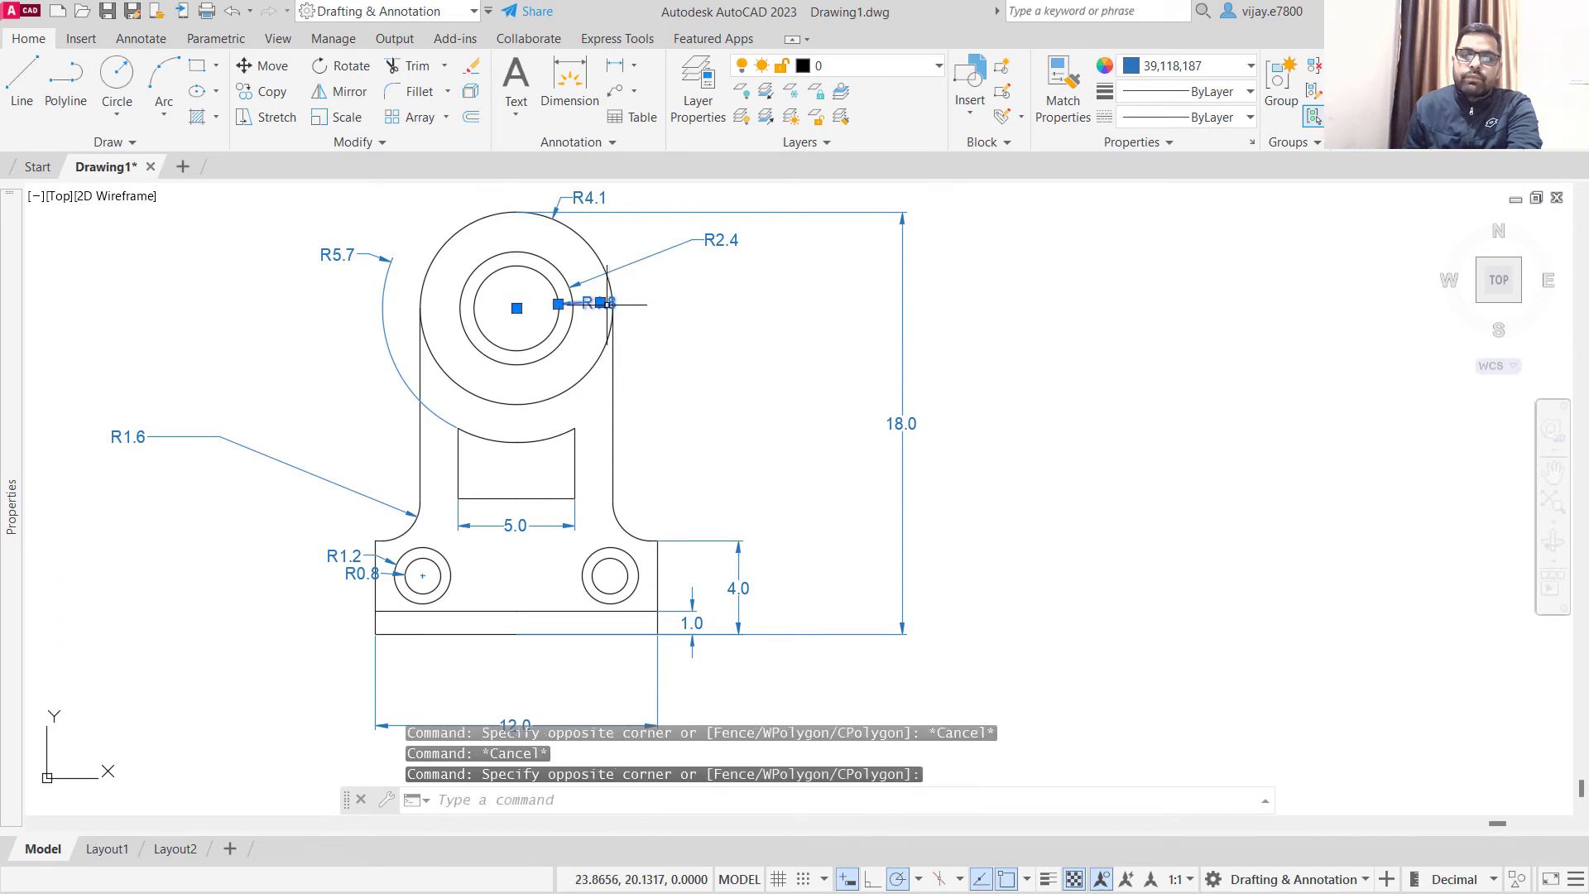
click(601, 304)
click(707, 304)
key(Escape)
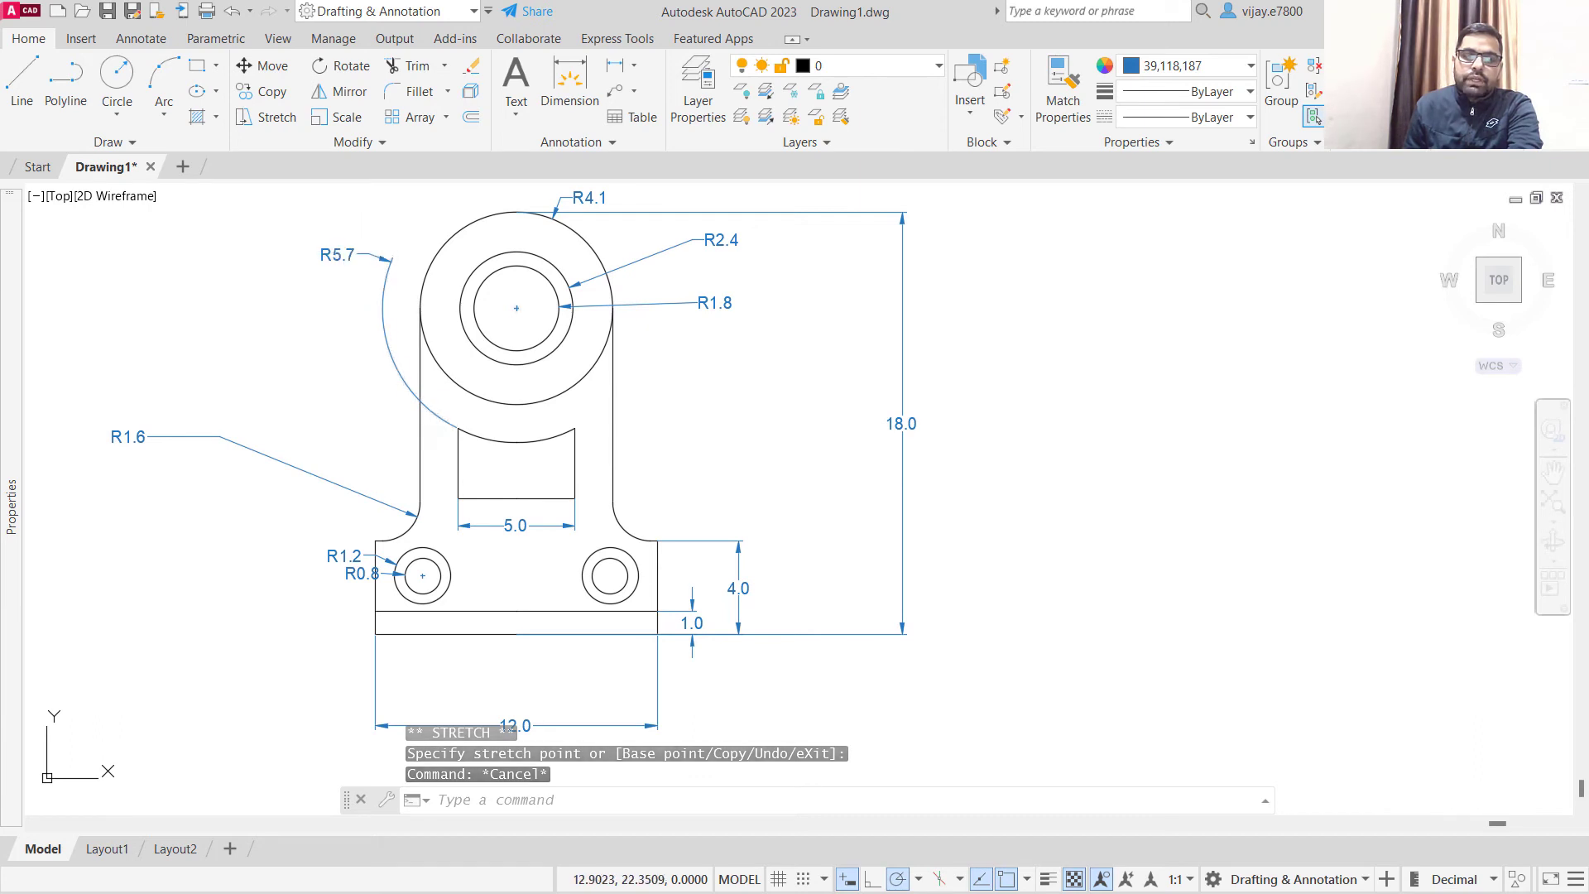
- Relocate the concave arc's radius dimension to the arc's midpoint so its text sits inside the rectangular cutout
click(359, 254)
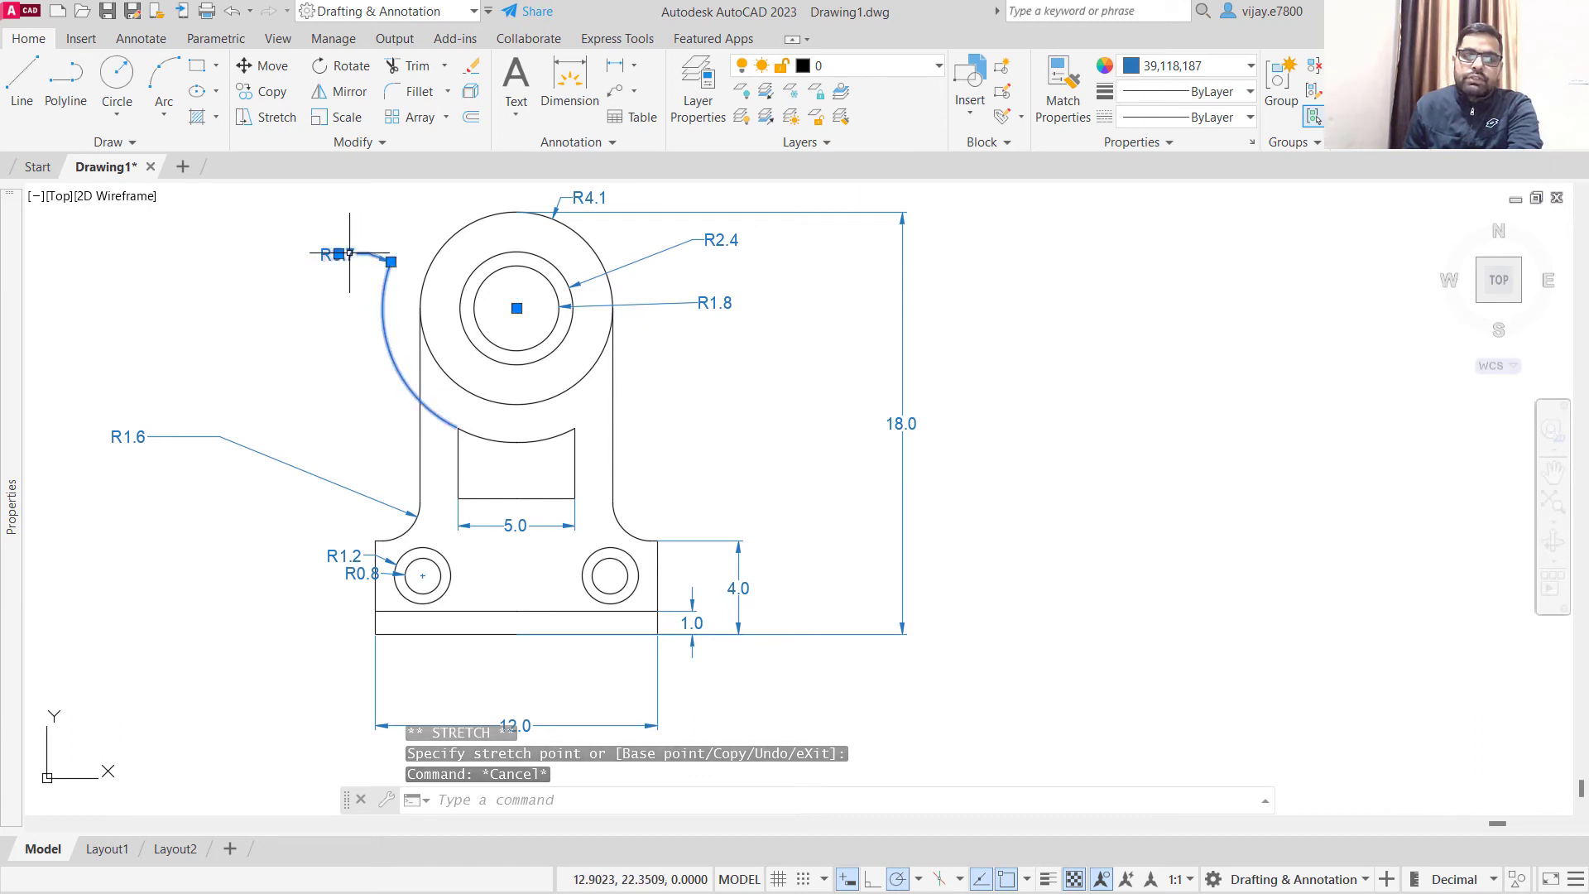
click(391, 262)
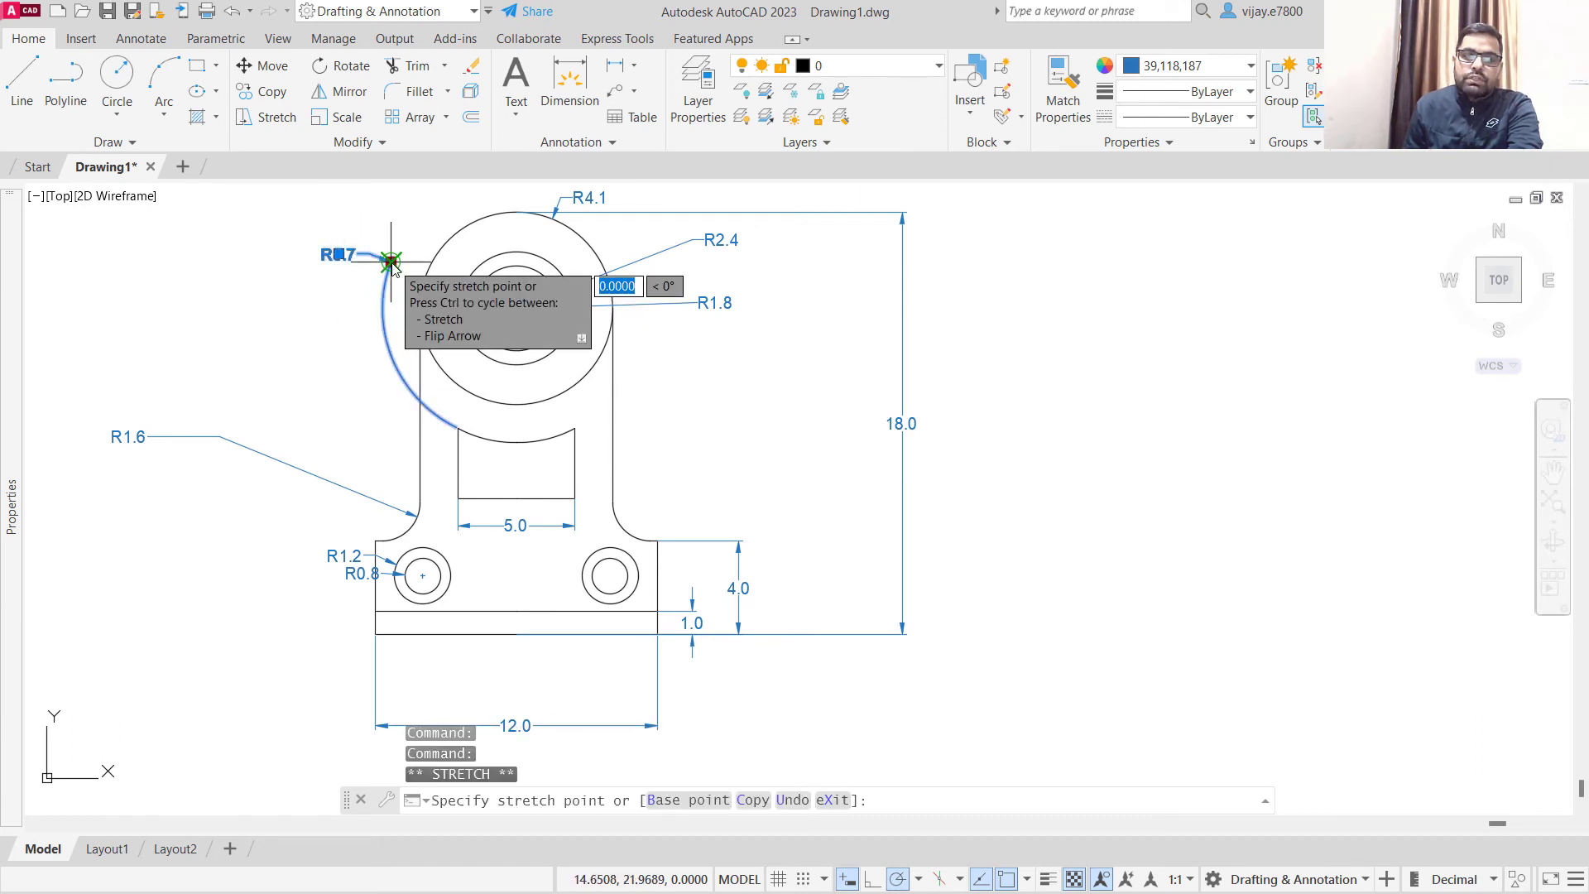
click(516, 442)
key(Escape)
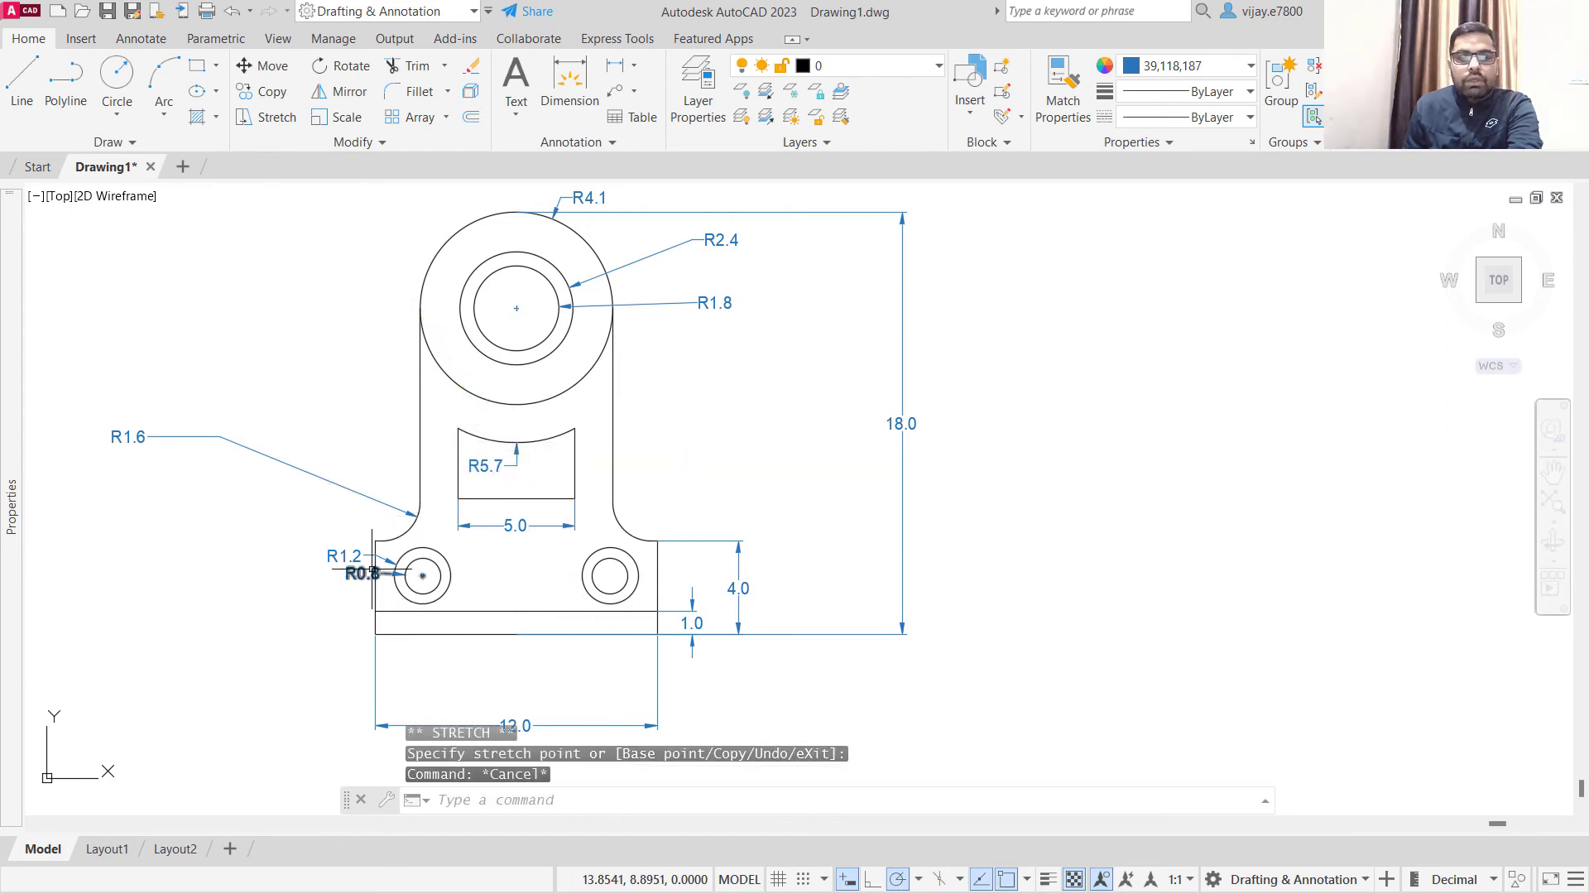
- Move the left hole's inner-circle radius dimension text horizontally leftward, clear of the bracket's left edge
scroll(368, 572, up, 4)
scroll(368, 571, up, 3)
click(266, 643)
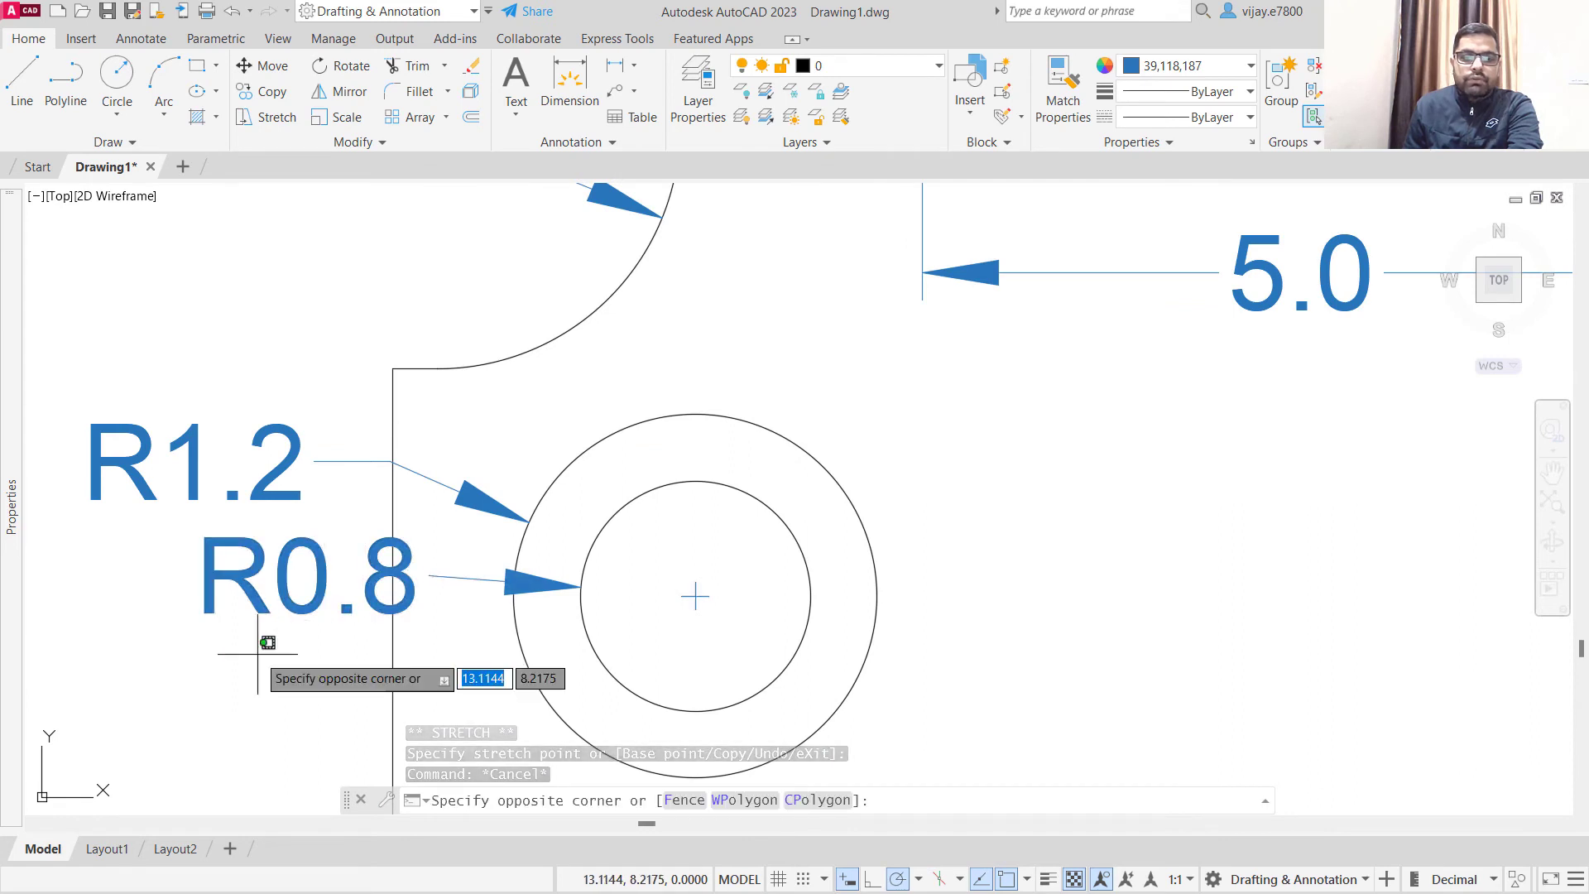
click(213, 544)
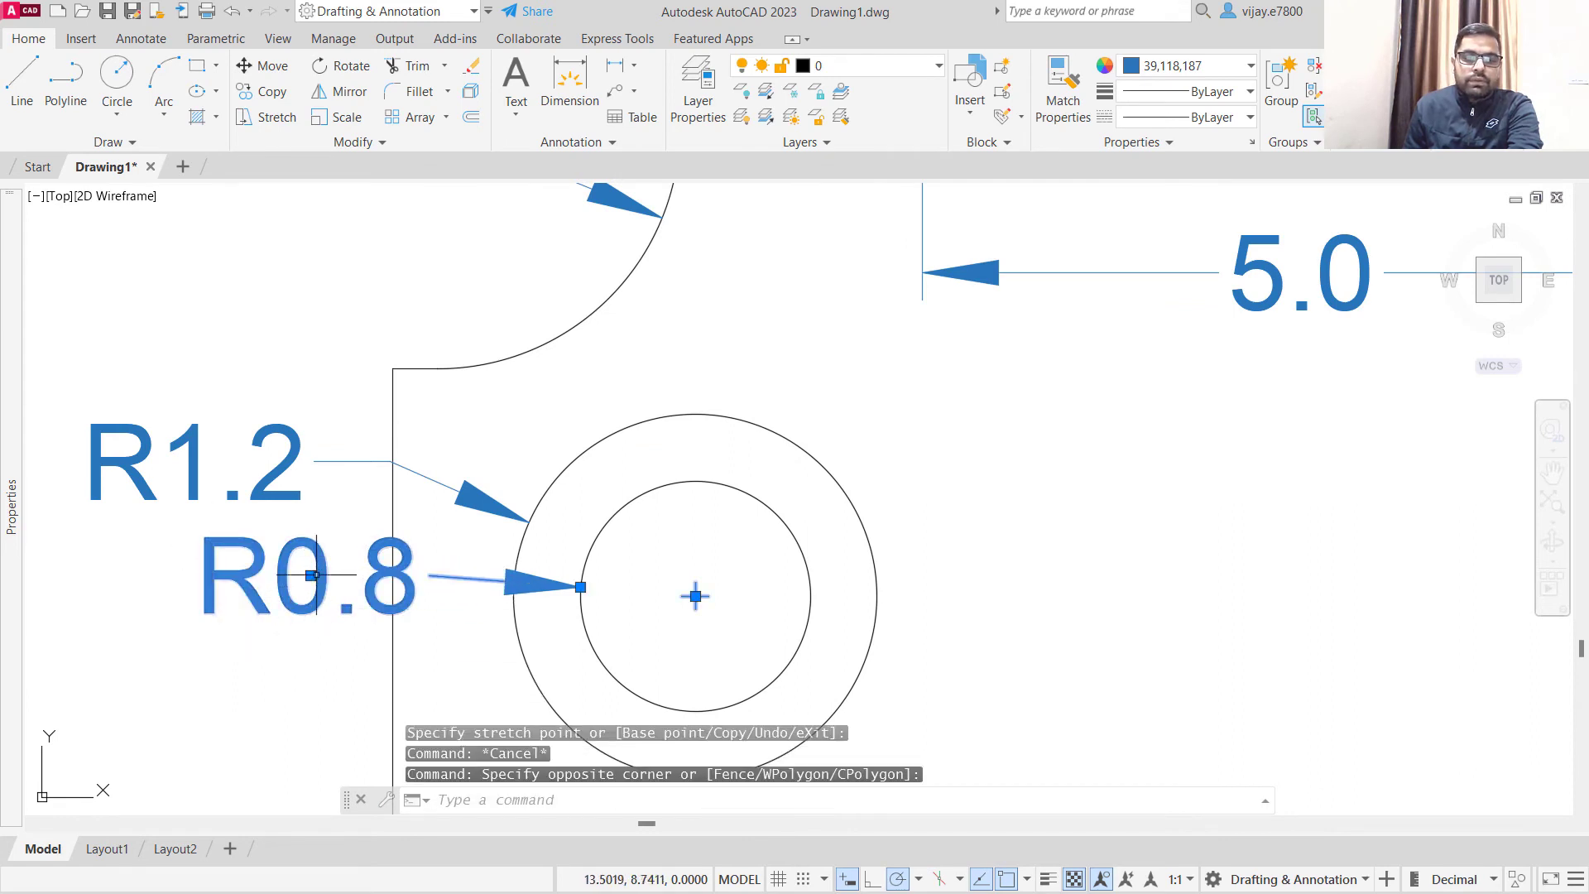
click(311, 576)
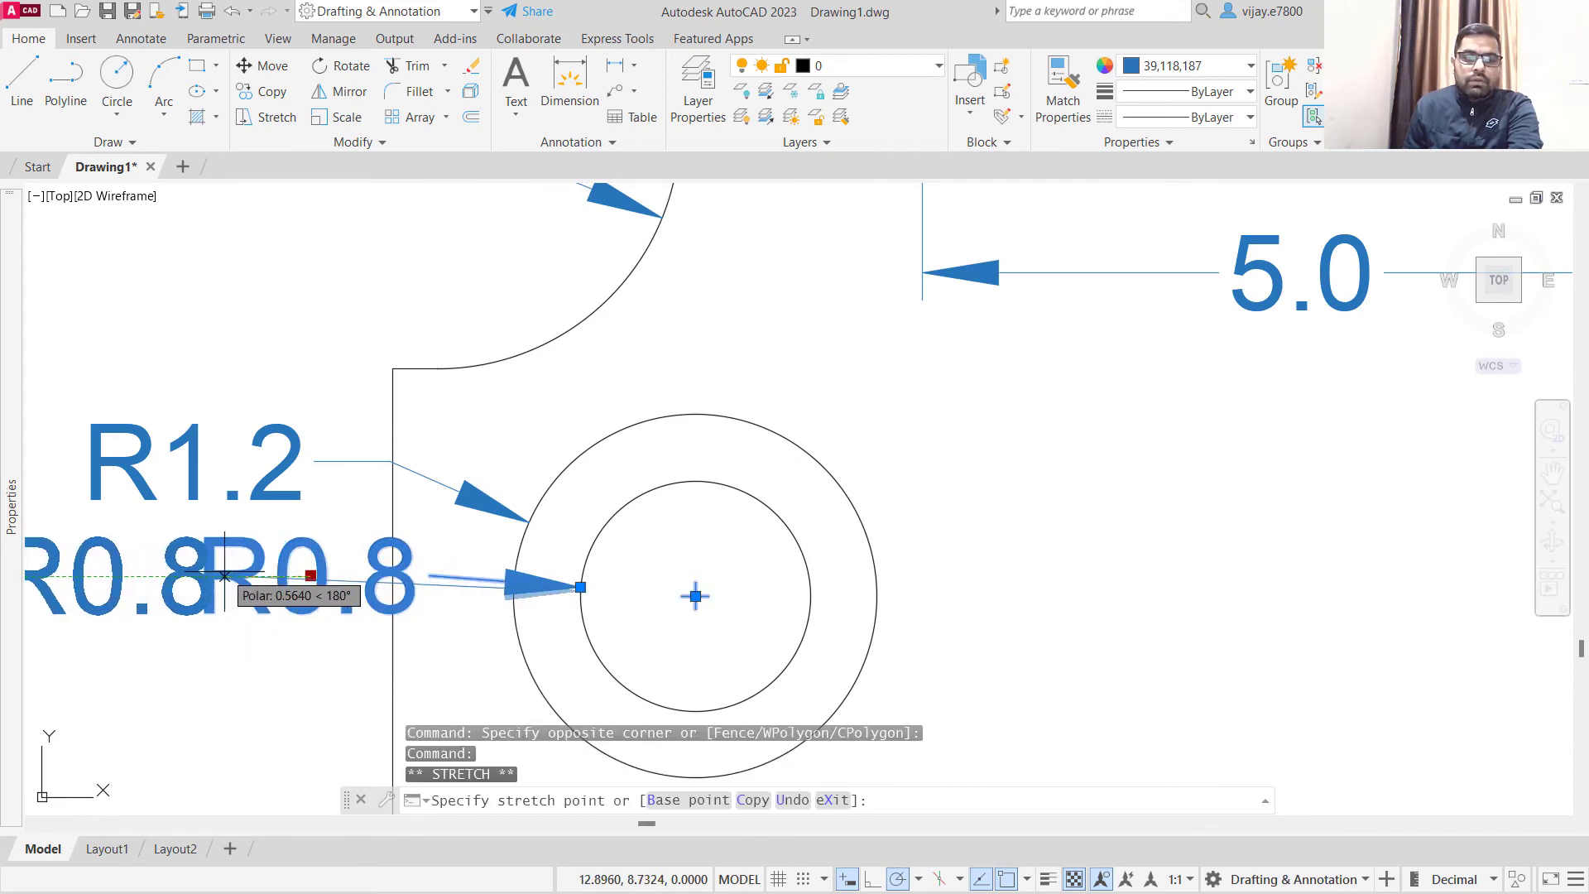
scroll(223, 571, down, 4)
click(217, 573)
- Move the left hole's outer-circle radius dimension text further left, just above the inner circle's radius text
click(239, 478)
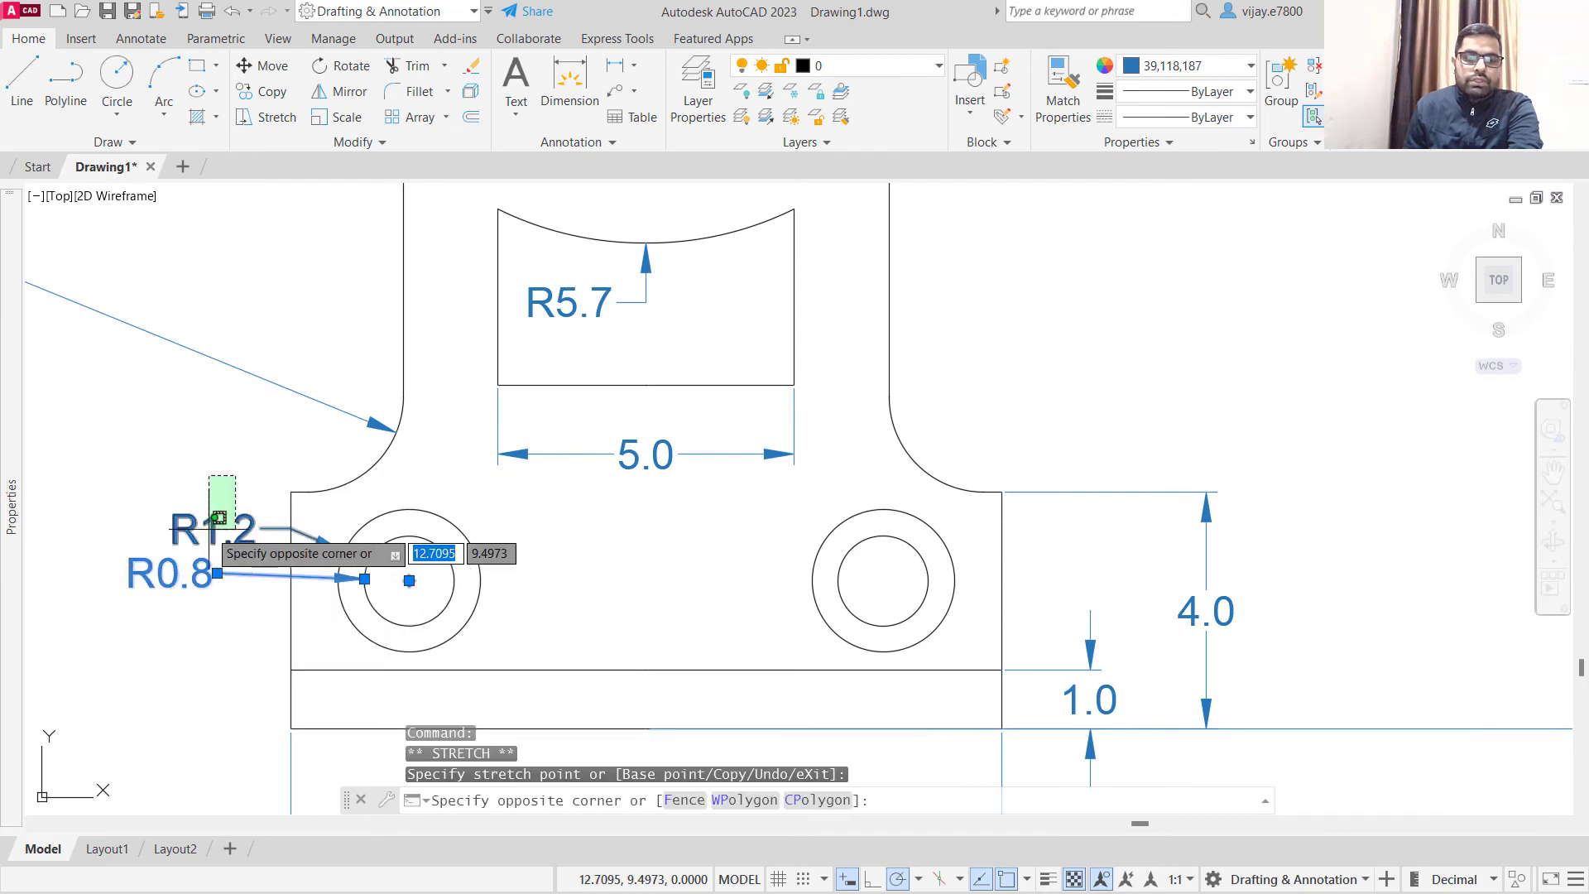
click(208, 548)
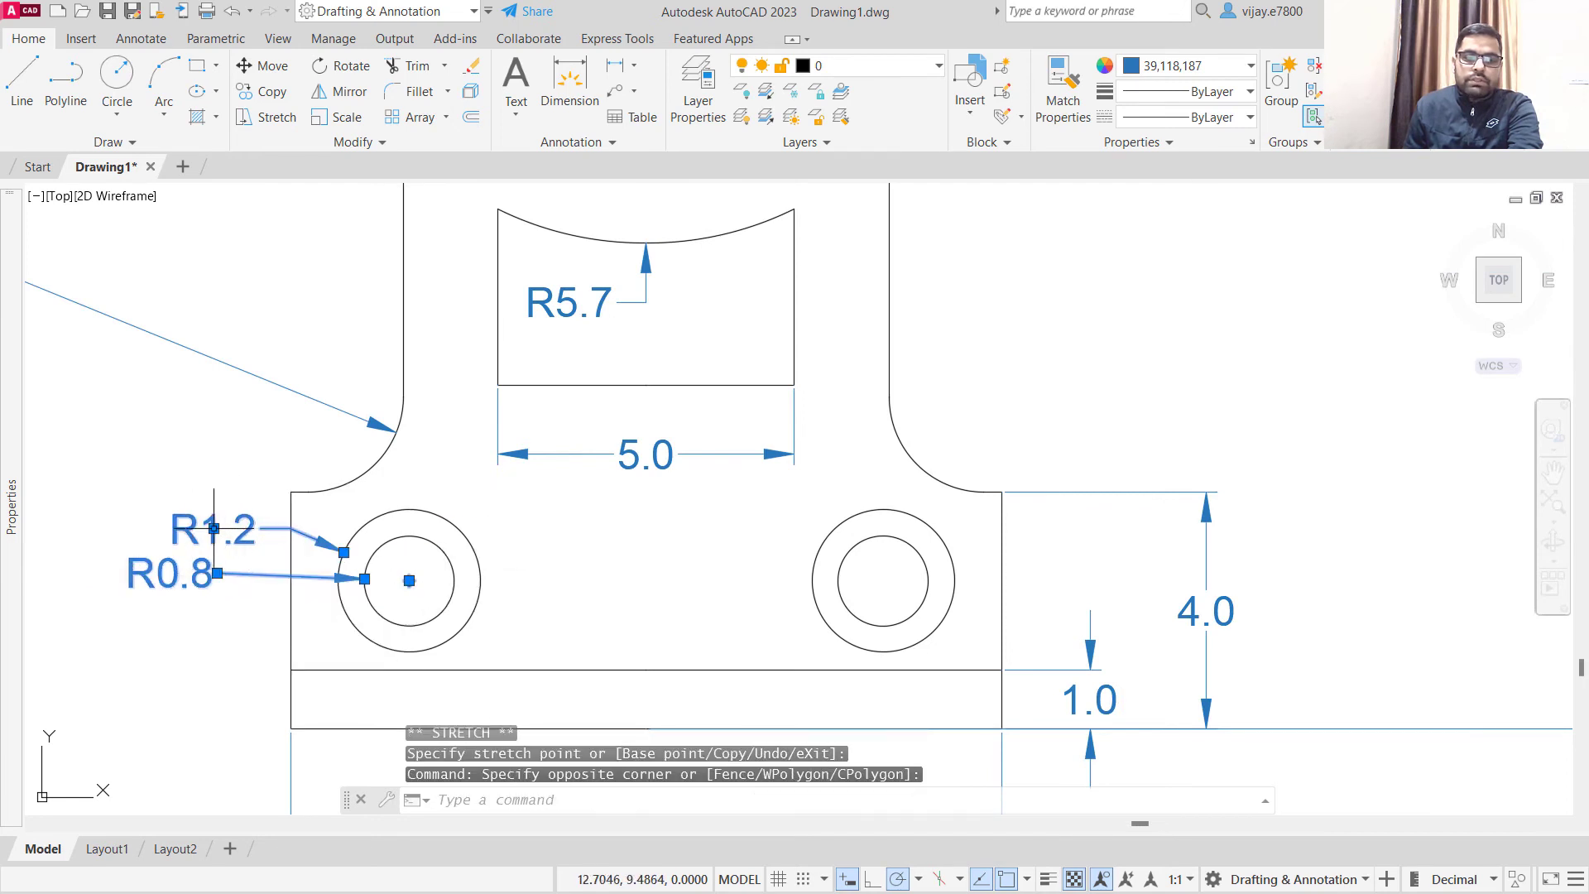
click(214, 528)
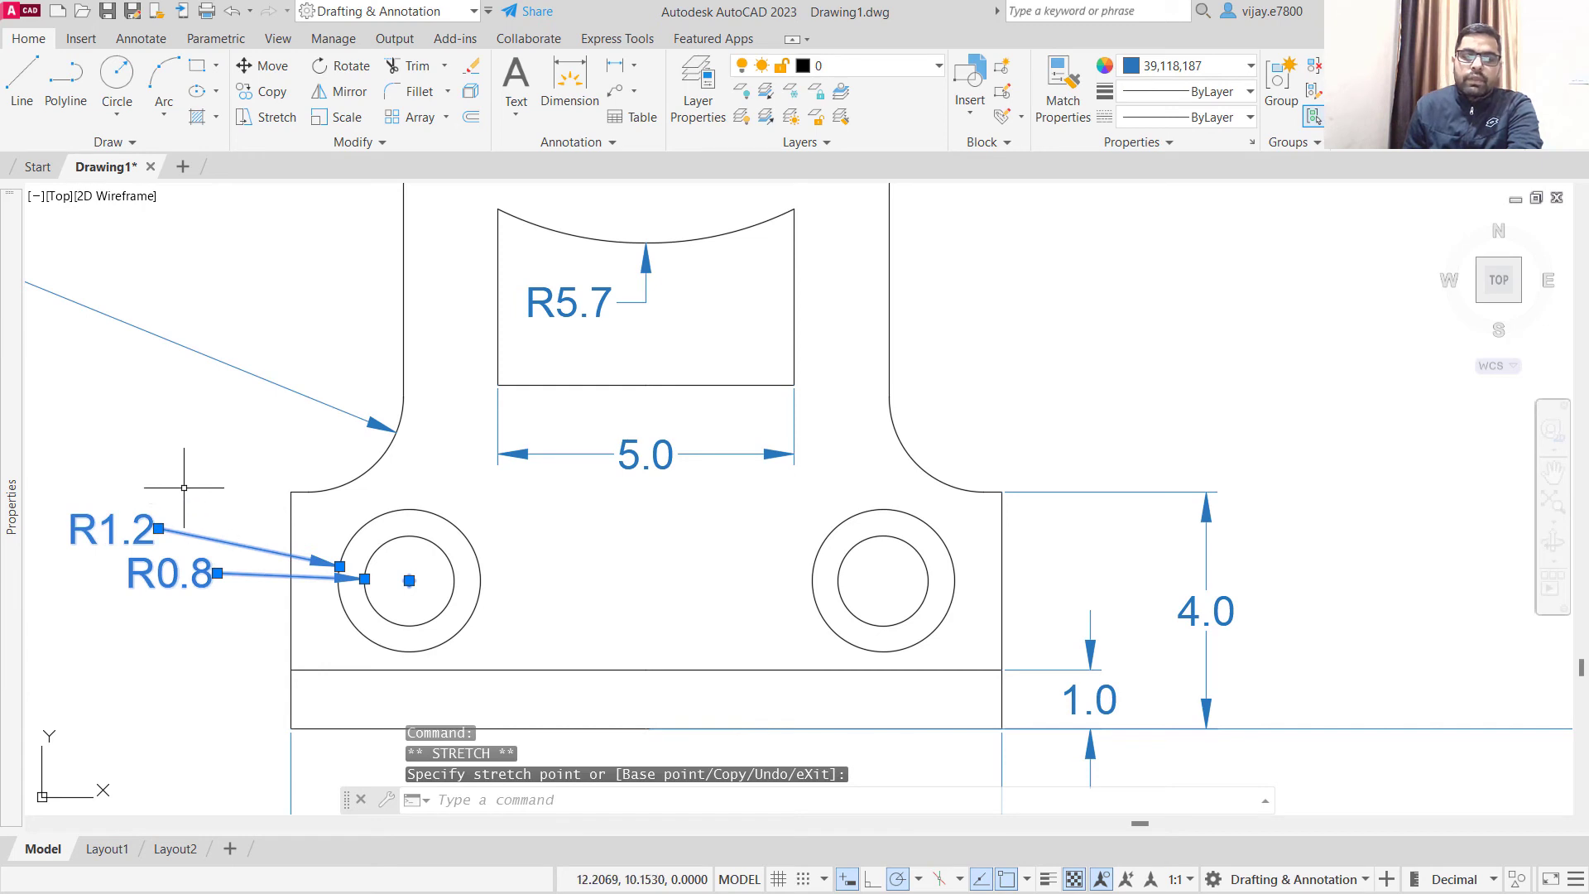
key(Escape)
- Add an aligned dimension for the right hole centre's horizontal distance from the bracket's right edge, placing it inside the base strip
scroll(720, 574, down, 2)
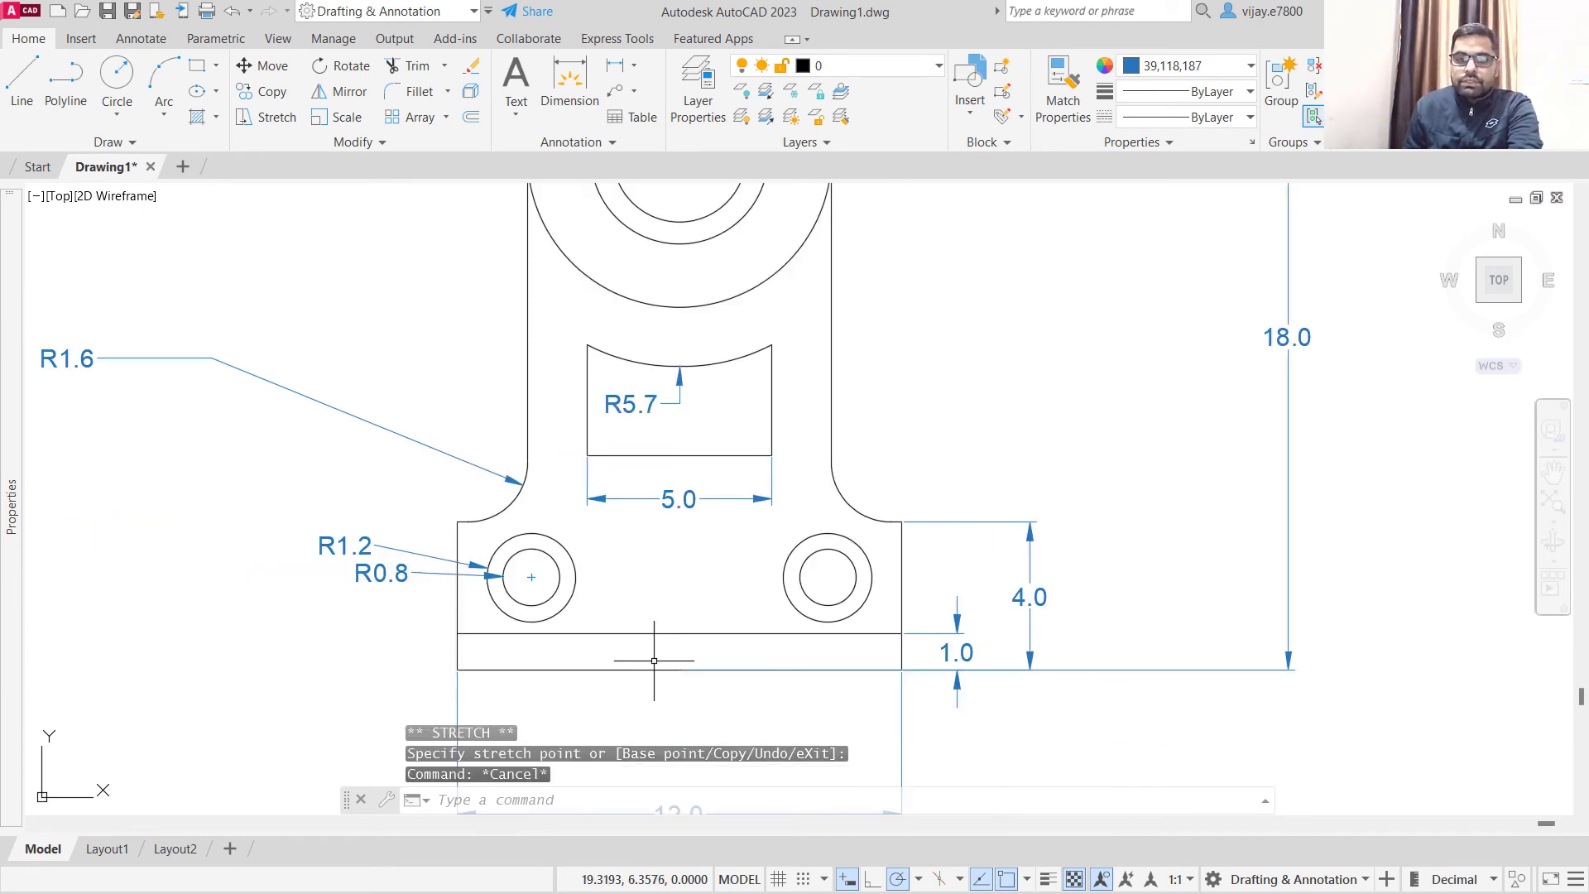
middle_drag(651, 598, 632, 514)
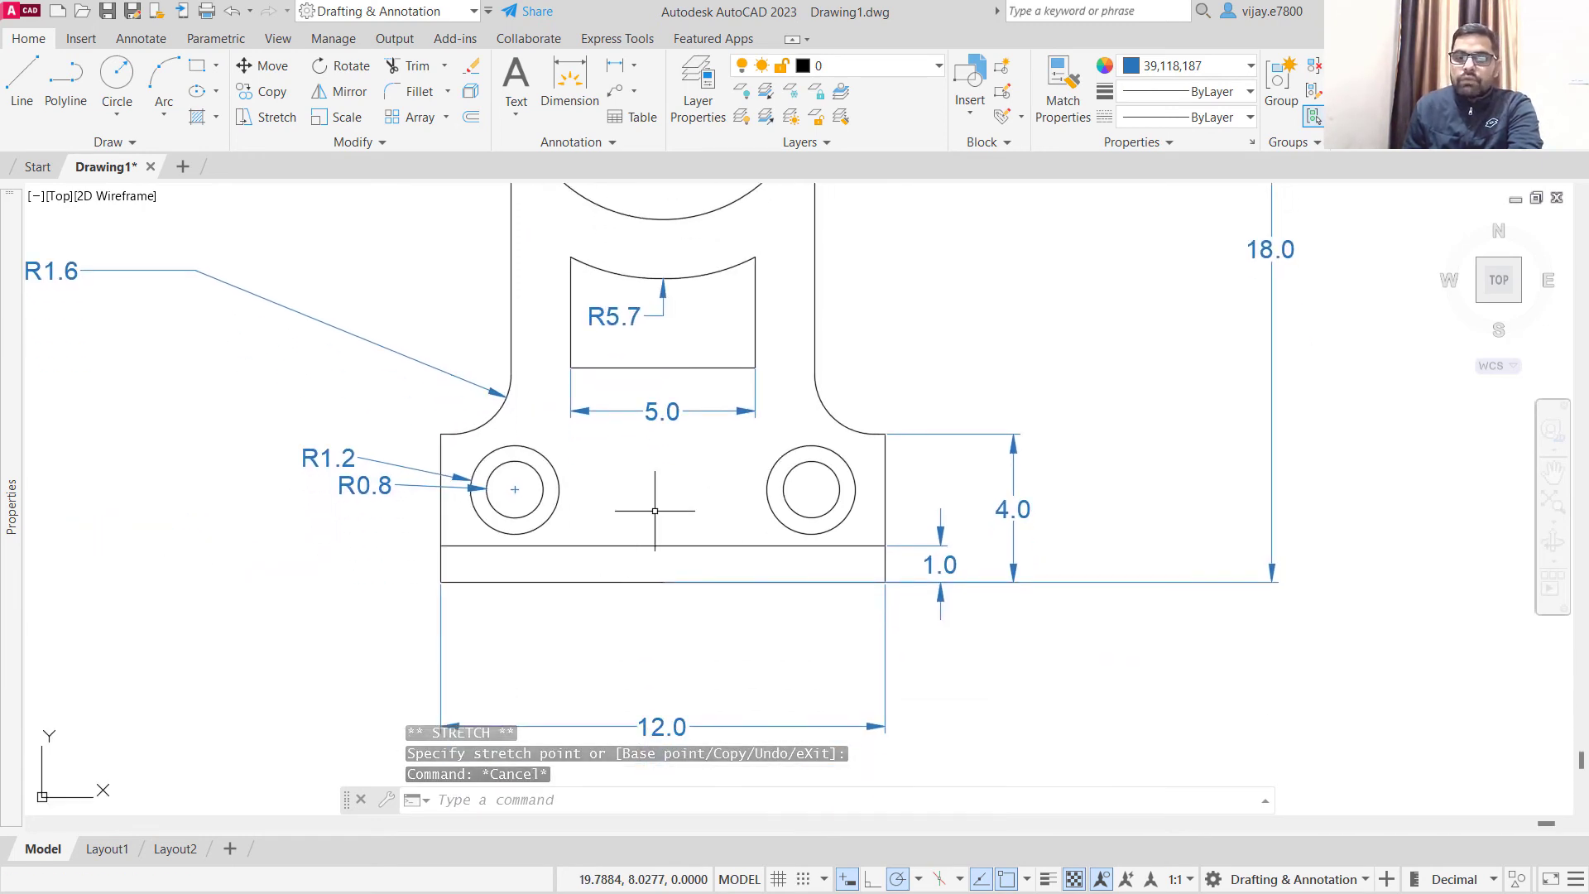
scroll(507, 493, up, 2)
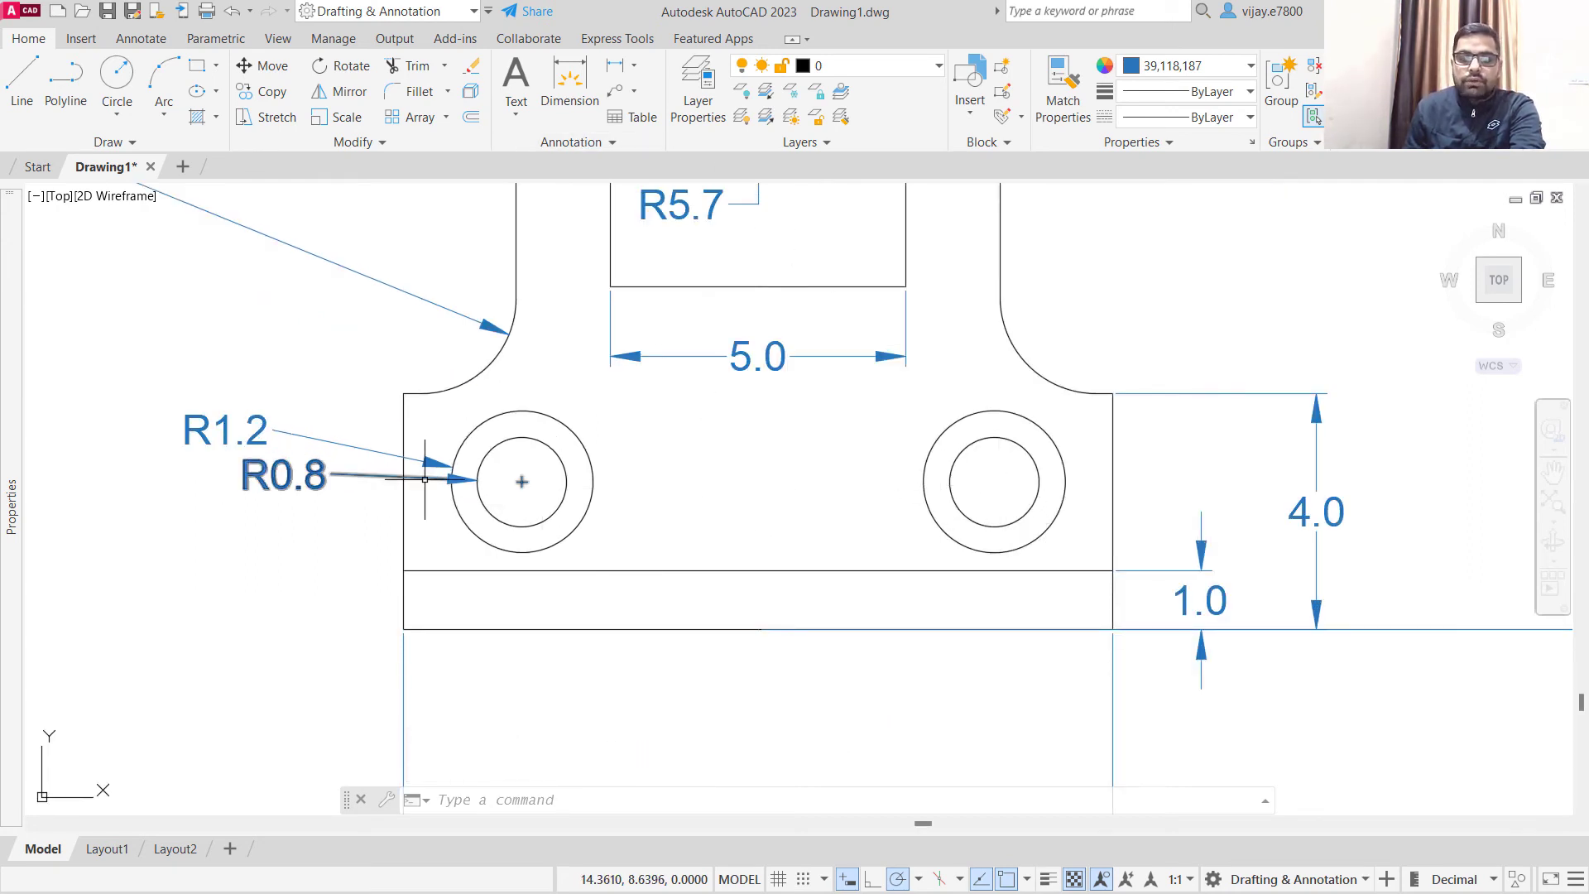
click(633, 73)
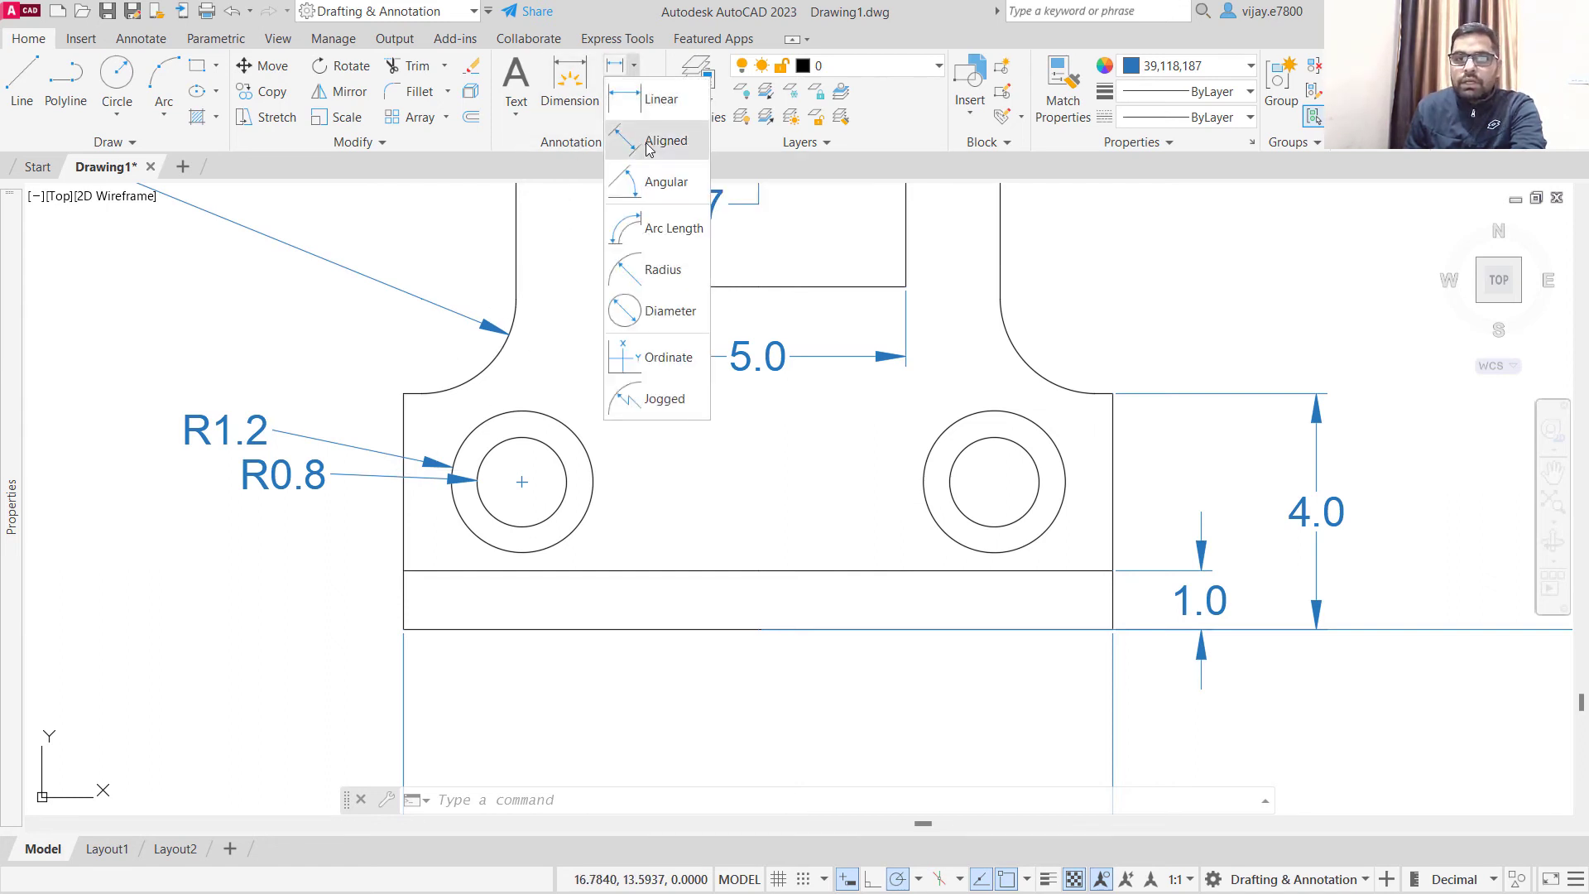
click(654, 140)
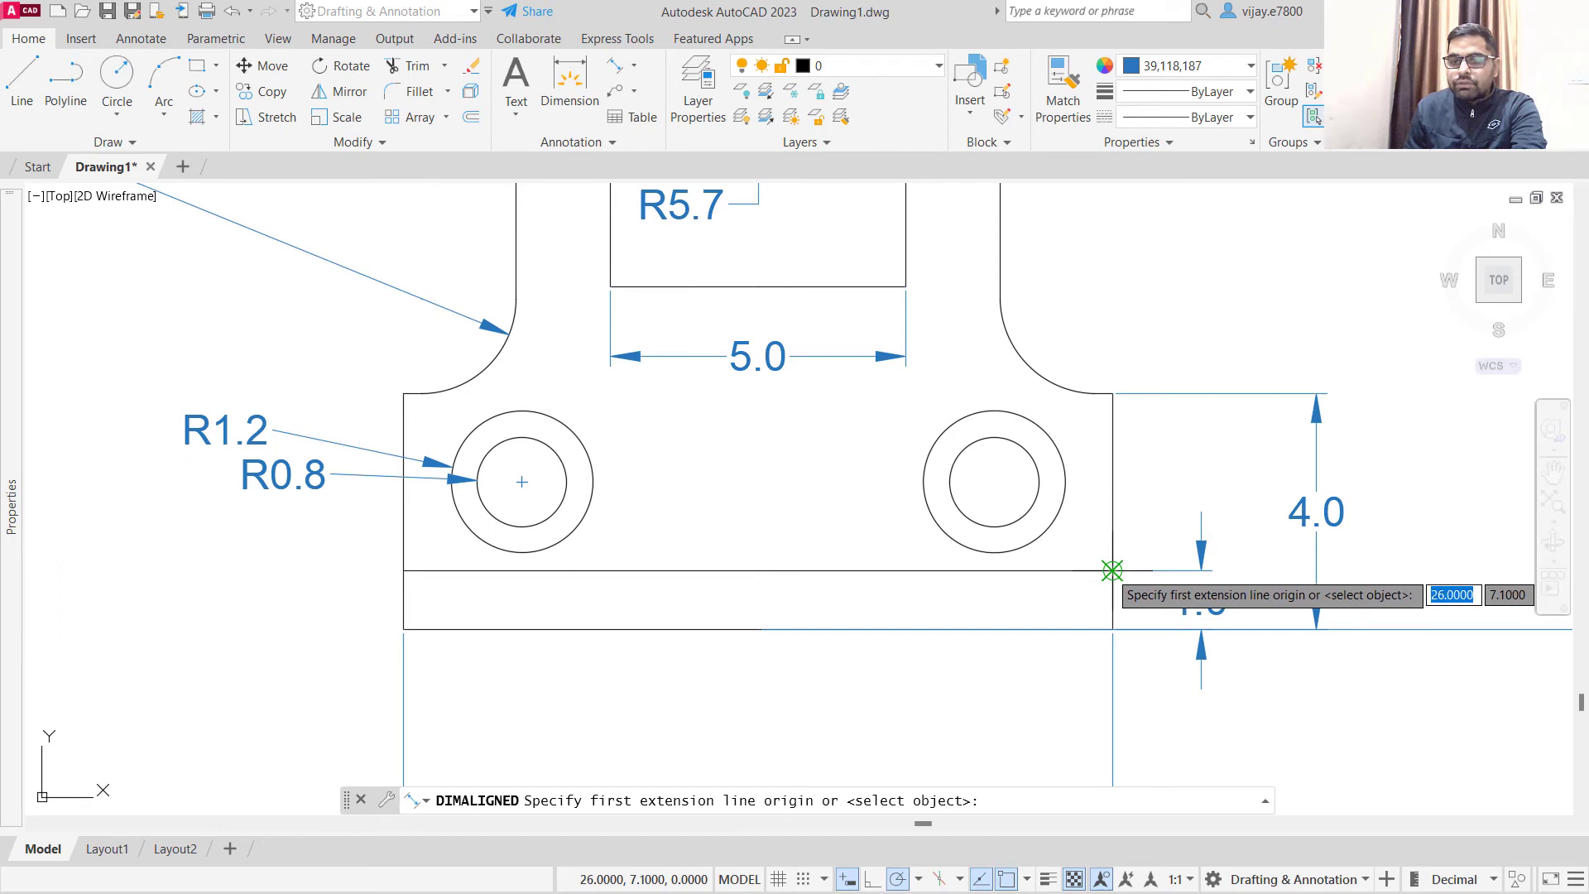
click(1112, 570)
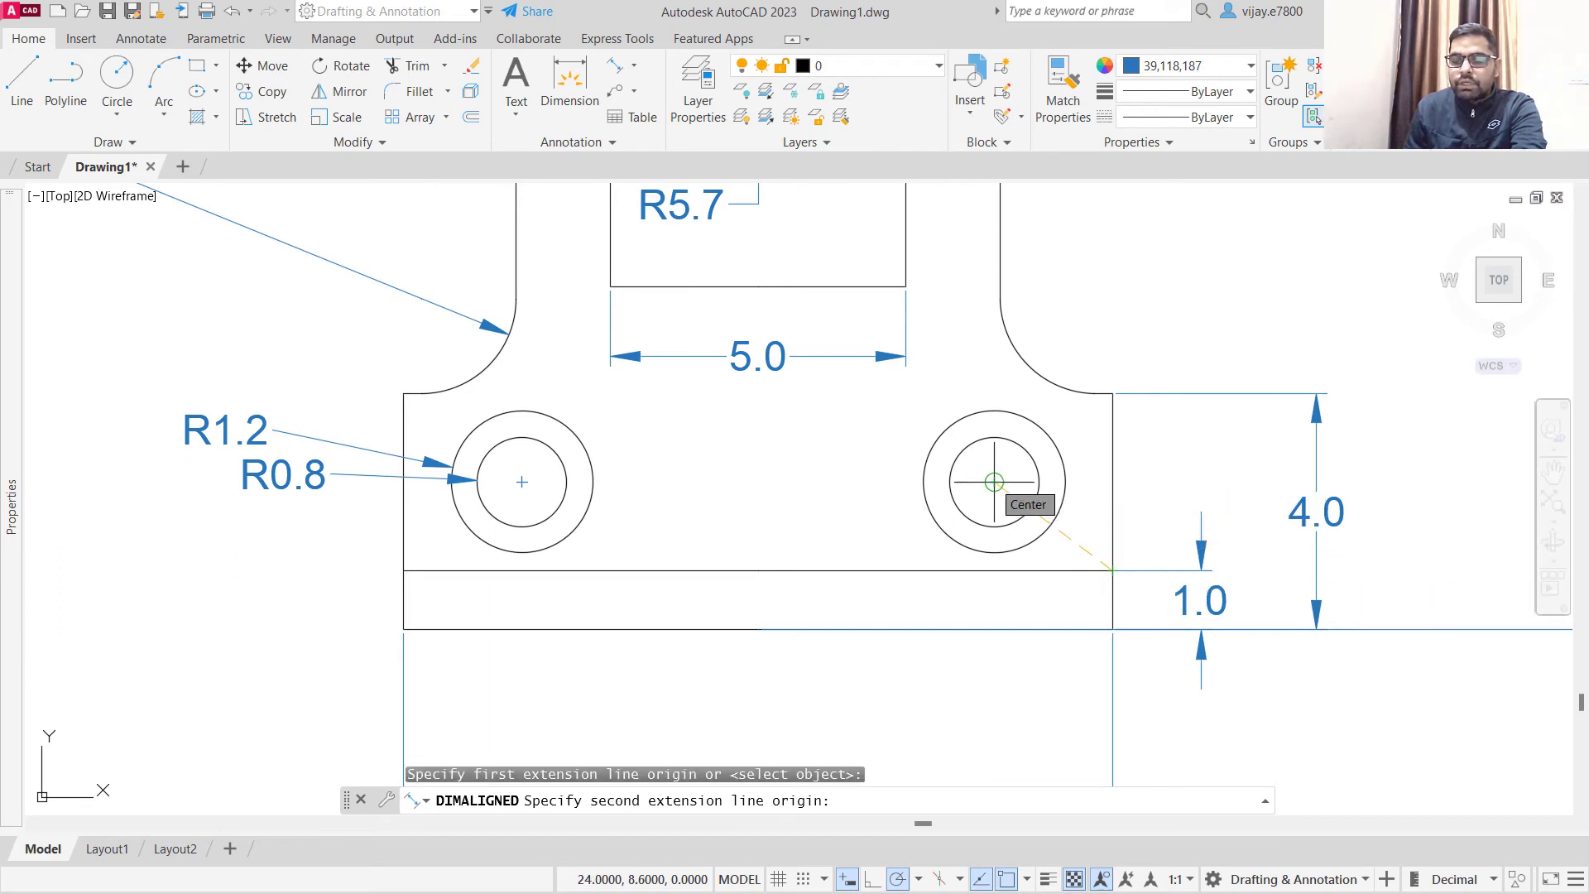
click(994, 571)
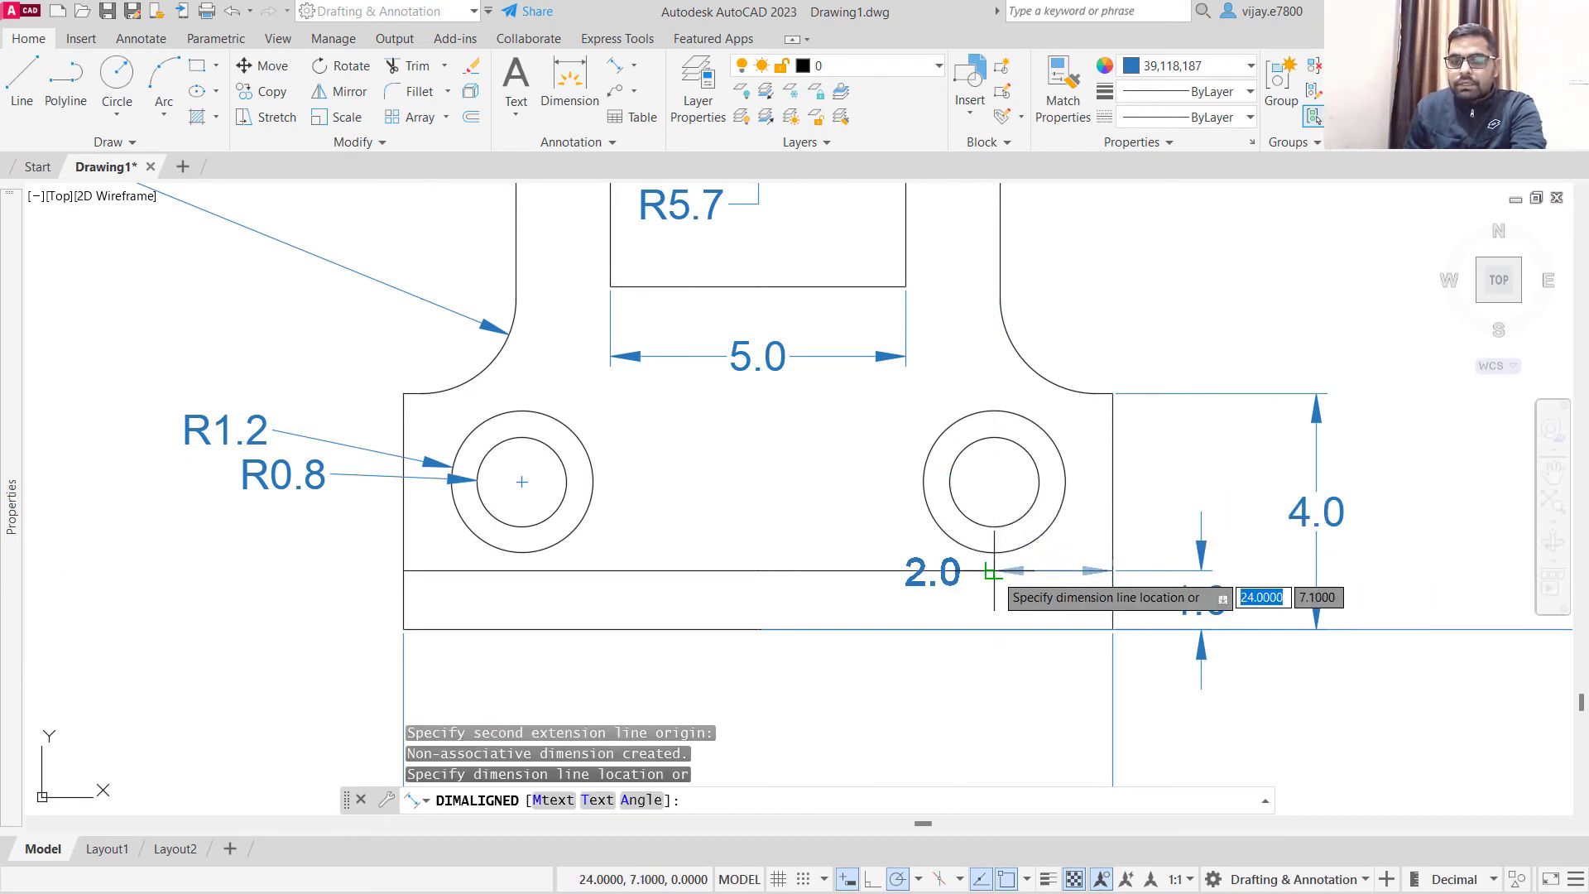
click(997, 599)
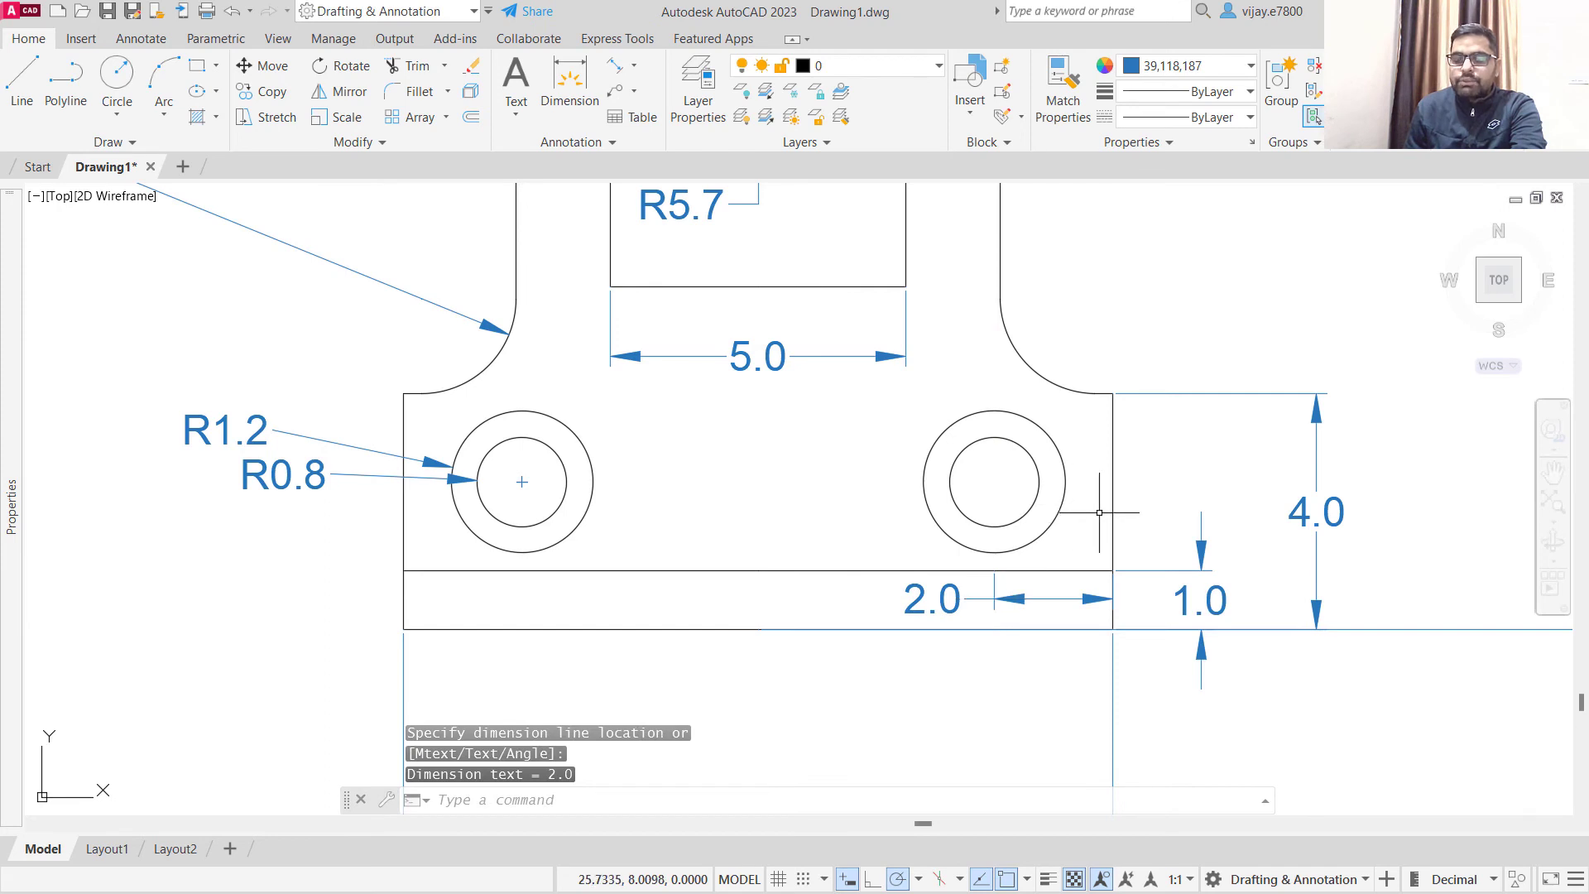
- Add an aligned dimension for the right hole centre's height above the base strip, placing it just outside the right edge
right_click(1167, 485)
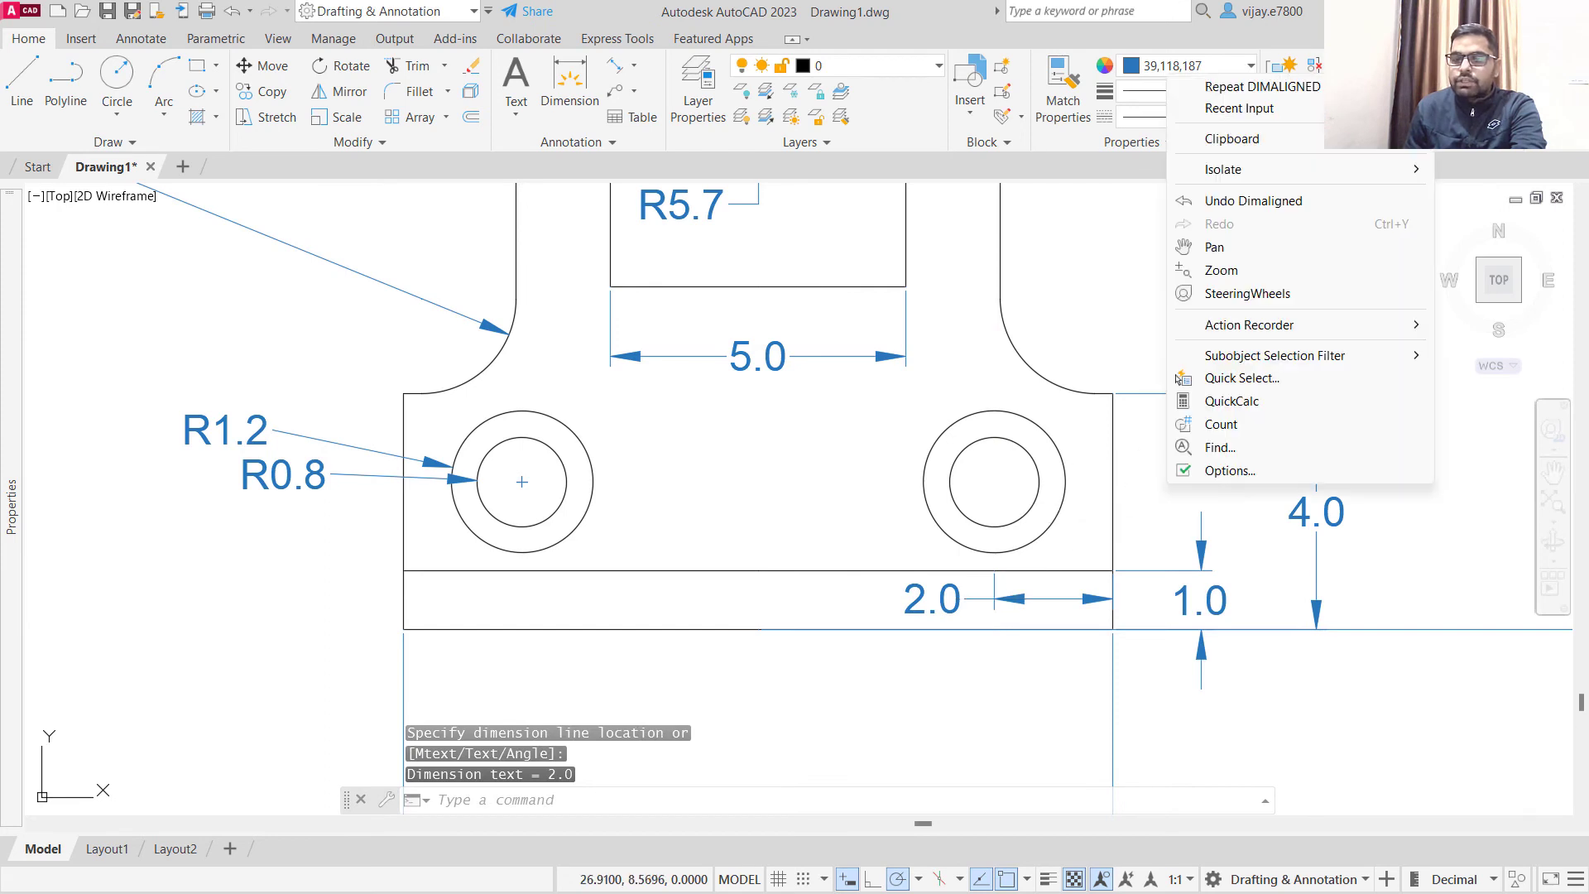
click(1260, 86)
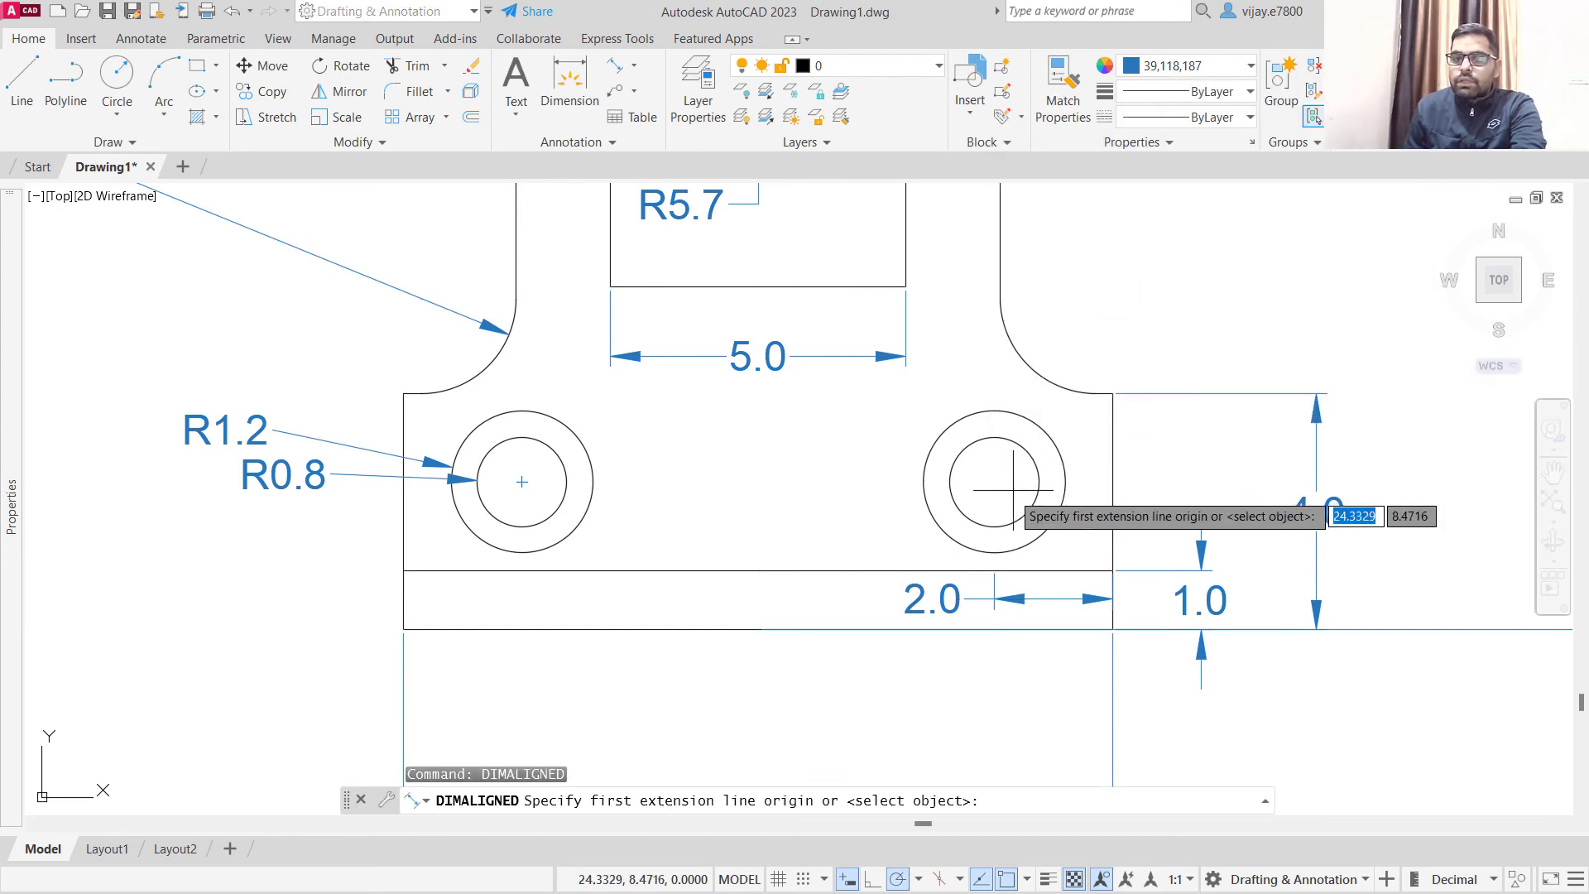
click(1113, 571)
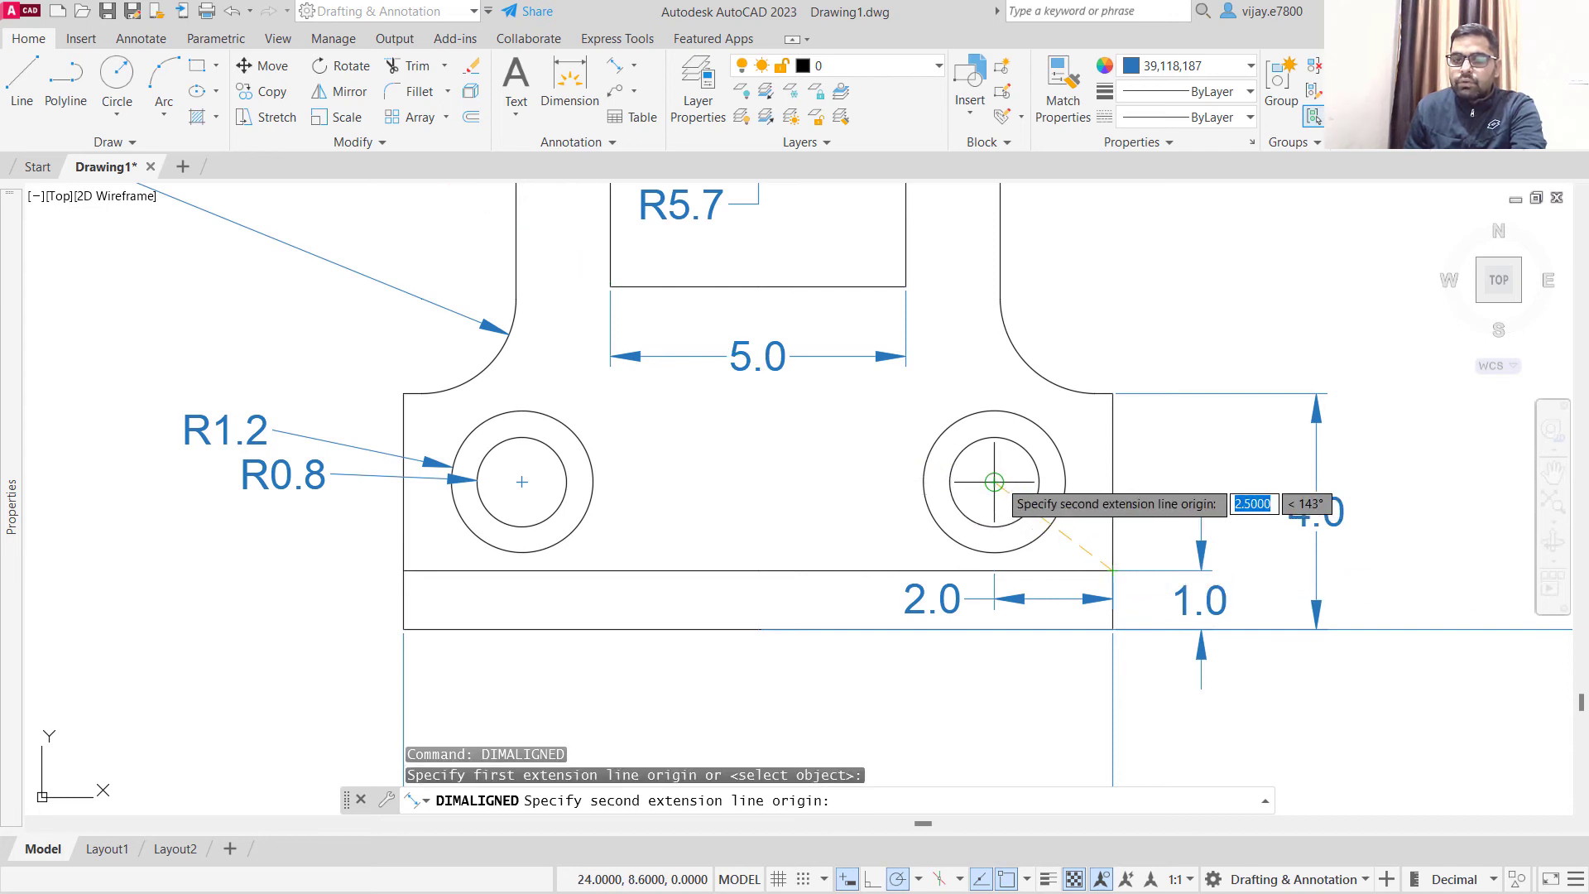
click(1113, 481)
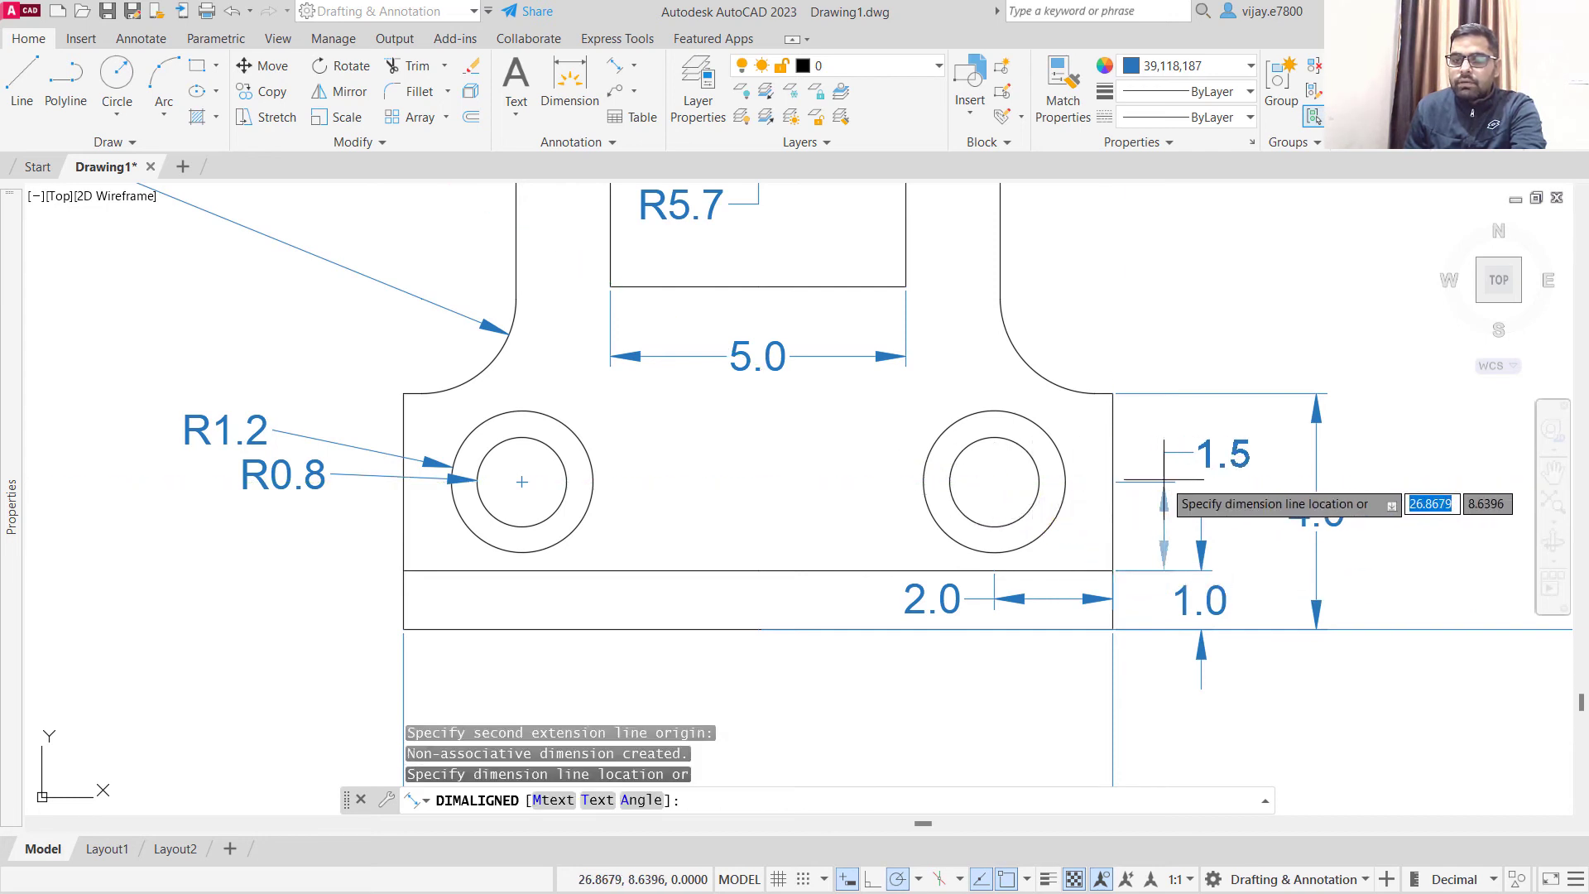
click(1152, 463)
scroll(1259, 557, down, 2)
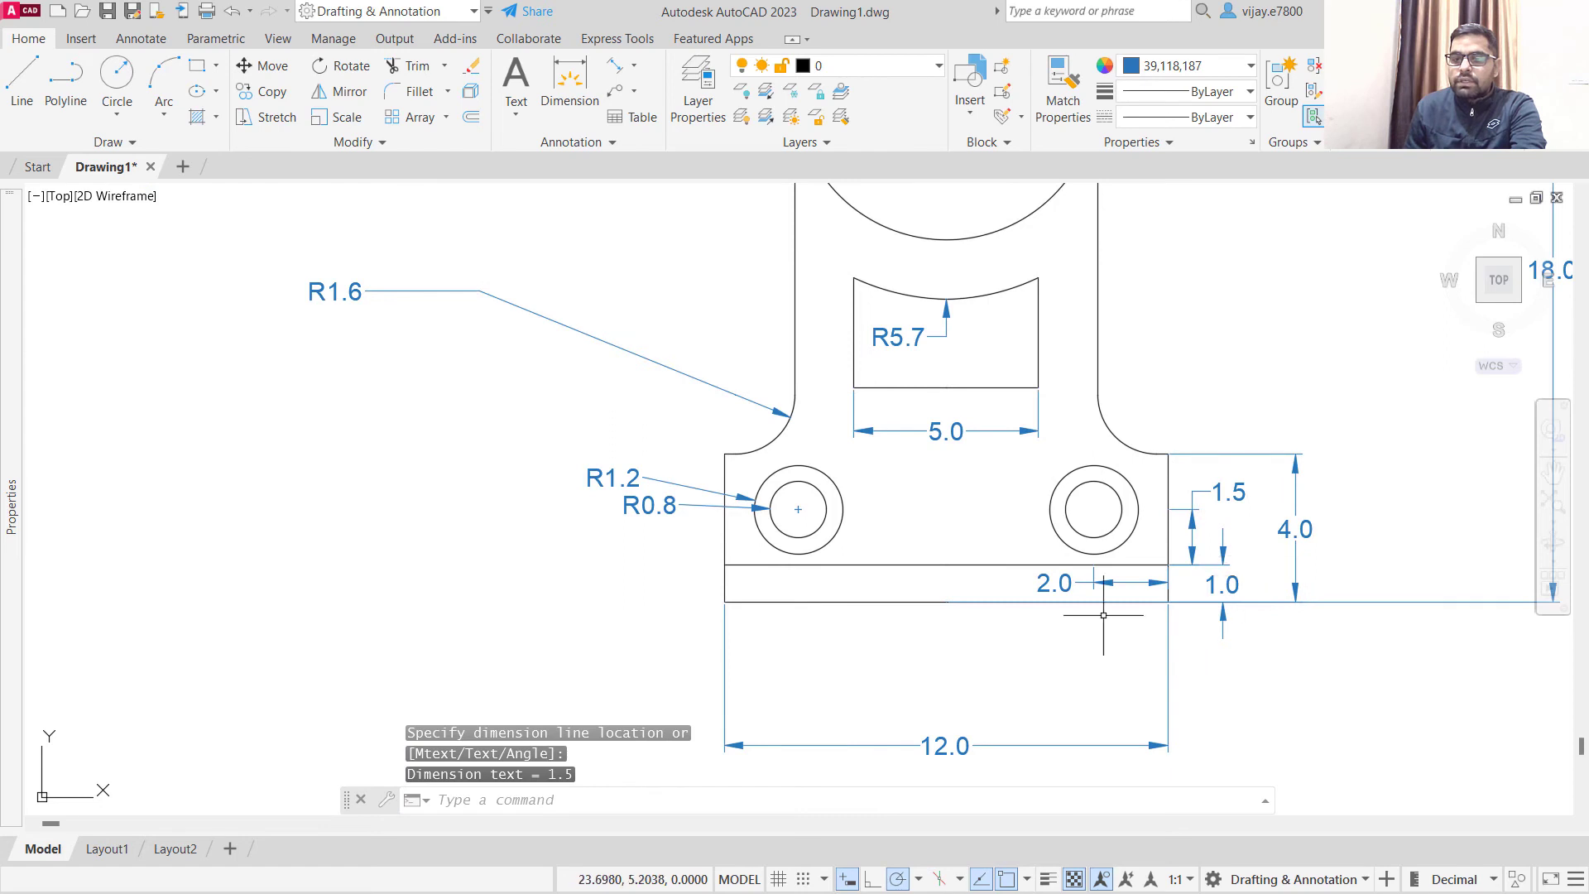
- Move the left fillet's radius dimension text close to the fillet arc, just above the bracket's lower left shoulder
scroll(1044, 532, down, 2)
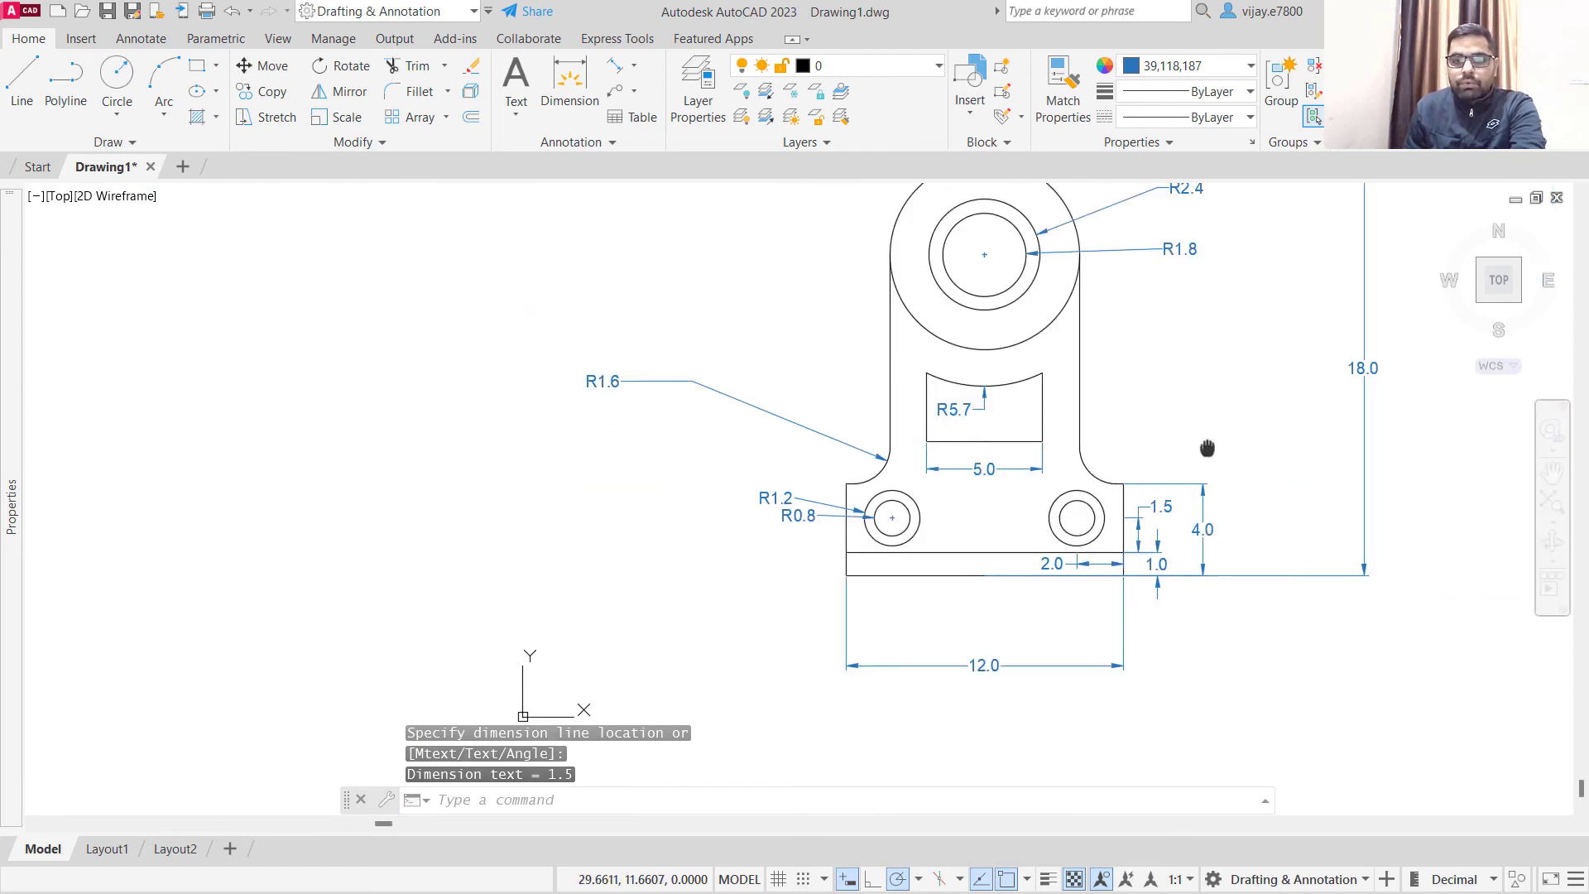
middle_drag(1207, 448, 984, 520)
click(507, 502)
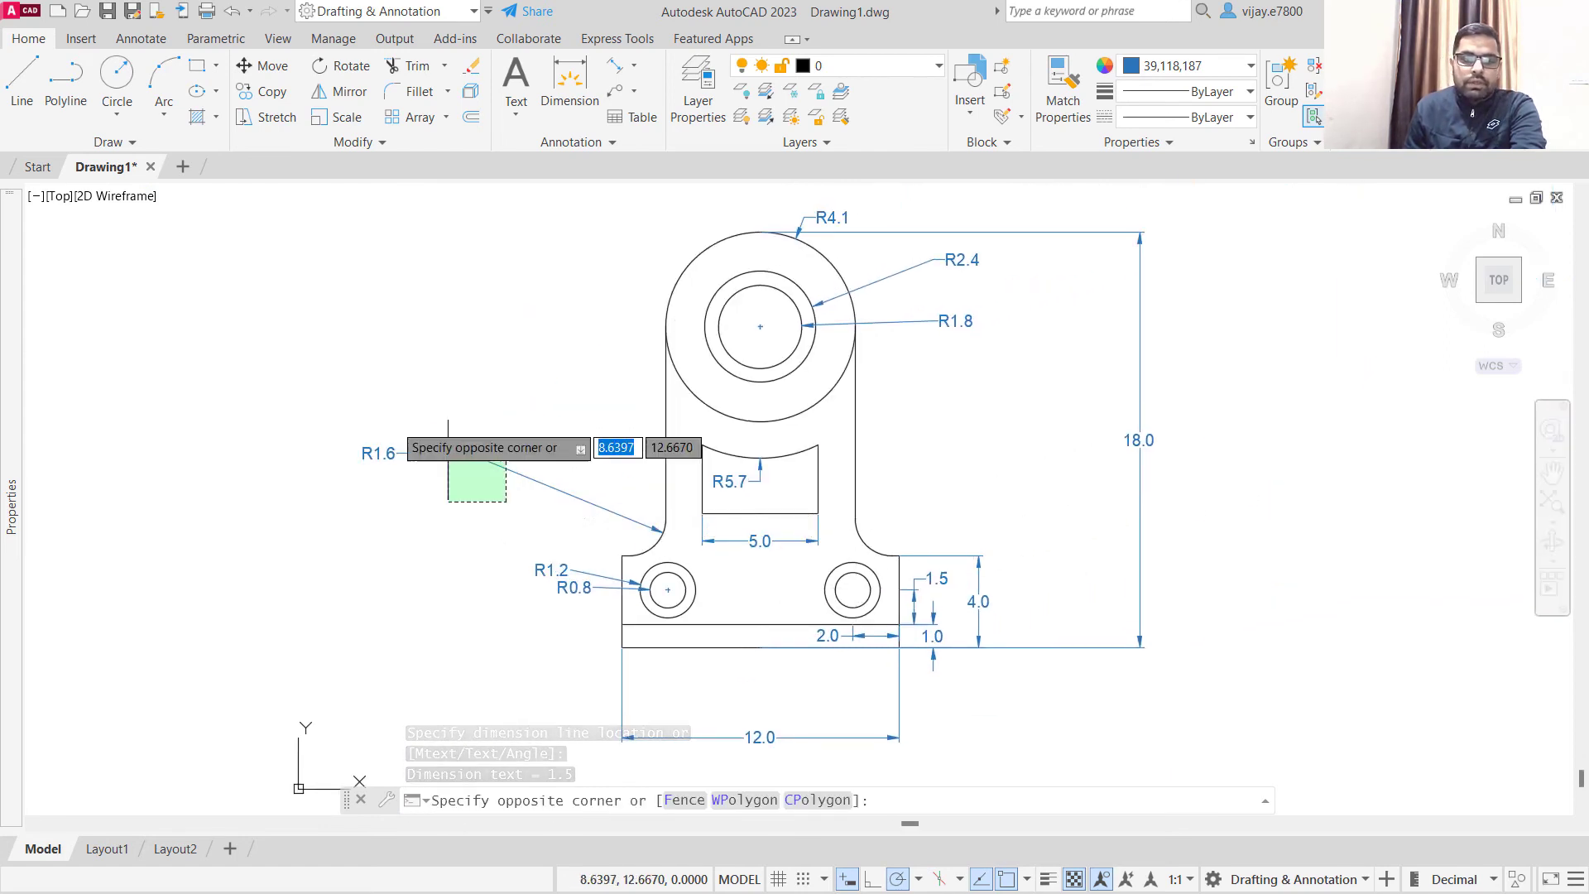
click(448, 460)
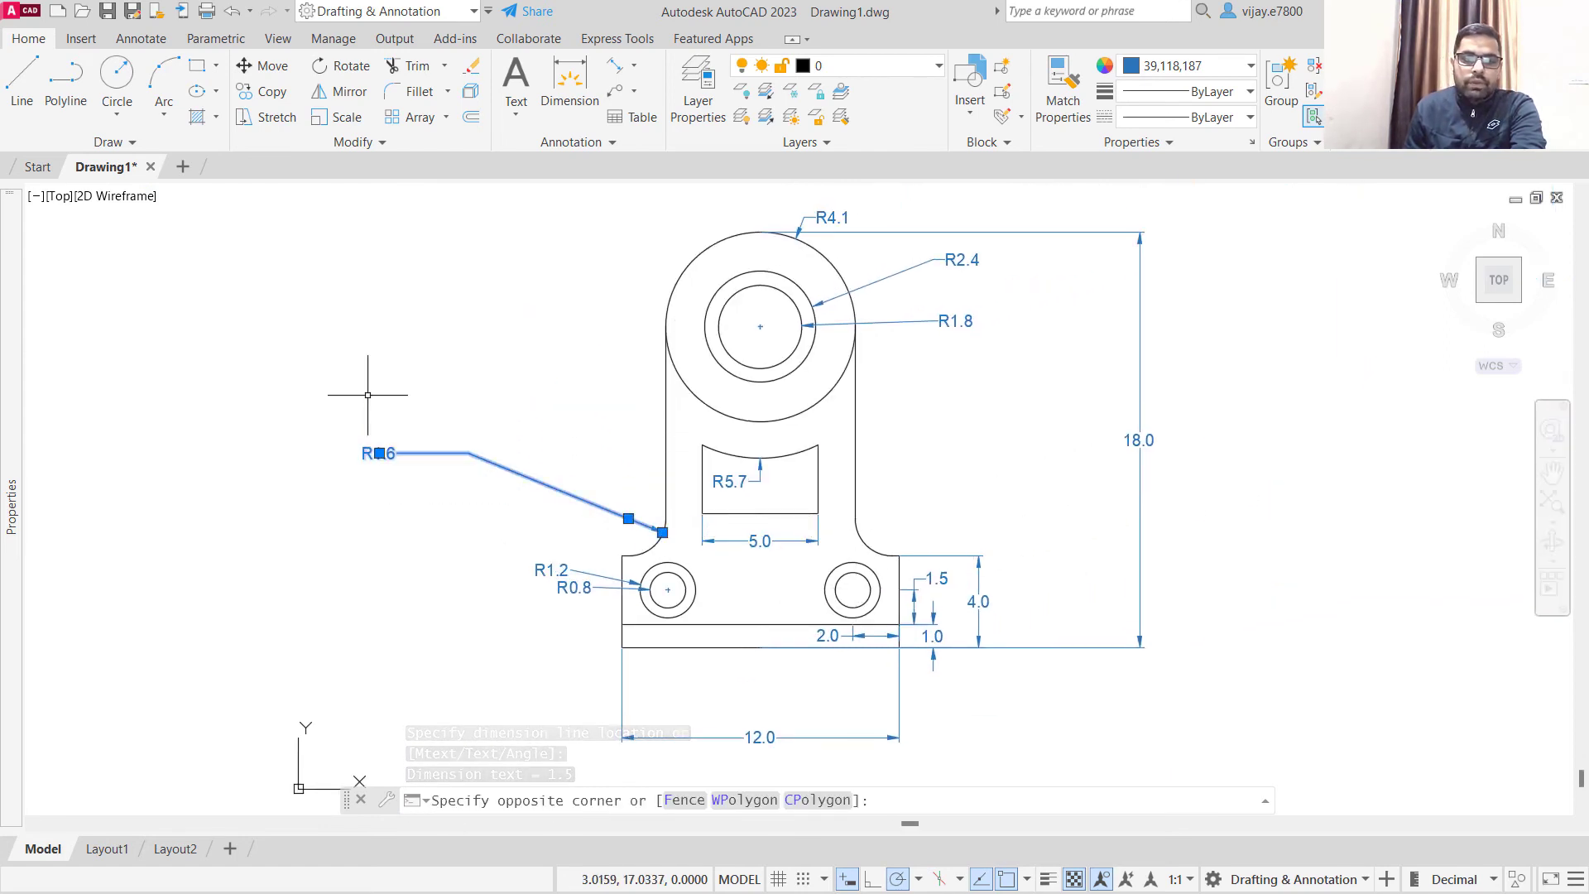
click(379, 453)
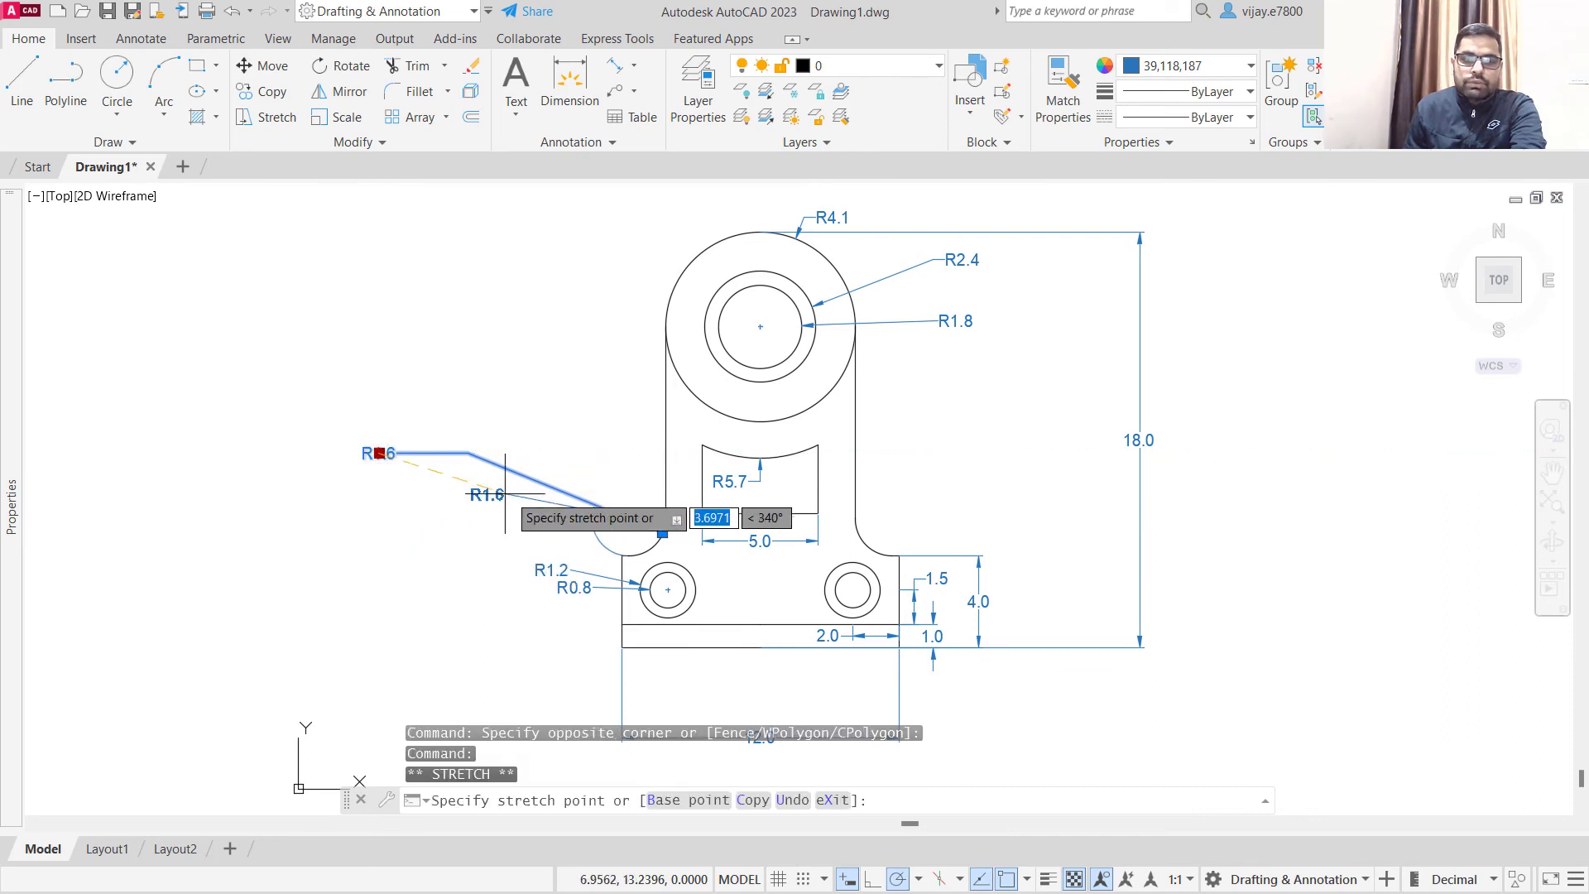
click(641, 538)
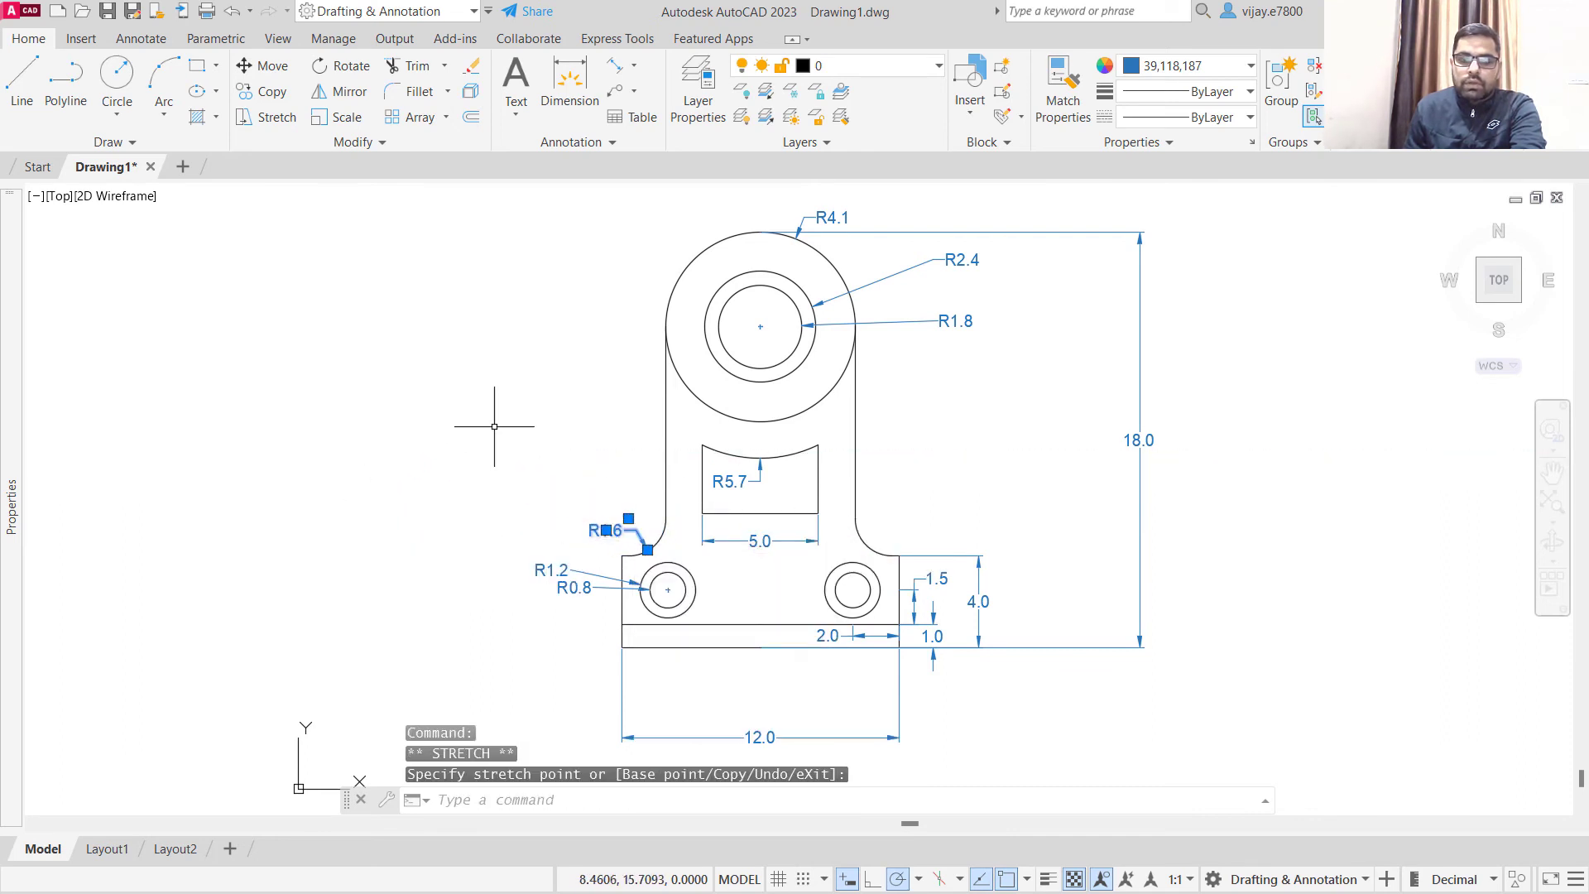
key(Escape)
- Move the overall height dimension inward, placing its line just outside the base section's height dimension
scroll(711, 430, down, 3)
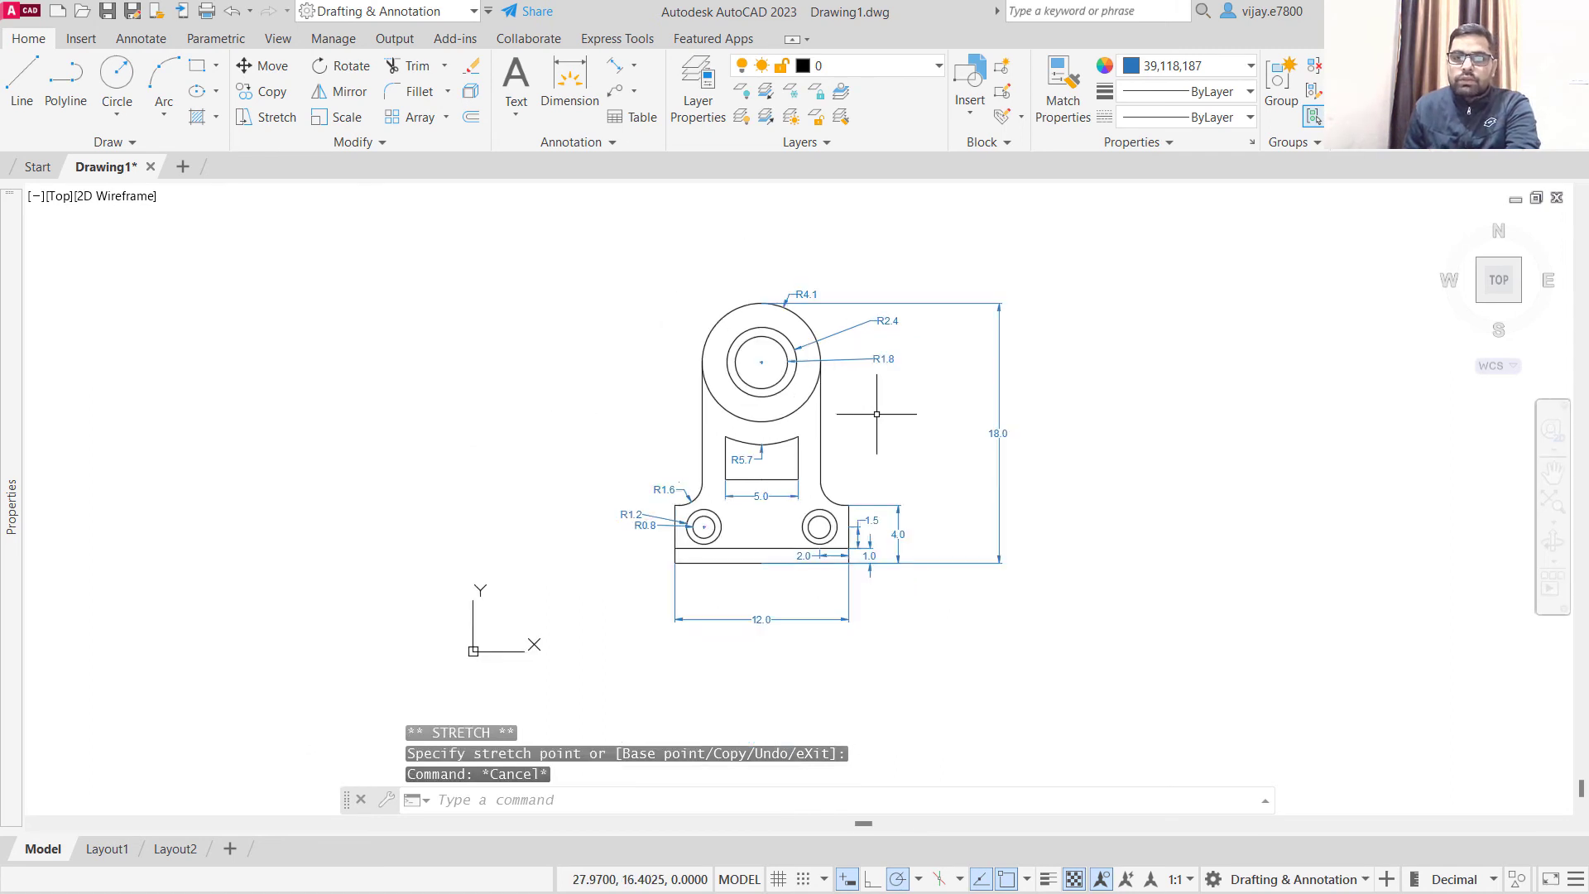
scroll(880, 408, up, 3)
middle_drag(865, 421, 812, 431)
click(1009, 460)
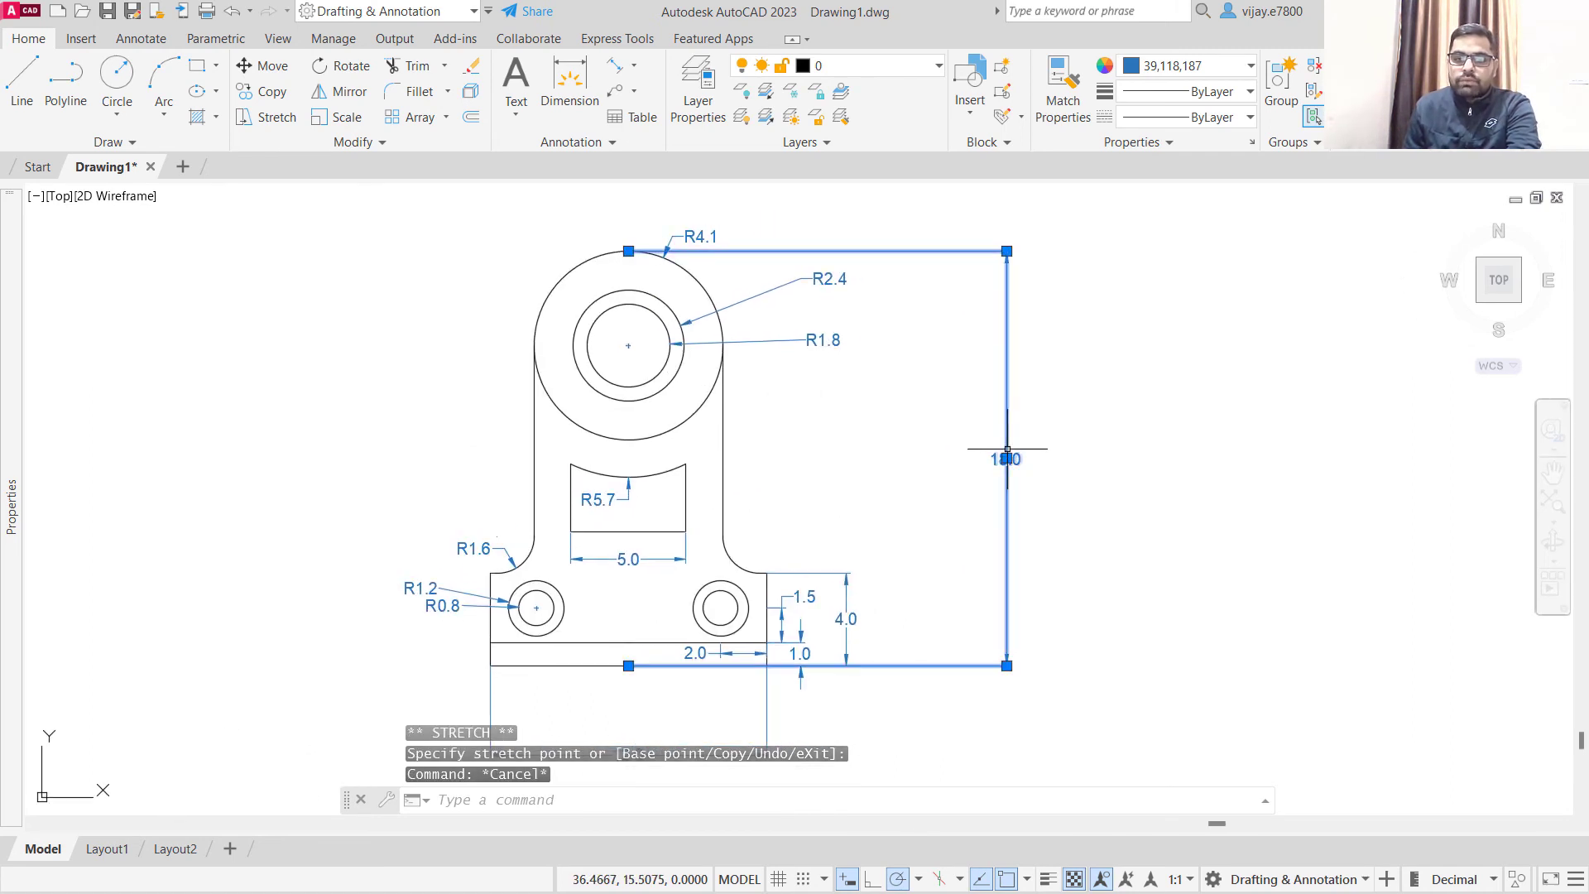
click(1007, 458)
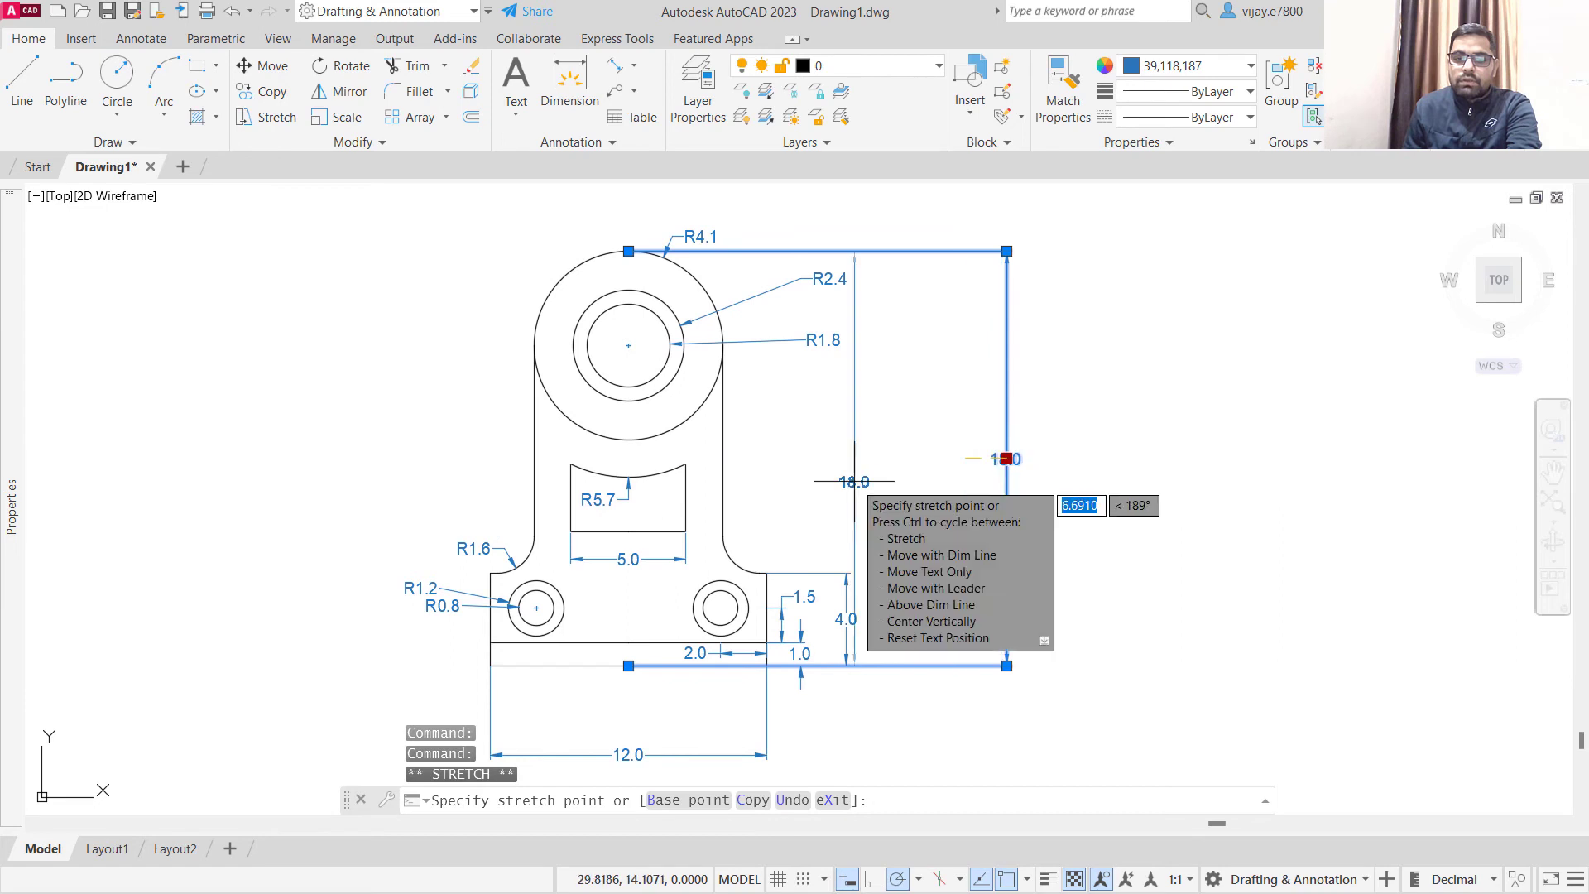
click(883, 482)
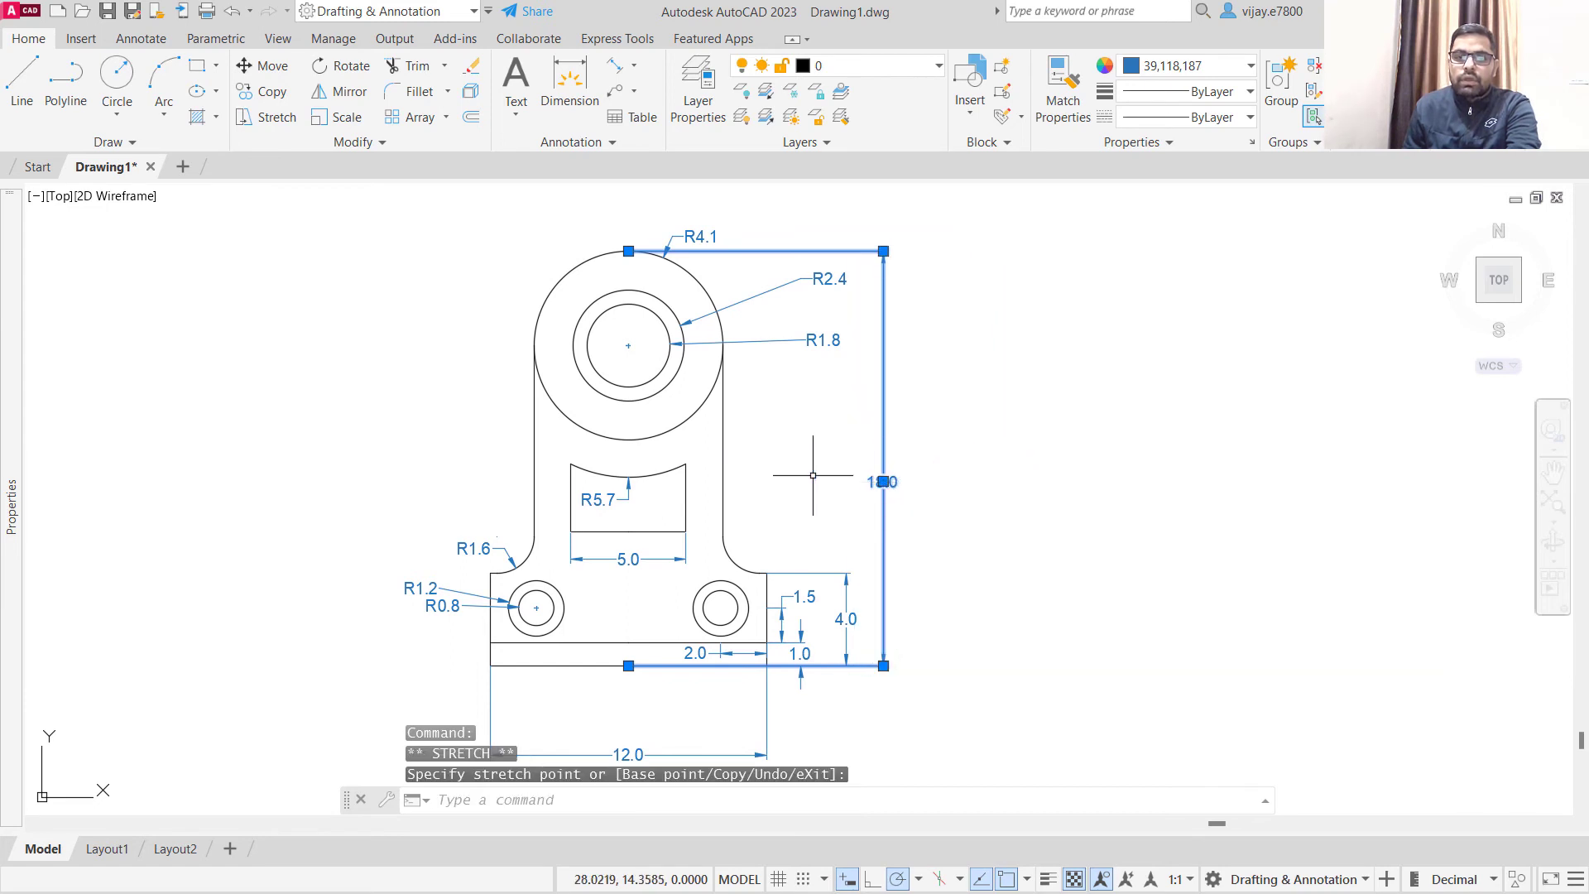
key(Escape)
- Move the overall width dimension up so its line sits just below the bracket's bottom edge
mouse_move(1008, 491)
middle_down()
mouse_move(1142, 479)
mouse_move(1212, 428)
middle_up()
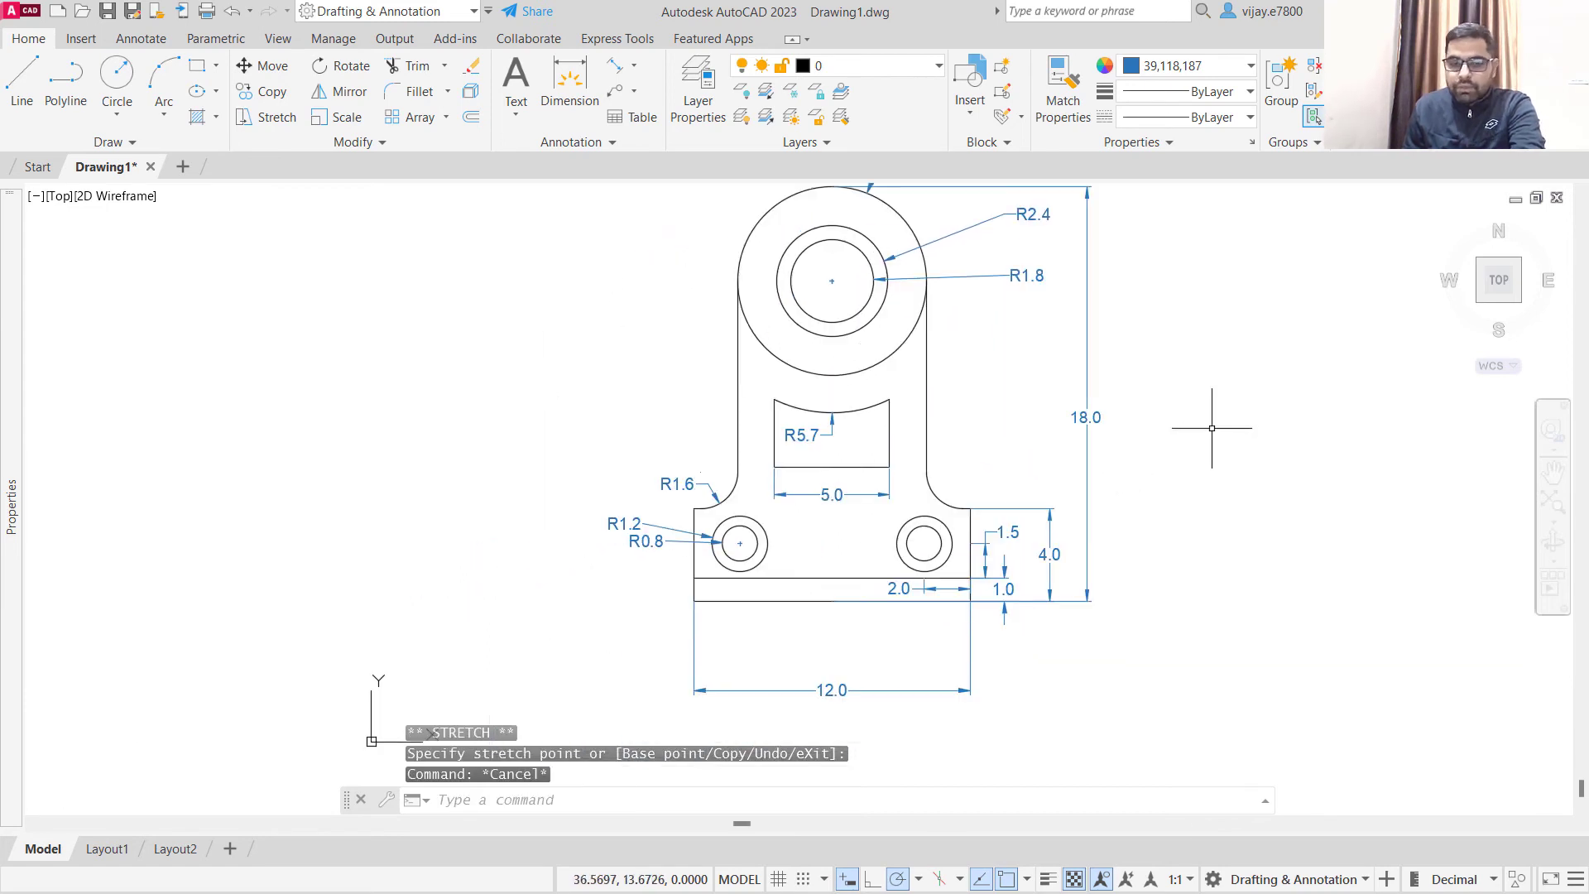
click(894, 724)
click(846, 668)
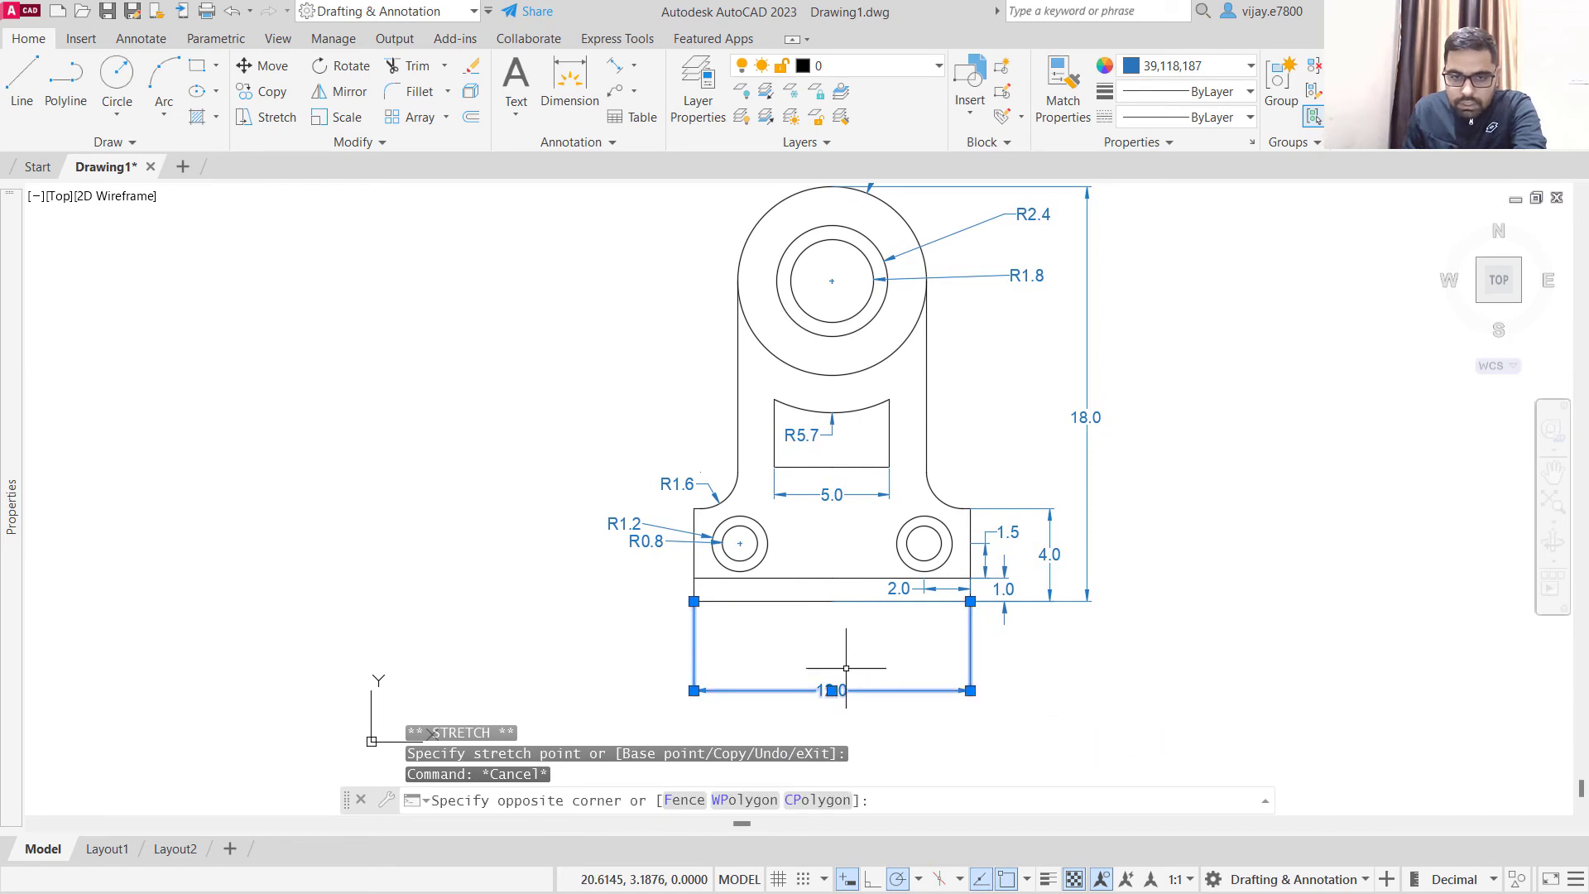
click(831, 689)
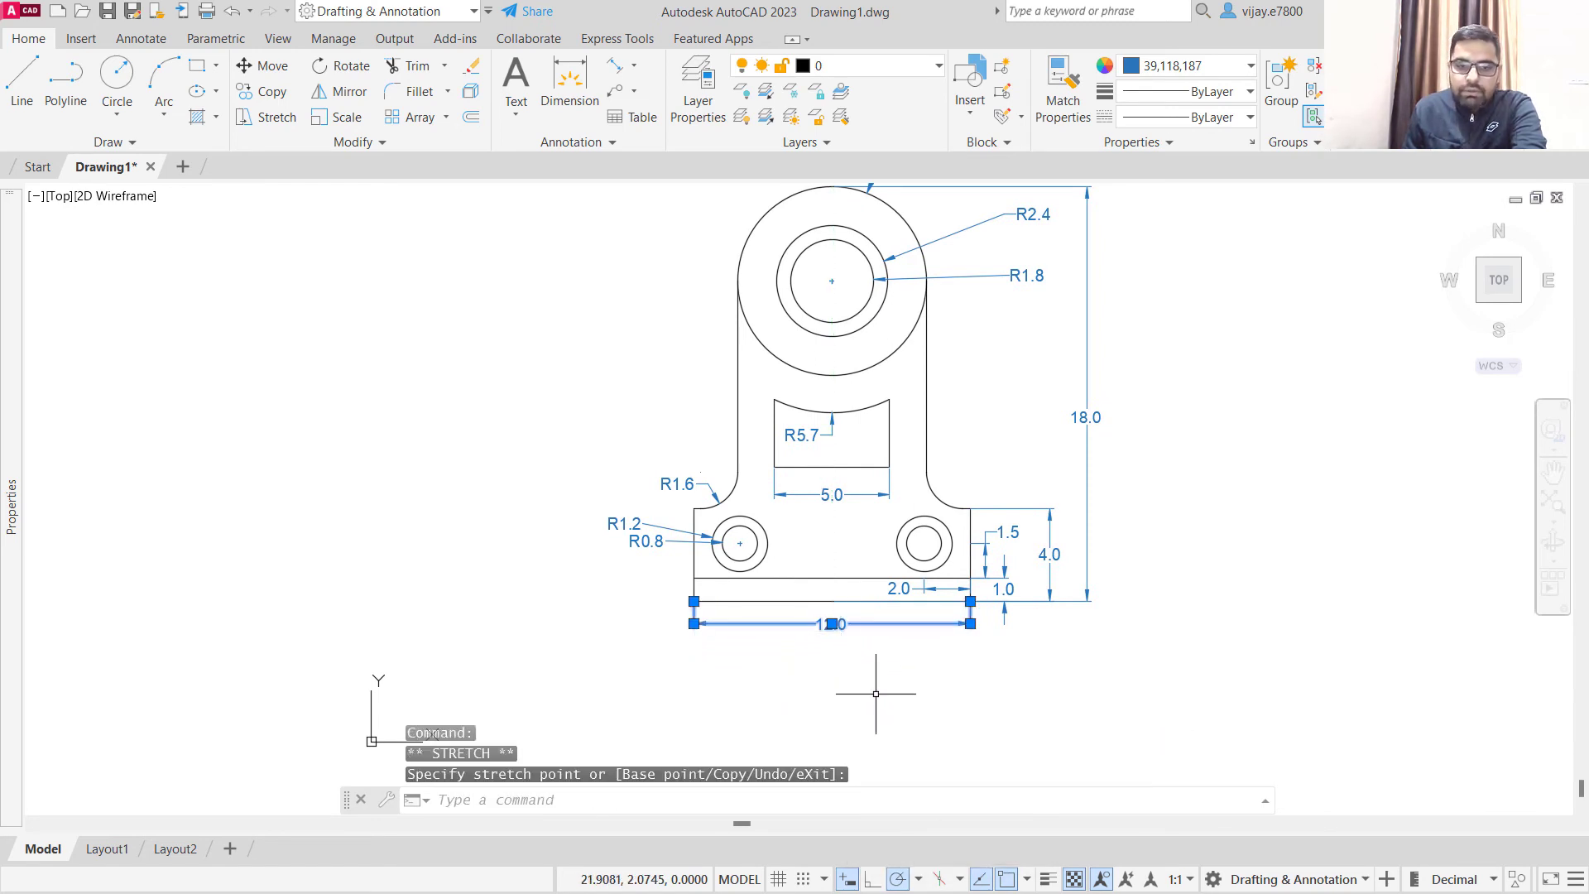
key(Escape)
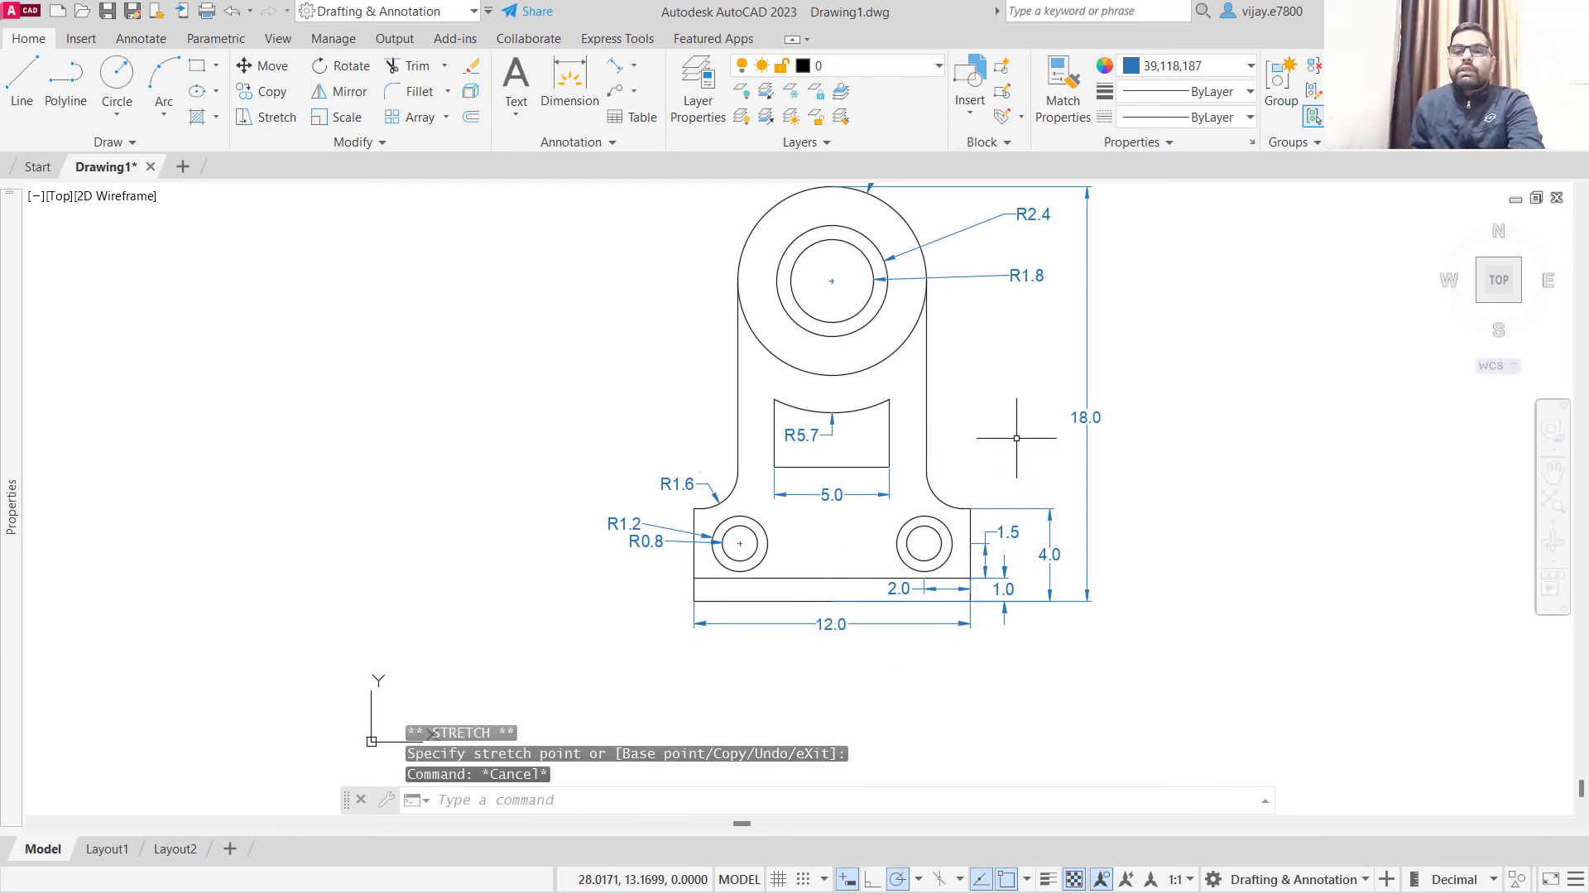
click(1148, 670)
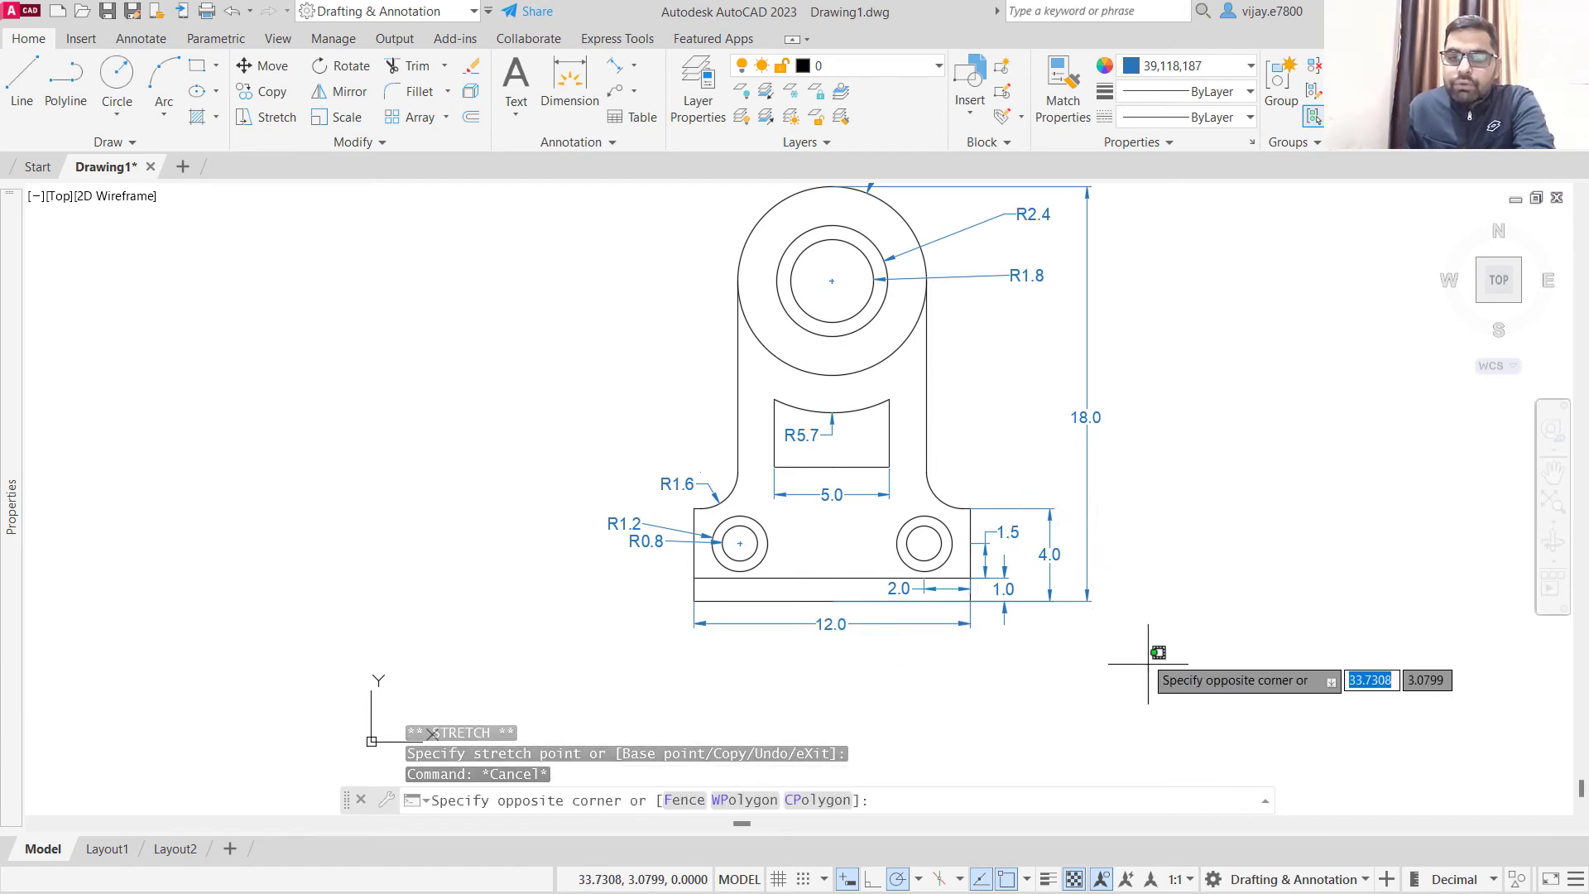
click(1005, 420)
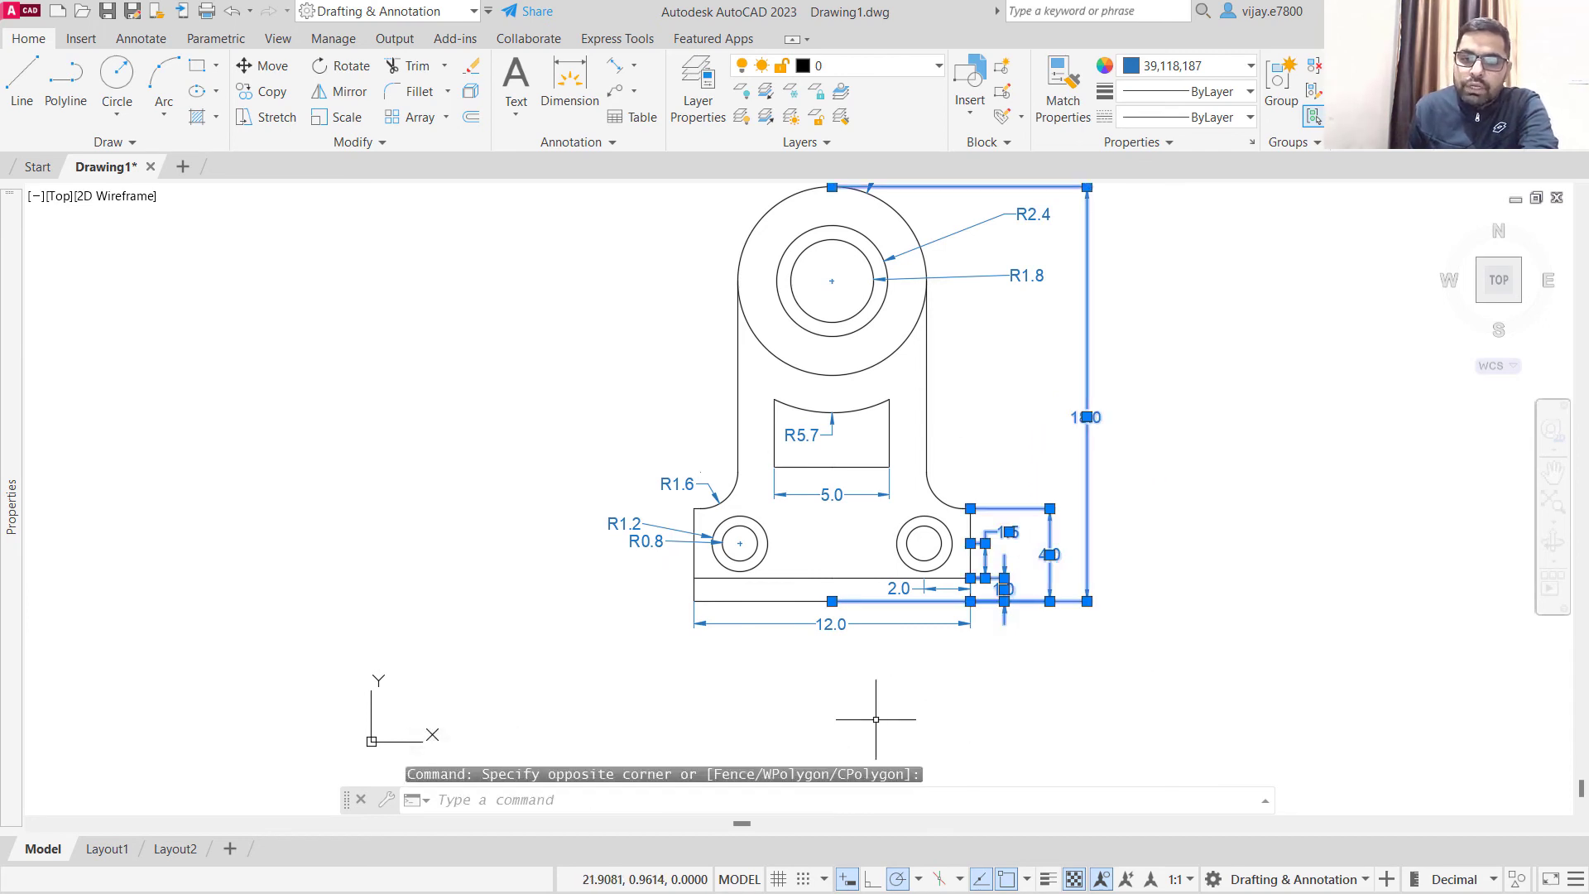
click(849, 679)
click(783, 612)
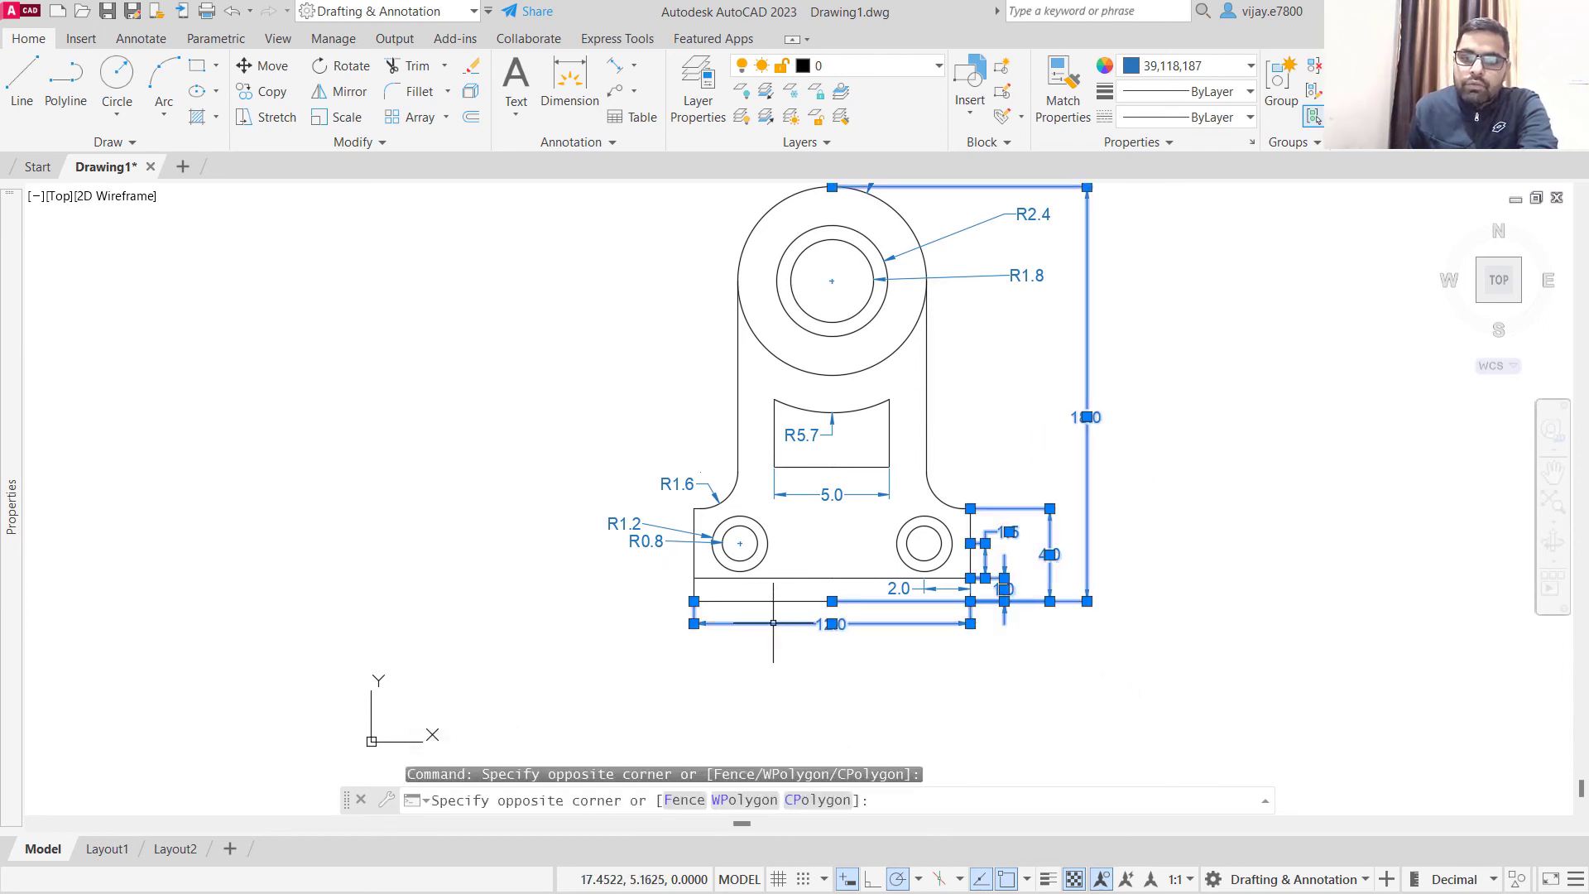
click(664, 575)
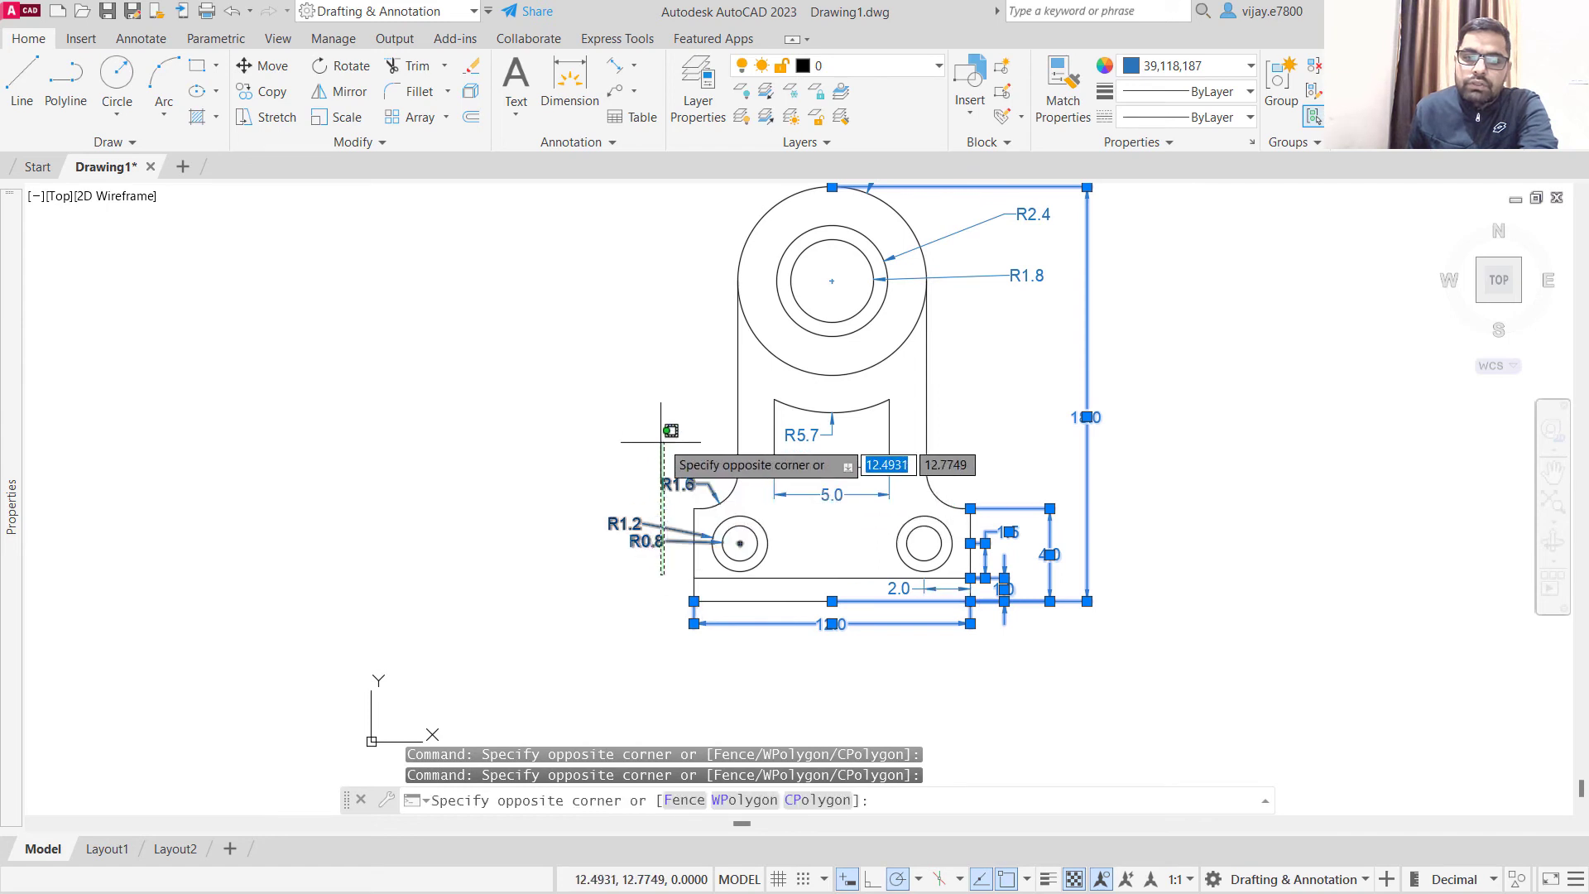
click(639, 419)
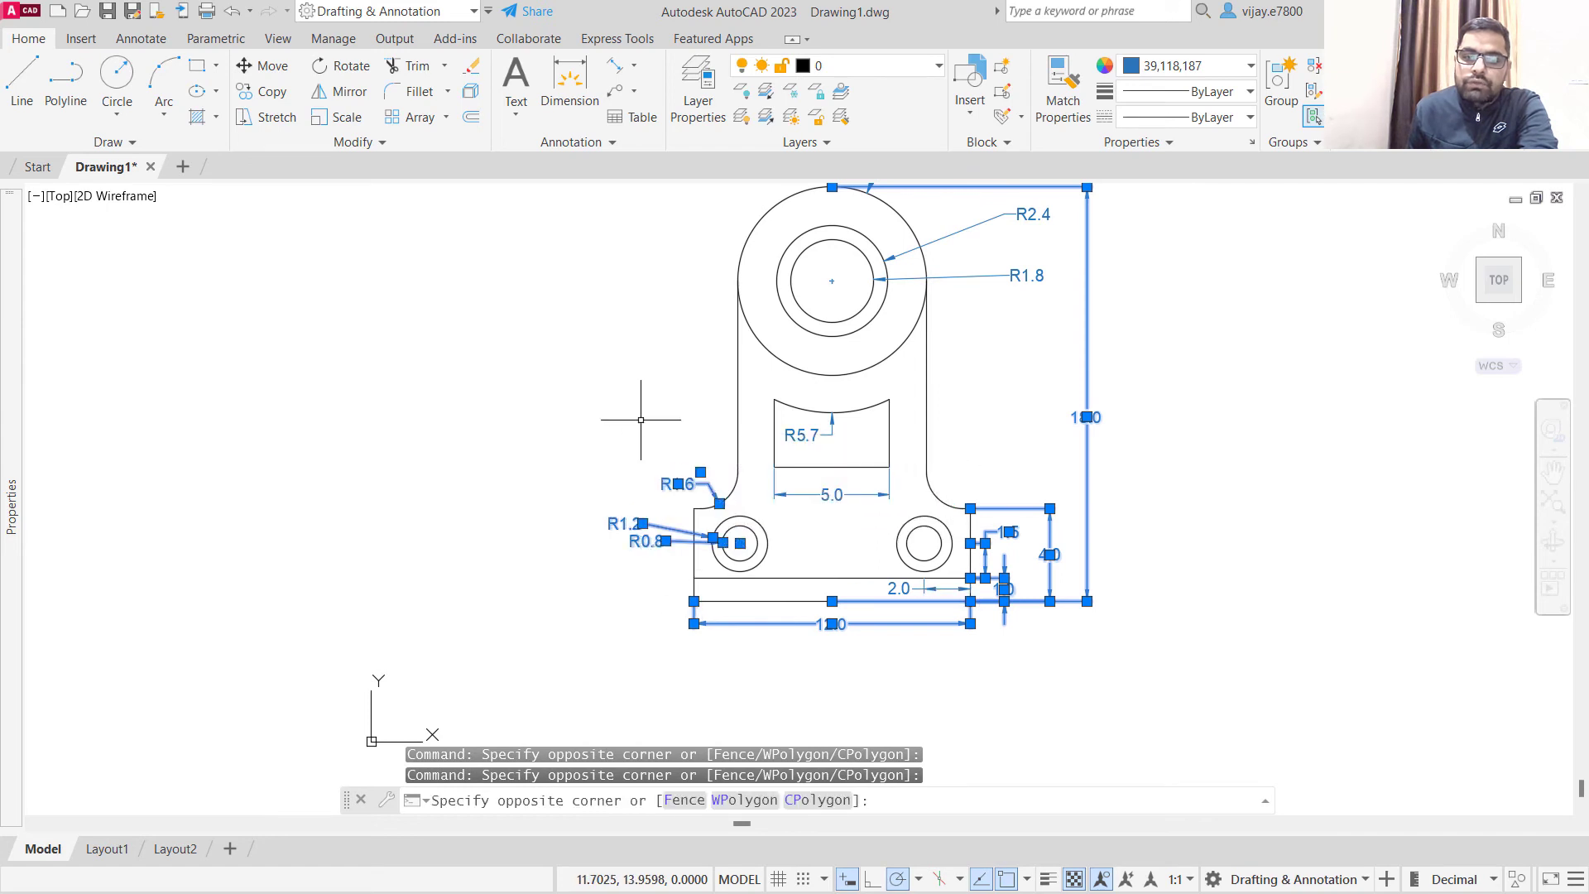
right_click(627, 538)
click(734, 698)
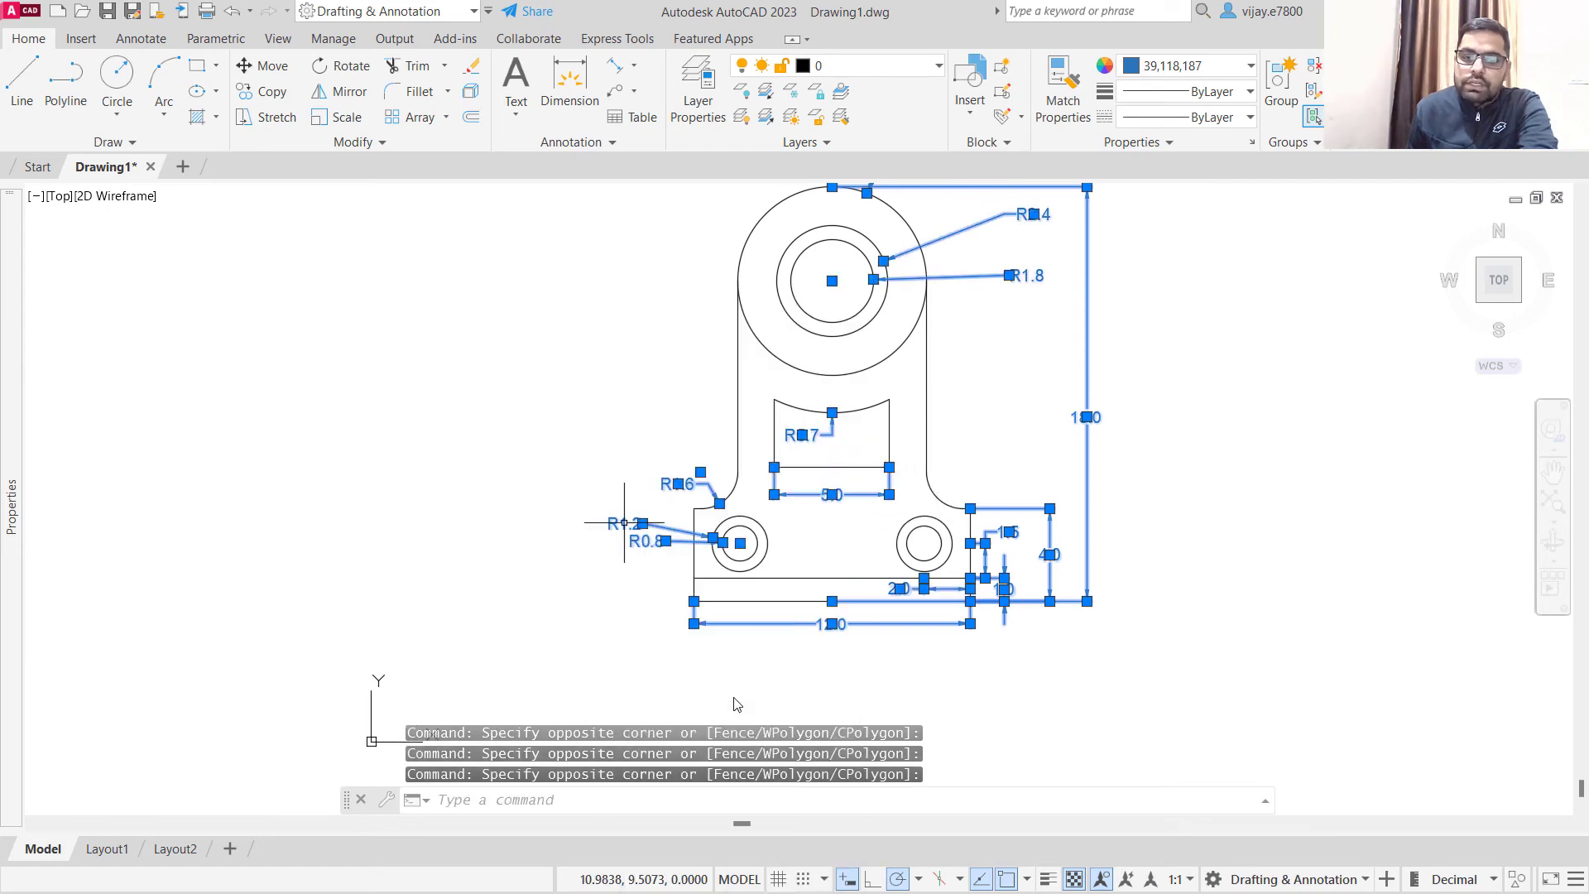
click(834, 69)
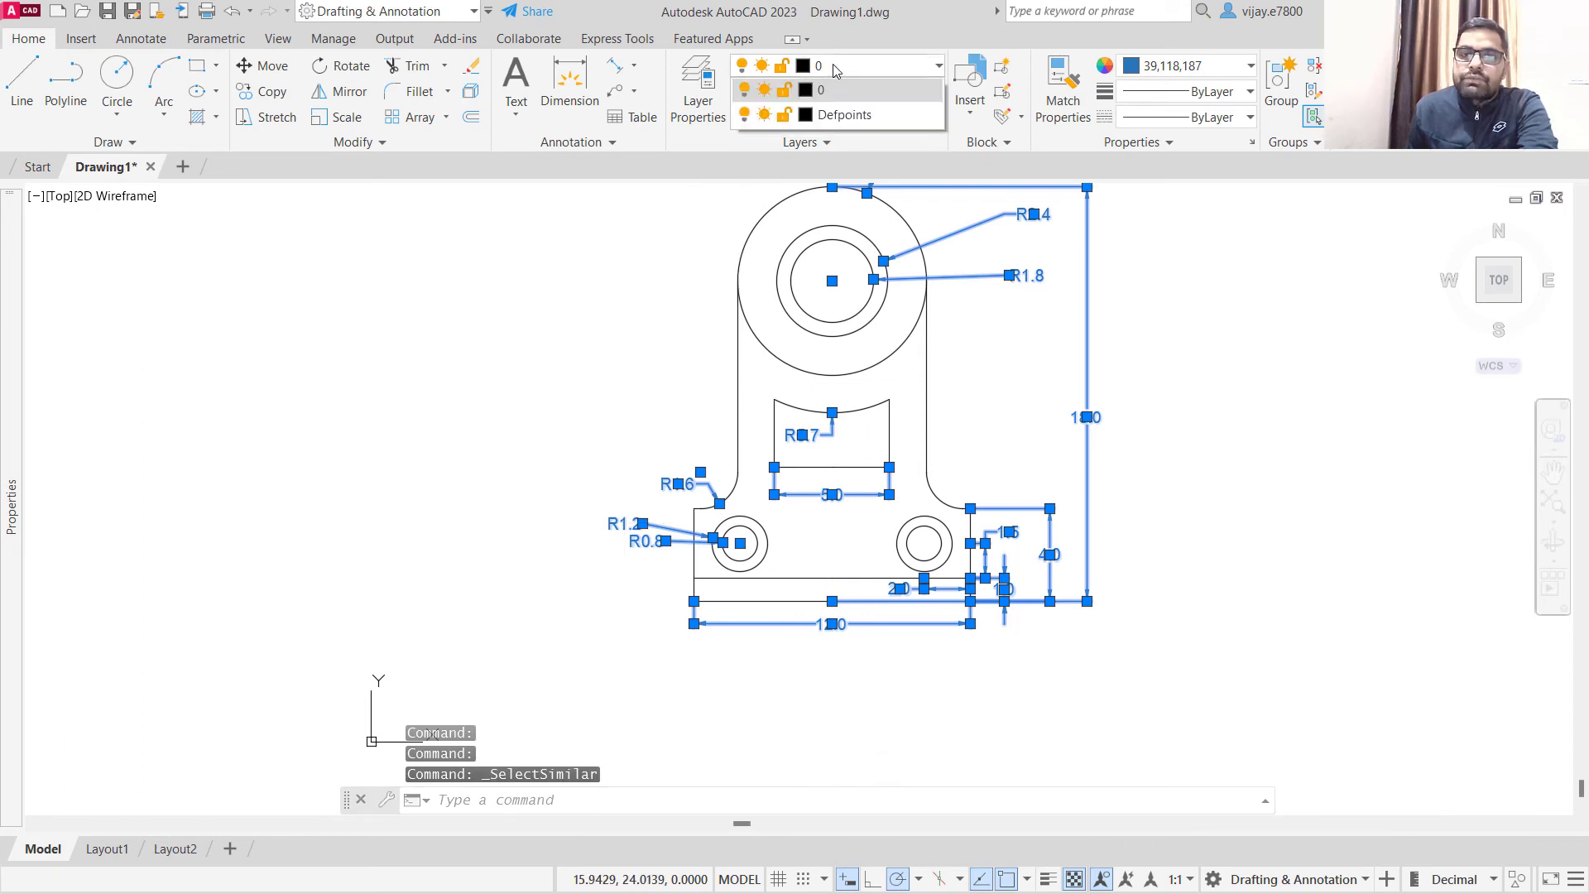
- Create a new layer named Dimensions and set its colour to index colour 12, dark red
click(702, 112)
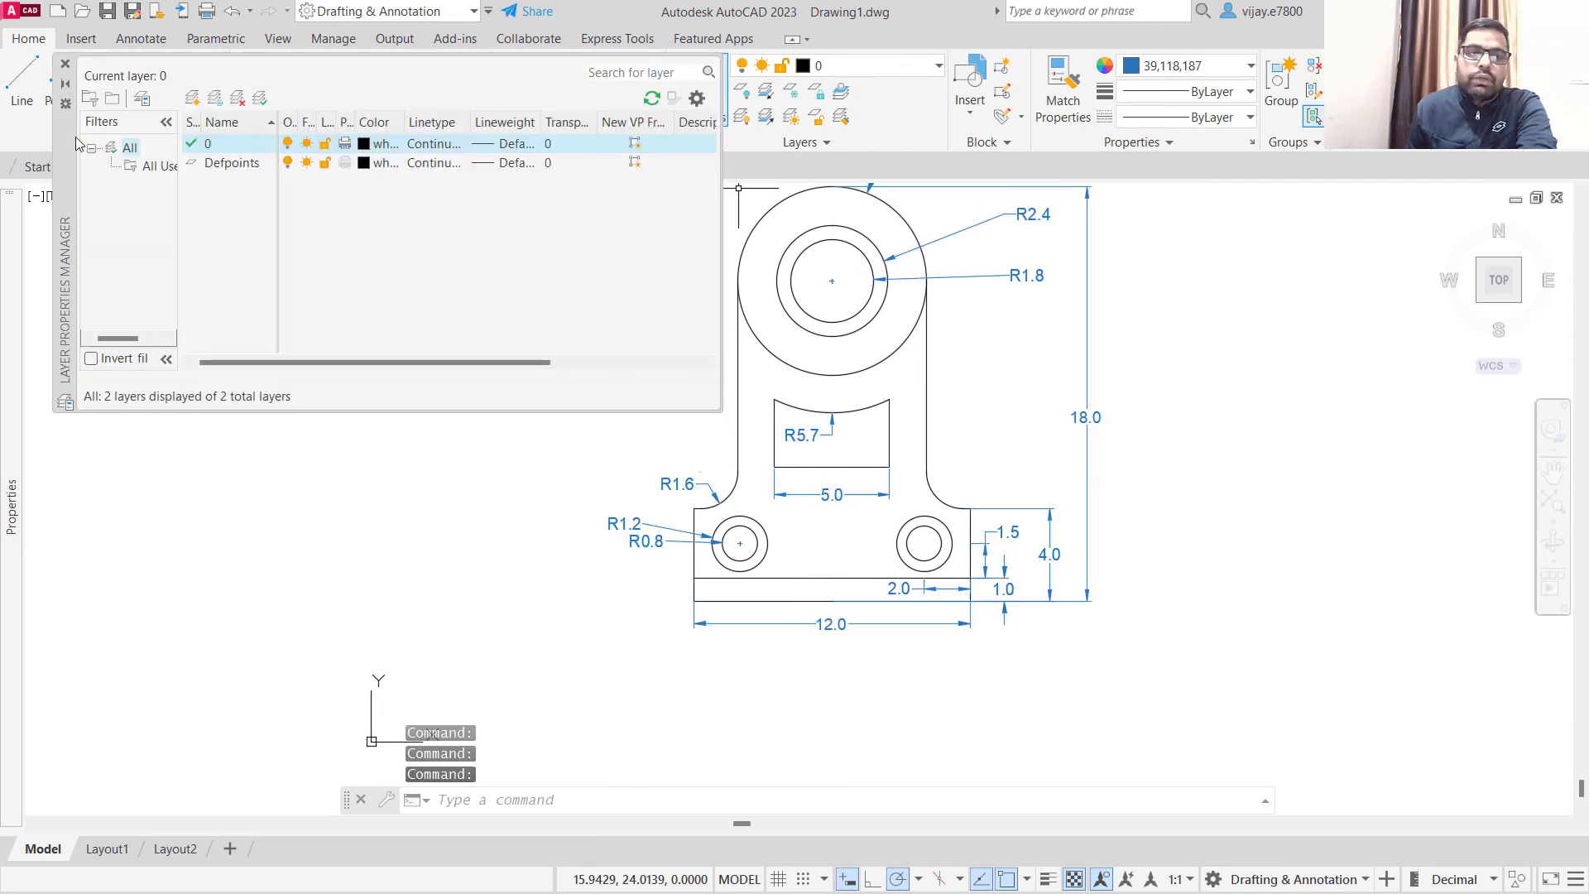
click(193, 100)
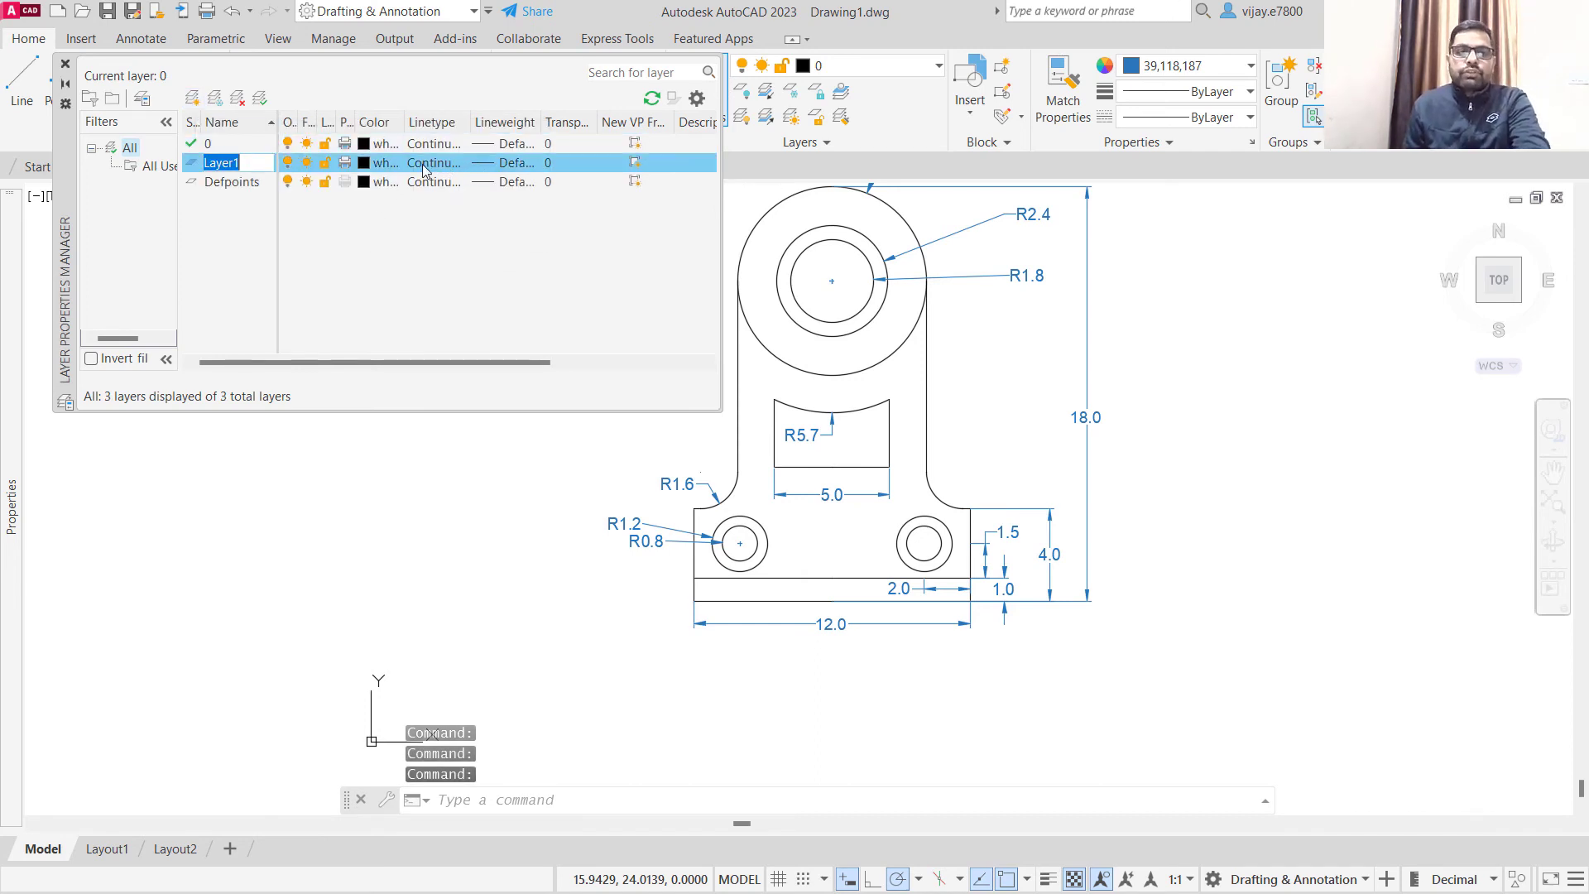
text(Dimensions)
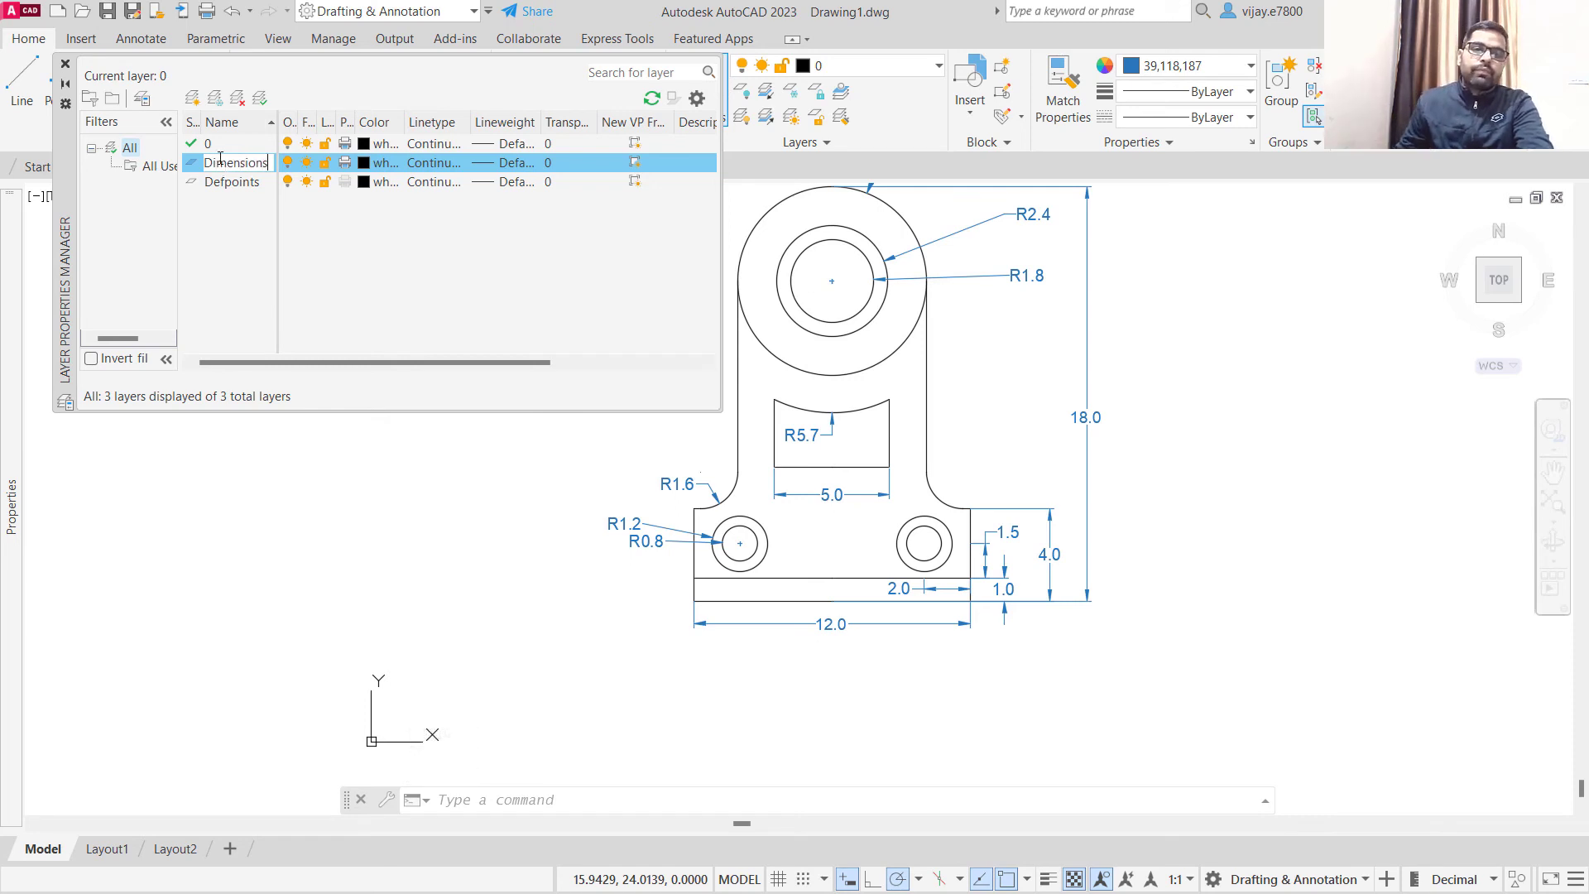
click(386, 163)
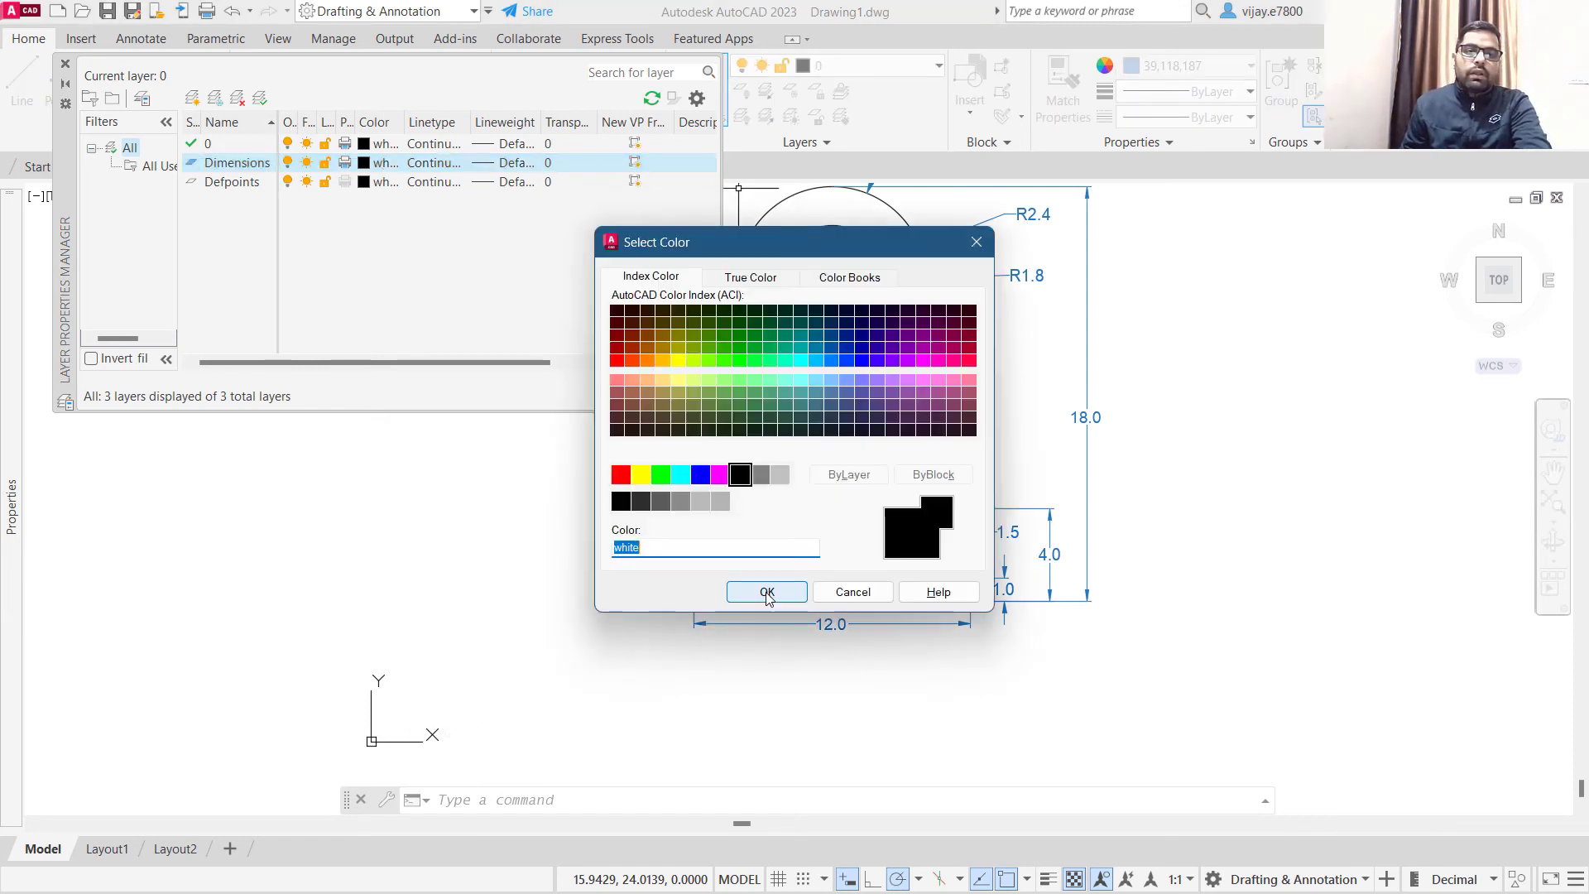
click(617, 350)
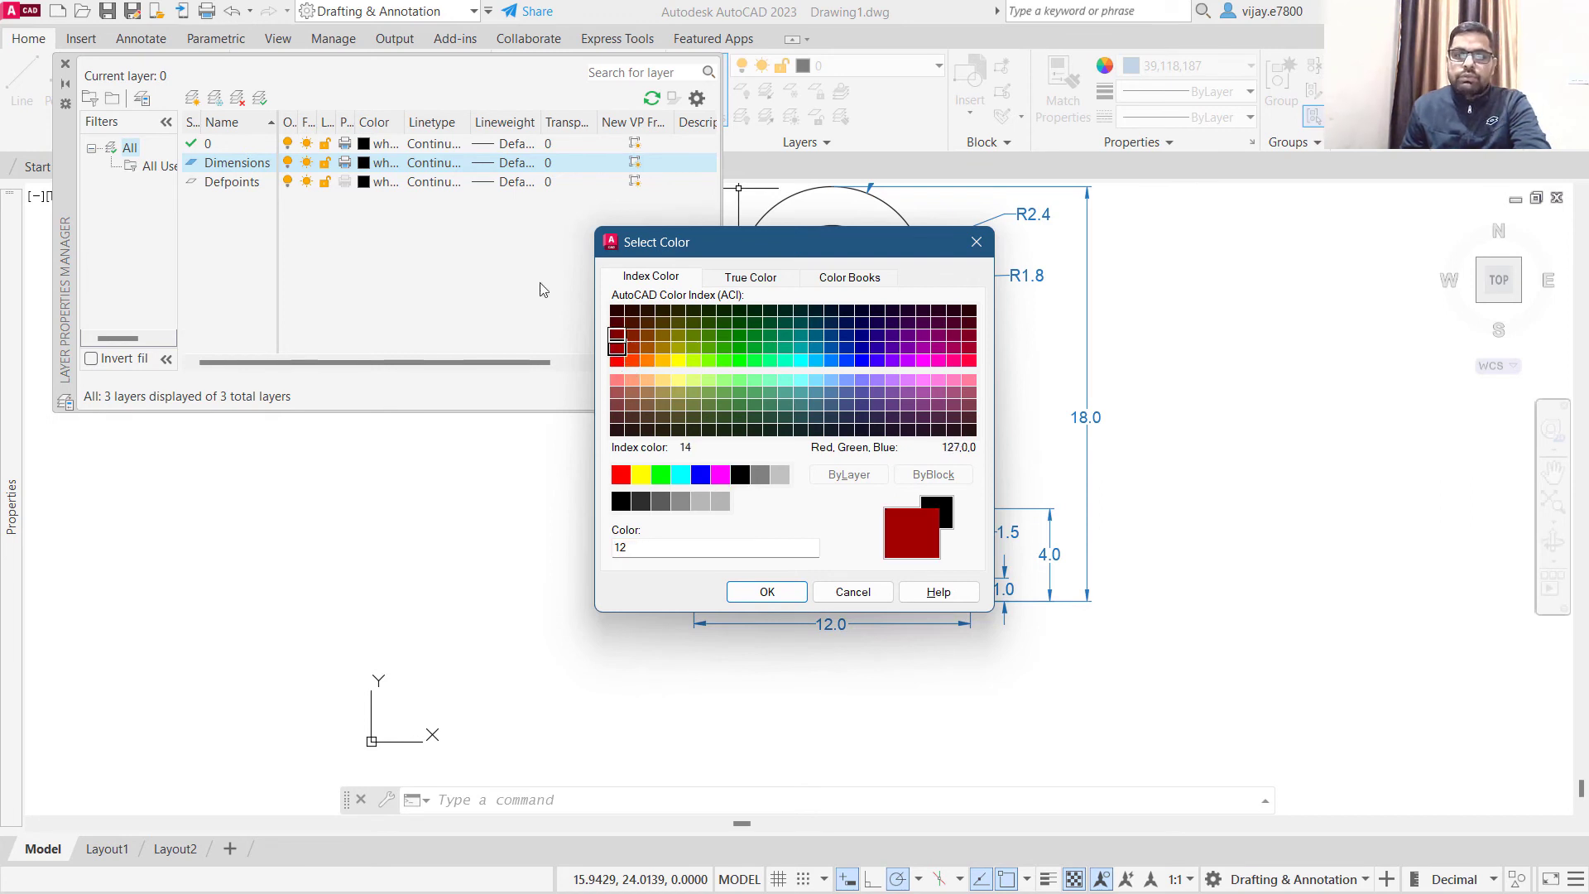
click(765, 593)
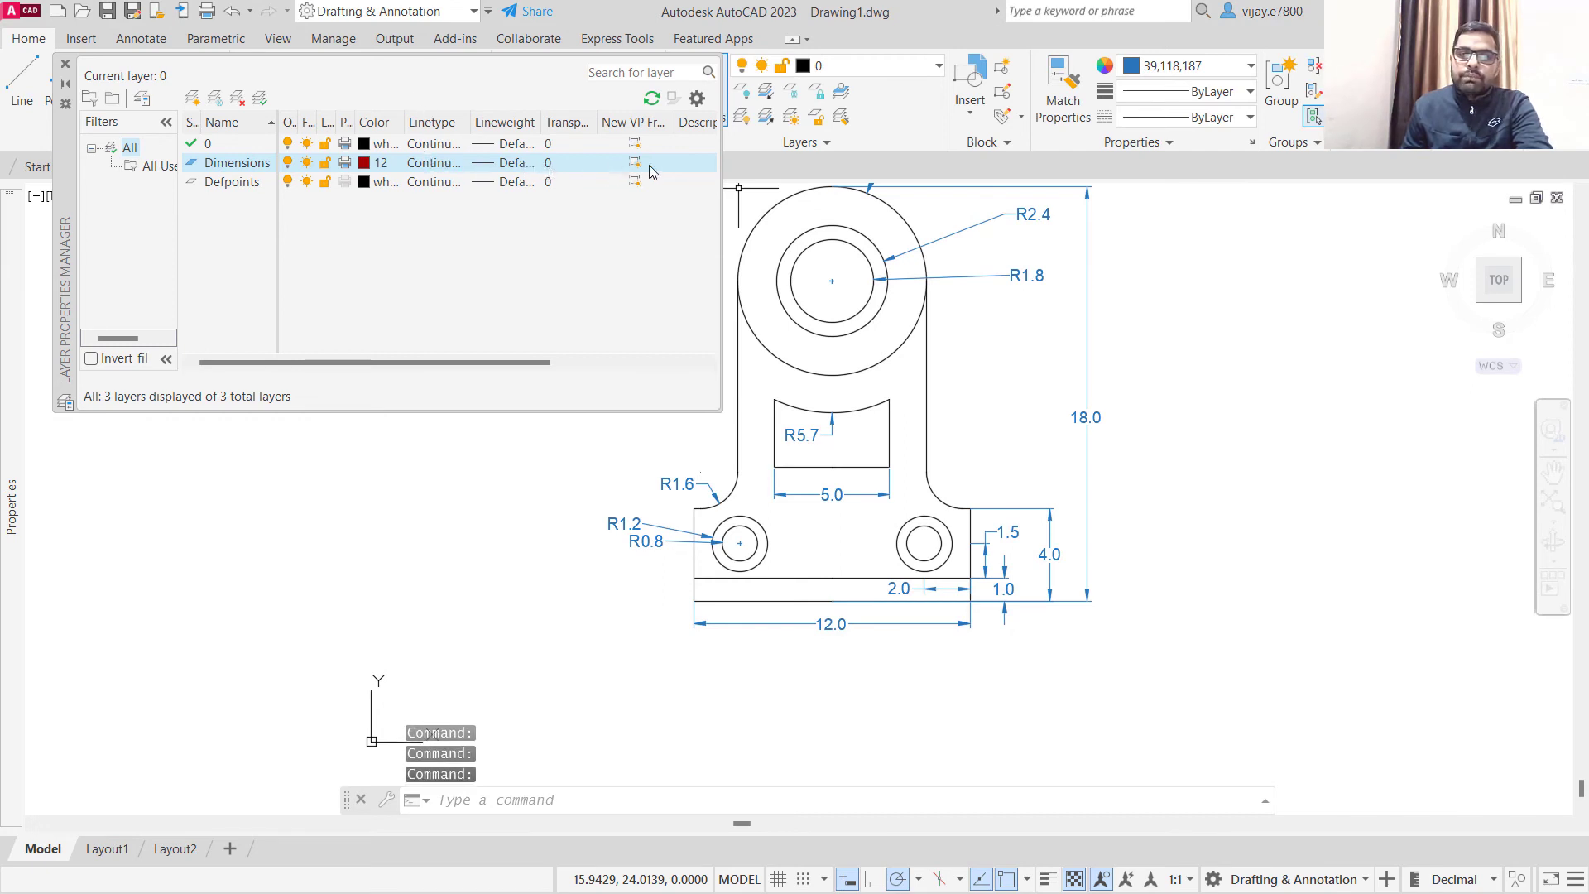
click(433, 320)
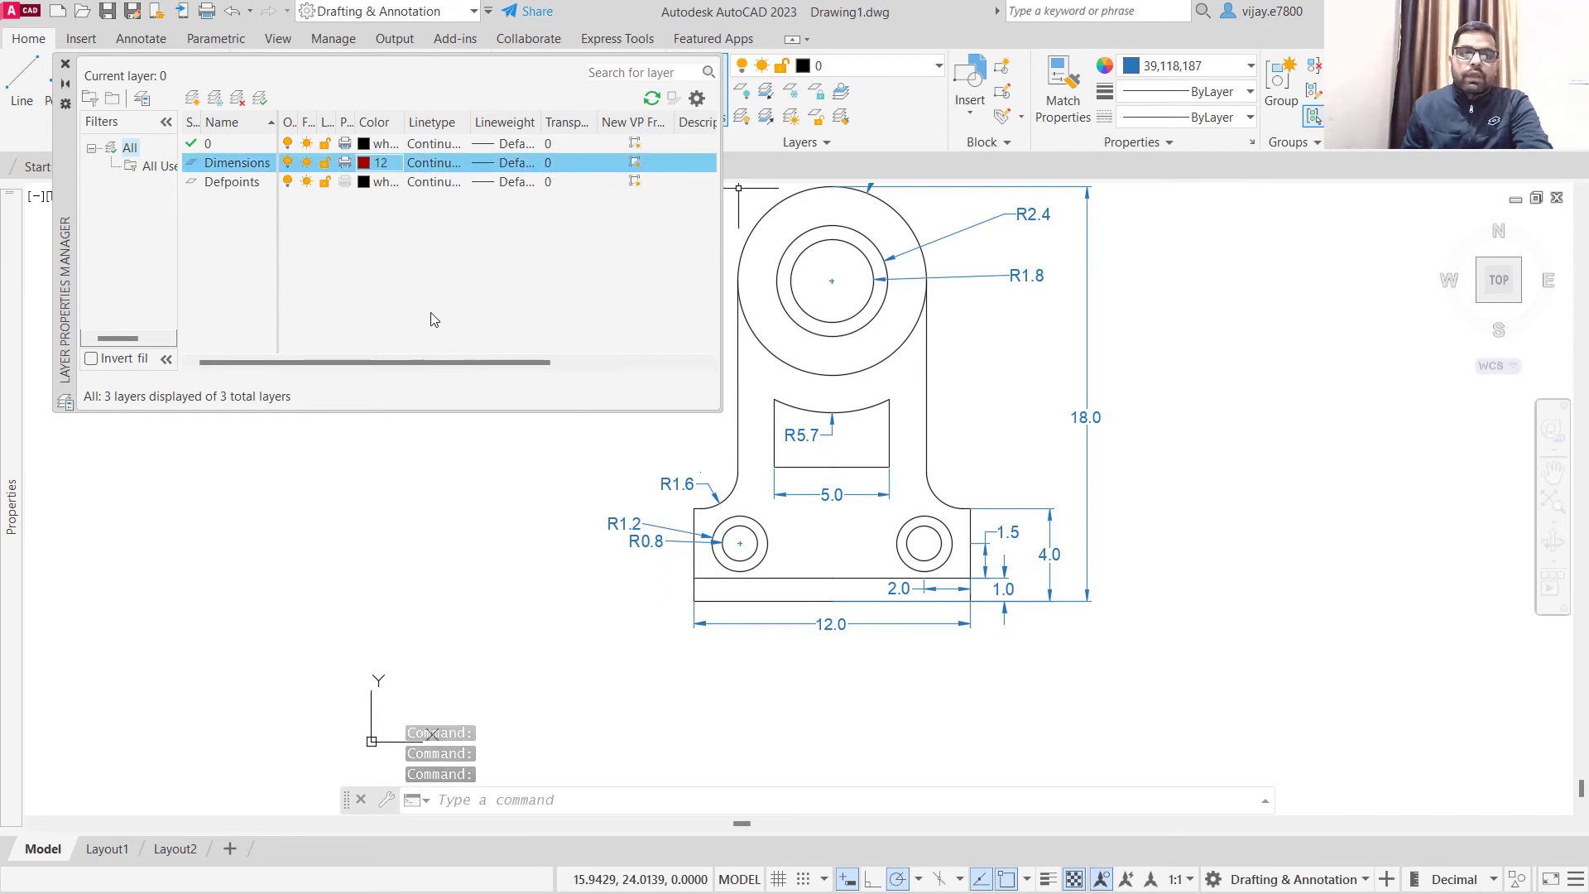
click(65, 64)
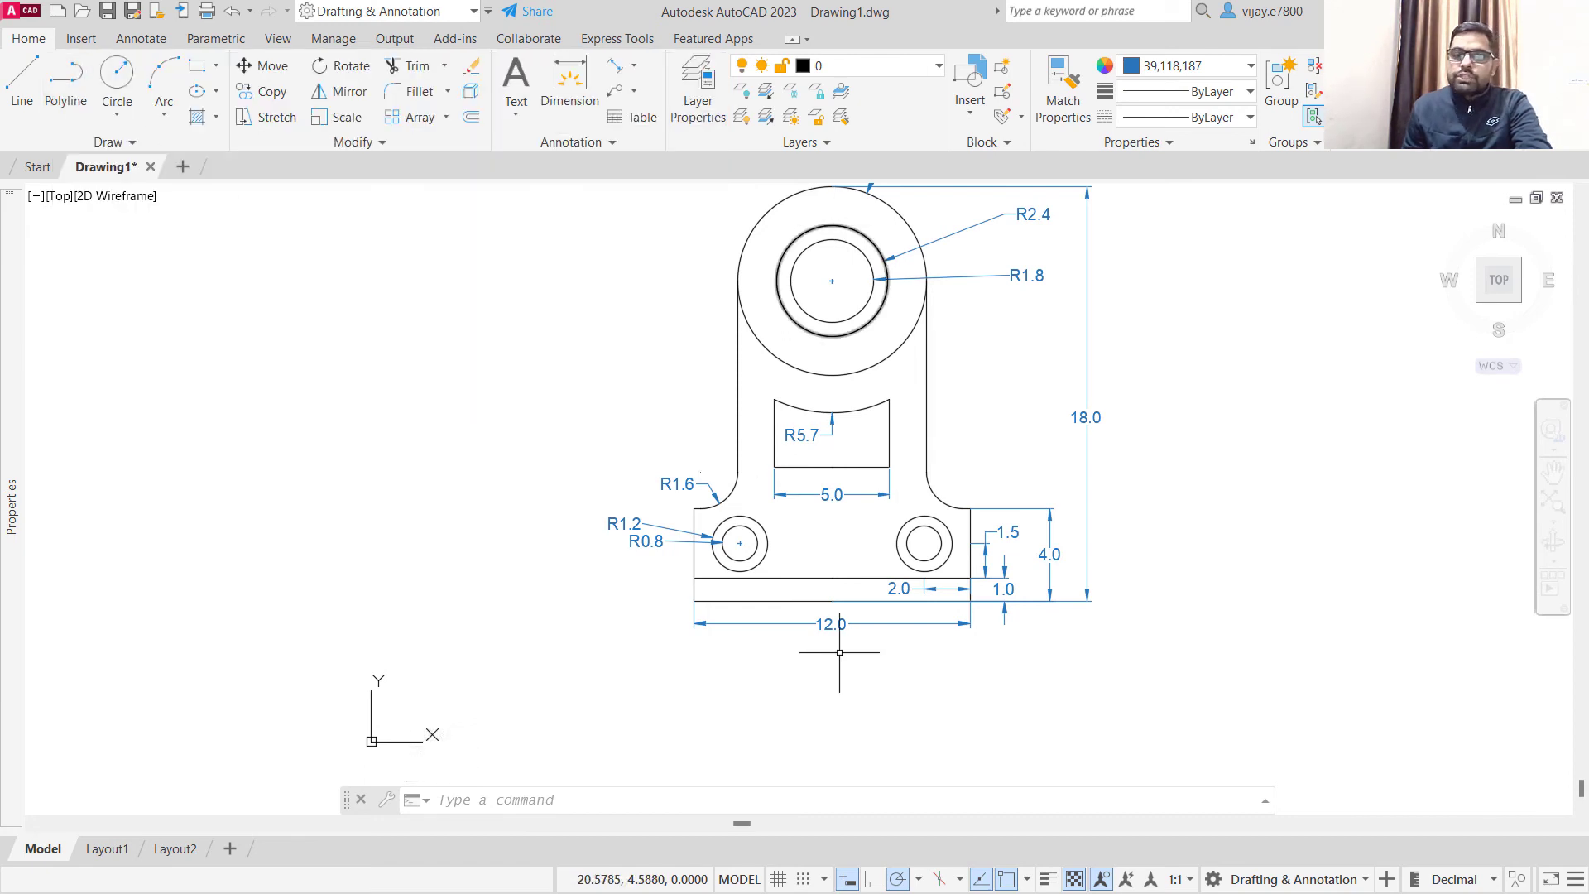
- Select samples of the linear and radius dimensions, extend the selection to all similar ones, and assign them to the Dimensions layer
click(1147, 667)
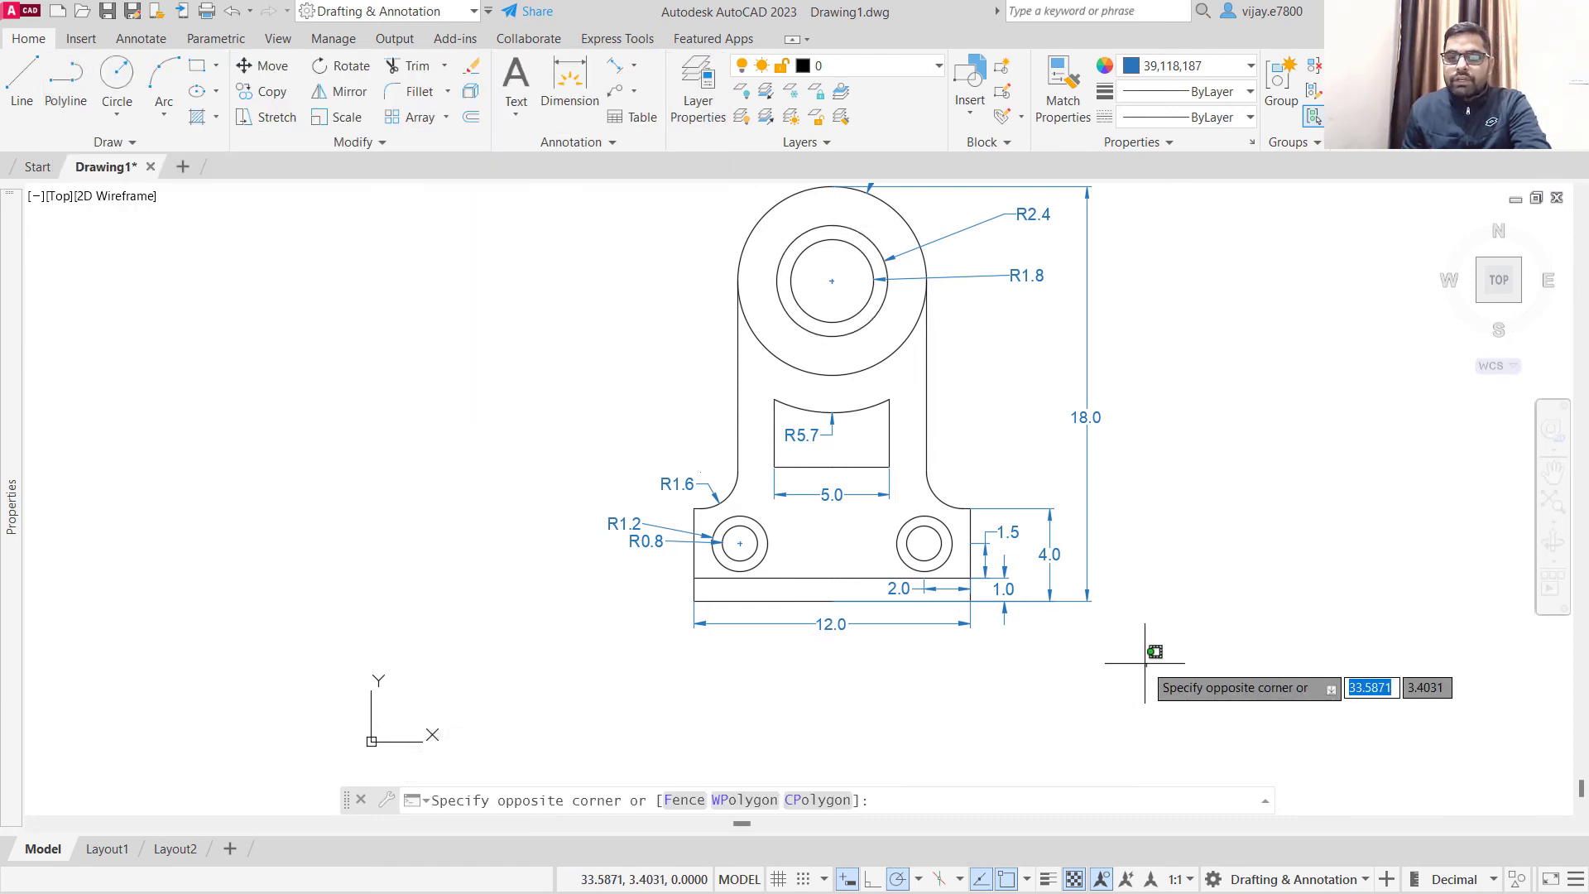
click(994, 435)
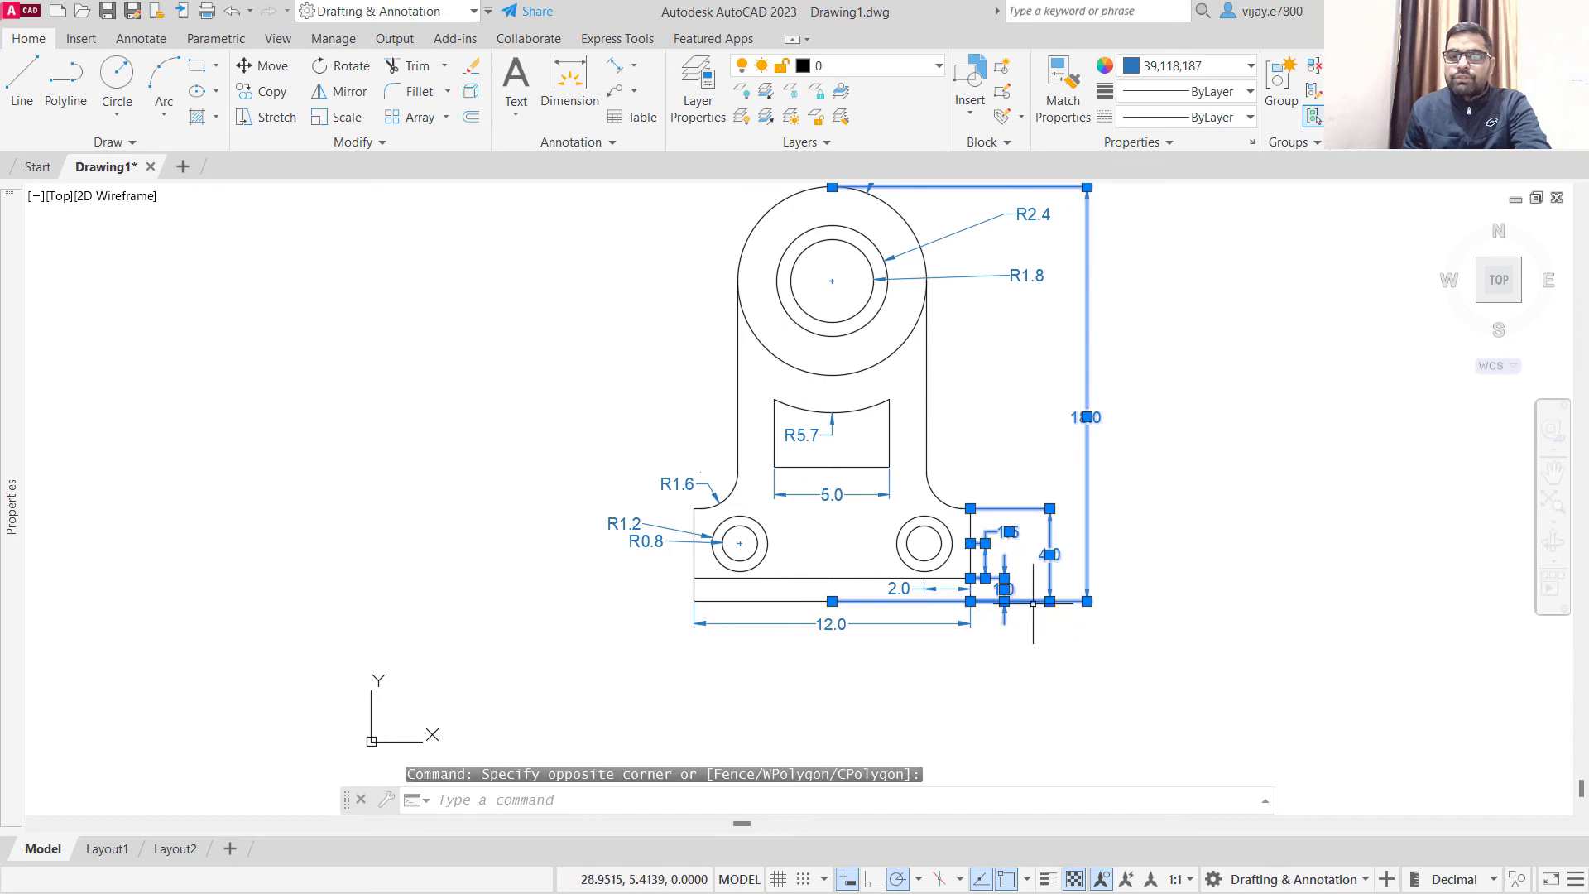
click(878, 640)
click(839, 615)
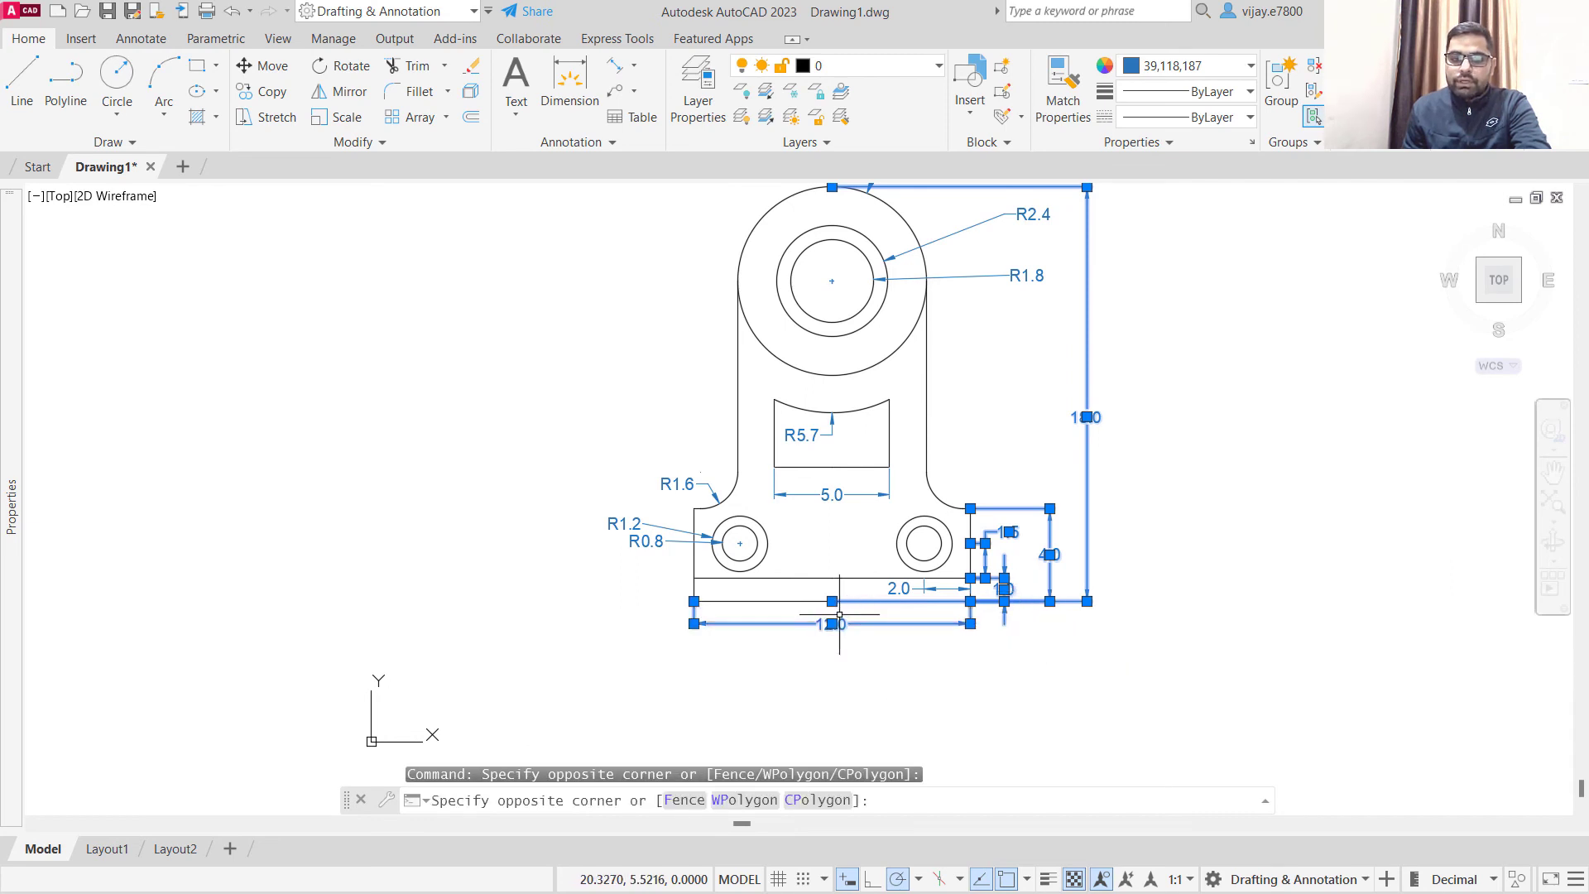
click(647, 578)
click(605, 448)
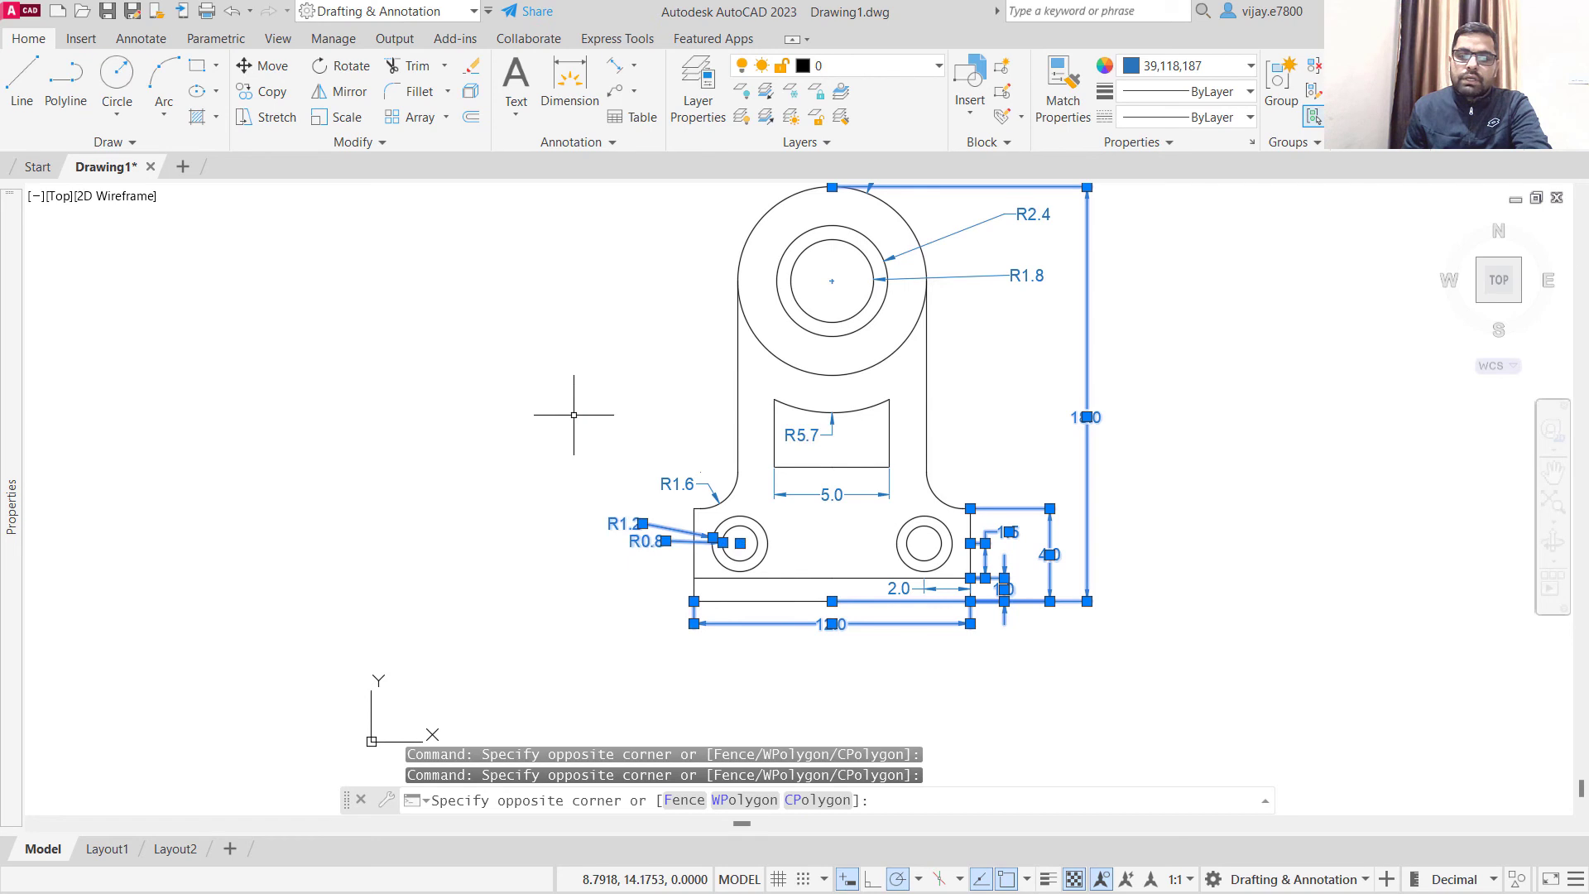
right_click(625, 500)
click(729, 688)
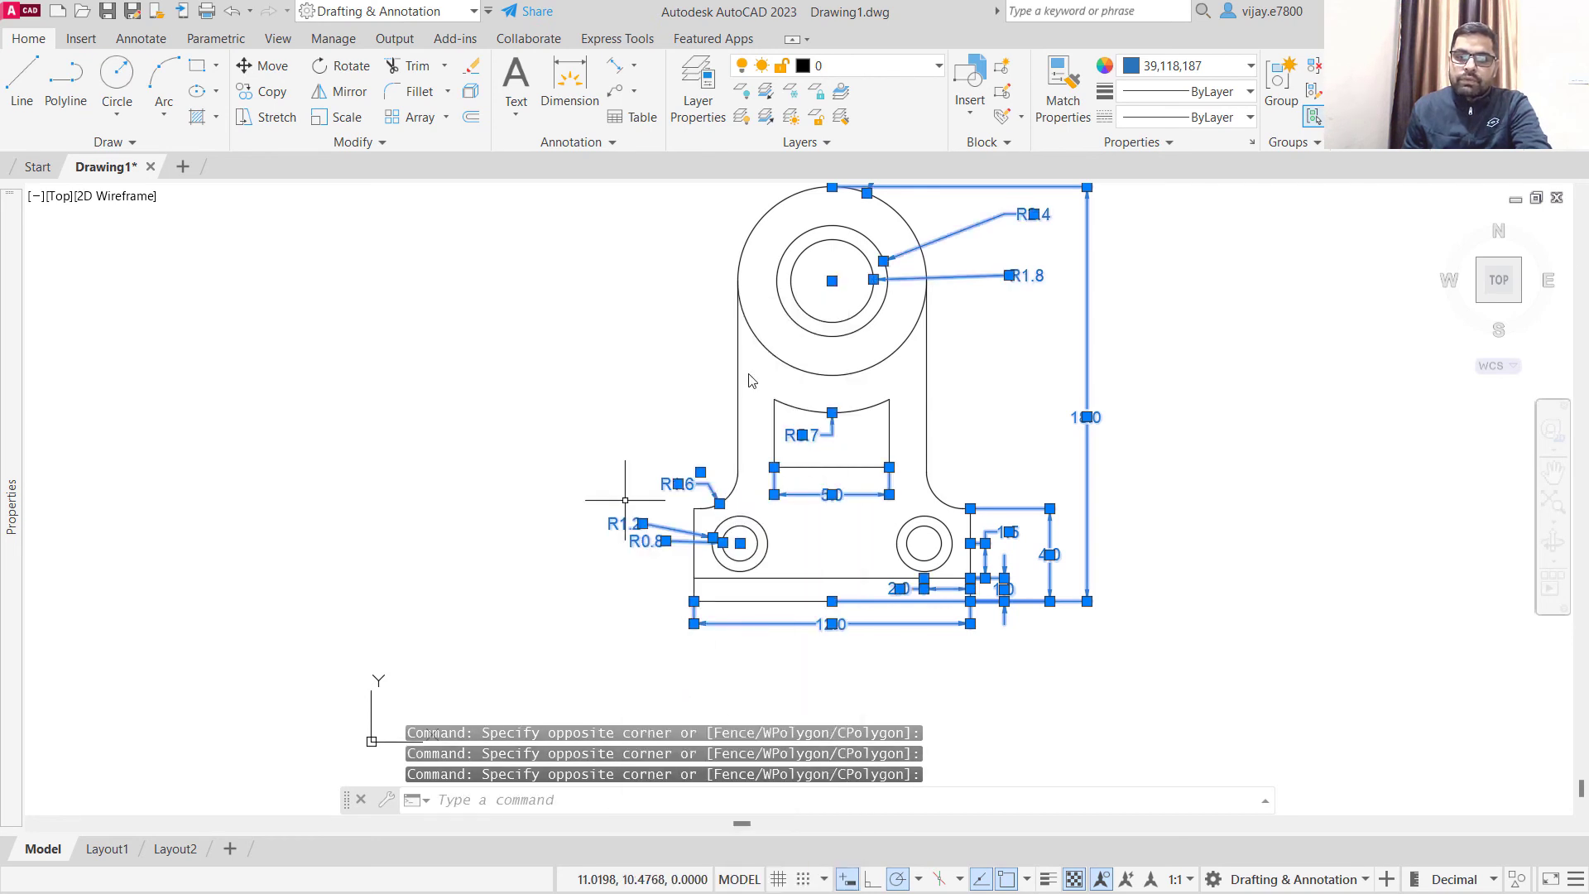
click(807, 66)
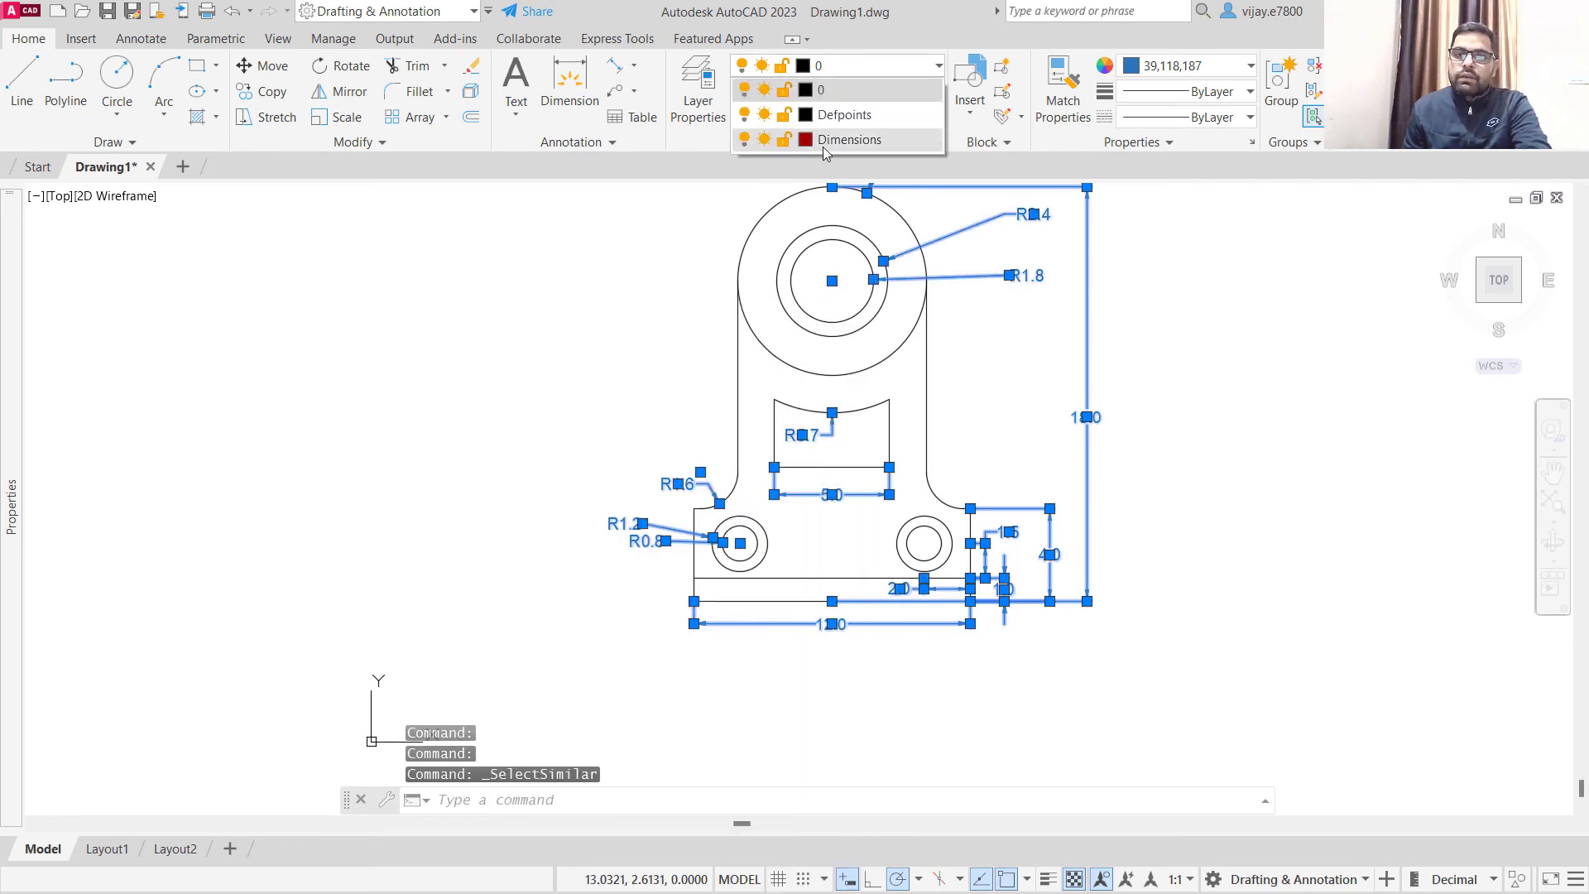
click(824, 142)
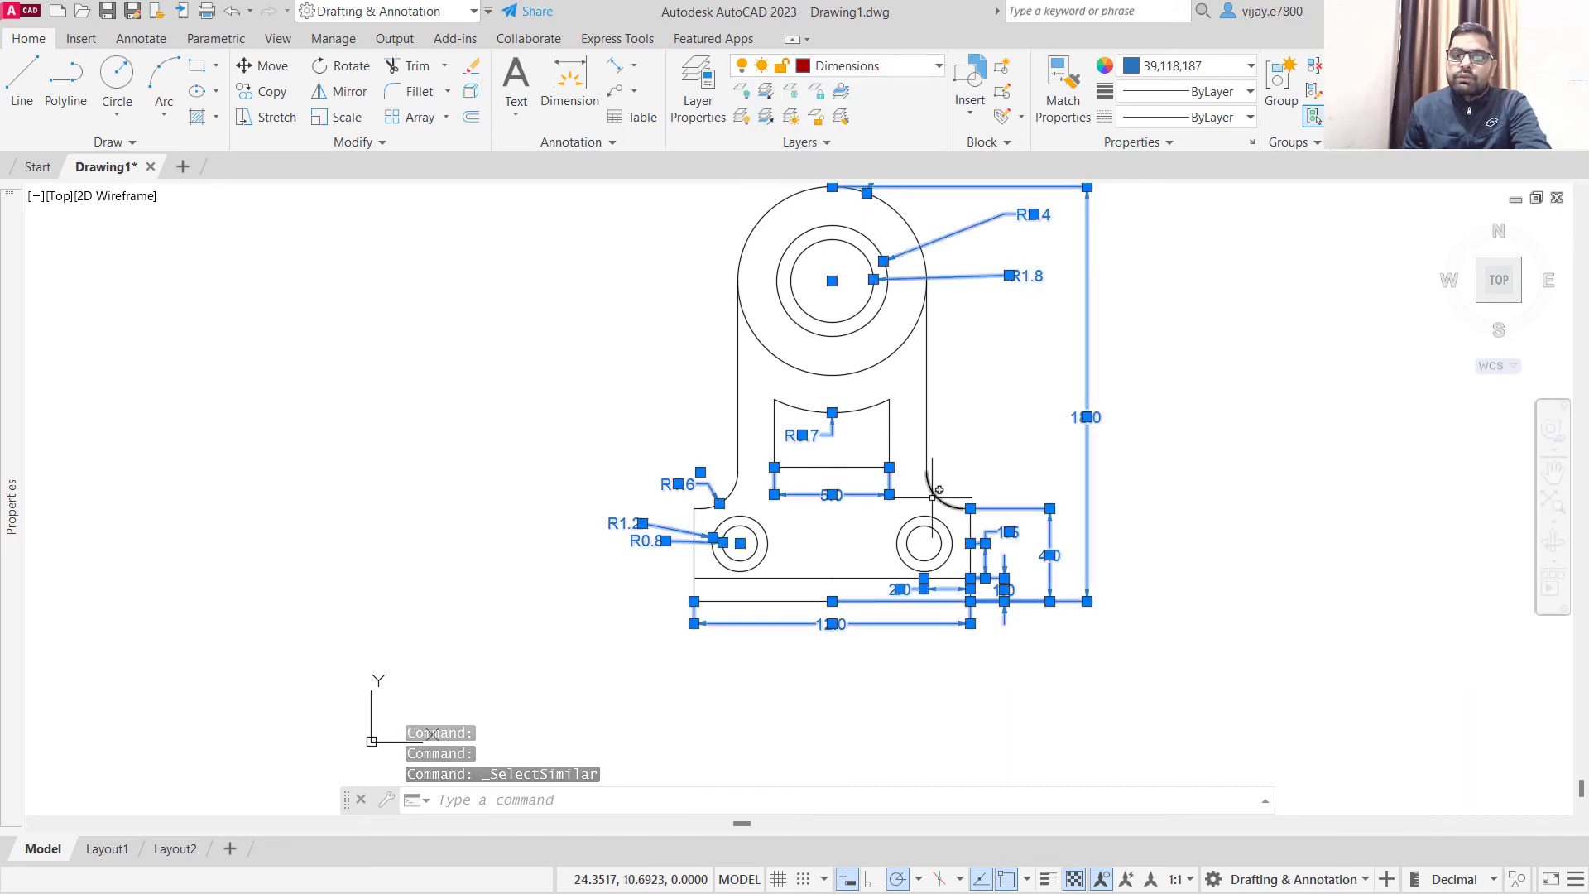
- Reselect the linear dimensions beside the bracket, extend the selection to all similar linear and radius dimensions, and assign them to the Dimensions layer
key(Escape)
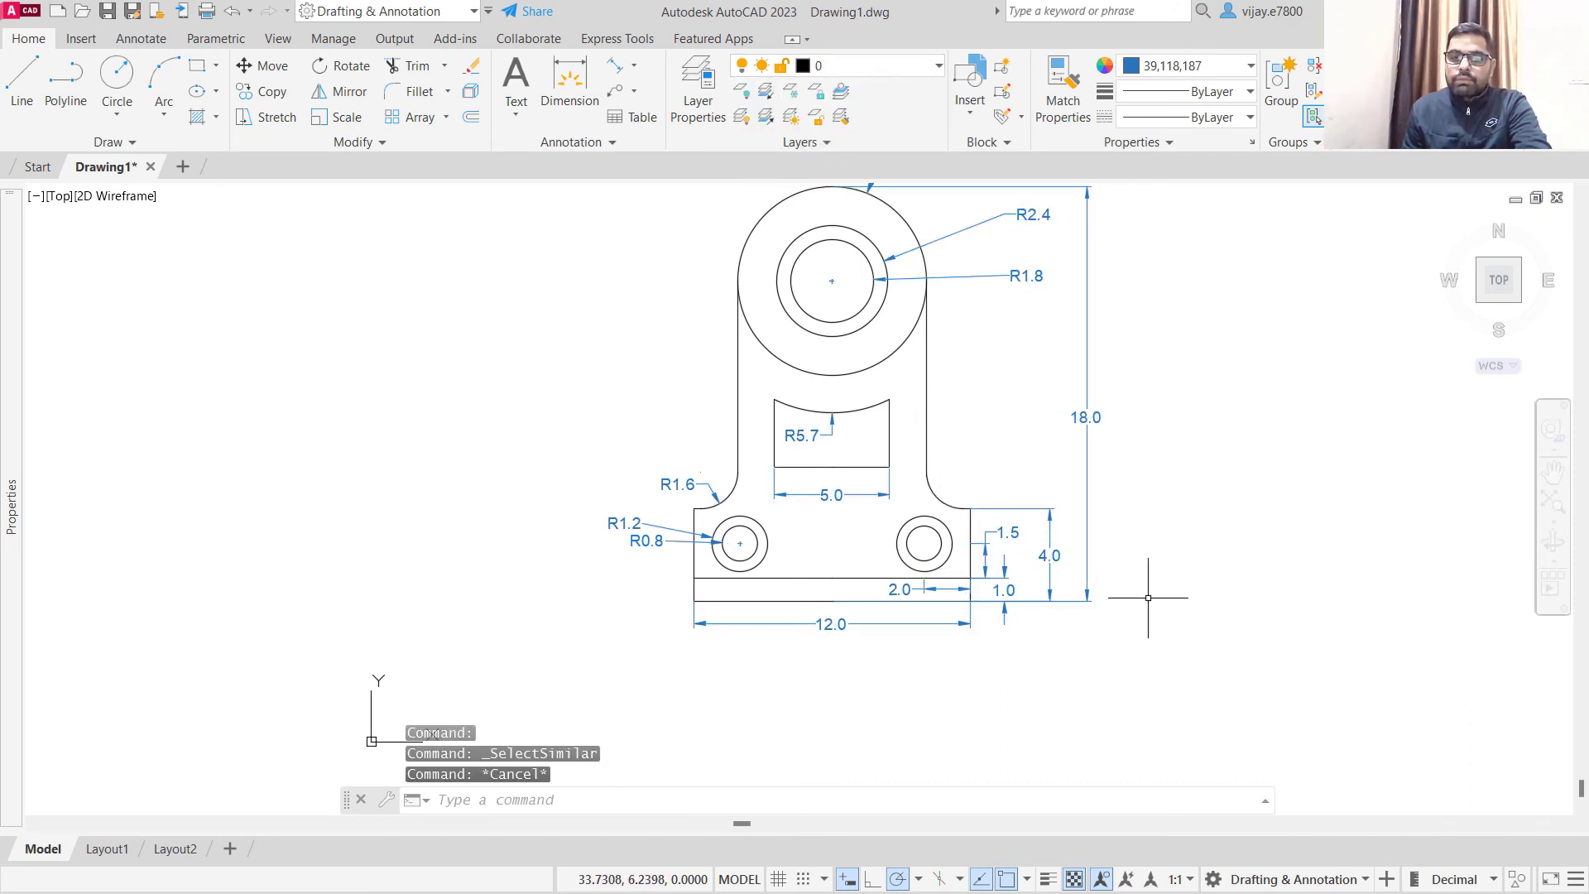
click(1145, 640)
click(998, 416)
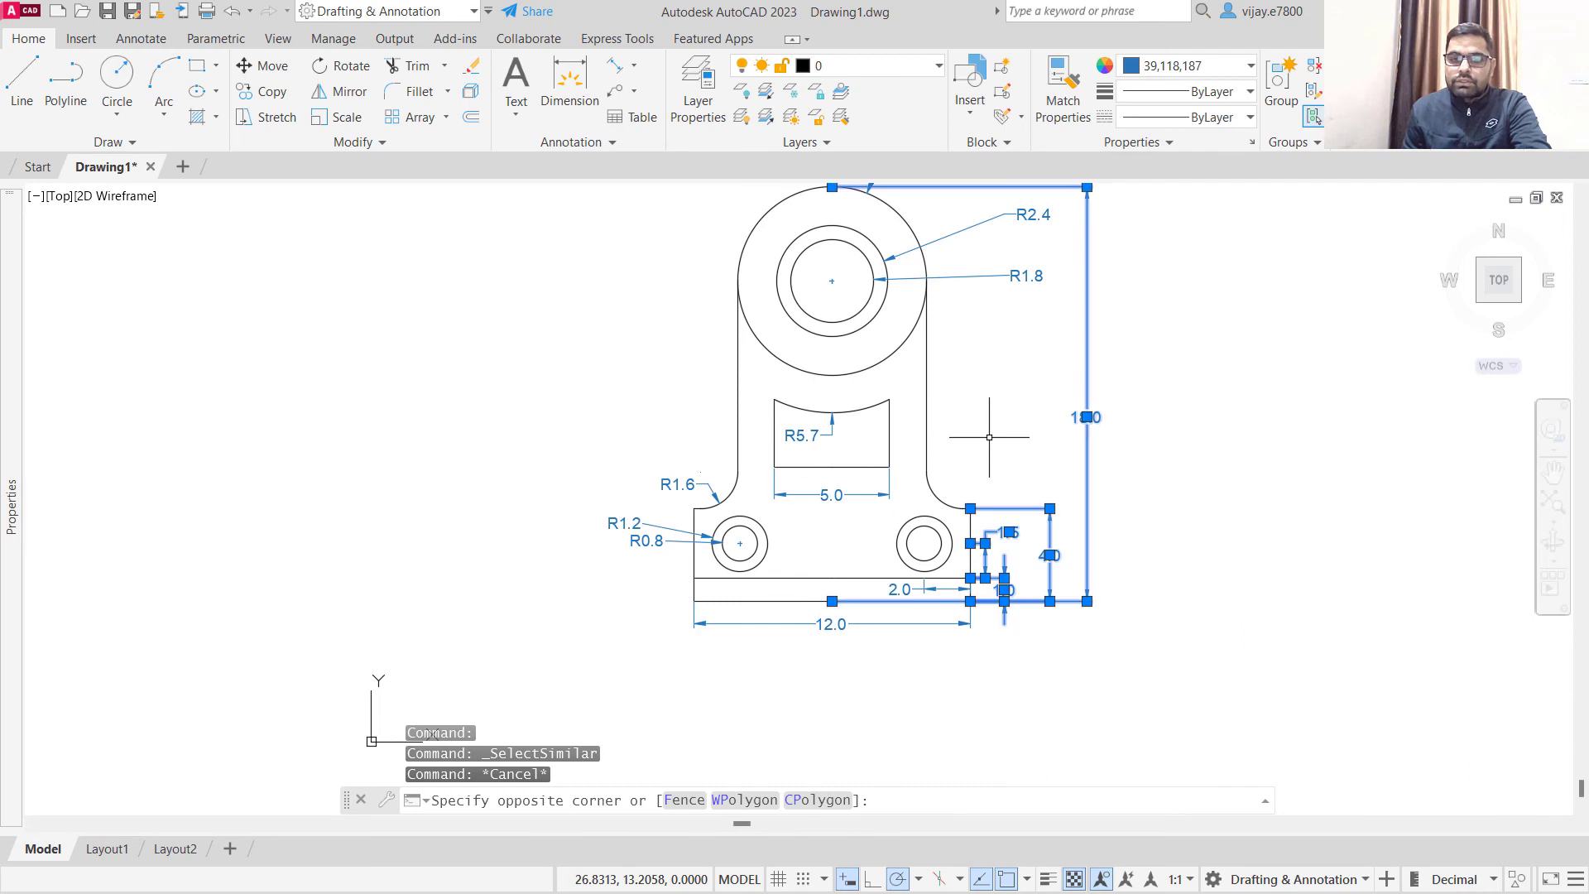
right_click(1007, 418)
click(1080, 689)
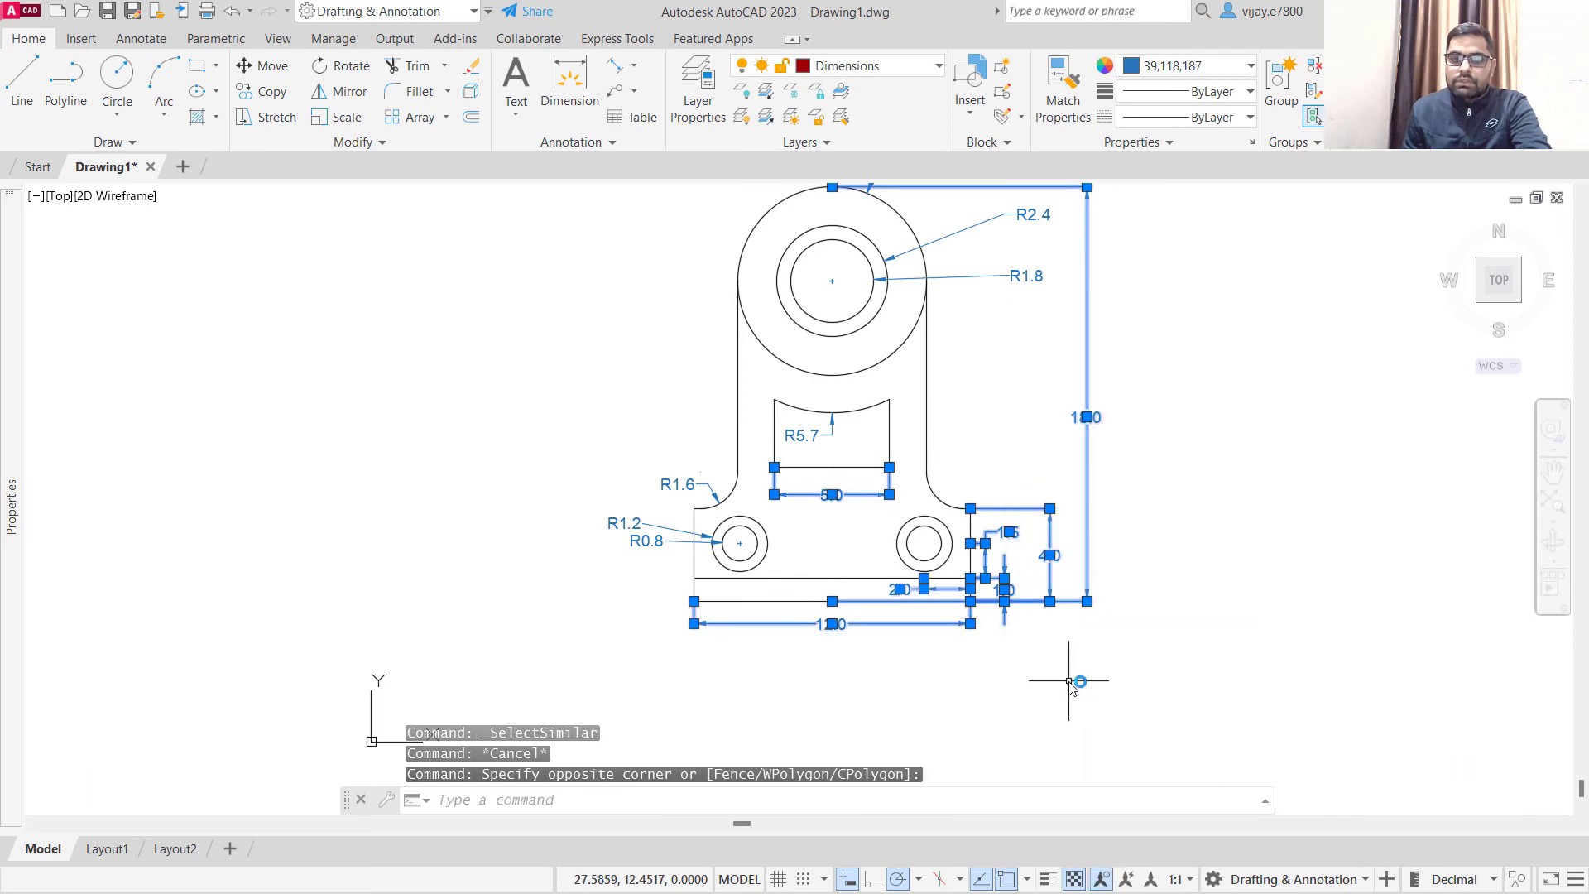
right_click(686, 482)
click(736, 685)
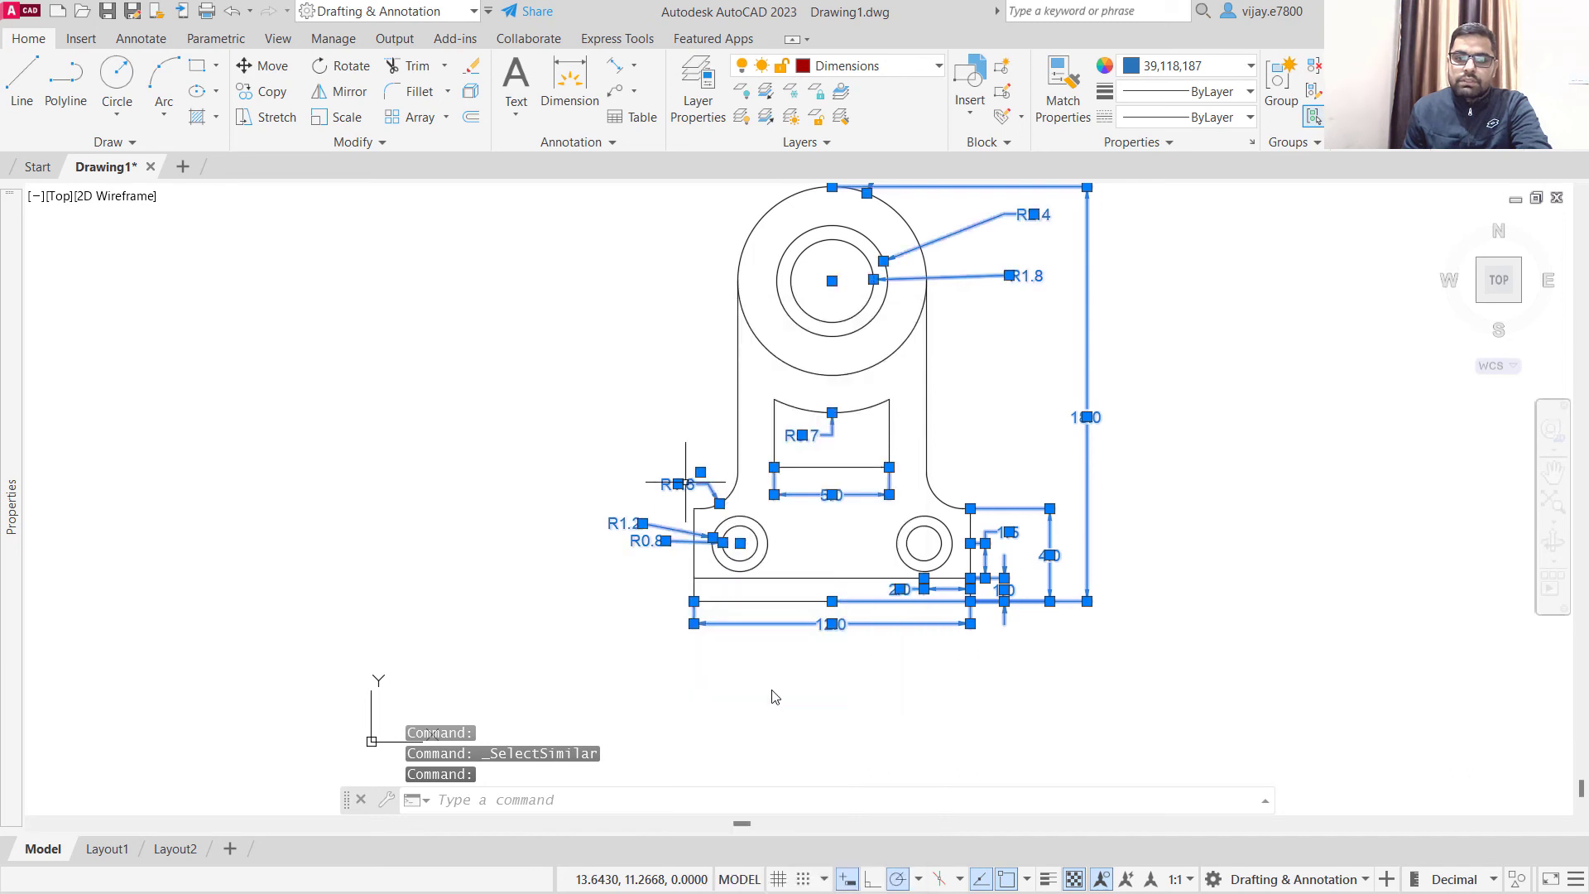
click(840, 66)
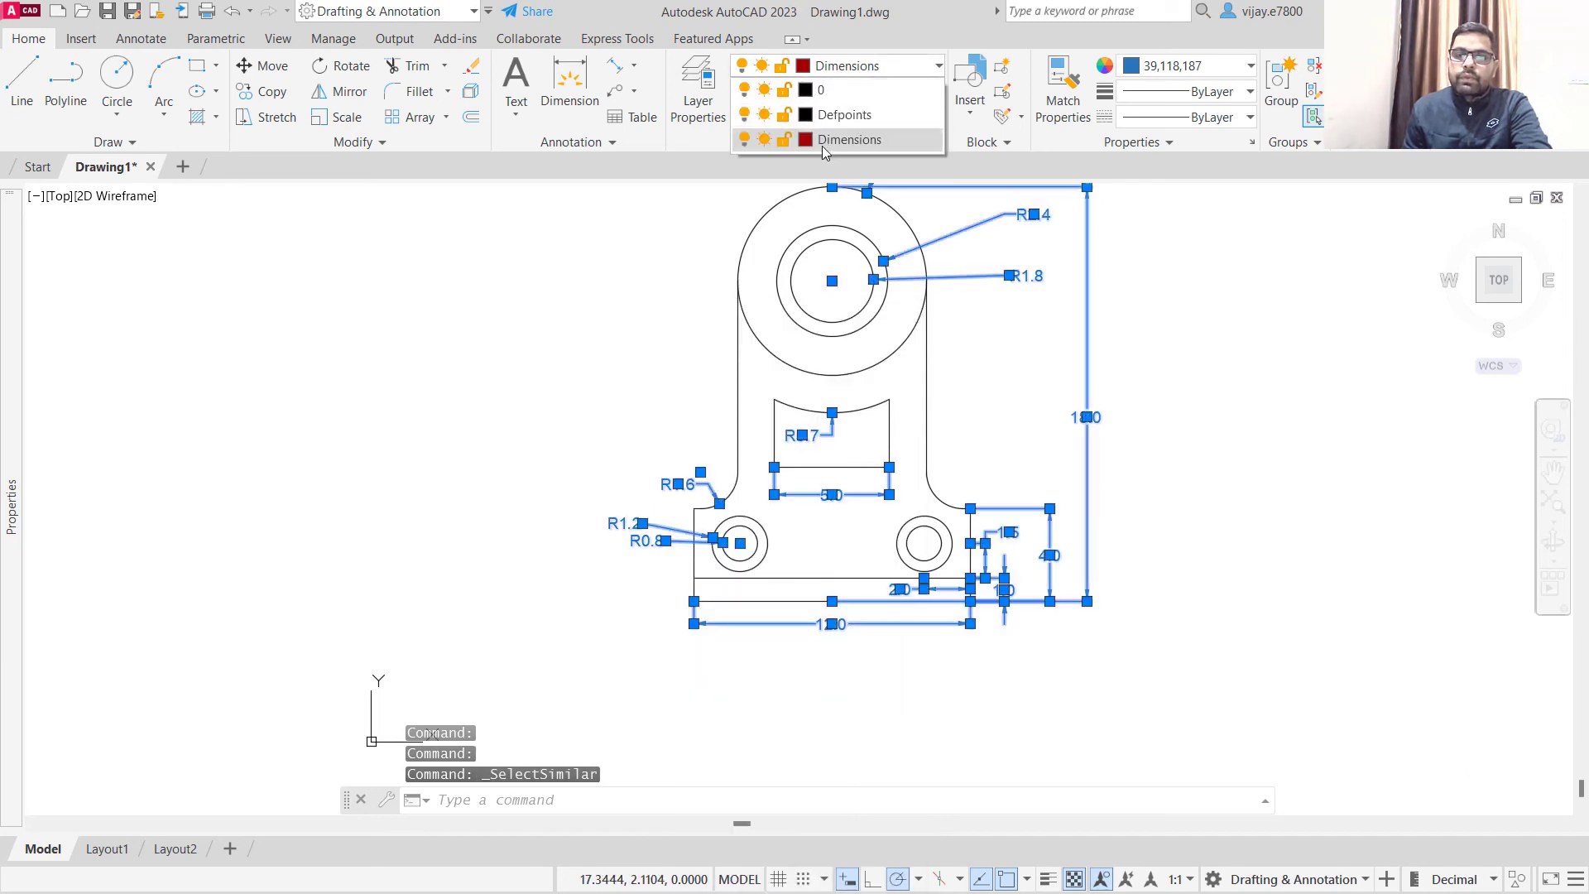
click(850, 139)
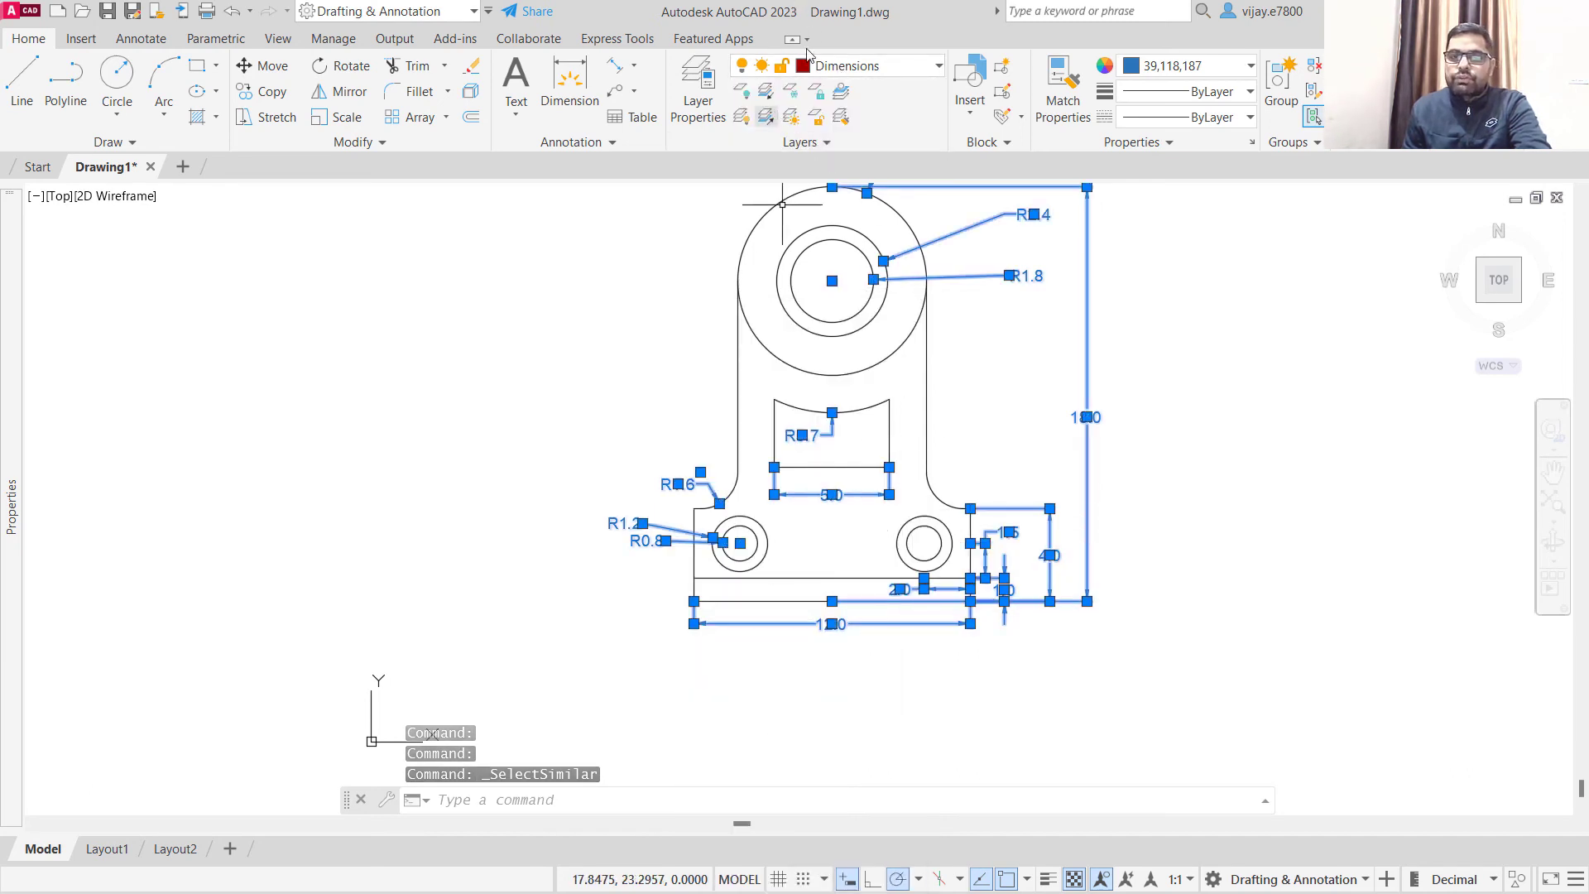
key(Escape)
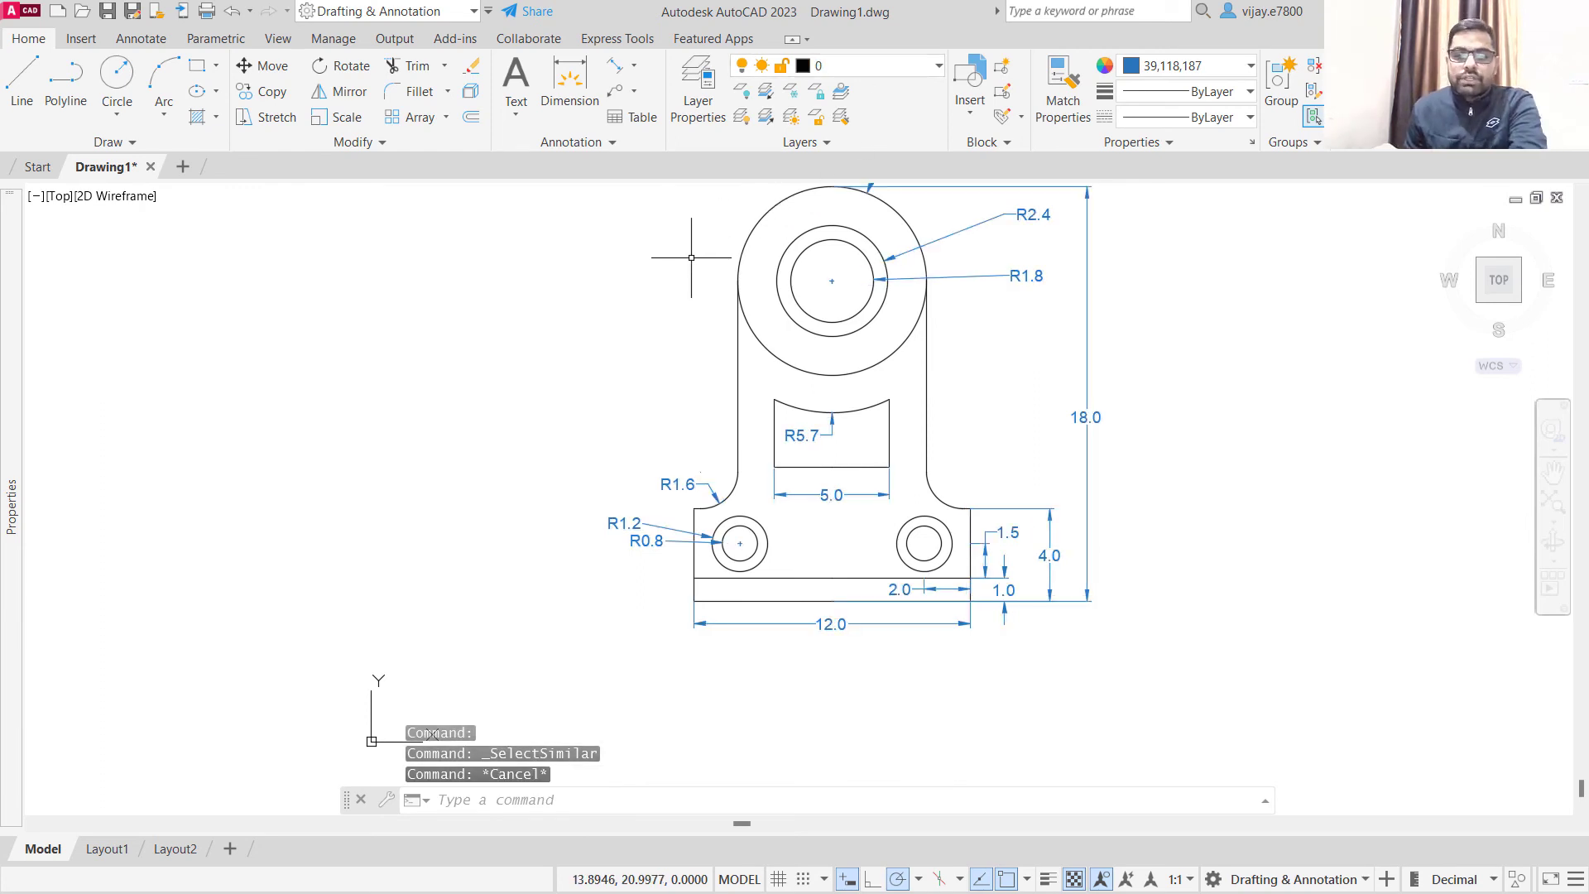
- Open the list of drawing layers with no objects selected
click(840, 66)
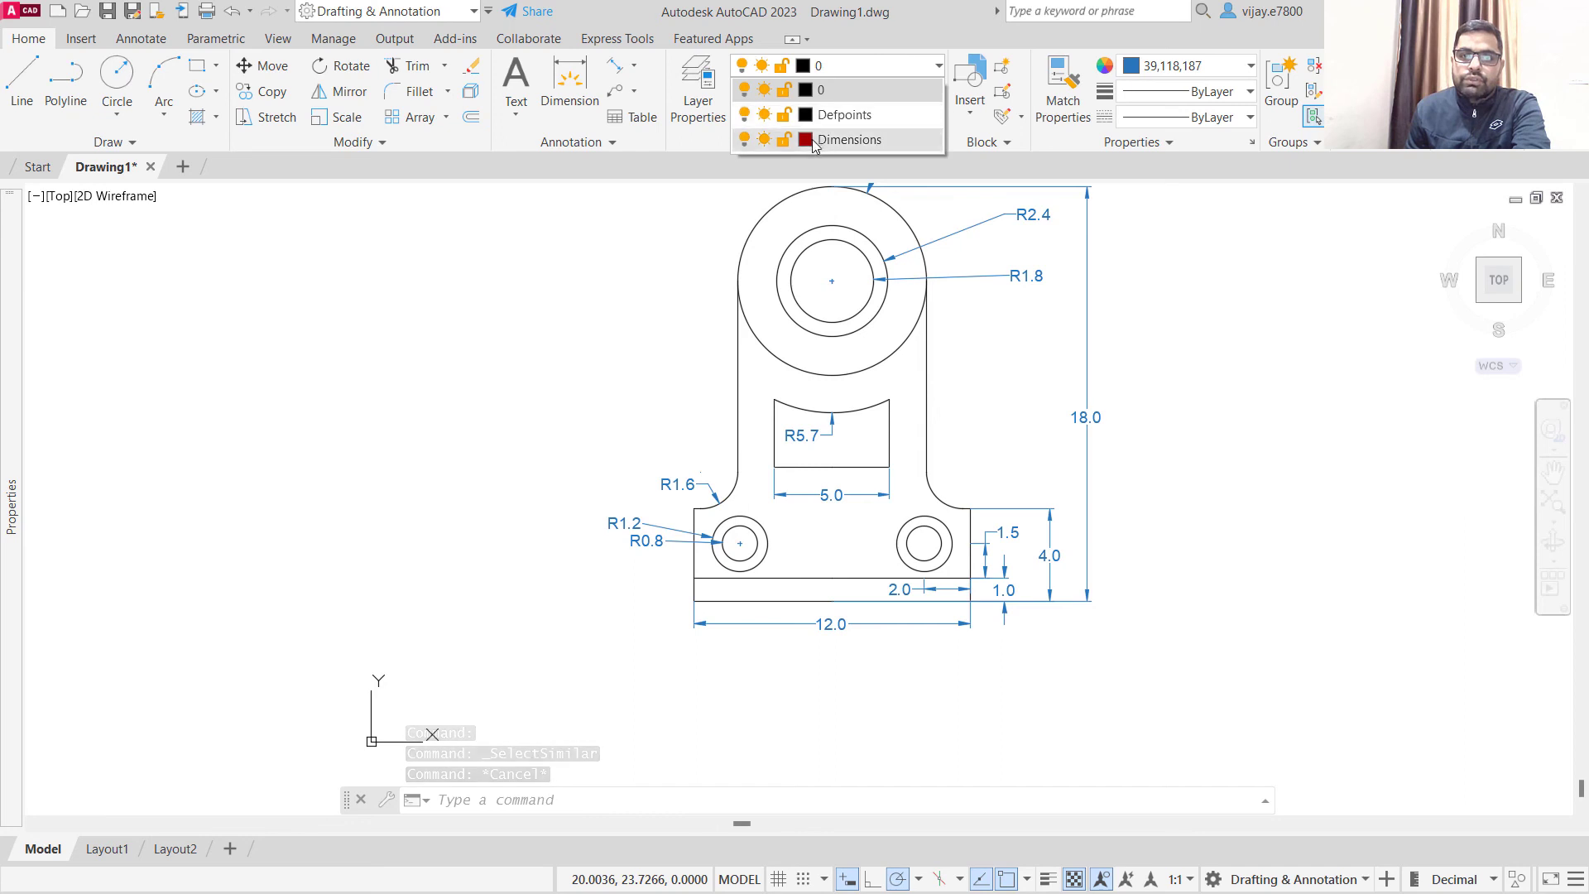
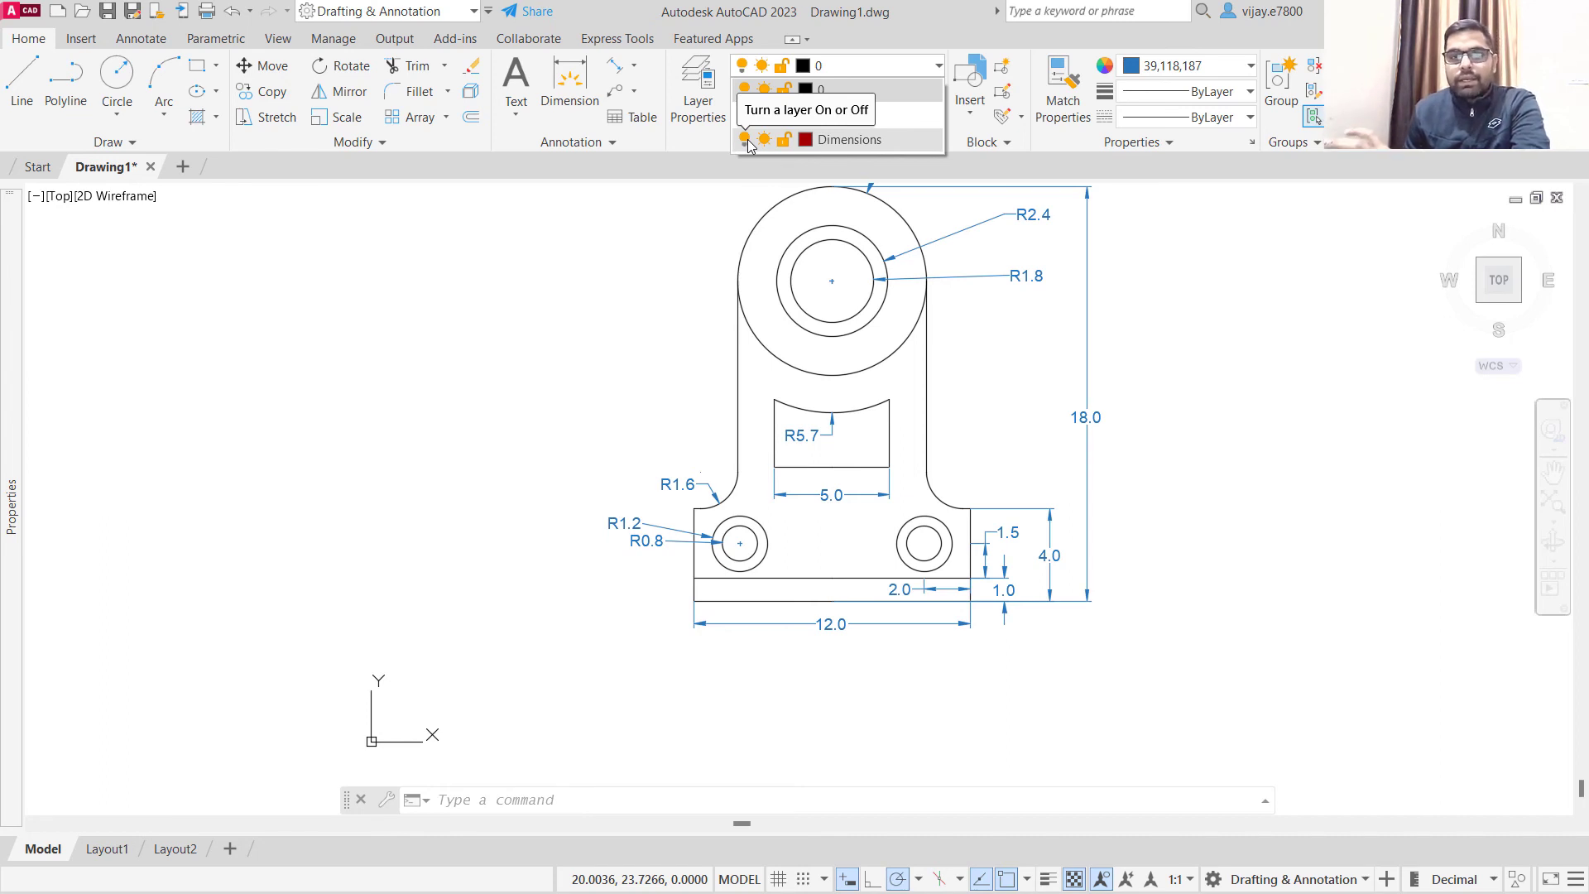
- Turn the Dimensions layer off to inspect the bare bracket, and switch the layer back on
click(747, 141)
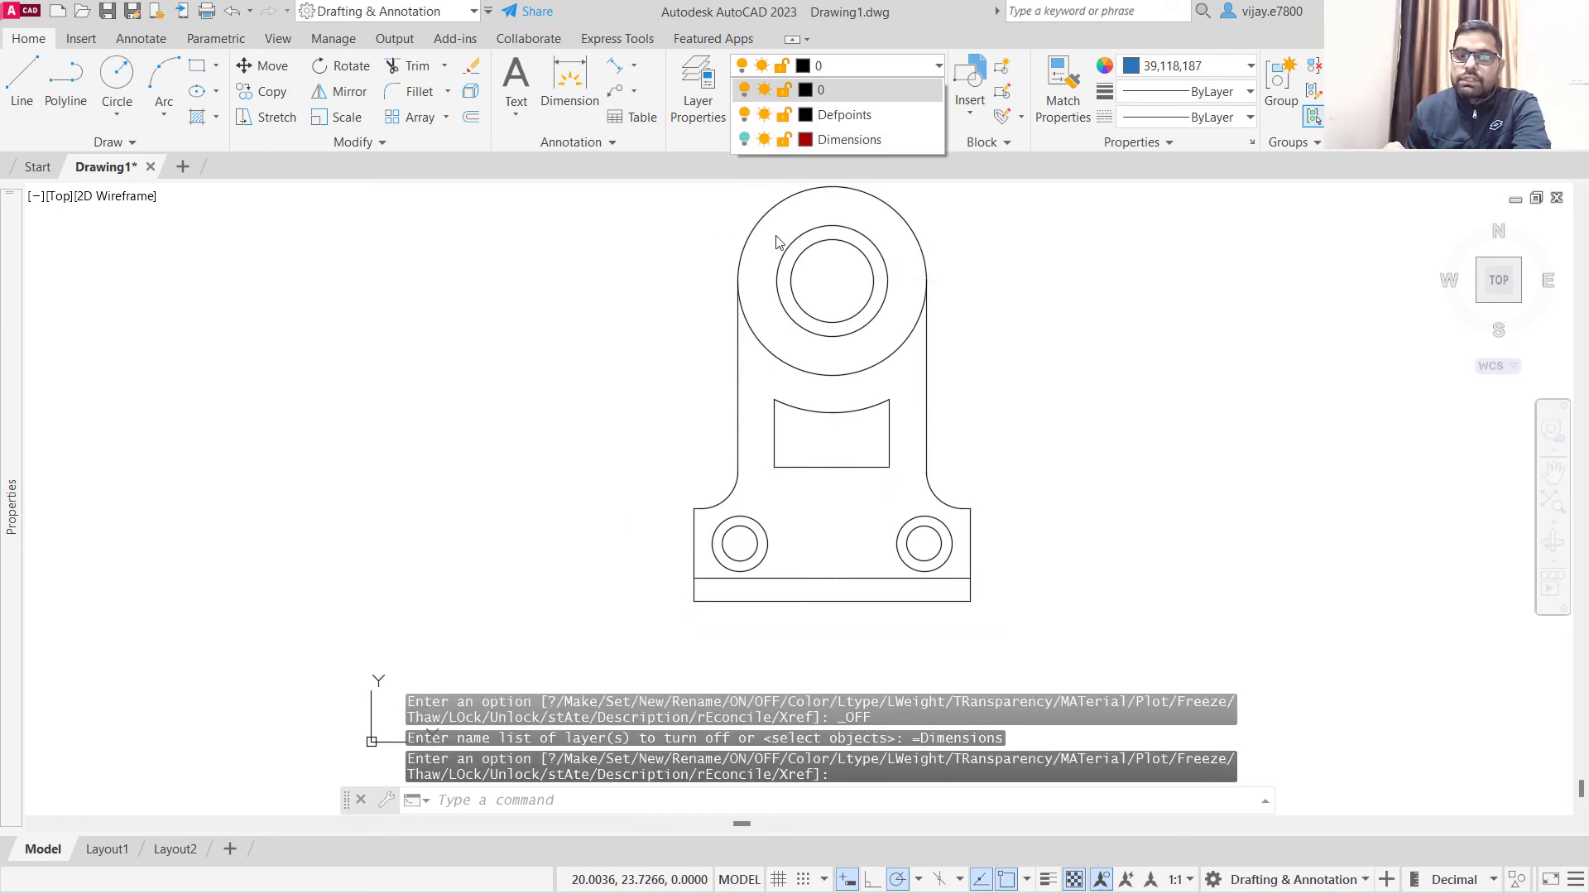
click(1051, 488)
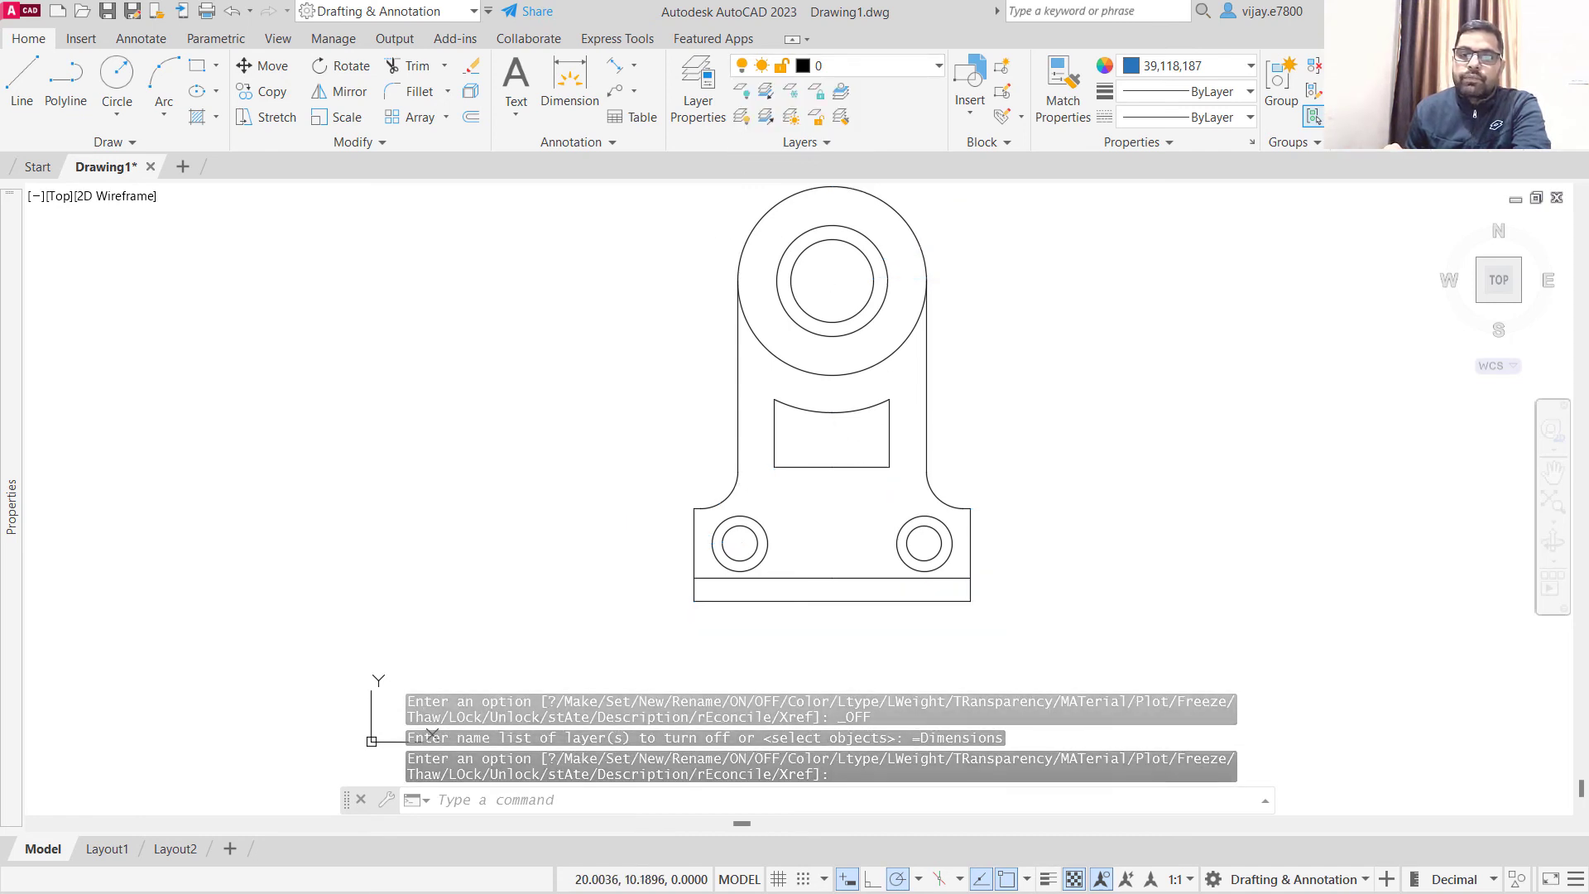
scroll(1030, 392, up, 4)
scroll(986, 400, down, 4)
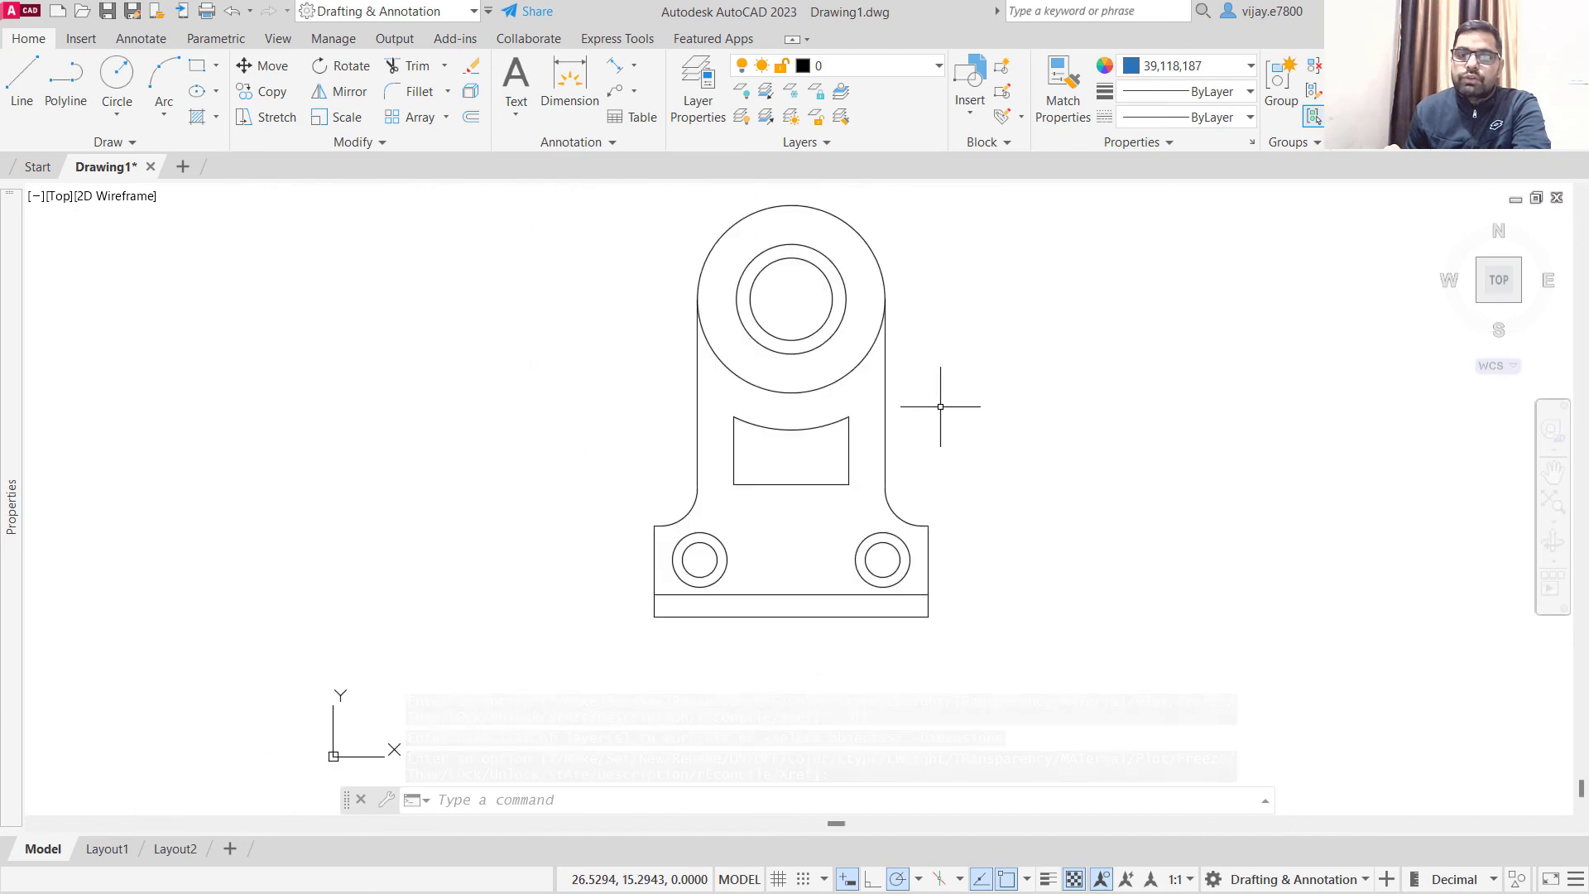
middle_drag(939, 408, 763, 469)
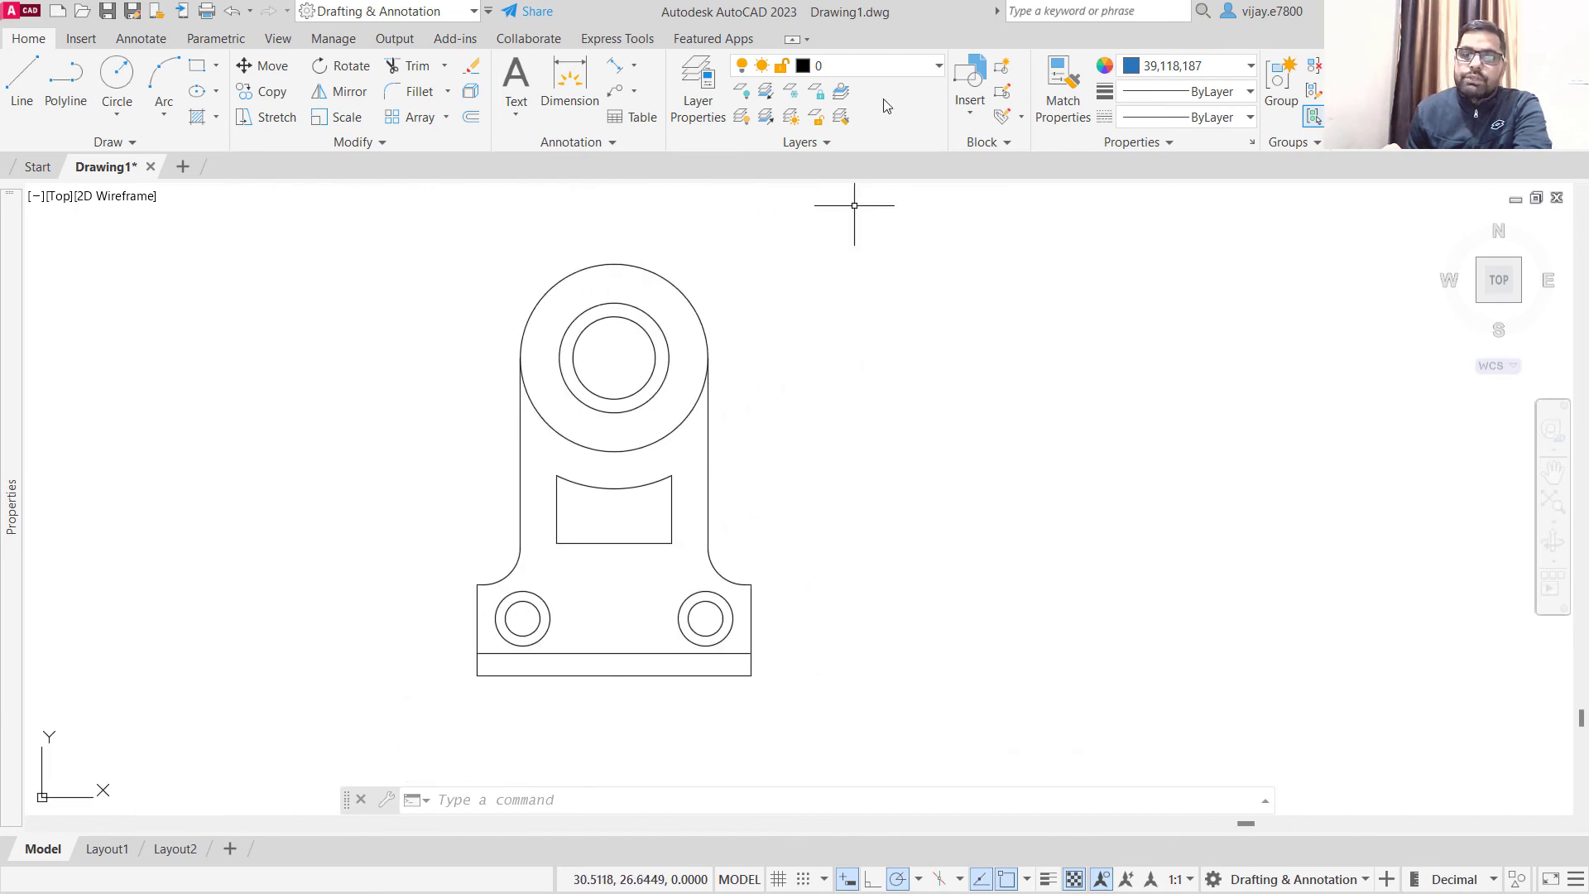
click(878, 69)
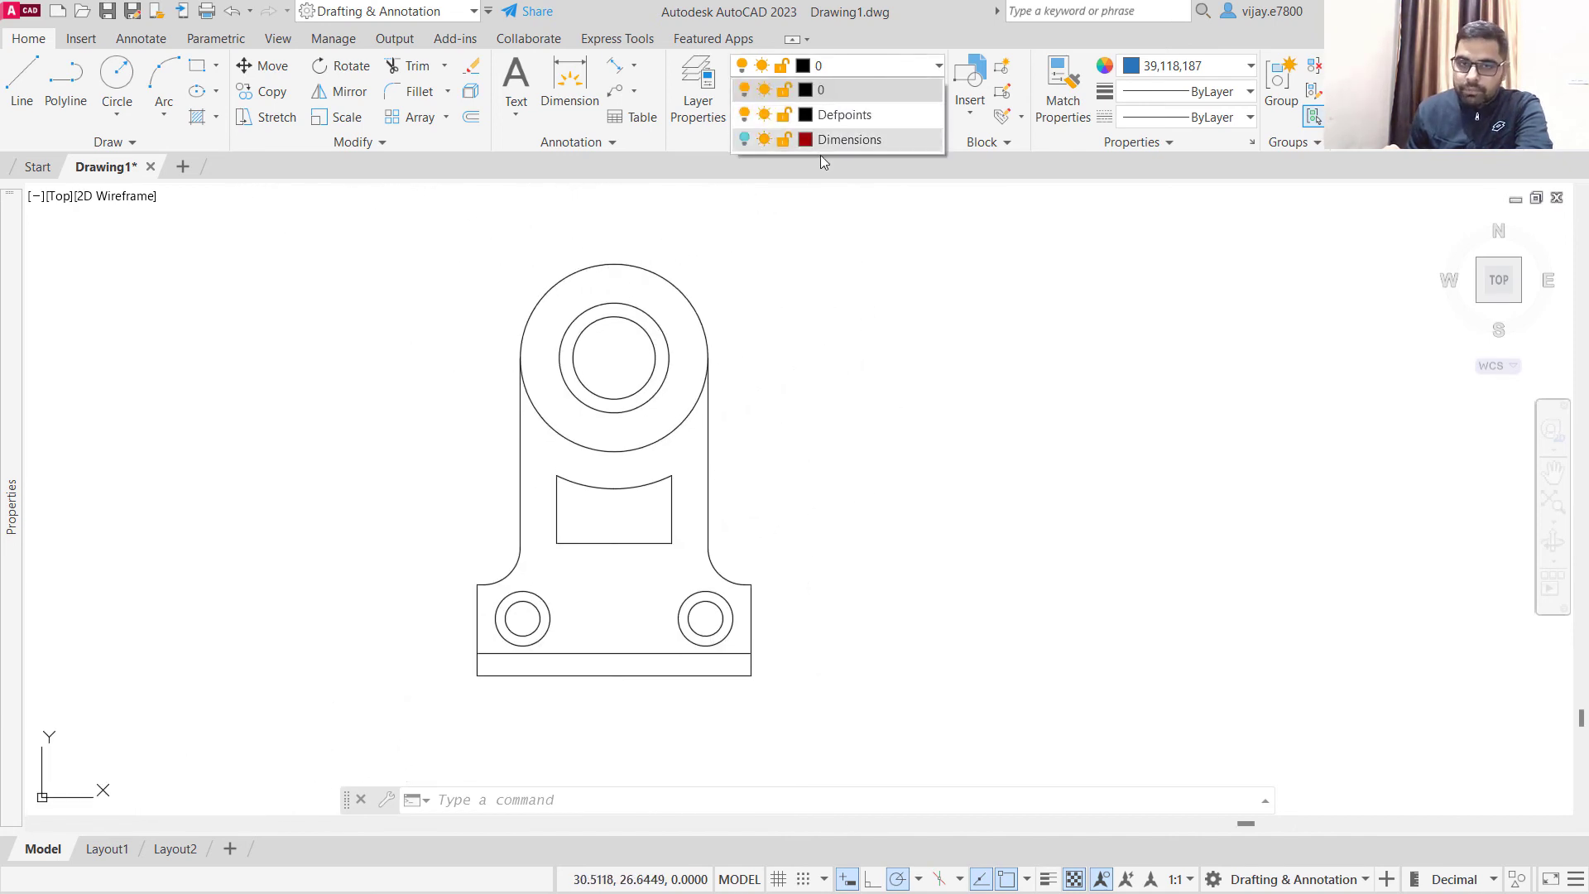
click(745, 140)
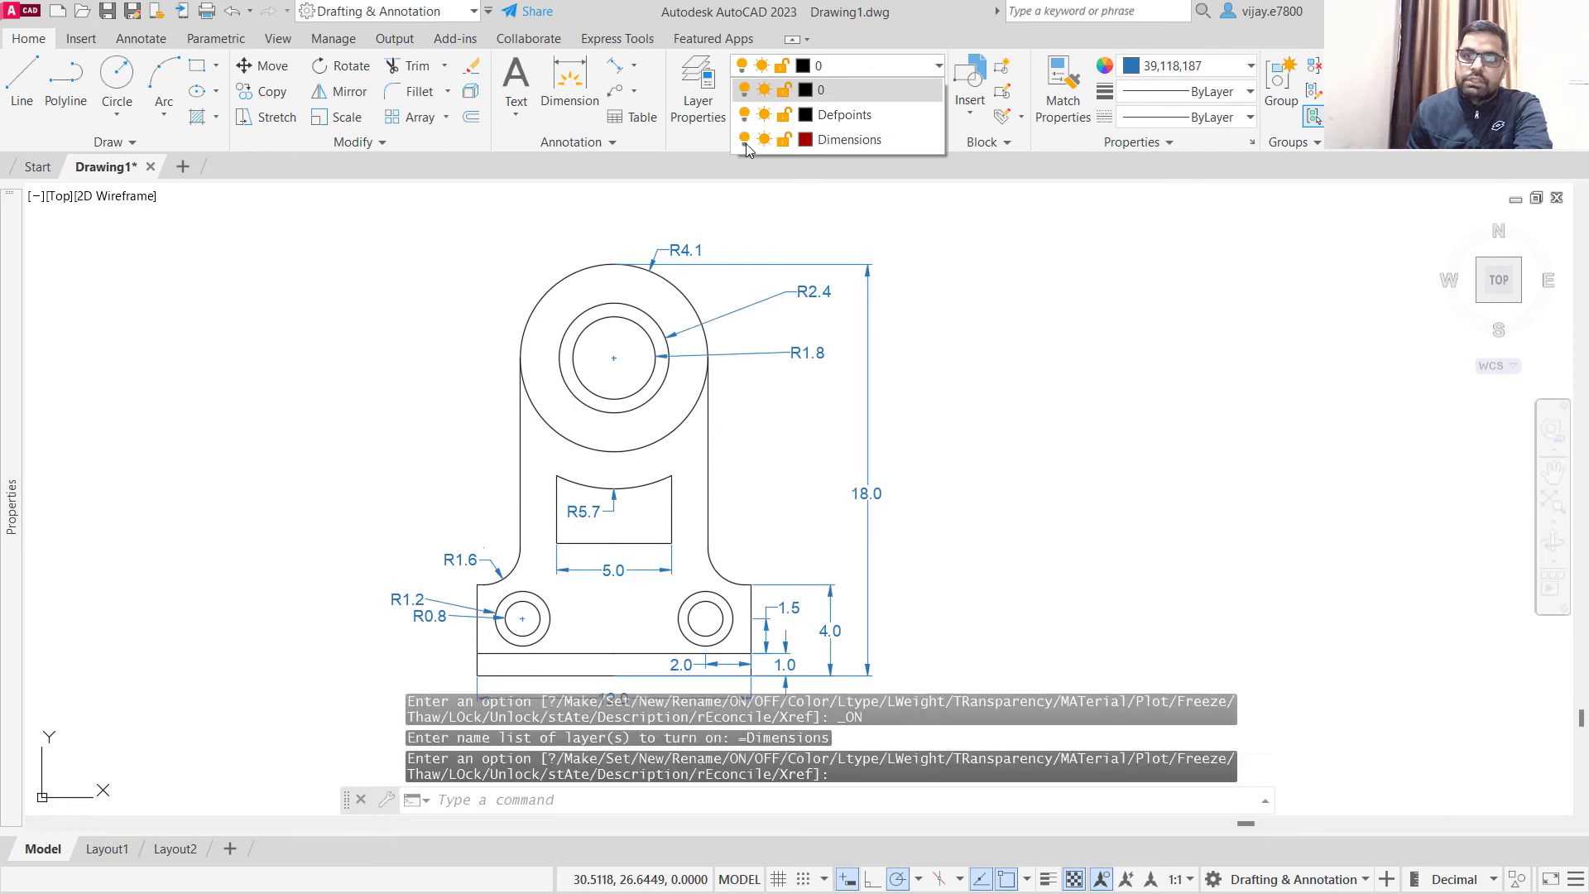
- Change the Dimensions layer's colour to index colour 30, orange
click(805, 140)
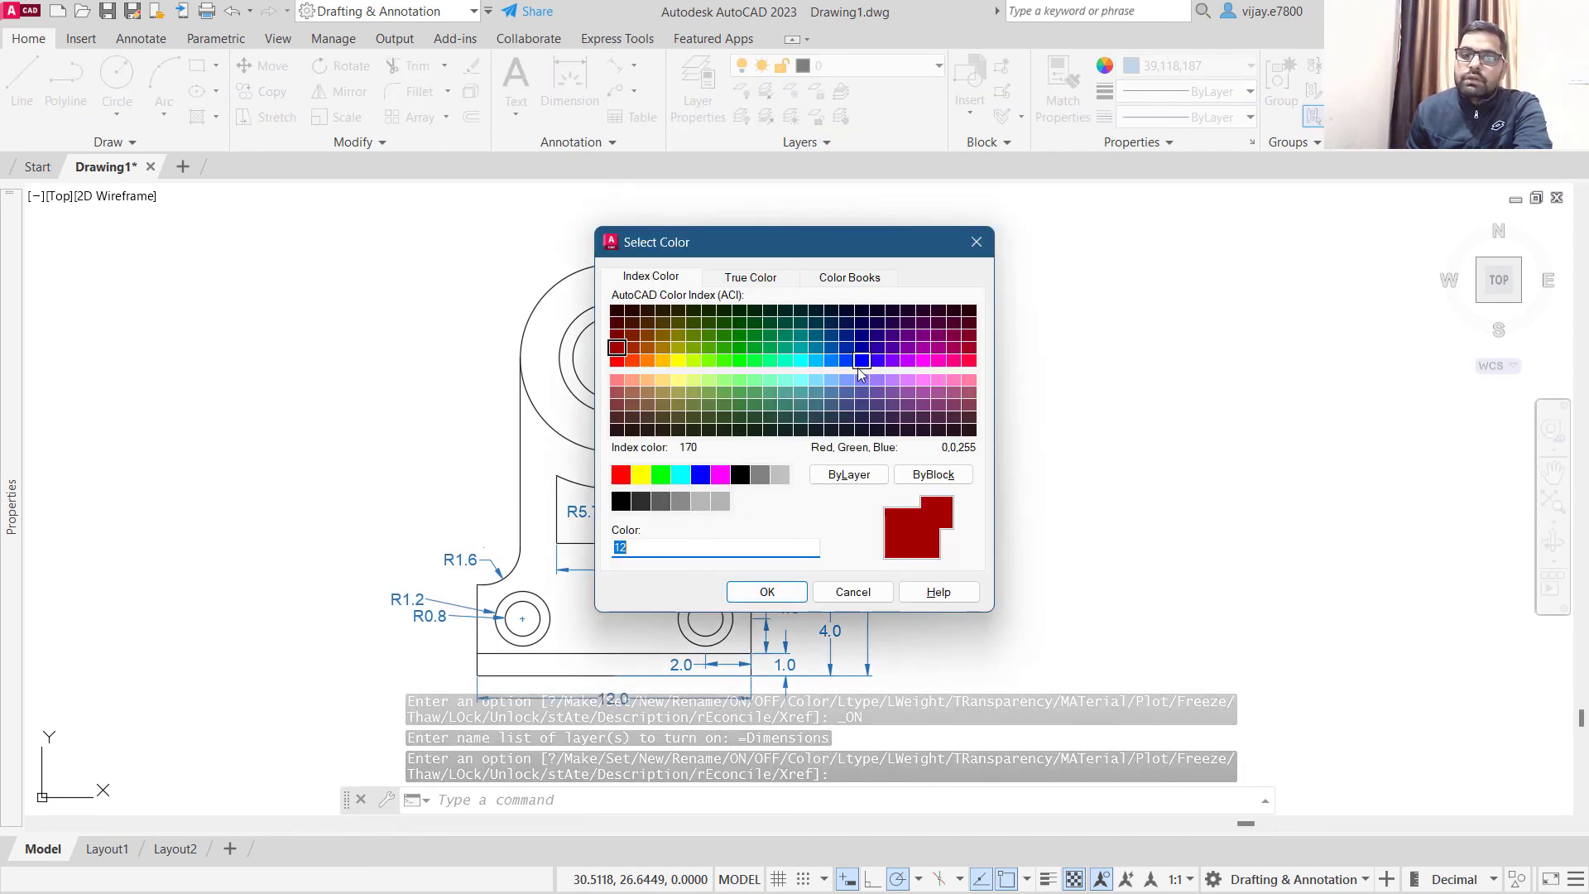
click(646, 361)
click(767, 592)
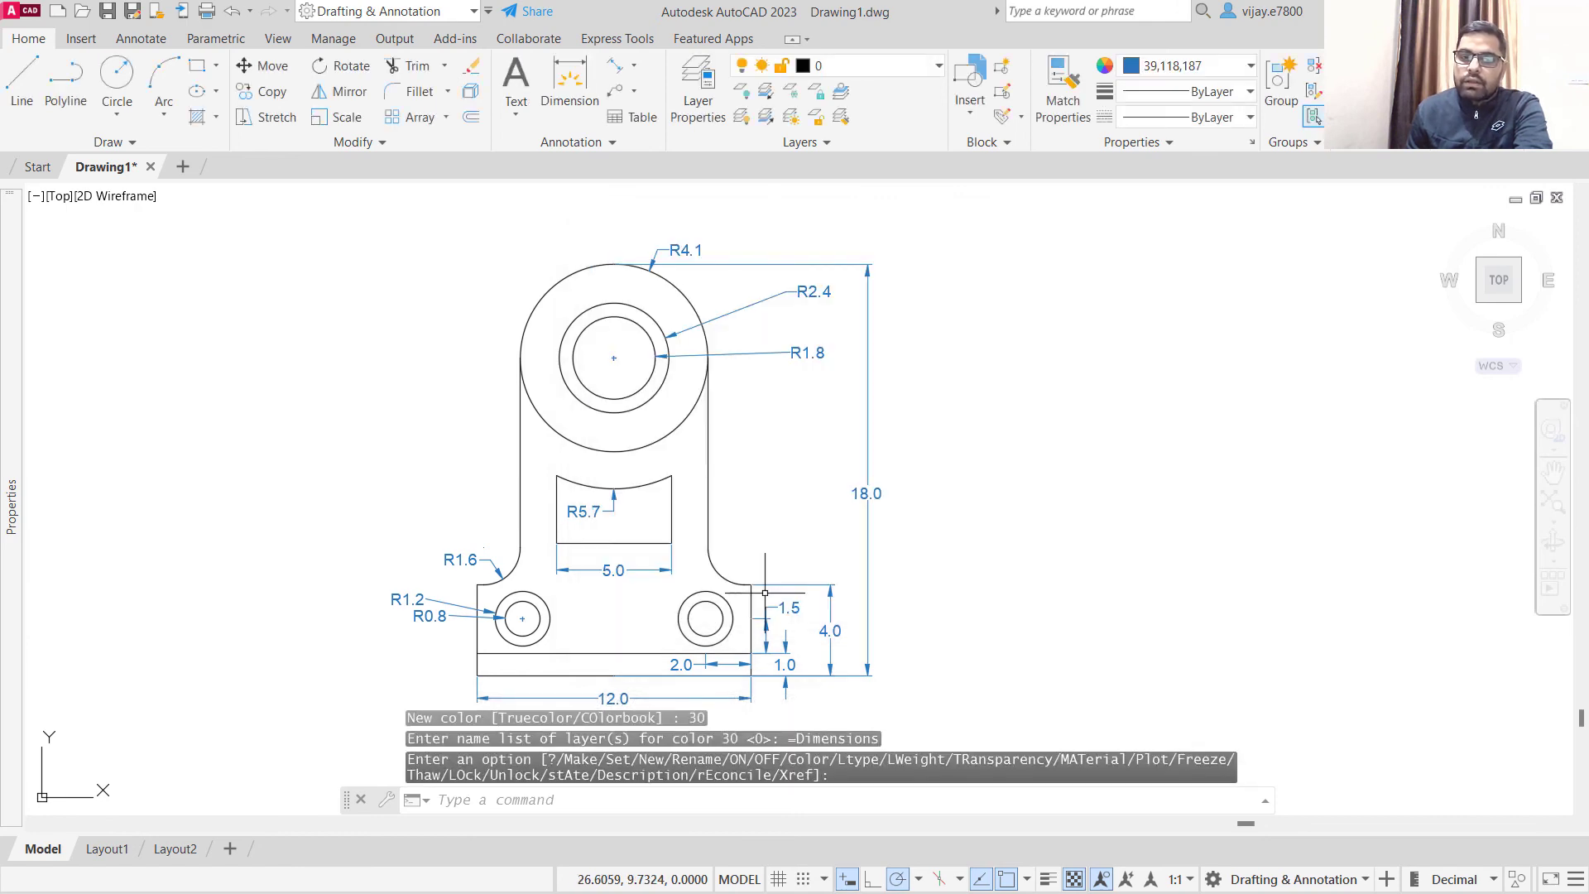
scroll(841, 323, down, 2)
scroll(873, 480, up, 2)
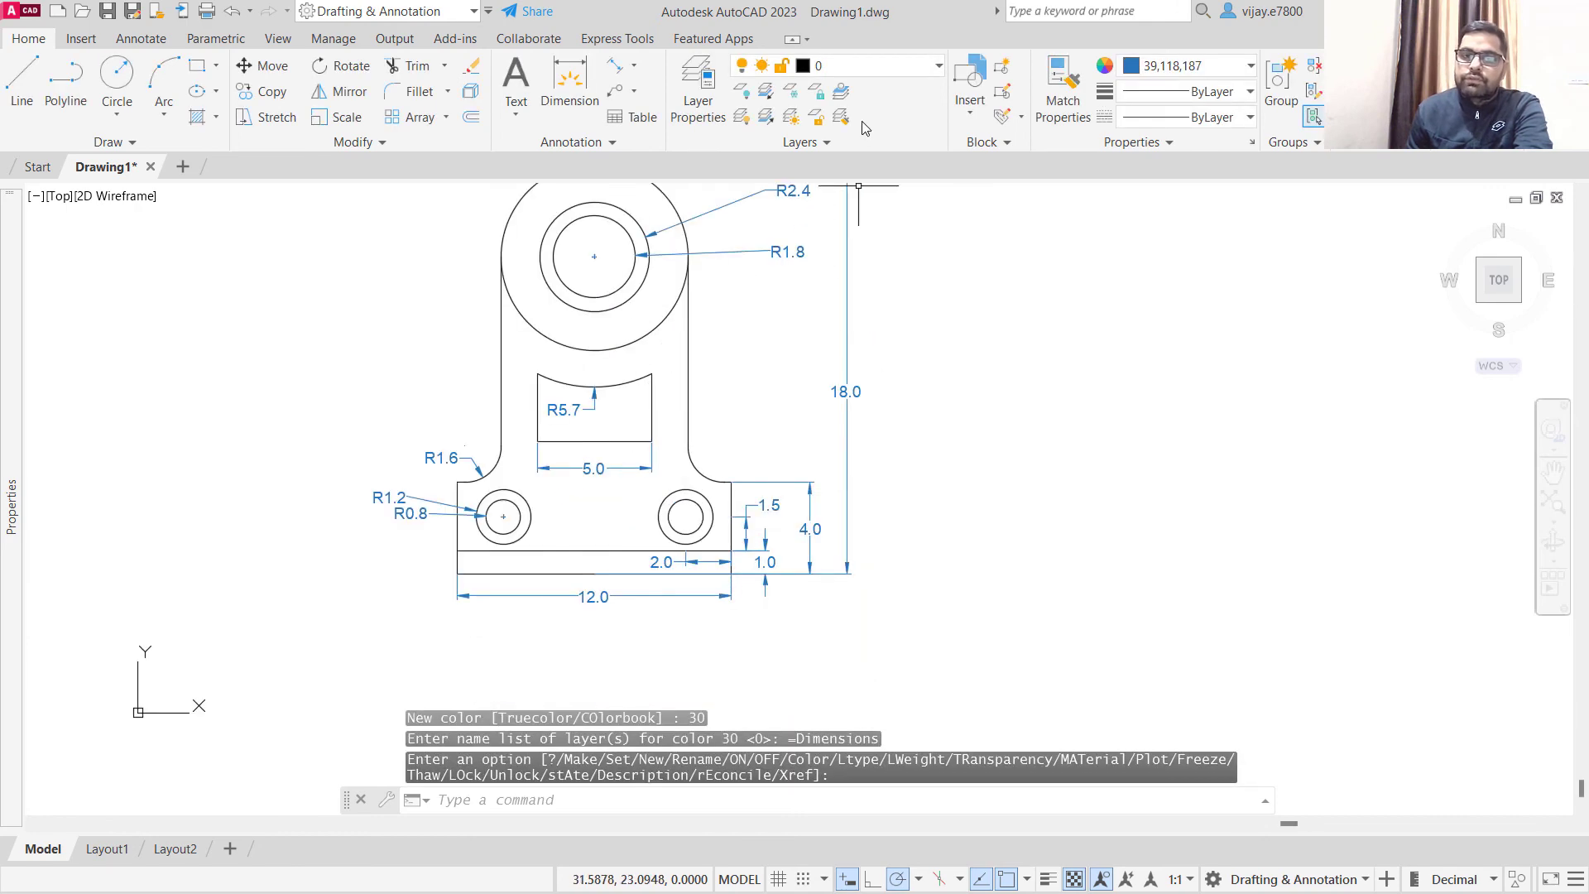
- Make the Dimensions layer current and set the current object colour to ByLayer
click(865, 69)
click(828, 136)
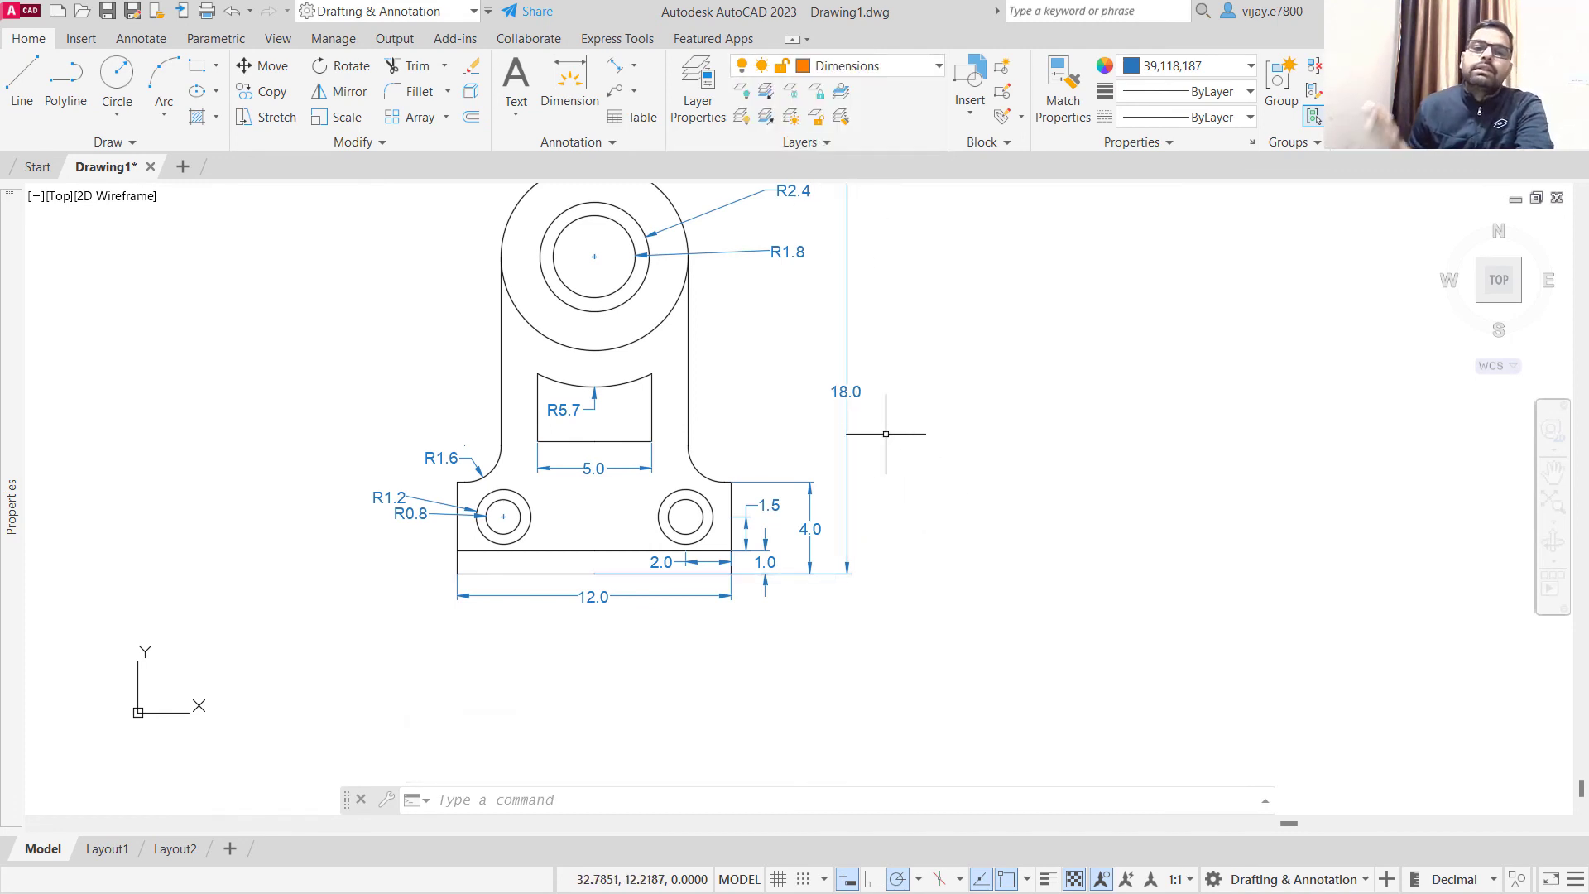
scroll(872, 431, down, 2)
scroll(872, 430, up, 2)
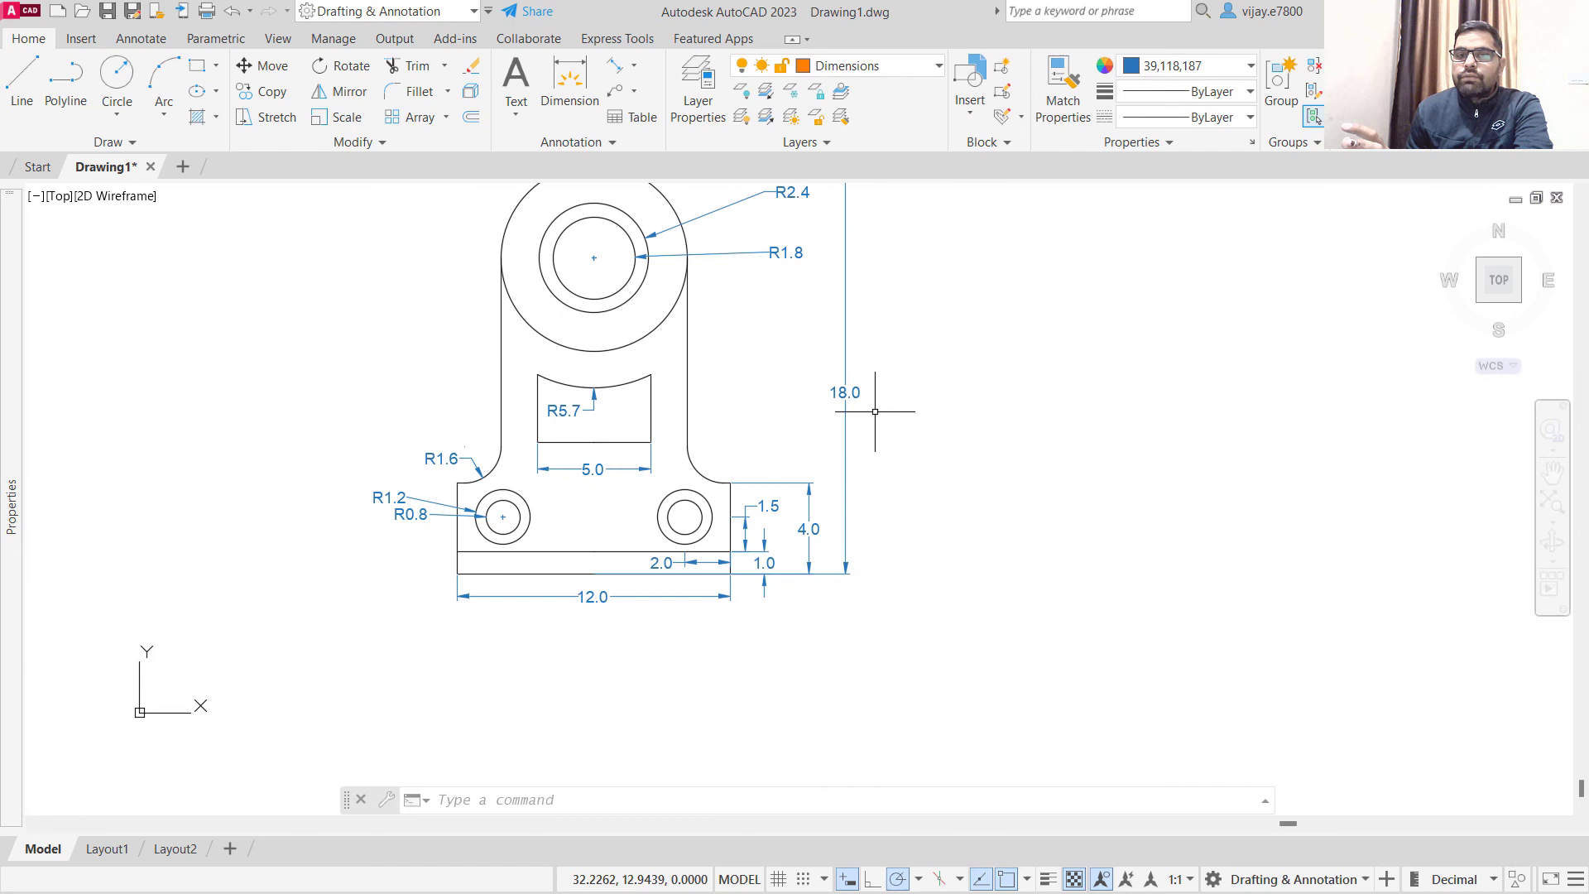
click(1156, 73)
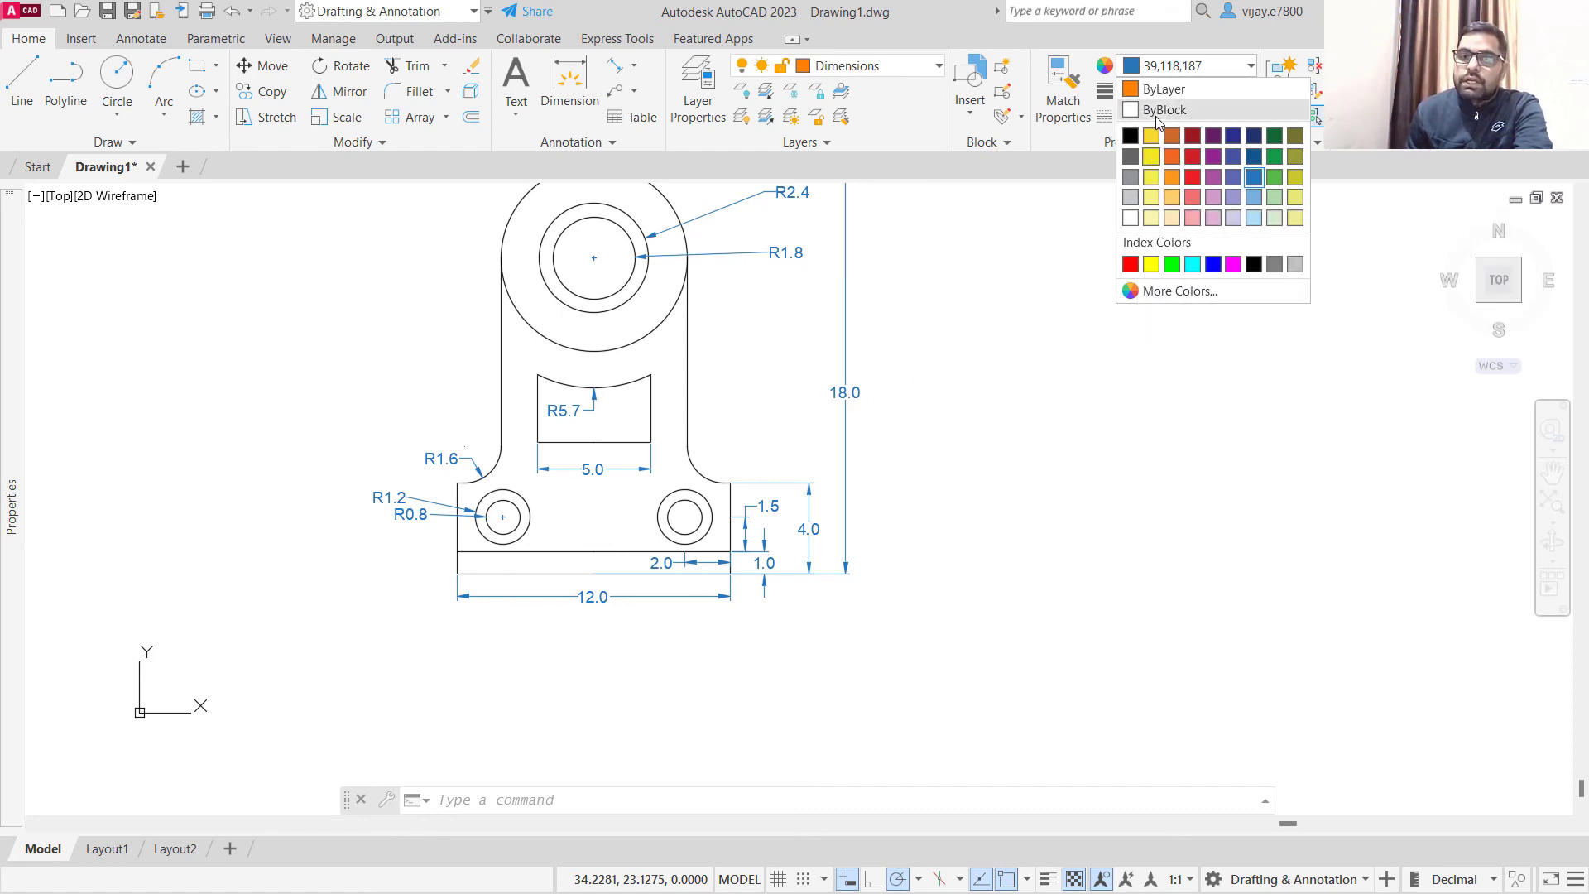
click(1162, 89)
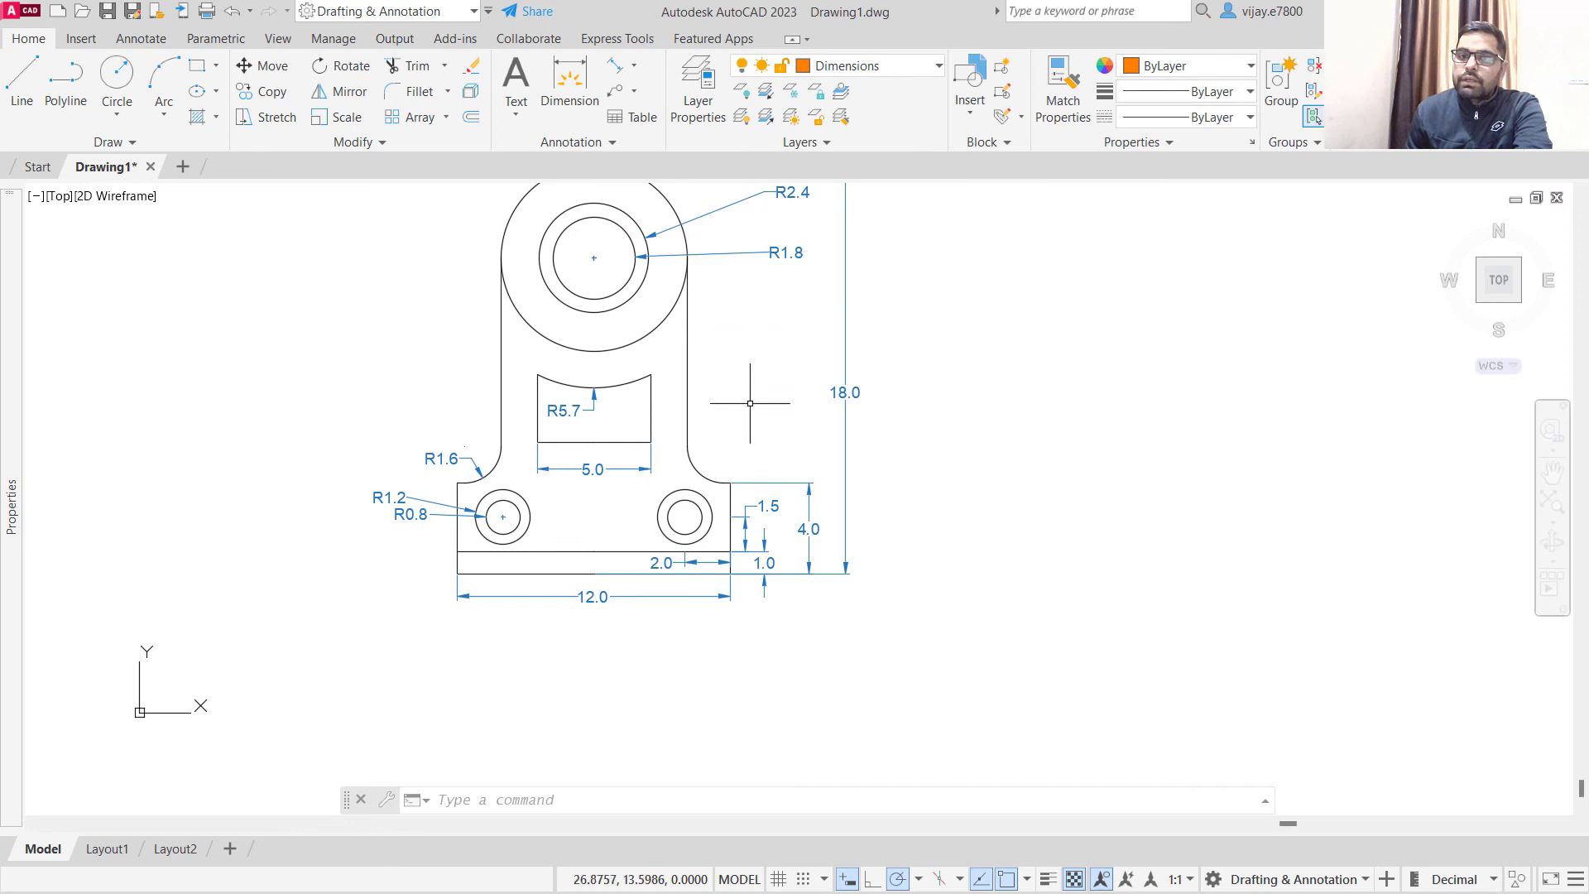
- Turn the current Dimensions layer off, accepting that the current layer is hidden, and switch it on again
click(859, 73)
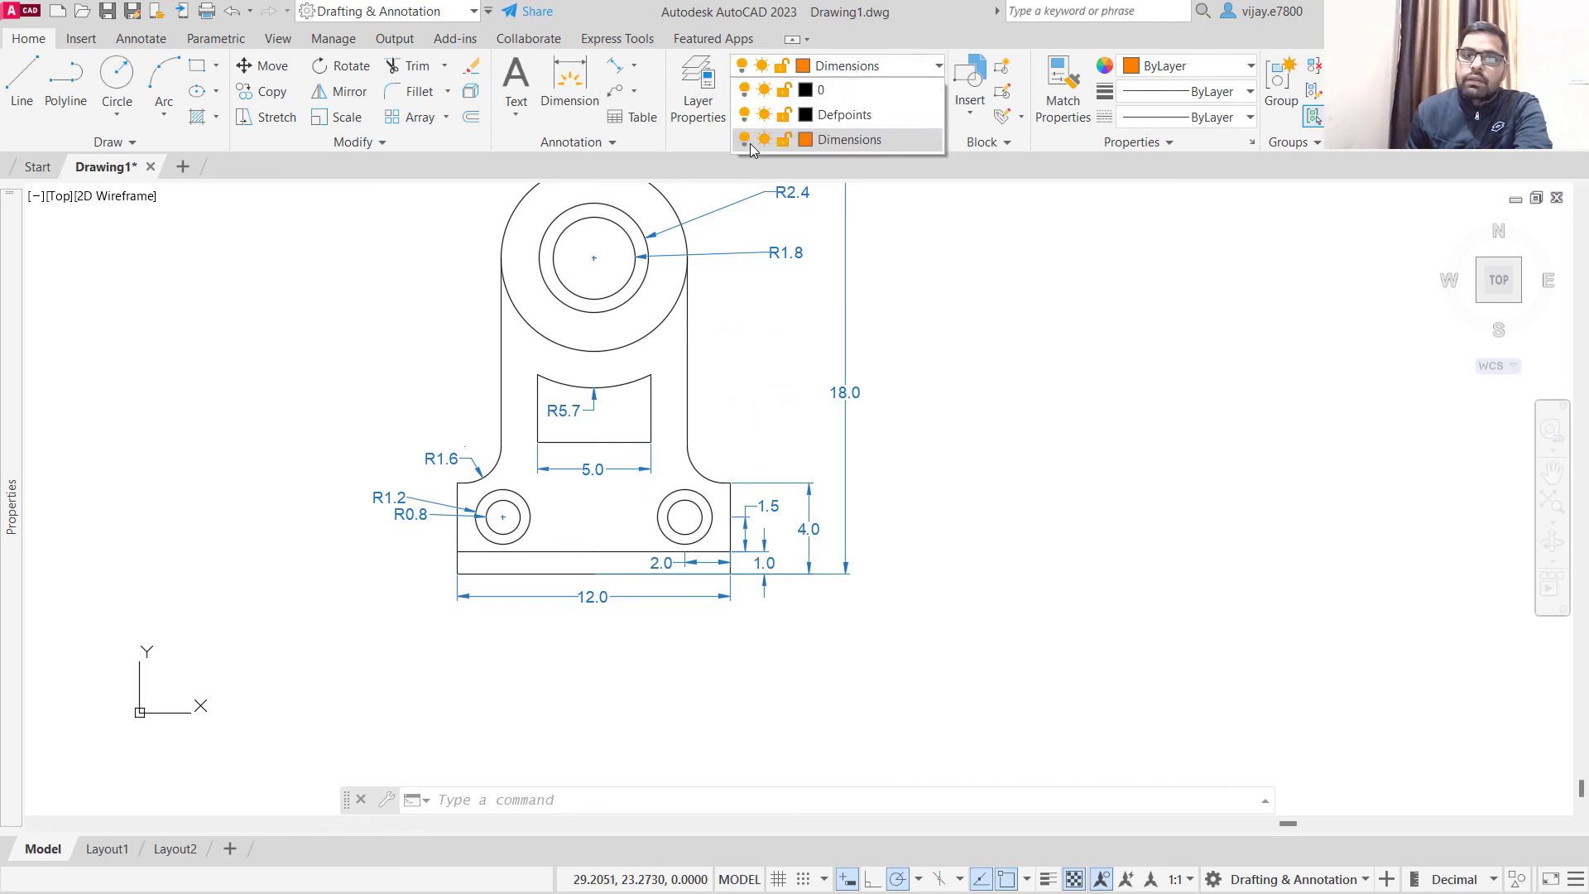
click(750, 142)
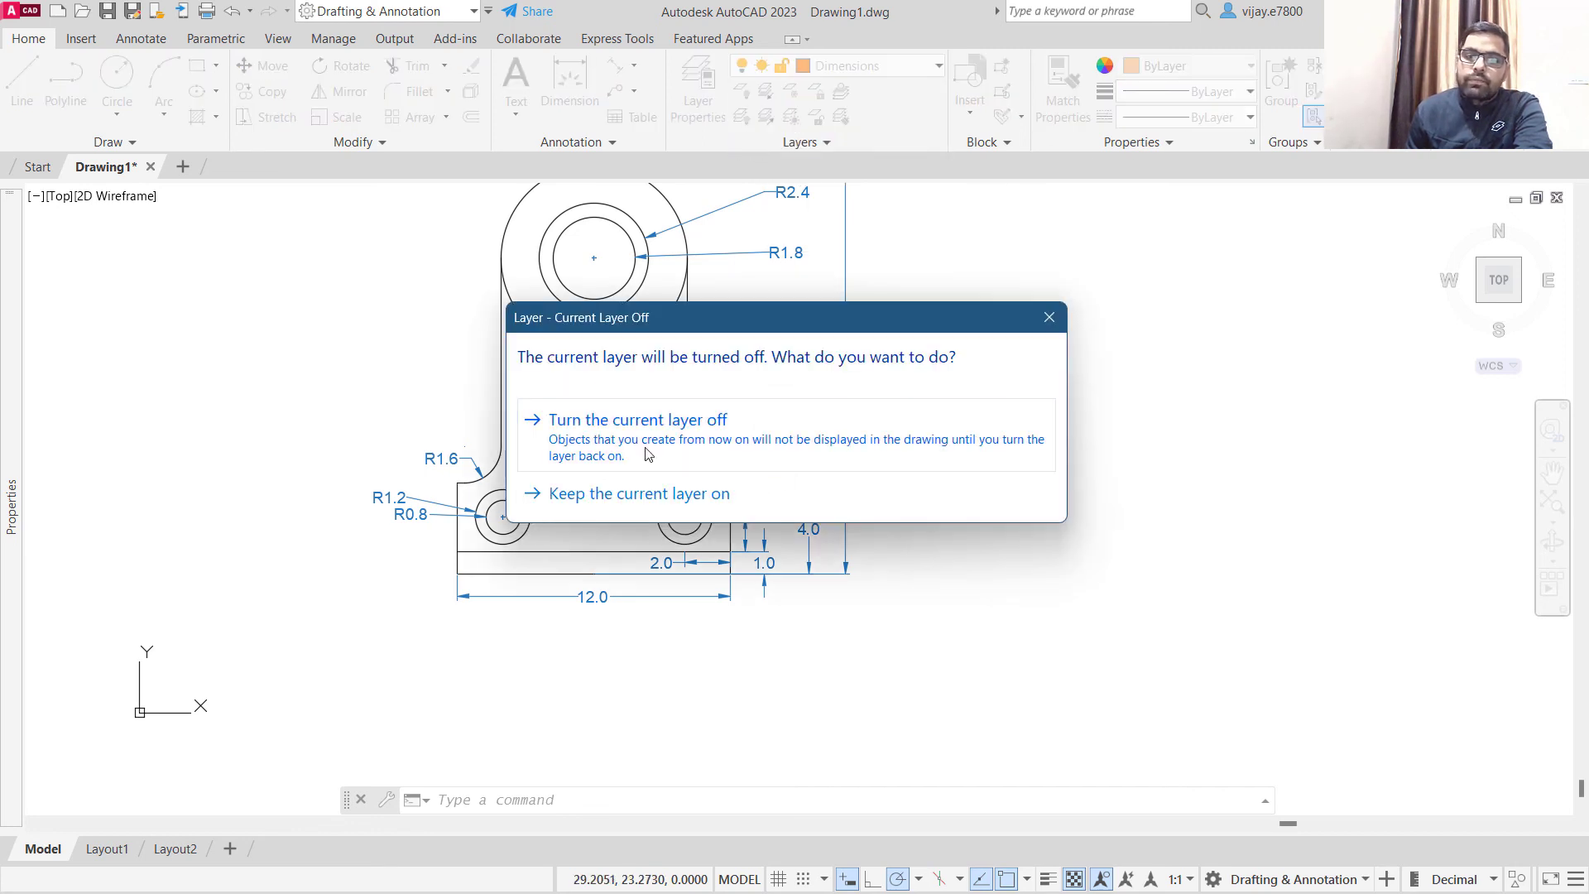
click(650, 455)
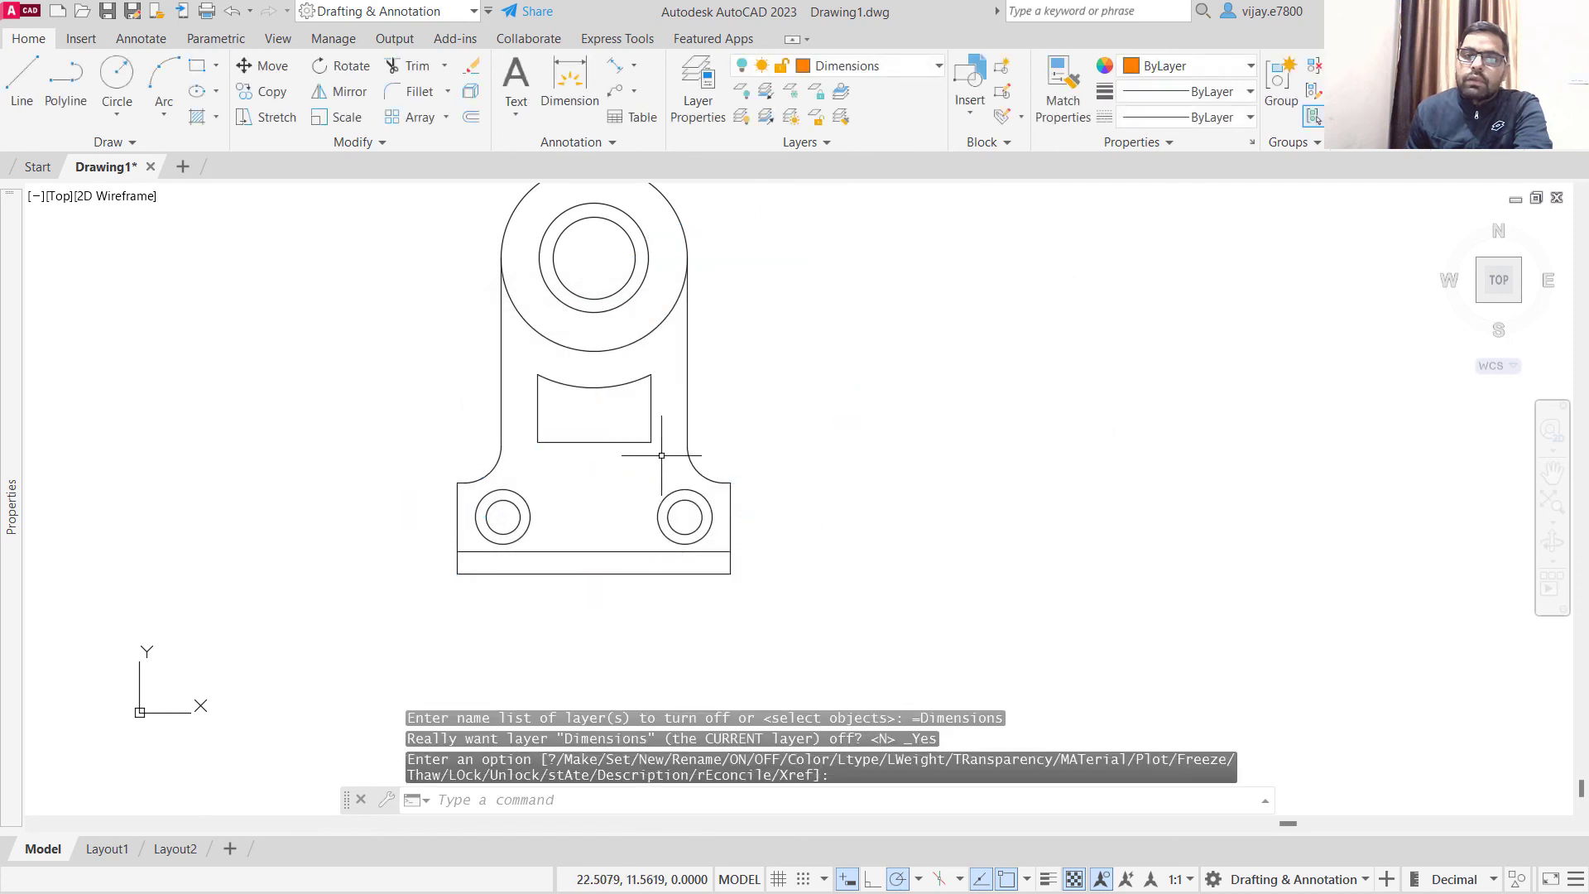
click(838, 68)
click(742, 140)
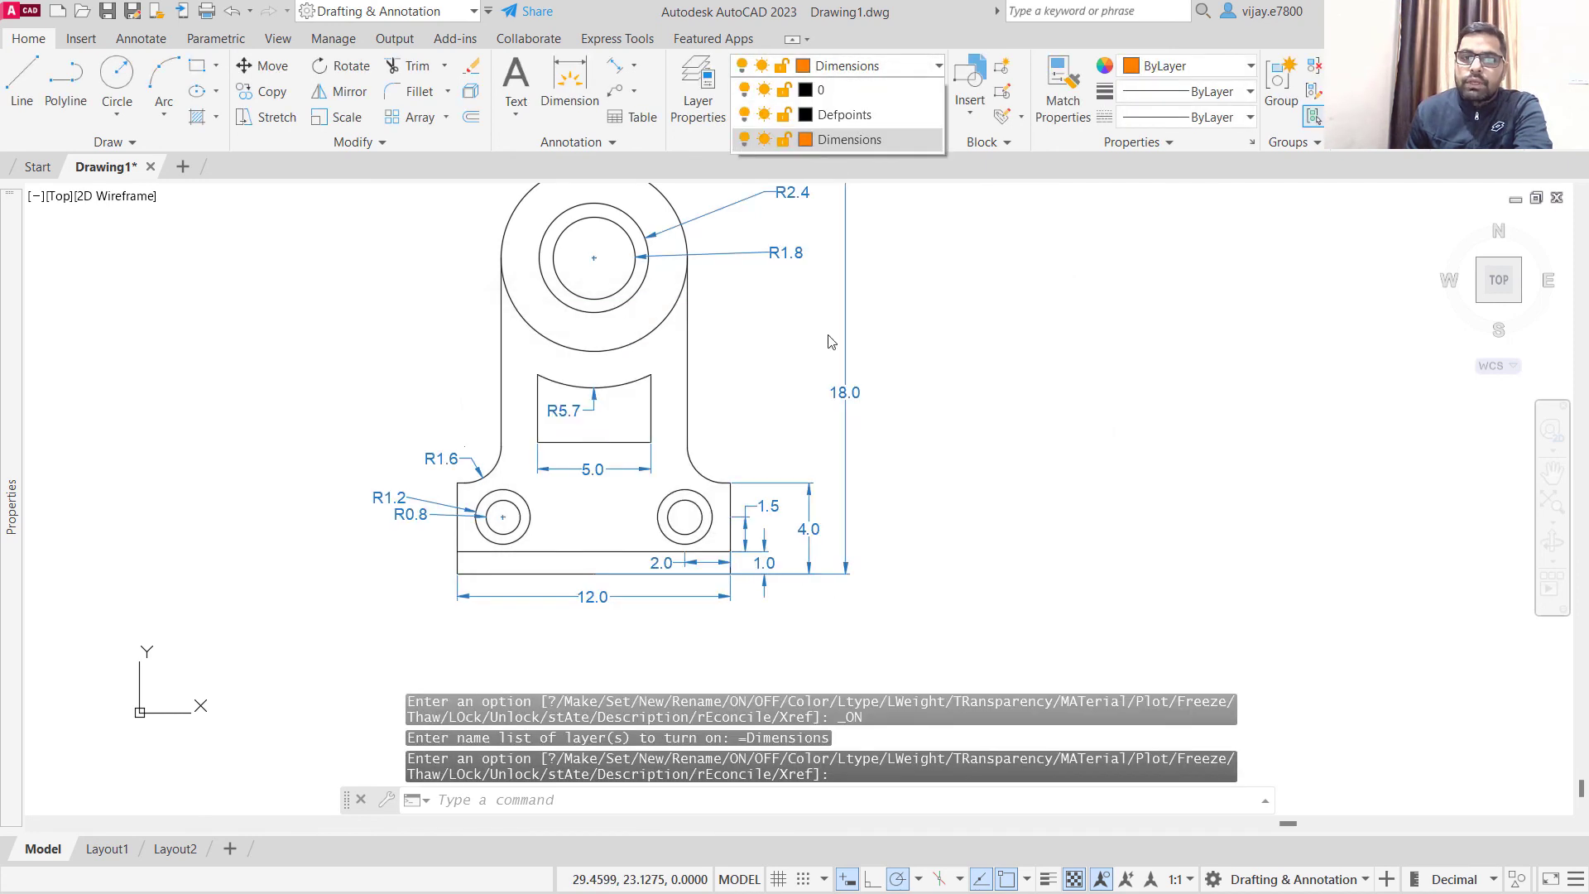
- Select the dimensions beside the bracket's base, extend the selection to all similar dimensions, and set their colour to ByLayer
click(908, 609)
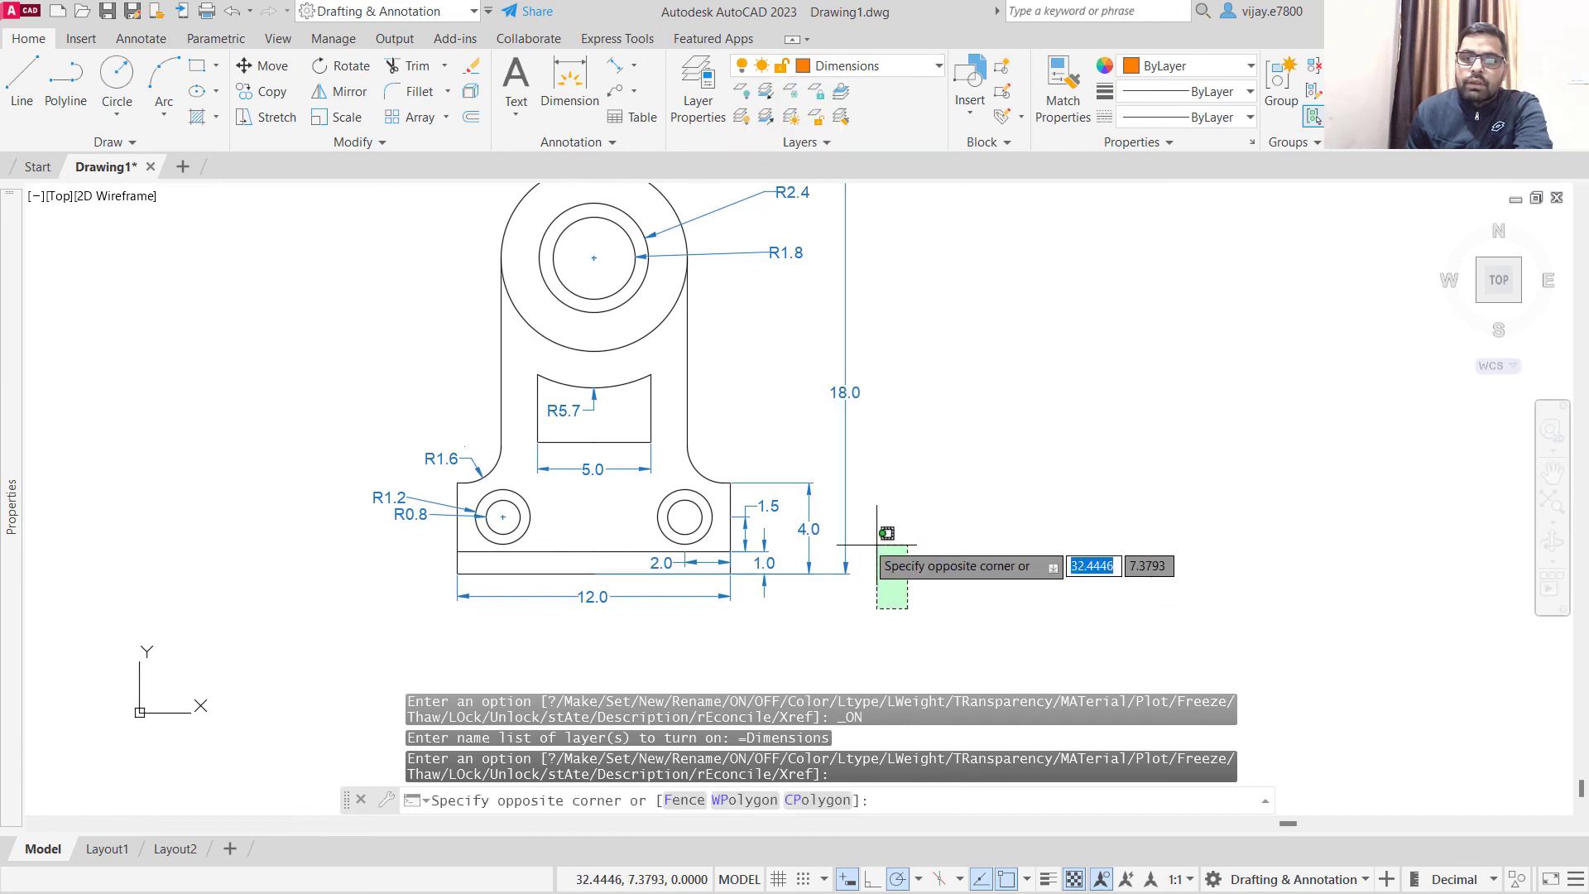
click(736, 446)
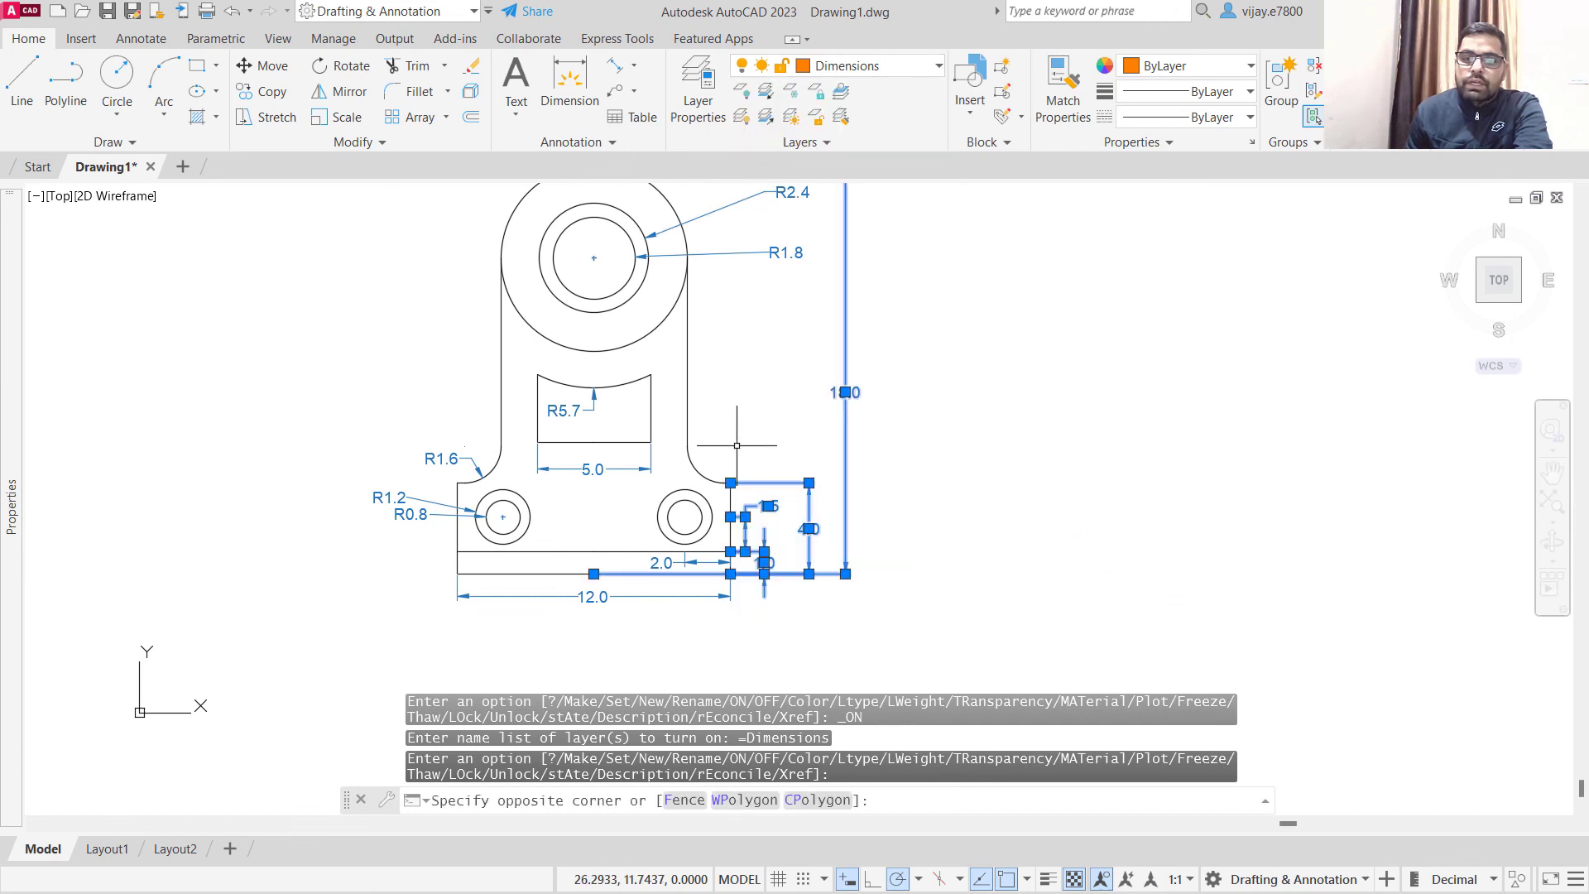
right_click(429, 480)
click(501, 688)
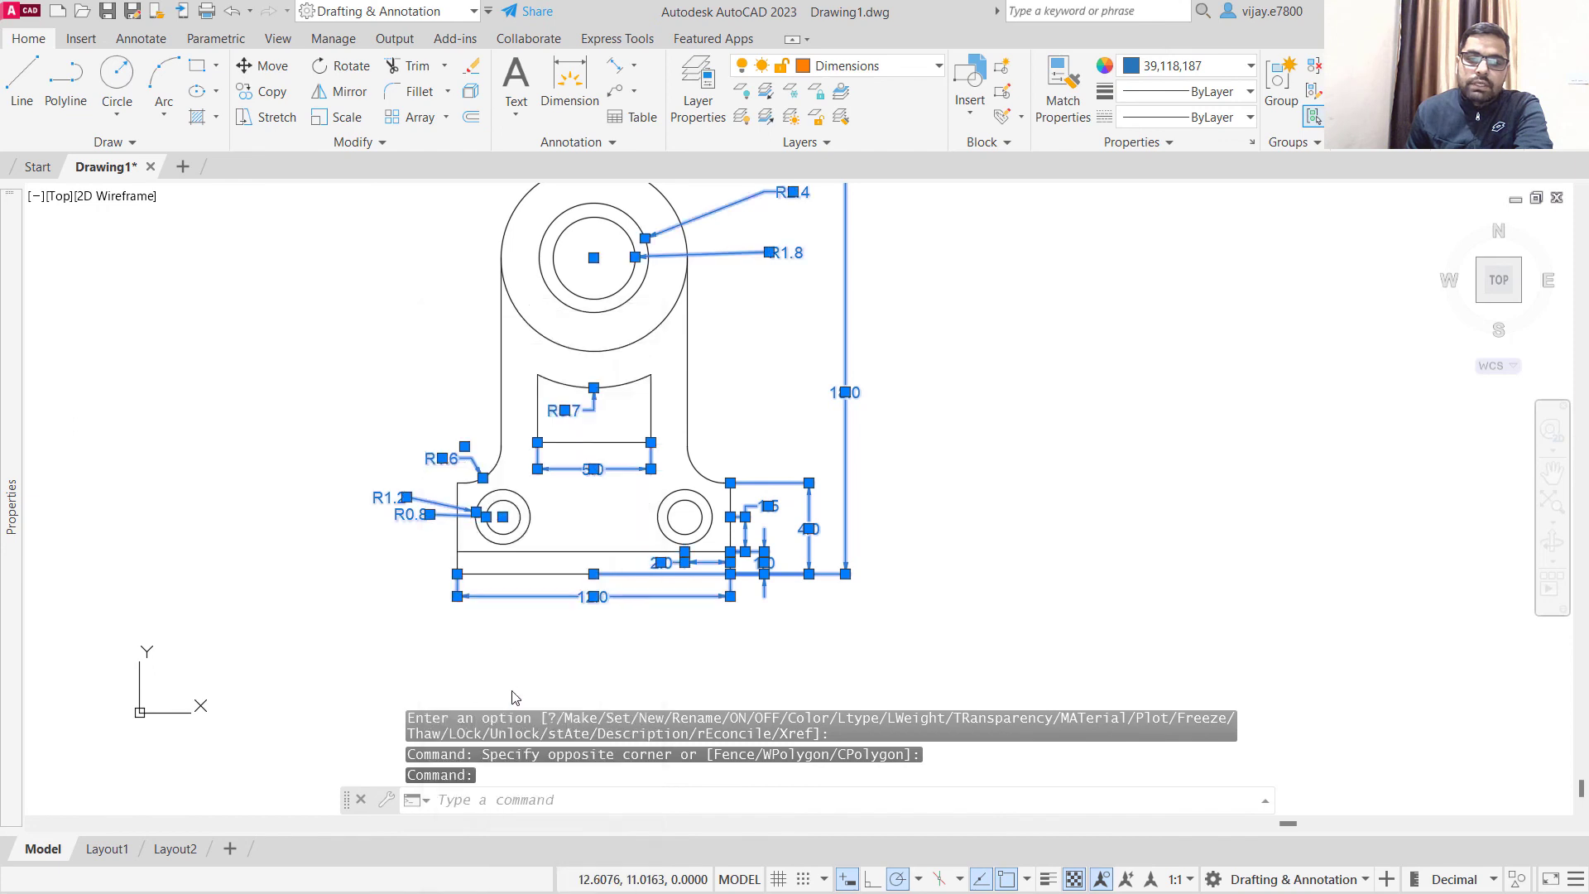
click(1159, 69)
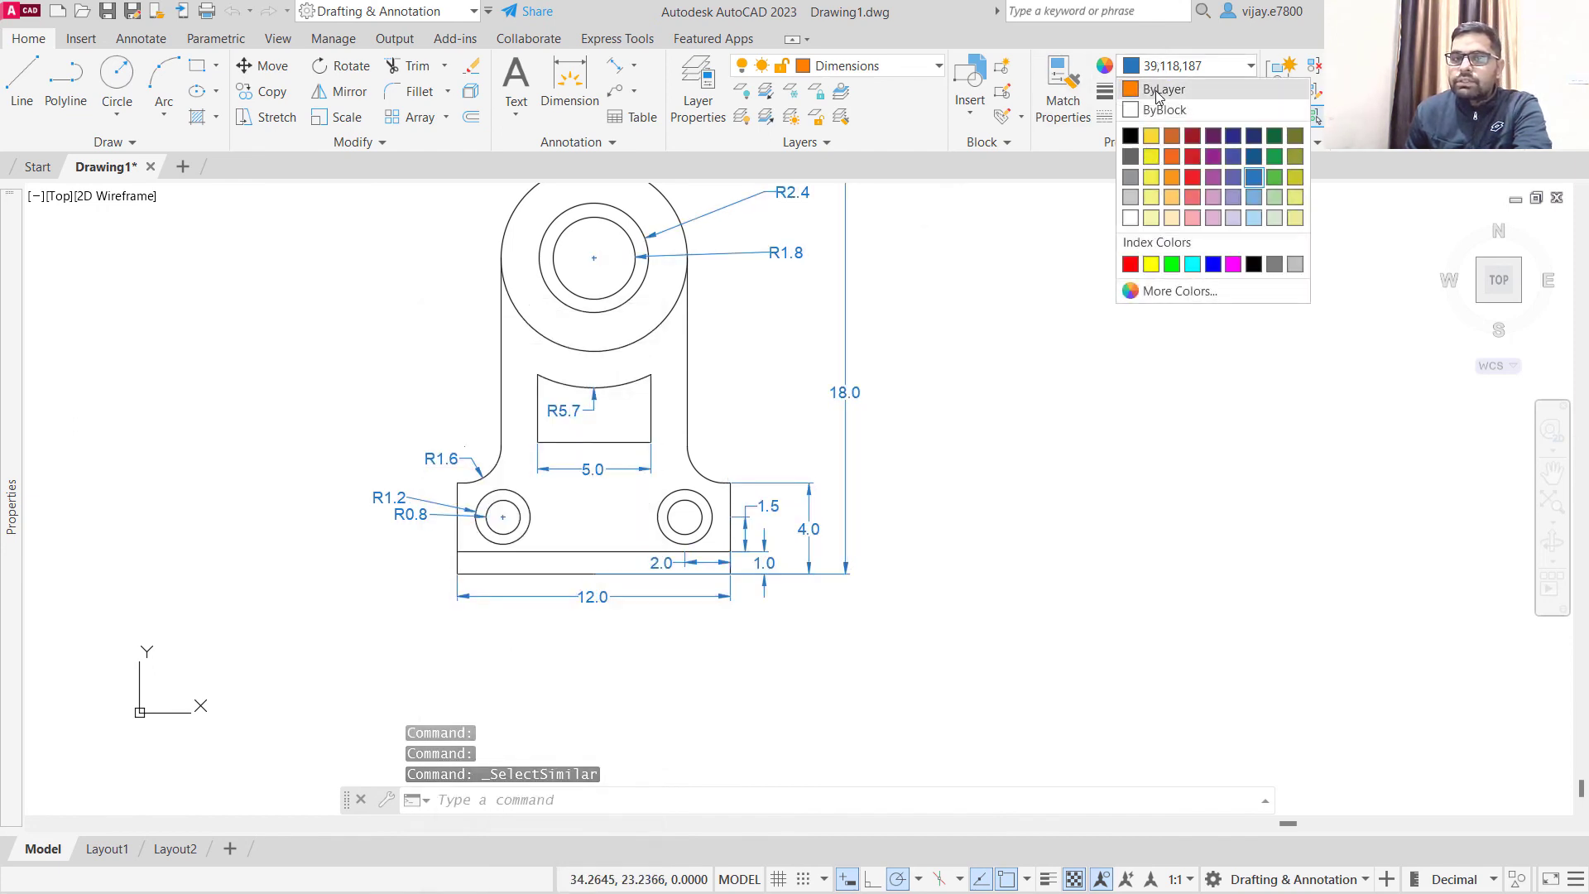
click(1157, 93)
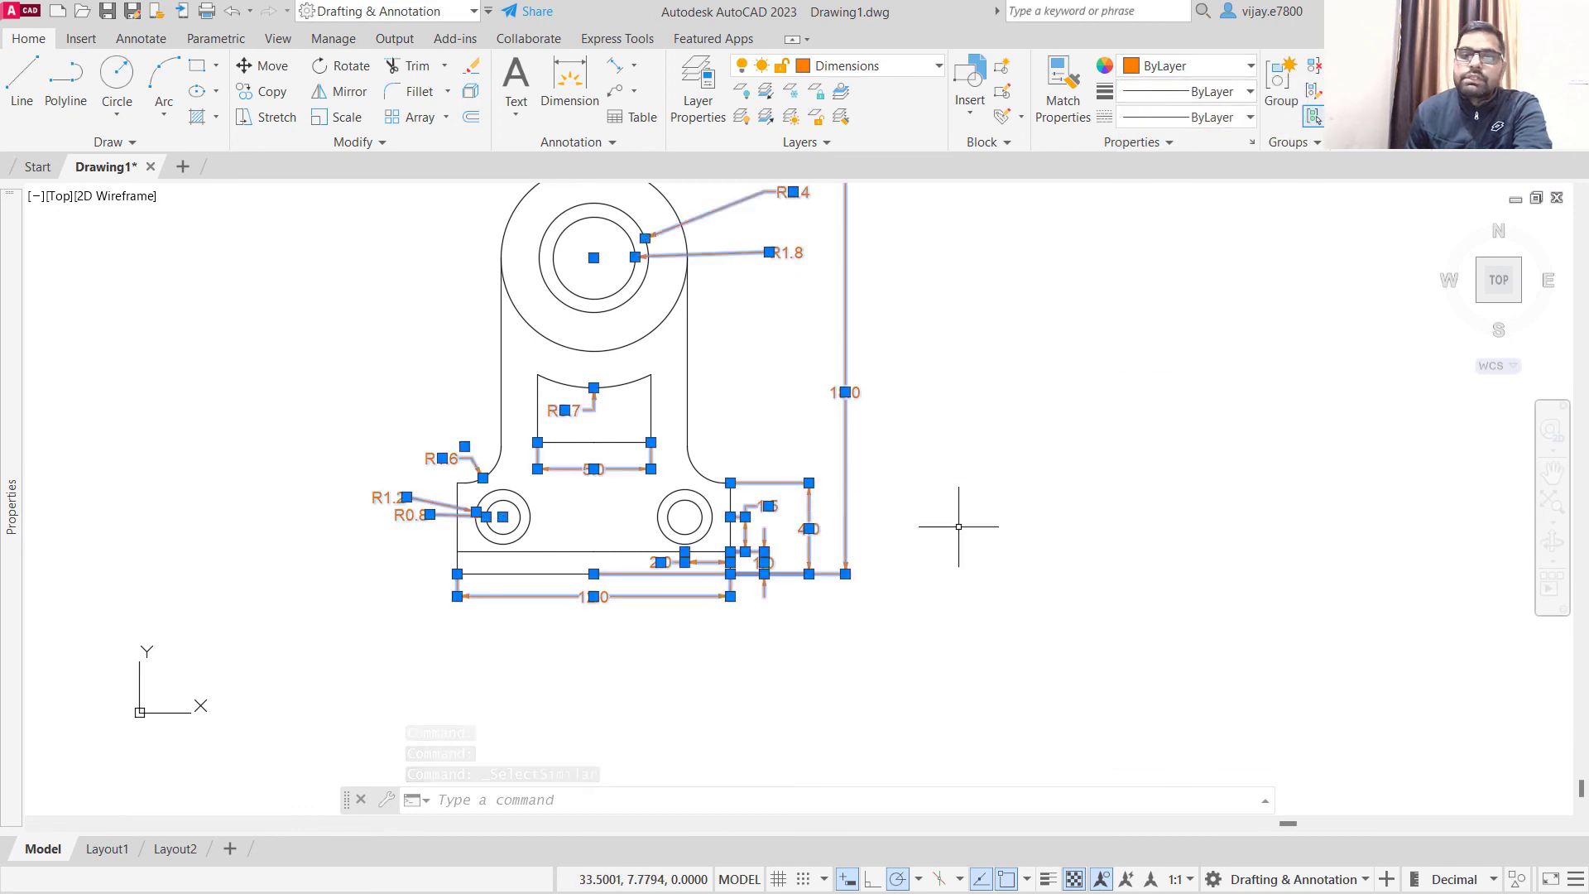
key(Escape)
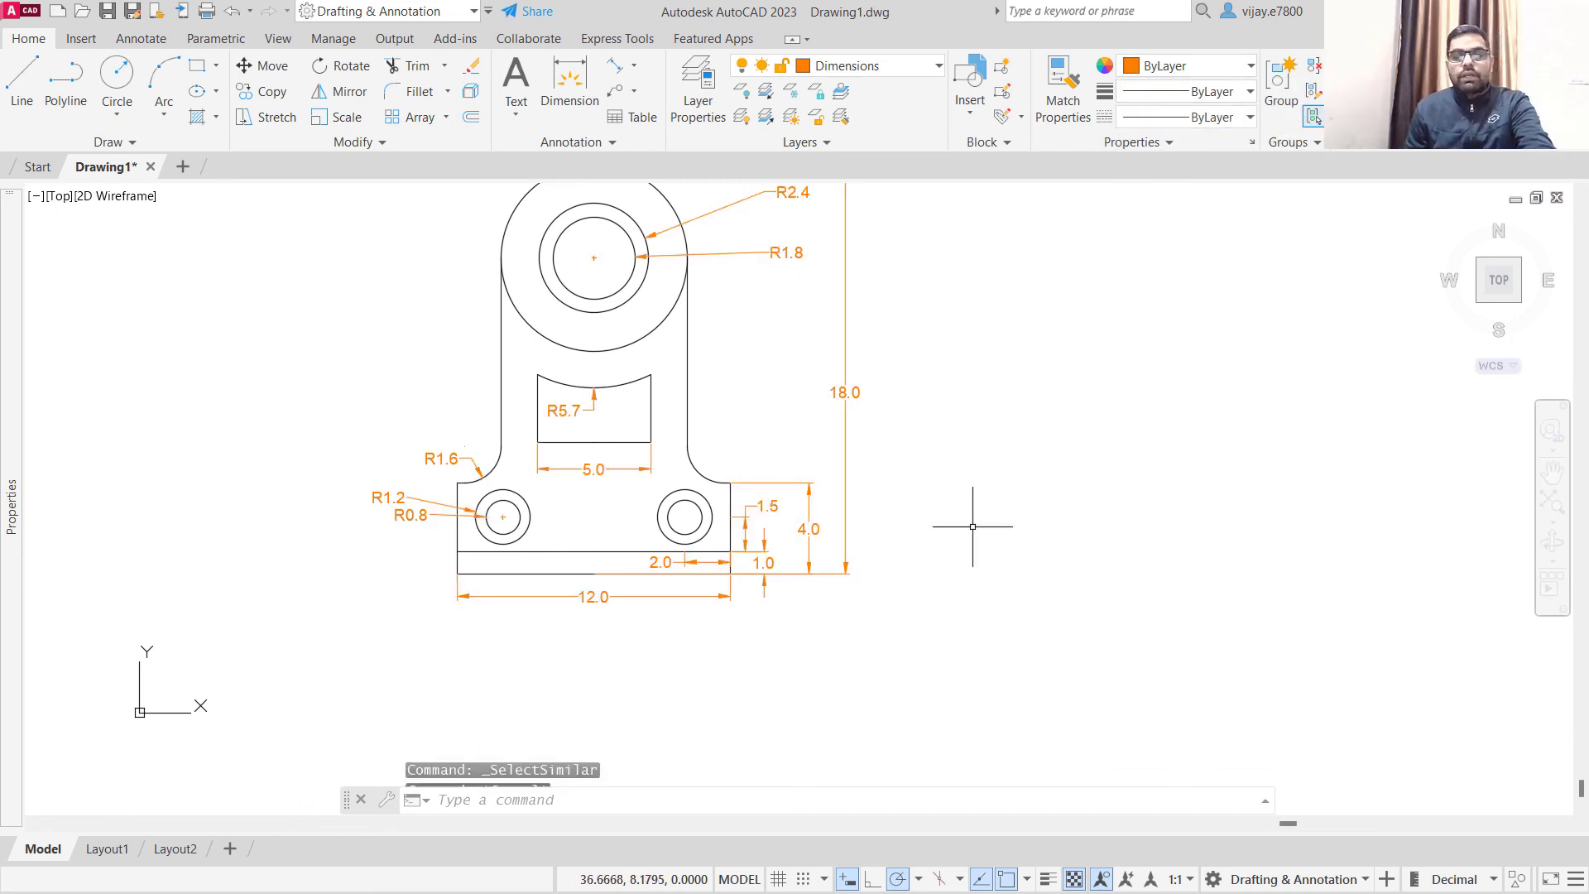
- Change the Dimensions layer's colour to index colour 102, green
middle_drag(428, 328, 396, 409)
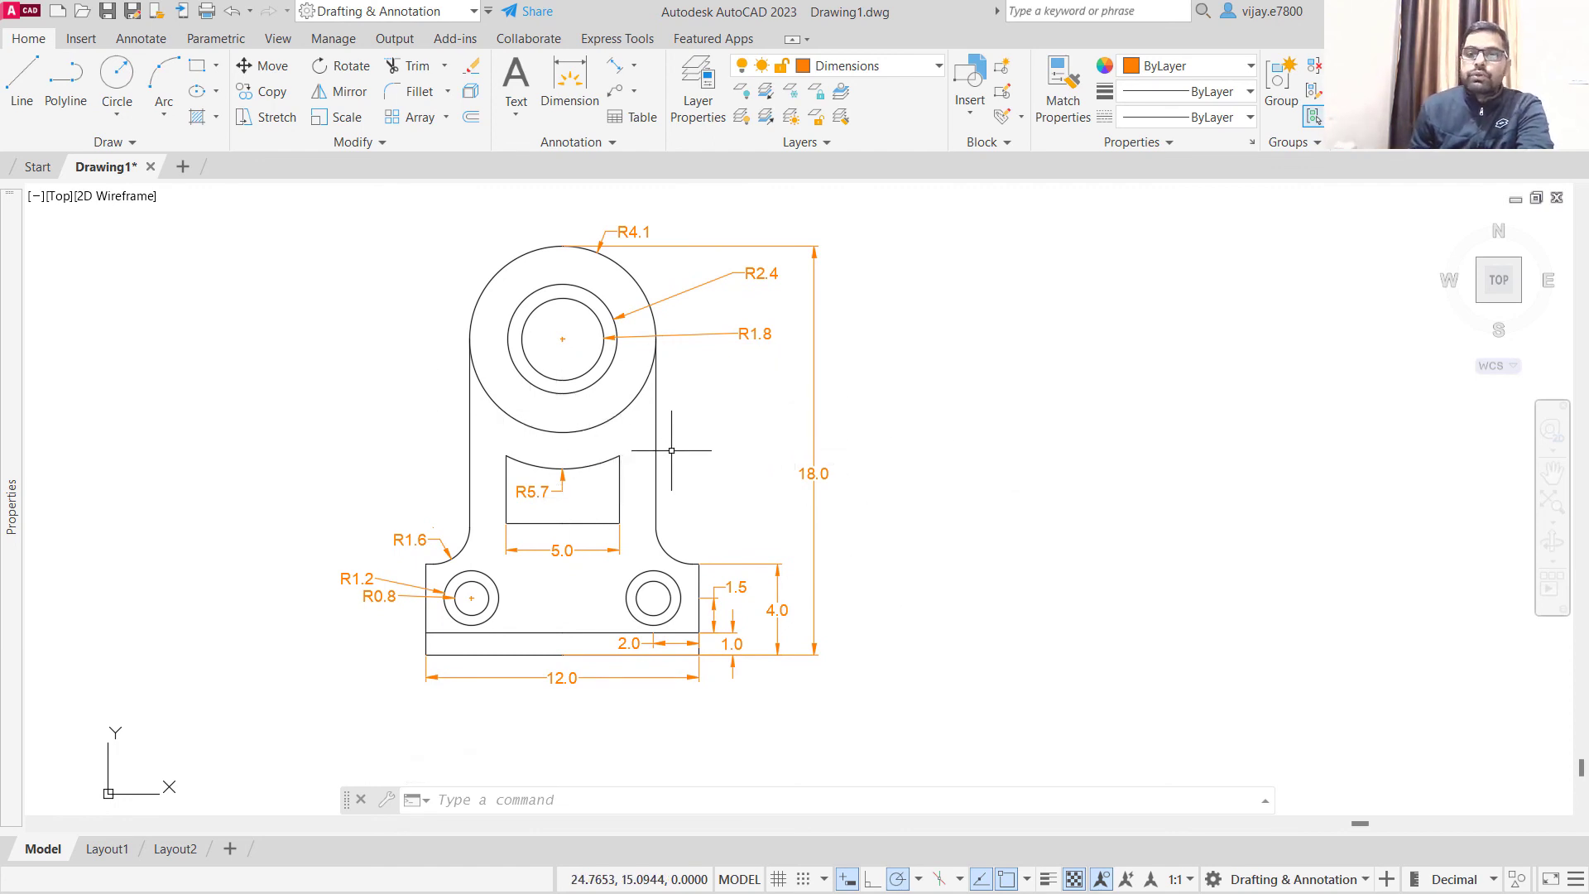
click(804, 71)
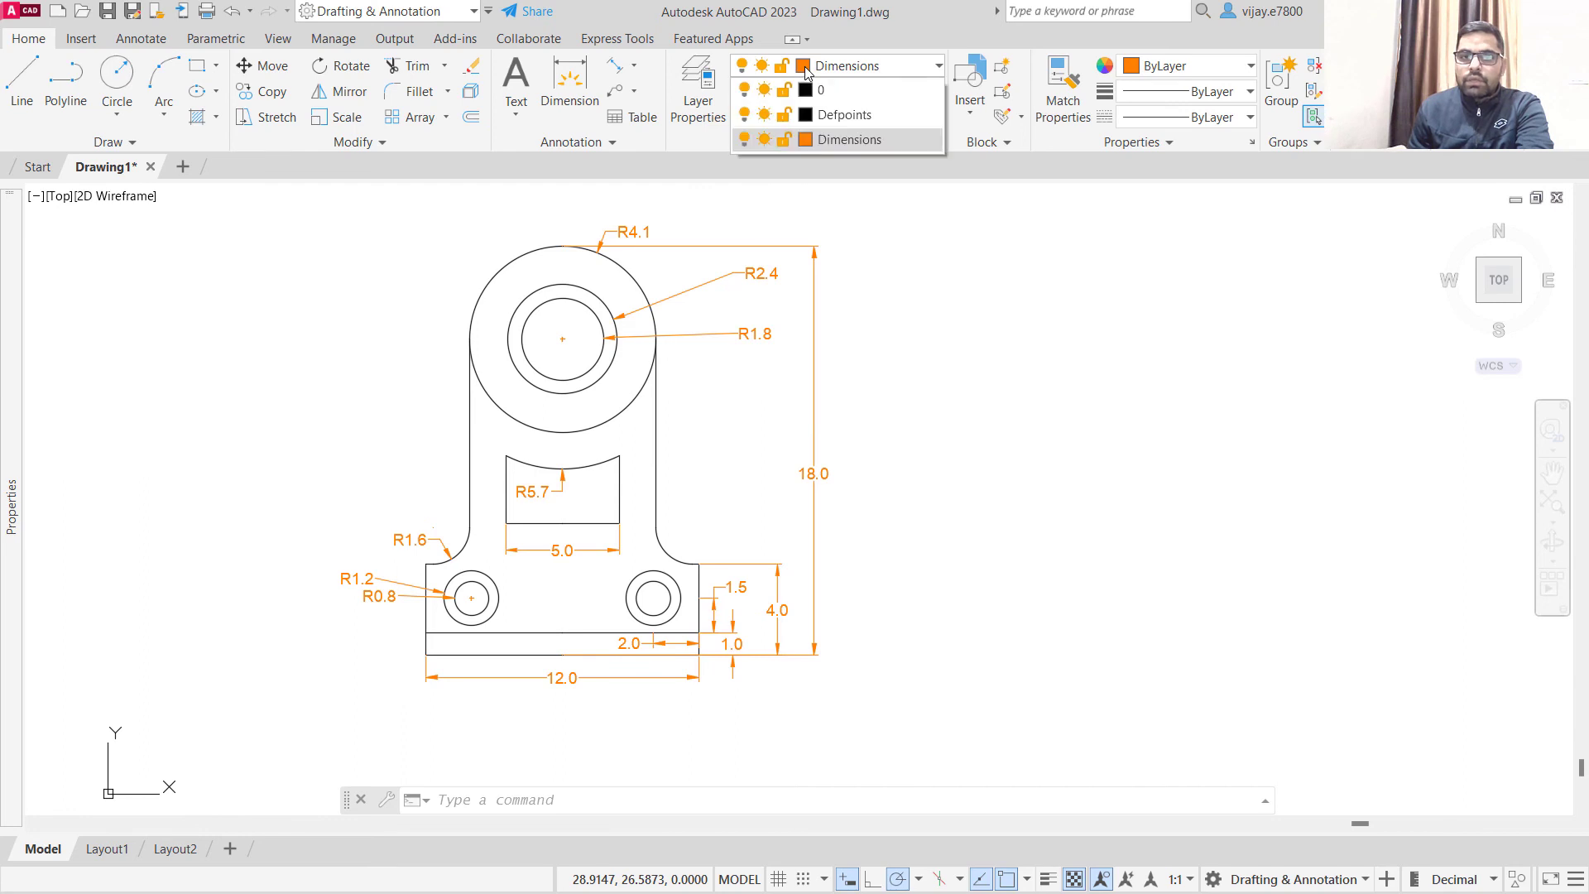
click(803, 142)
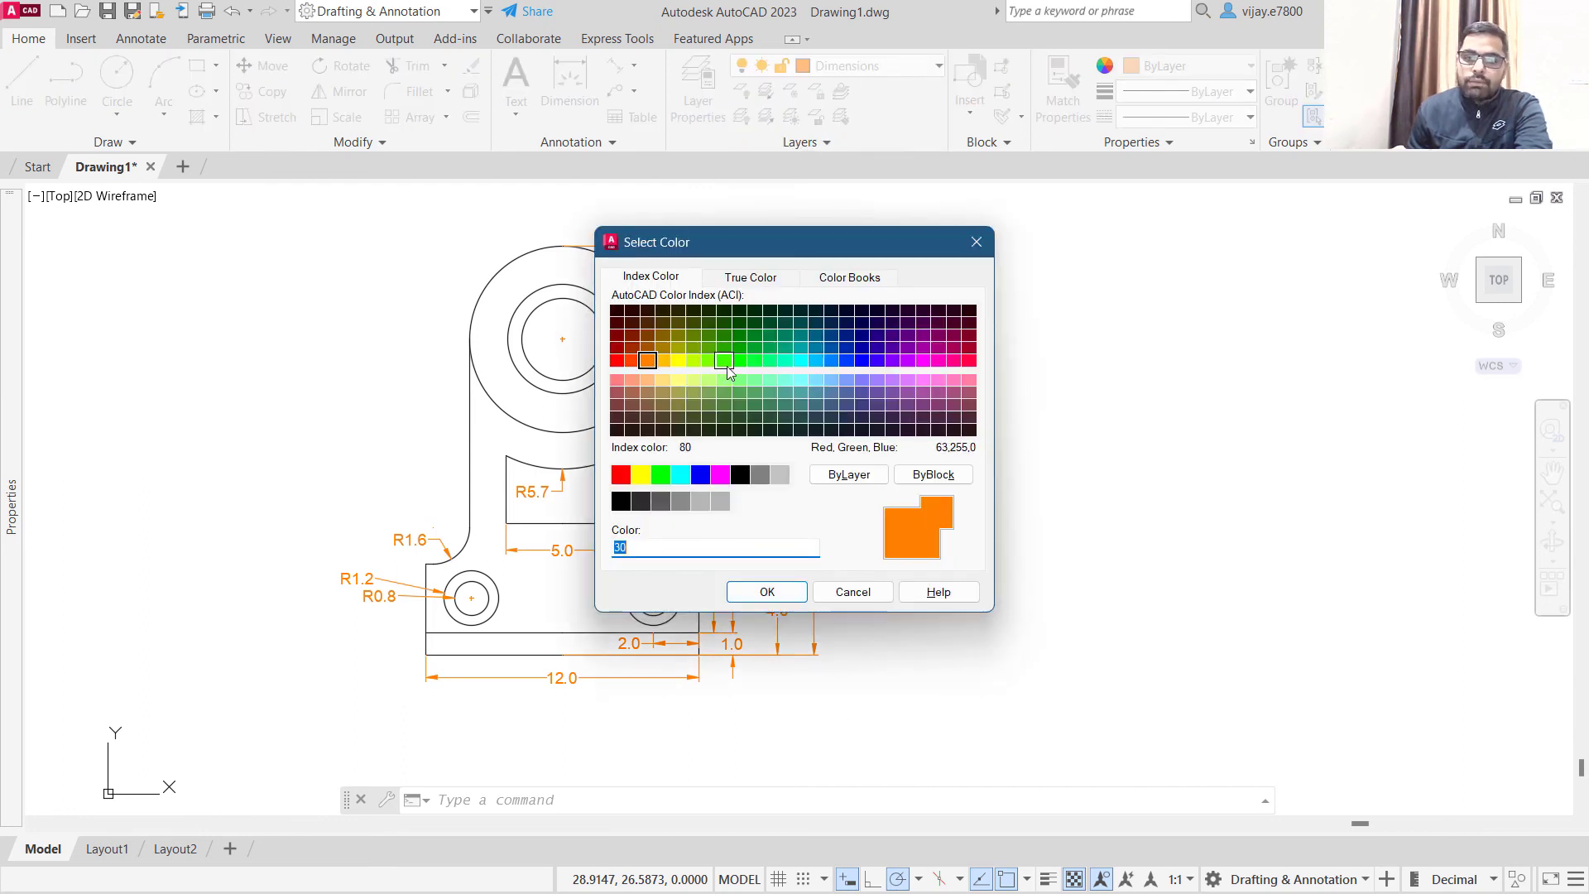
click(753, 353)
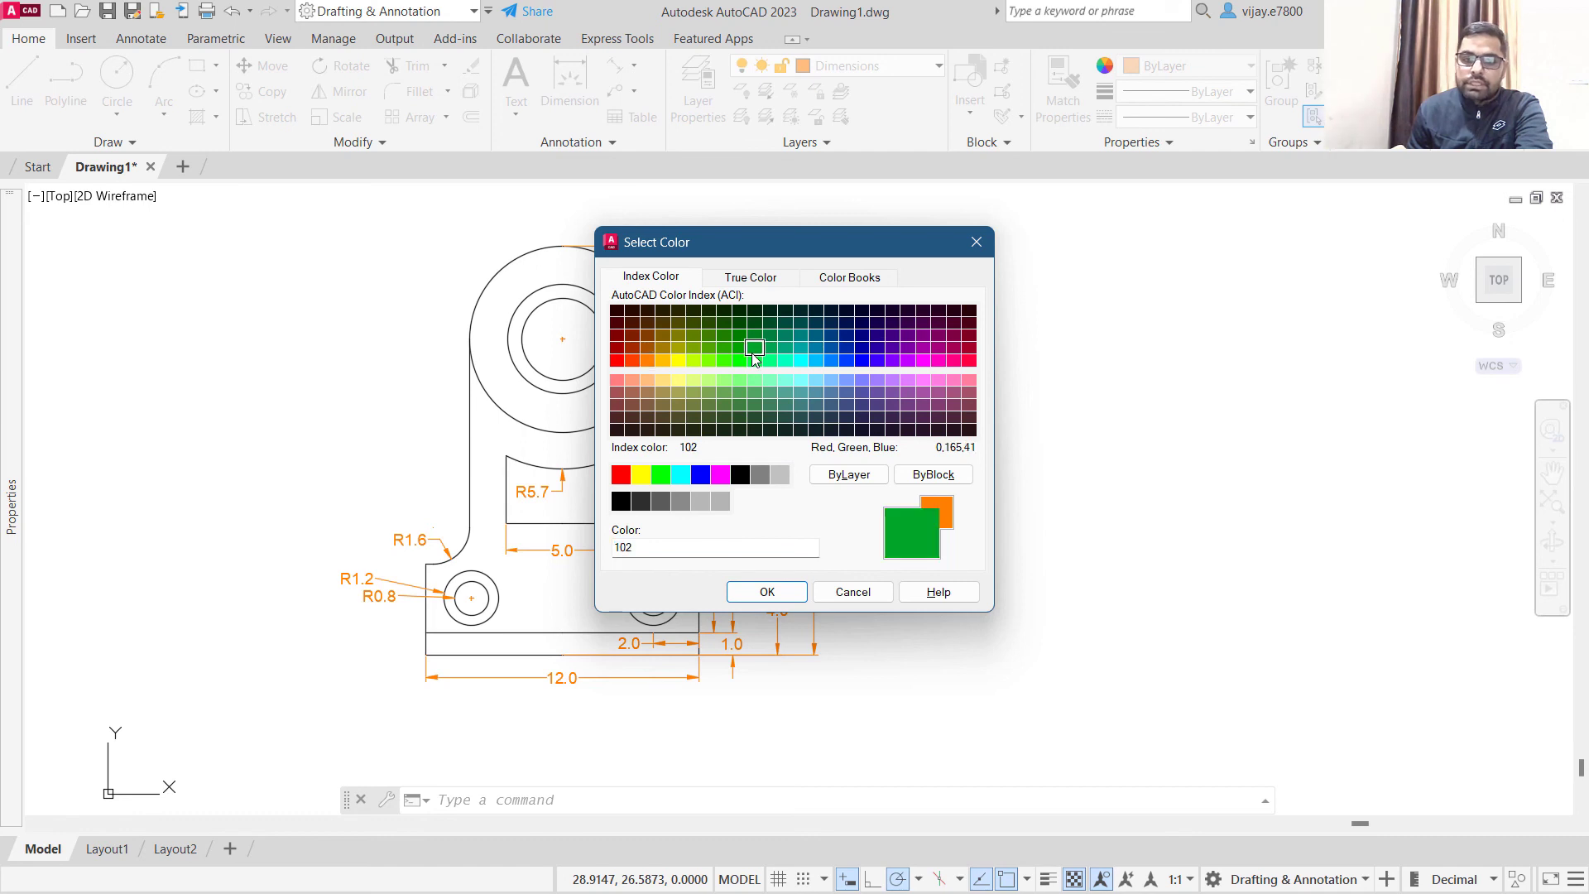
click(749, 593)
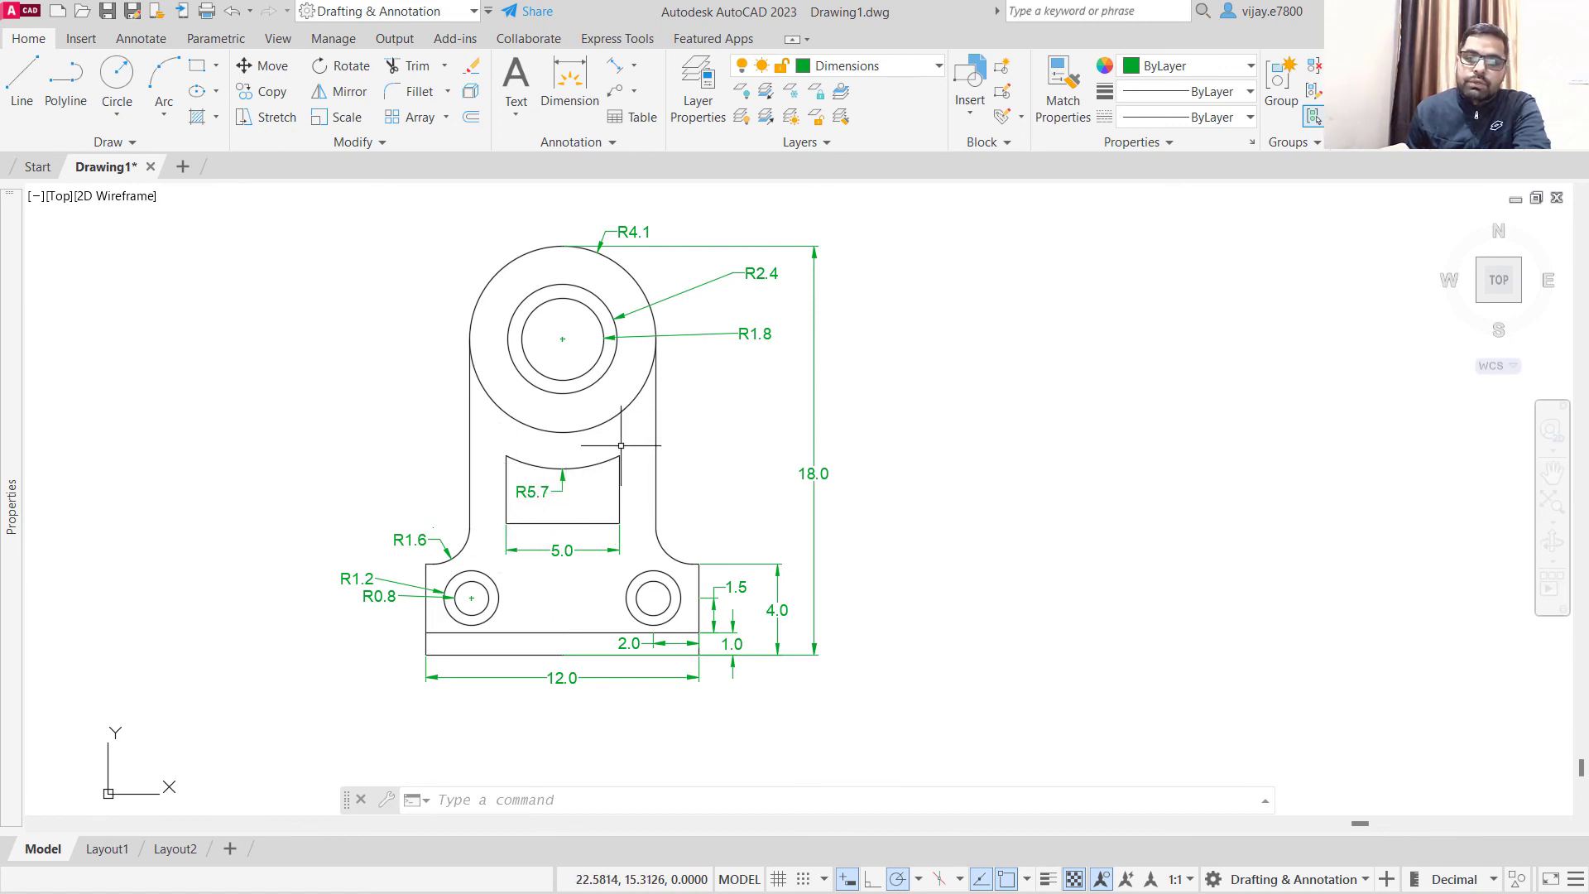
- Turn off the current Dimensions layer to hide all dimensions
click(824, 71)
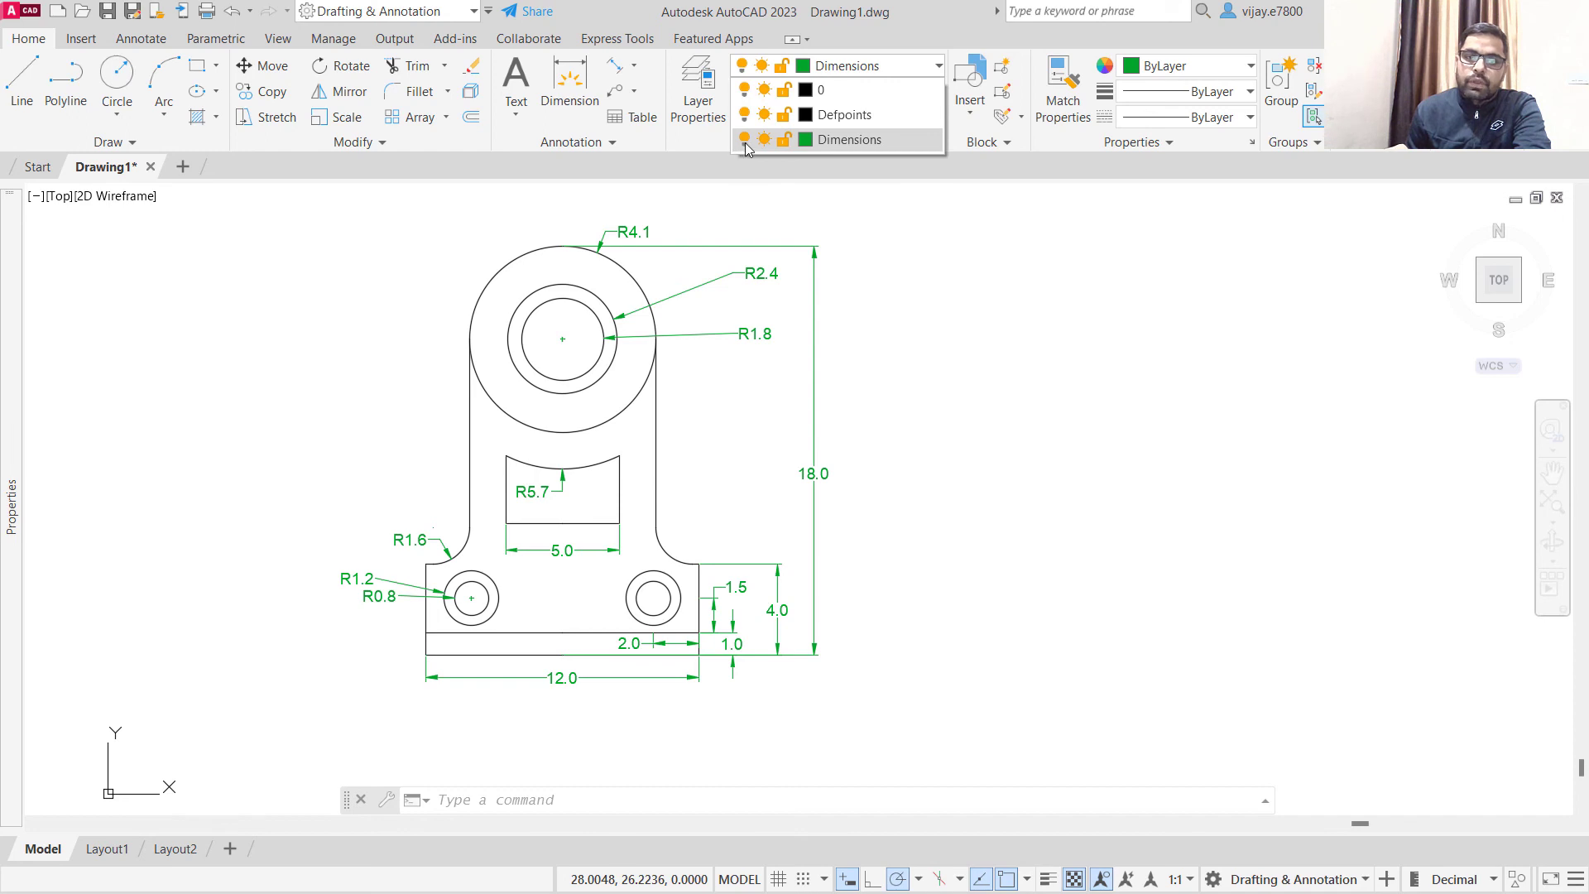
click(745, 140)
click(626, 439)
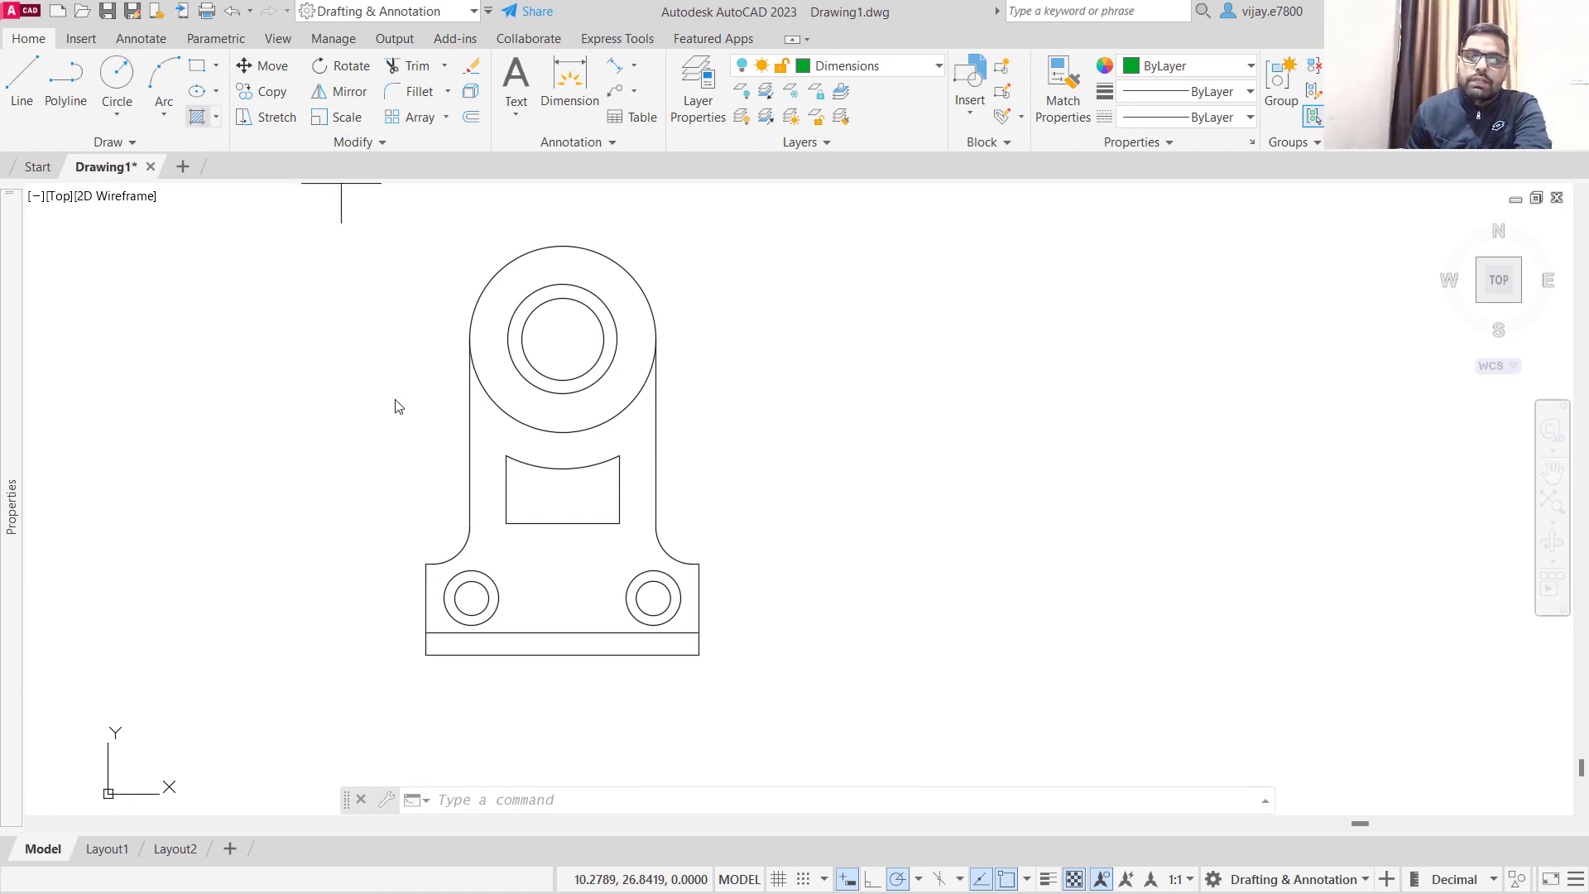
- Hatch the bracket body around the arc-topped cut-out with a solid fill in yellow, colour 244,238,81
click(488, 487)
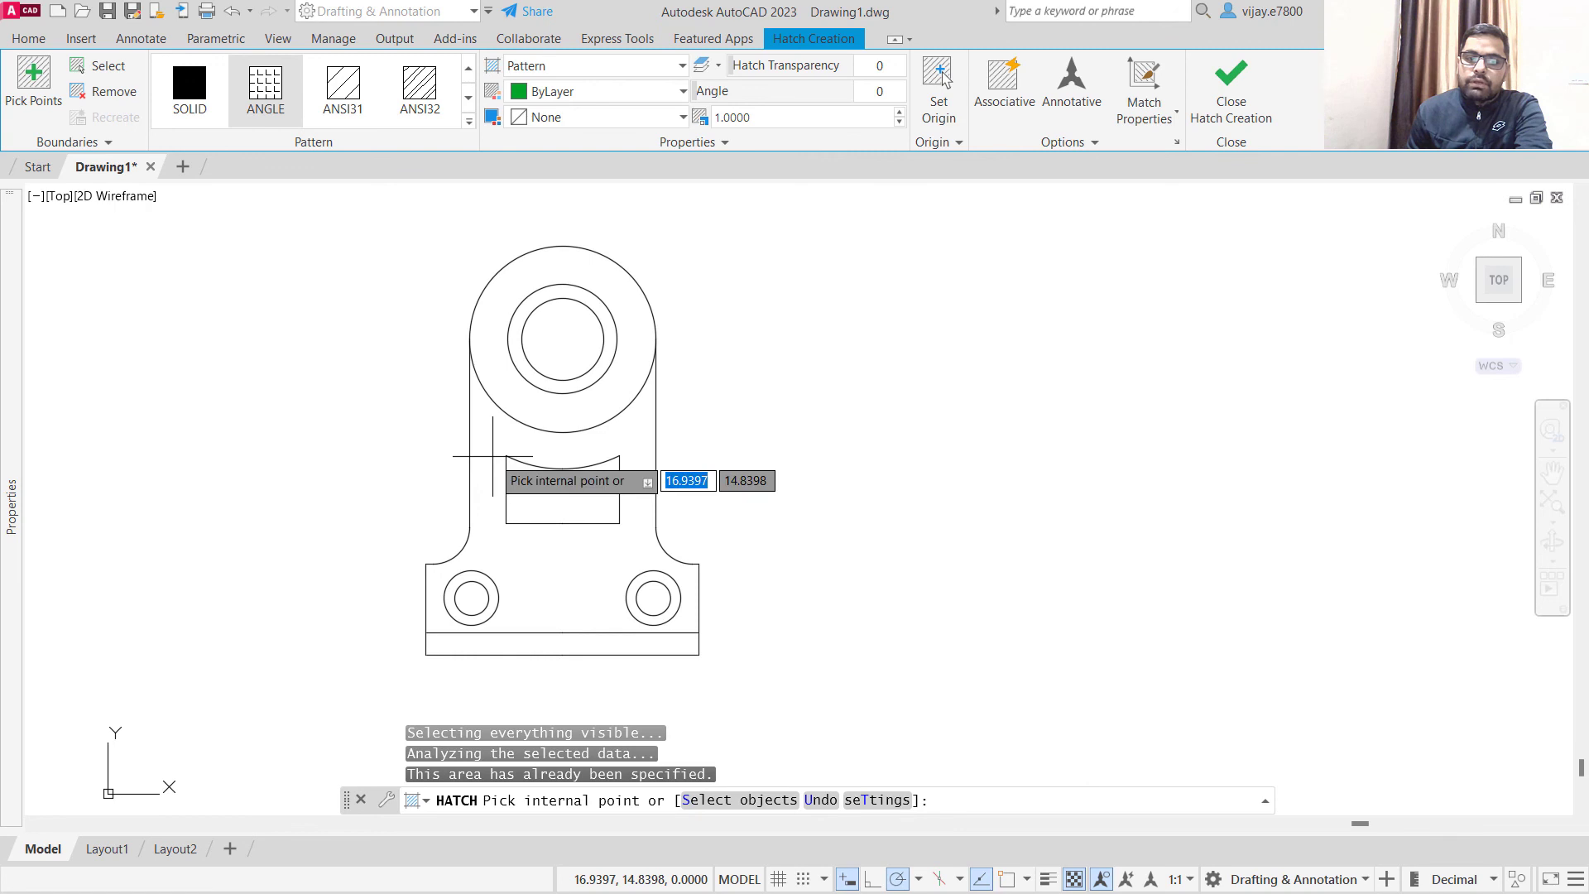
click(189, 87)
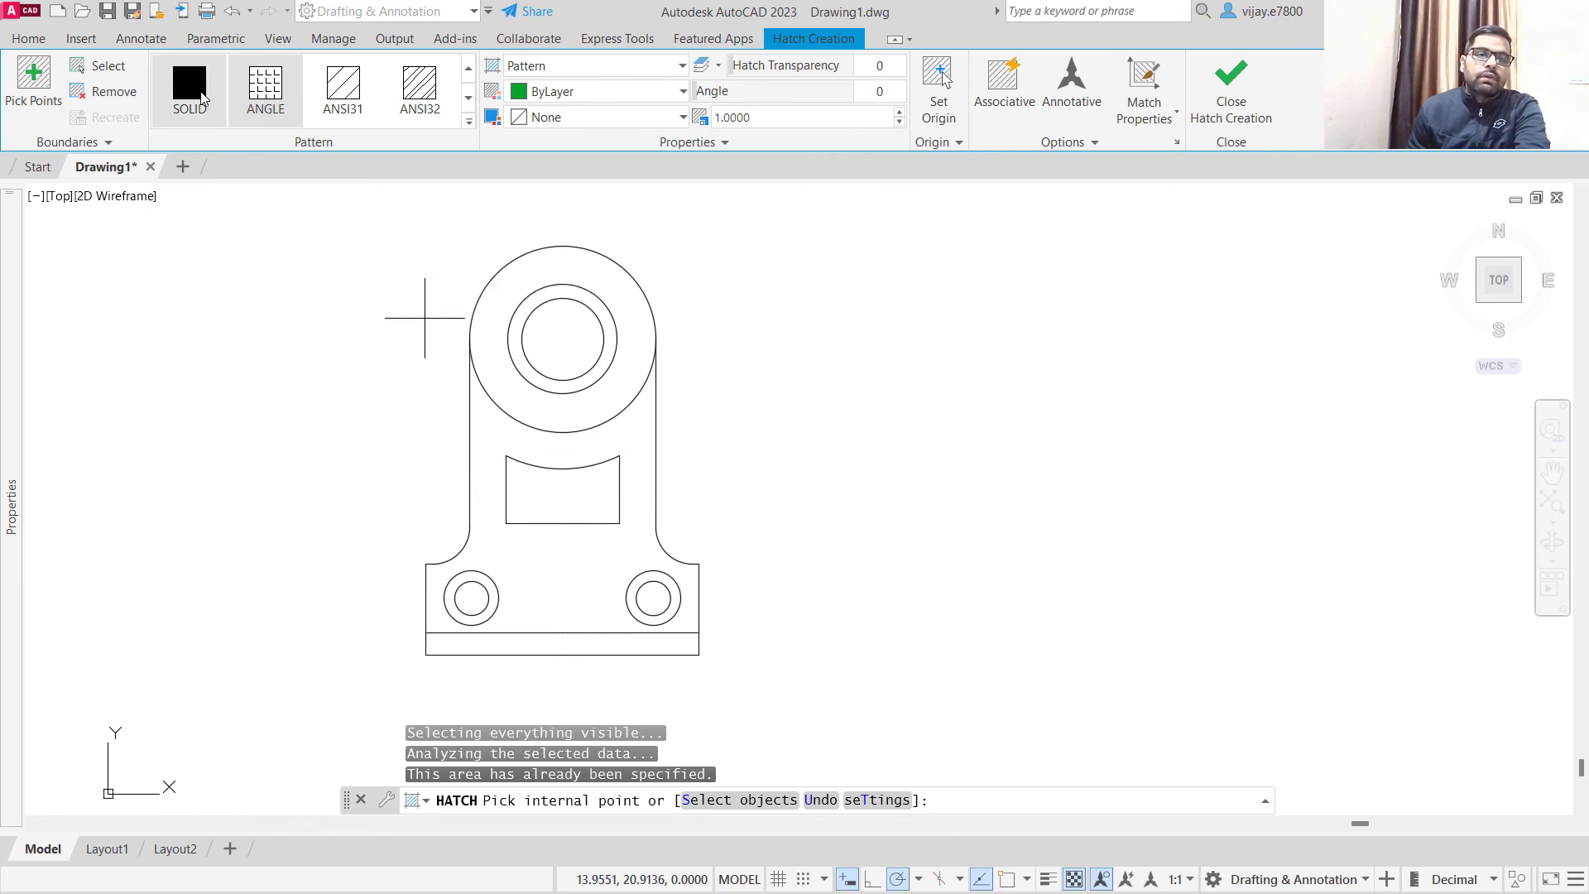
click(563, 91)
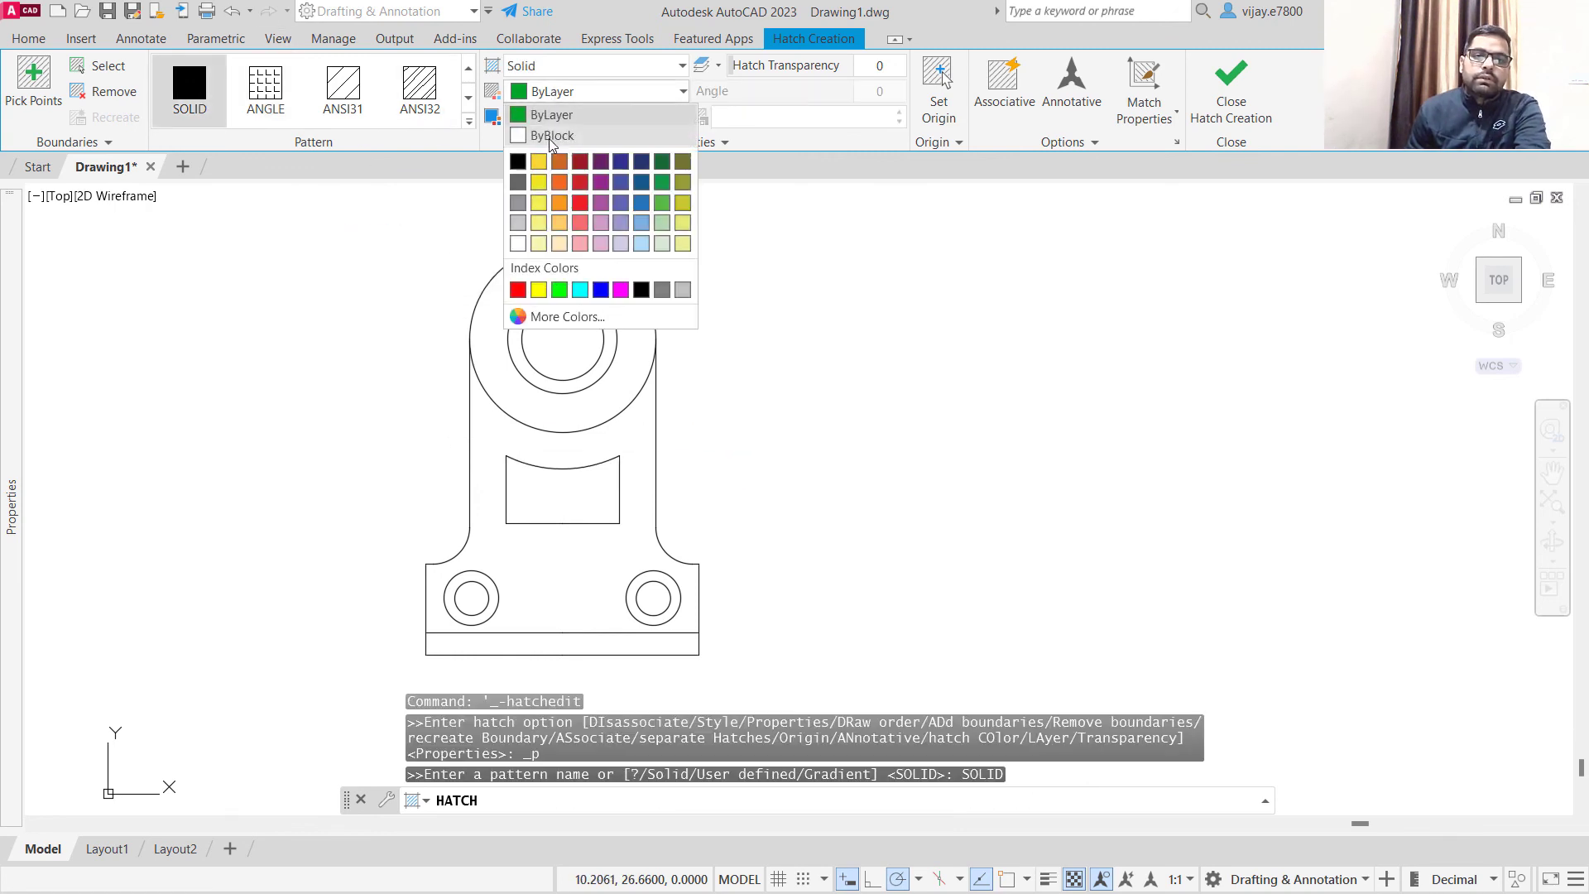
click(539, 204)
click(489, 443)
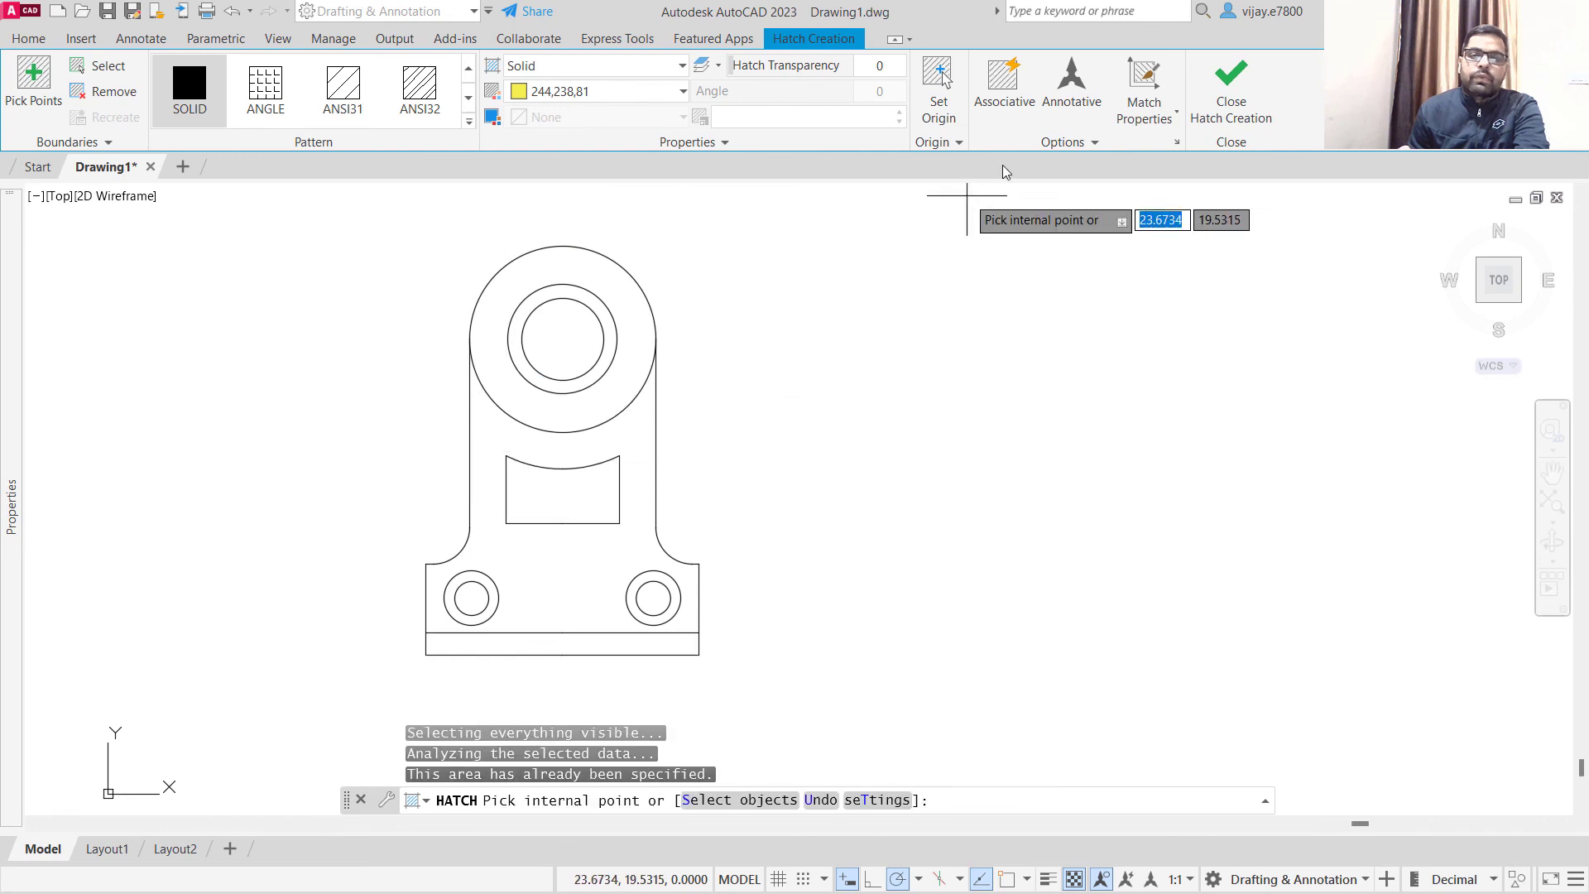
click(1200, 108)
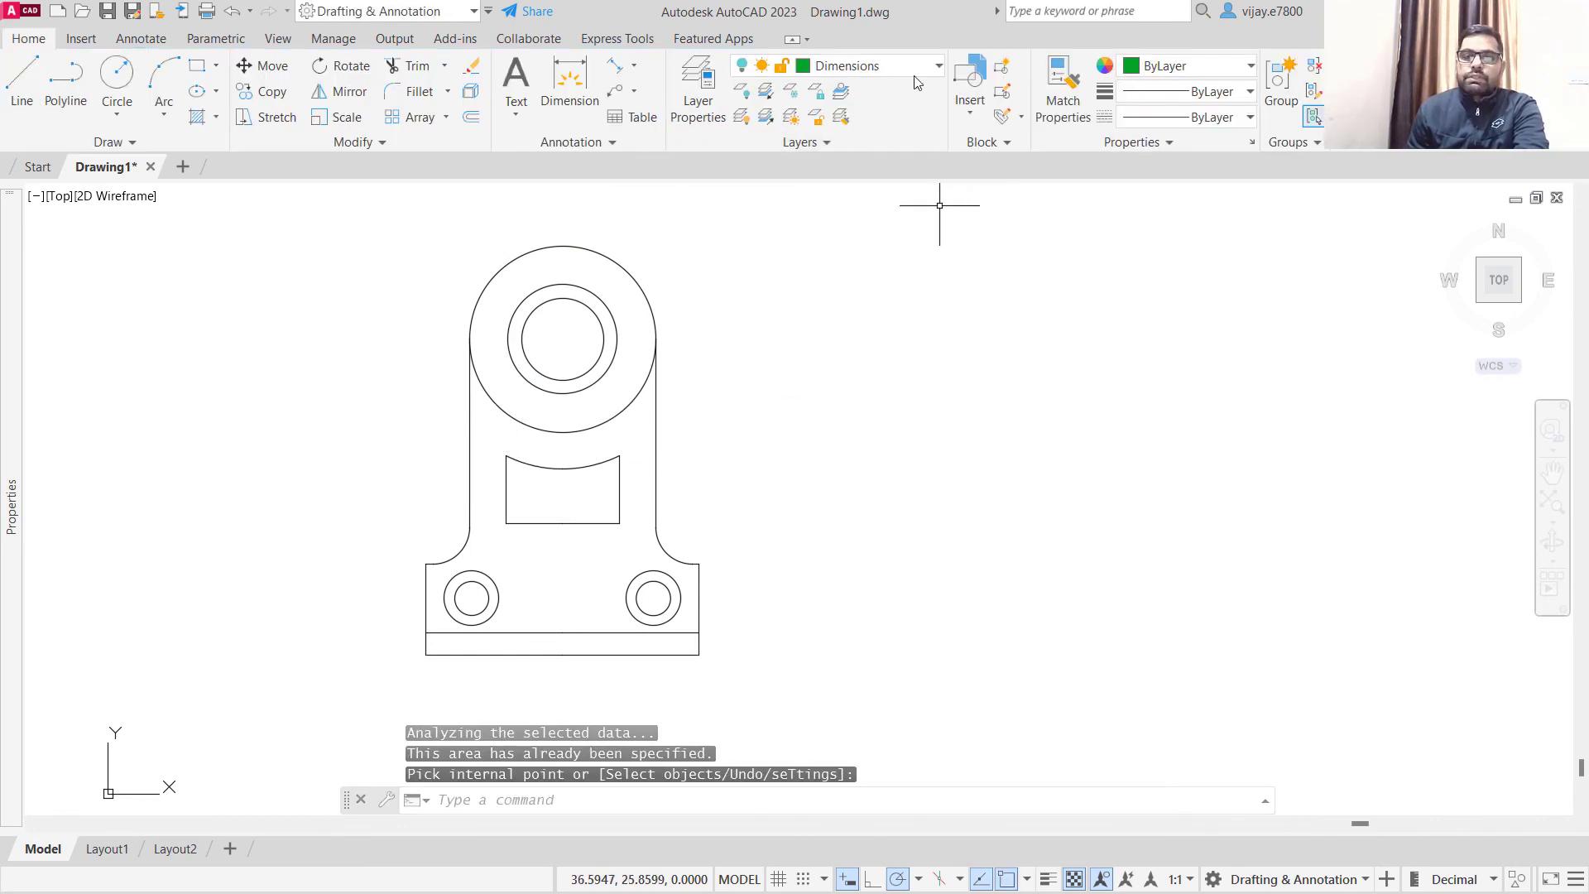
- Make layer 0 current and hatch the bracket body around the arc-topped cut-out with a solid fill in yellow, colour 244,238,81
click(900, 66)
click(865, 89)
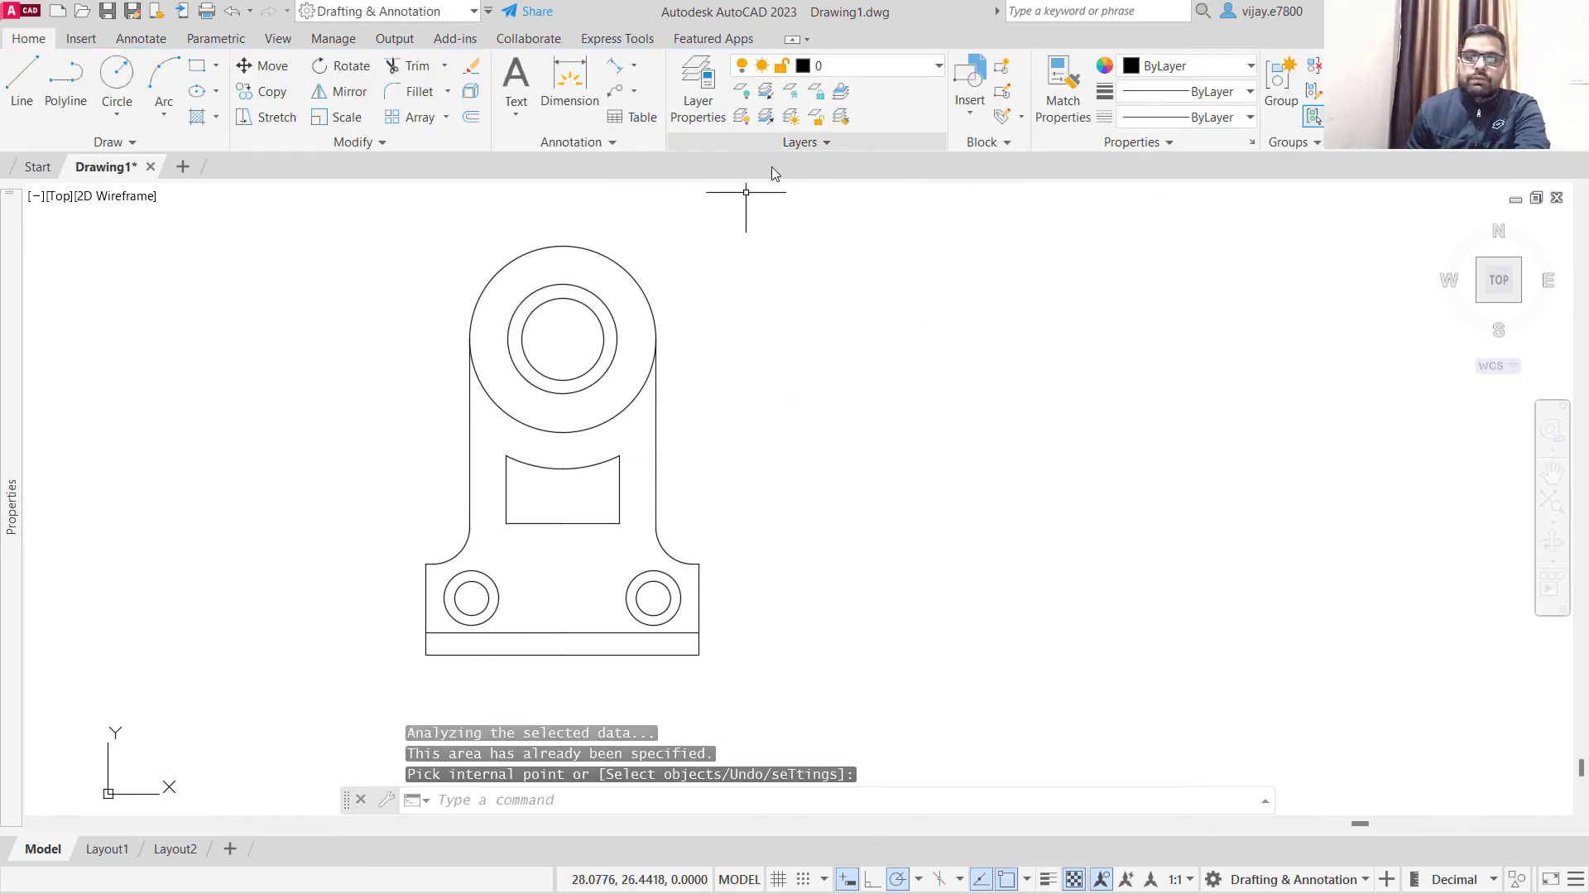
click(198, 117)
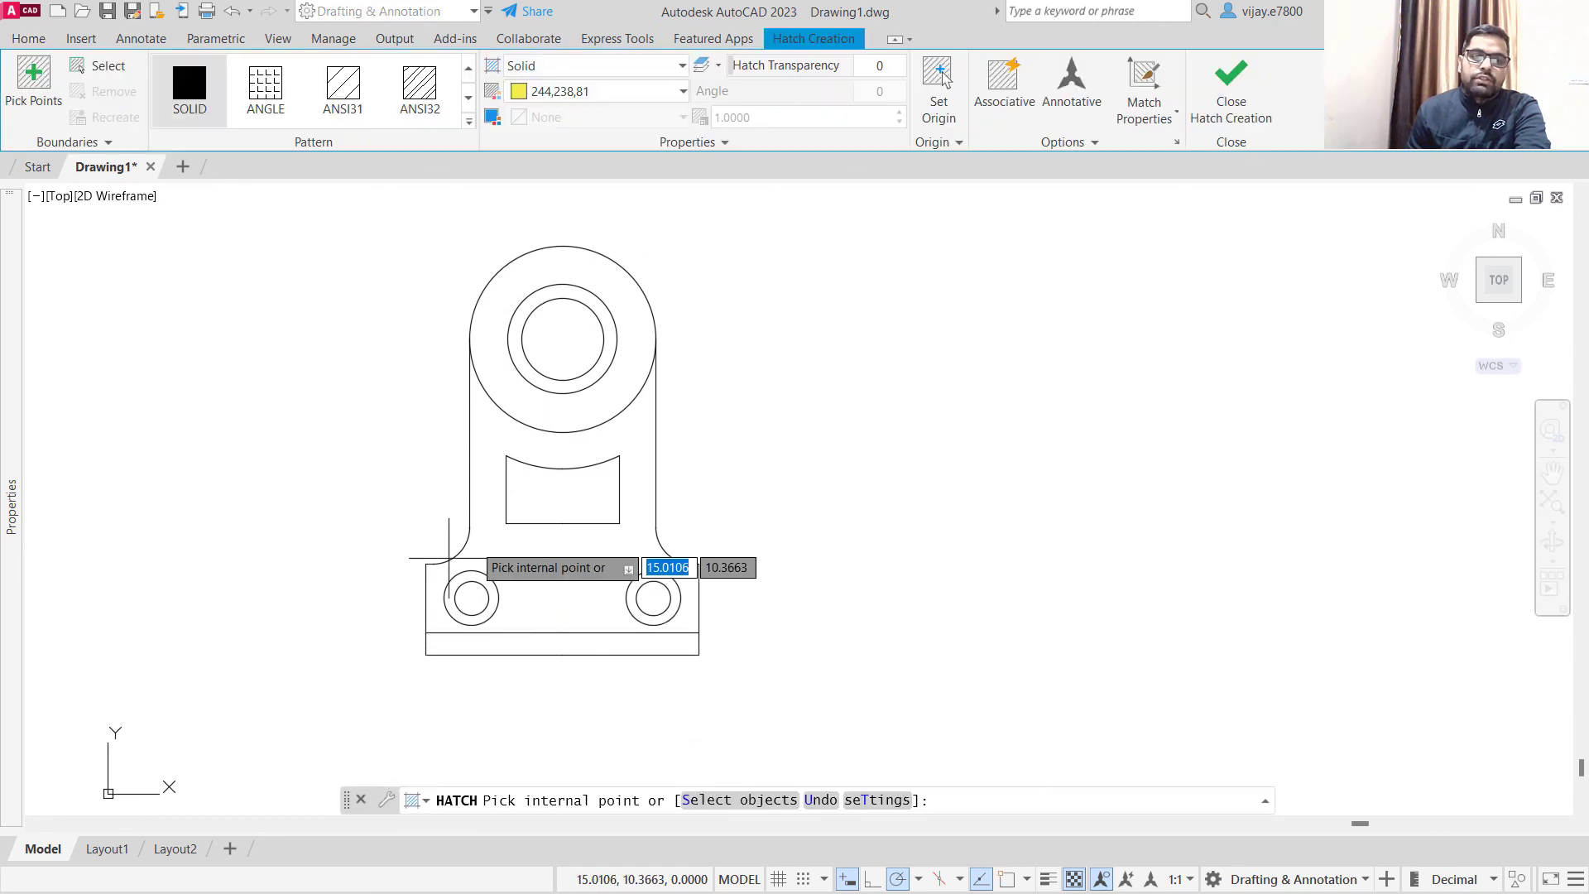
click(463, 474)
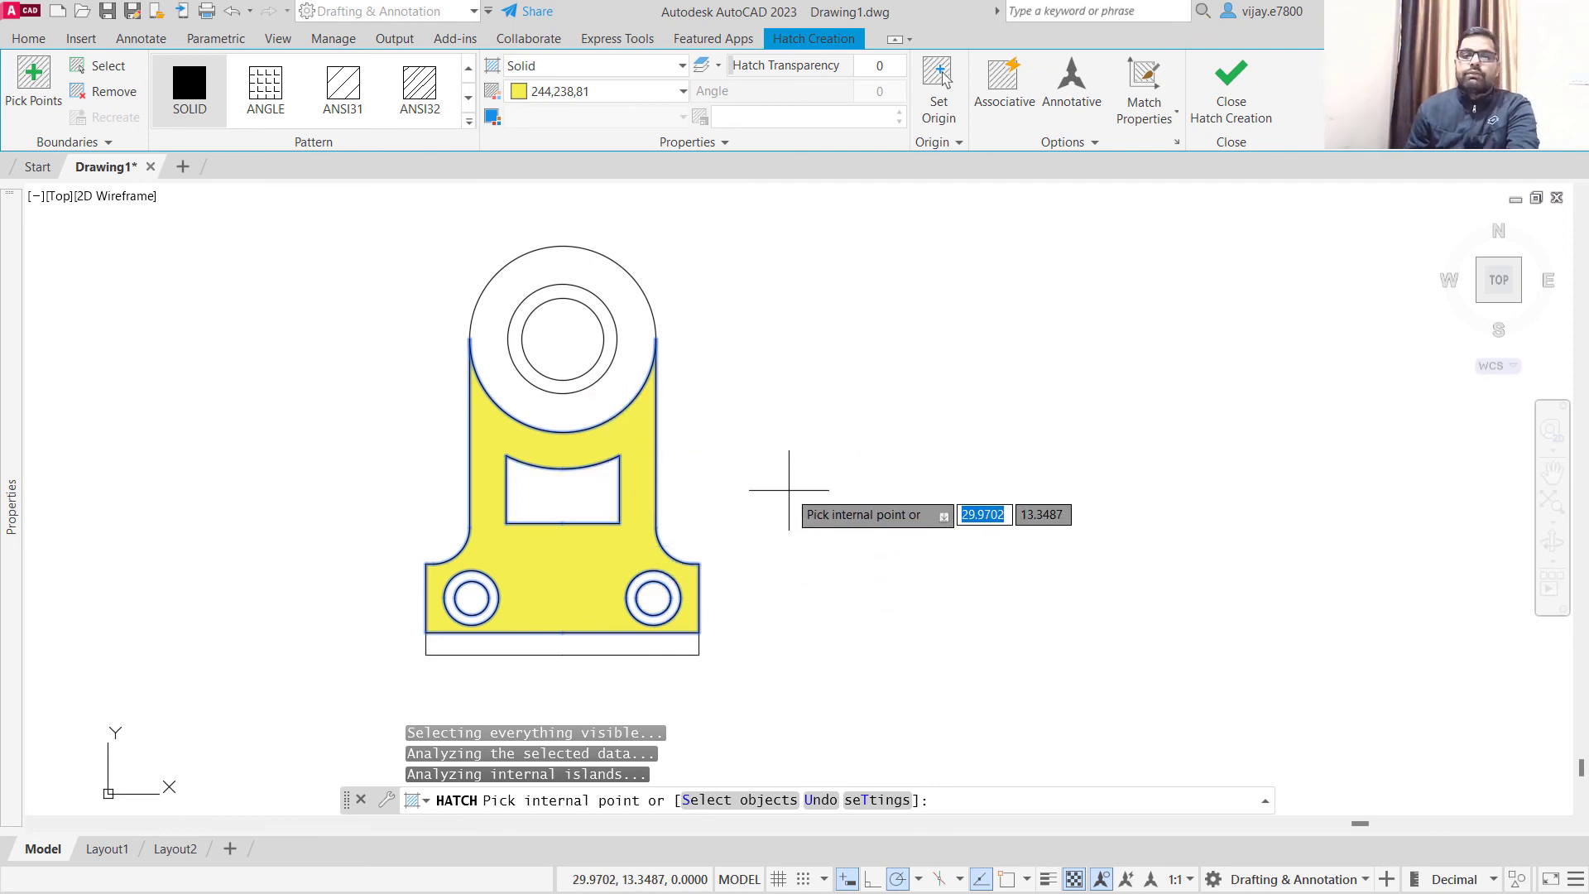
key(Return)
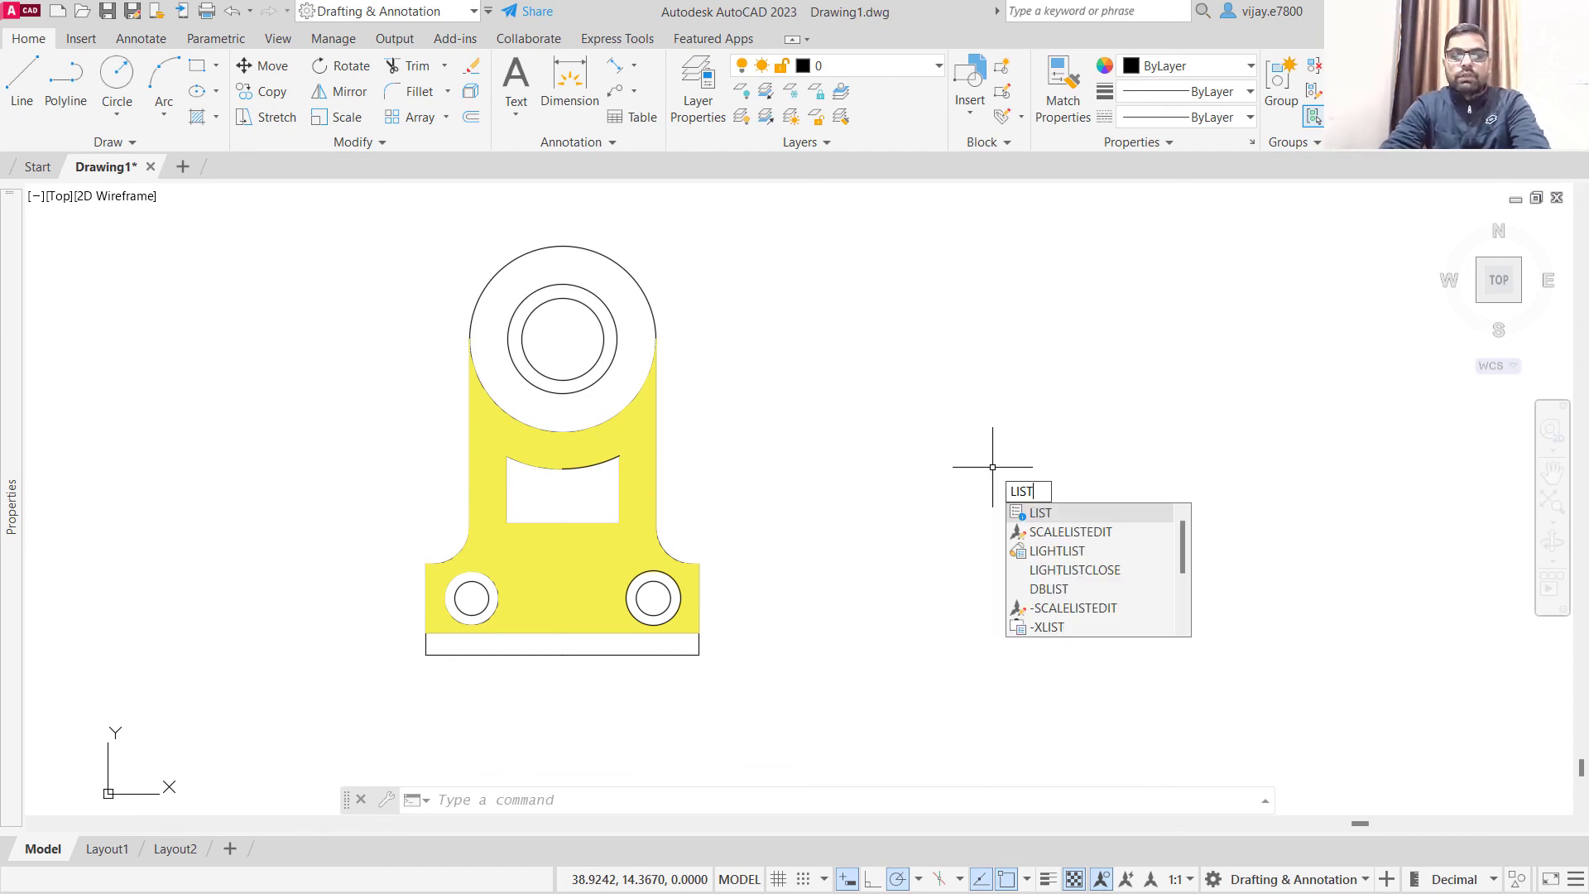
- List the properties of the bracket body's yellow hatch with LIST and highlight its area value
key(Return)
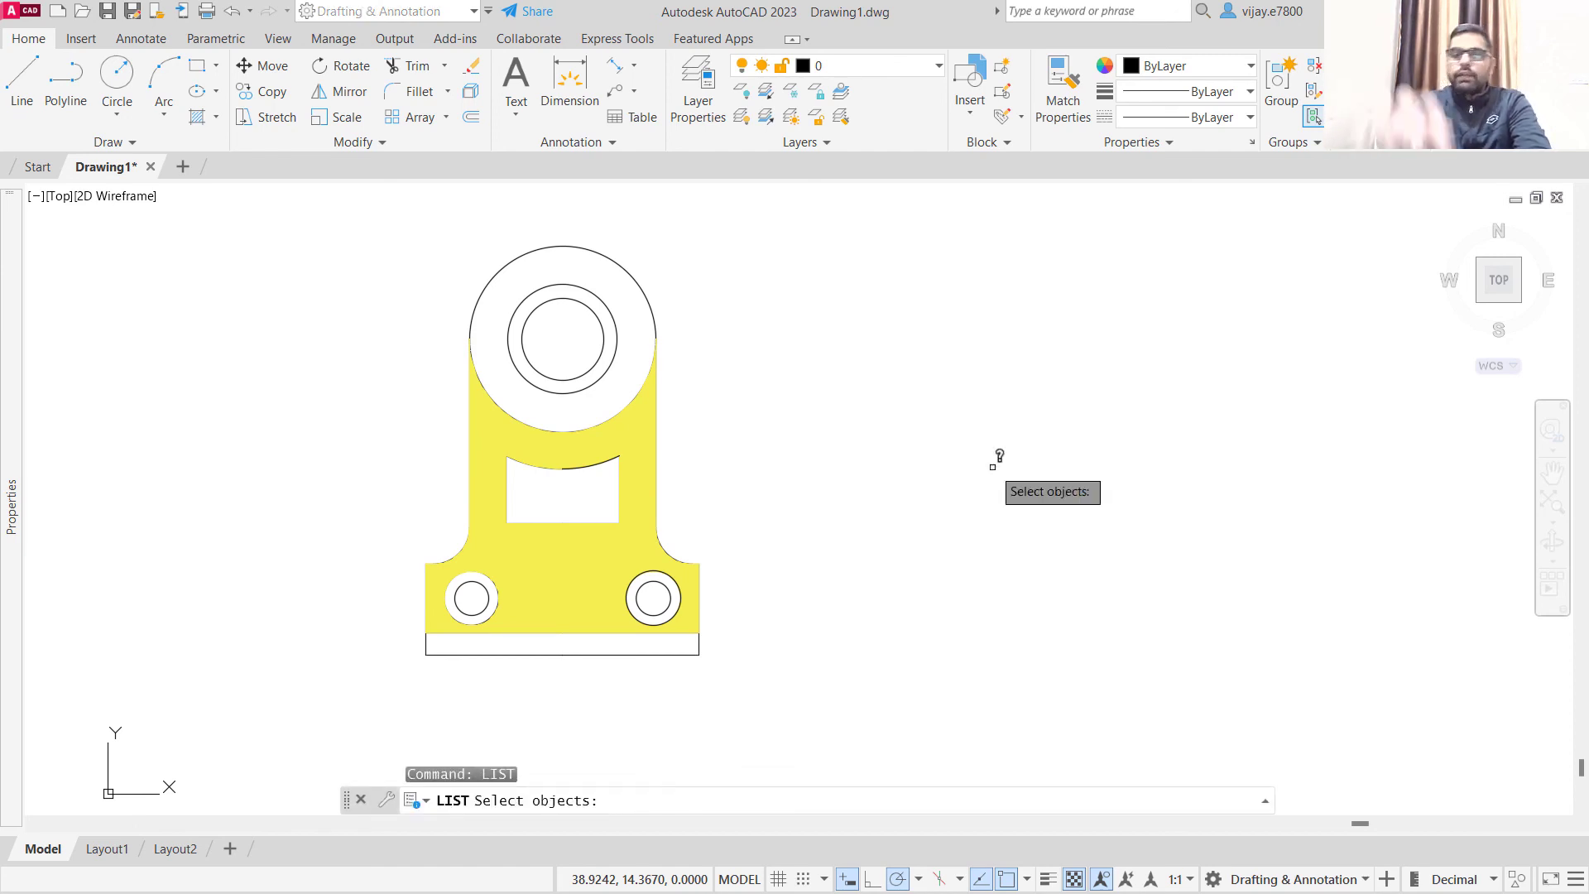
click(522, 581)
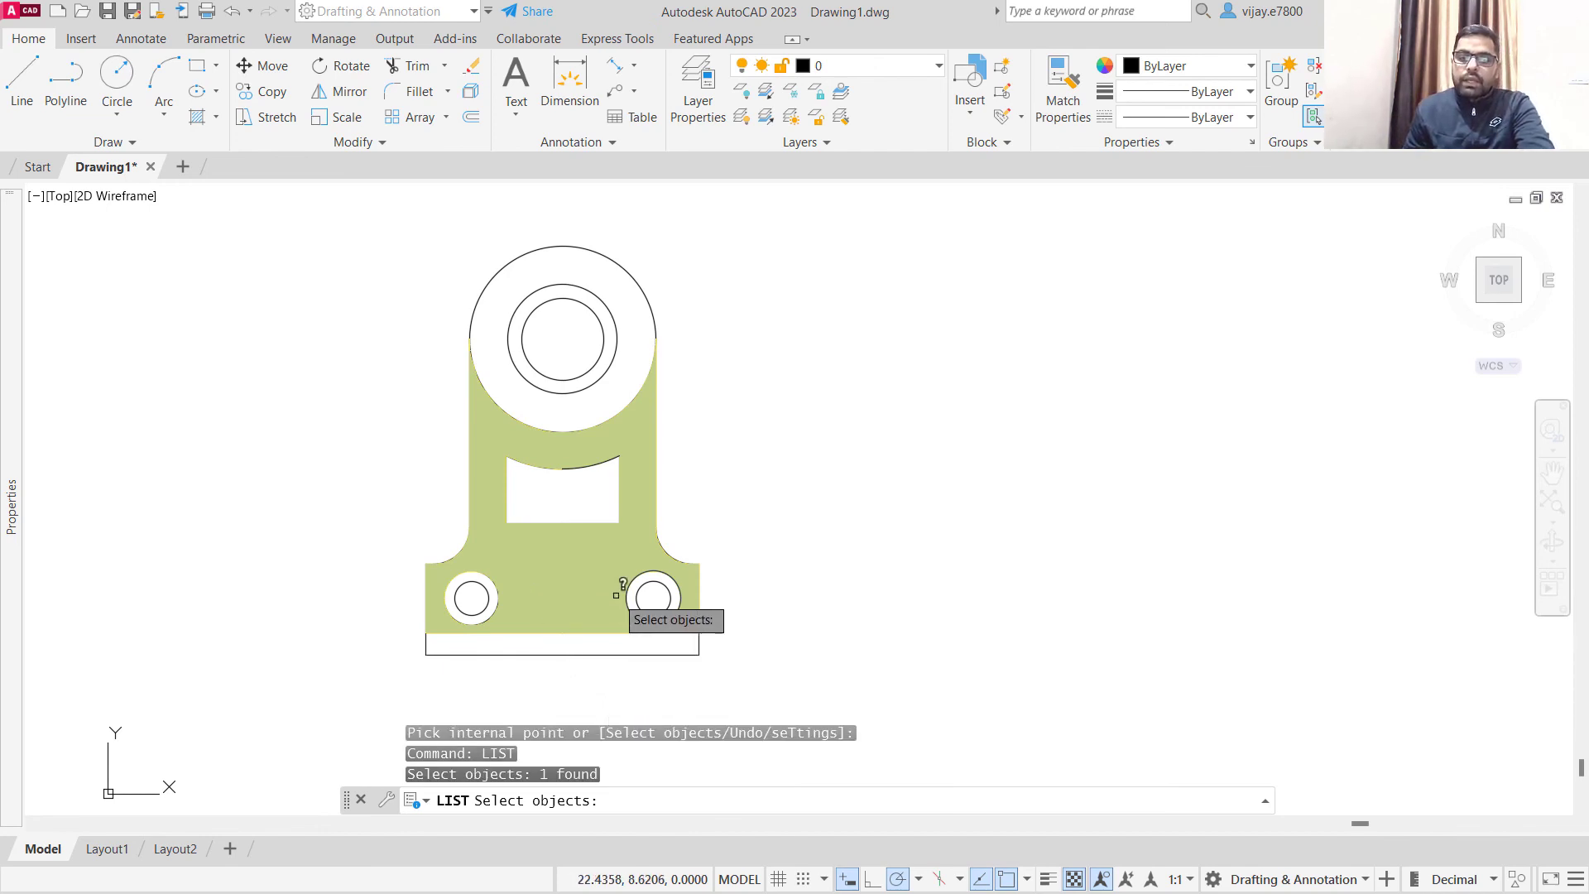
key(Return)
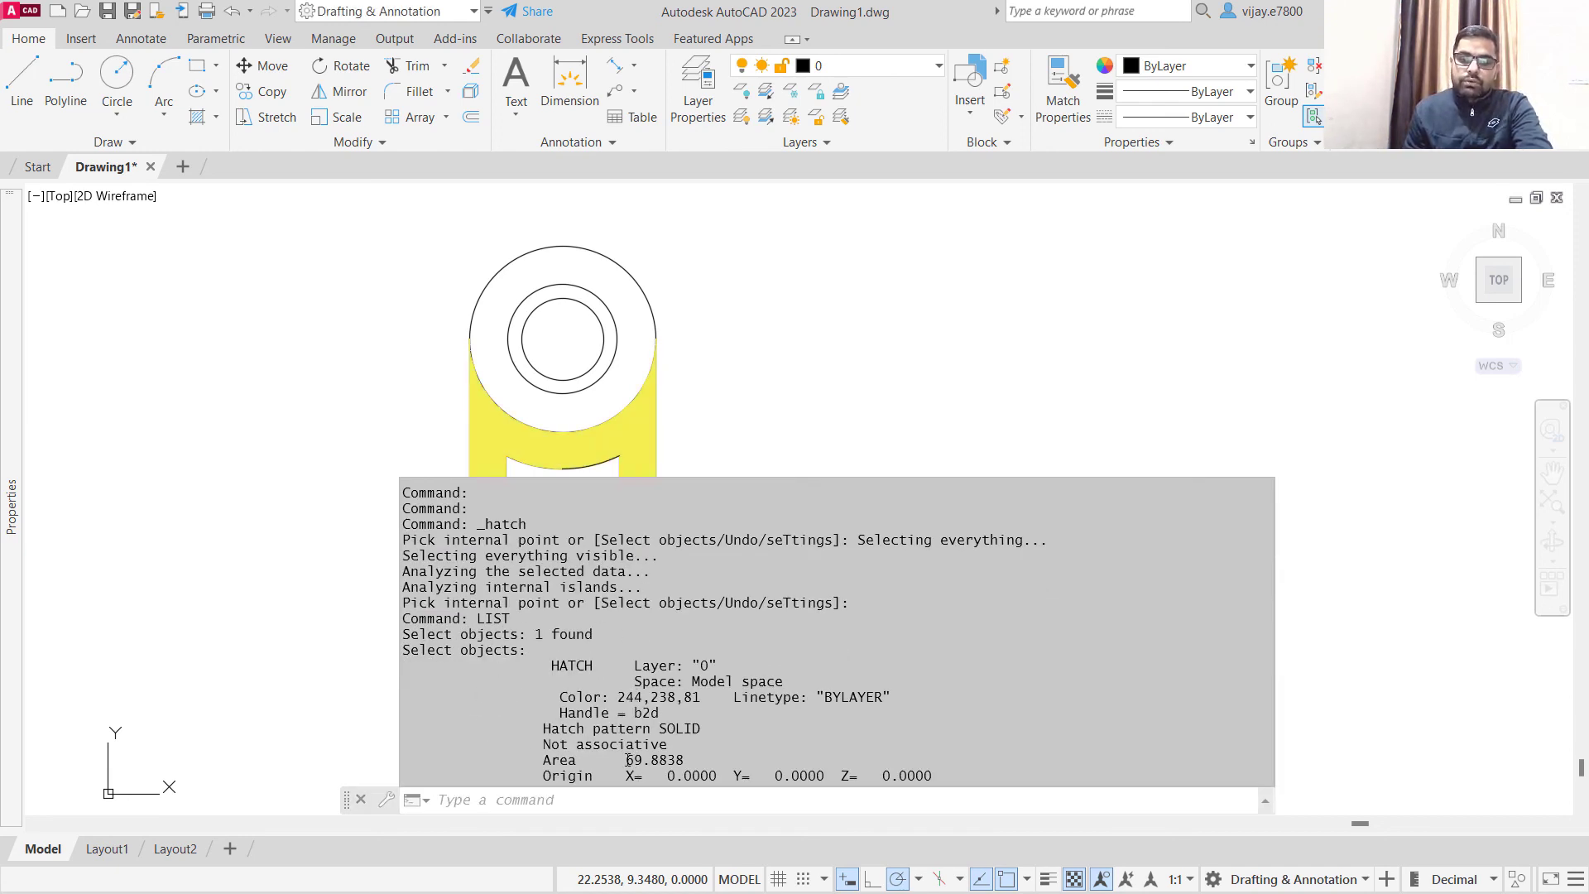
drag(628, 759, 694, 759)
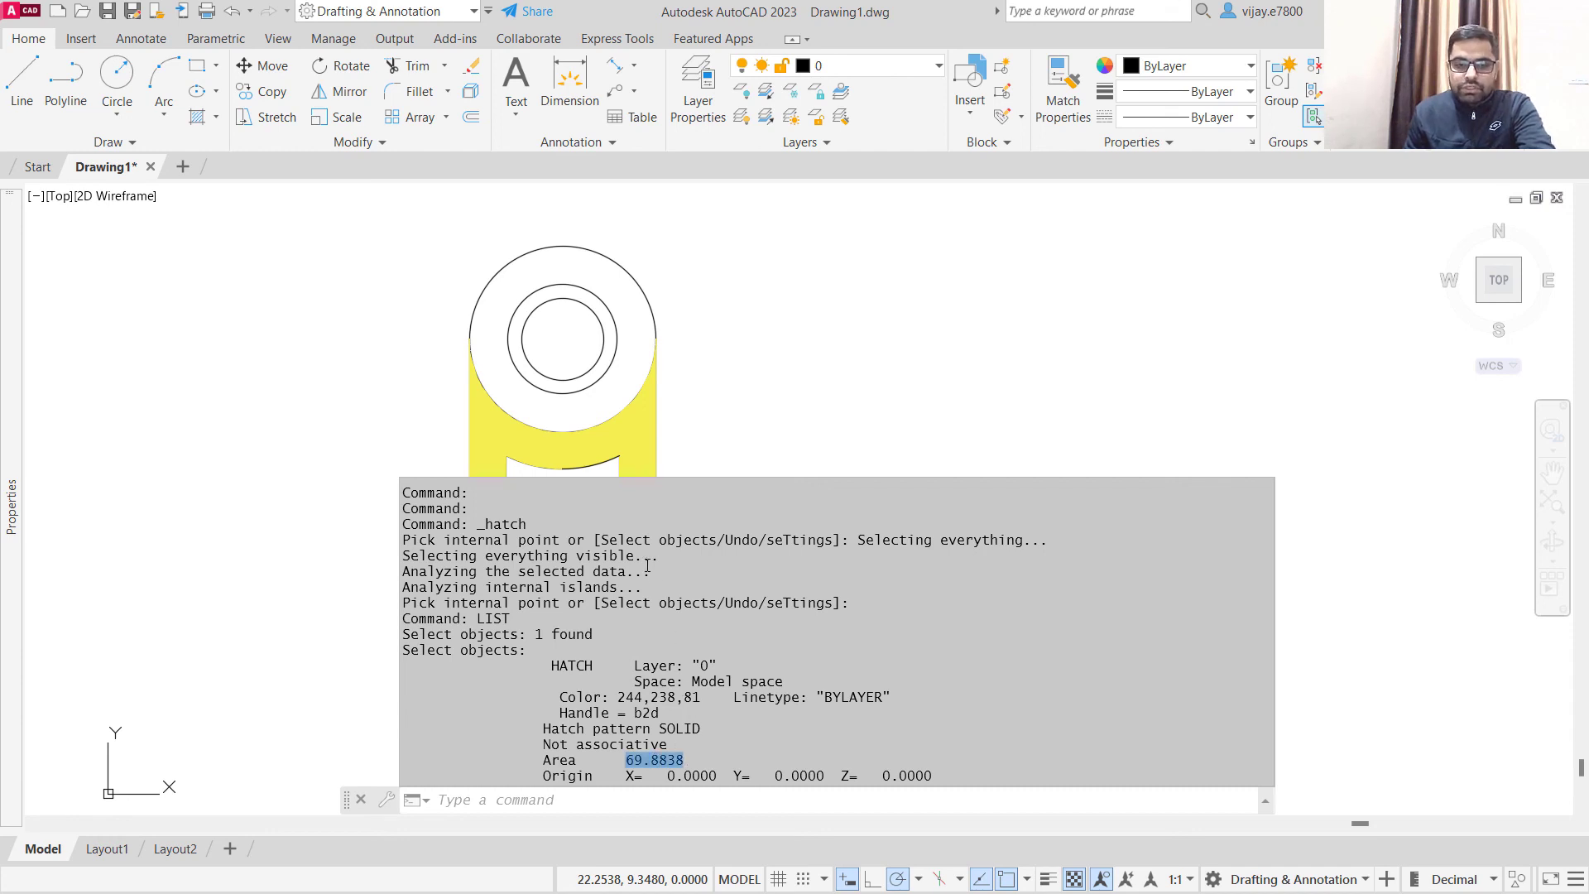